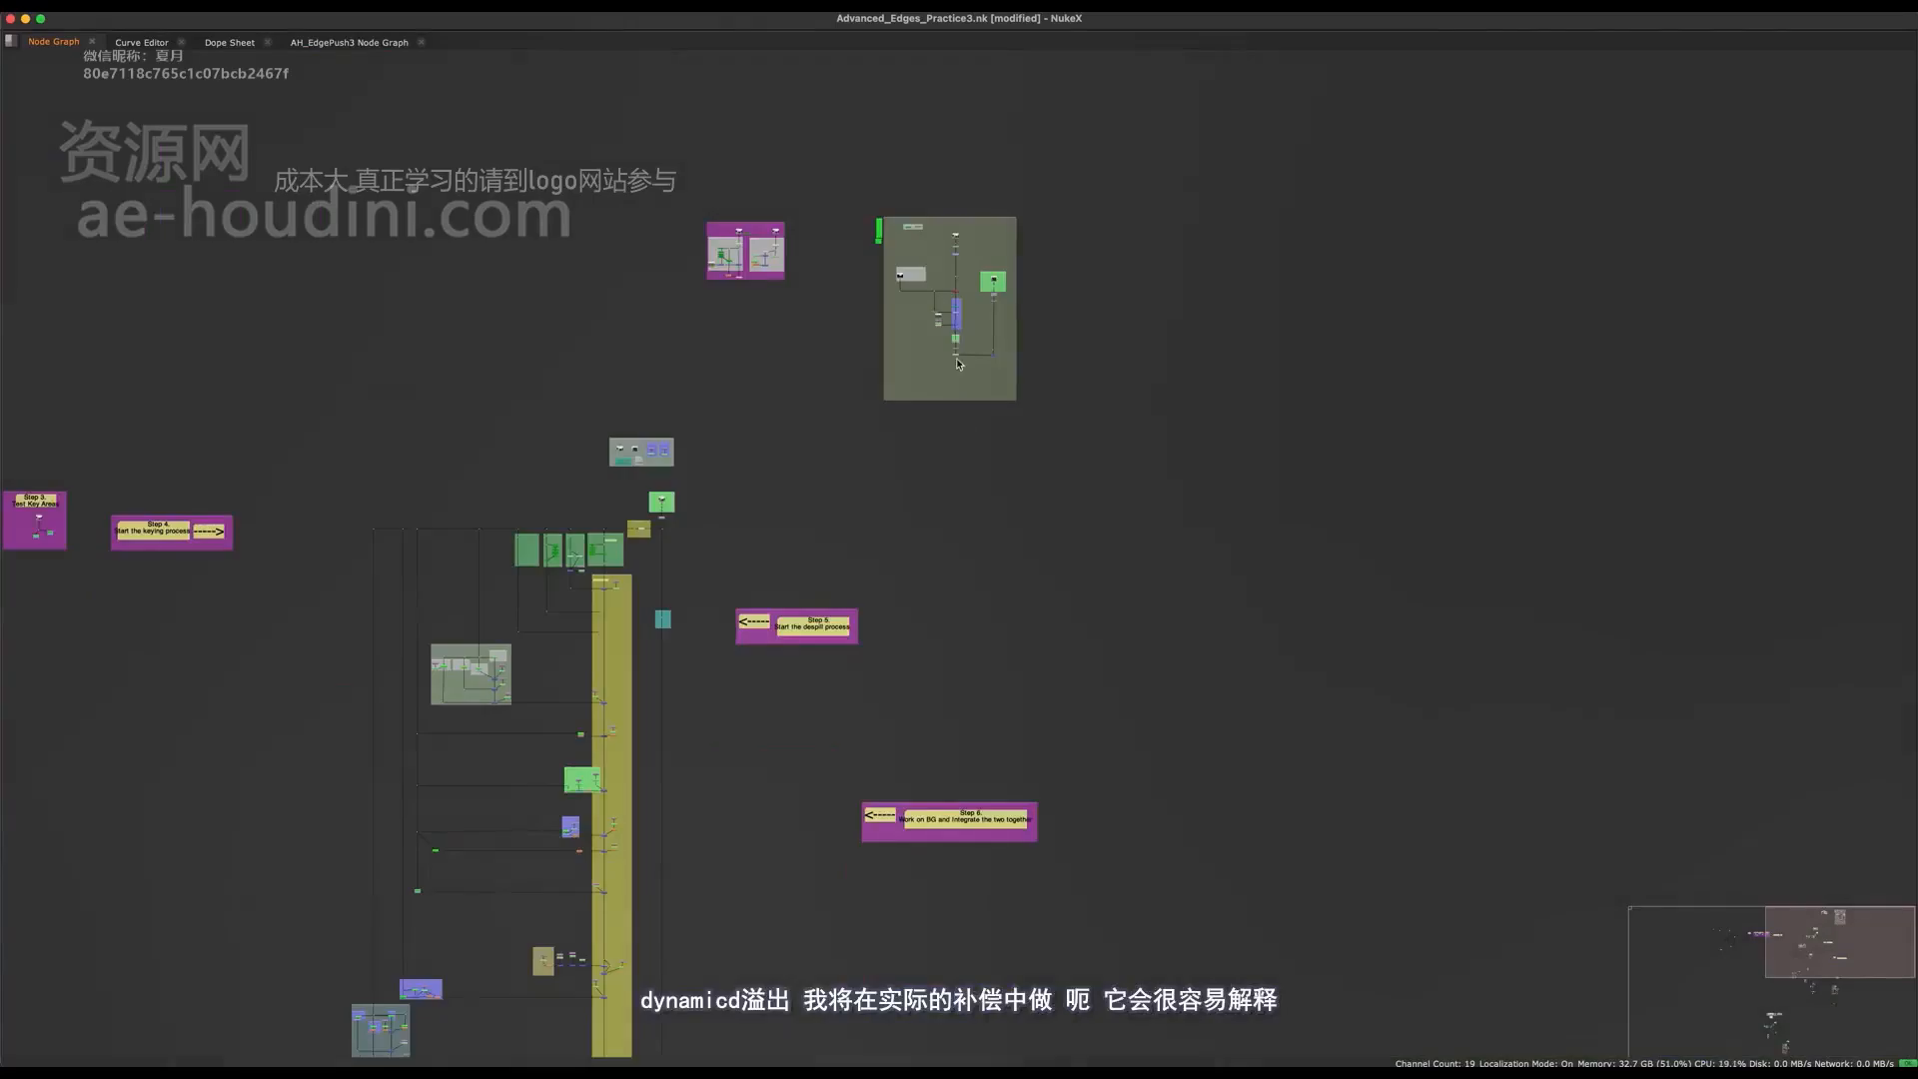
# - Examine the node graph's foreground branch, from the overview down to the long pipe below its grade nodes
pyautogui.scroll(5, 1019, 735)
pyautogui.moveTo(1175, 434); pyautogui.dragTo(976, 543, button='middle')
pyautogui.scroll(4, 969, 555)
pyautogui.moveTo(1361, 524); pyautogui.dragTo(899, 784)
pyautogui.moveTo(542, 538); pyautogui.dragTo(705, 562, button='middle')
pyautogui.keyDown('shift'); pyautogui.moveTo(723, 547); pyautogui.dragTo(535, 679); pyautogui.keyUp('shift')
pyautogui.scroll(5, 1057, 664)
pyautogui.moveTo(1125, 572); pyautogui.dragTo(1095, 917)
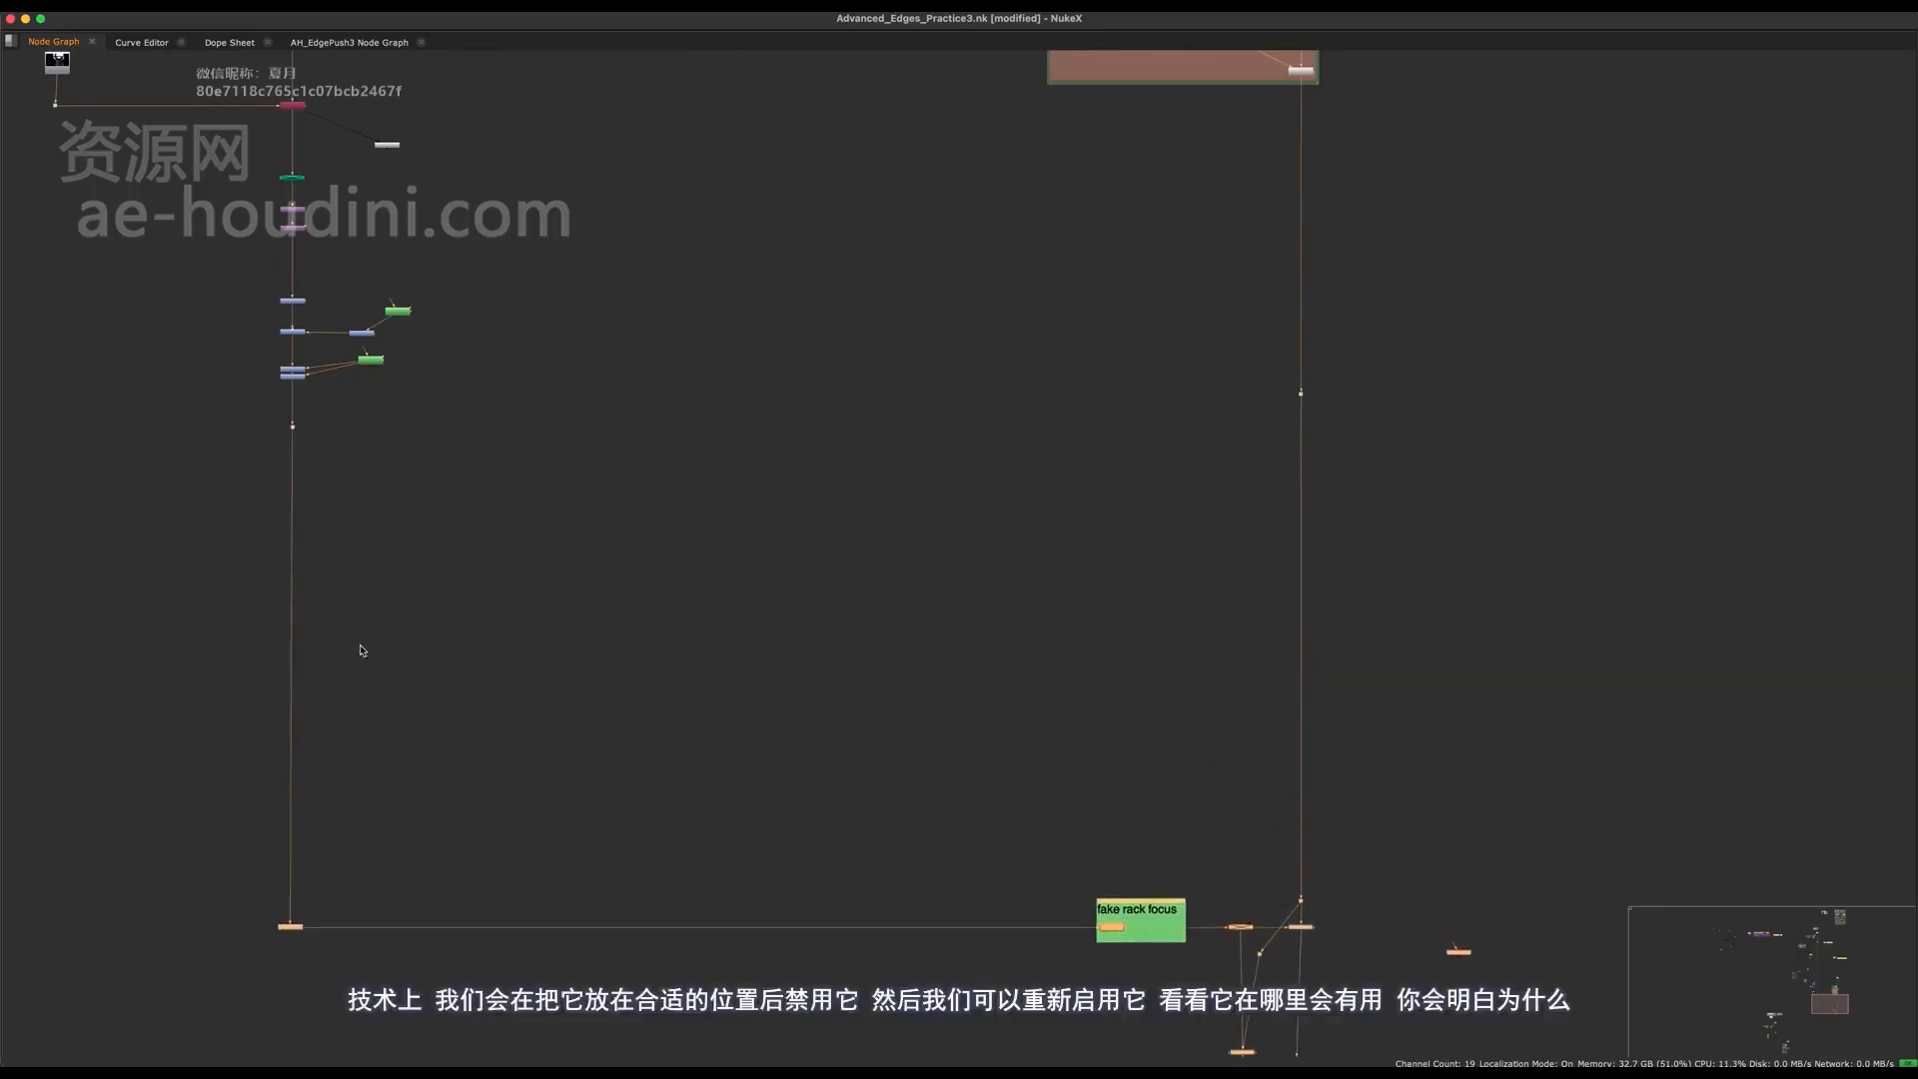
pyautogui.moveTo(154, 568); pyautogui.dragTo(305, 635, button='middle')
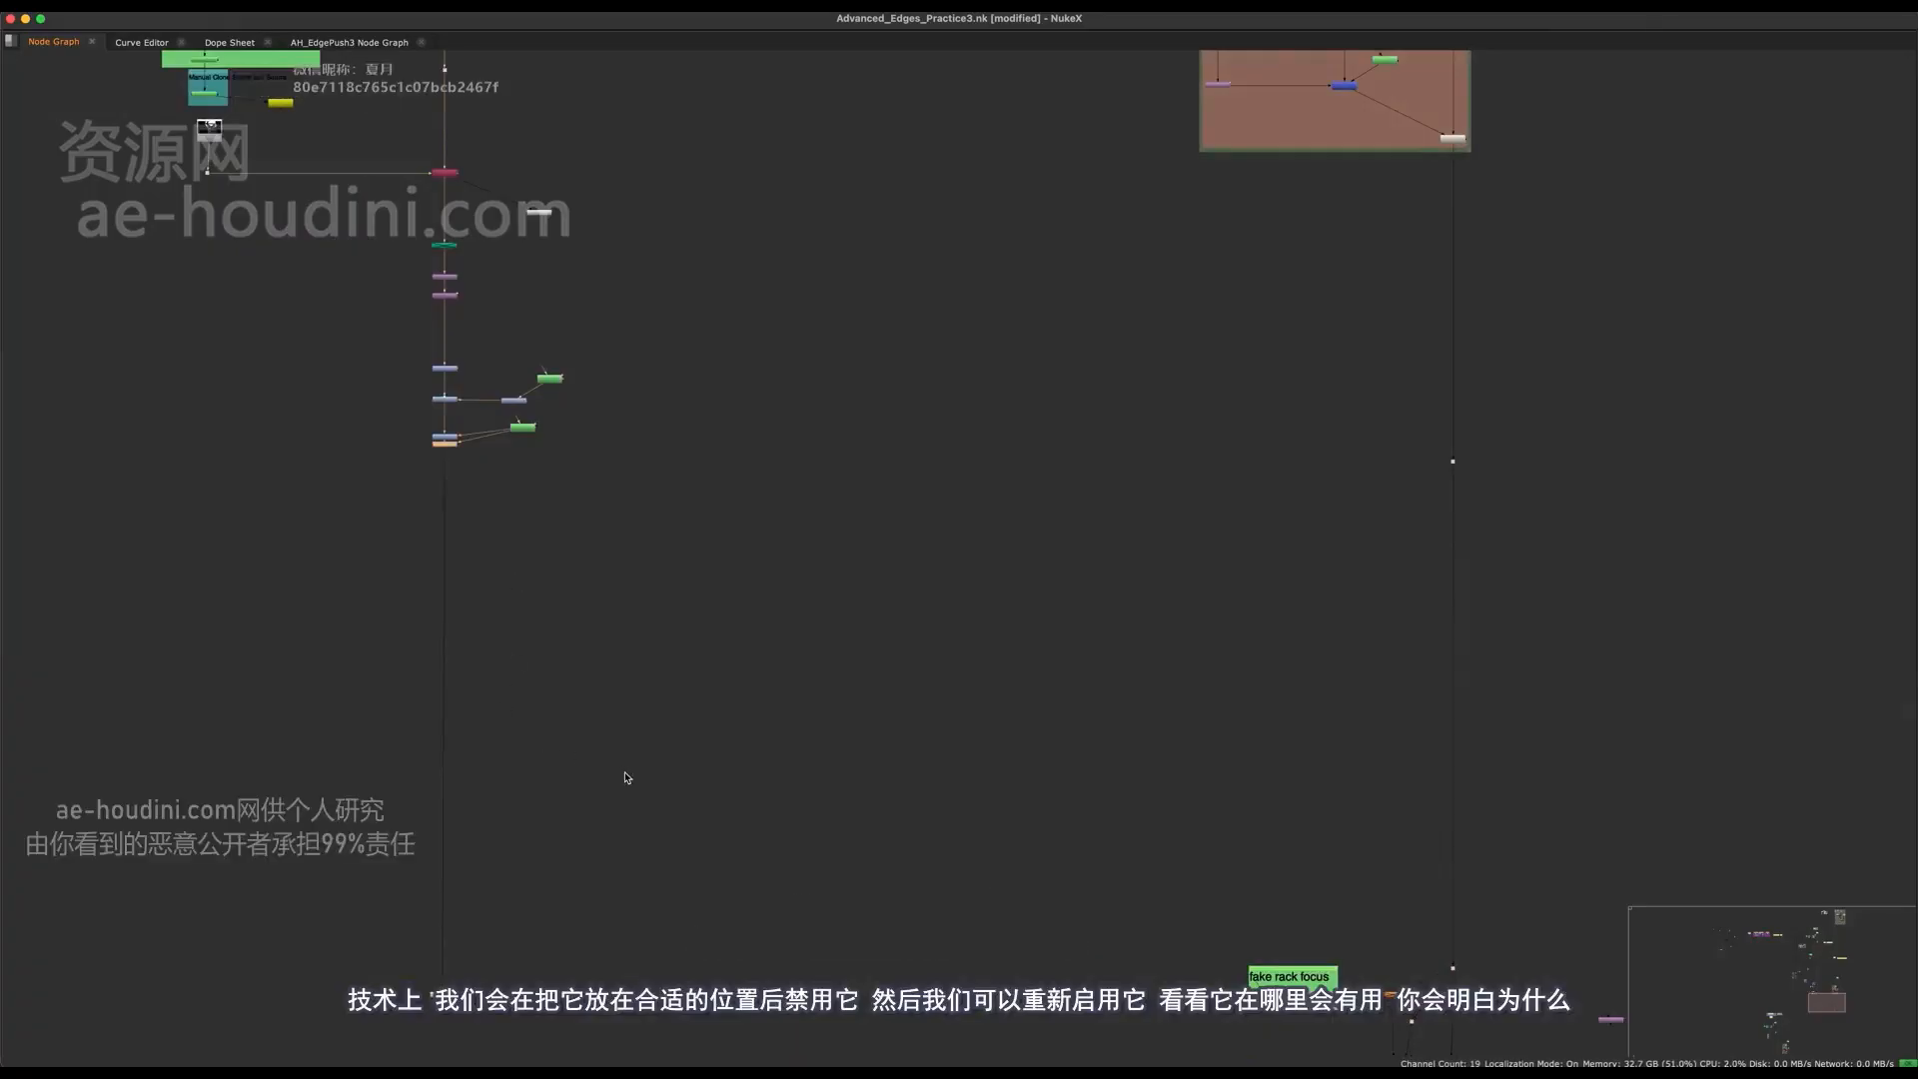
pyautogui.scroll(3, 468, 631)
pyautogui.moveTo(464, 639); pyautogui.dragTo(505, 693, button='middle')
# - View the foreground's Premult1 output and inspect the bright edges around the man's head
pyautogui.click(492, 774)
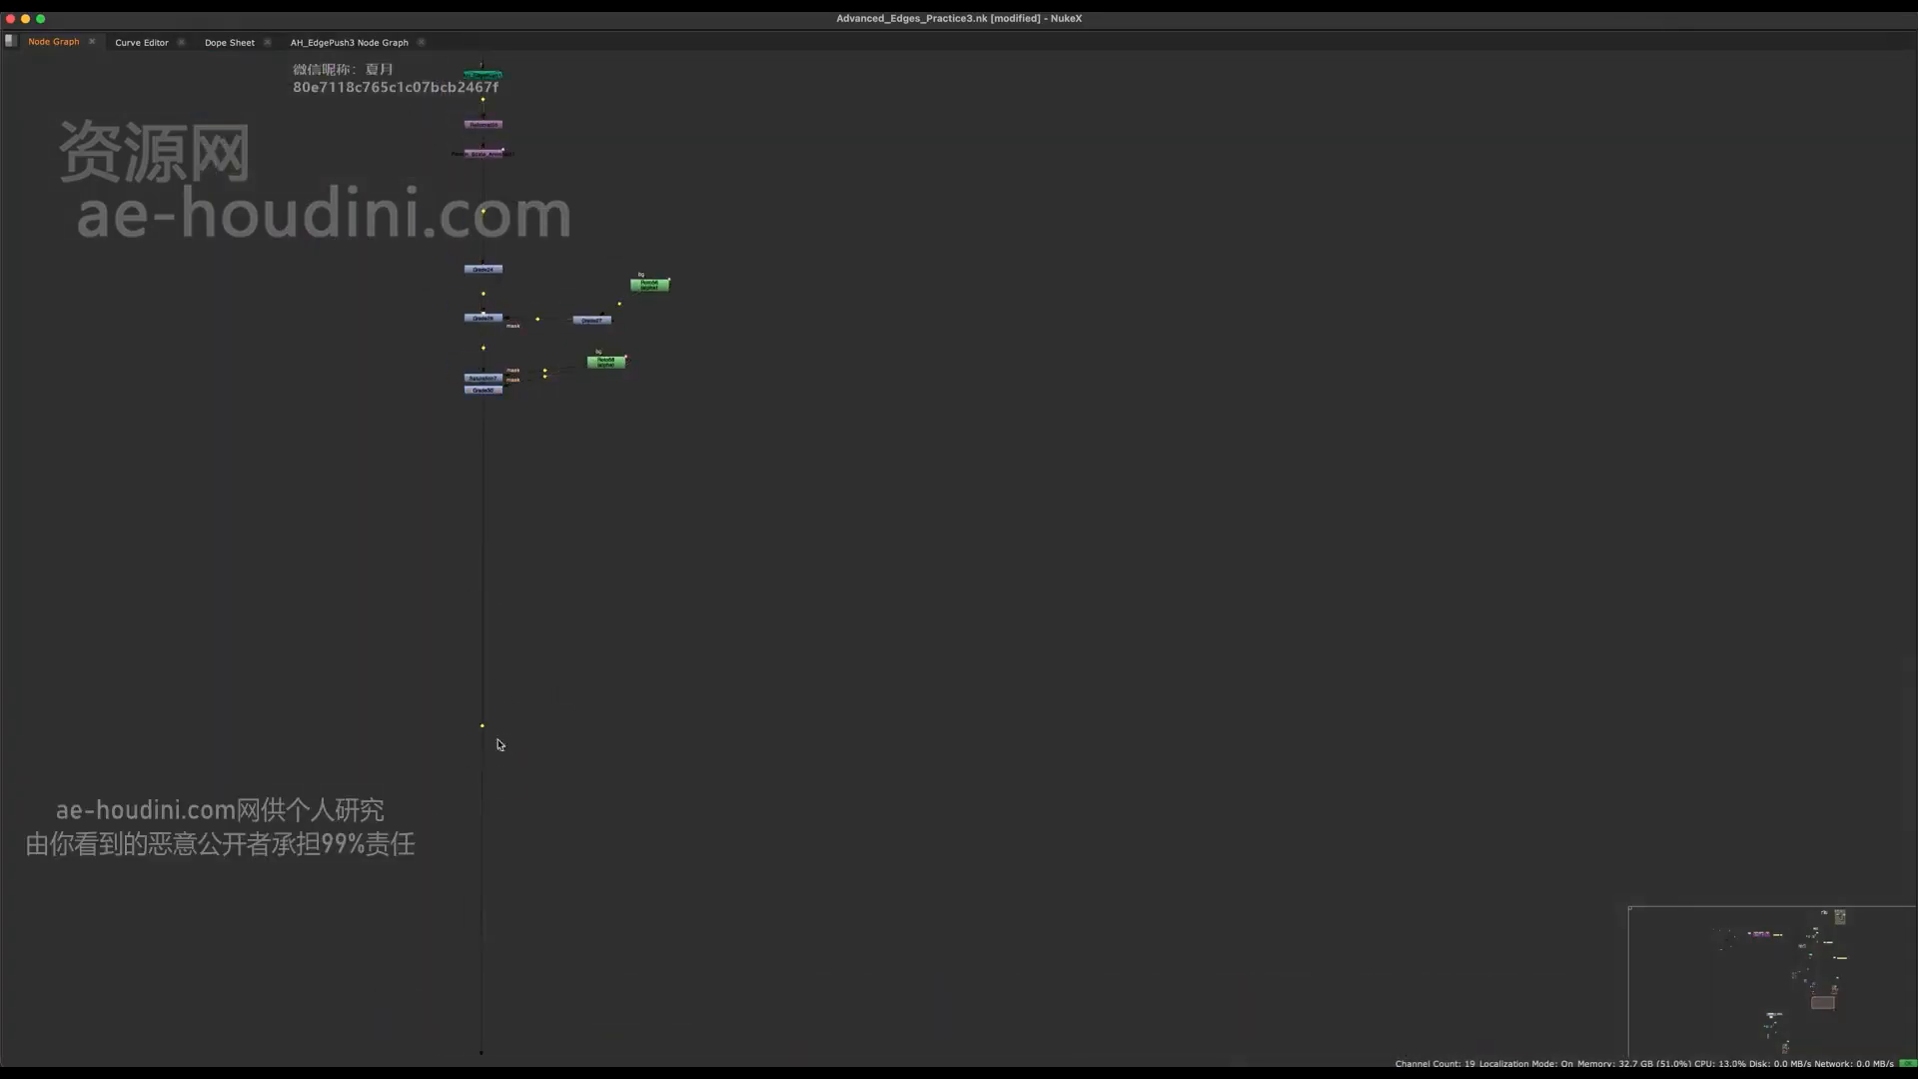
pyautogui.scroll(-3, 653, 592)
pyautogui.moveTo(775, 587); pyautogui.dragTo(626, 630, button='middle')
pyautogui.moveTo(1118, 625); pyautogui.dragTo(1284, 437, button='middle')
pyautogui.click(565, 866)
pyautogui.press('space')
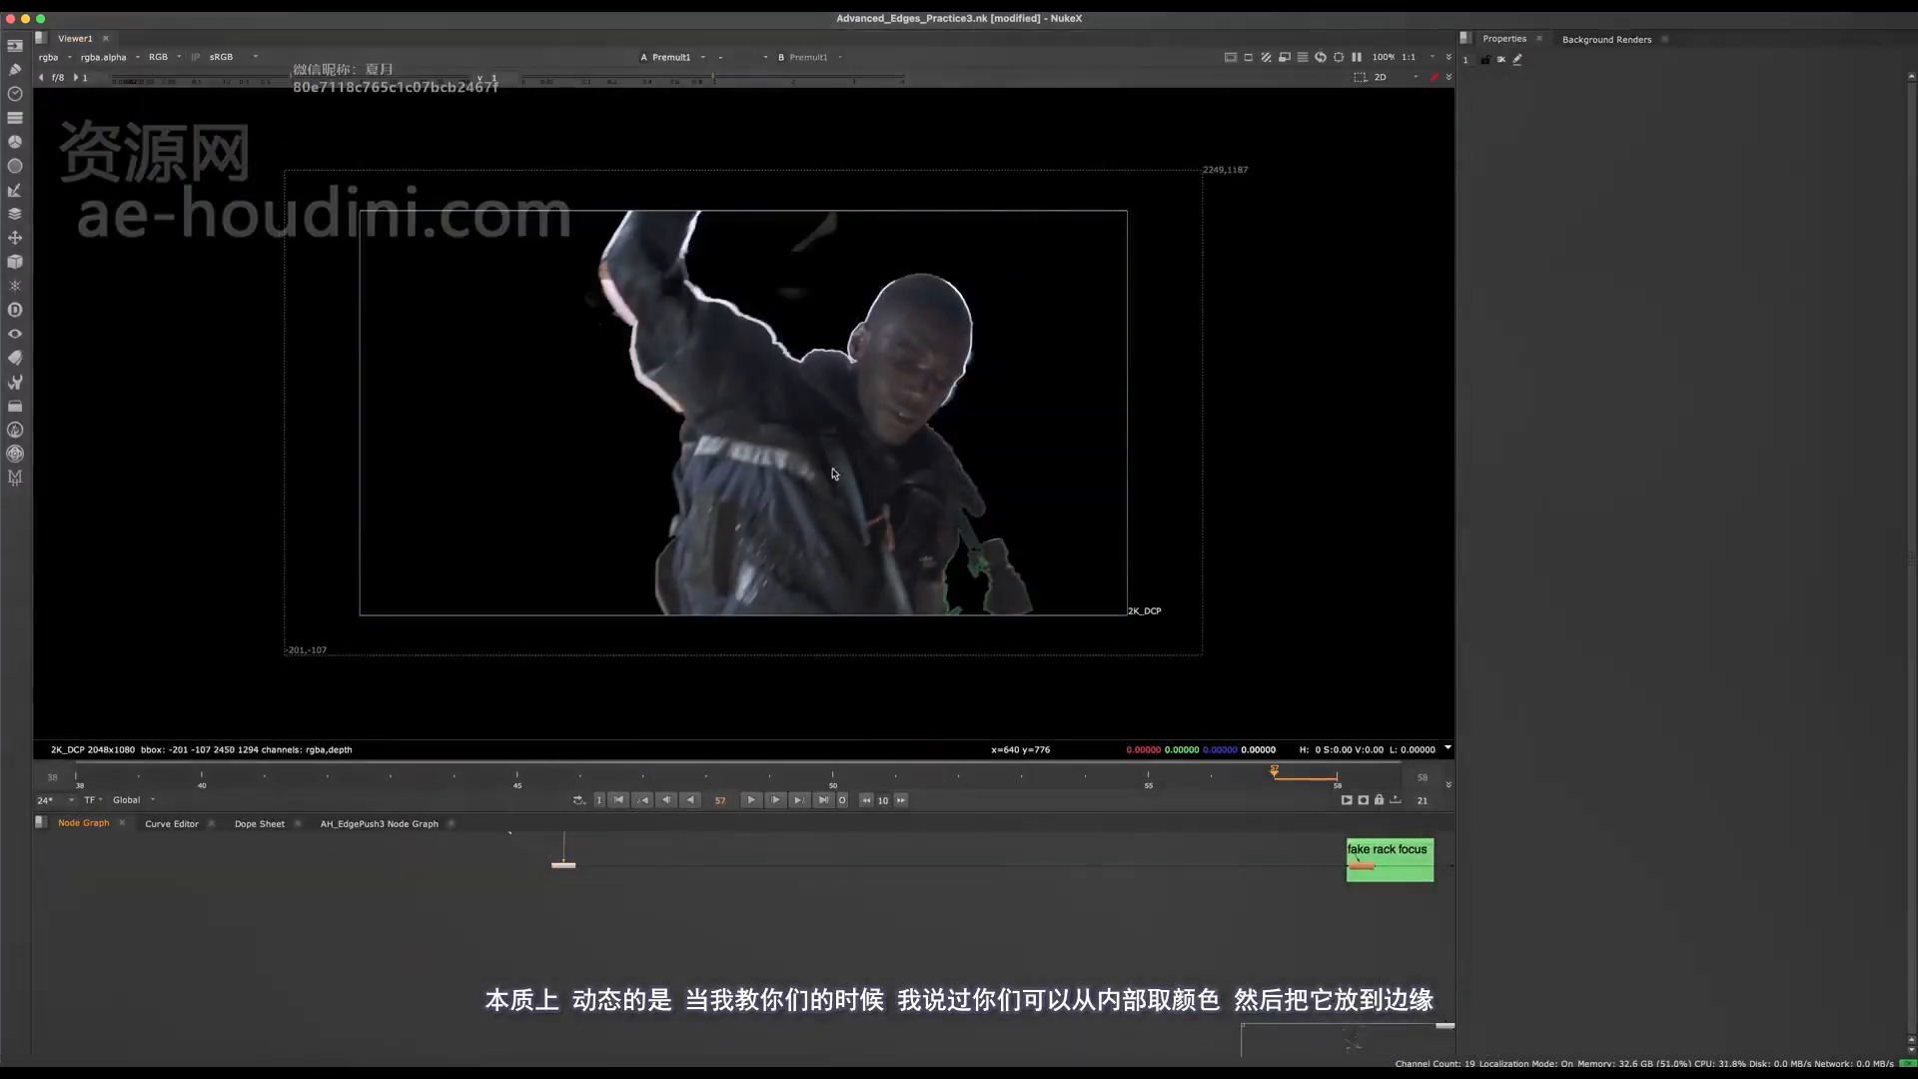
pyautogui.moveTo(697, 854); pyautogui.dragTo(686, 958, button='middle')
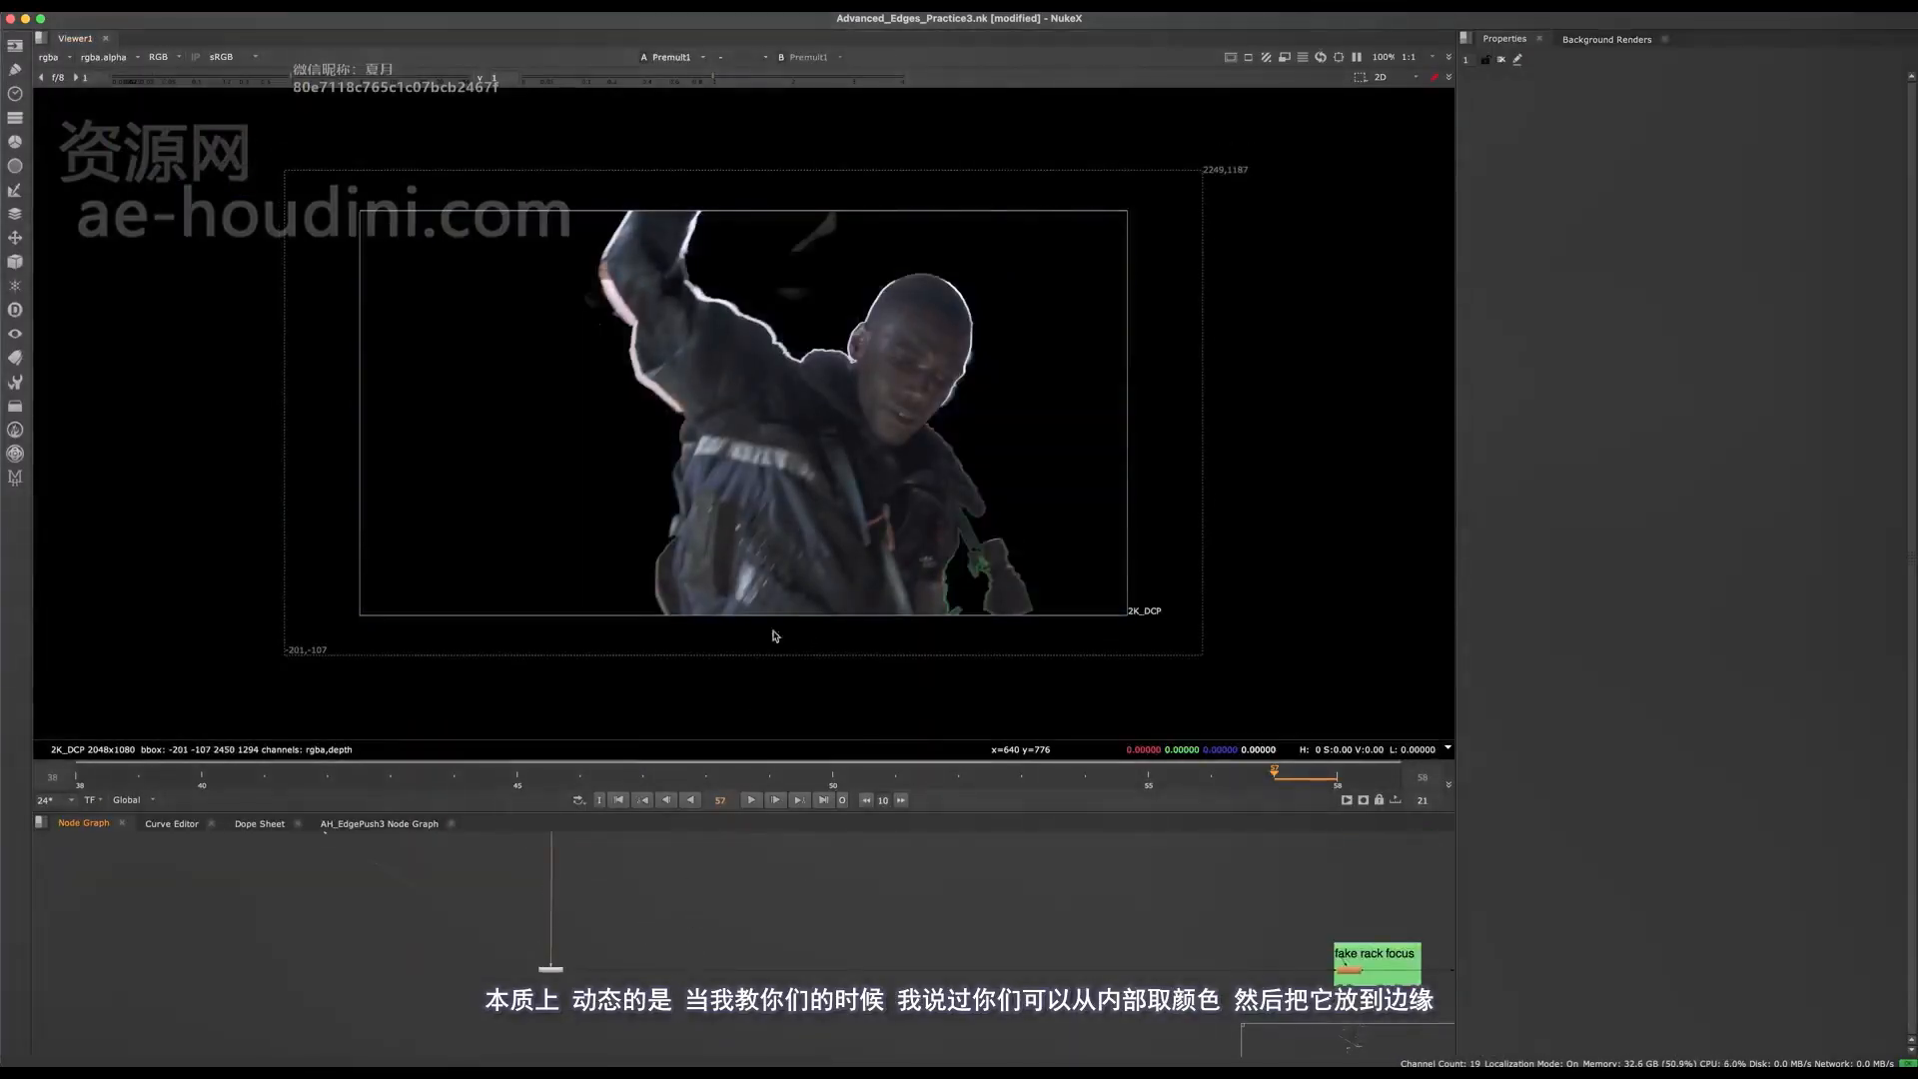
pyautogui.scroll(8, 865, 297)
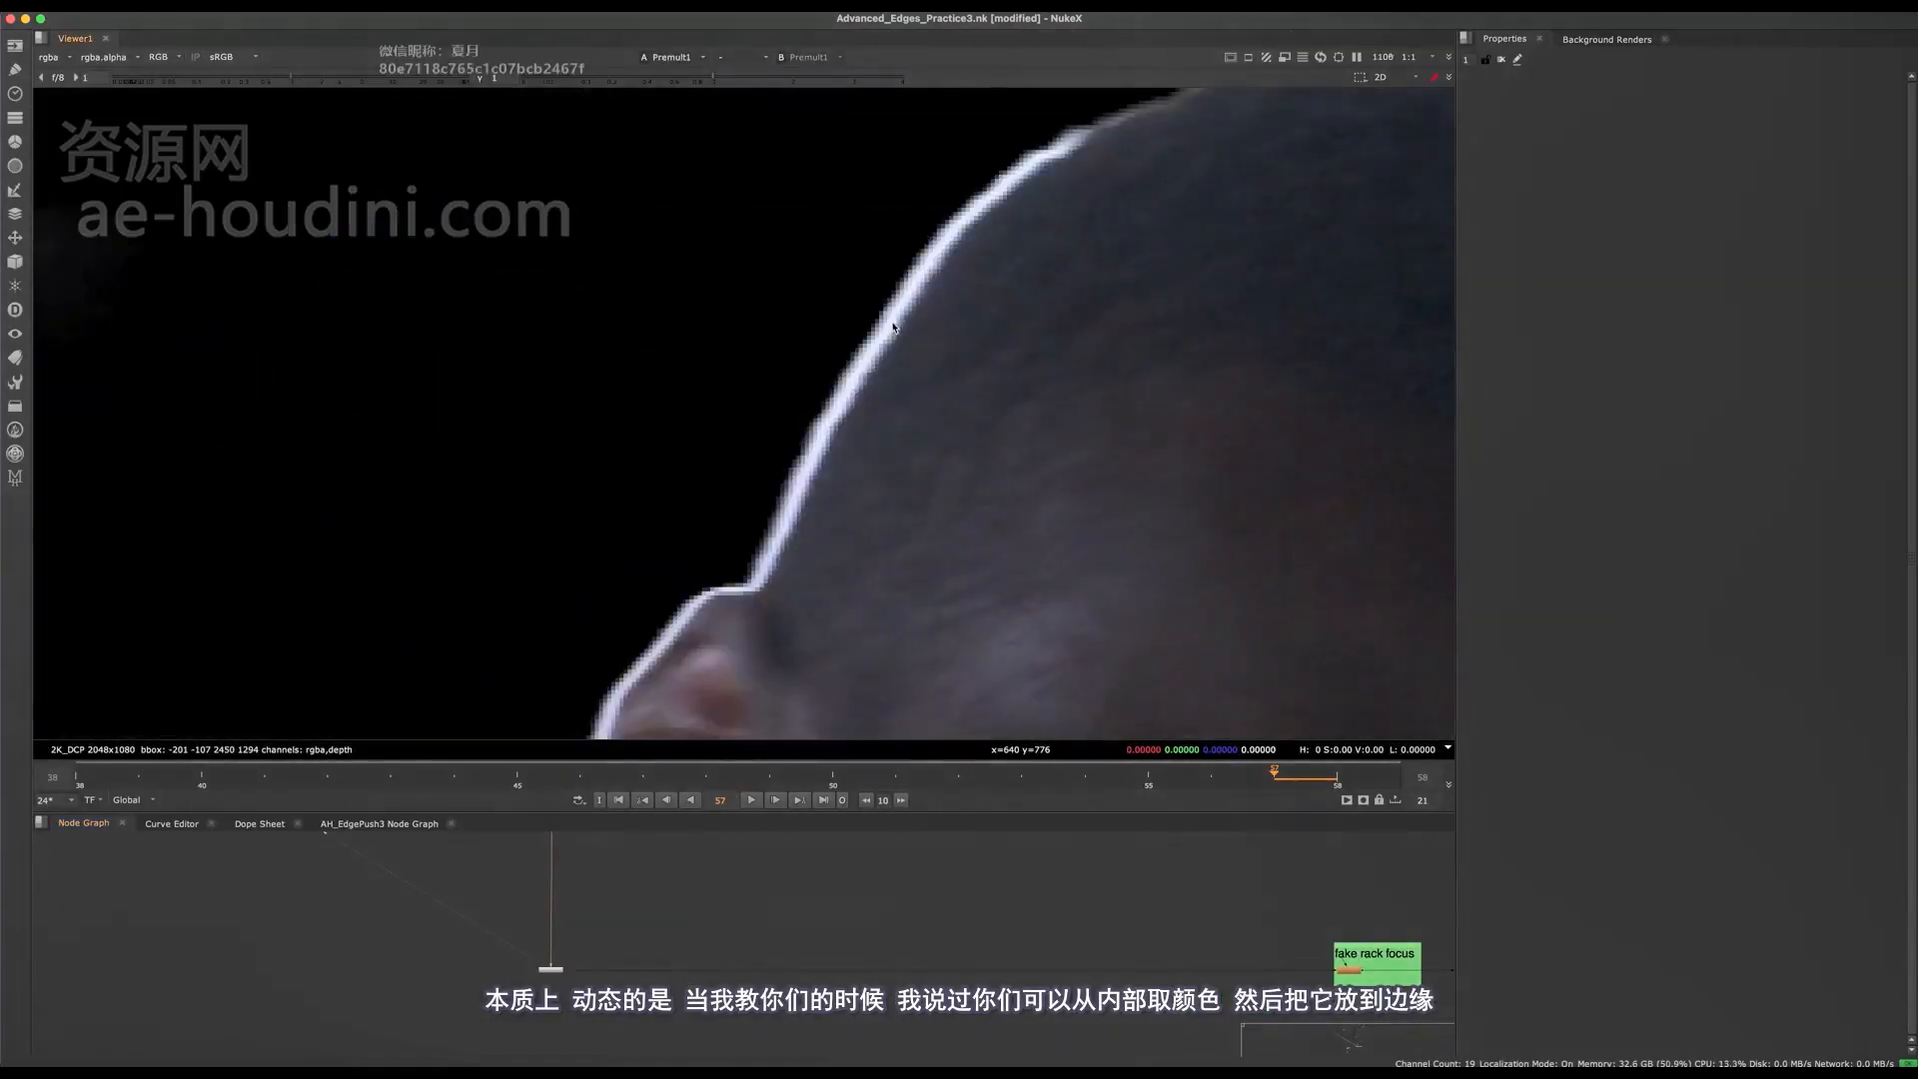
pyautogui.scroll(-4, 685, 934)
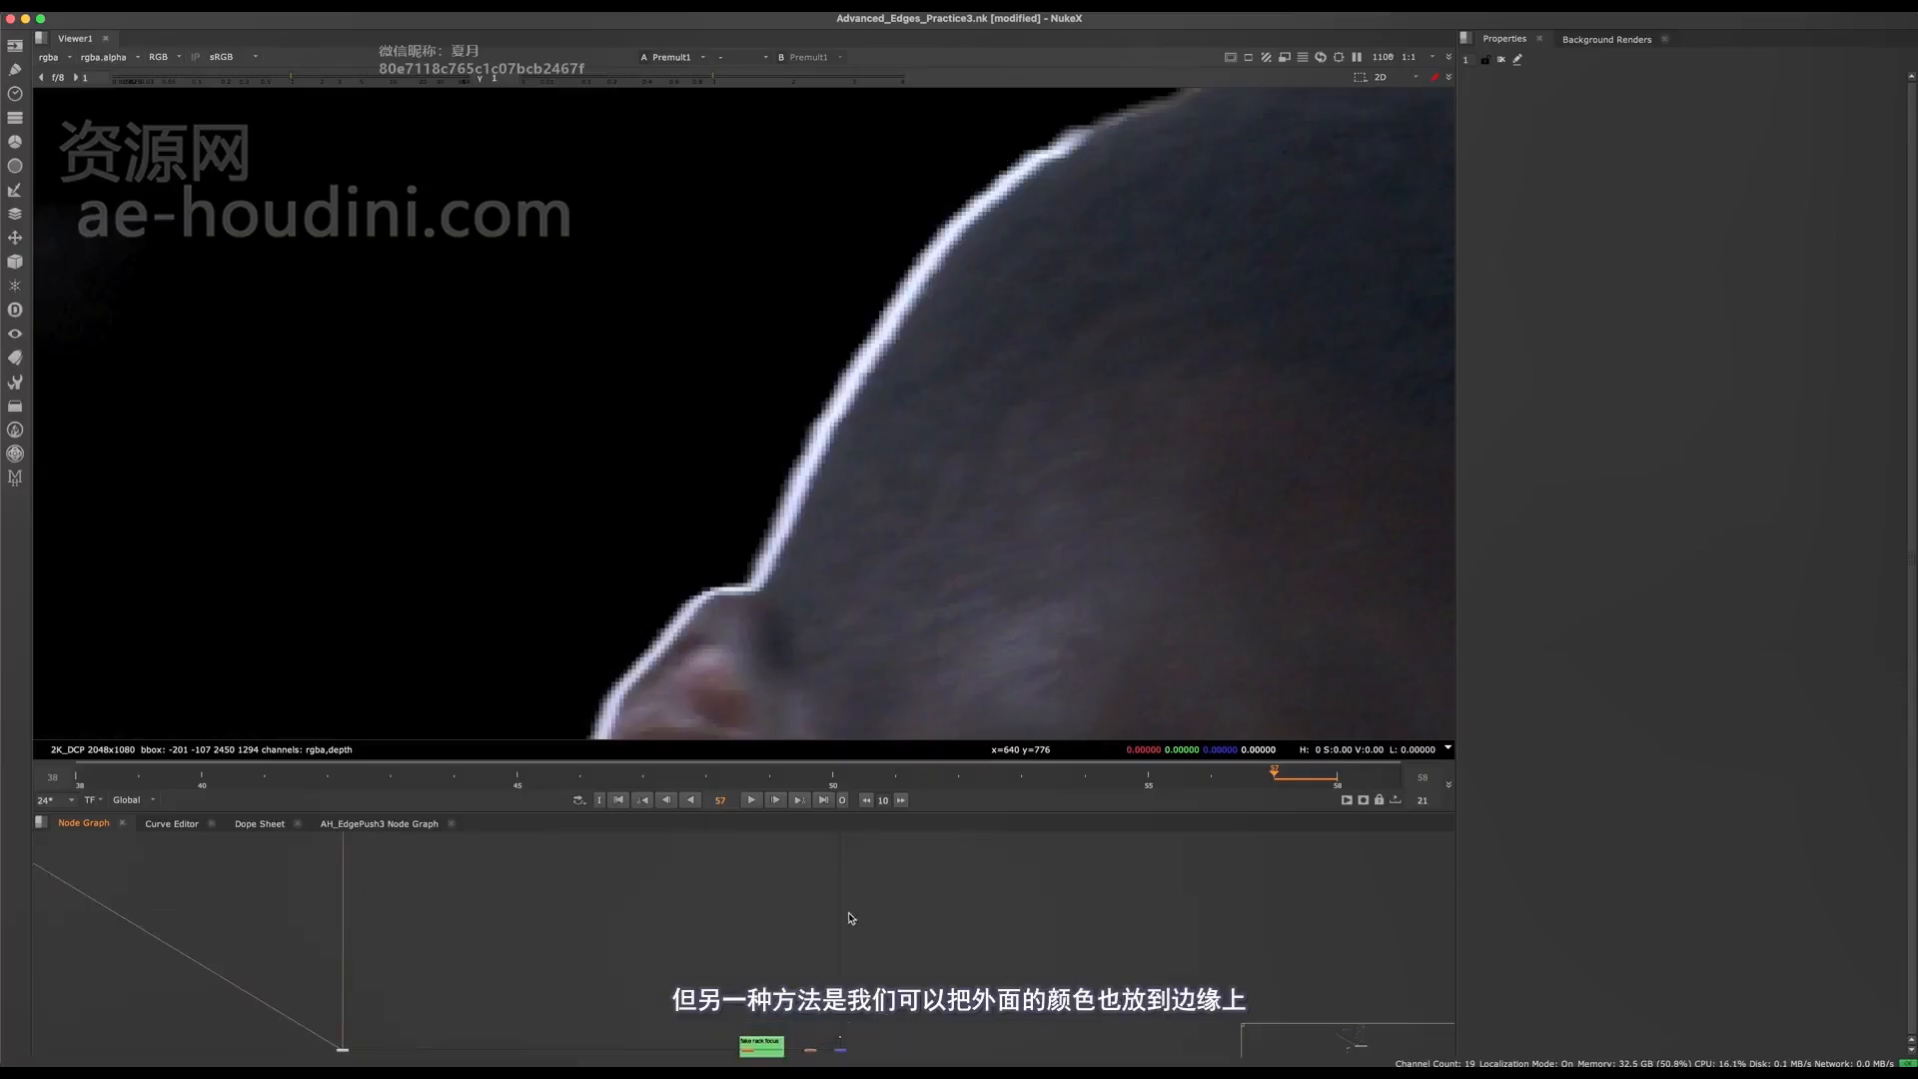
# - View the defocused city background from its Dot near the fake rack focus group, fitting the whole frame
pyautogui.click(828, 1044)
pyautogui.press('1')
pyautogui.press('f')
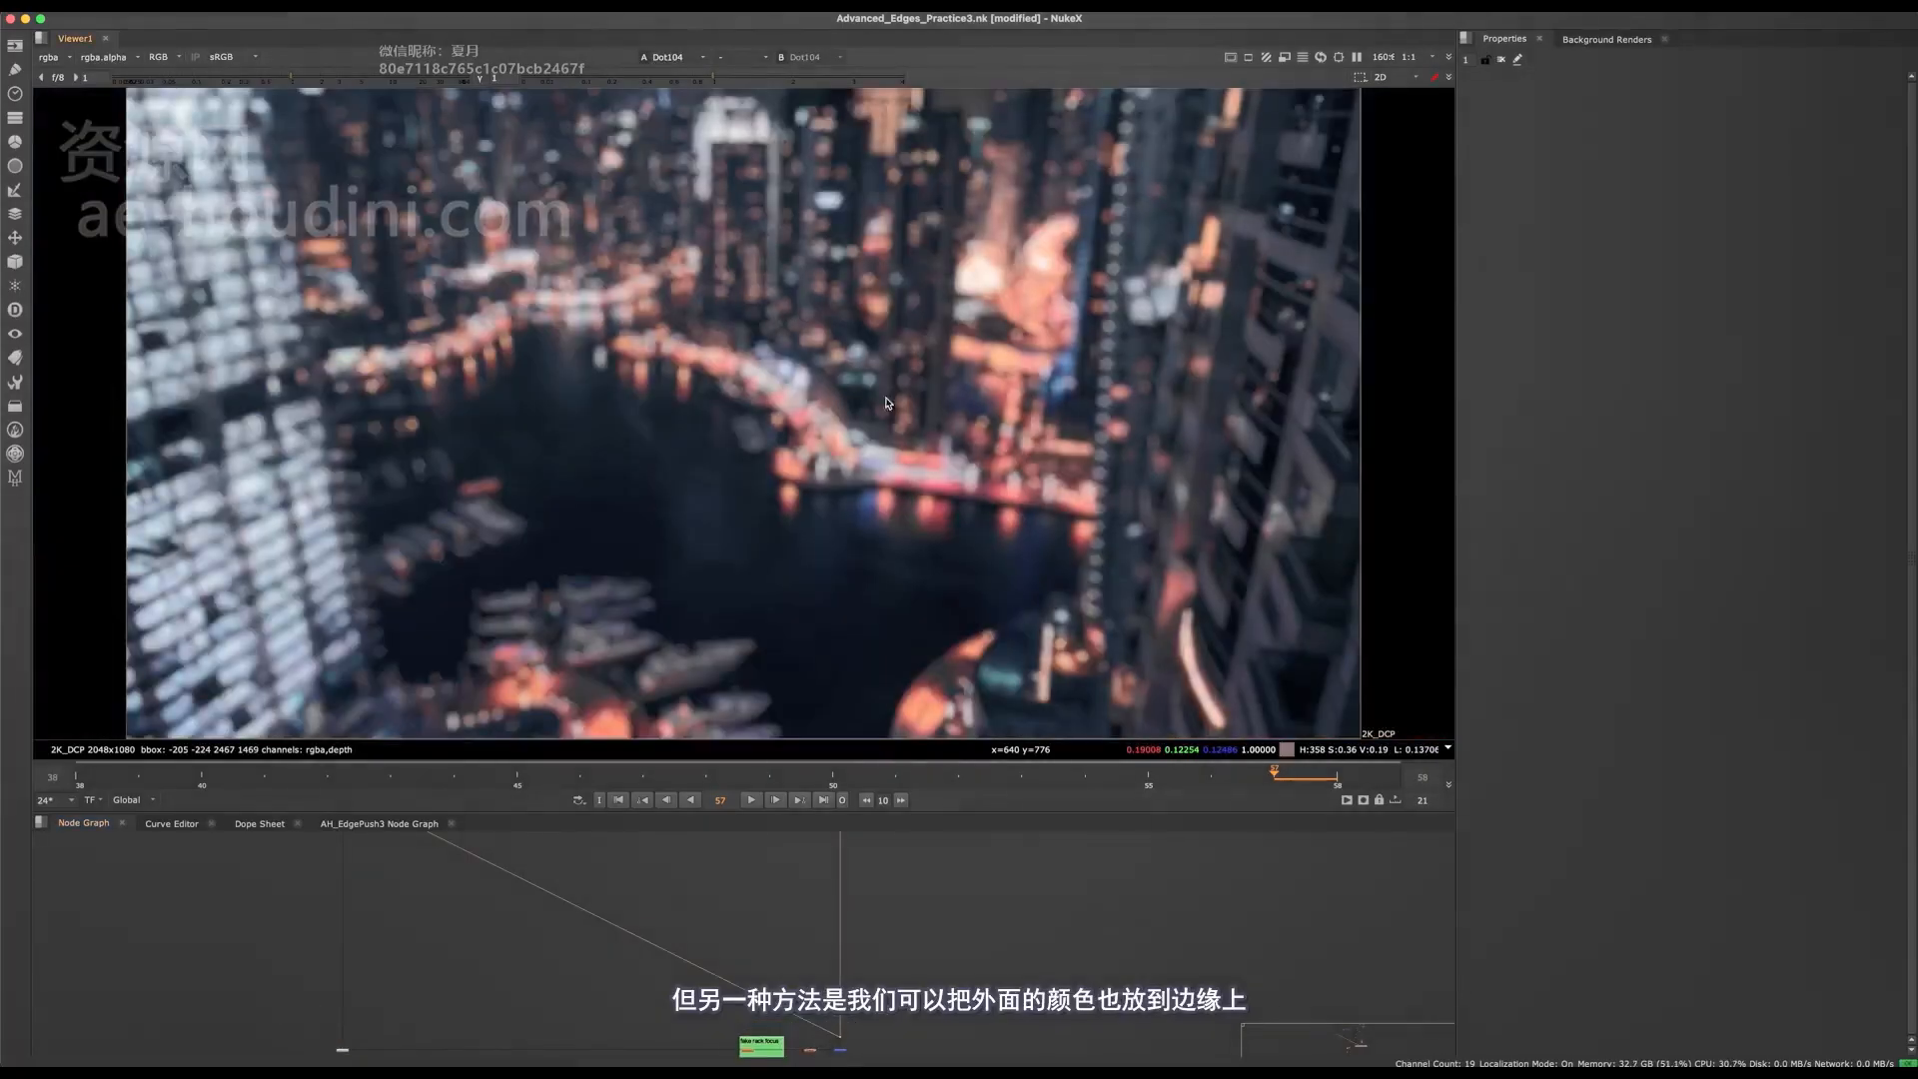
# - Insert a Dot in the foreground pipe above Premult1 and branch a second Dot off beside it
pyautogui.moveTo(595, 952); pyautogui.dragTo(750, 872, button='middle')
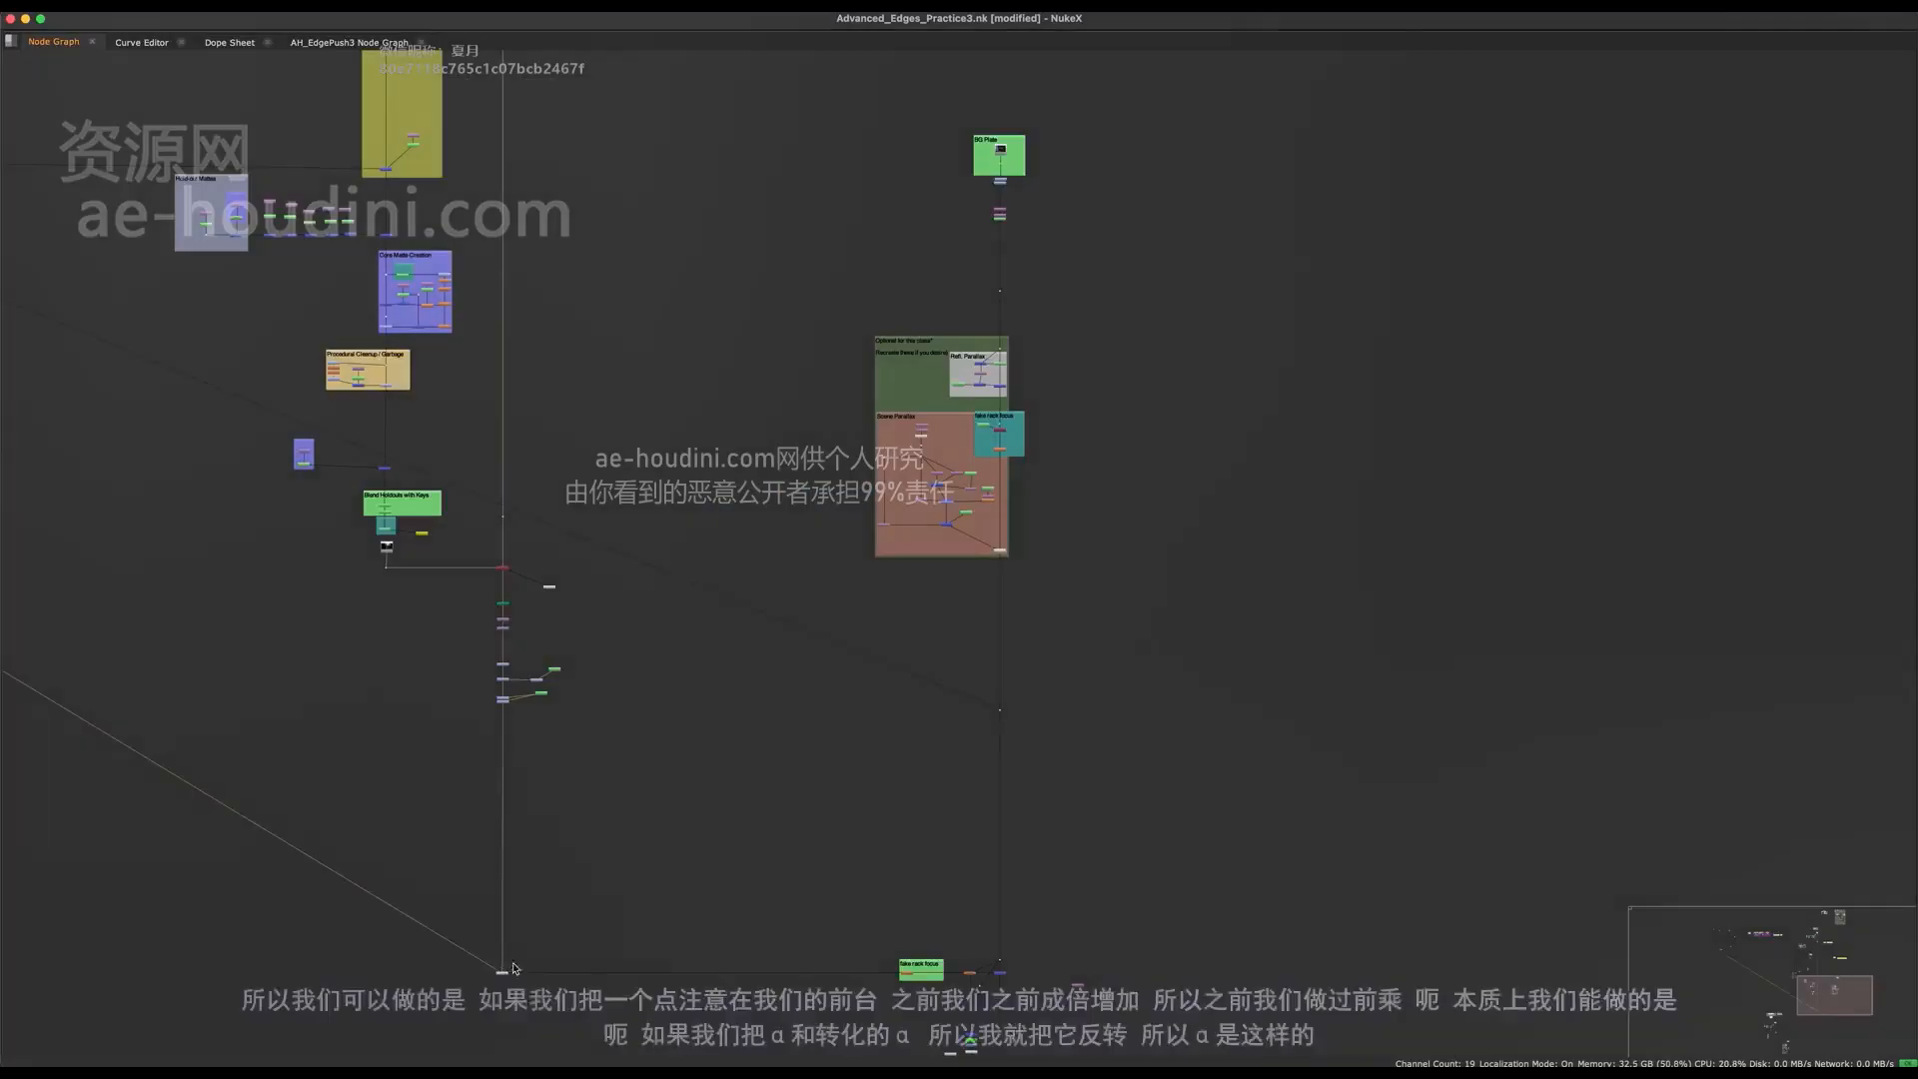
pyautogui.scroll(-4, 653, 794)
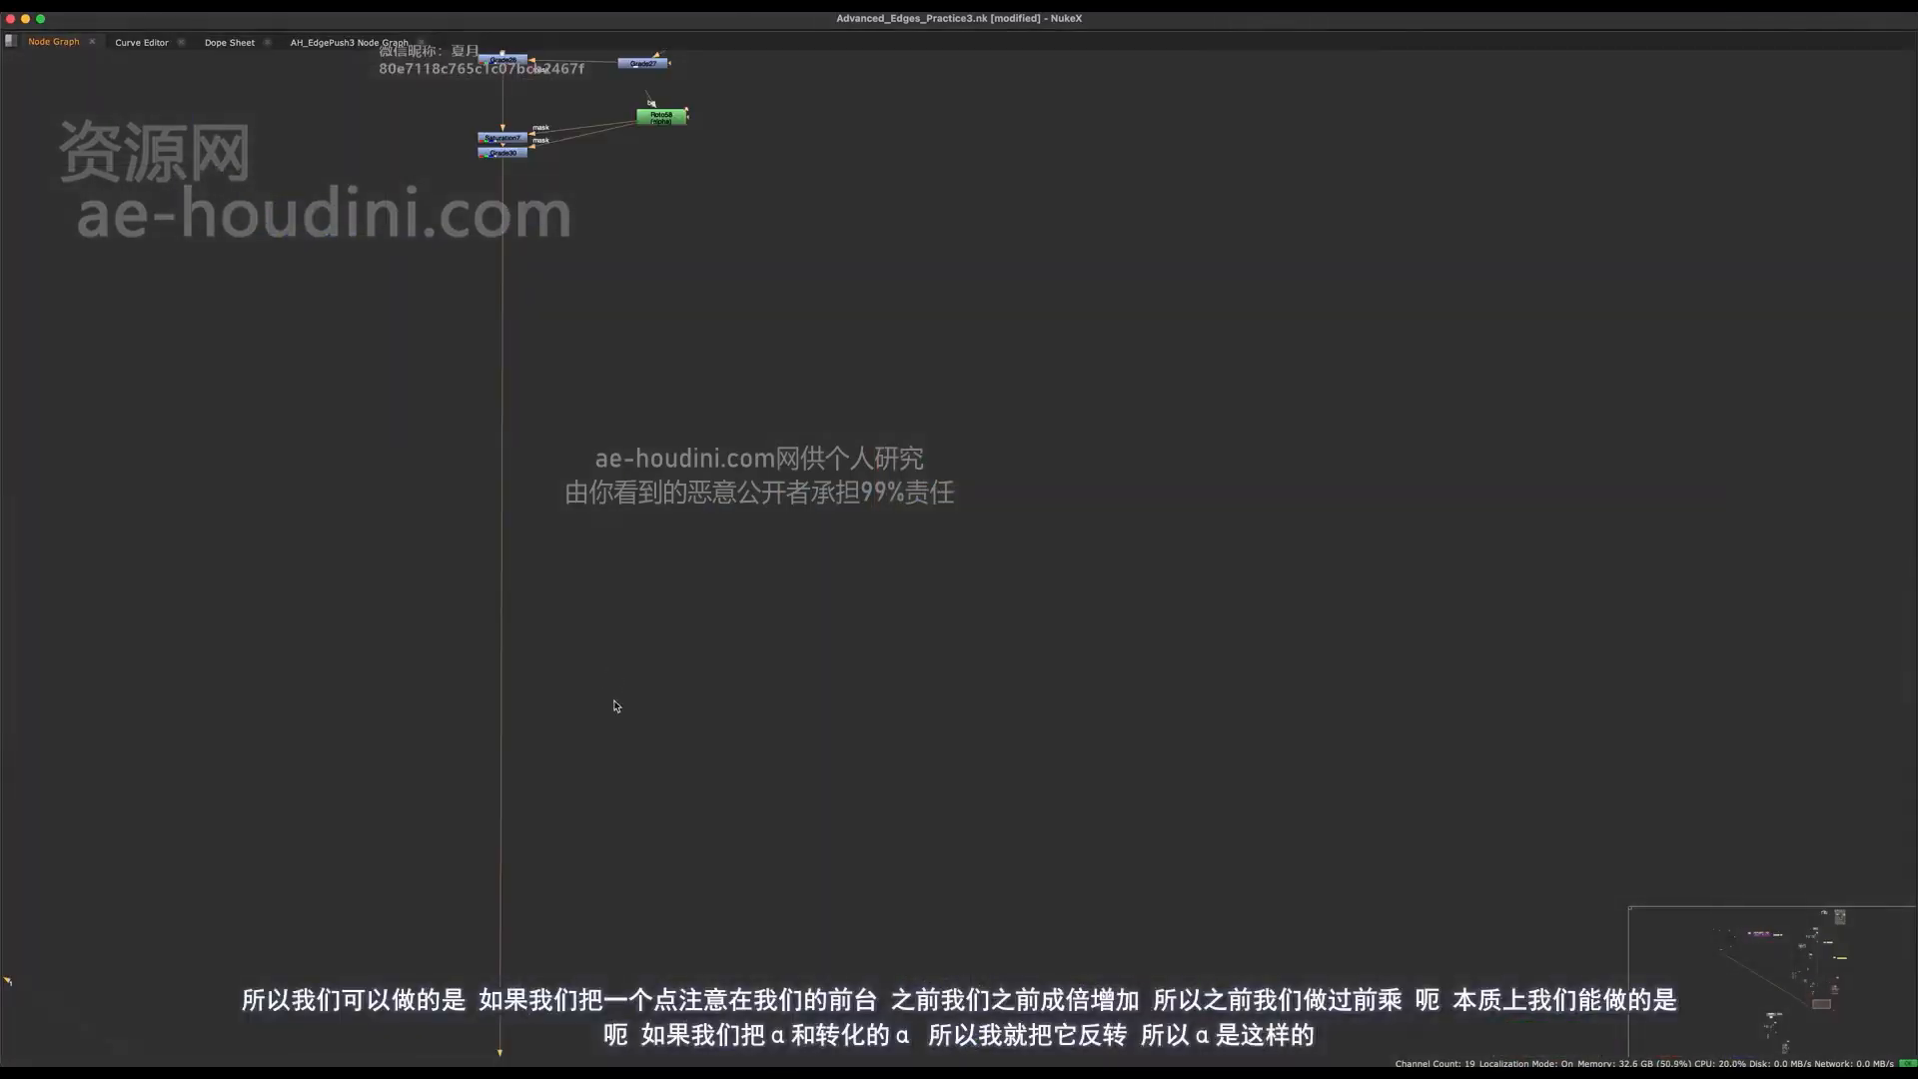
pyautogui.scroll(5, 561, 716)
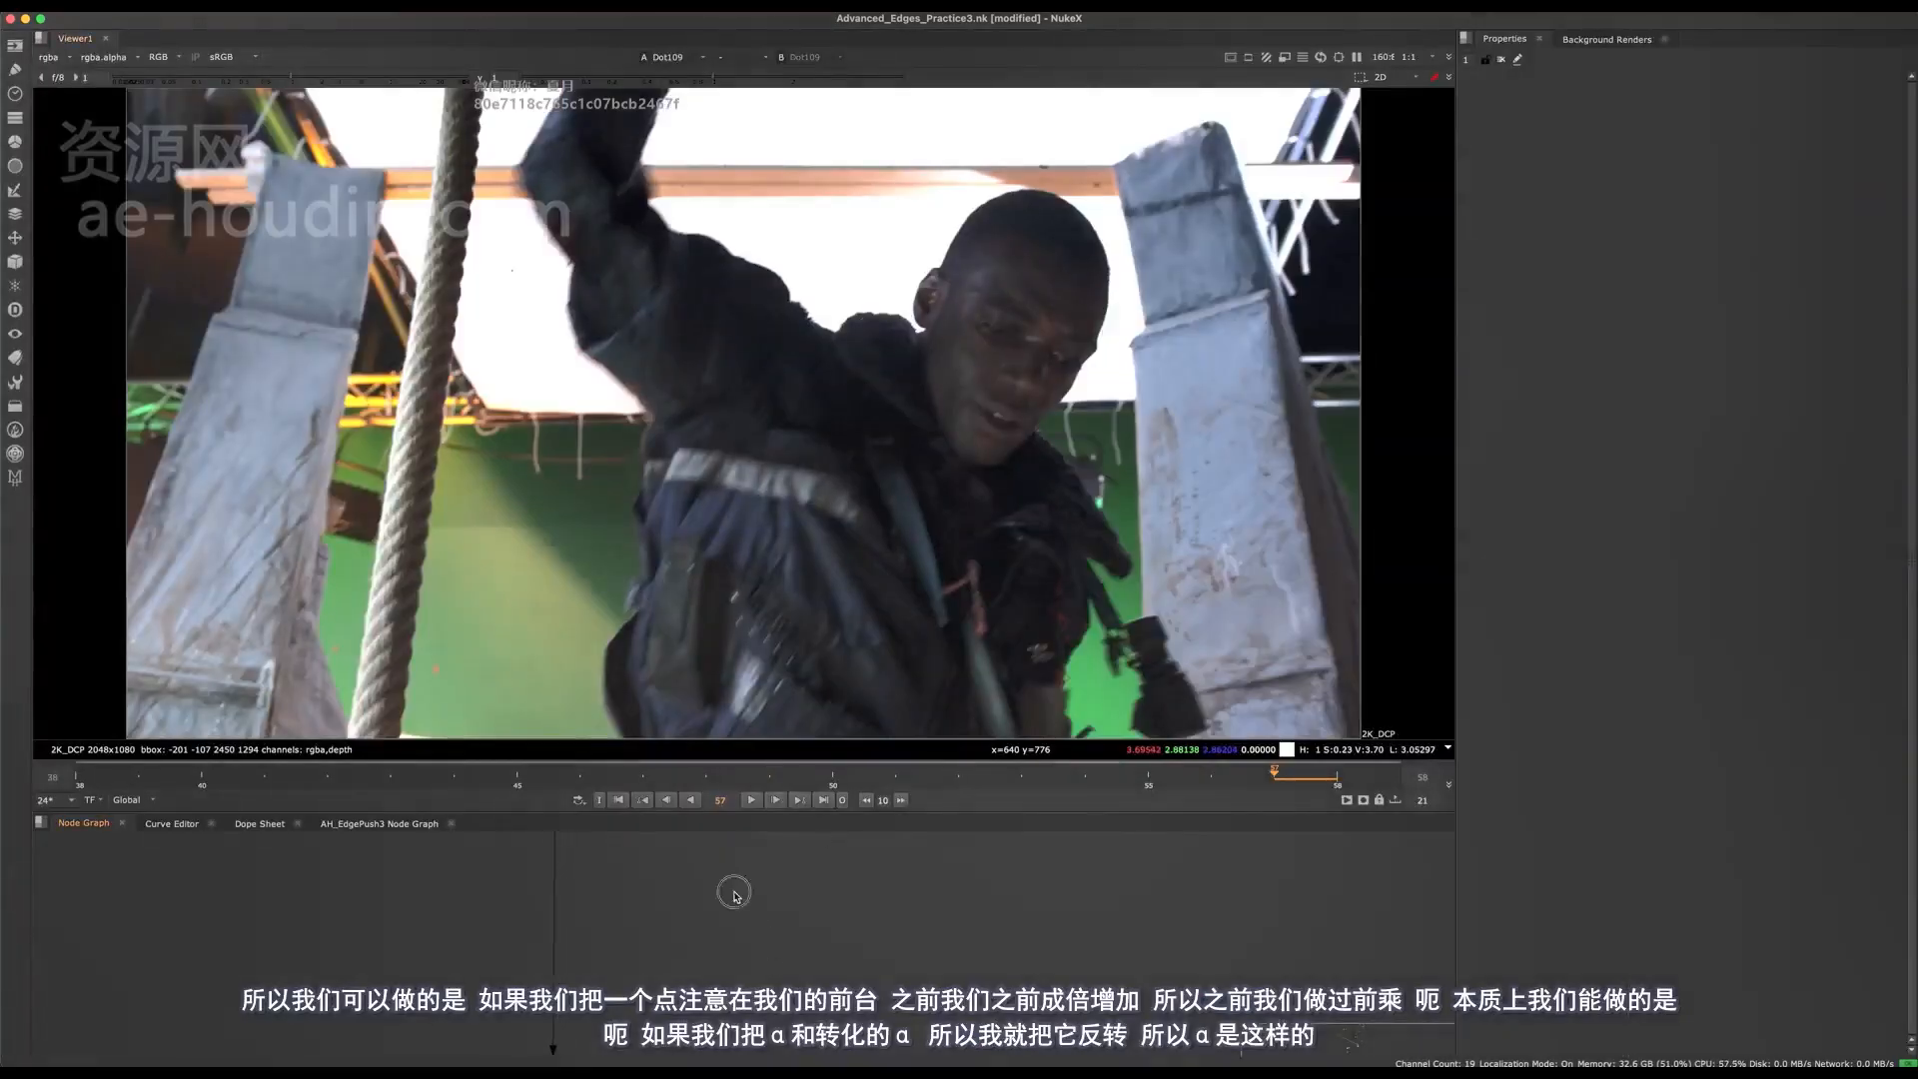
pyautogui.press('1')
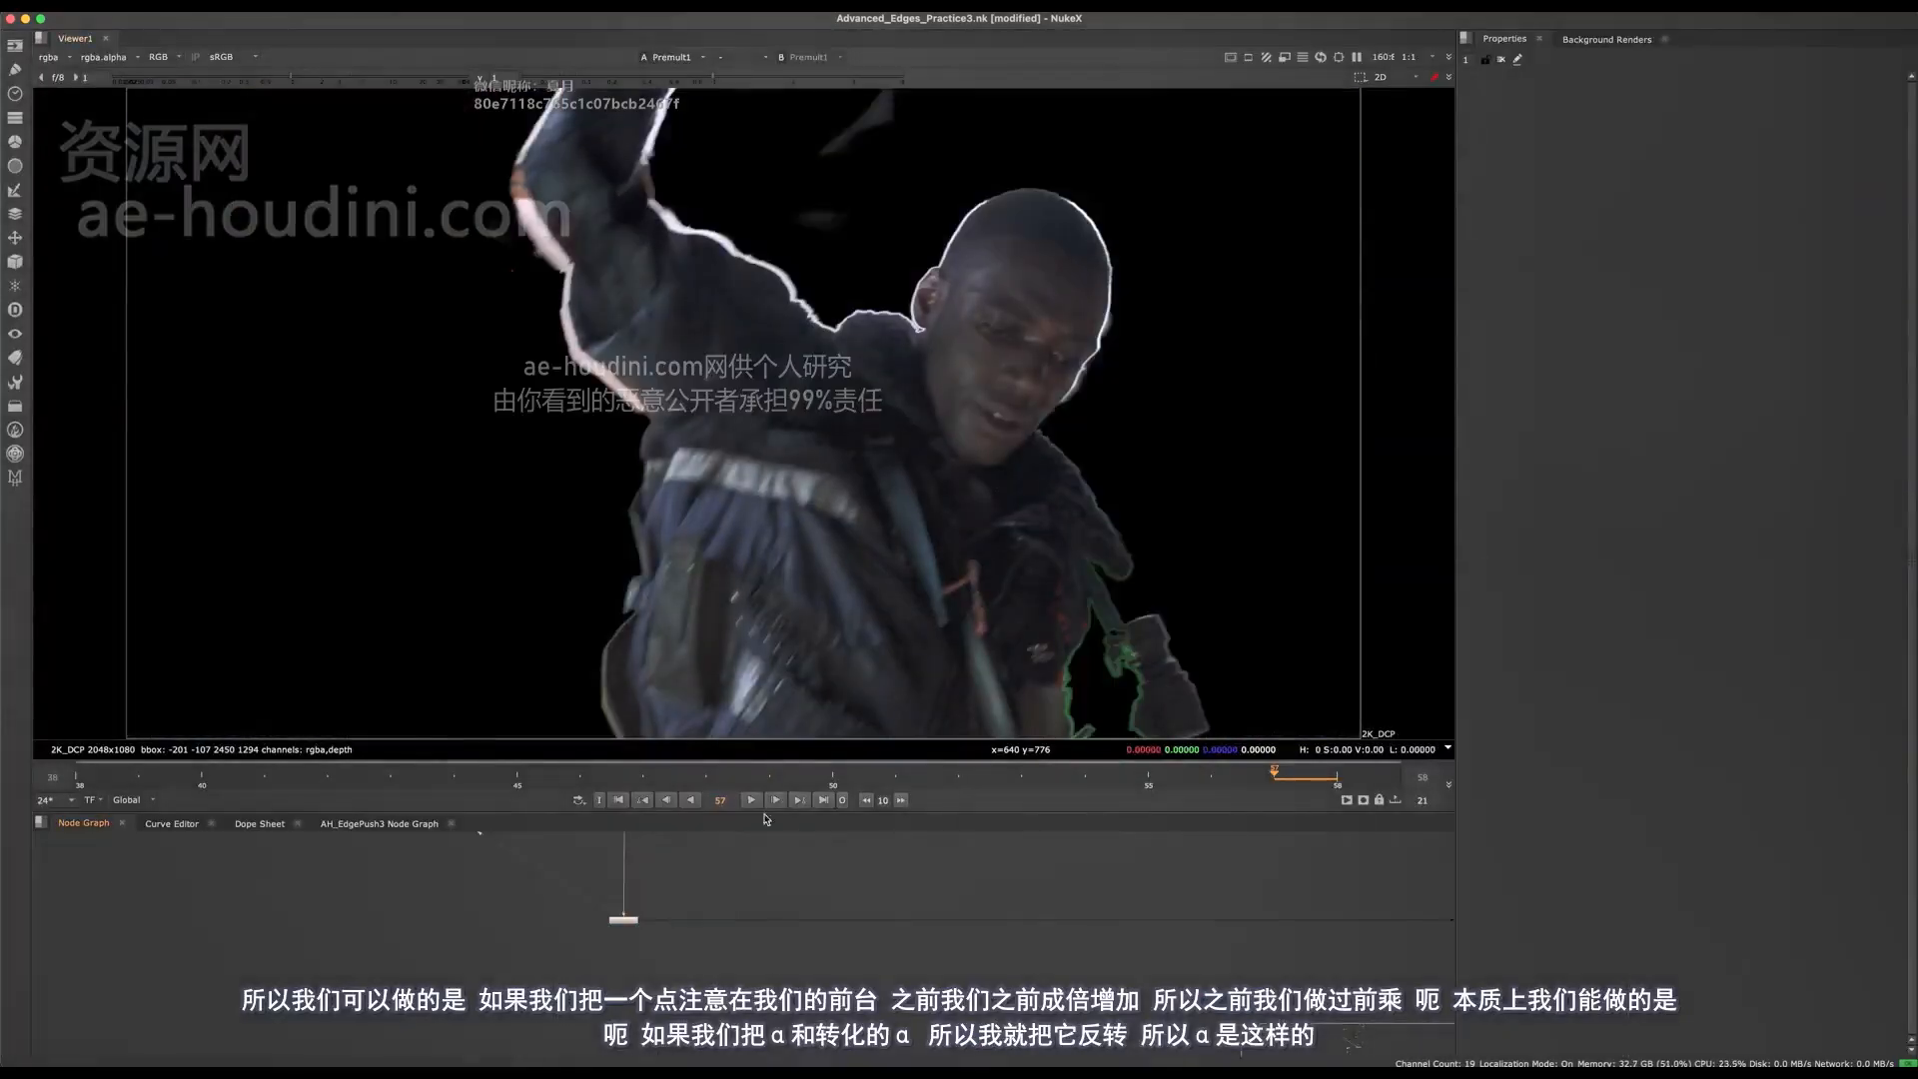
pyautogui.press('space')
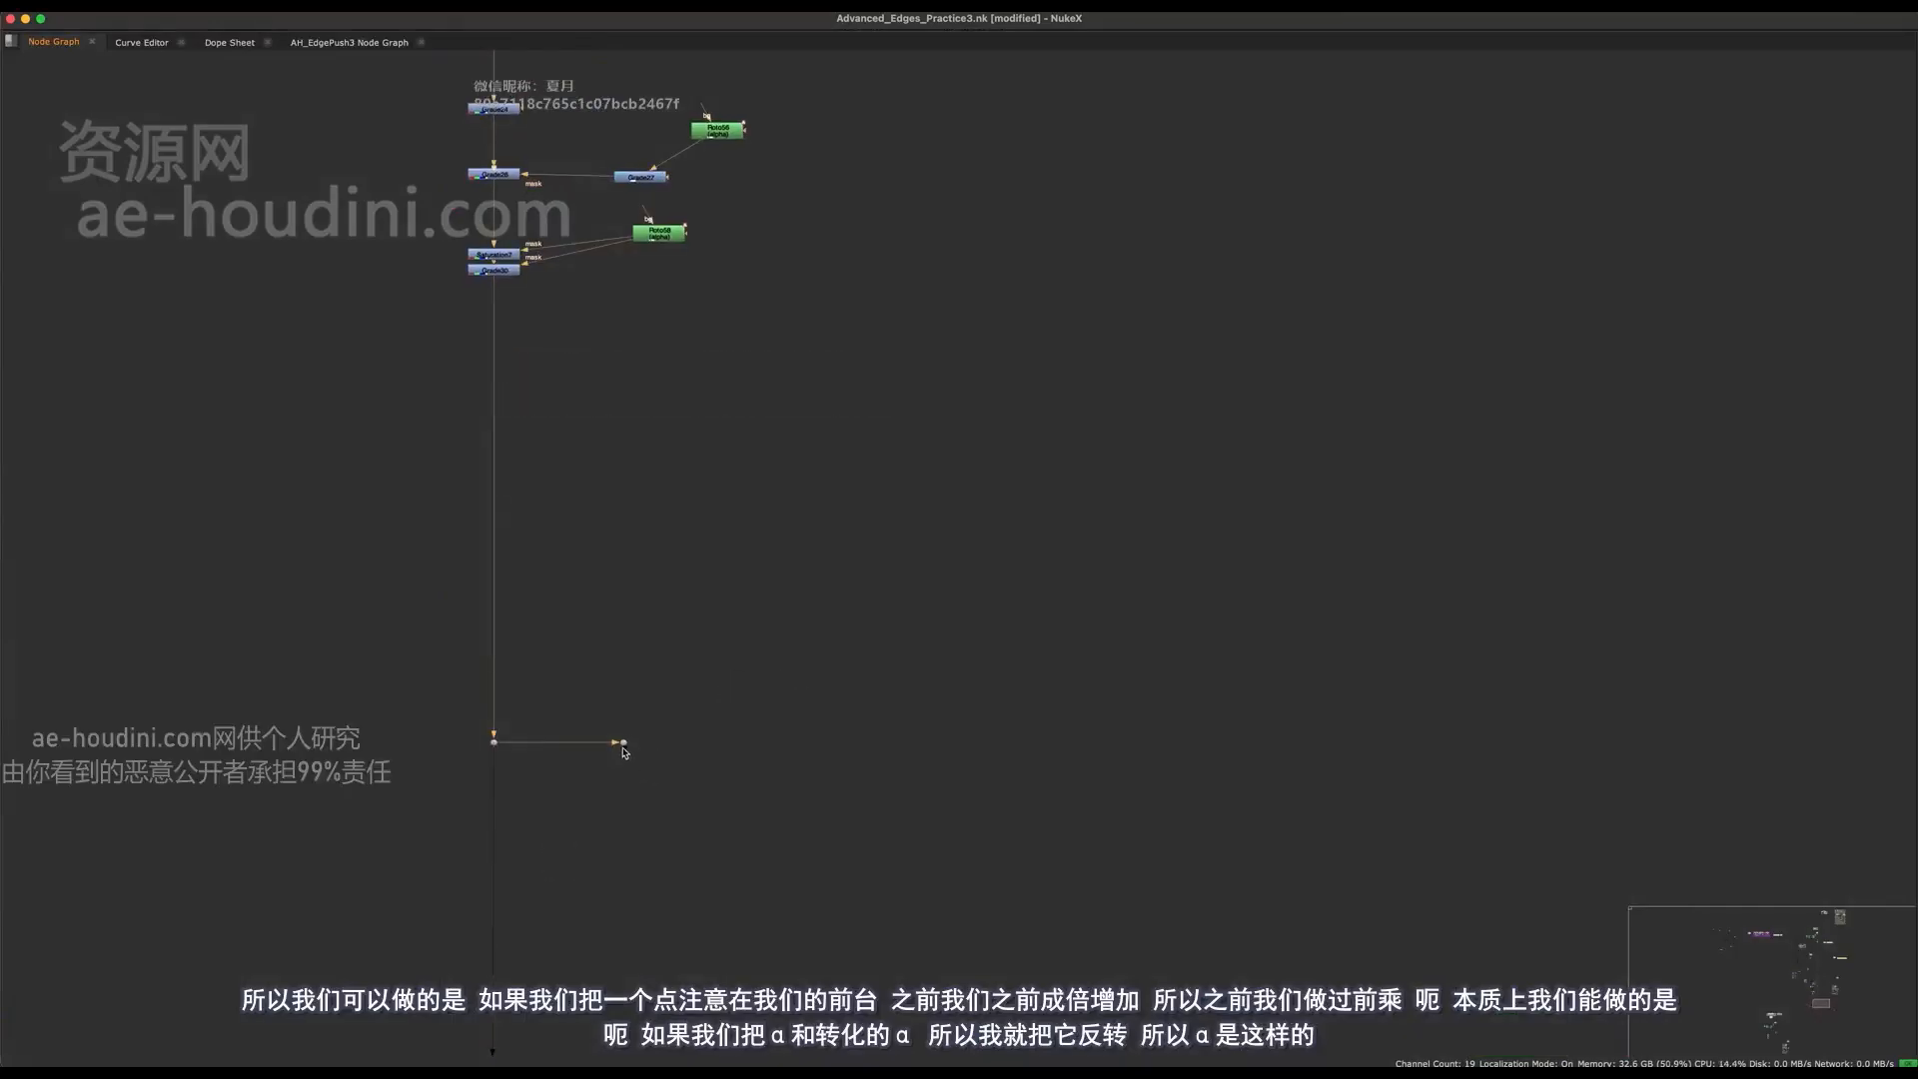
pyautogui.moveTo(683, 744); pyautogui.dragTo(813, 736)
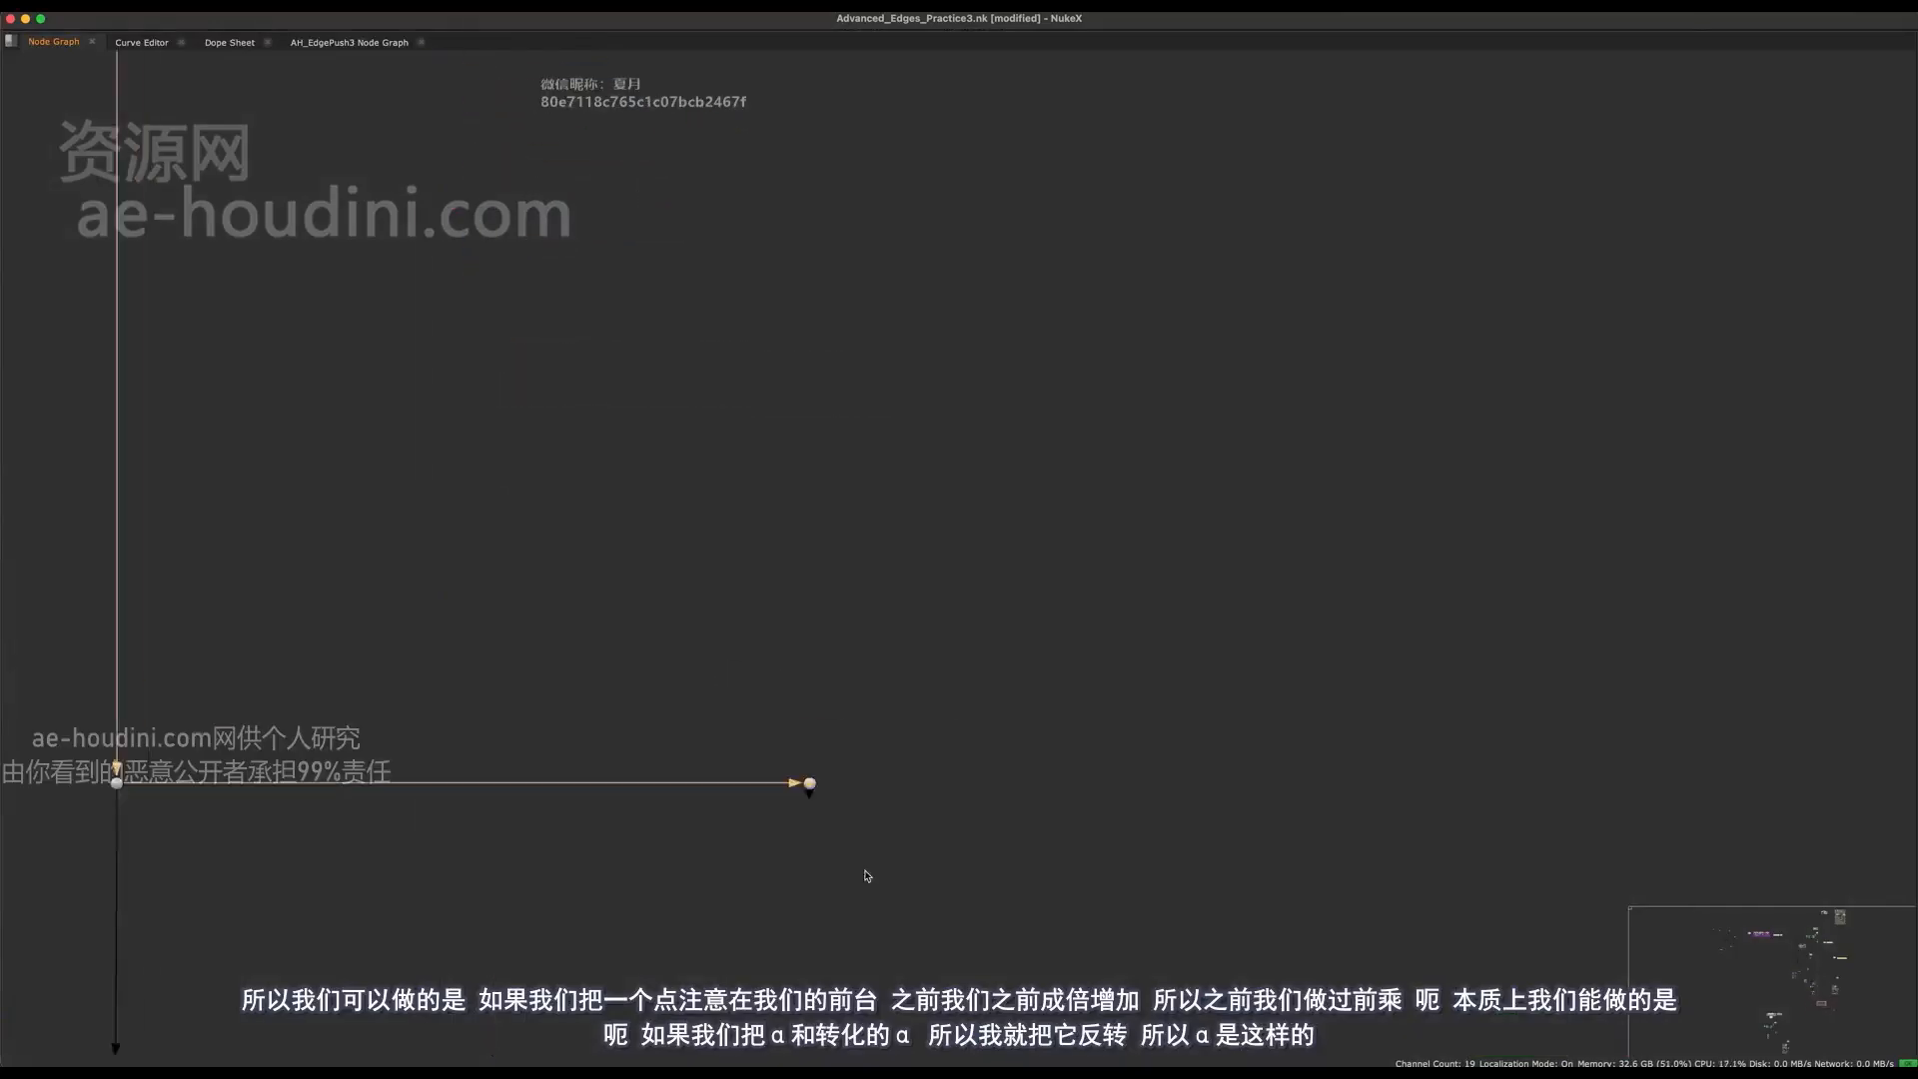
# - Add an Invert node after the branched Dot and view its inverted alpha
pyautogui.press('space')
pyautogui.press('a')
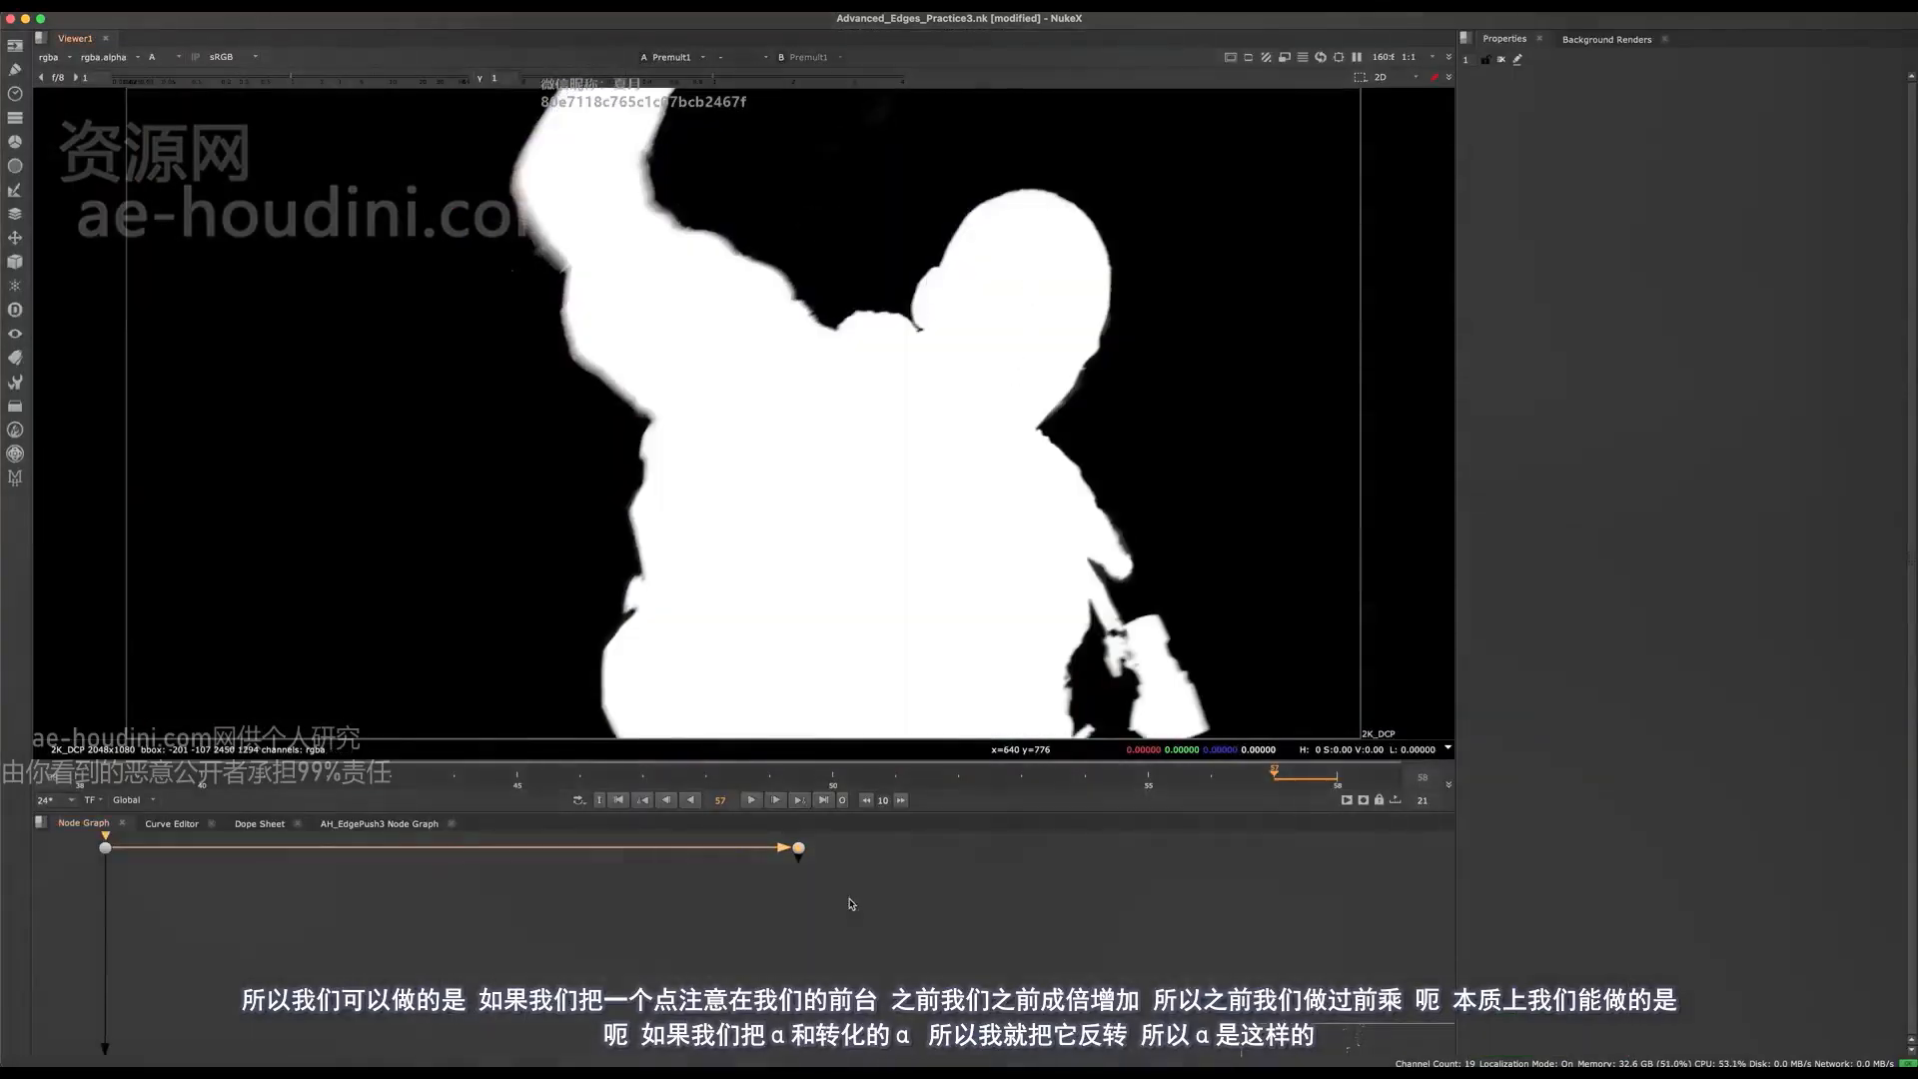
pyautogui.press('Tab')
pyautogui.write('invert')
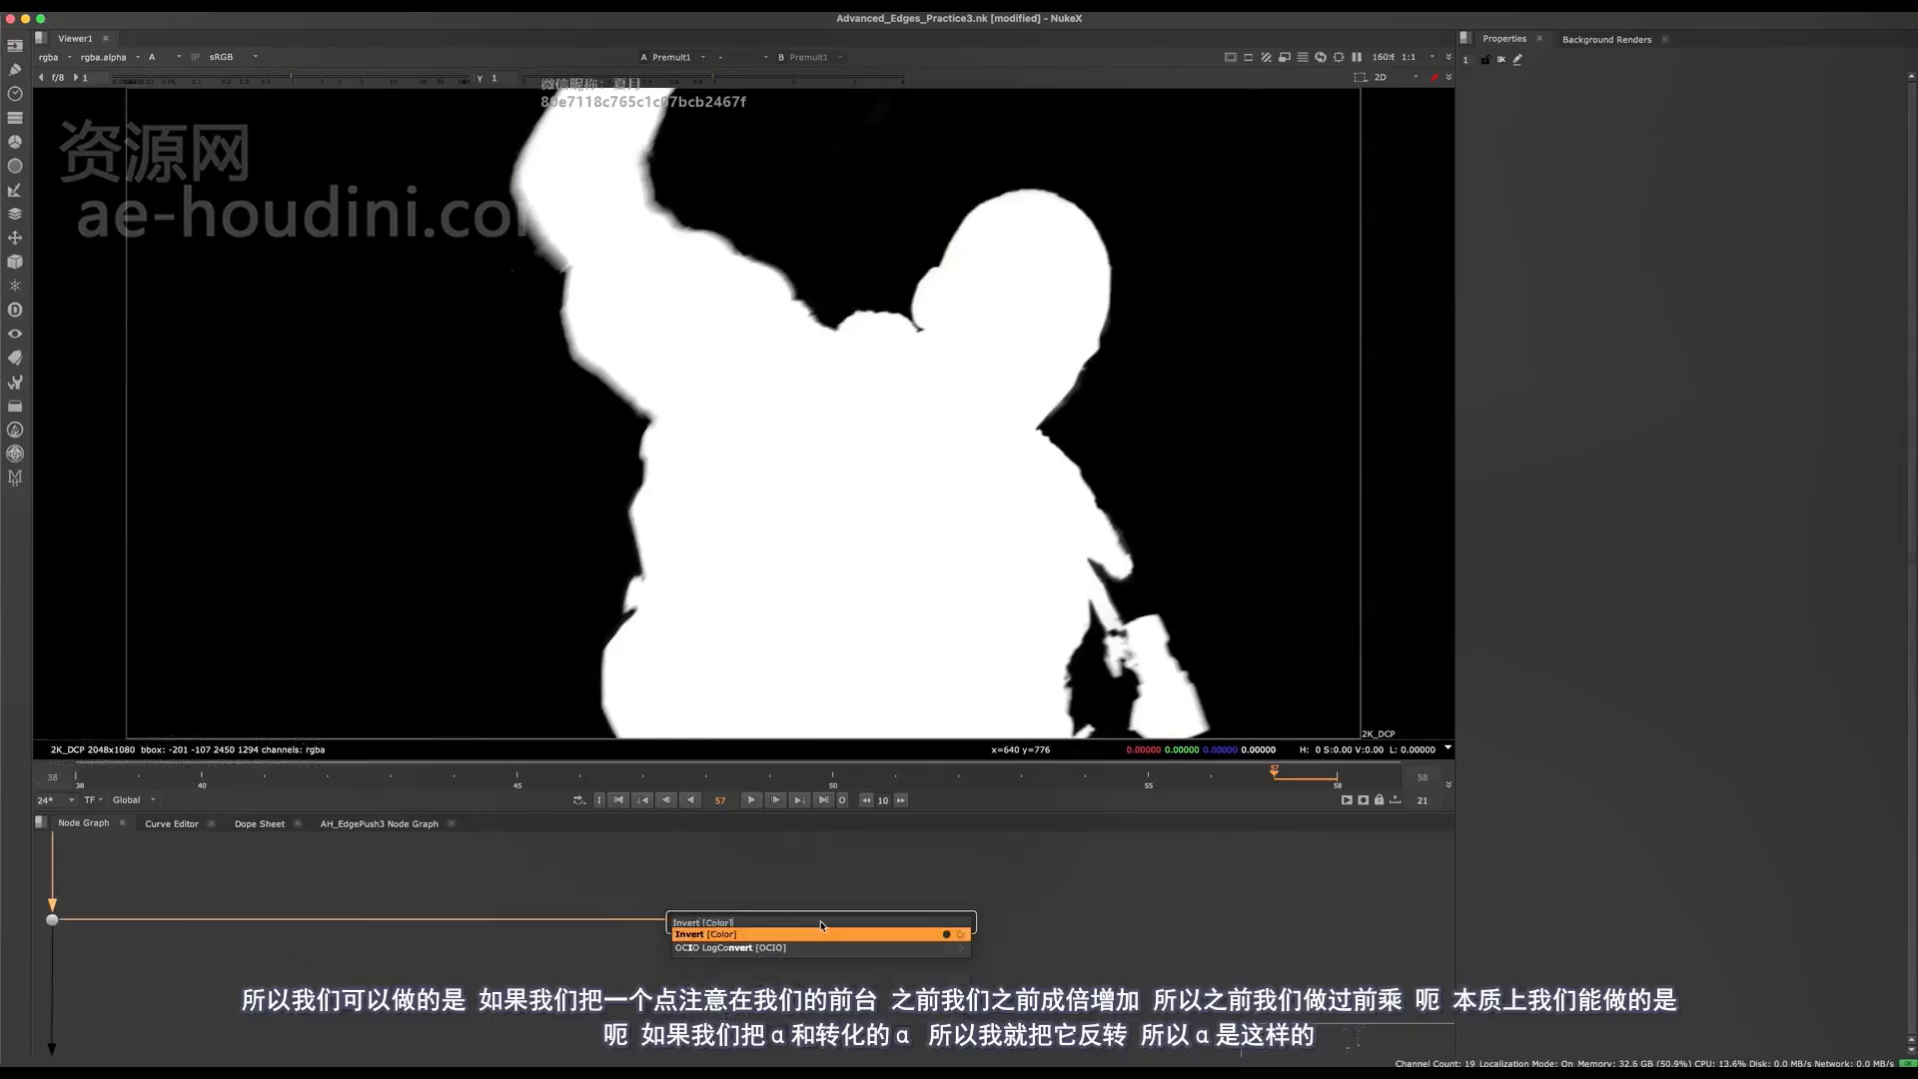
pyautogui.press('Return')
pyautogui.press('a')
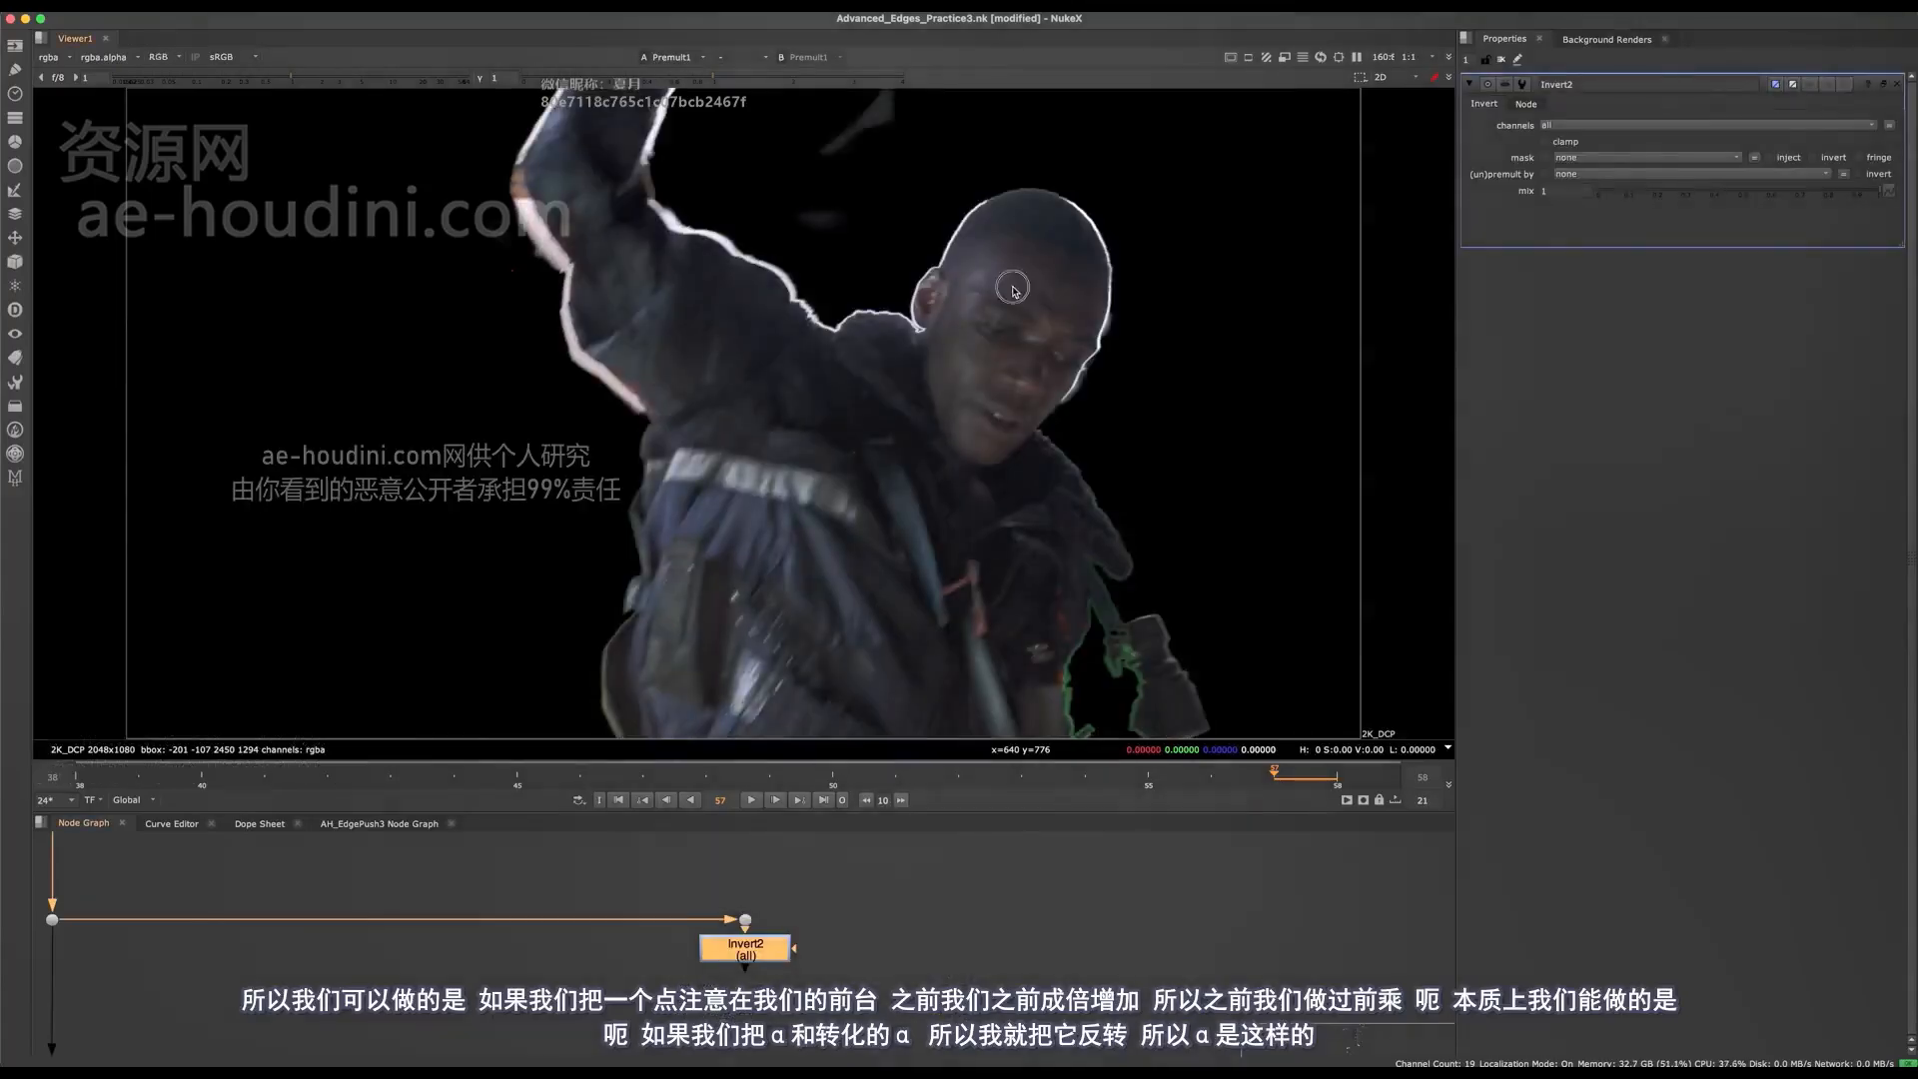
pyautogui.press('a')
pyautogui.press('1')
pyautogui.click(829, 989)
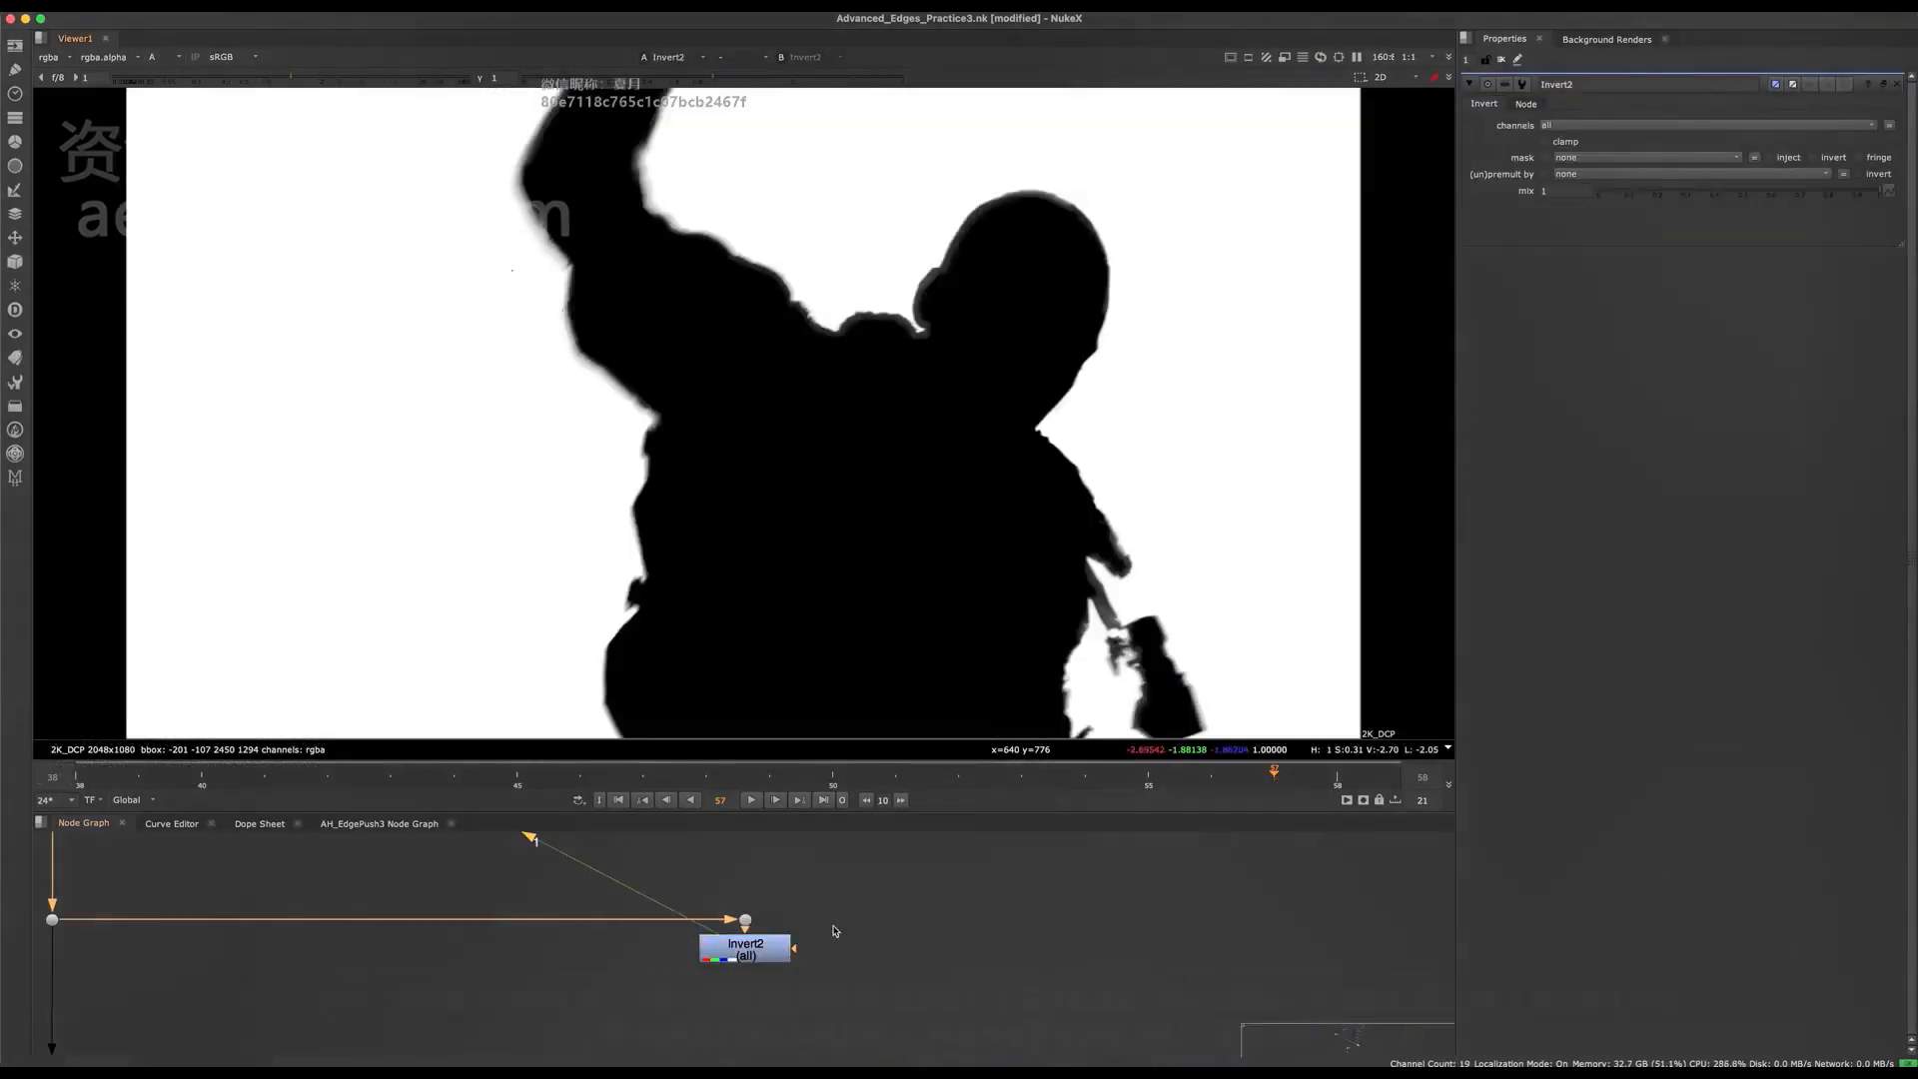
# - Add a Merge node below the Invert node, with its A input fed by the inverted branch
pyautogui.moveTo(842, 999); pyautogui.dragTo(741, 959, button='middle')
pyautogui.press('space')
pyautogui.moveTo(679, 900); pyautogui.dragTo(761, 644, button='middle')
pyautogui.click(761, 642)
pyautogui.press('m')
pyautogui.scroll(-3, 802, 711)
pyautogui.moveTo(829, 646); pyautogui.dragTo(757, 721)
pyautogui.scroll(-4, 751, 724)
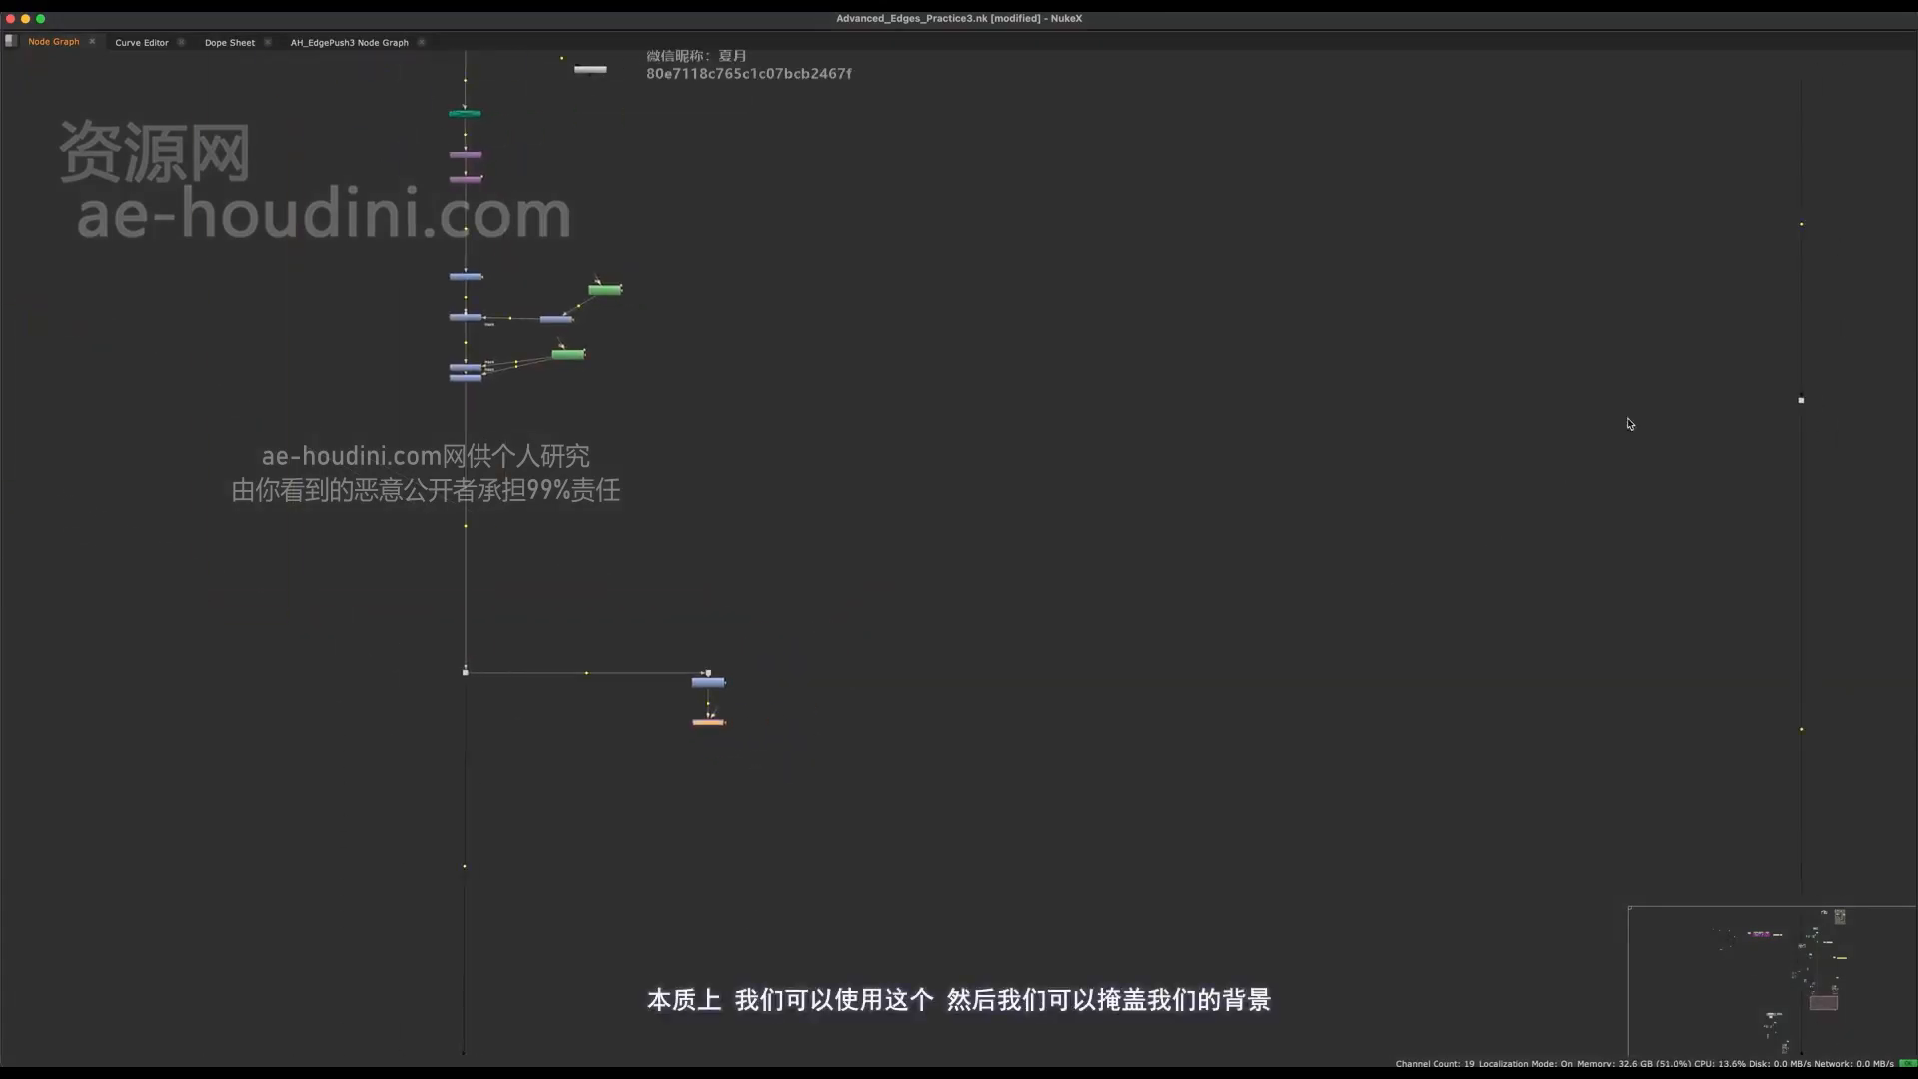
# - Insert a Dot in the background pipe level with the new Merge and connect the Merge's B input to it
pyautogui.click(1804, 733)
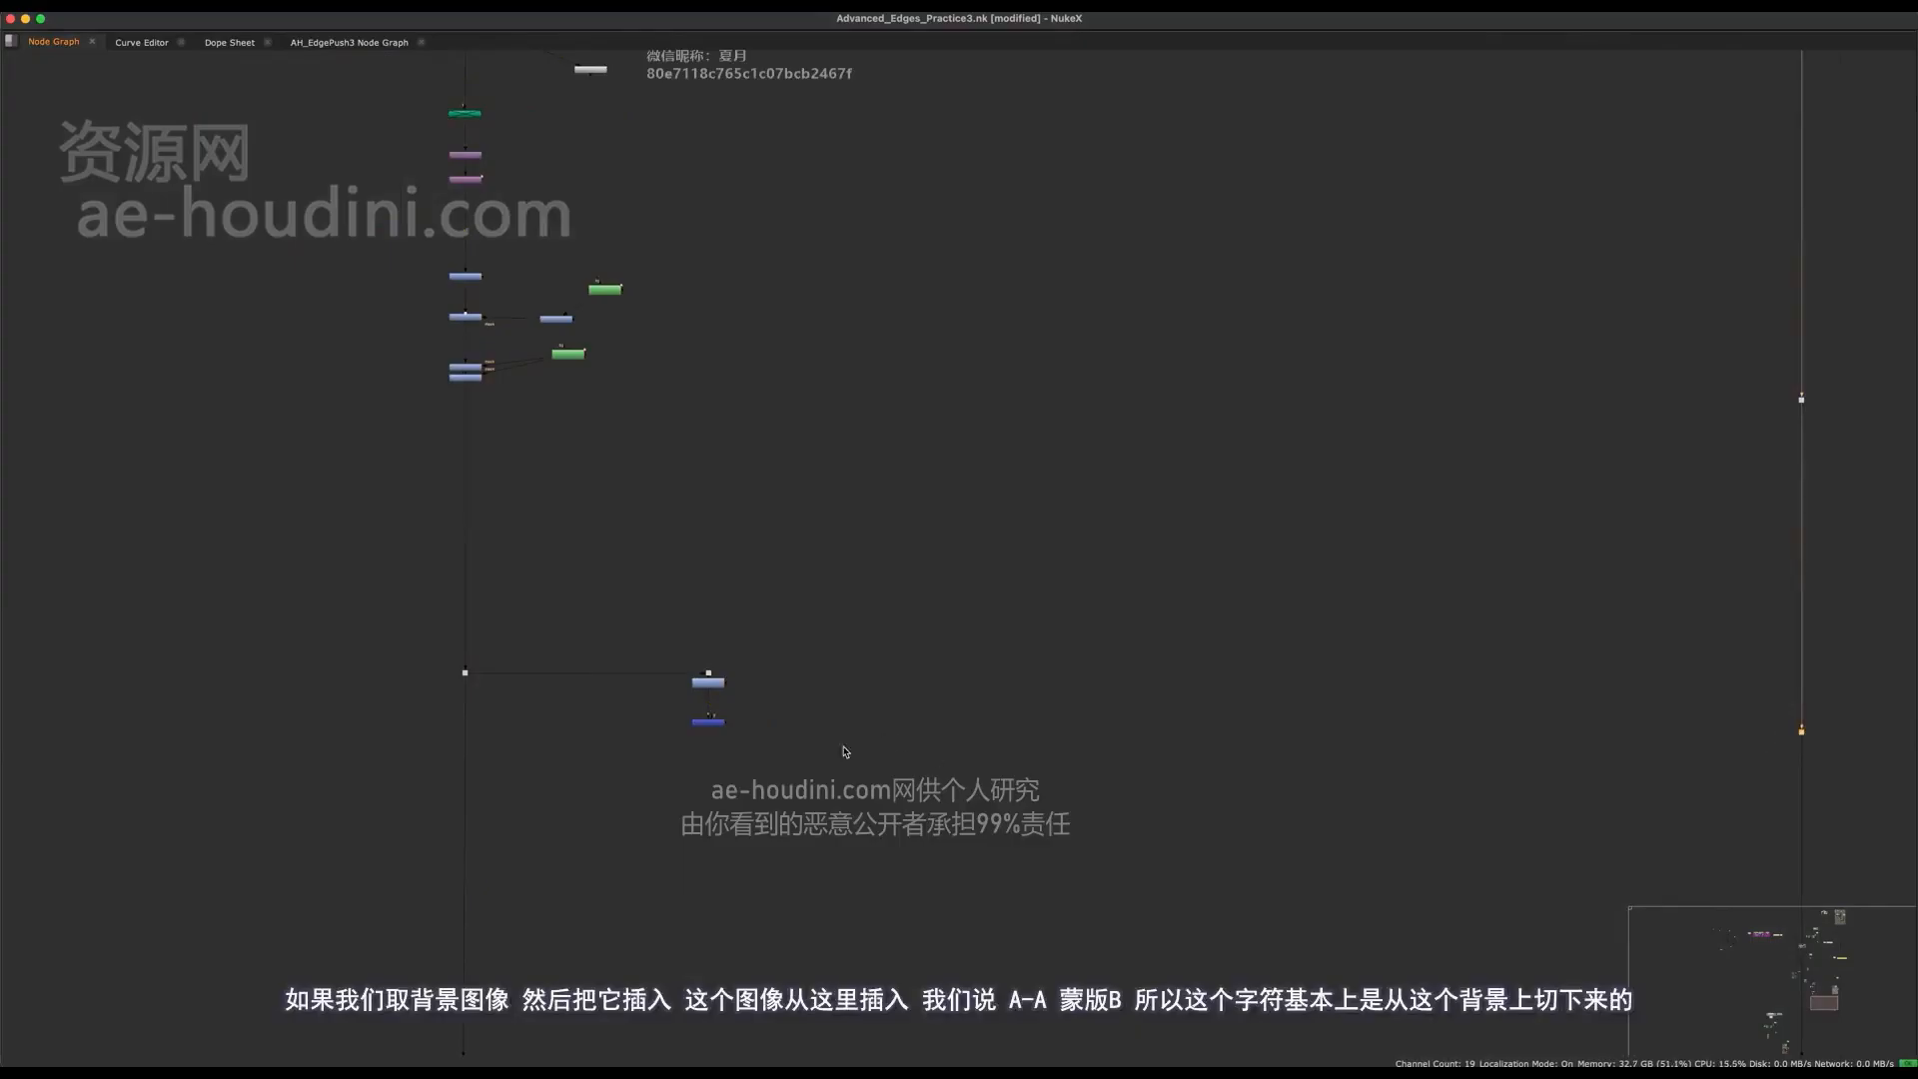
pyautogui.moveTo(716, 713); pyautogui.dragTo(1802, 732)
pyautogui.scroll(-3, 1629, 705)
pyautogui.moveTo(1807, 616); pyautogui.dragTo(1653, 551, button='middle')
pyautogui.moveTo(1654, 550); pyautogui.dragTo(1487, 662)
pyautogui.click(1013, 650)
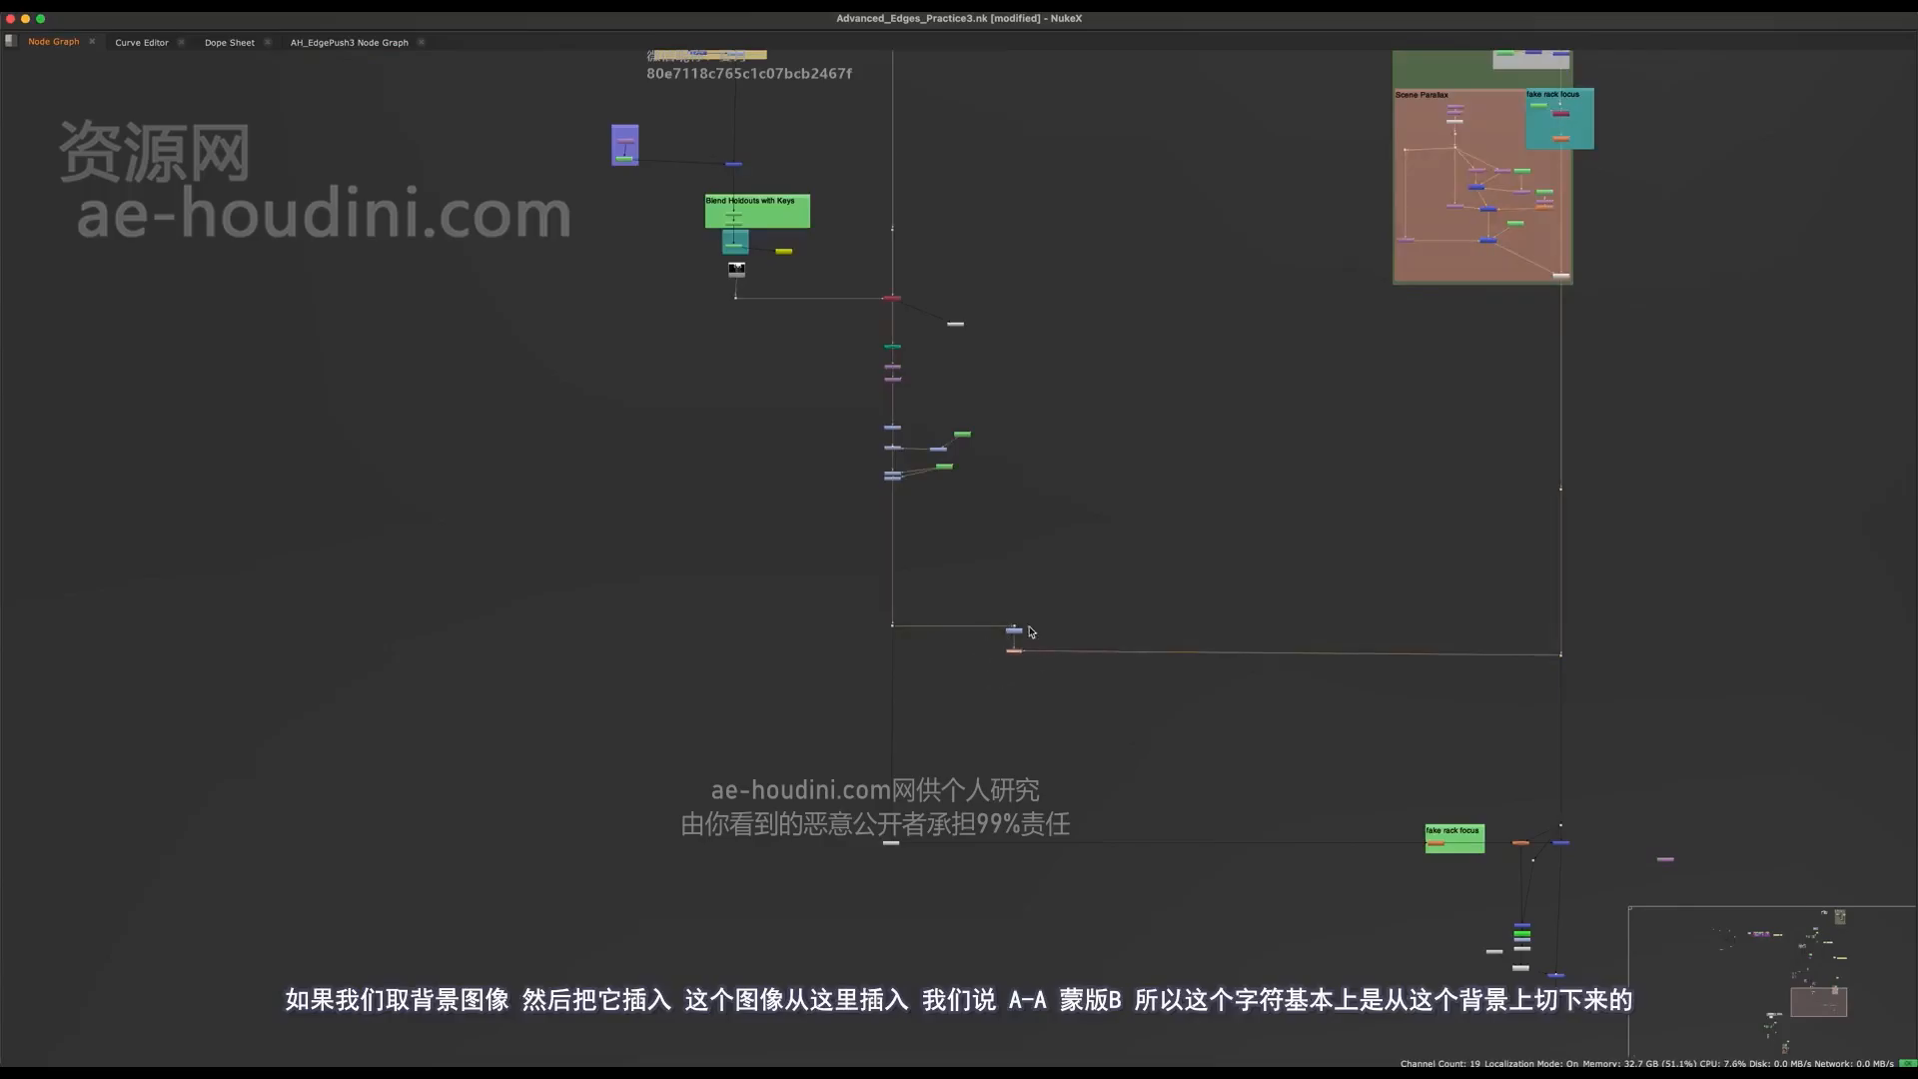
pyautogui.scroll(8, 1079, 692)
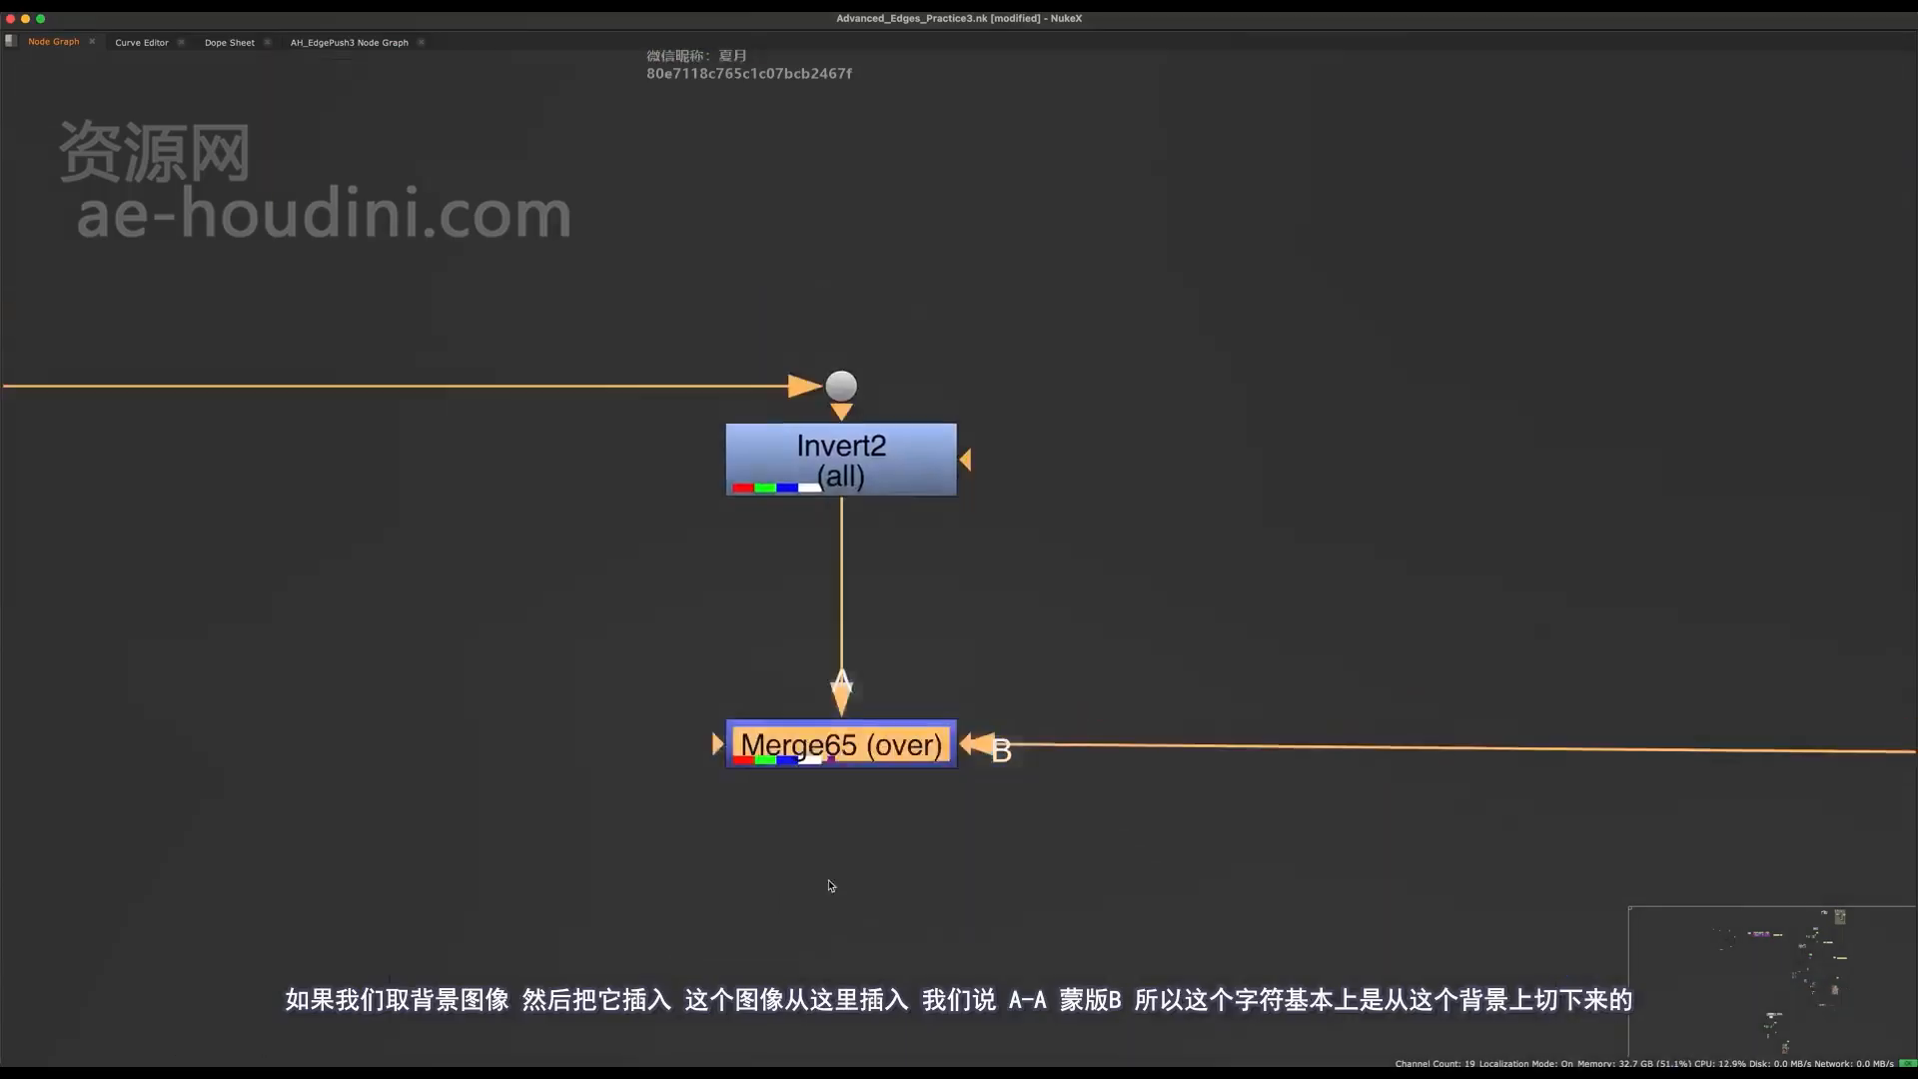
# - Set Merge65's operation to mask so the man's shape is cut out of the background
pyautogui.press('space')
pyautogui.click(1589, 128)
pyautogui.click(1577, 256)
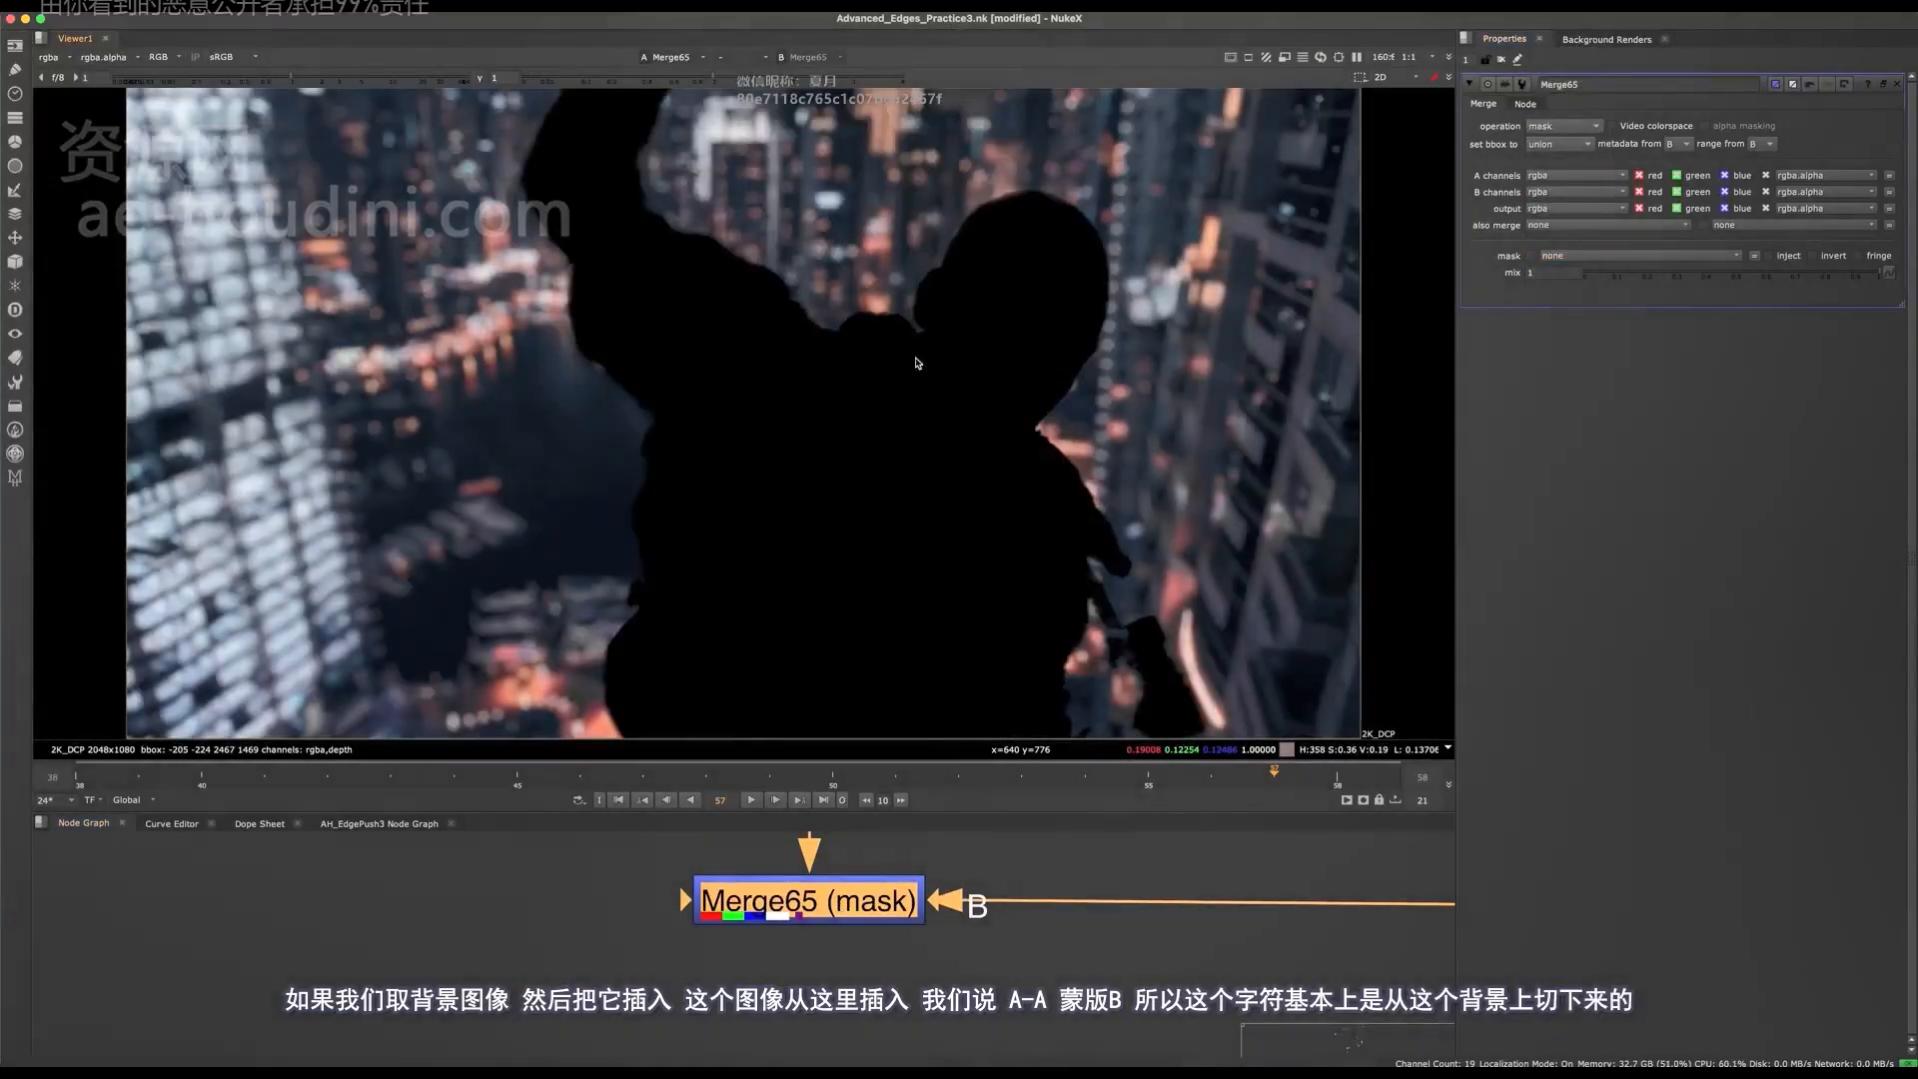
# - Inspect the masked background's silhouette edges up close and with raised viewer gain, and restore the normal gain
pyautogui.moveTo(977, 445); pyautogui.dragTo(932, 575, button='middle')
pyautogui.press('a')
pyautogui.scroll(4, 930, 430)
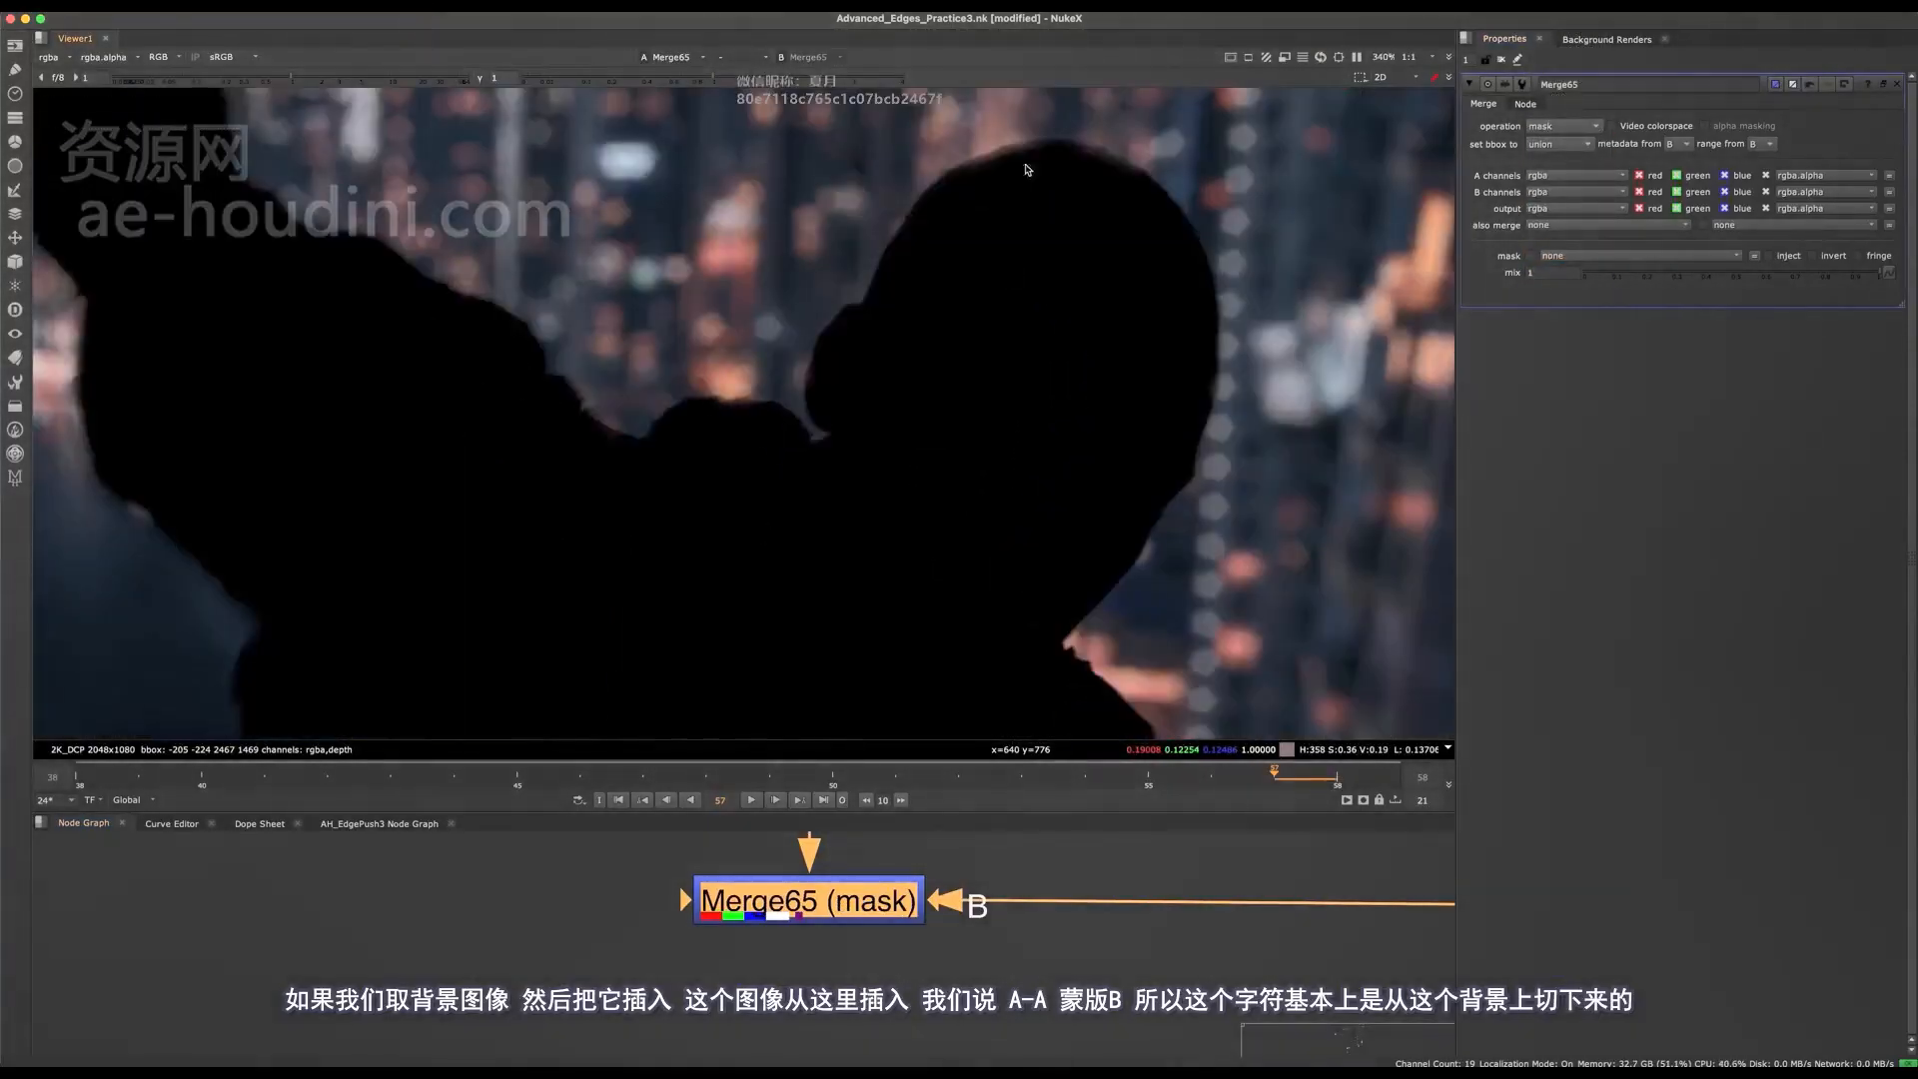
pyautogui.press('f')
pyautogui.moveTo(330, 77); pyautogui.dragTo(418, 77)
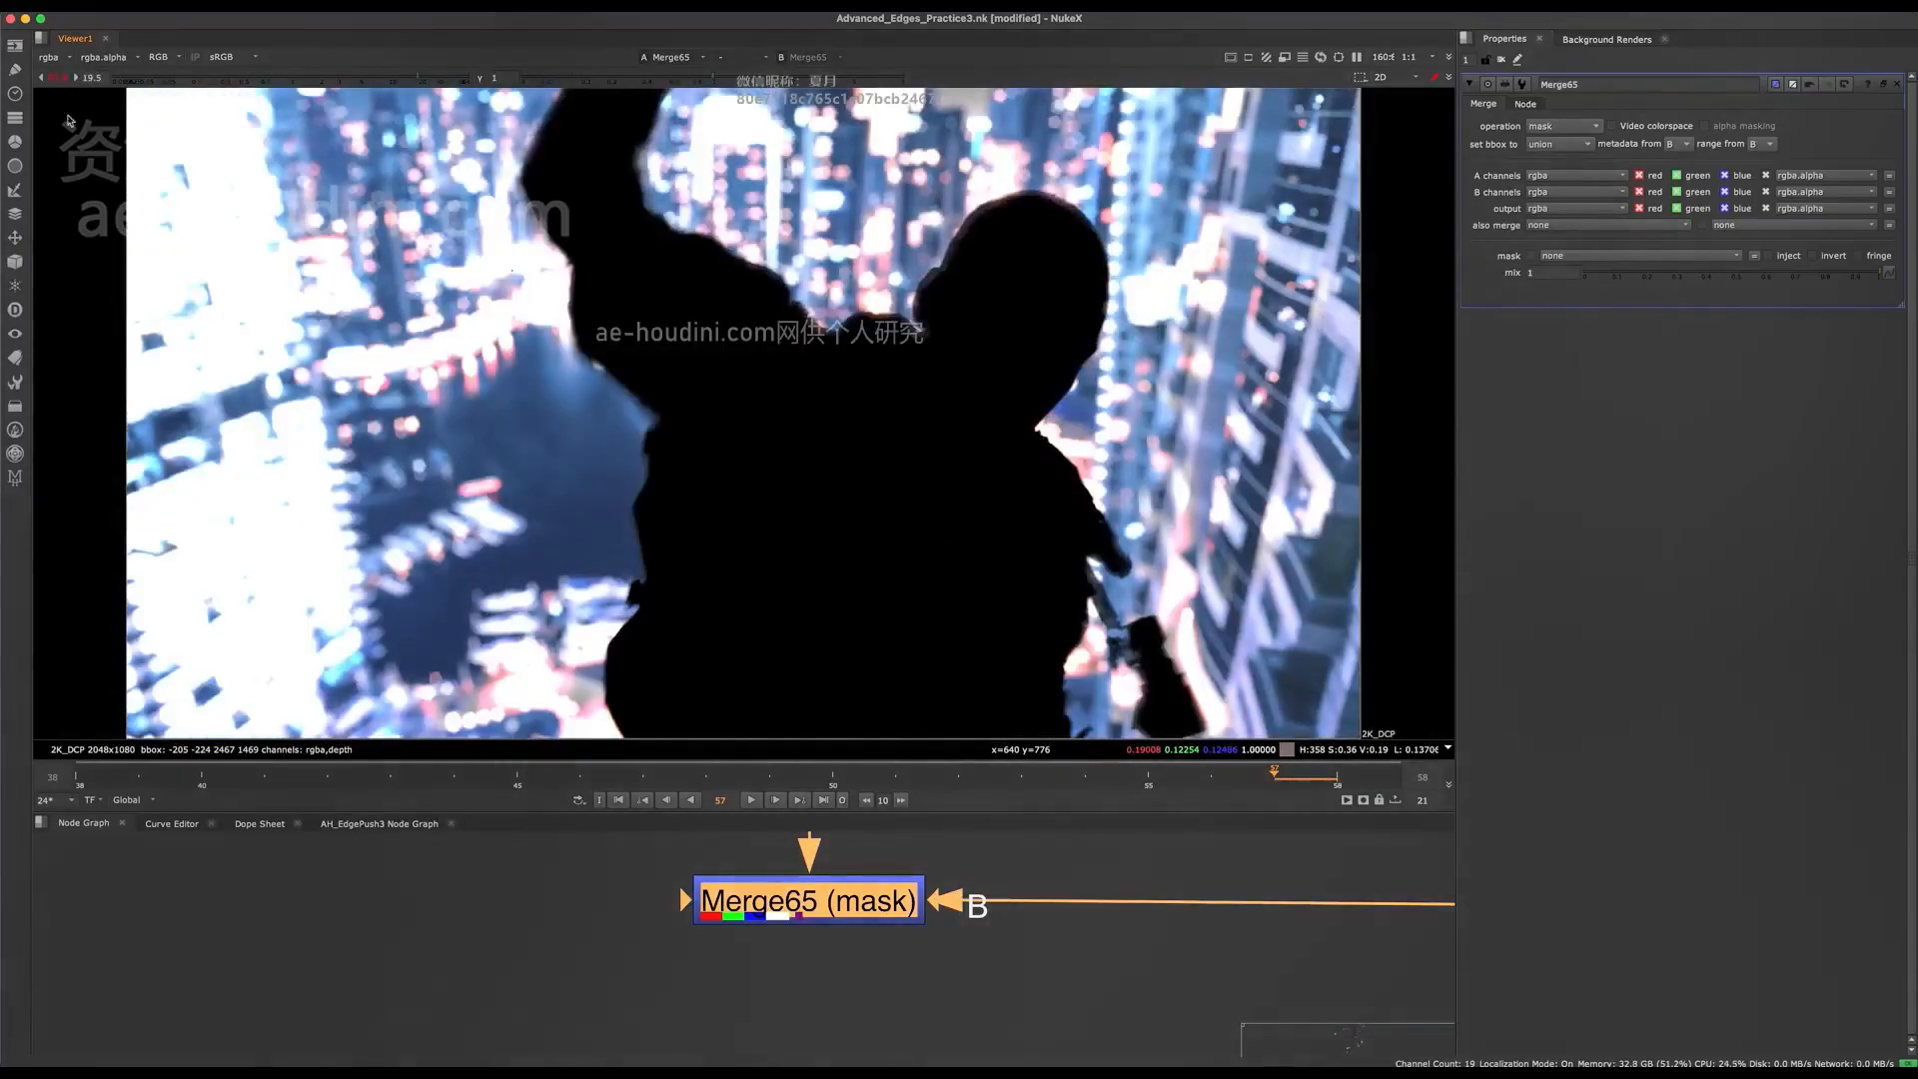
pyautogui.click(60, 79)
# - Add a second Merge on the foreground pipe, with B on the foreground and A from Merge65
pyautogui.scroll(-5, 842, 937)
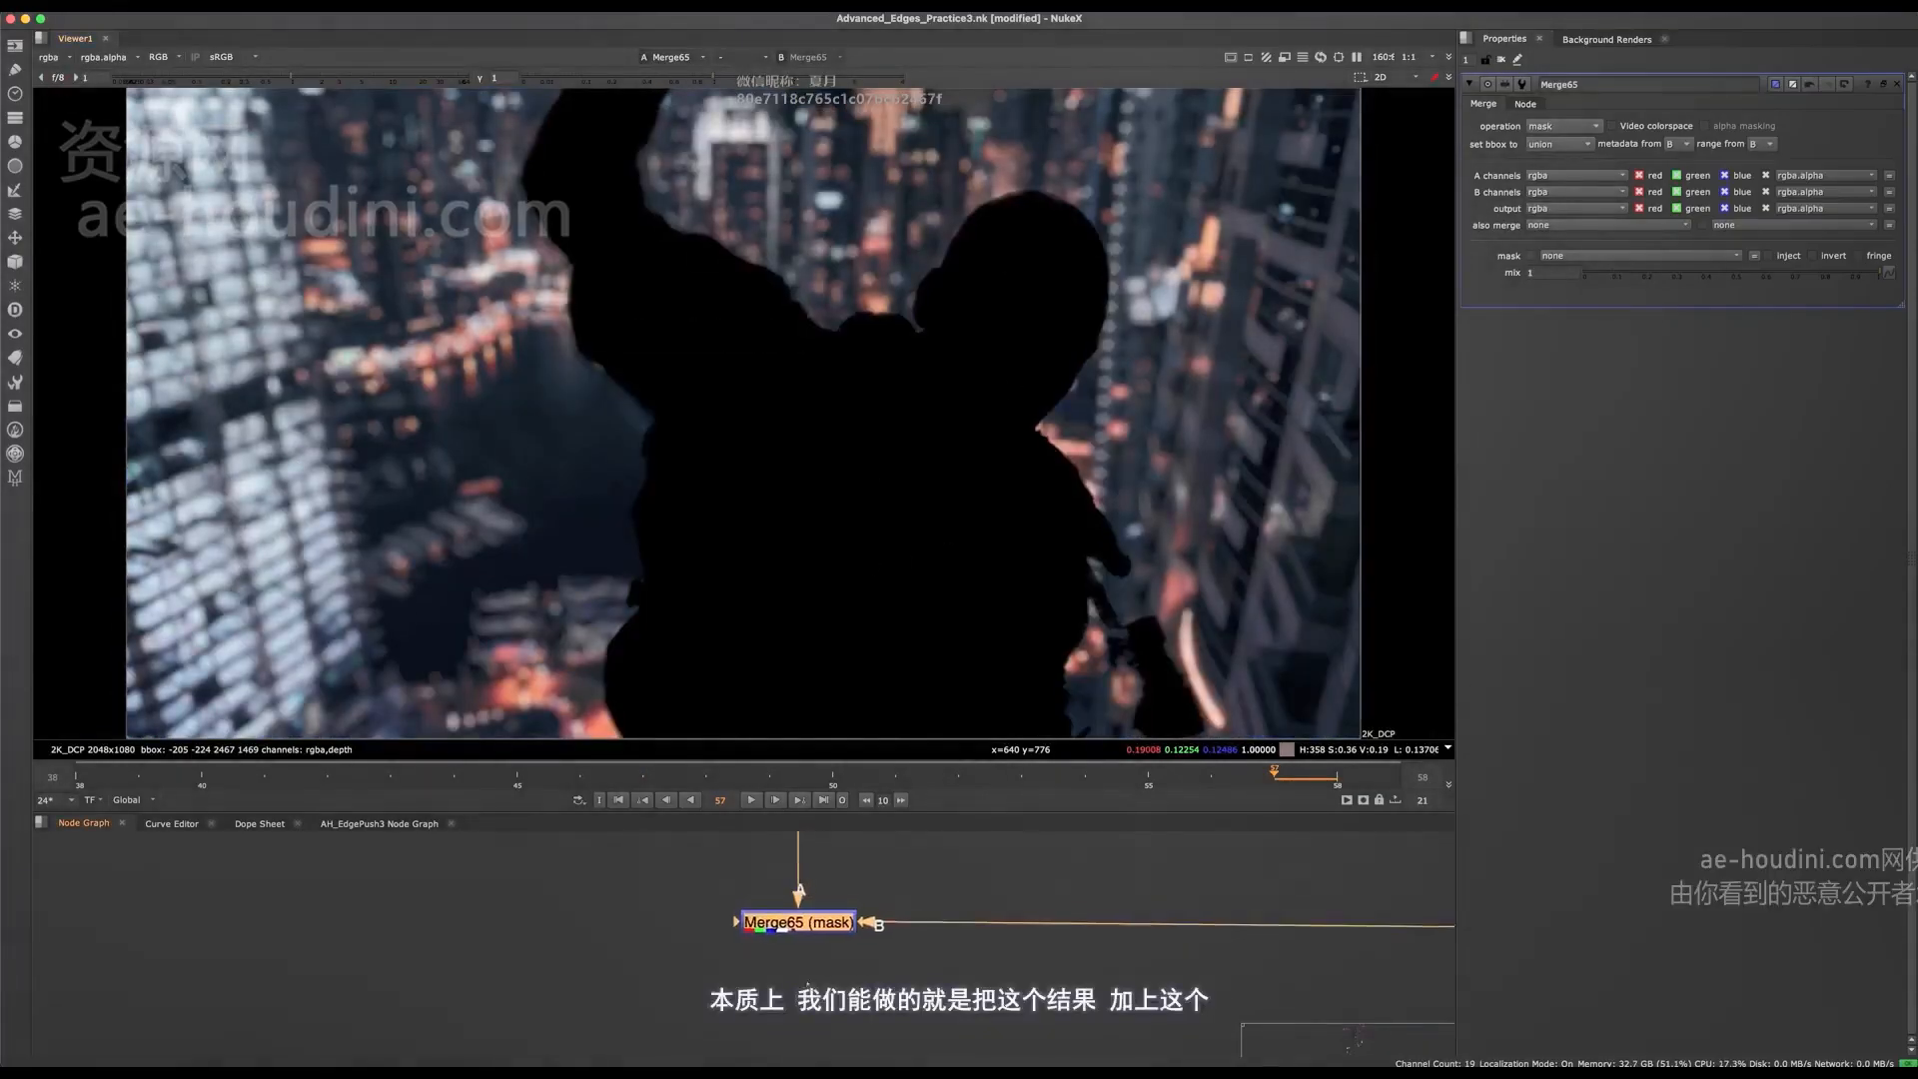
pyautogui.scroll(2, 864, 943)
pyautogui.moveTo(819, 987); pyautogui.dragTo(830, 930, button='middle')
pyautogui.press('m')
pyautogui.moveTo(937, 962); pyautogui.dragTo(884, 1009, button='middle')
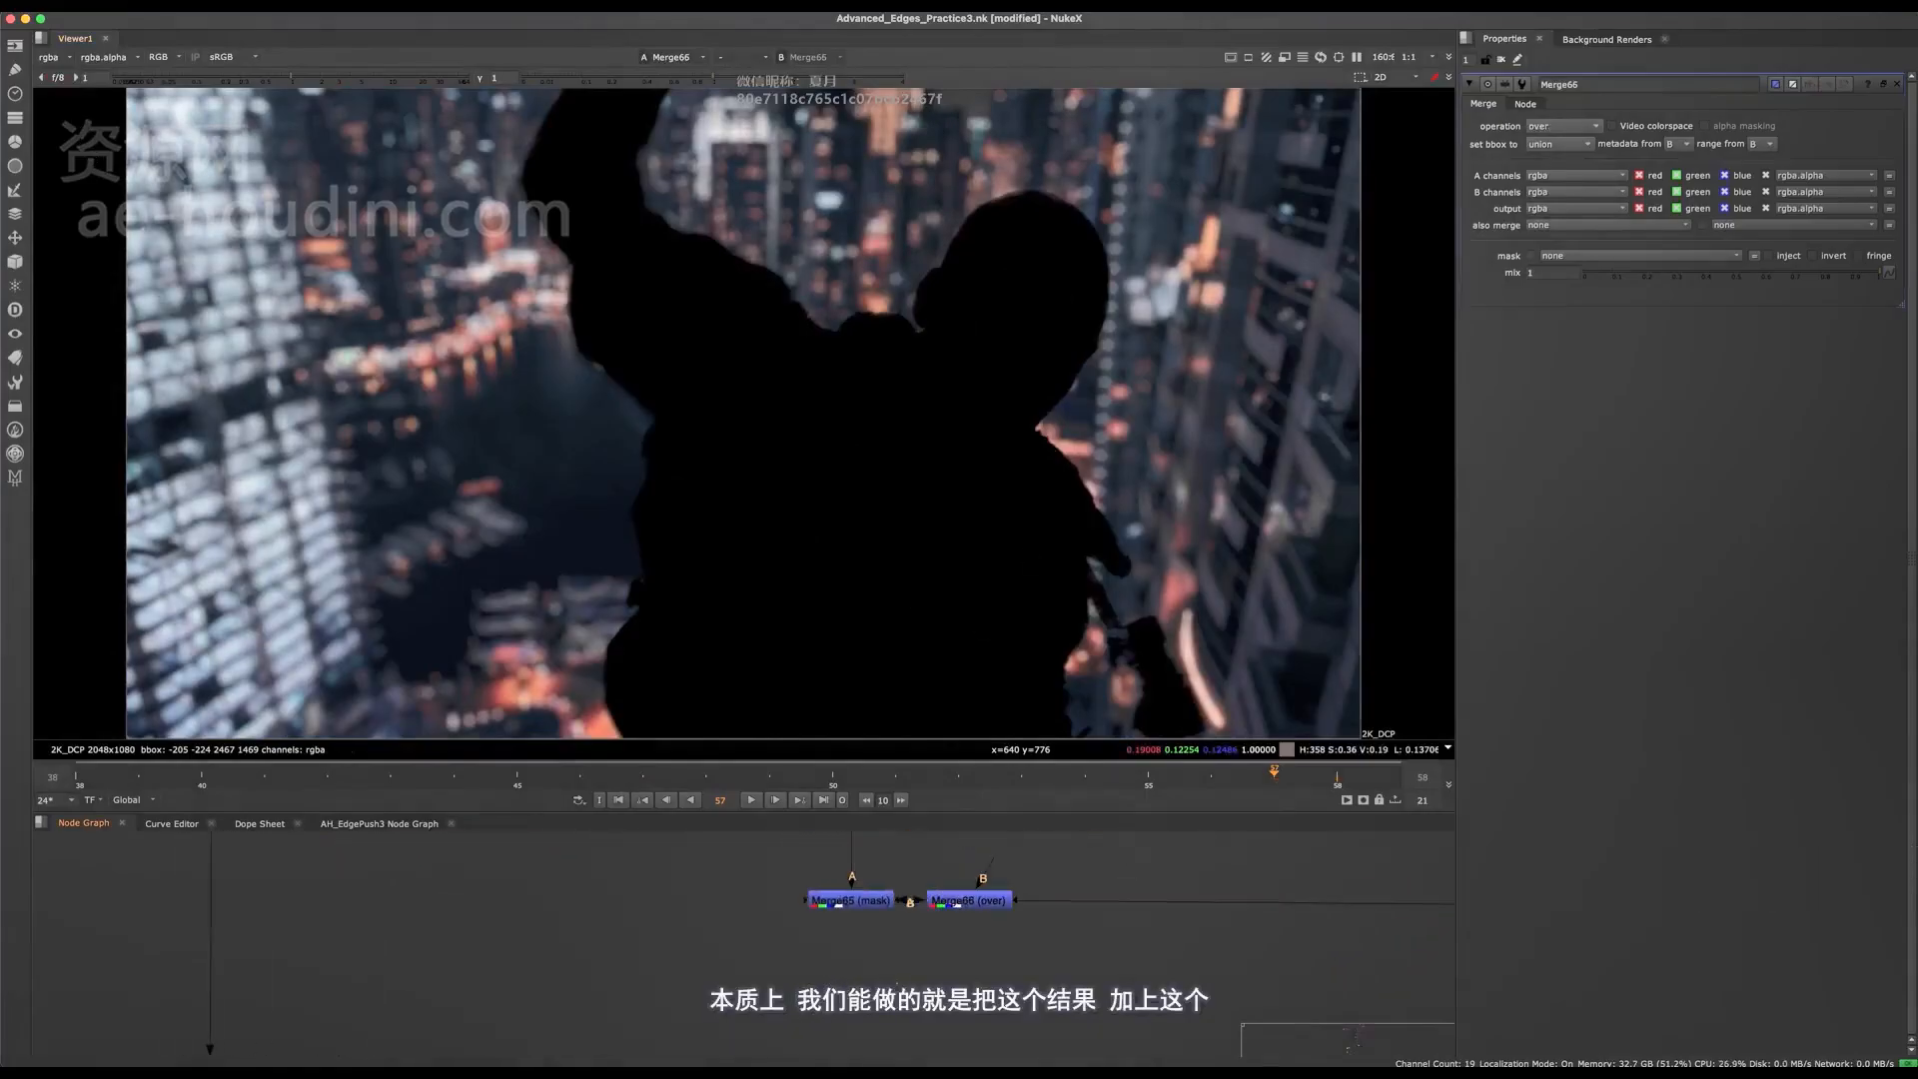
pyautogui.click(949, 949)
pyautogui.moveTo(969, 905); pyautogui.dragTo(226, 903)
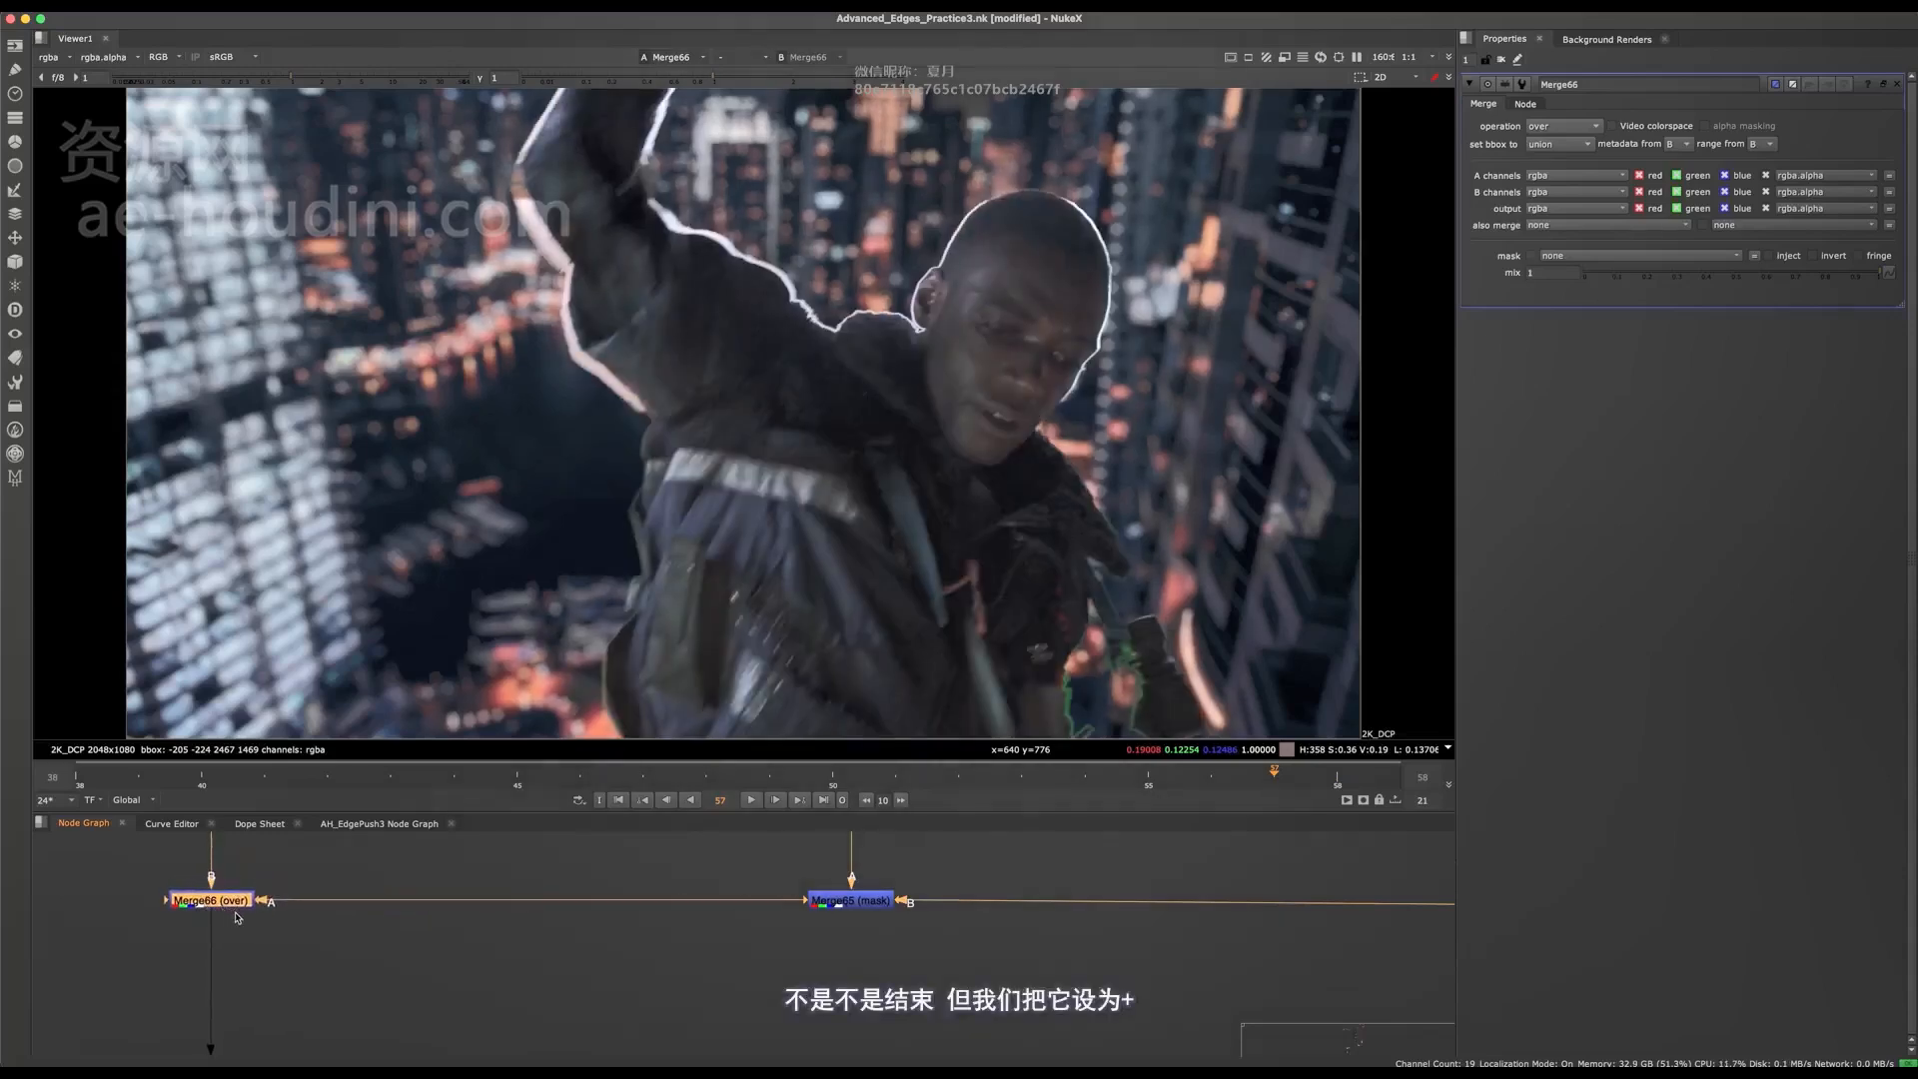
# - Set Merge66's operation to plus and its output channels to rgb
pyautogui.click(1566, 126)
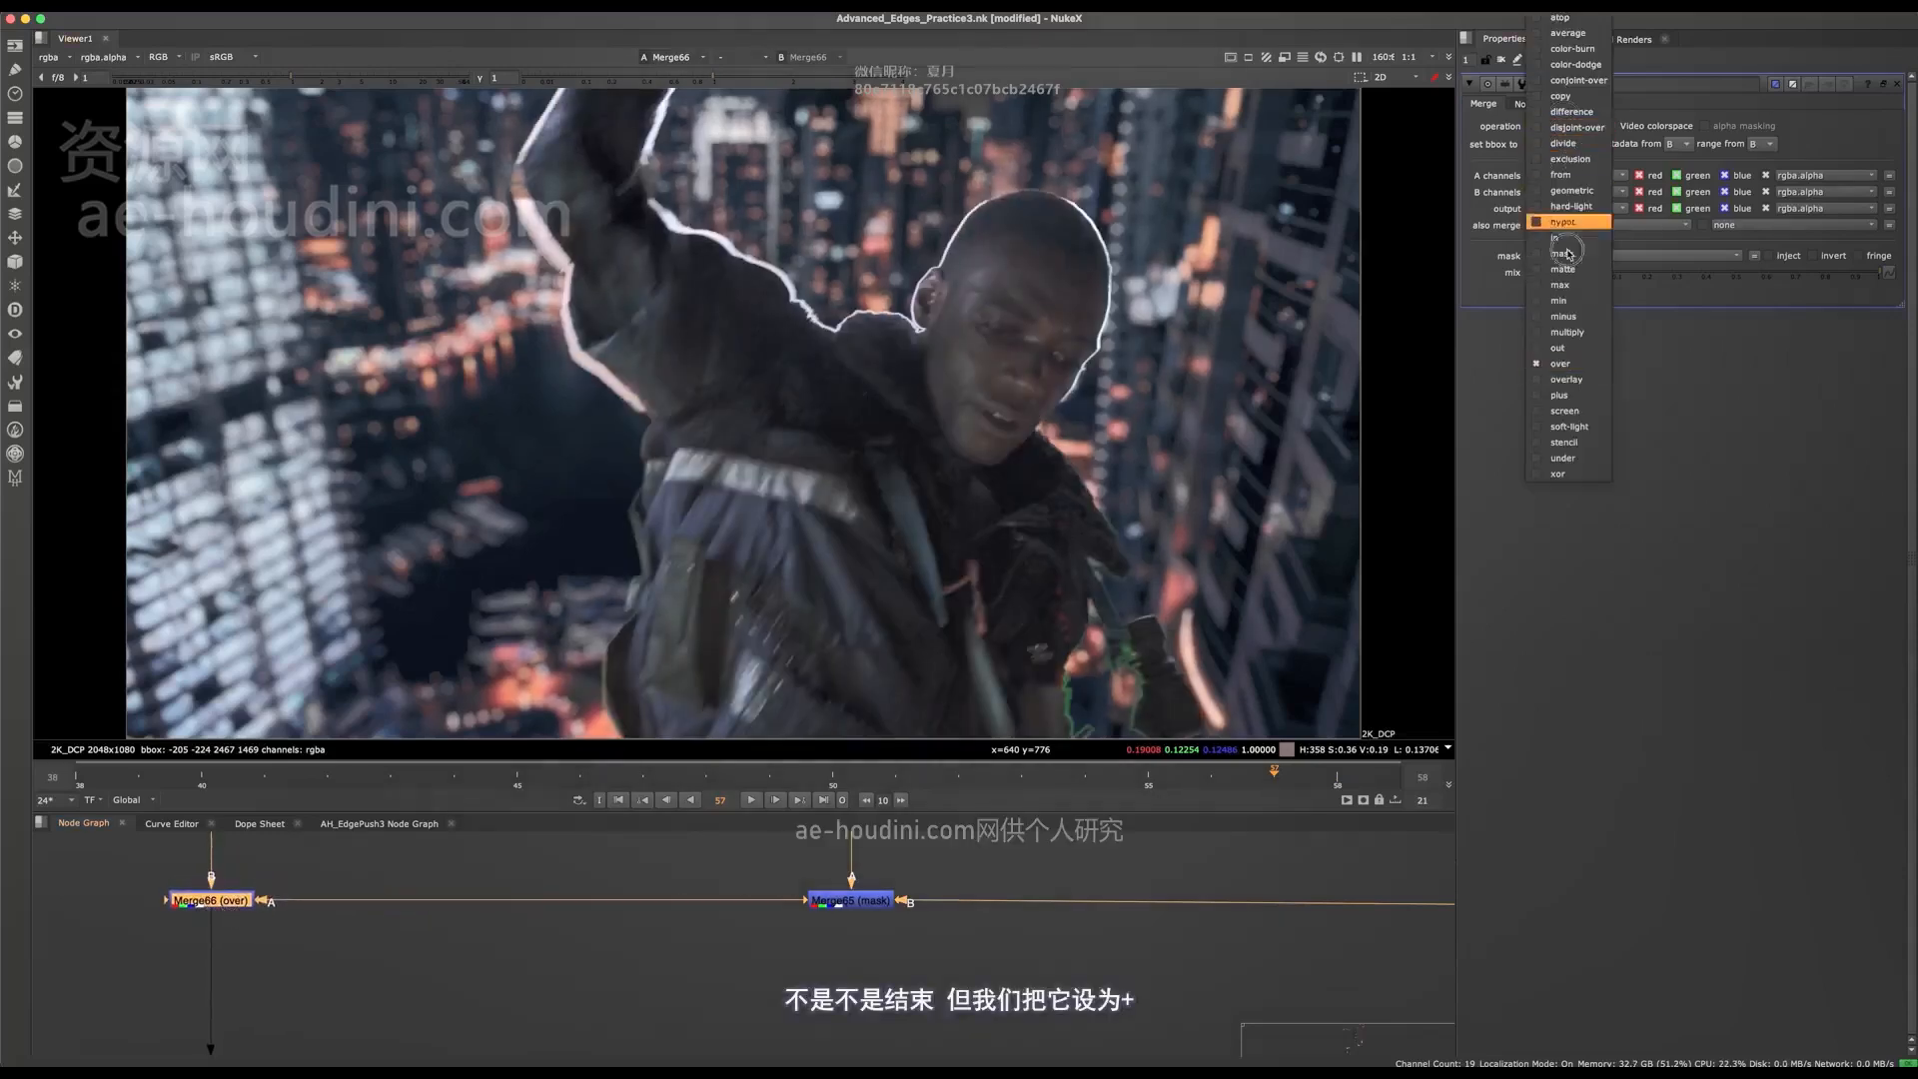
pyautogui.click(1571, 388)
pyautogui.moveTo(605, 918); pyautogui.dragTo(931, 919, button='middle')
pyautogui.scroll(2, 580, 913)
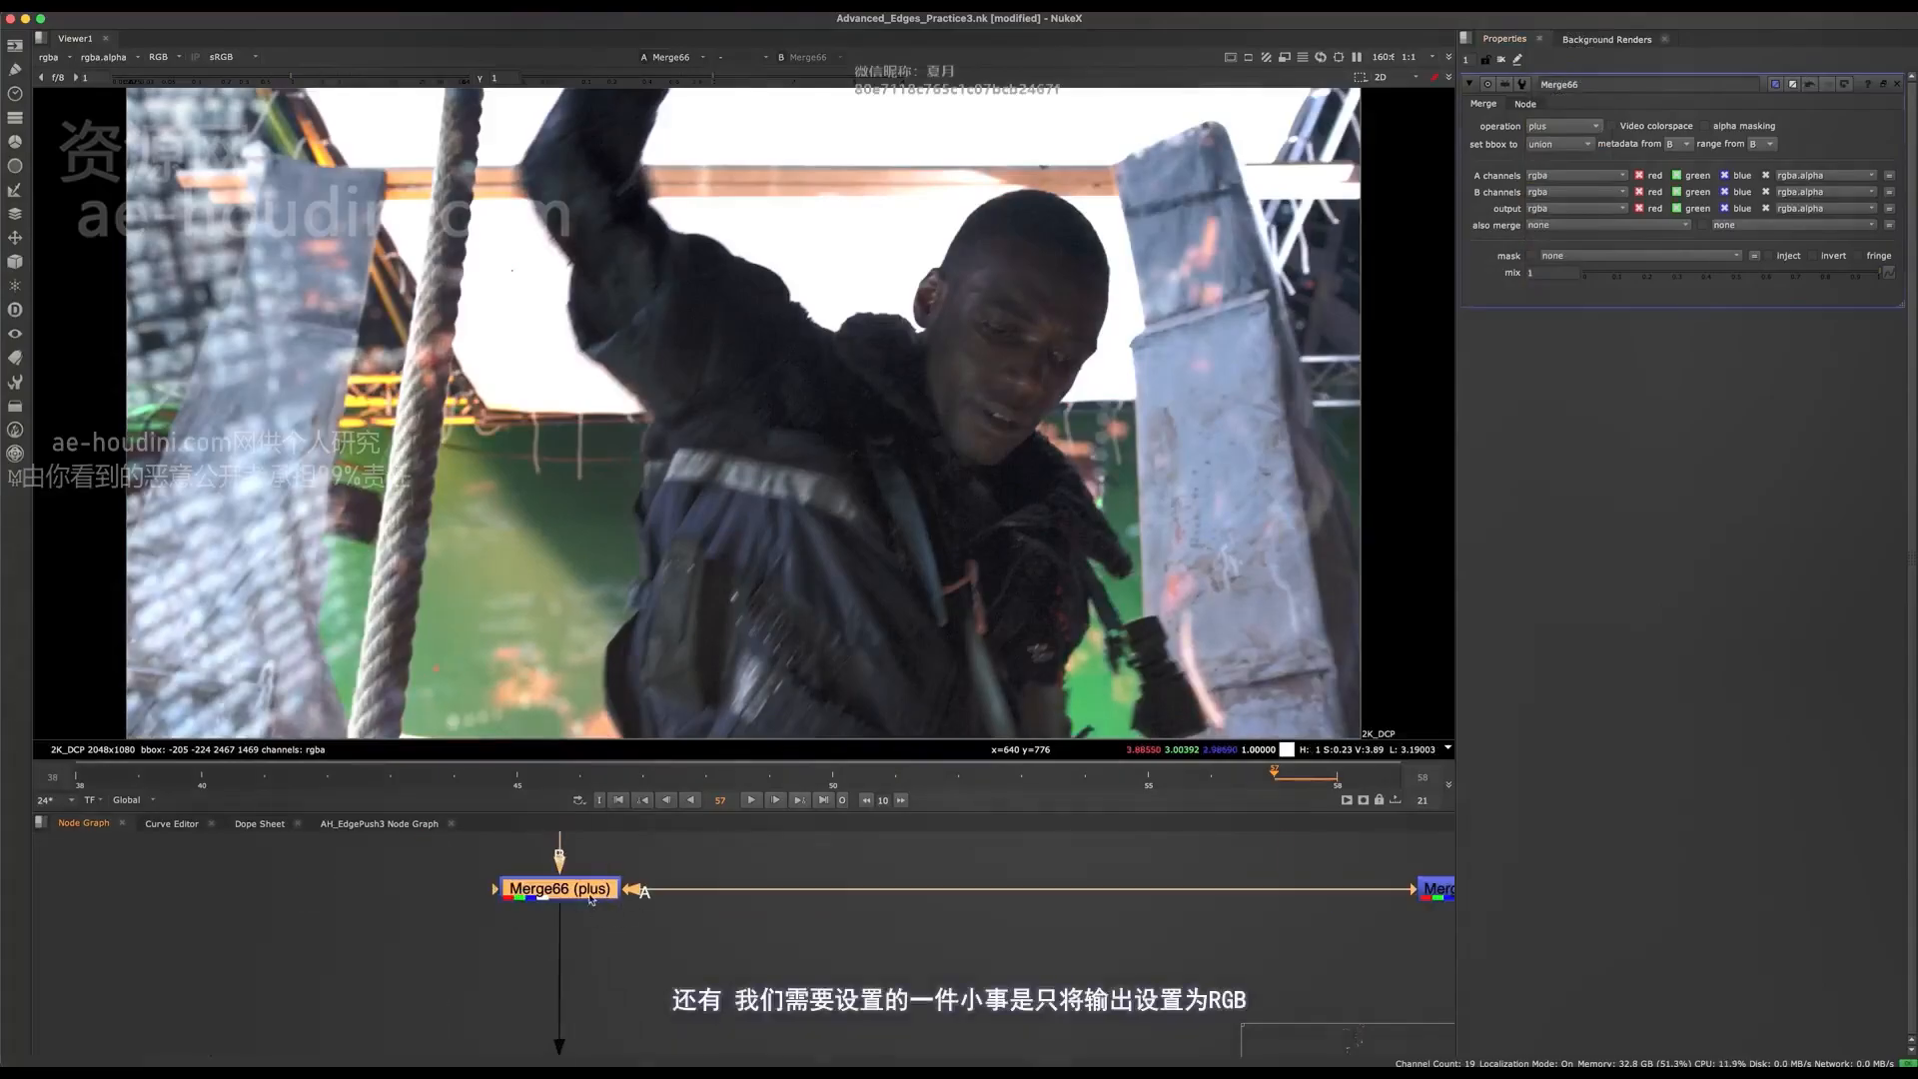
pyautogui.click(1546, 208)
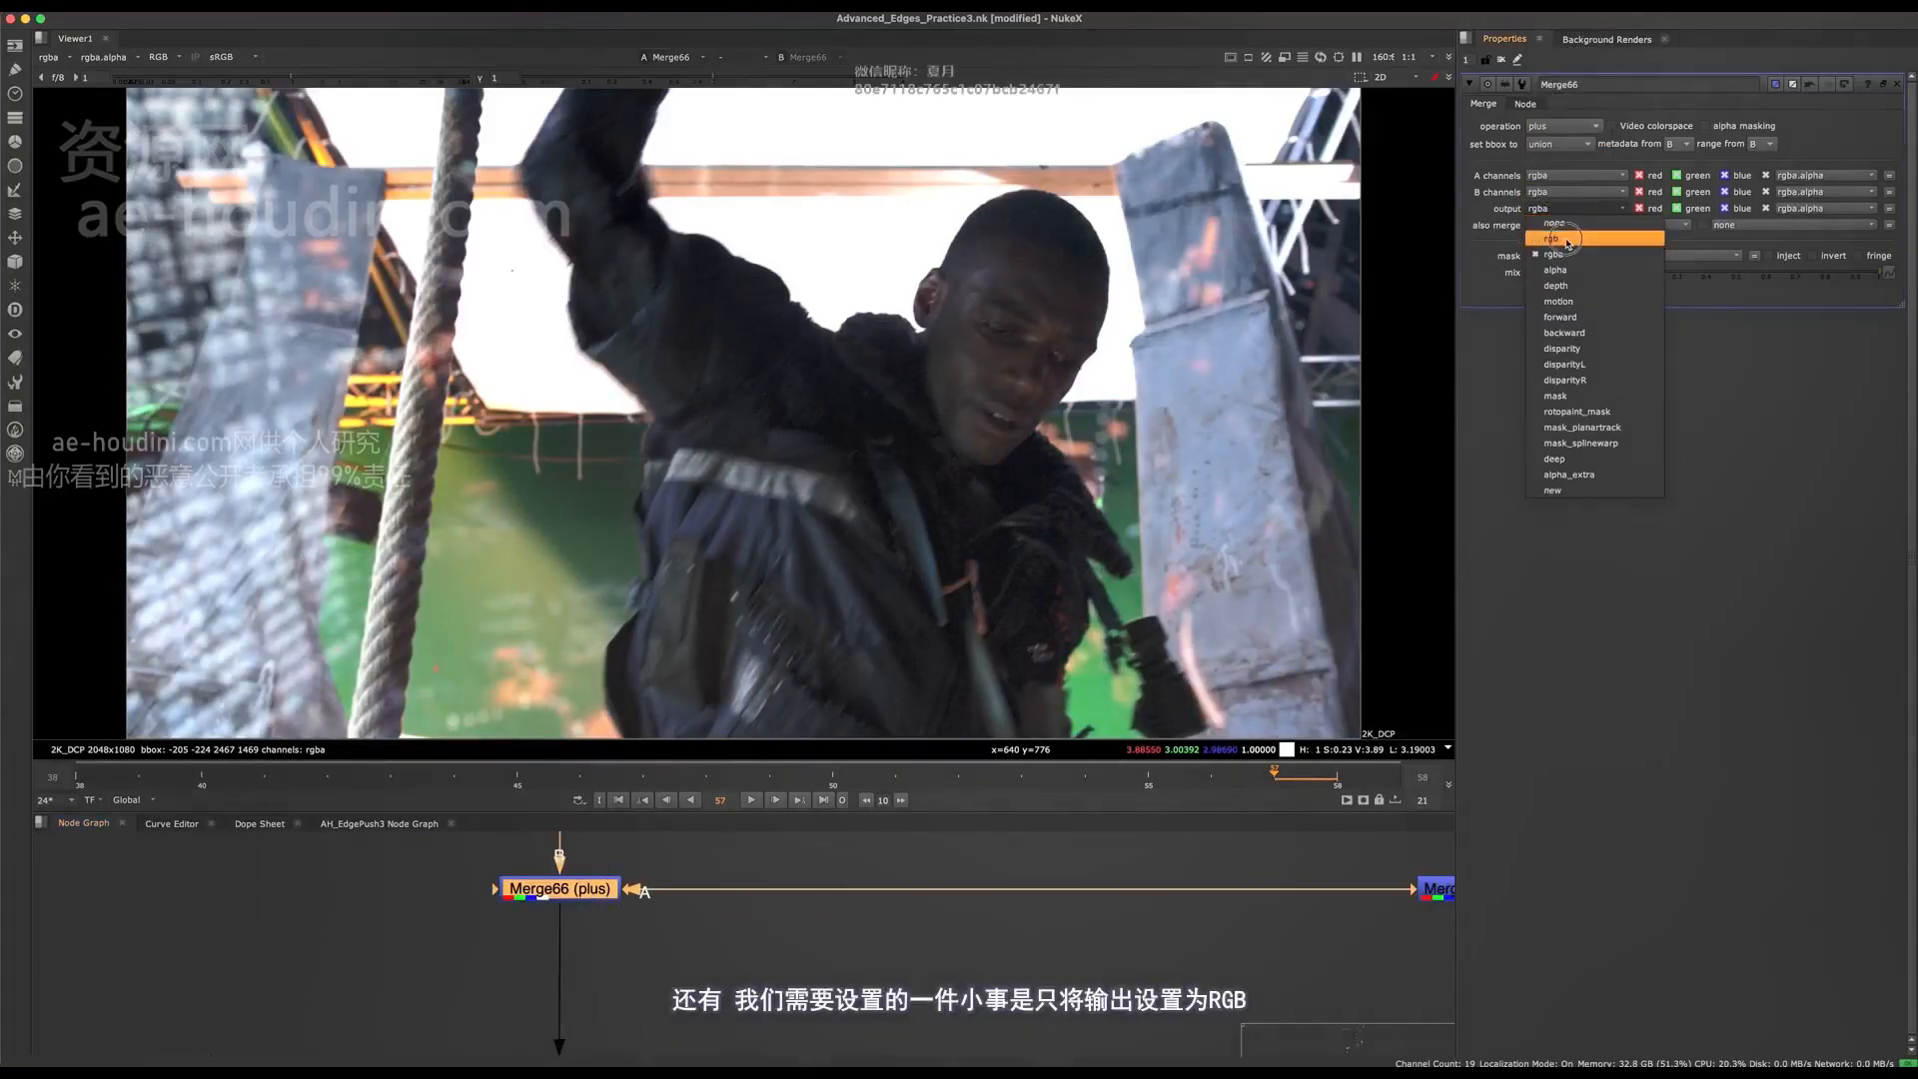
pyautogui.click(1560, 240)
# - Inspect the added background colours around the man's chin and shoulder, and compare the edges in the Premult1 output
pyautogui.scroll(5, 1029, 358)
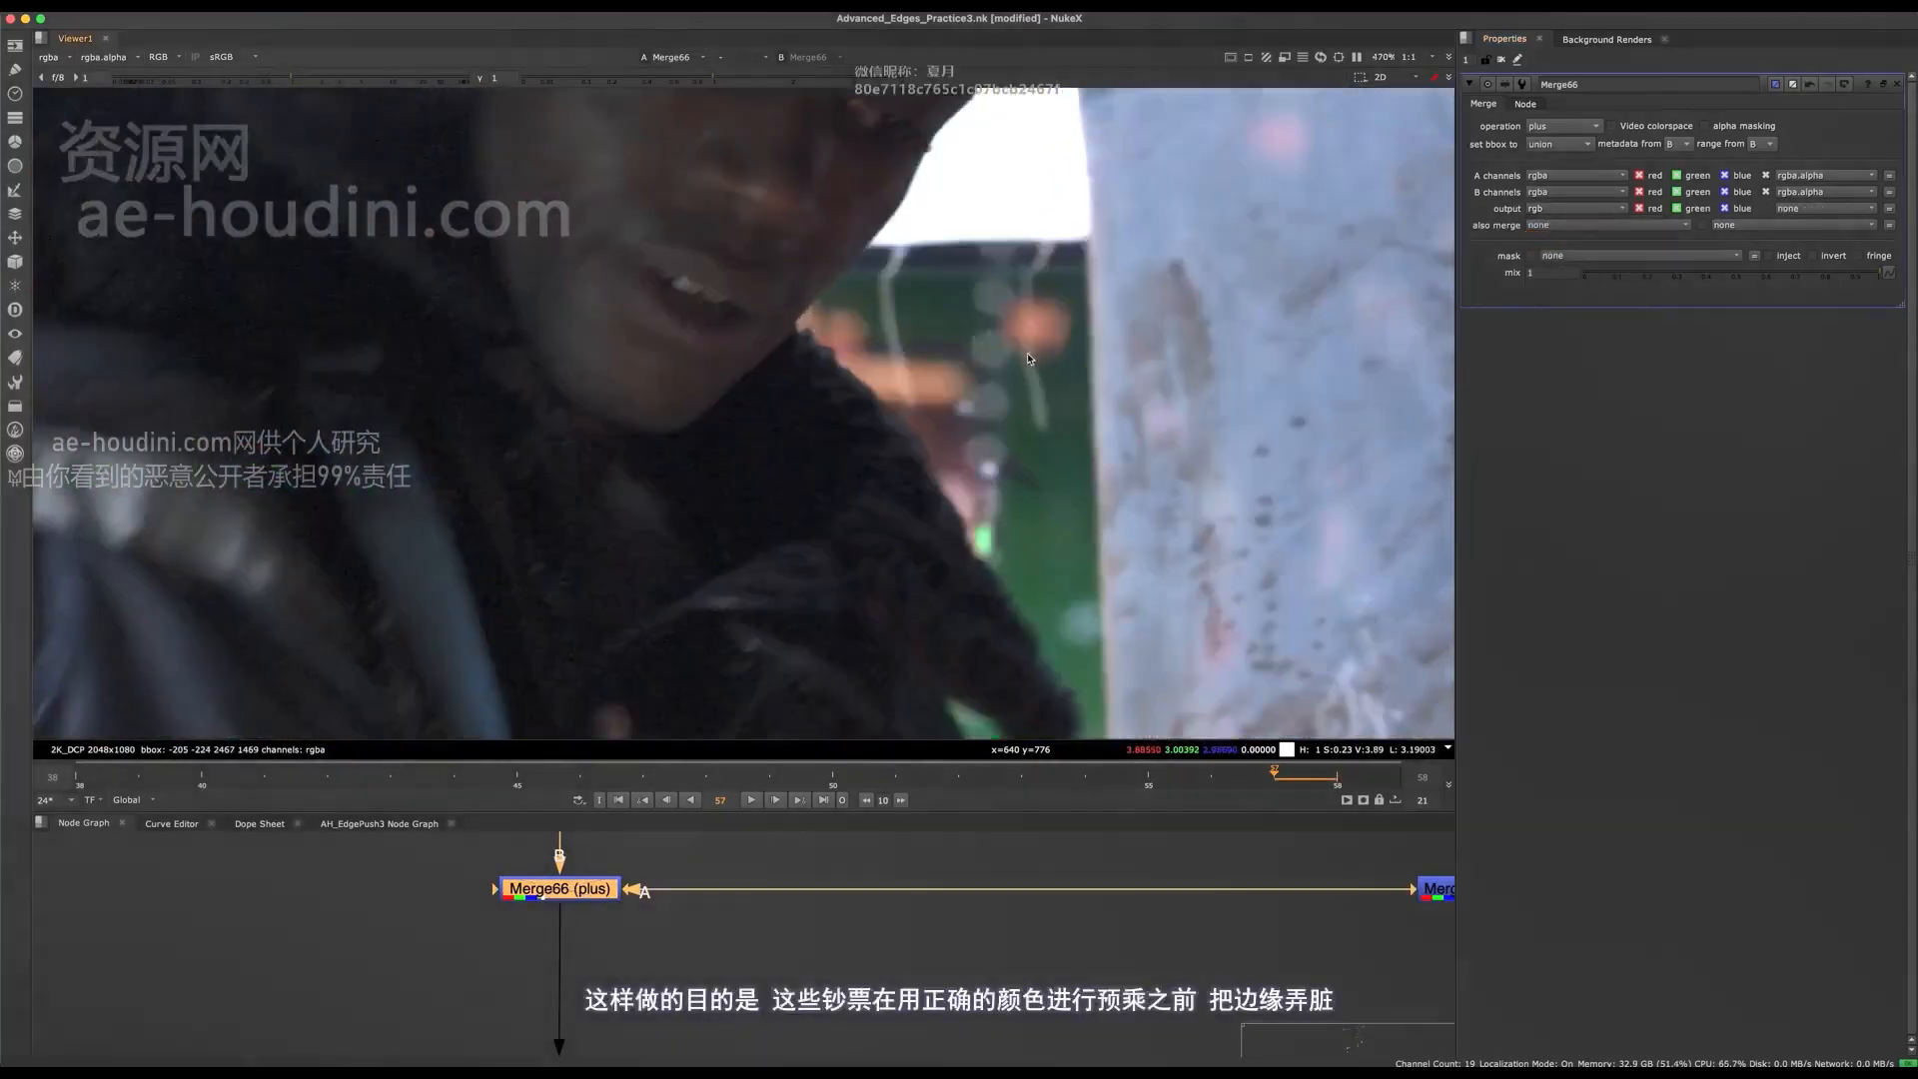
pyautogui.moveTo(914, 184); pyautogui.dragTo(892, 335, button='middle')
pyautogui.scroll(-6, 952, 437)
pyautogui.scroll(8, 953, 461)
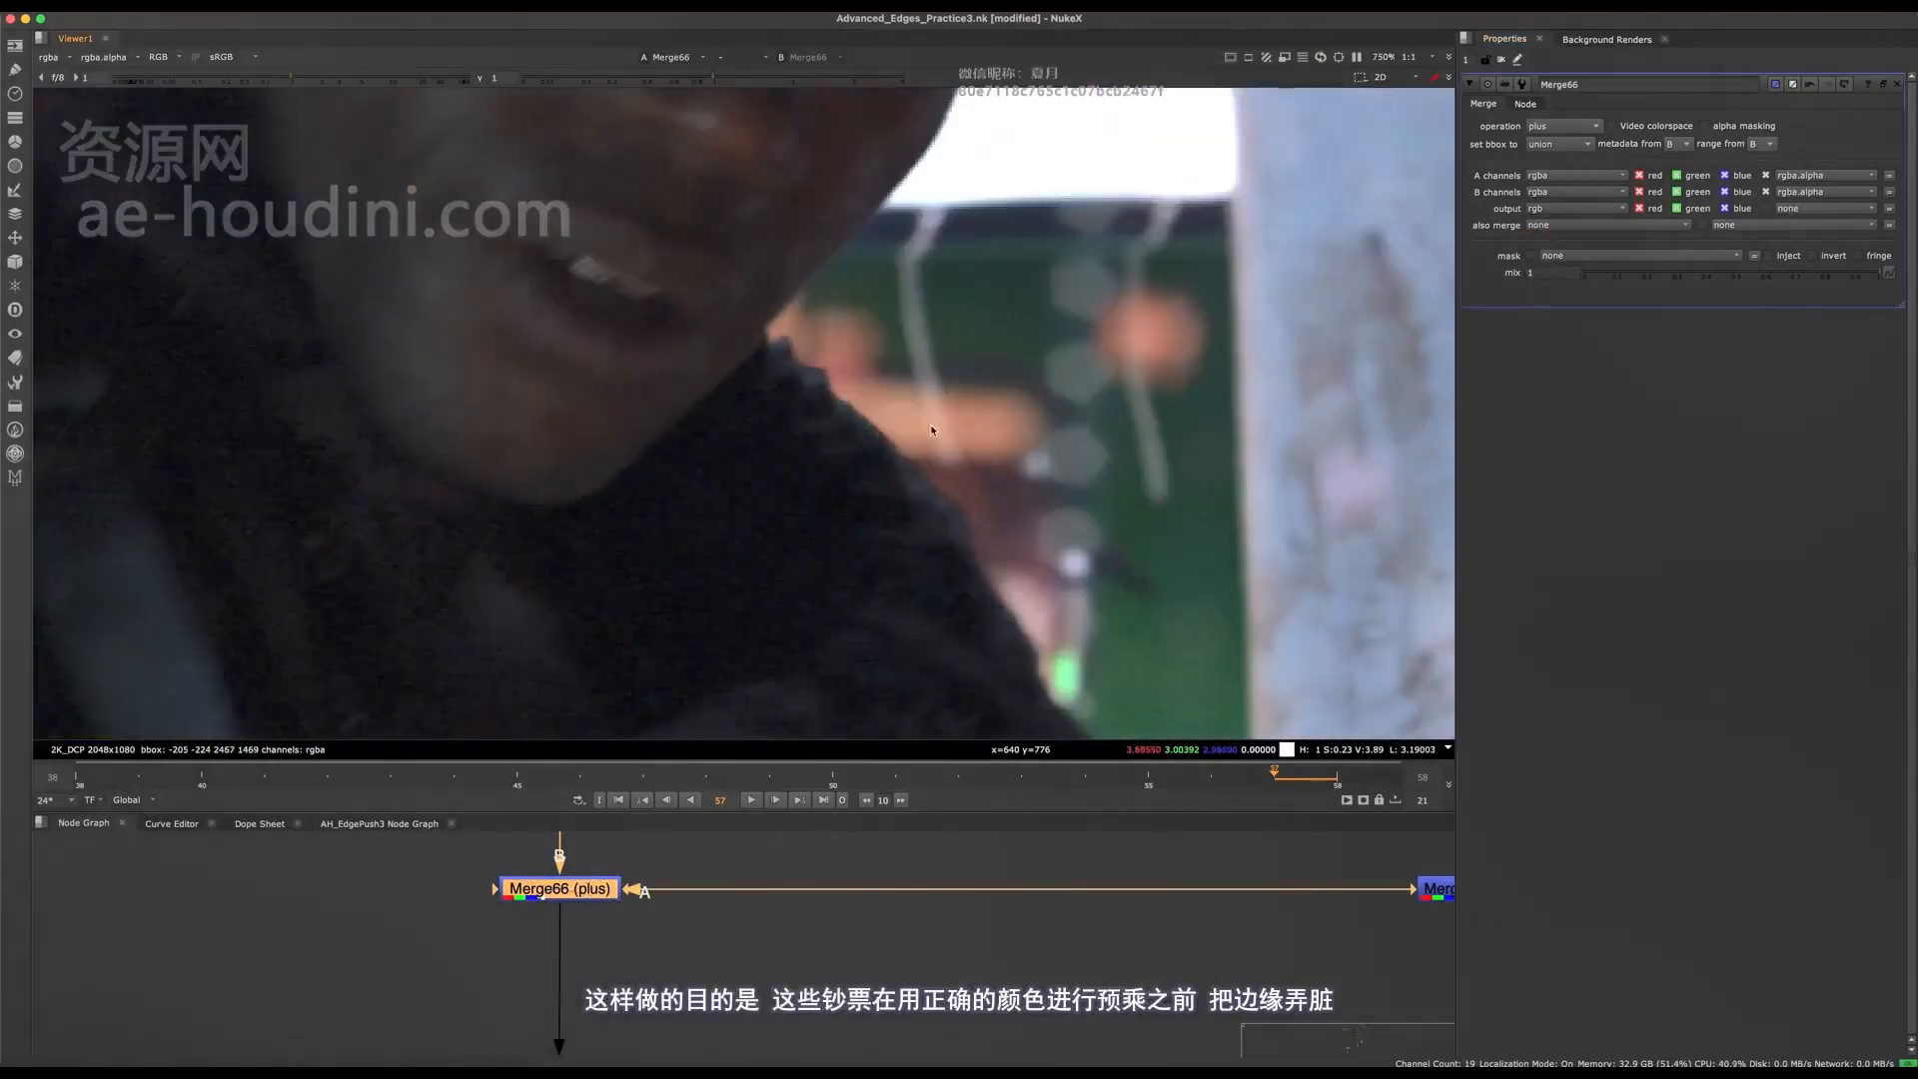
pyautogui.scroll(-4, 746, 942)
pyautogui.moveTo(746, 942); pyautogui.dragTo(721, 765, button='middle')
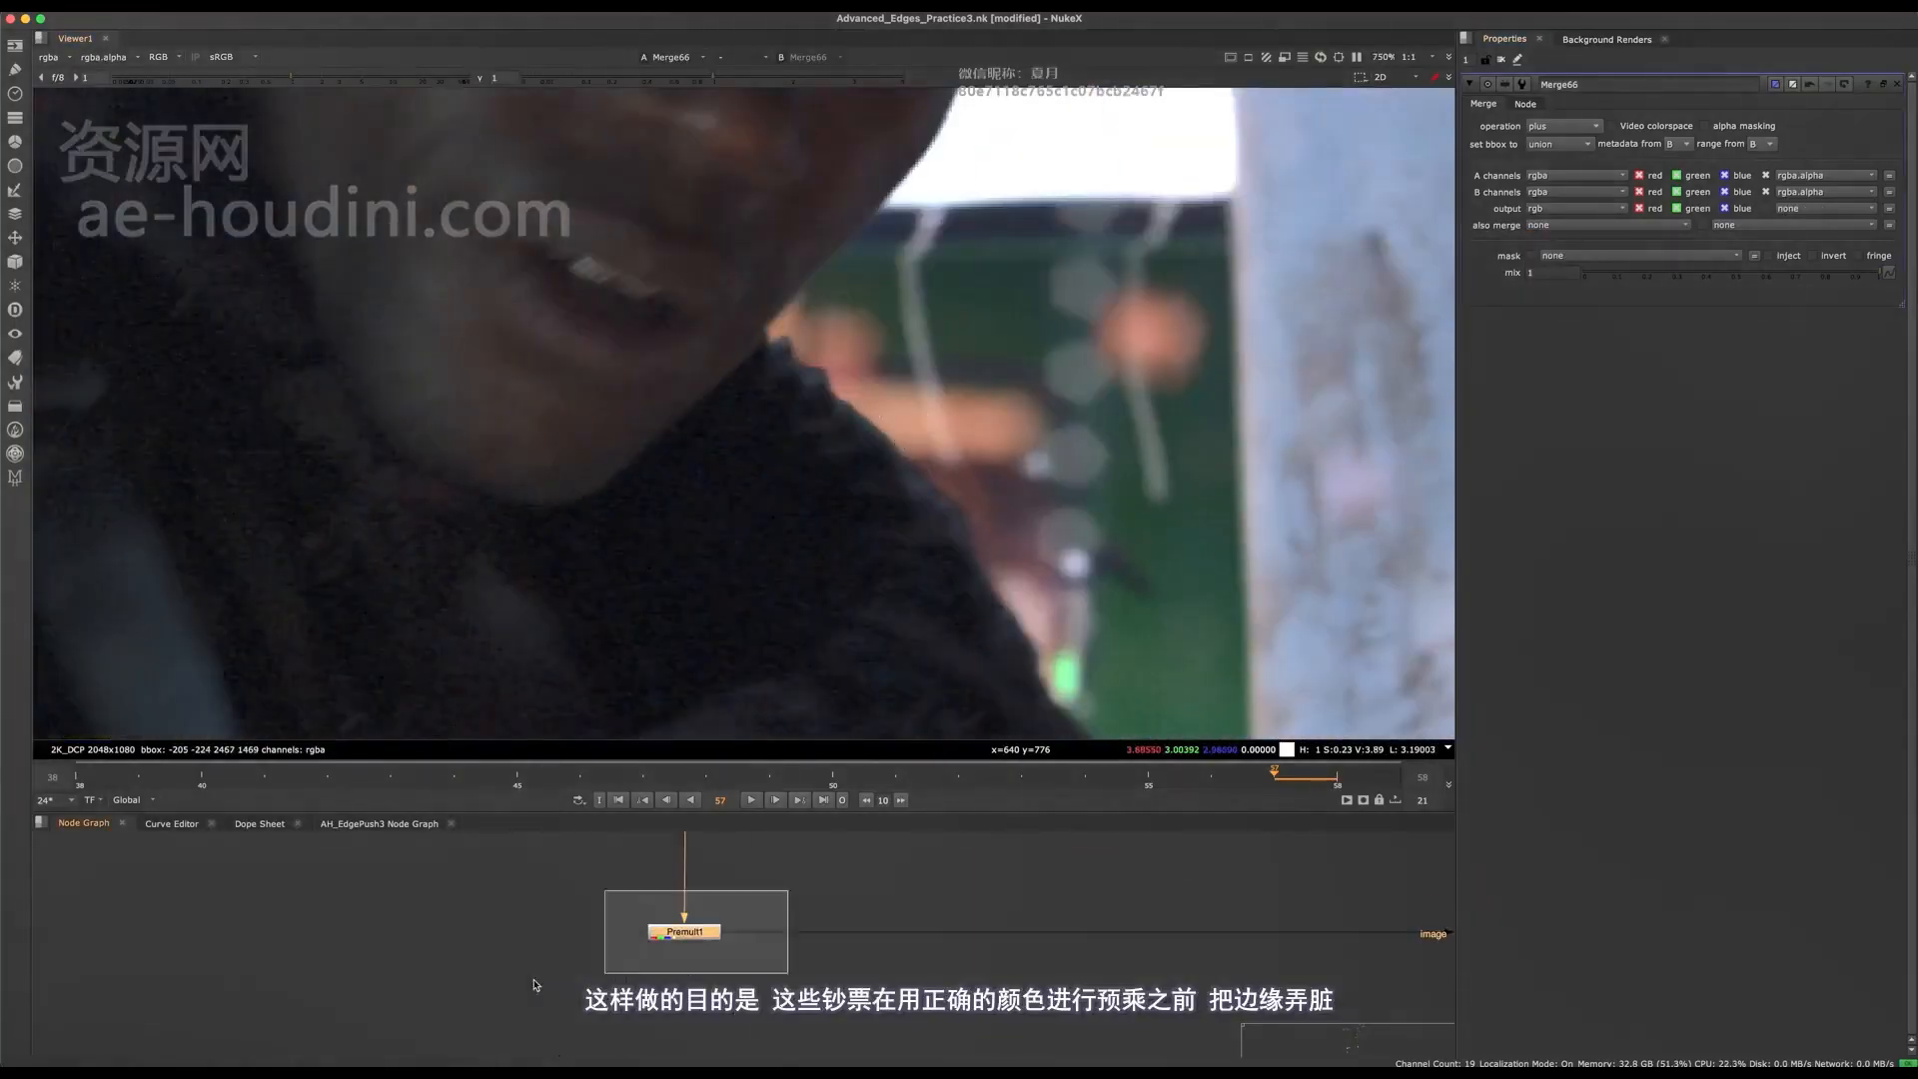
pyautogui.press('1')
pyautogui.scroll(2, 877, 431)
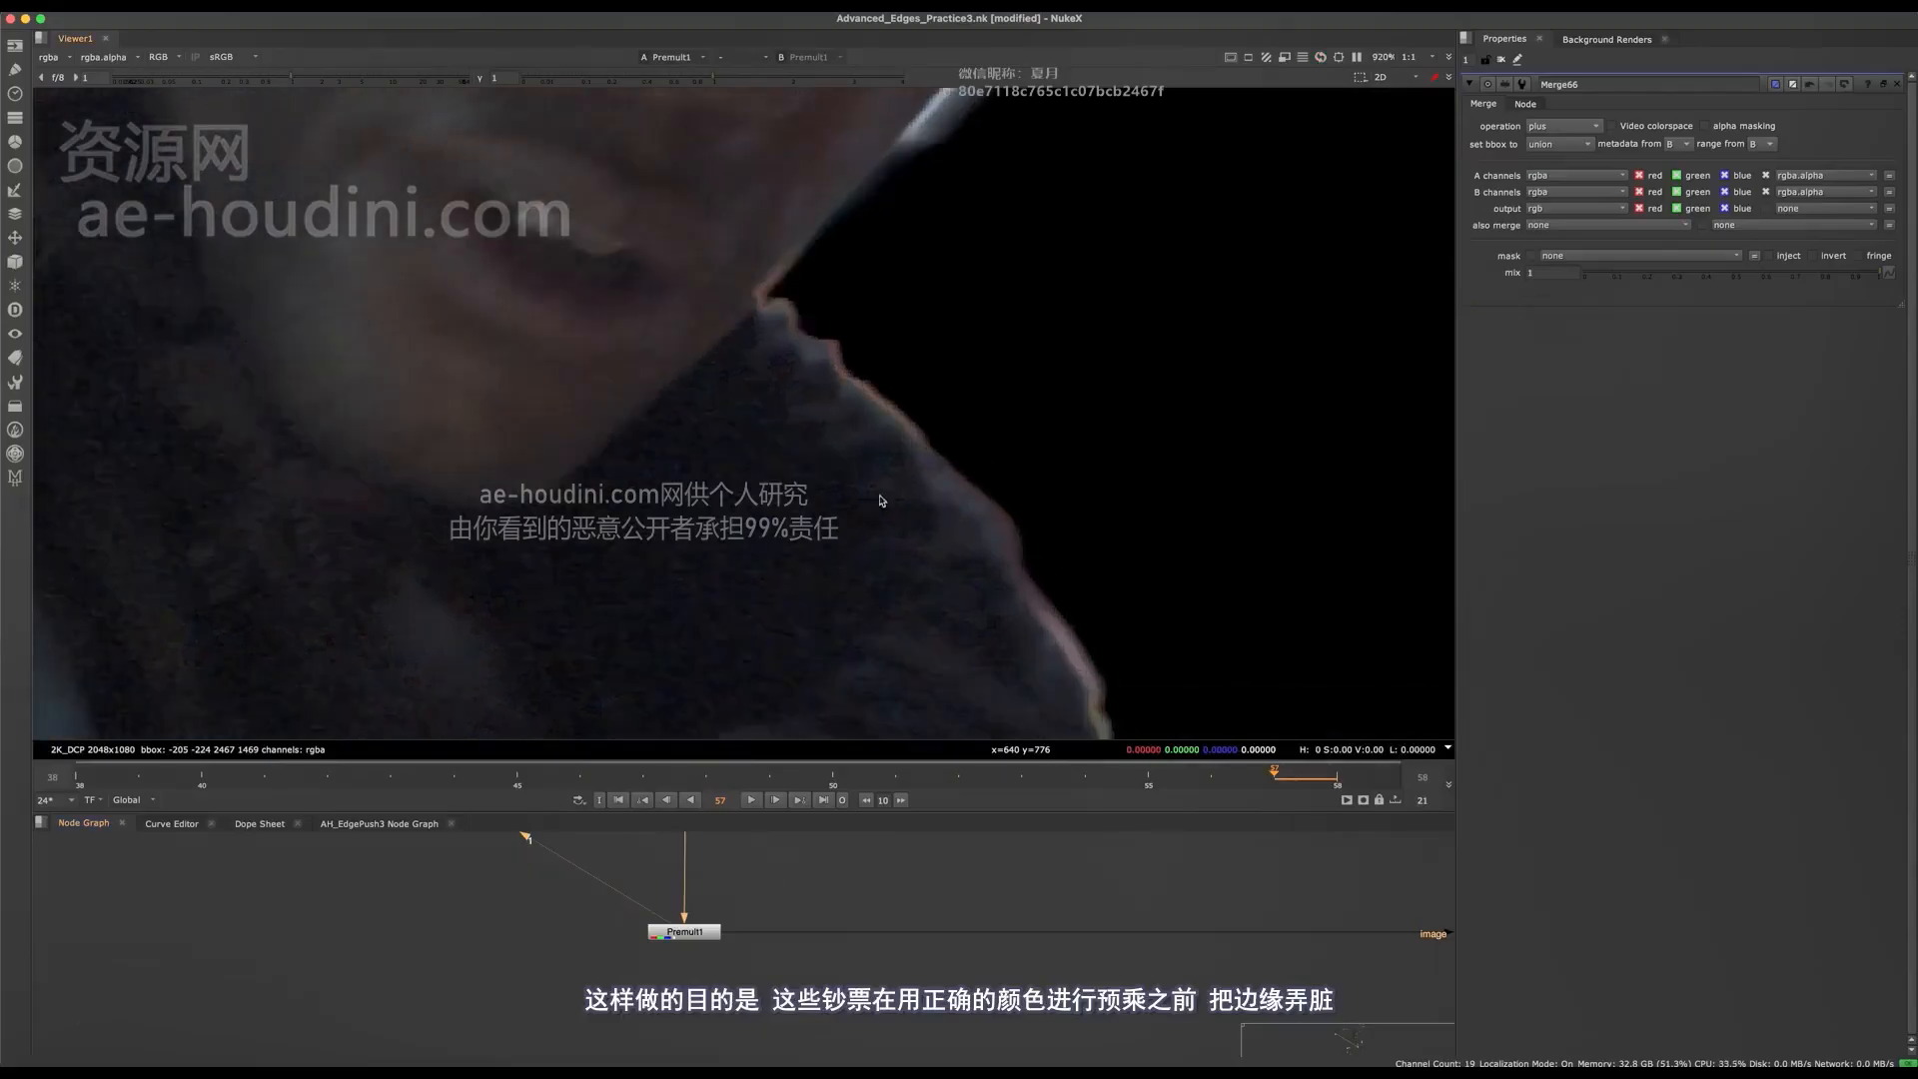
# - Compare the Premult1 edges around the man's shoulder, ear and head with the Merge66 plus node disabled and enabled
pyautogui.scroll(-4, 882, 500)
pyautogui.scroll(6, 750, 497)
pyautogui.moveTo(799, 927); pyautogui.dragTo(700, 1057, button='middle')
pyautogui.moveTo(707, 942); pyautogui.dragTo(696, 1045, button='middle')
pyautogui.moveTo(702, 849); pyautogui.dragTo(652, 972, button='middle')
pyautogui.moveTo(630, 1049); pyautogui.dragTo(487, 904)
pyautogui.press('d')
pyautogui.press('d')
pyautogui.scroll(-6, 875, 550)
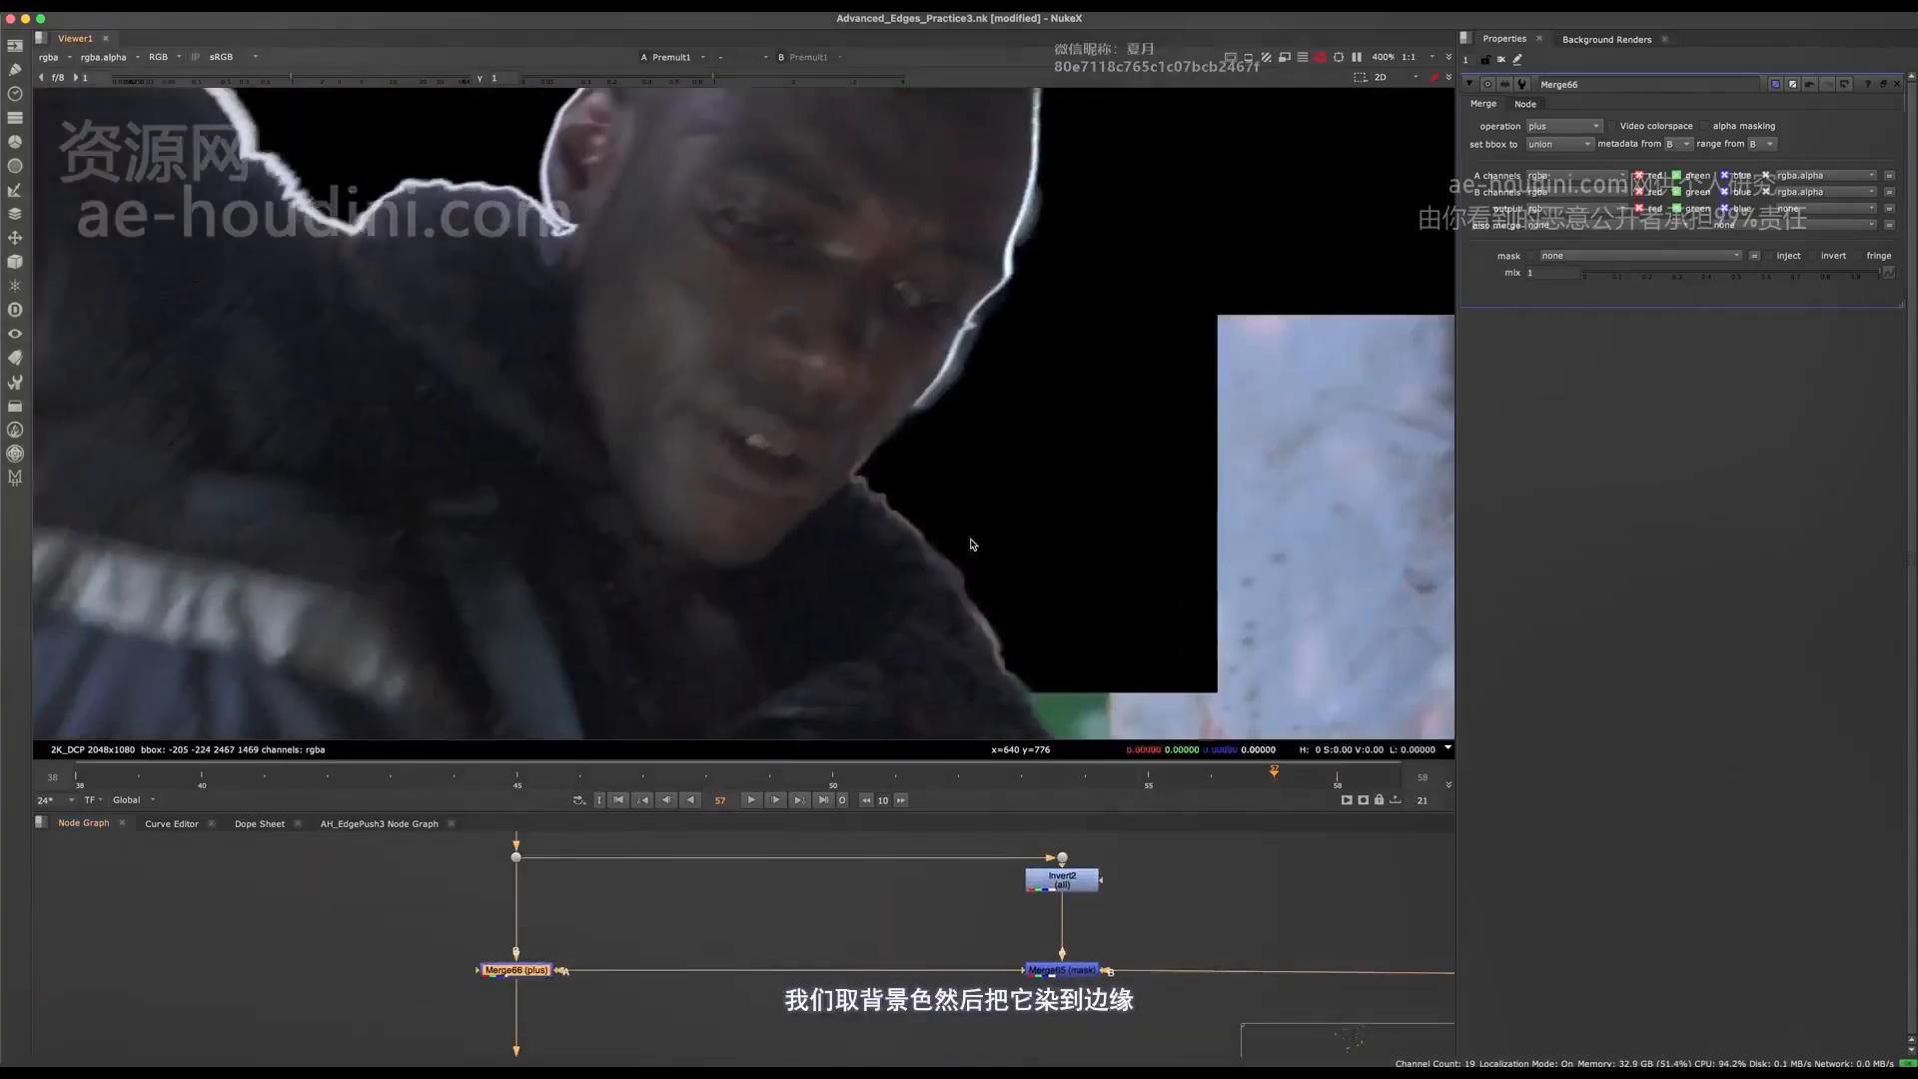
pyautogui.scroll(2, 829, 535)
pyautogui.scroll(2, 792, 526)
pyautogui.moveTo(871, 522)
pyautogui.mouseDown(button='middle')
pyautogui.moveTo(955, 488)
pyautogui.moveTo(660, 539)
pyautogui.mouseUp(button='middle')
pyautogui.moveTo(1214, 315)
pyautogui.mouseDown(button='middle')
pyautogui.moveTo(933, 549)
pyautogui.moveTo(933, 708)
pyautogui.mouseUp(button='middle')
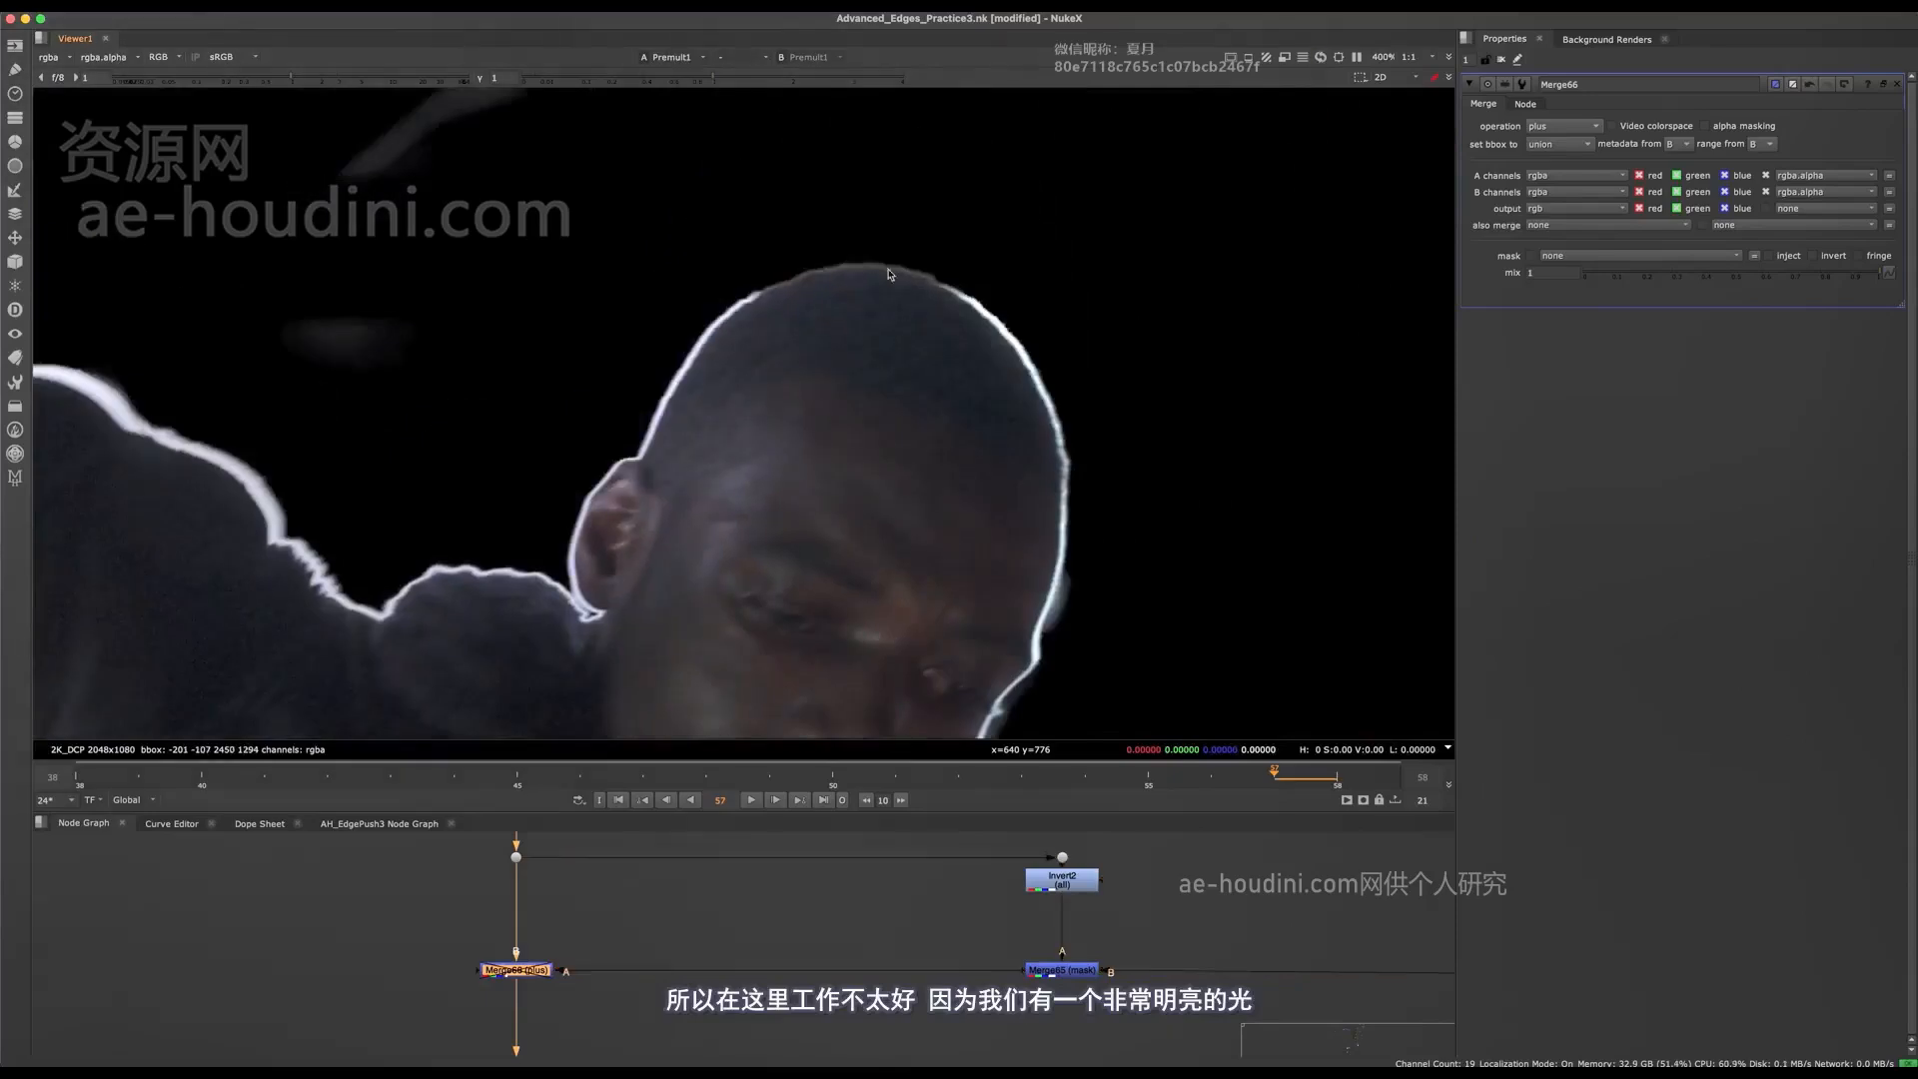
pyautogui.scroll(4, 1039, 316)
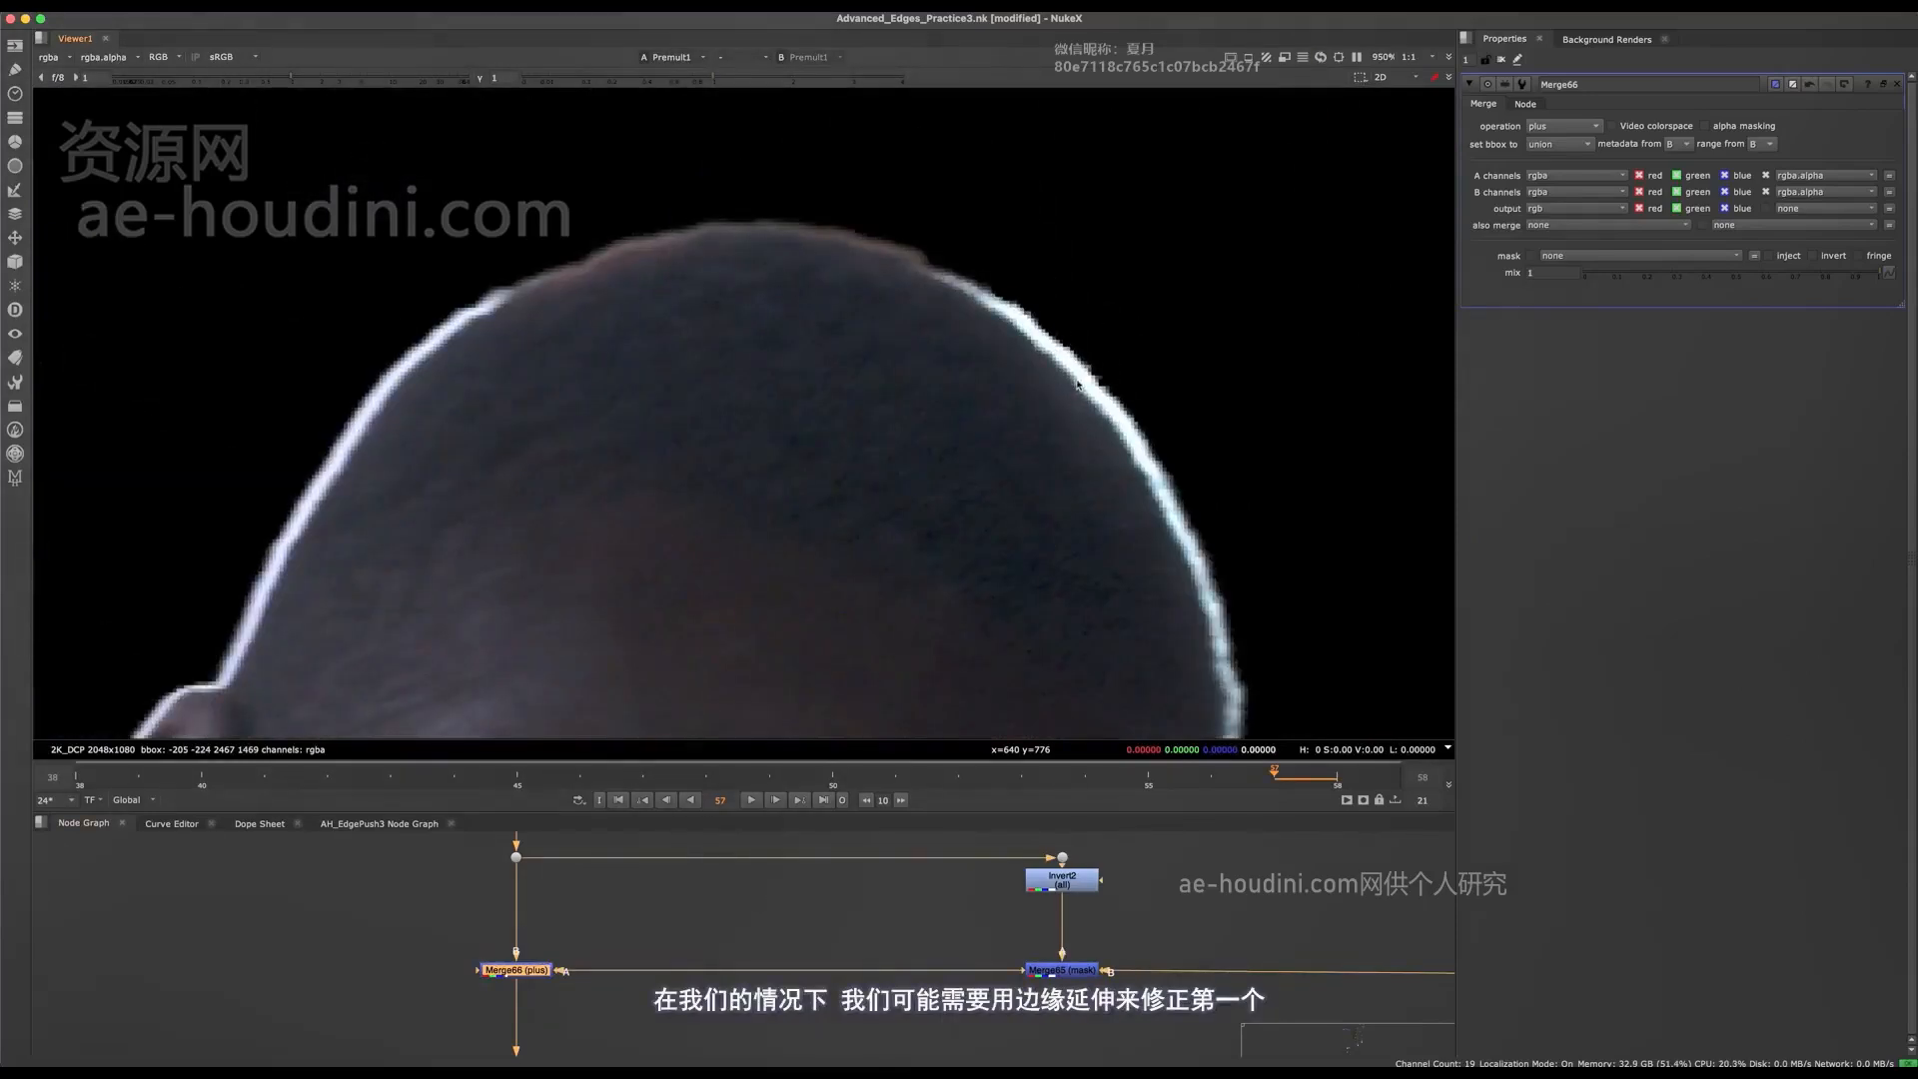
# - Enable the disabled AH_EdgePush1 node in the foreground pipe above Reformat55
pyautogui.scroll(-3, 720, 977)
pyautogui.press('space')
pyautogui.scroll(4, 829, 395)
pyautogui.scroll(4, 849, 372)
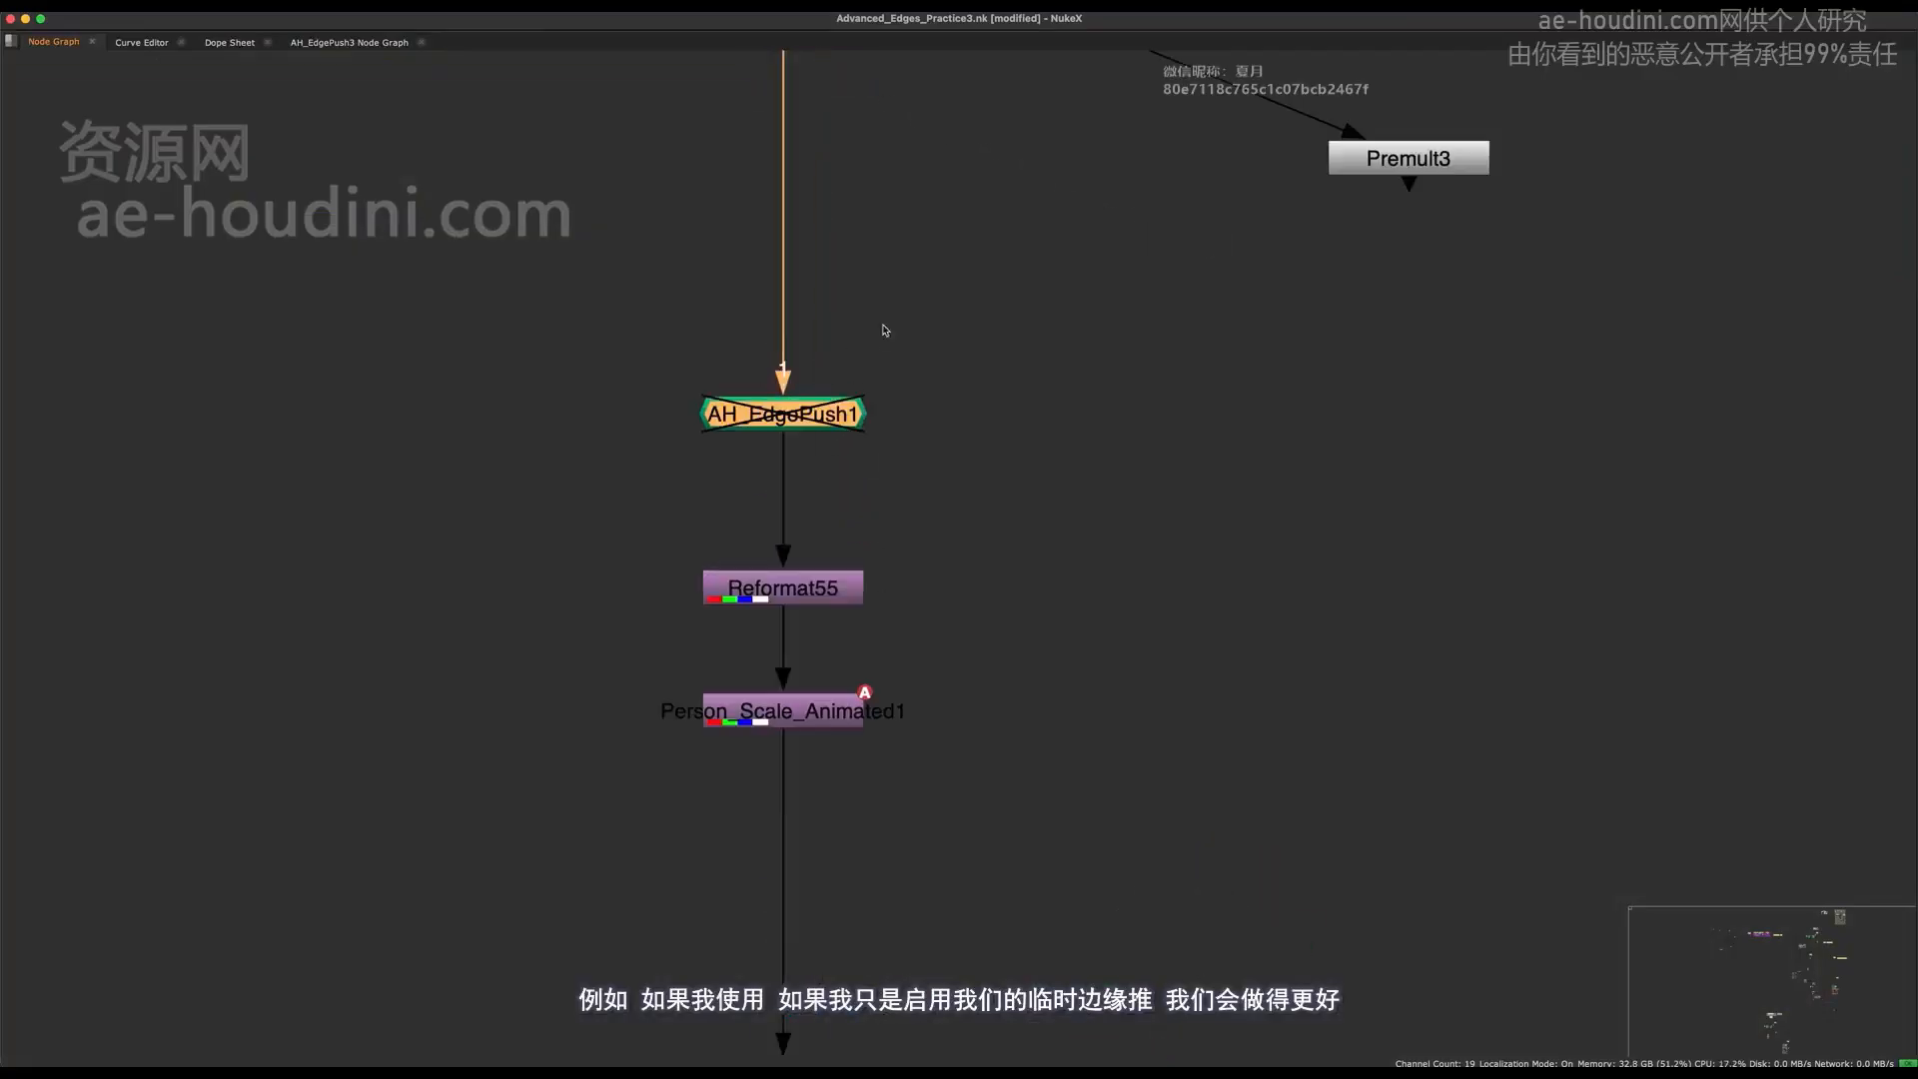
pyautogui.moveTo(840, 413); pyautogui.dragTo(846, 414)
pyautogui.moveTo(986, 305); pyautogui.dragTo(541, 474)
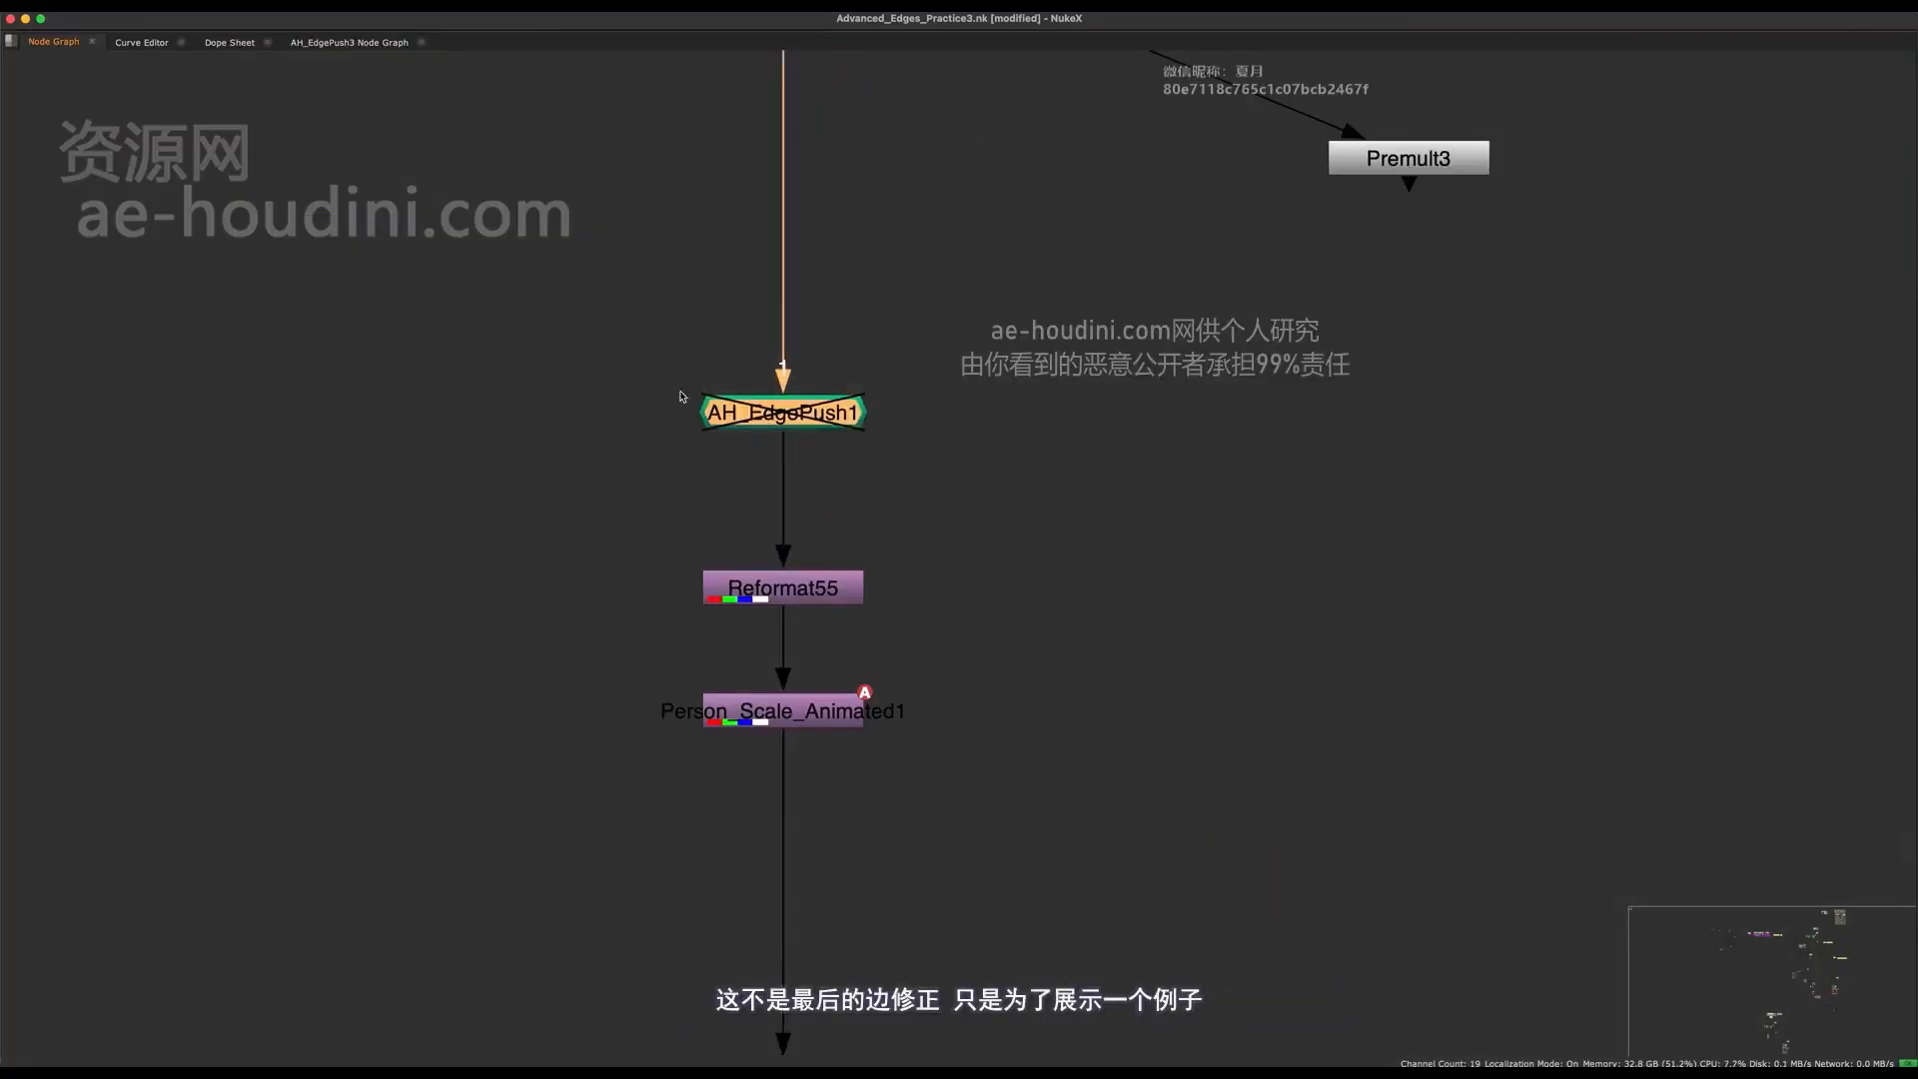
pyautogui.moveTo(1045, 322); pyautogui.dragTo(699, 515)
pyautogui.moveTo(889, 430); pyautogui.dragTo(873, 766, button='middle')
pyautogui.press('space')
pyautogui.moveTo(877, 850); pyautogui.dragTo(808, 955, button='middle')
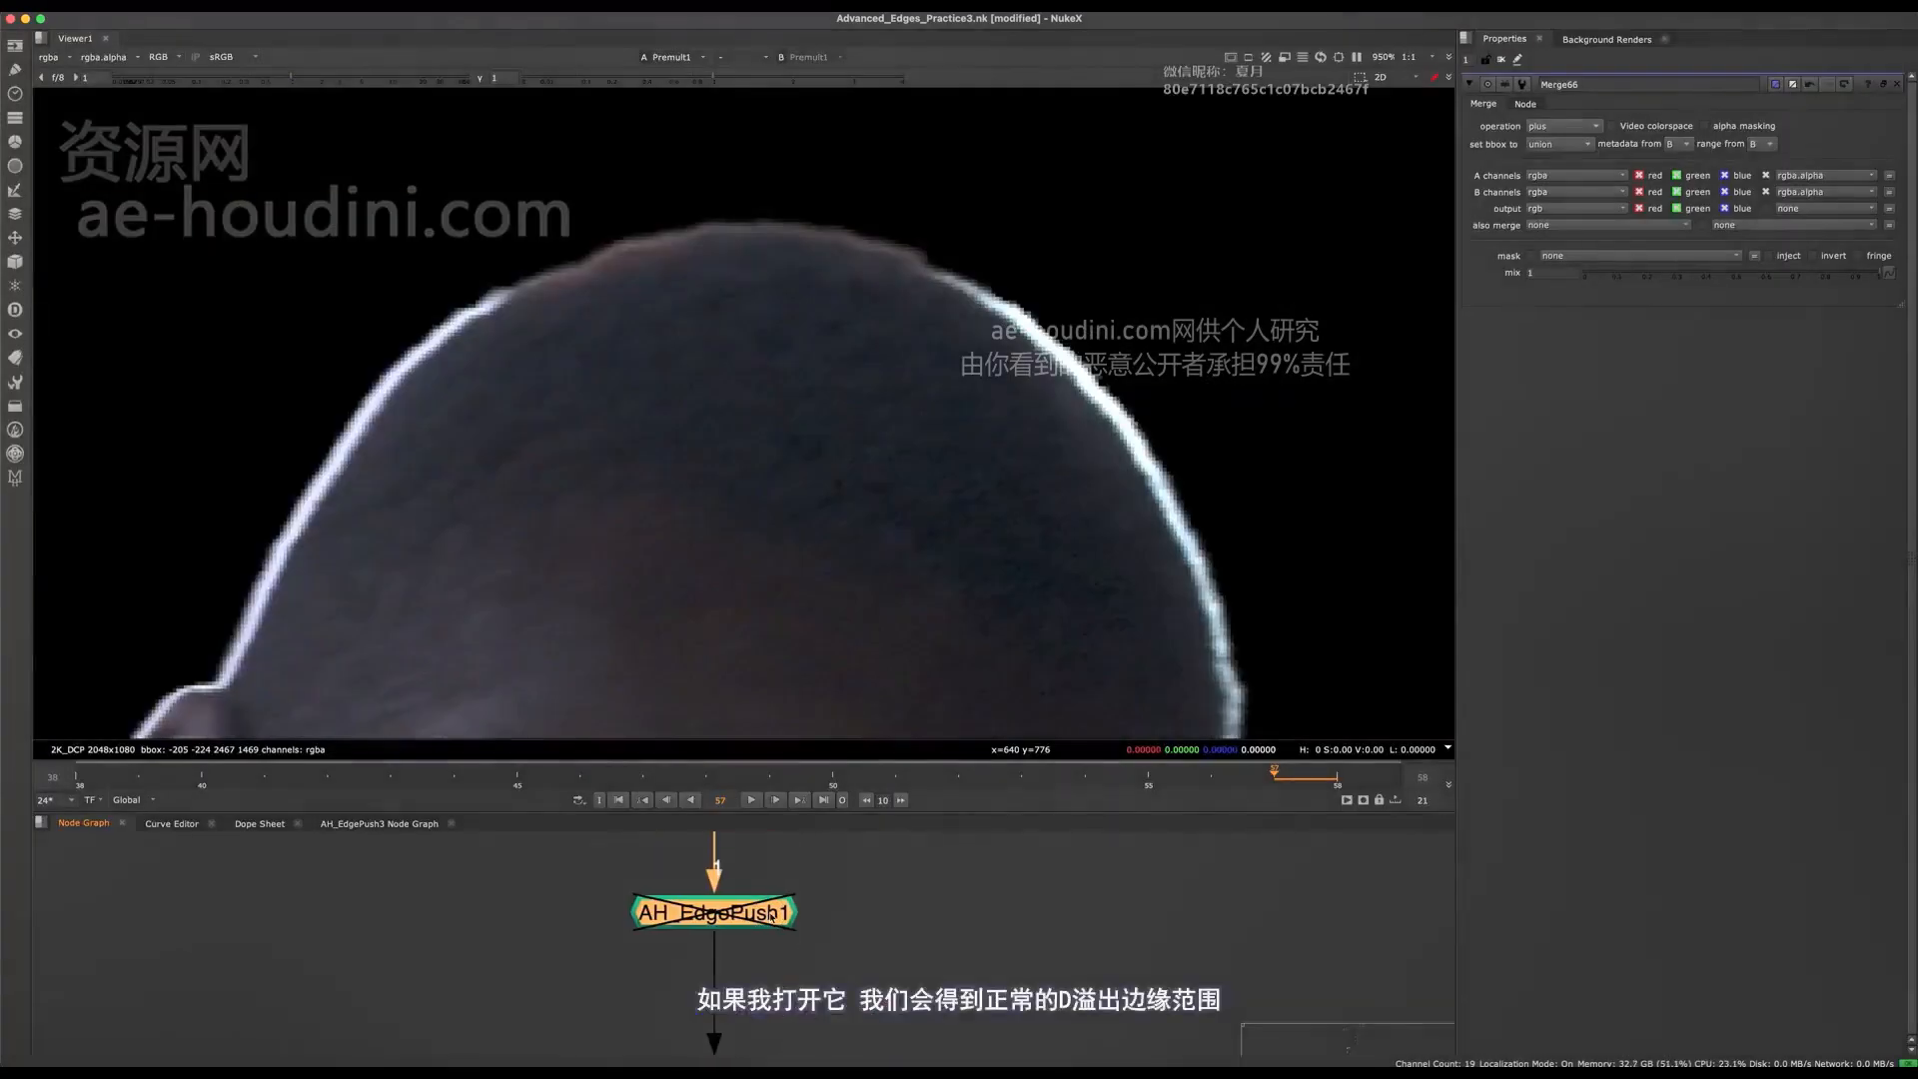
pyautogui.press('d')
# - Compare the man's head edges with AH_EdgePush1 disabled and enabled, leaving the node enabled
pyautogui.keyDown('shift'); pyautogui.keyDown('super'); pyautogui.click(772, 918); pyautogui.keyUp('super'); pyautogui.keyUp('shift')
pyautogui.click(771, 917)
pyautogui.press('d')
pyautogui.press('d')
pyautogui.moveTo(827, 573); pyautogui.dragTo(856, 316, button='middle')
pyautogui.scroll(-3, 856, 317)
pyautogui.press('d')
pyautogui.press('d')
pyautogui.scroll(-5, 716, 956)
# - View the corrected foreground plate at Dot110, just above the Merge66 branch
pyautogui.press('space')
pyautogui.moveTo(719, 957); pyautogui.dragTo(790, 613, button='middle')
pyautogui.scroll(3, 787, 632)
pyautogui.click(722, 878)
pyautogui.moveTo(814, 810); pyautogui.dragTo(736, 1039, button='middle')
pyautogui.press('space')
pyautogui.scroll(-1, 755, 918)
pyautogui.scroll(-2, 739, 1029)
pyautogui.moveTo(805, 890); pyautogui.dragTo(663, 989)
pyautogui.press('1')
pyautogui.scroll(-5, 779, 513)
pyautogui.moveTo(715, 690); pyautogui.dragTo(837, 511, button='middle')
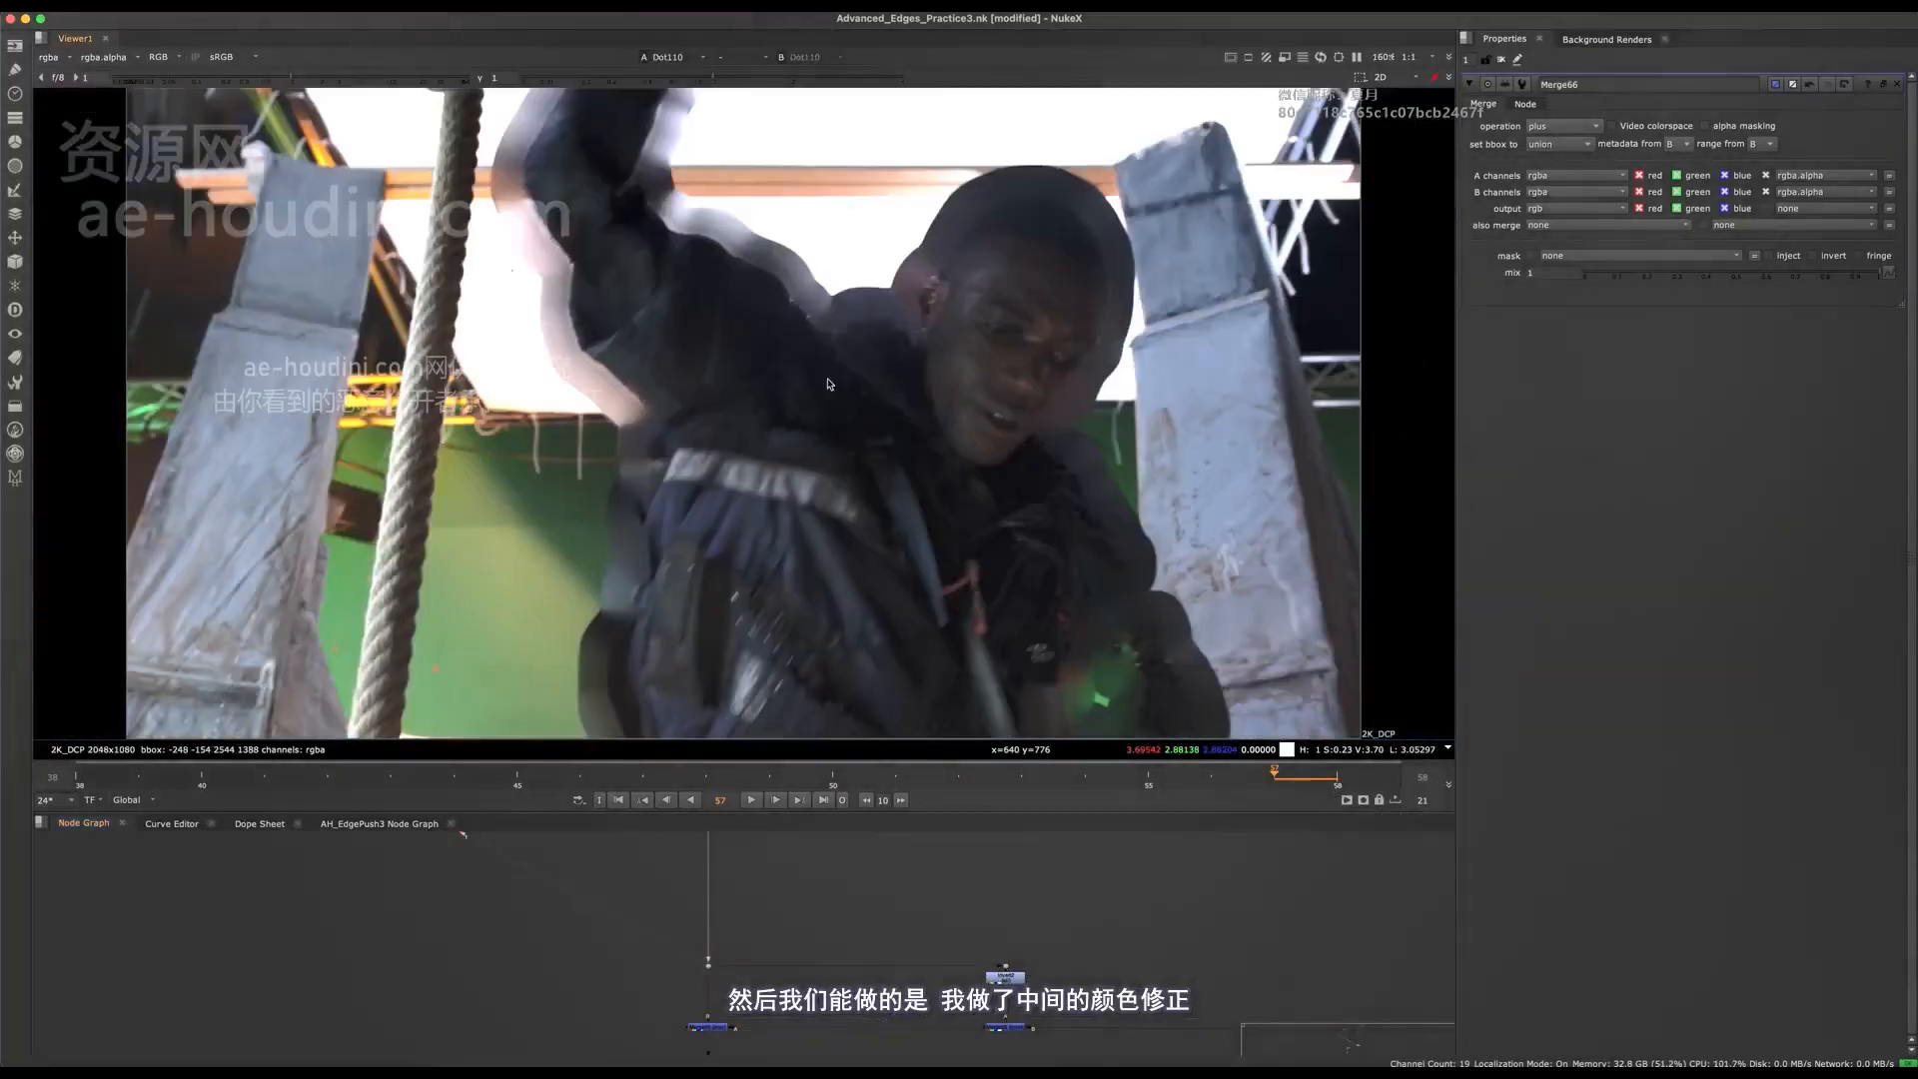
# - Review the Grade and Saturation corrections that sit in the foreground pipe above the dynamic spill setup
pyautogui.press('space')
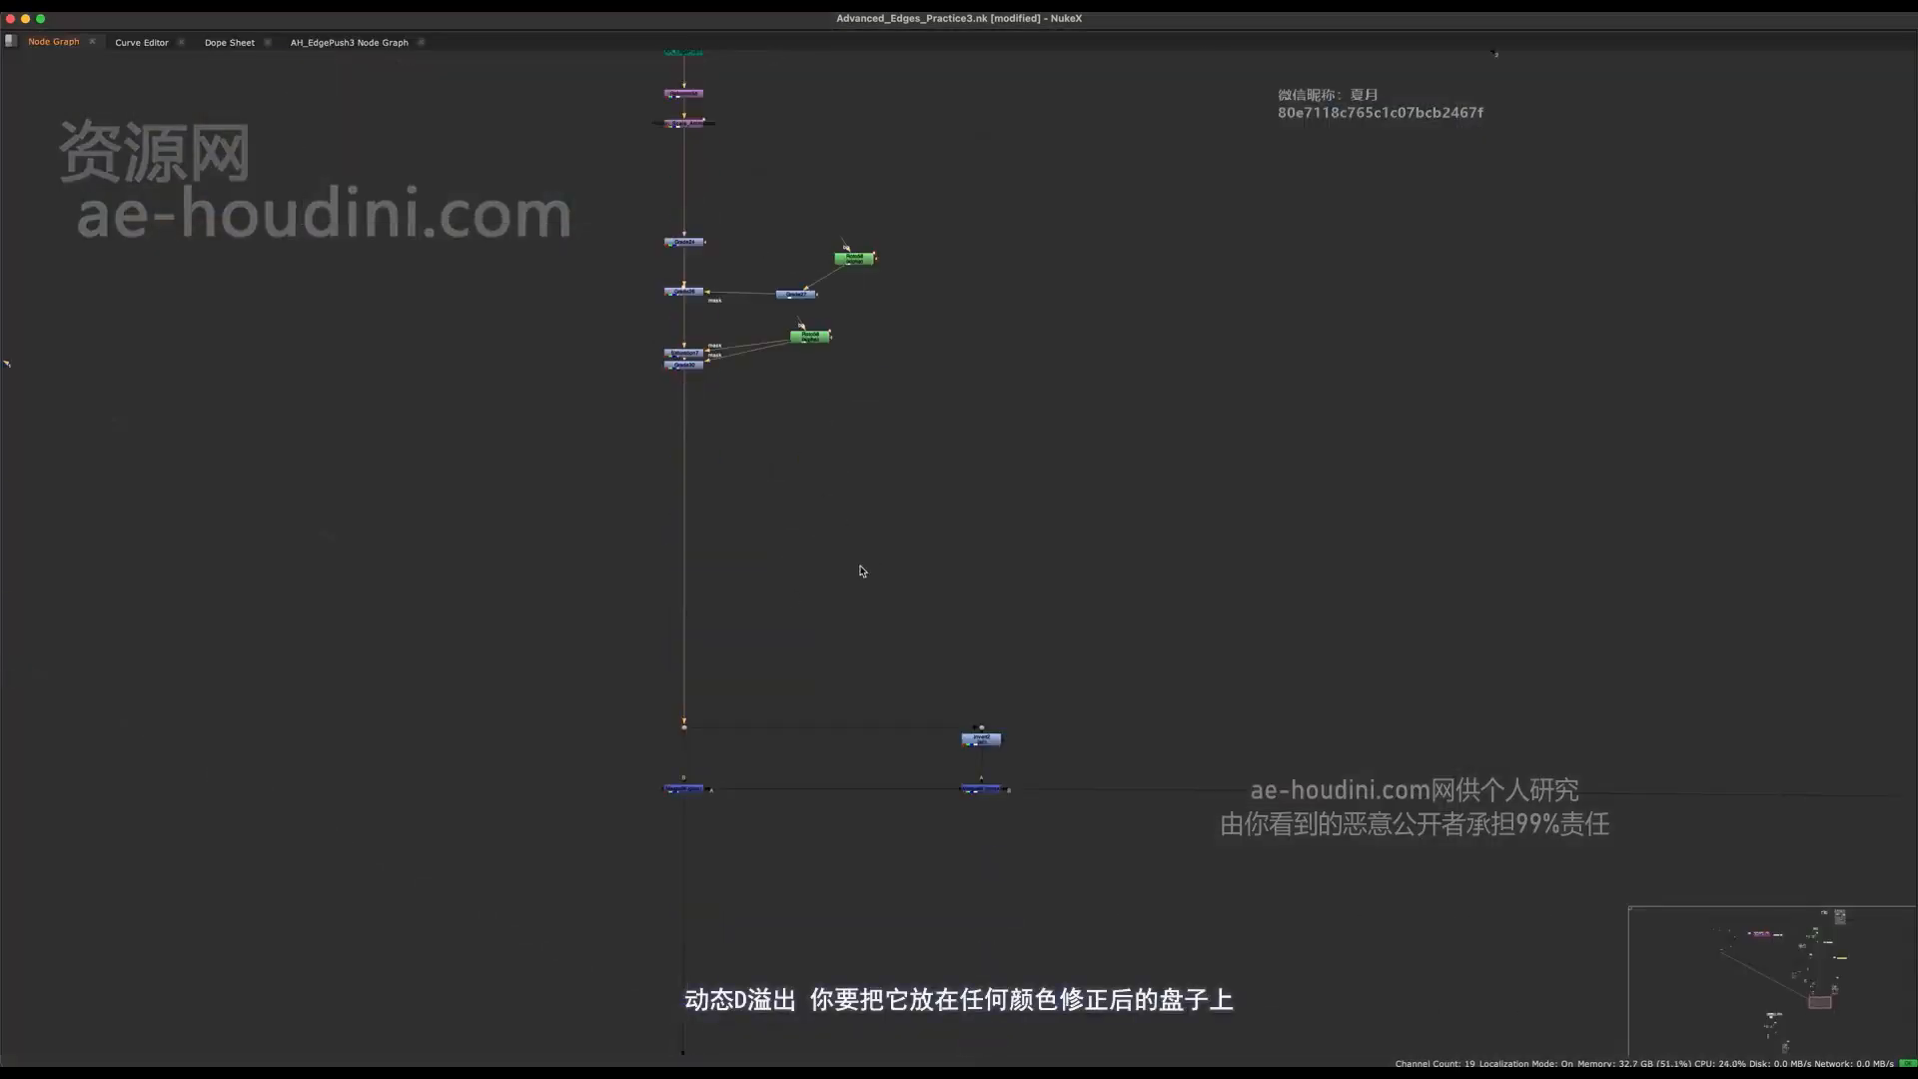
pyautogui.moveTo(685, 790); pyautogui.dragTo(741, 782, button='middle')
pyautogui.moveTo(707, 895); pyautogui.dragTo(762, 938, button='middle')
pyautogui.scroll(-4, 727, 712)
pyautogui.moveTo(815, 291); pyautogui.dragTo(745, 482)
pyautogui.moveTo(746, 482); pyautogui.dragTo(738, 682, button='middle')
pyautogui.scroll(3, 738, 670)
pyautogui.moveTo(1067, 326); pyautogui.dragTo(789, 565)
pyautogui.press('super+z')
pyautogui.moveTo(874, 662); pyautogui.dragTo(854, 797, button='middle')
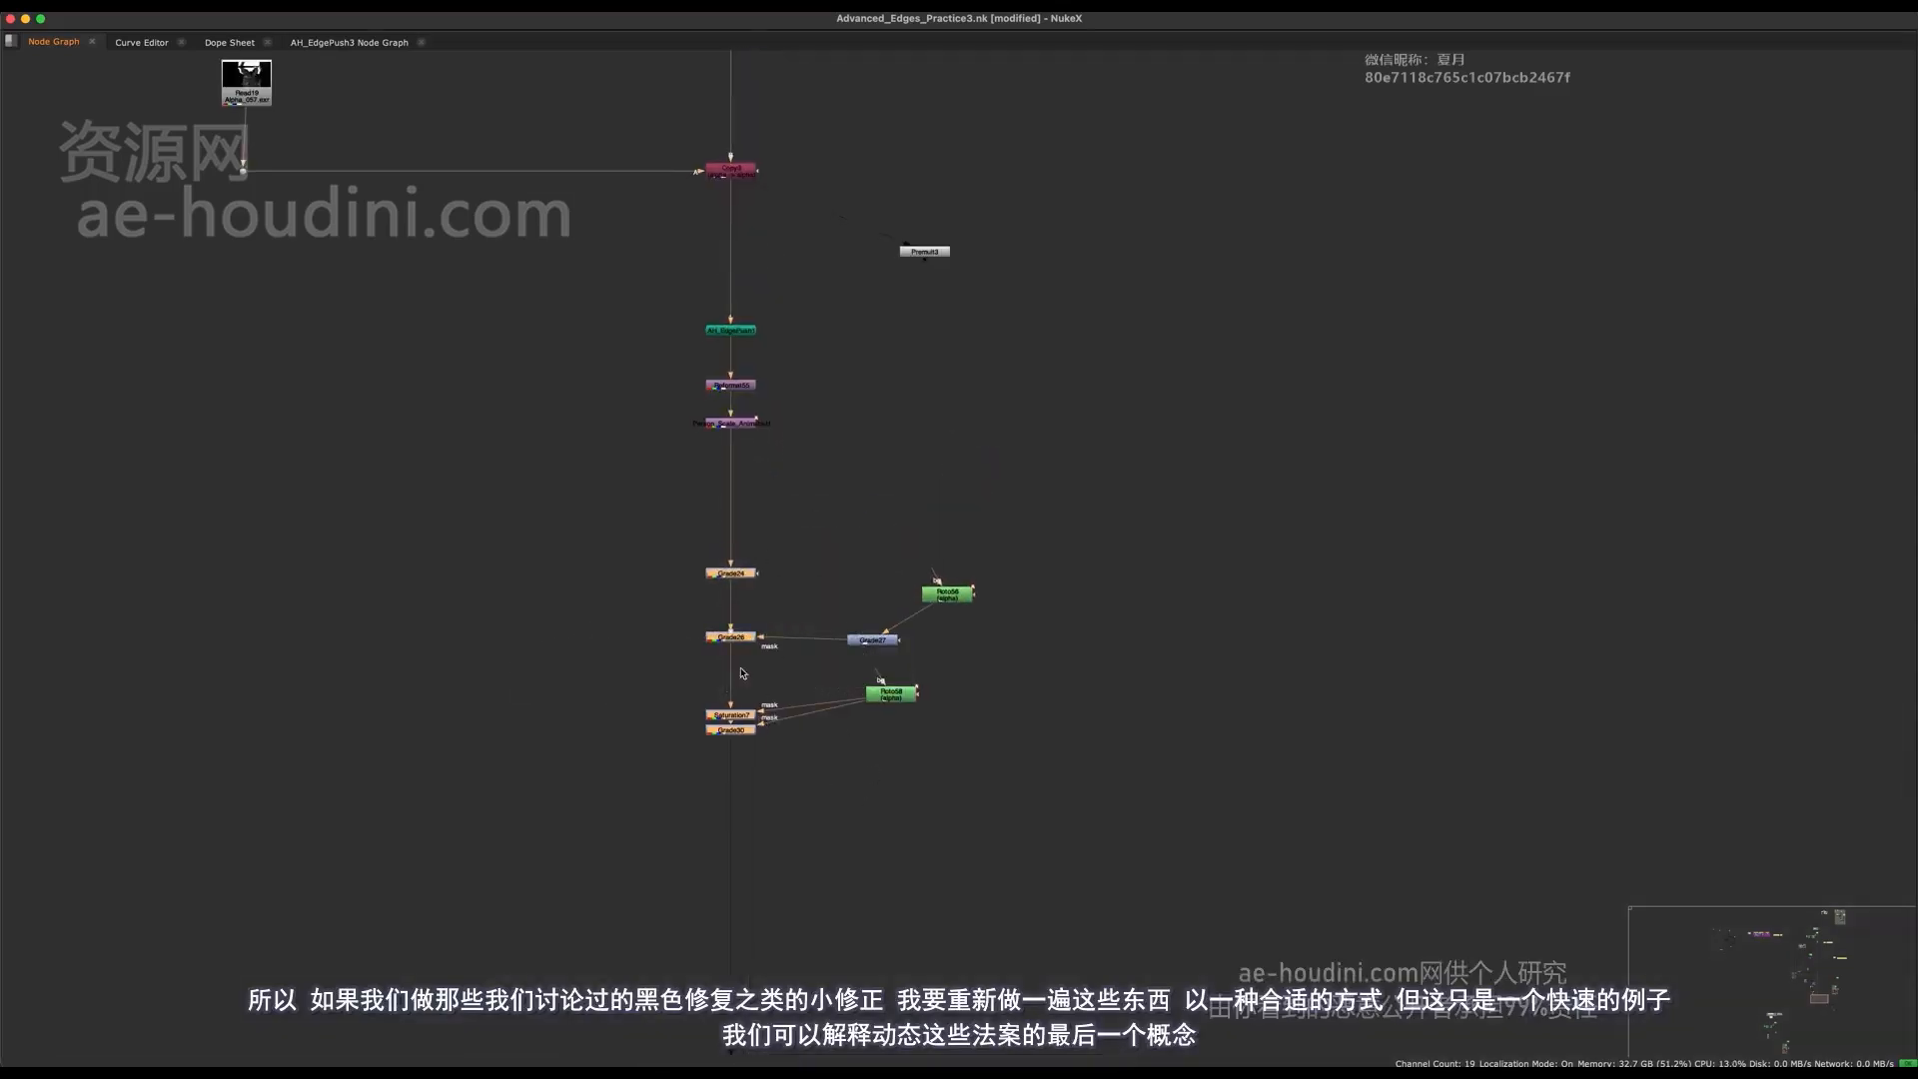
pyautogui.press('space')
pyautogui.press('space')
pyautogui.press('space')
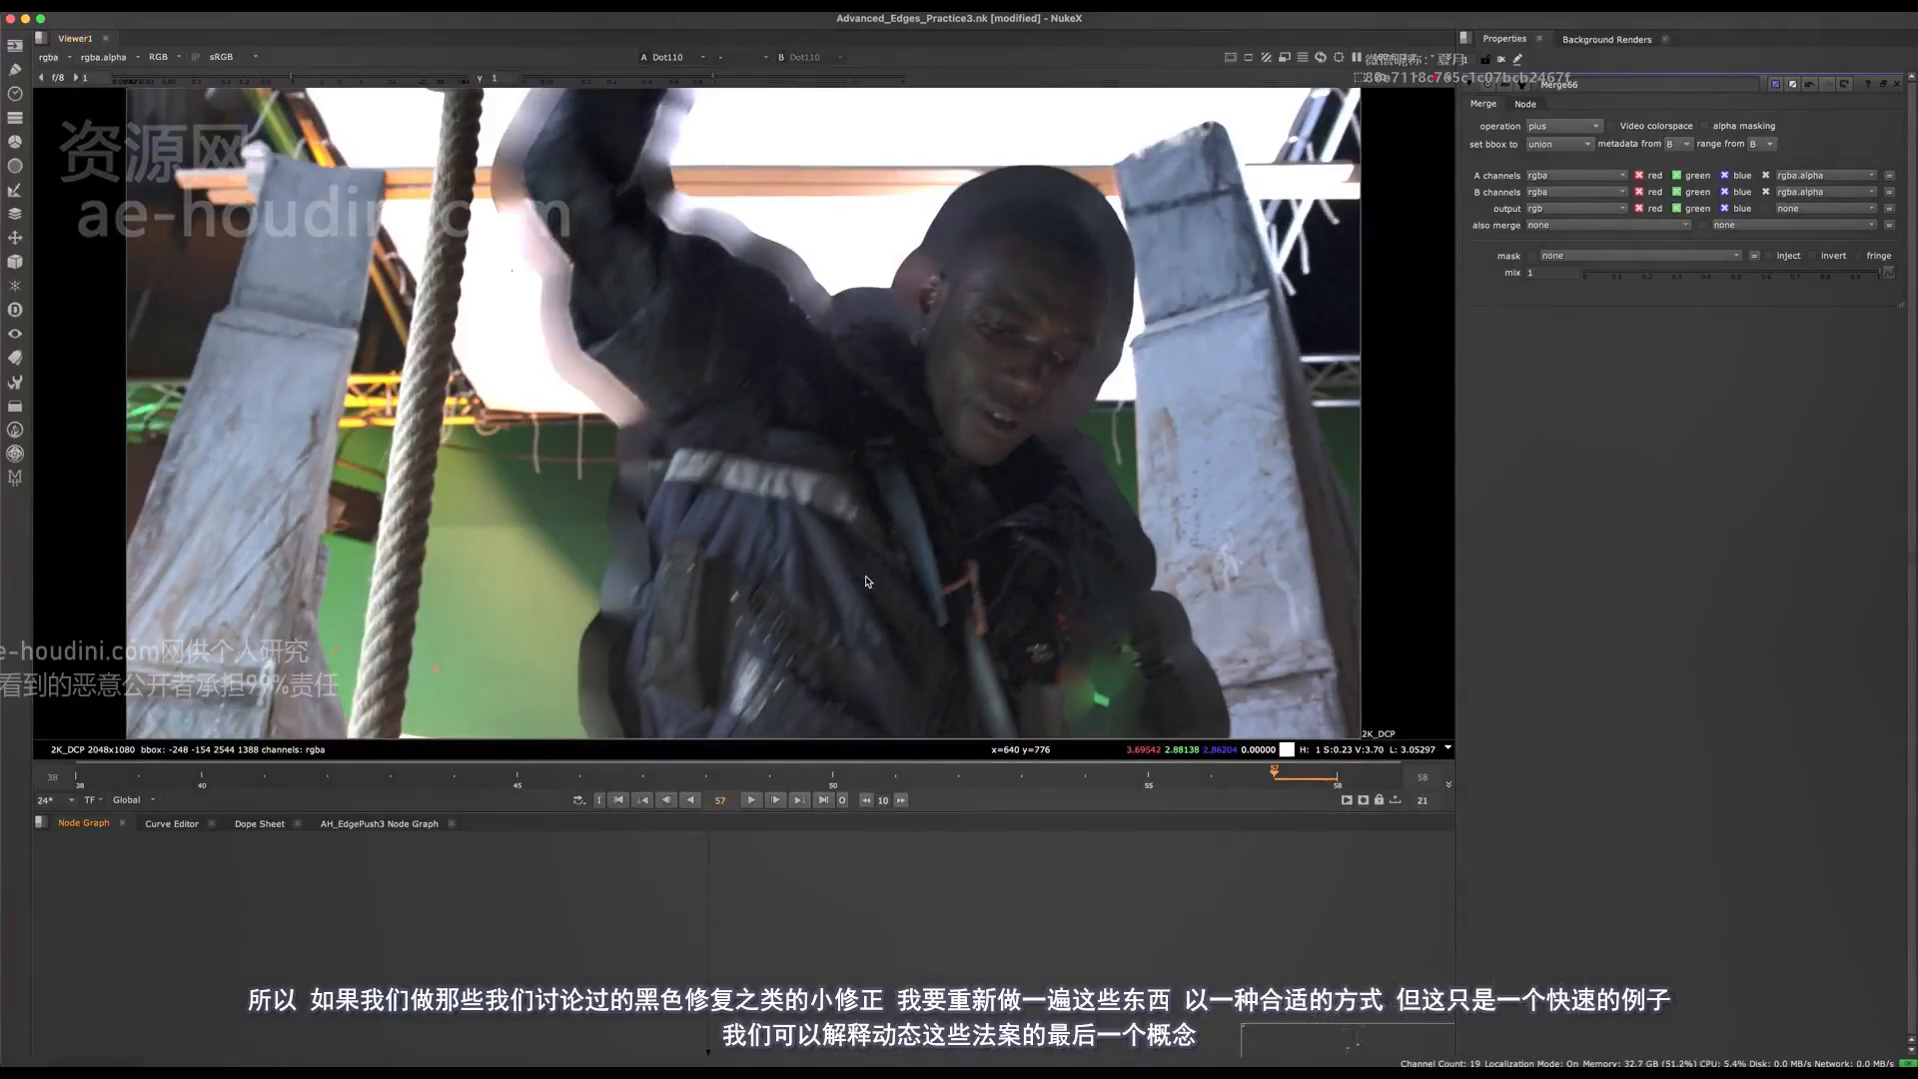
# - View the Merge66 output and examine the background colours added around the man's head
pyautogui.moveTo(767, 849); pyautogui.dragTo(849, 479, button='middle')
pyautogui.press('space')
pyautogui.moveTo(886, 219); pyautogui.dragTo(681, 679)
pyautogui.moveTo(756, 740); pyautogui.dragTo(669, 479, button='middle')
pyautogui.scroll(3, 670, 480)
pyautogui.moveTo(817, 715); pyautogui.dragTo(573, 869)
pyautogui.moveTo(739, 821); pyautogui.dragTo(740, 954, button='middle')
pyautogui.press('space')
pyautogui.press('1')
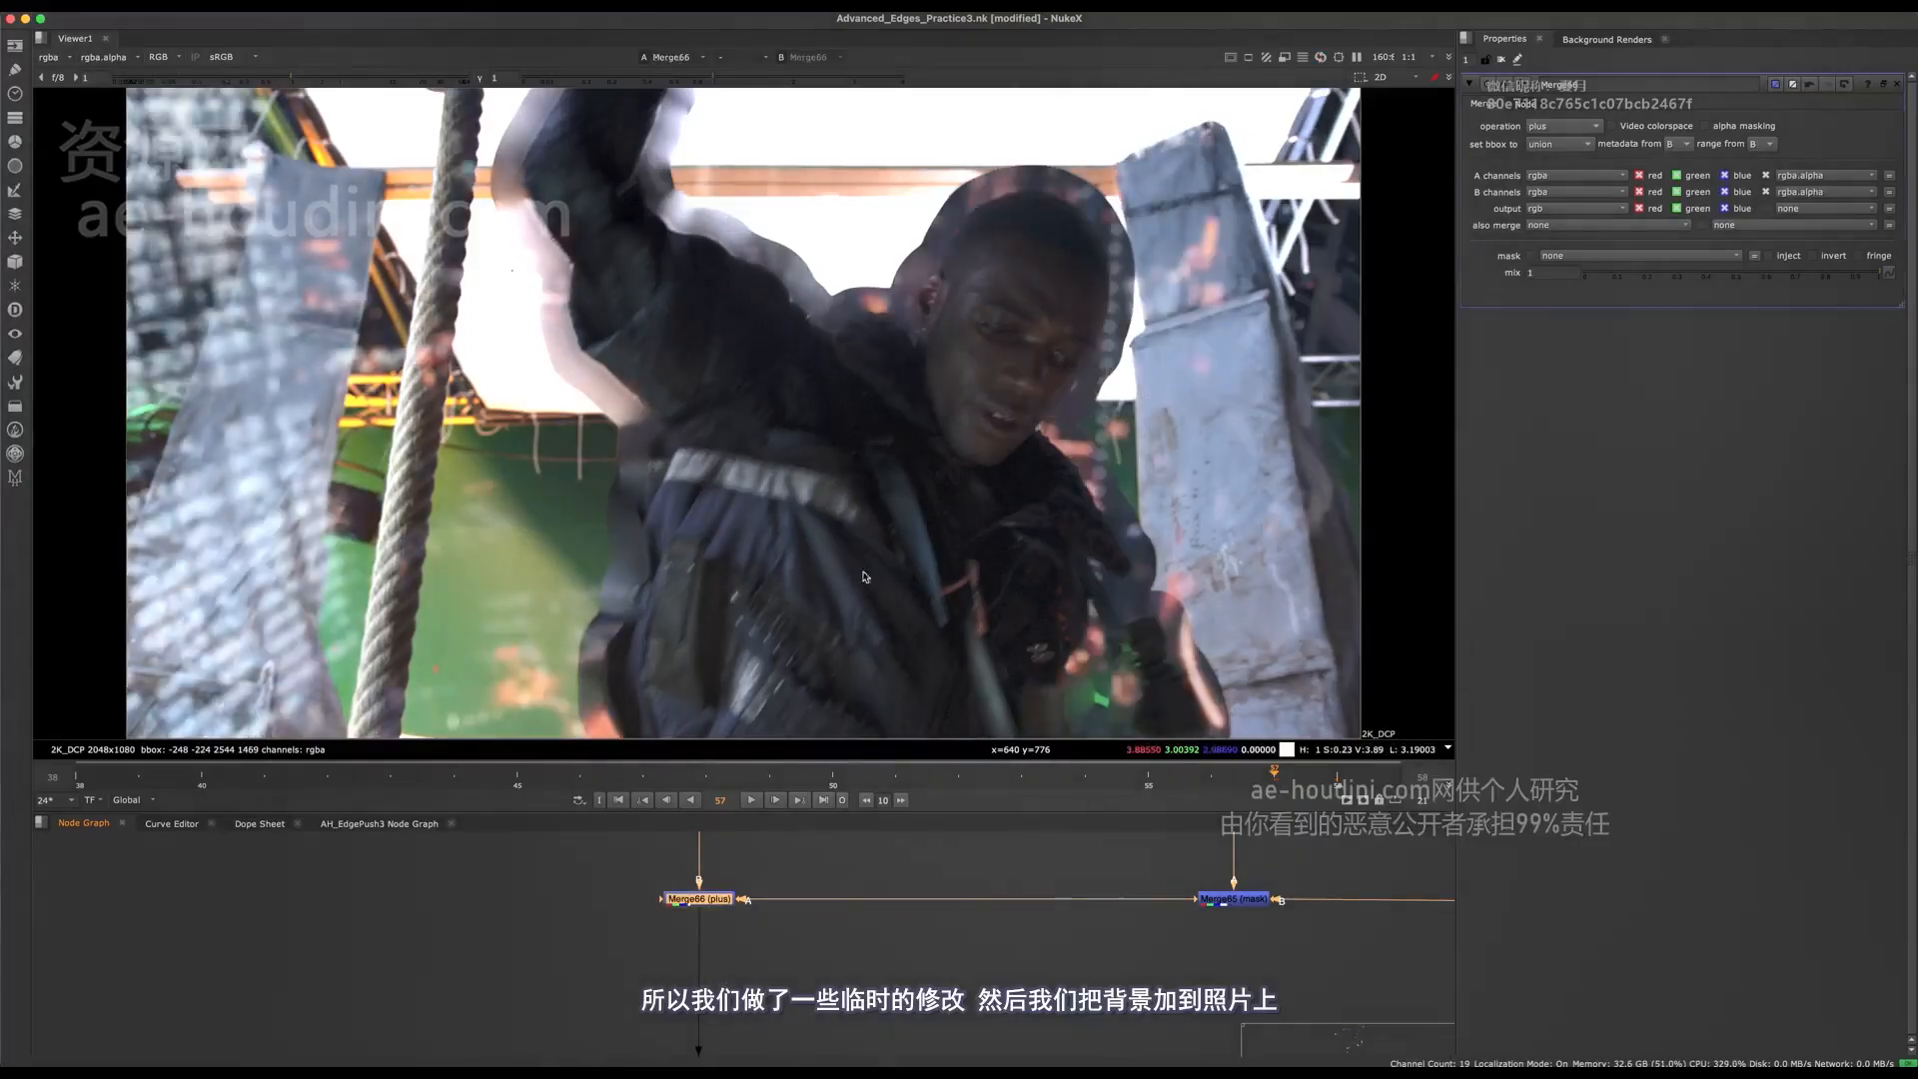
pyautogui.scroll(3, 1112, 261)
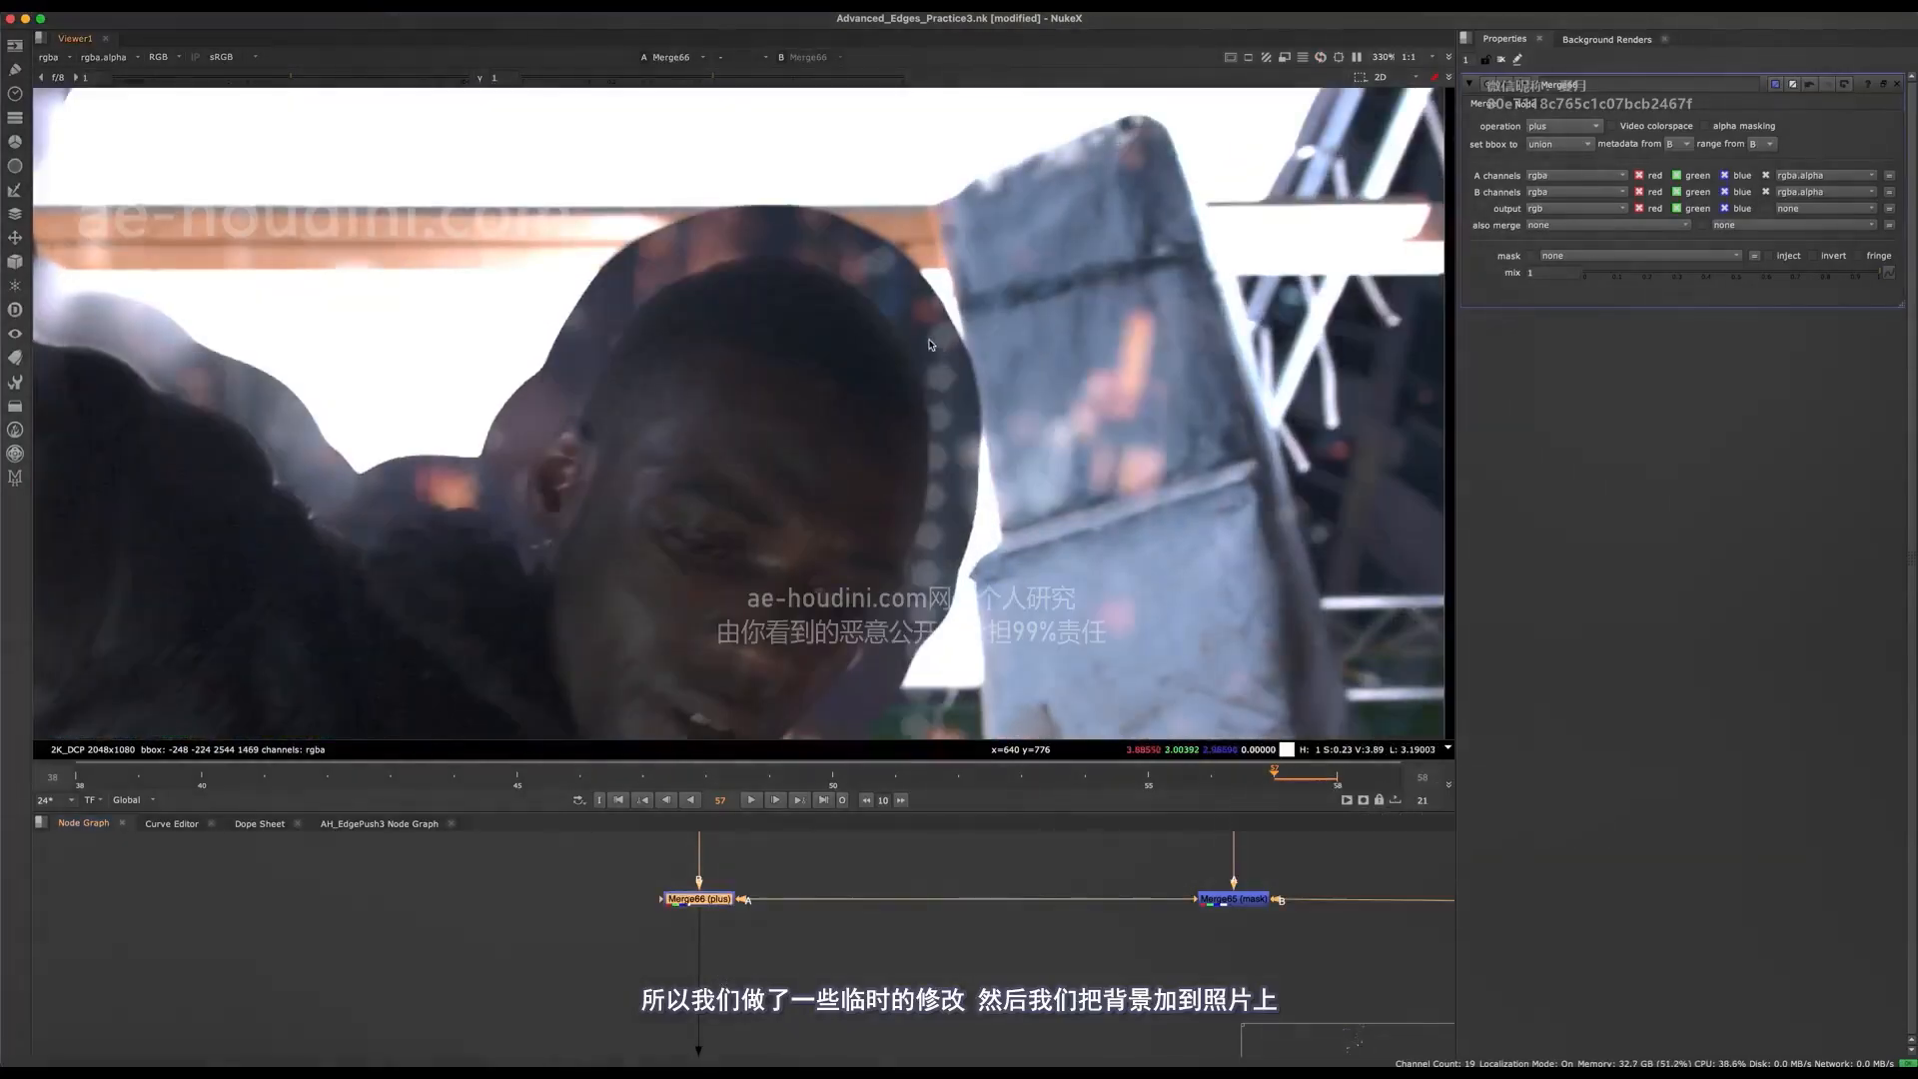
# - Disable and re-enable Merge66 repeatedly to compare its effect on the foreground plate around the head
pyautogui.press('d')
pyautogui.press('d')
pyautogui.moveTo(964, 890); pyautogui.dragTo(696, 969, button='middle')
pyautogui.press('d')
pyautogui.press('d')
pyautogui.scroll(3, 913, 292)
pyautogui.press('d')
pyautogui.press('d')
pyautogui.press('d')
pyautogui.press('d')
# - View the full composite at Merge35 and inspect the head, shoulder and arm edges with Merge66 disabled and enabled
pyautogui.moveTo(929, 928); pyautogui.dragTo(715, 851, button='middle')
pyautogui.scroll(-6, 736, 968)
pyautogui.moveTo(757, 987); pyautogui.dragTo(547, 841, button='middle')
pyautogui.moveTo(1103, 904); pyautogui.dragTo(1031, 860, button='middle')
pyautogui.scroll(2, 1031, 860)
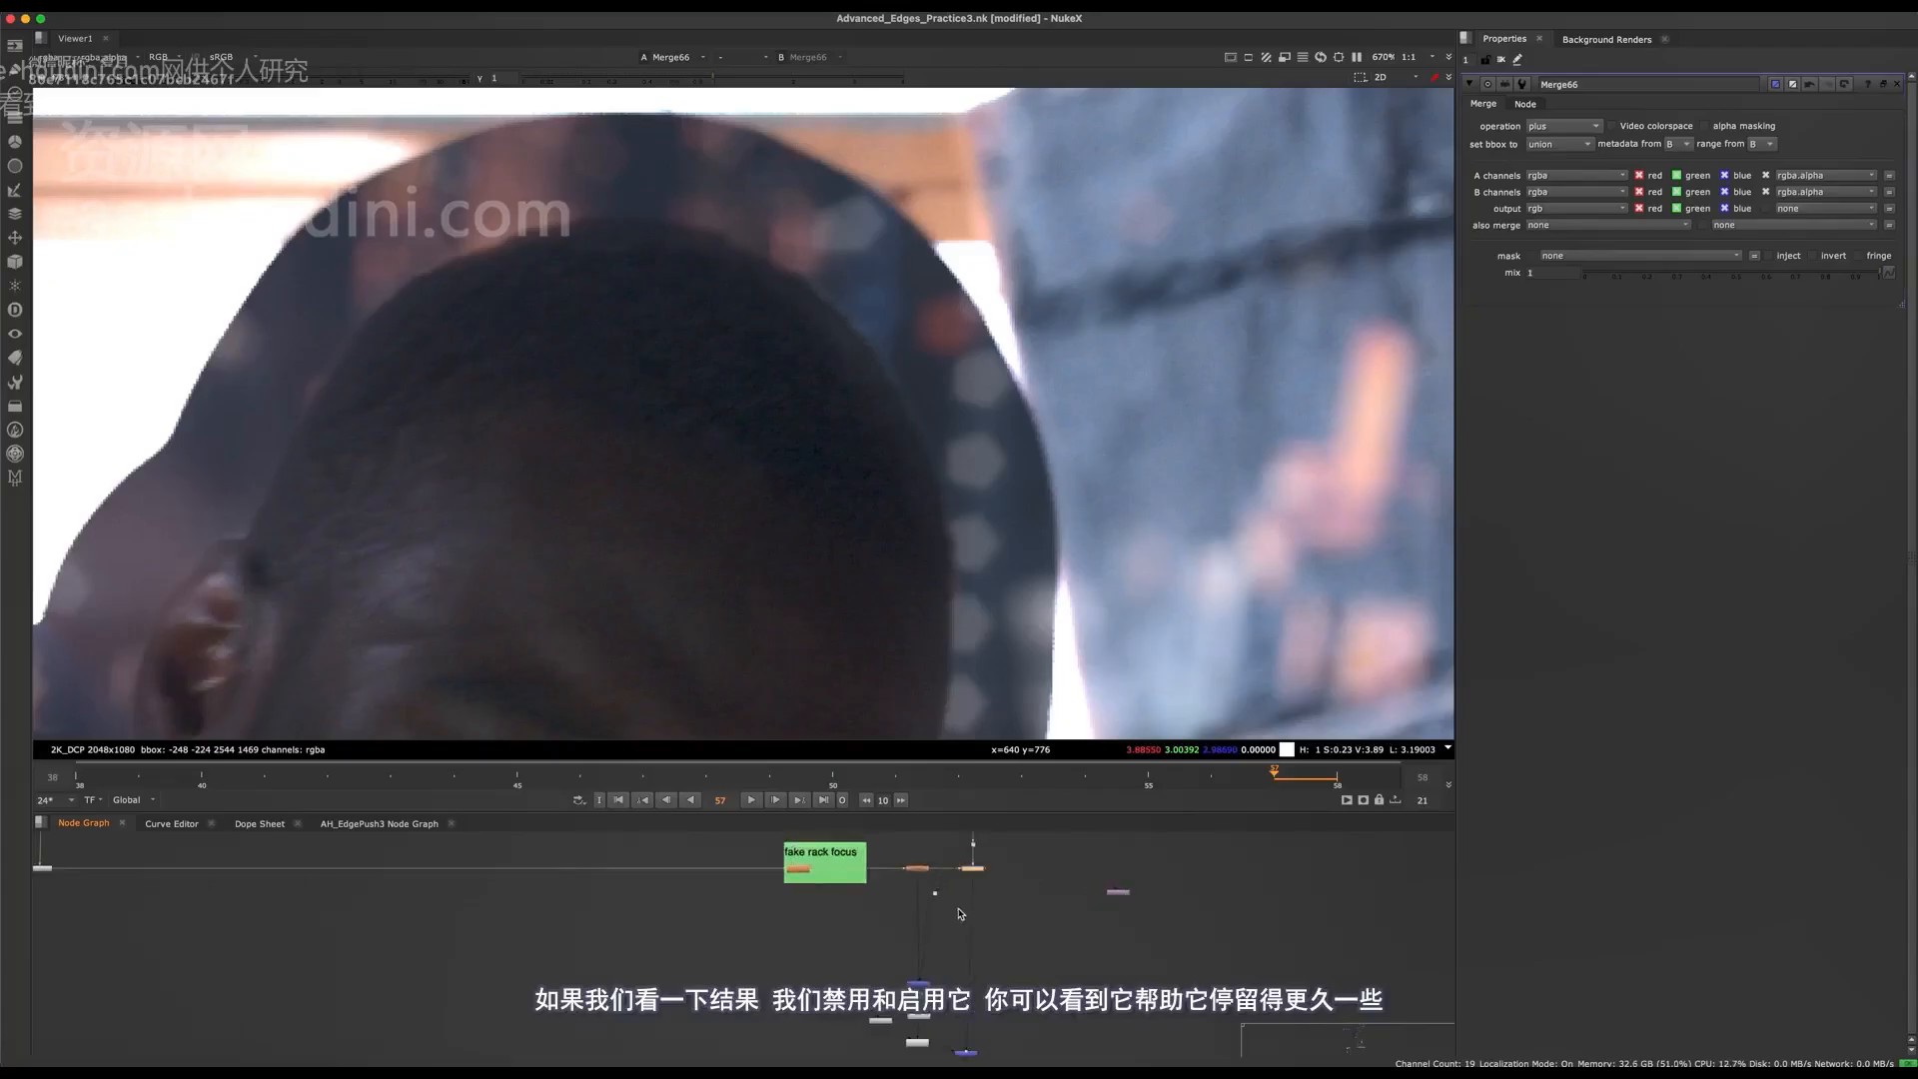
pyautogui.moveTo(599, 864); pyautogui.dragTo(999, 1049, button='middle')
pyautogui.moveTo(517, 849); pyautogui.dragTo(629, 972, button='middle')
pyautogui.moveTo(594, 892); pyautogui.dragTo(639, 959, button='middle')
pyautogui.scroll(4, 639, 960)
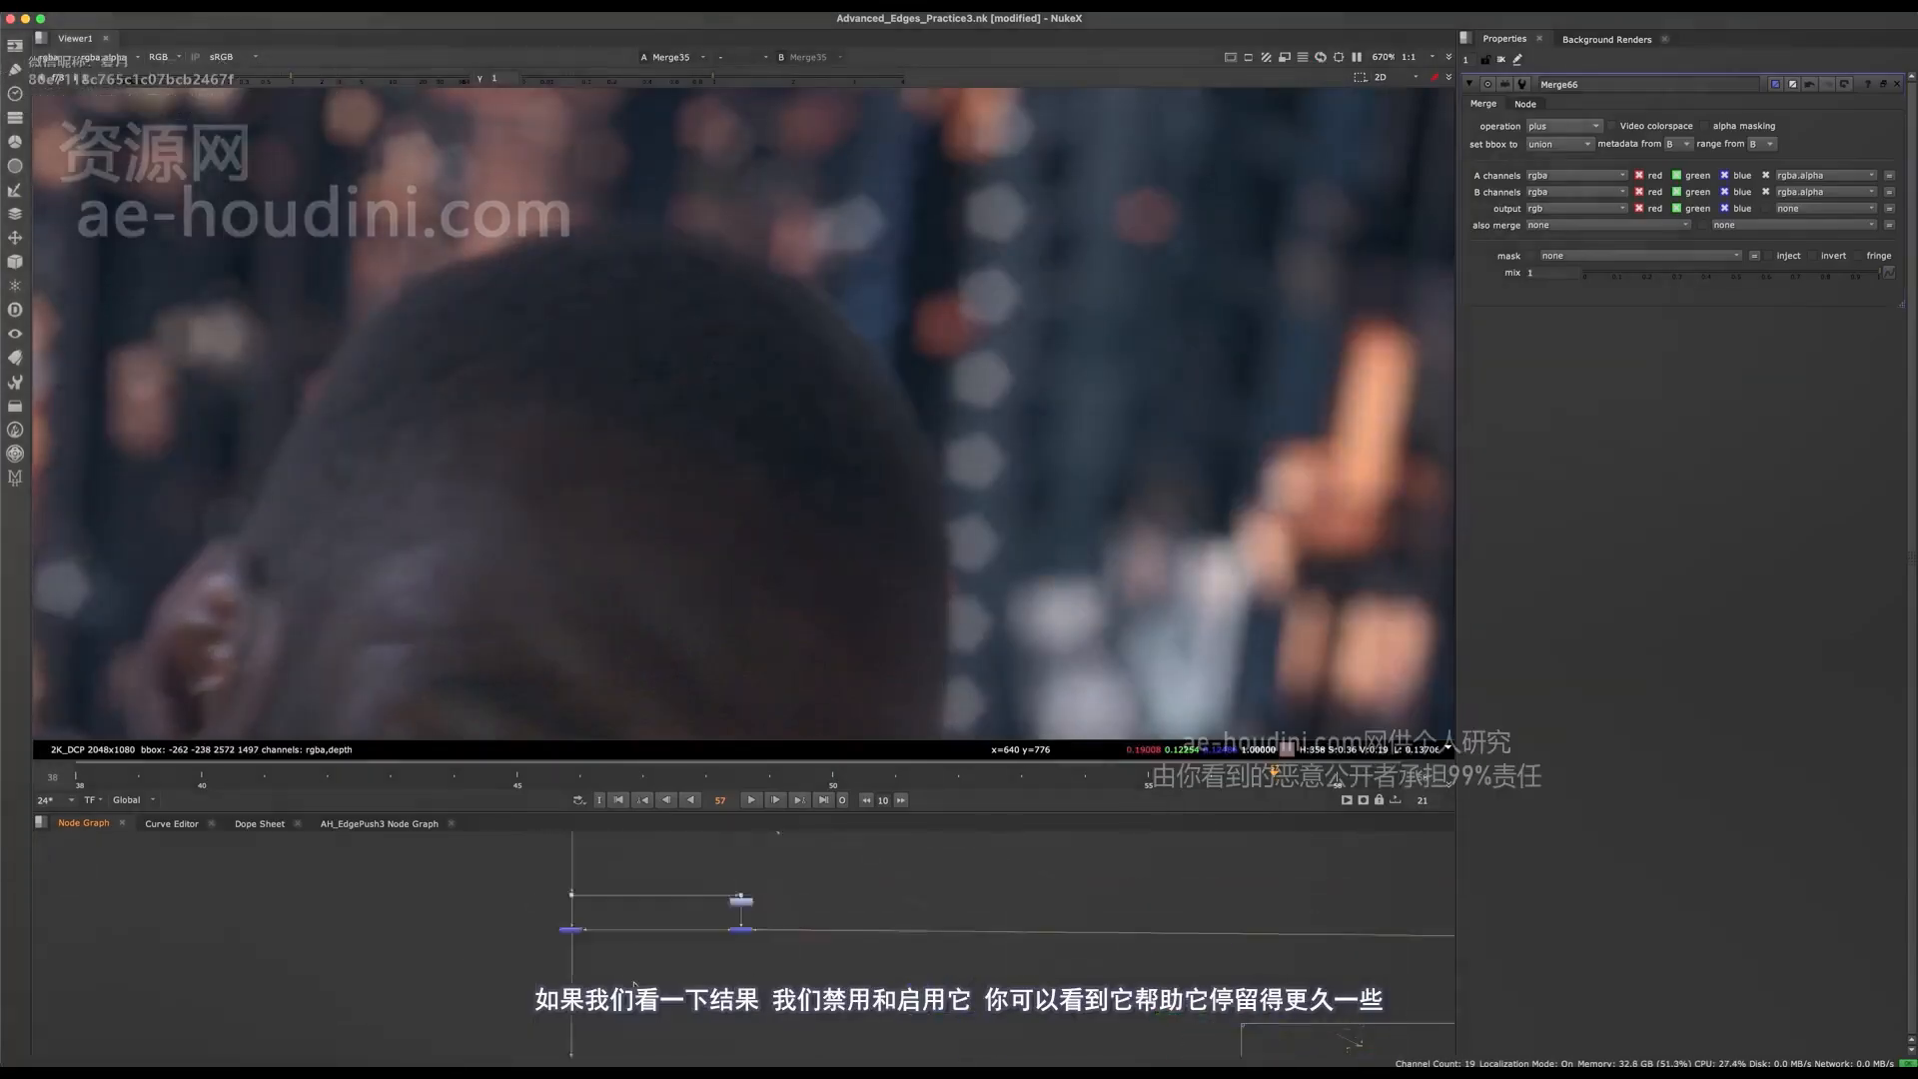
pyautogui.scroll(5, 429, 279)
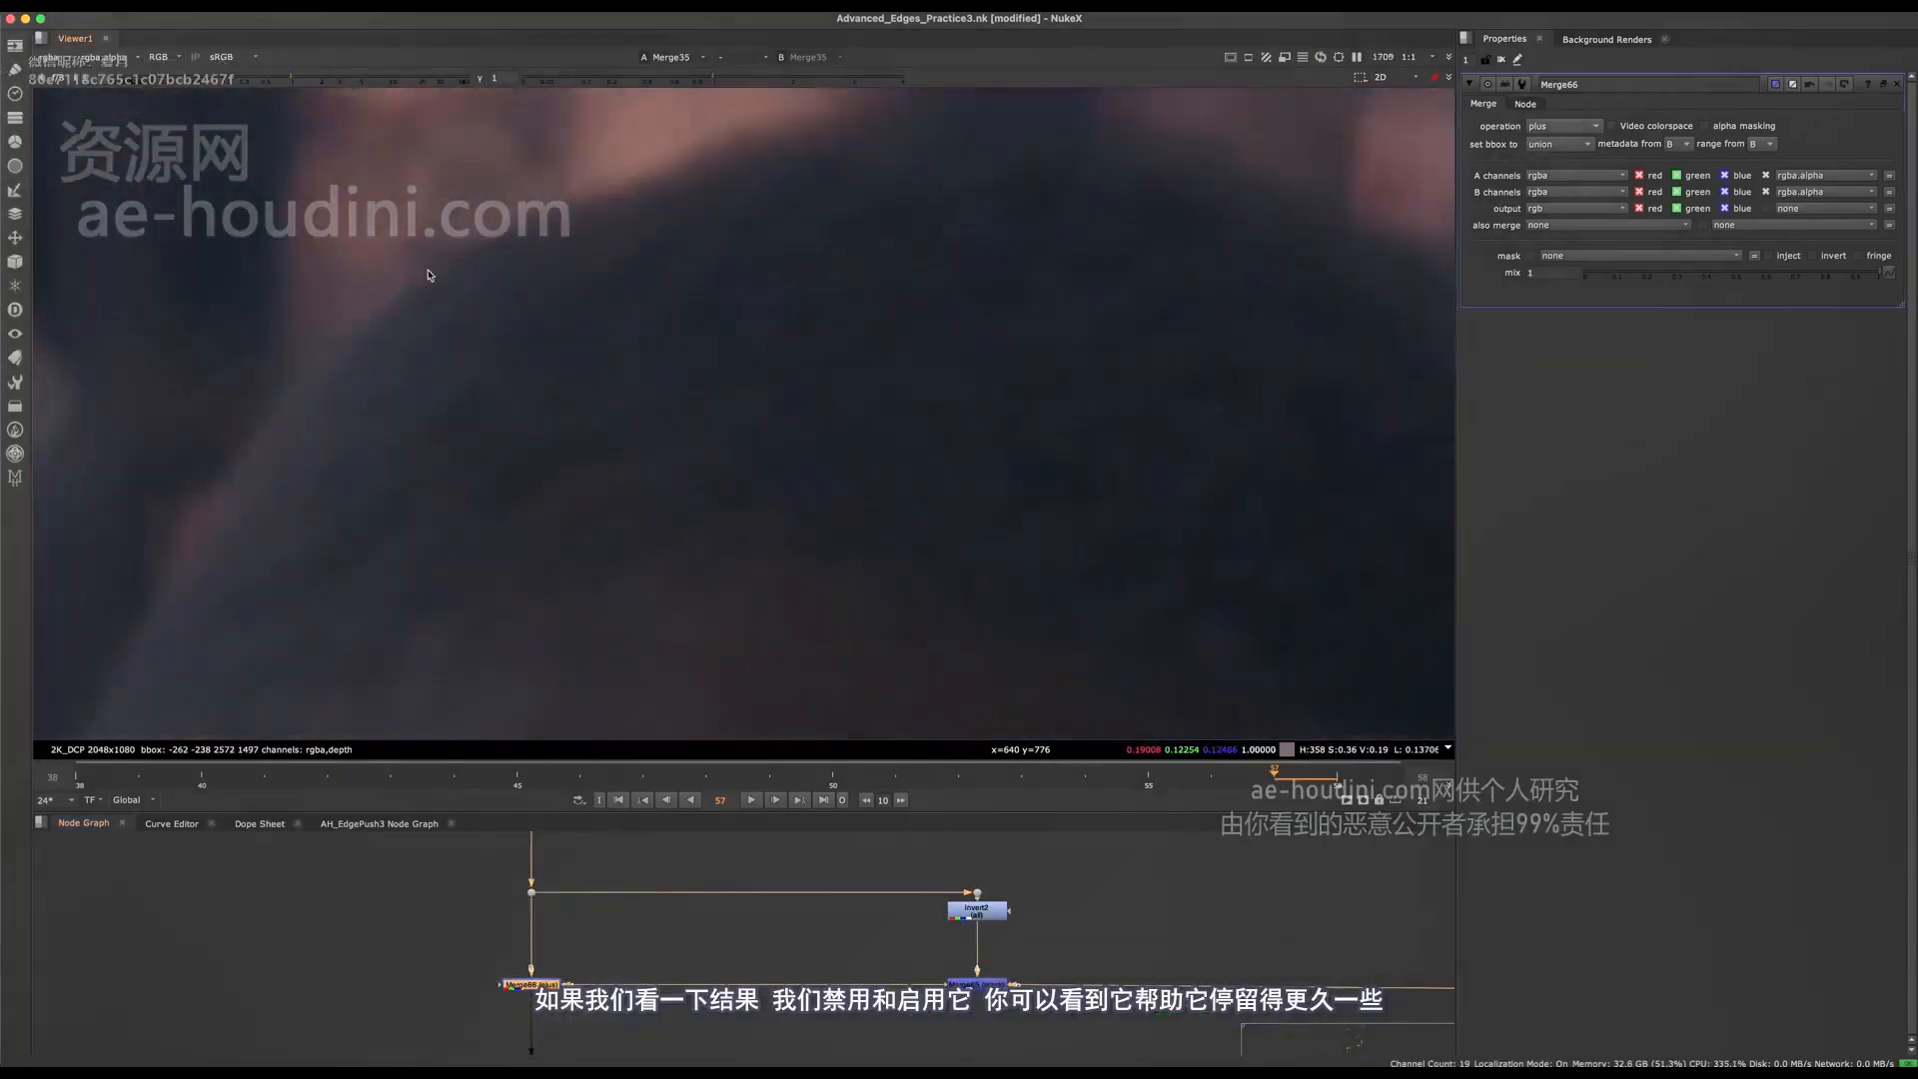
pyautogui.scroll(-4, 813, 433)
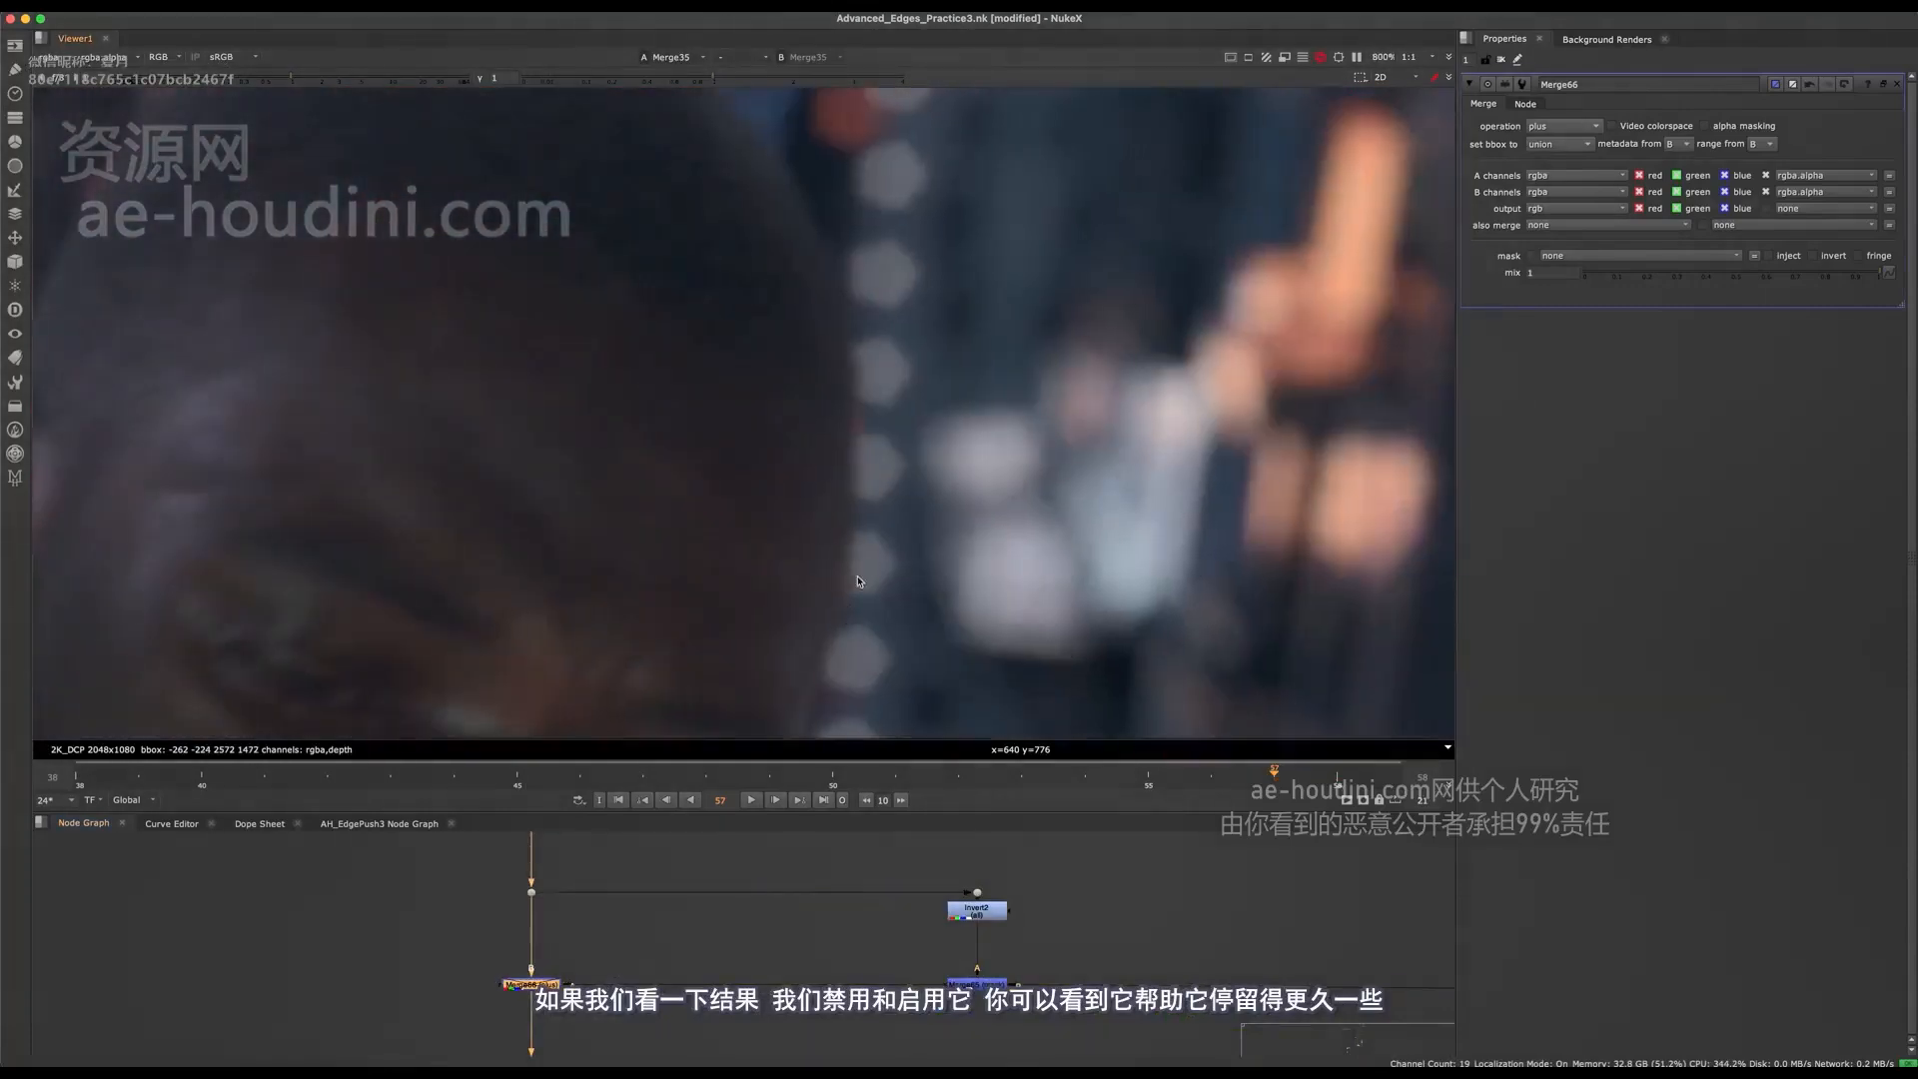
pyautogui.scroll(-5, 619, 482)
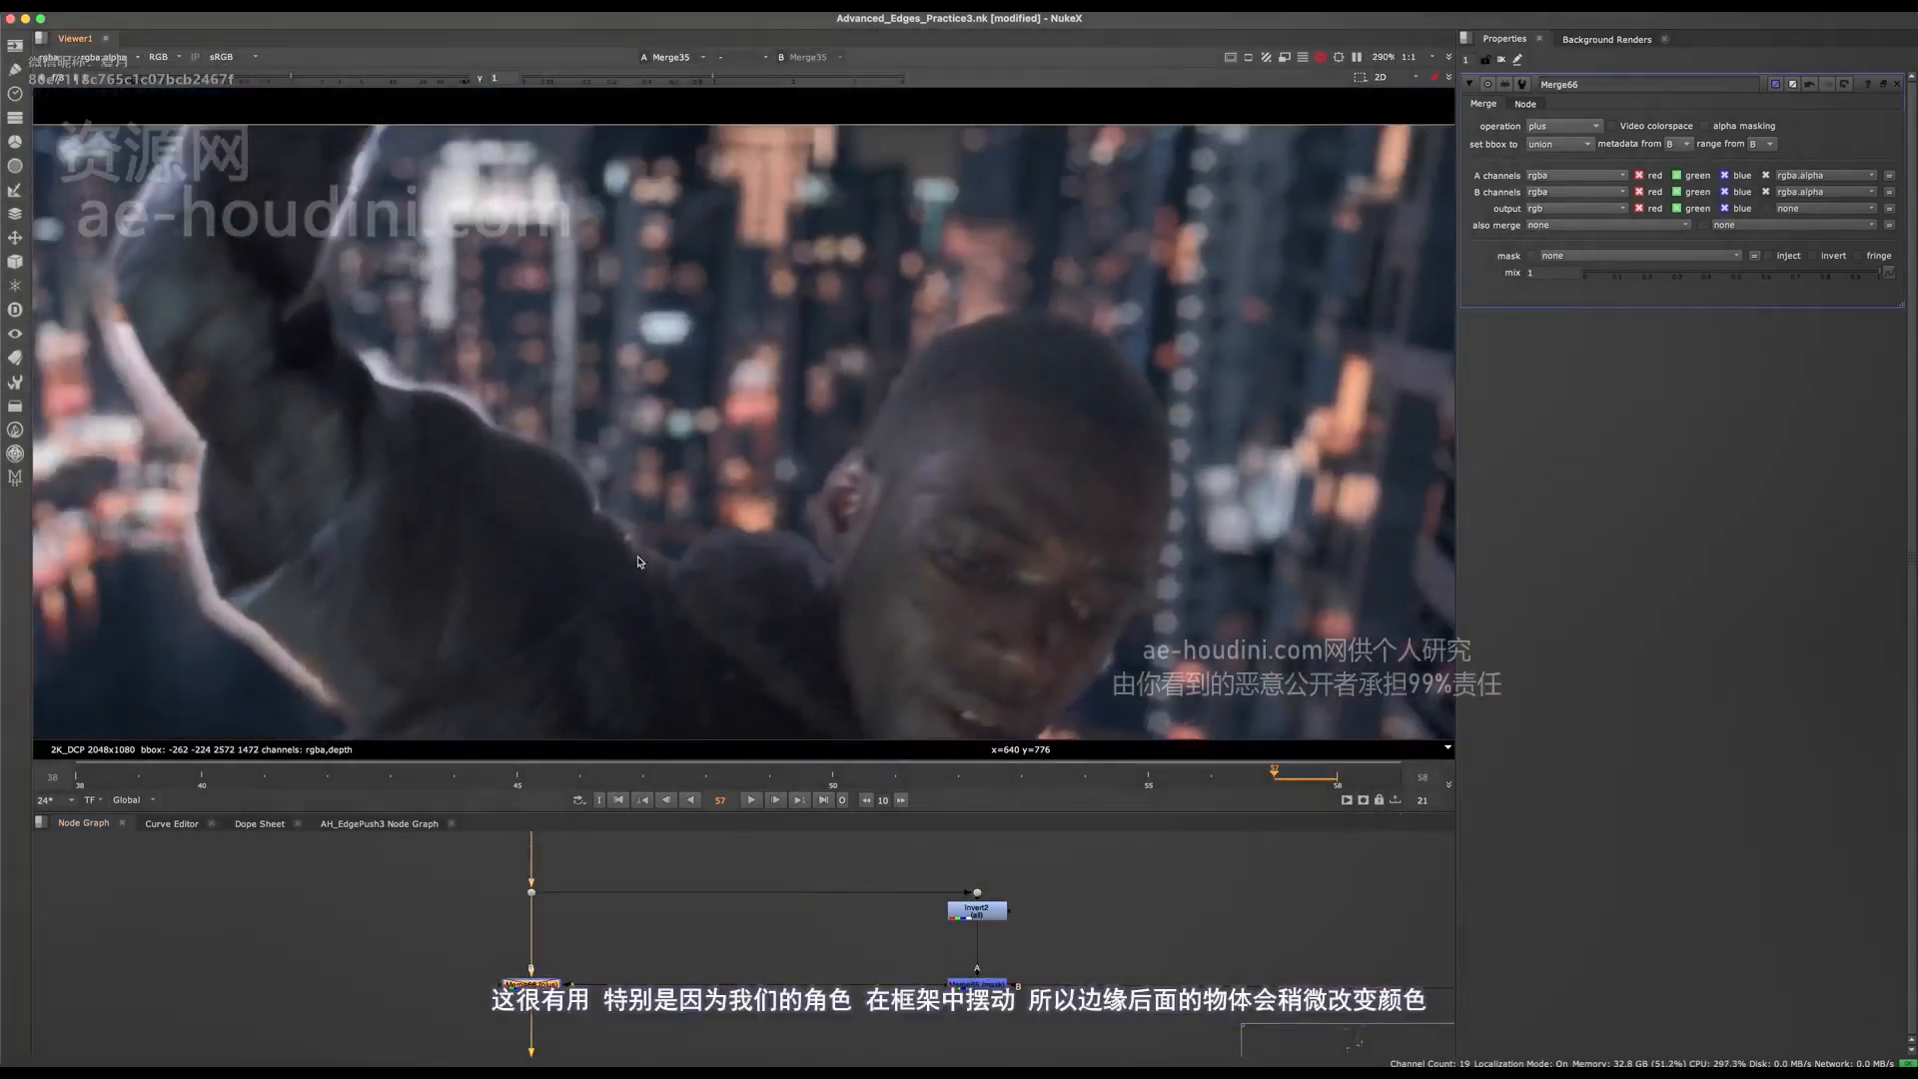
pyautogui.moveTo(500, 510); pyautogui.dragTo(877, 419, button='middle')
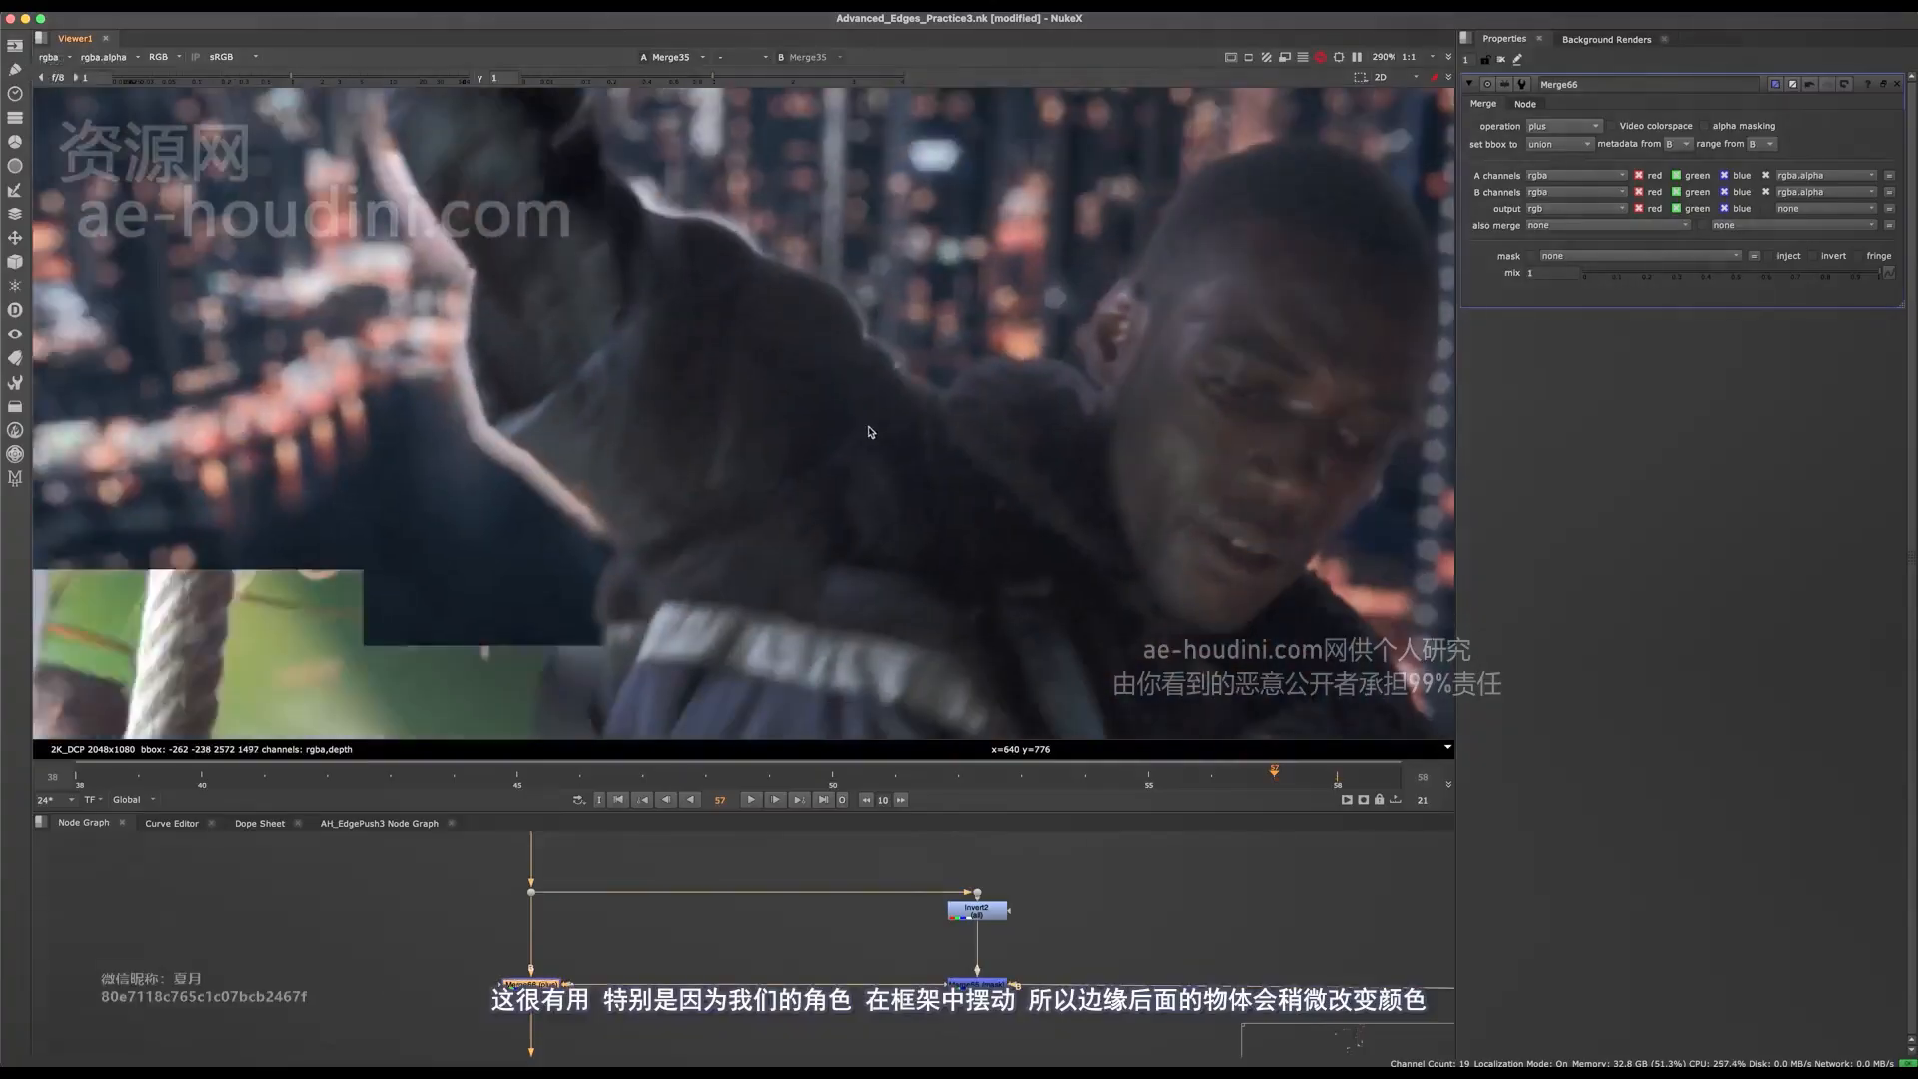
pyautogui.moveTo(751, 651); pyautogui.dragTo(706, 651, button='middle')
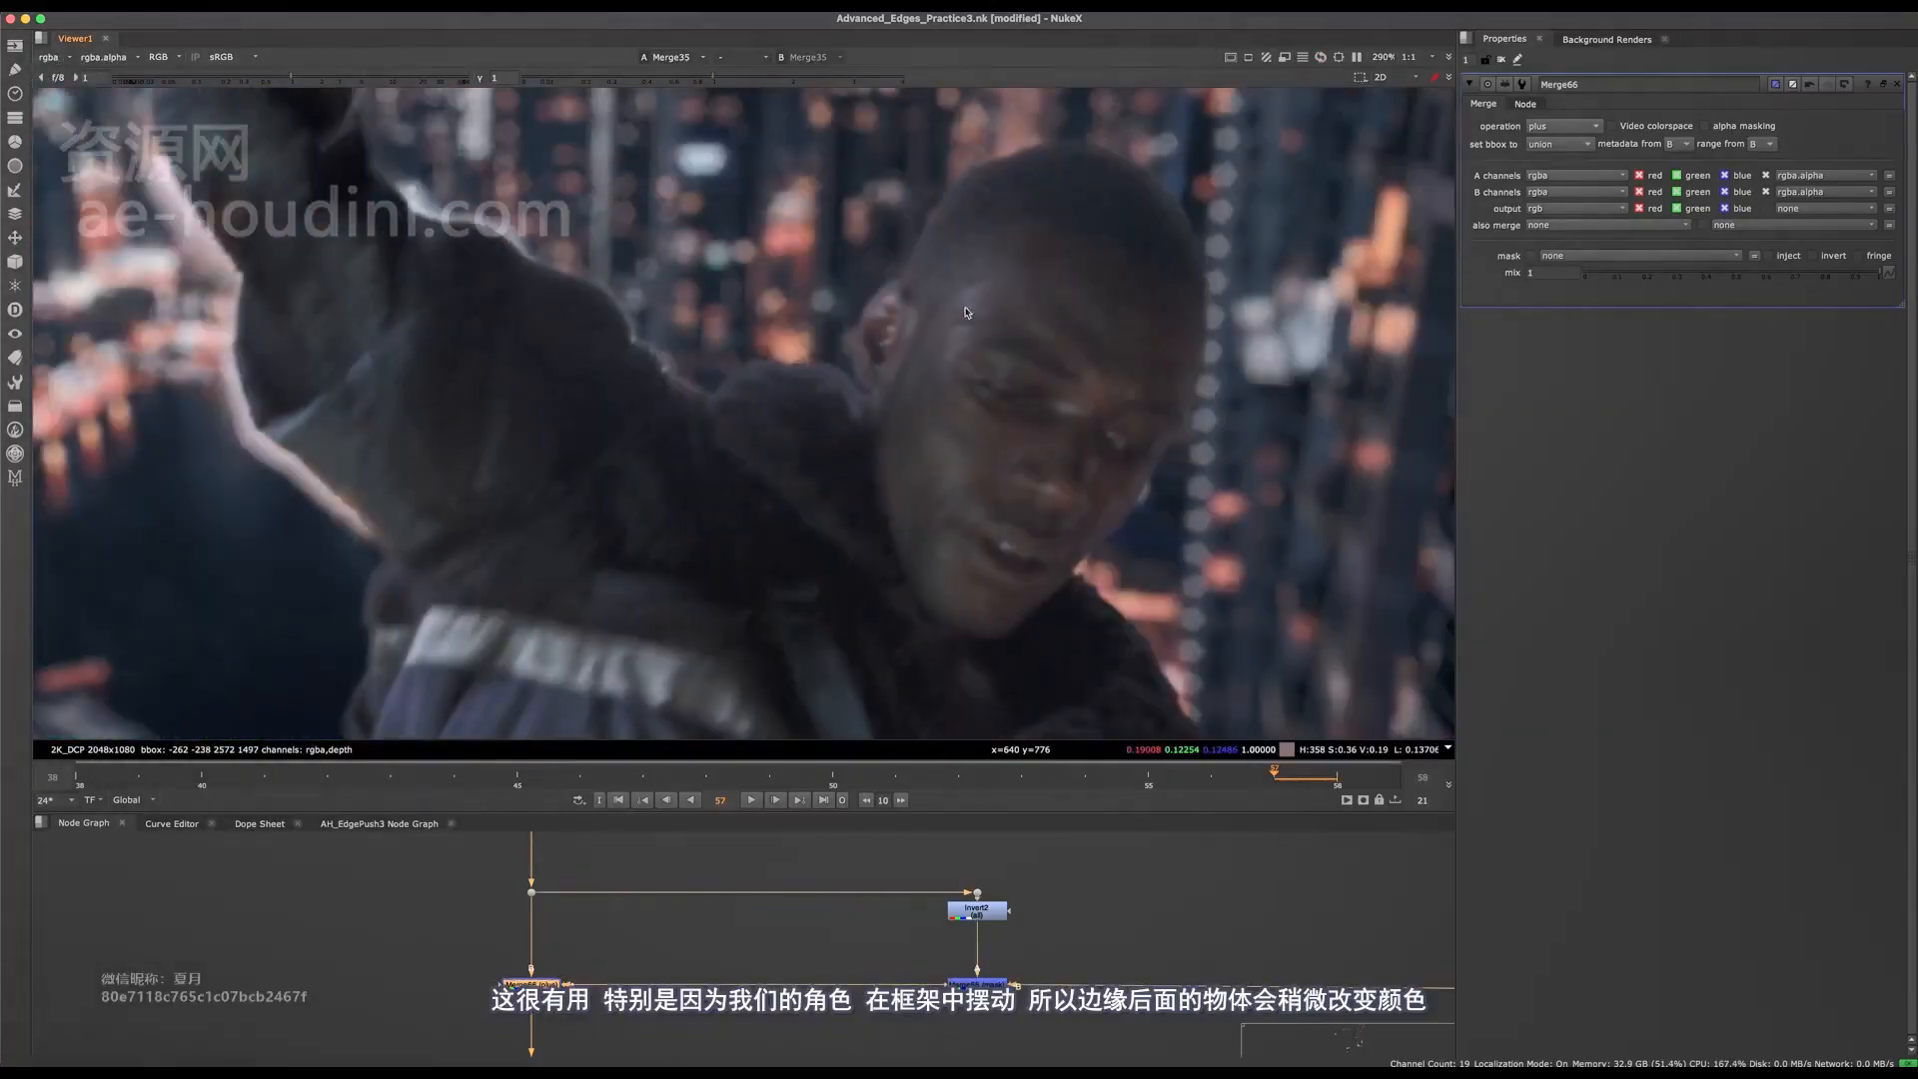
# - Compare the edge of the man's head in the Merge66 output with the masked background from Merge65
pyautogui.scroll(5, 929, 269)
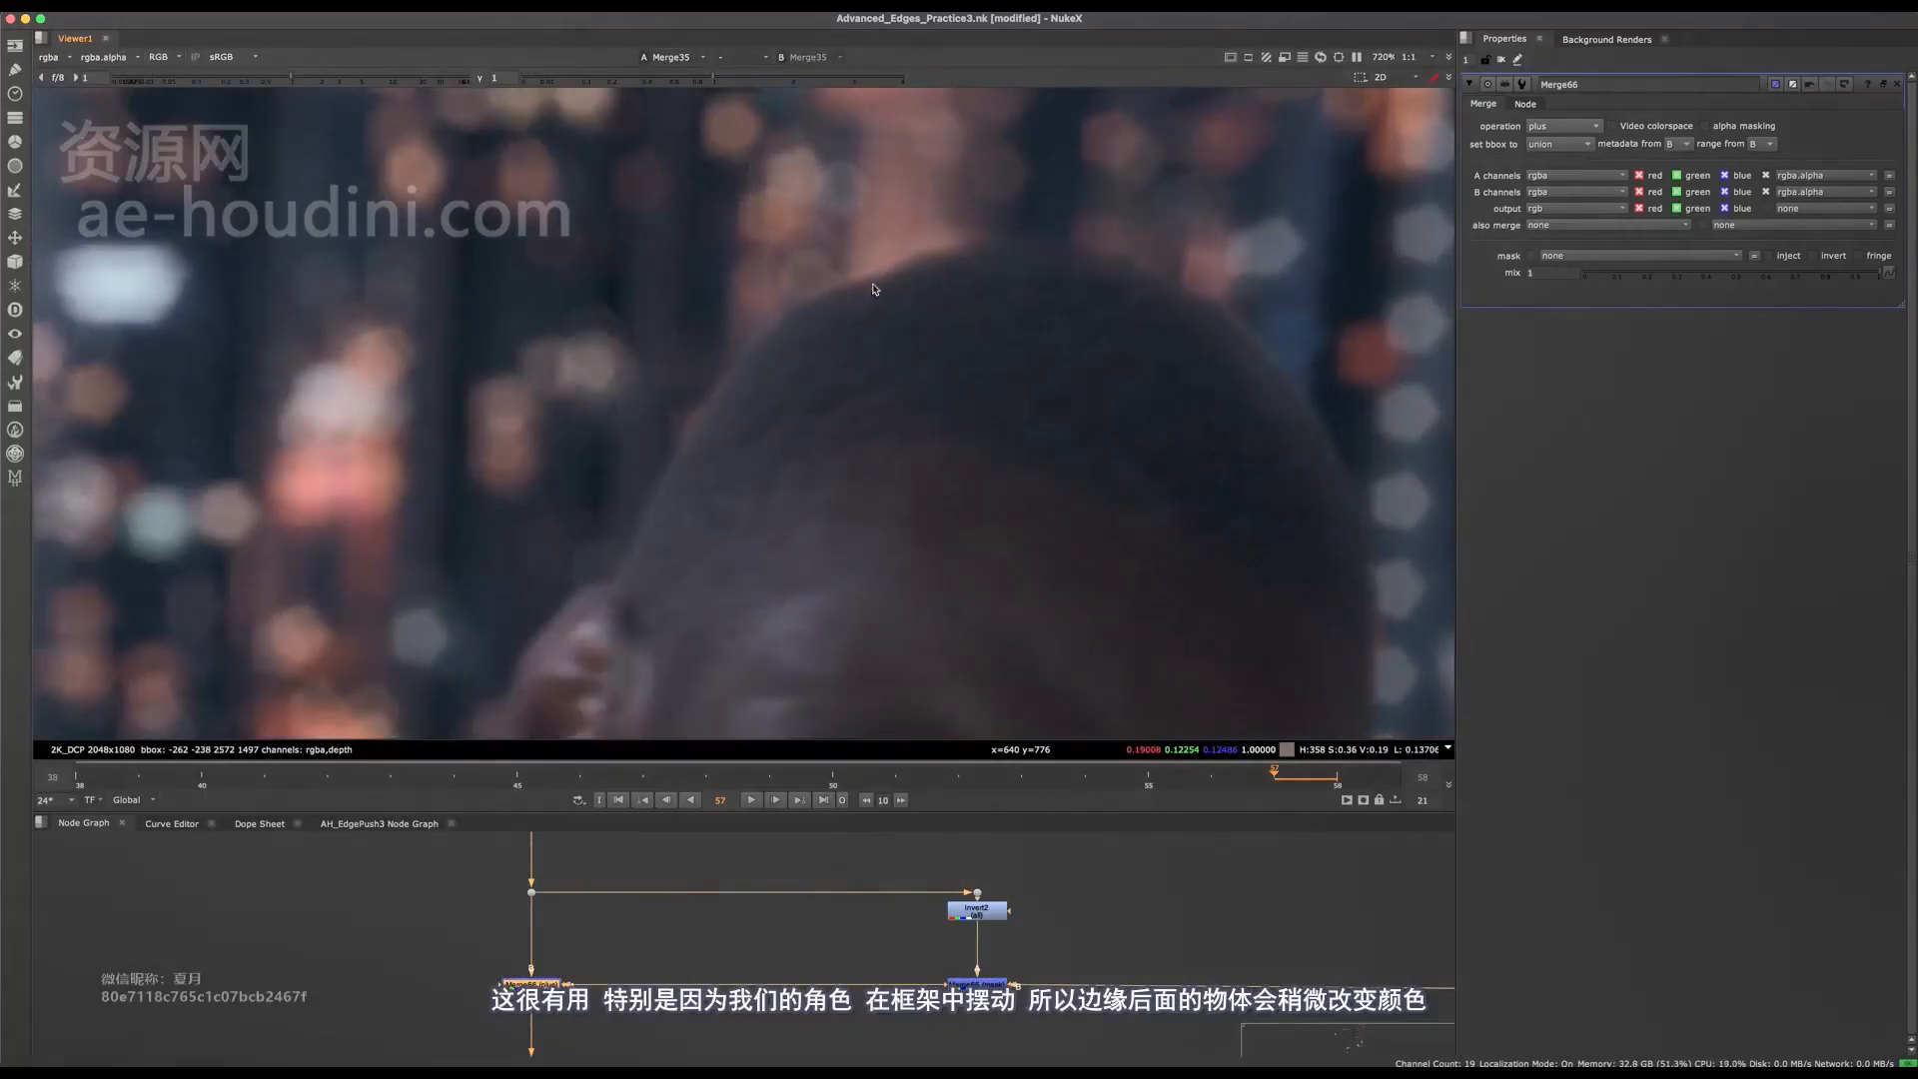
pyautogui.click(929, 908)
pyautogui.press('2')
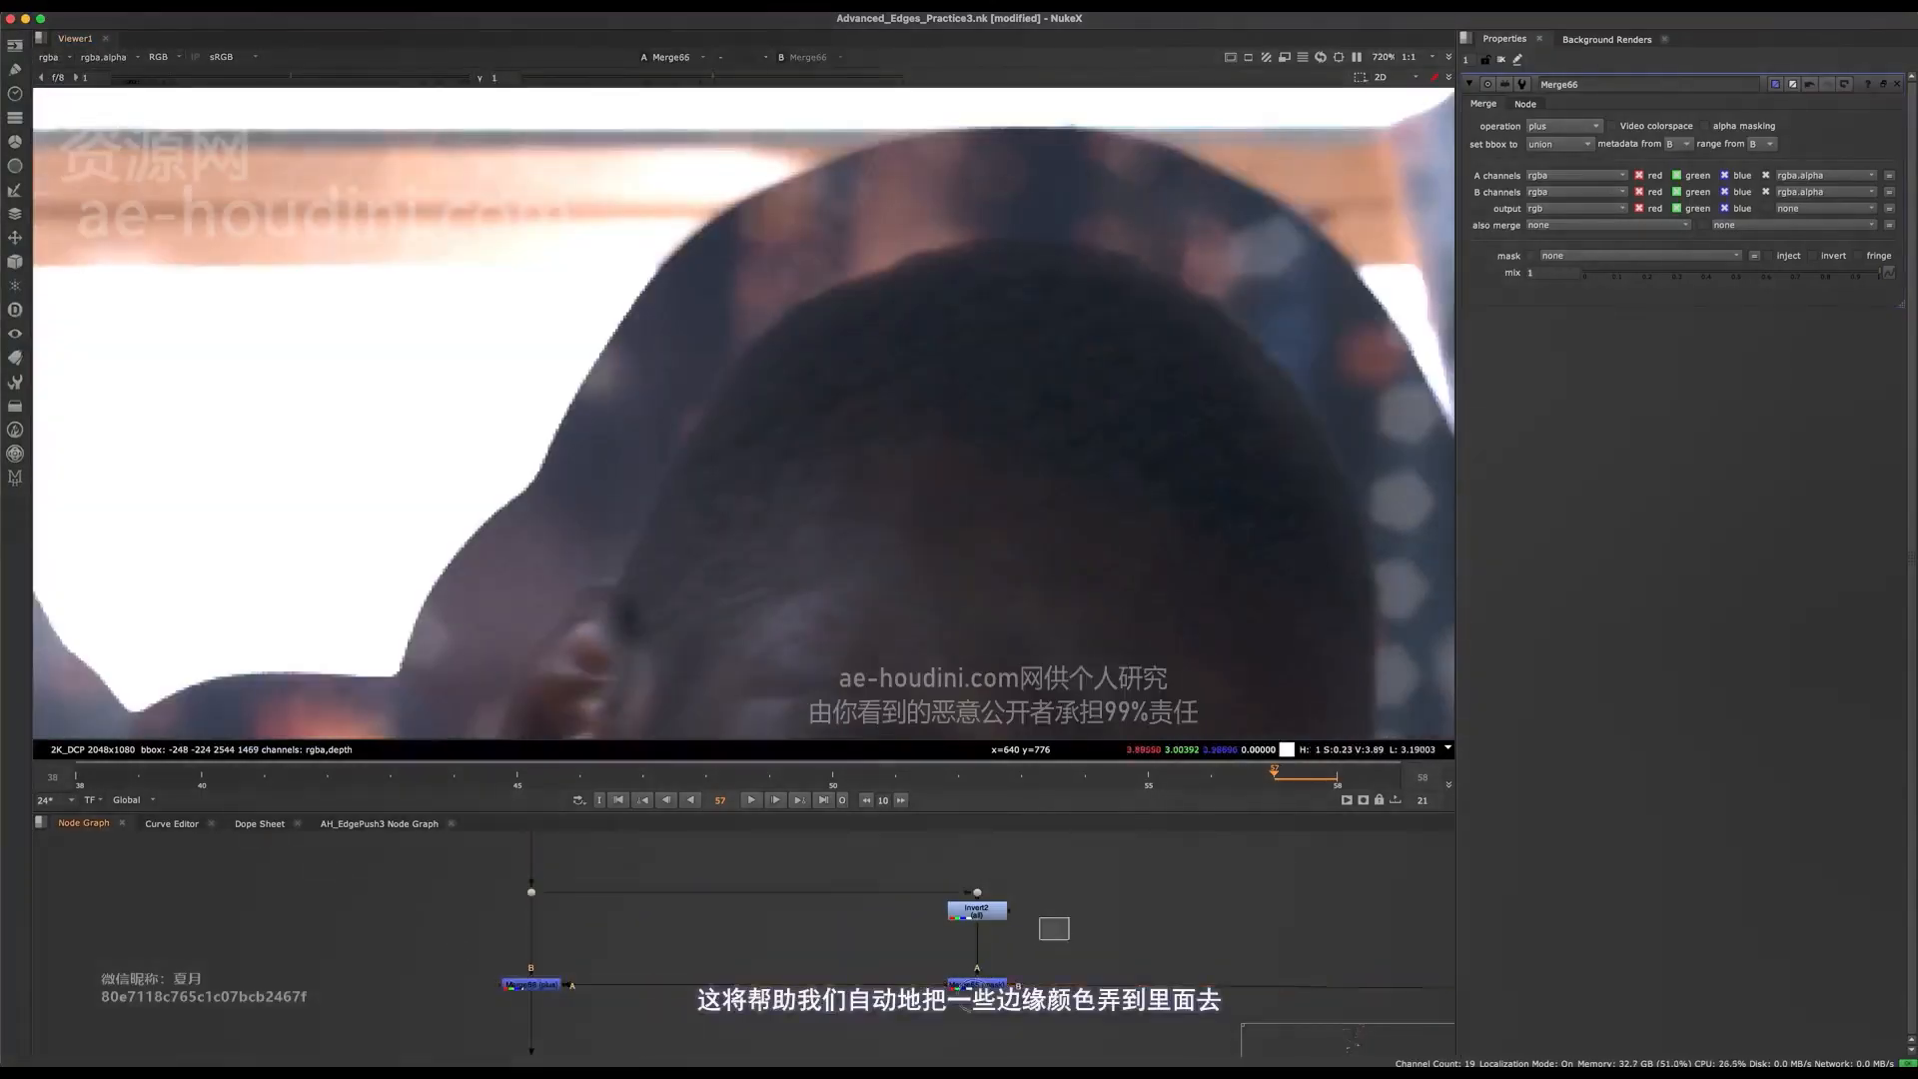
pyautogui.press('1')
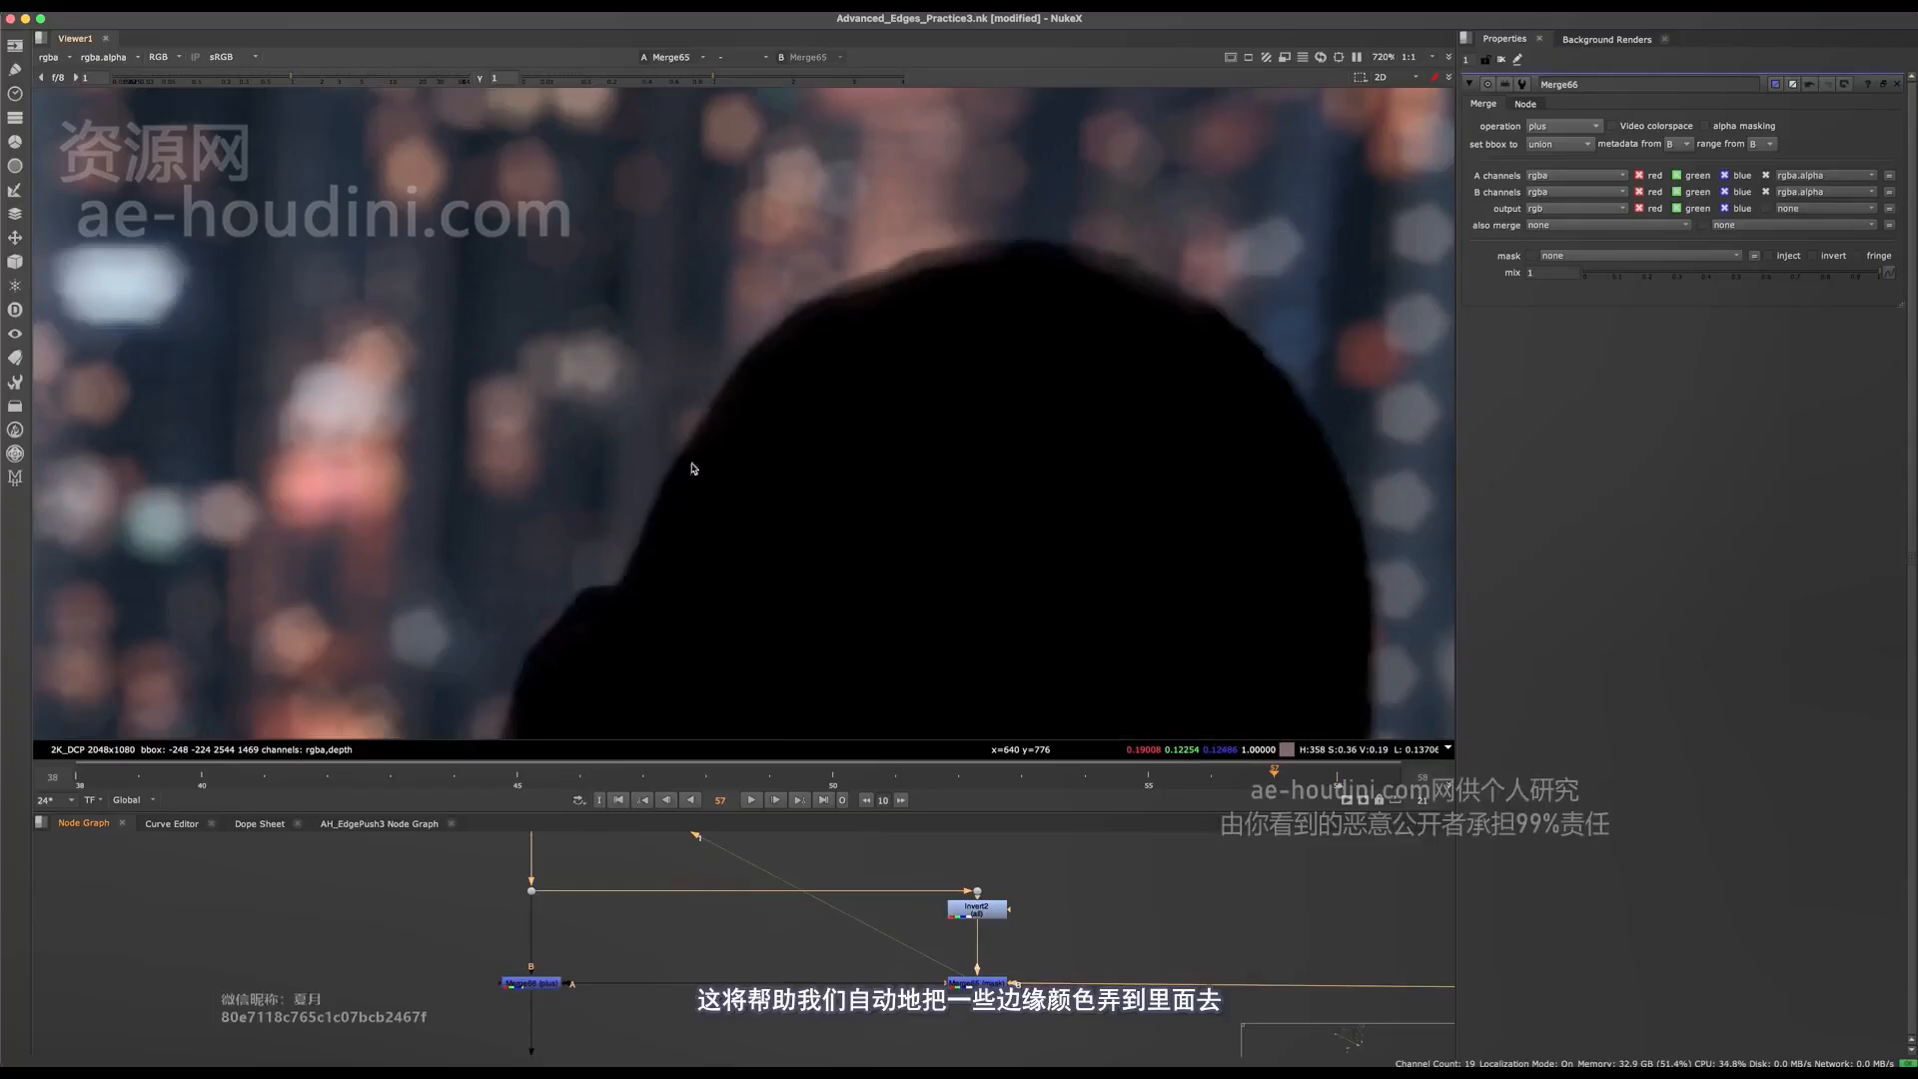
pyautogui.scroll(-5, 789, 500)
pyautogui.moveTo(849, 998); pyautogui.dragTo(654, 916, button='middle')
pyautogui.moveTo(800, 1005); pyautogui.dragTo(708, 1028, button='middle')
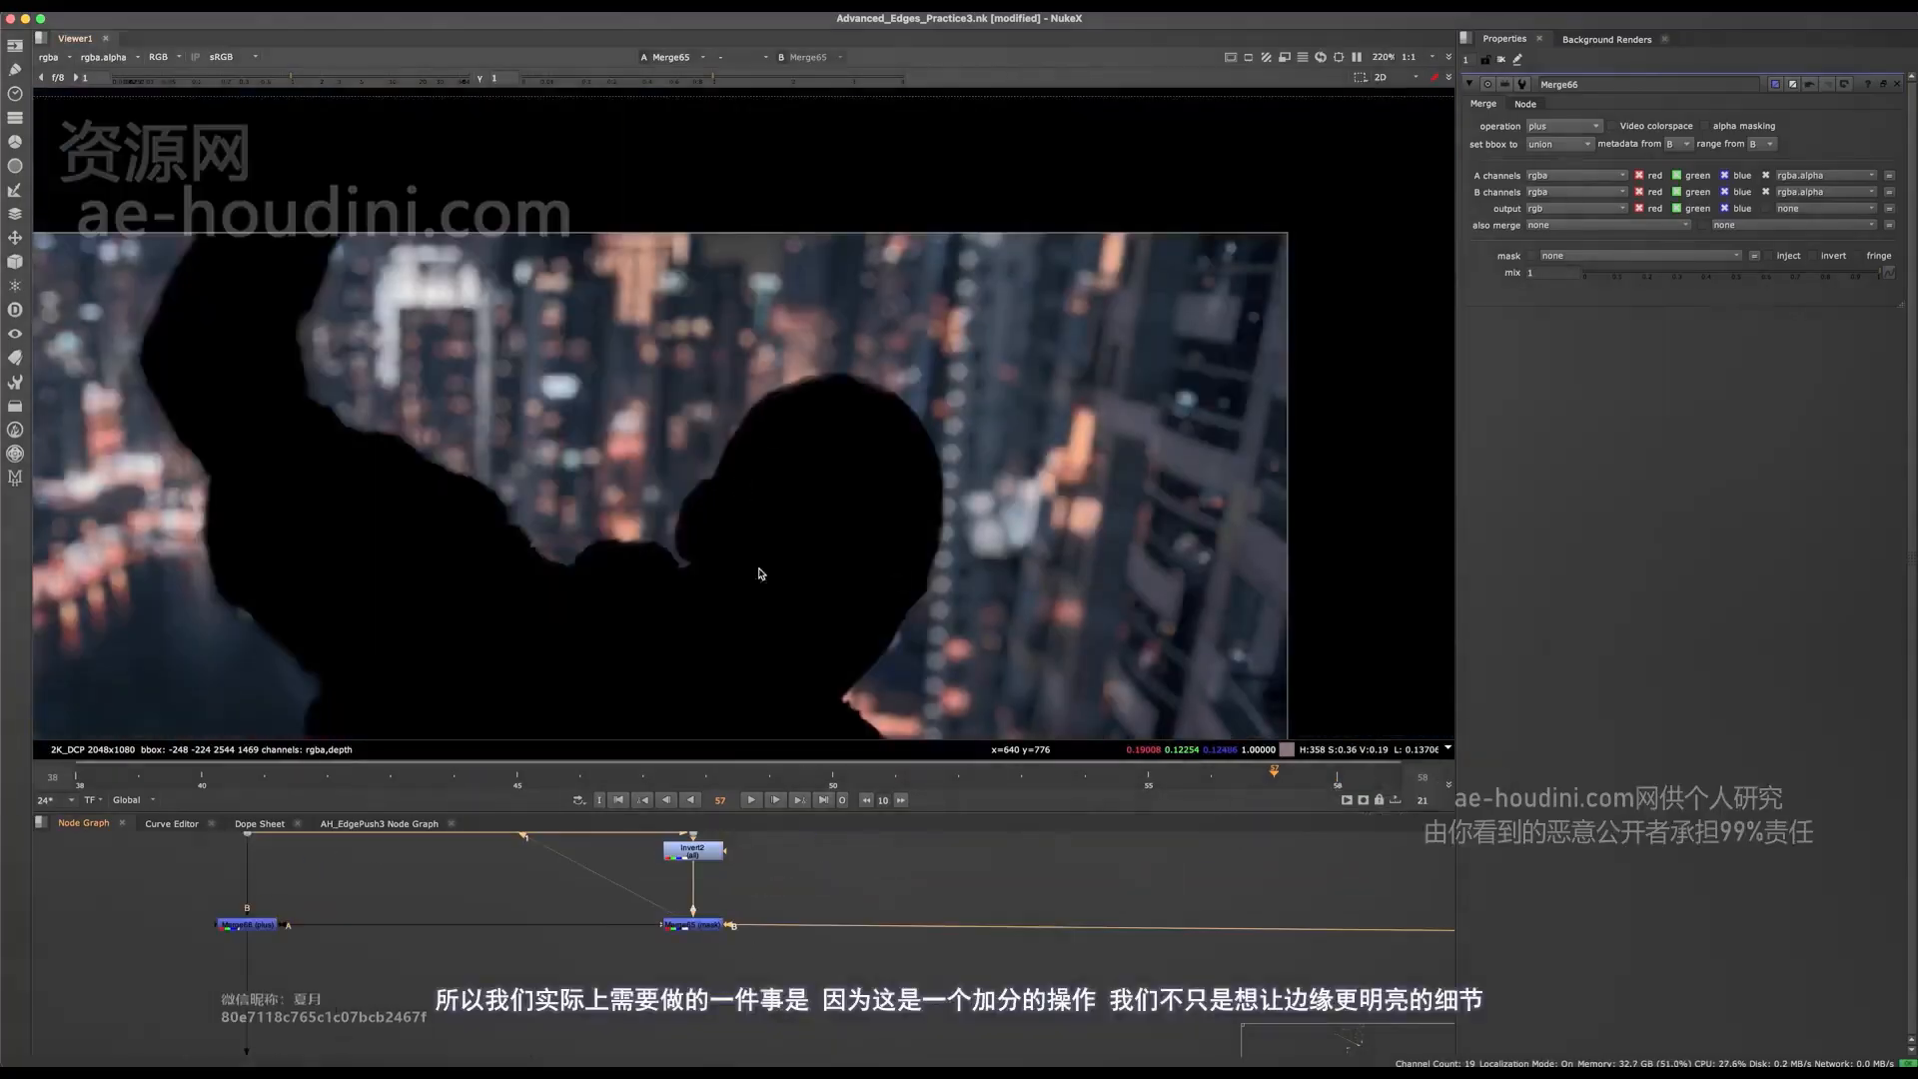
# - Examine the top of the head in Merge65 and Merge66, switching Merge66 off and on to compare the hair edge
pyautogui.moveTo(517, 970); pyautogui.dragTo(891, 945, button='middle')
pyautogui.scroll(3, 630, 914)
pyautogui.click(644, 888)
pyautogui.scroll(5, 667, 892)
pyautogui.moveTo(613, 935); pyautogui.dragTo(649, 1000, button='middle')
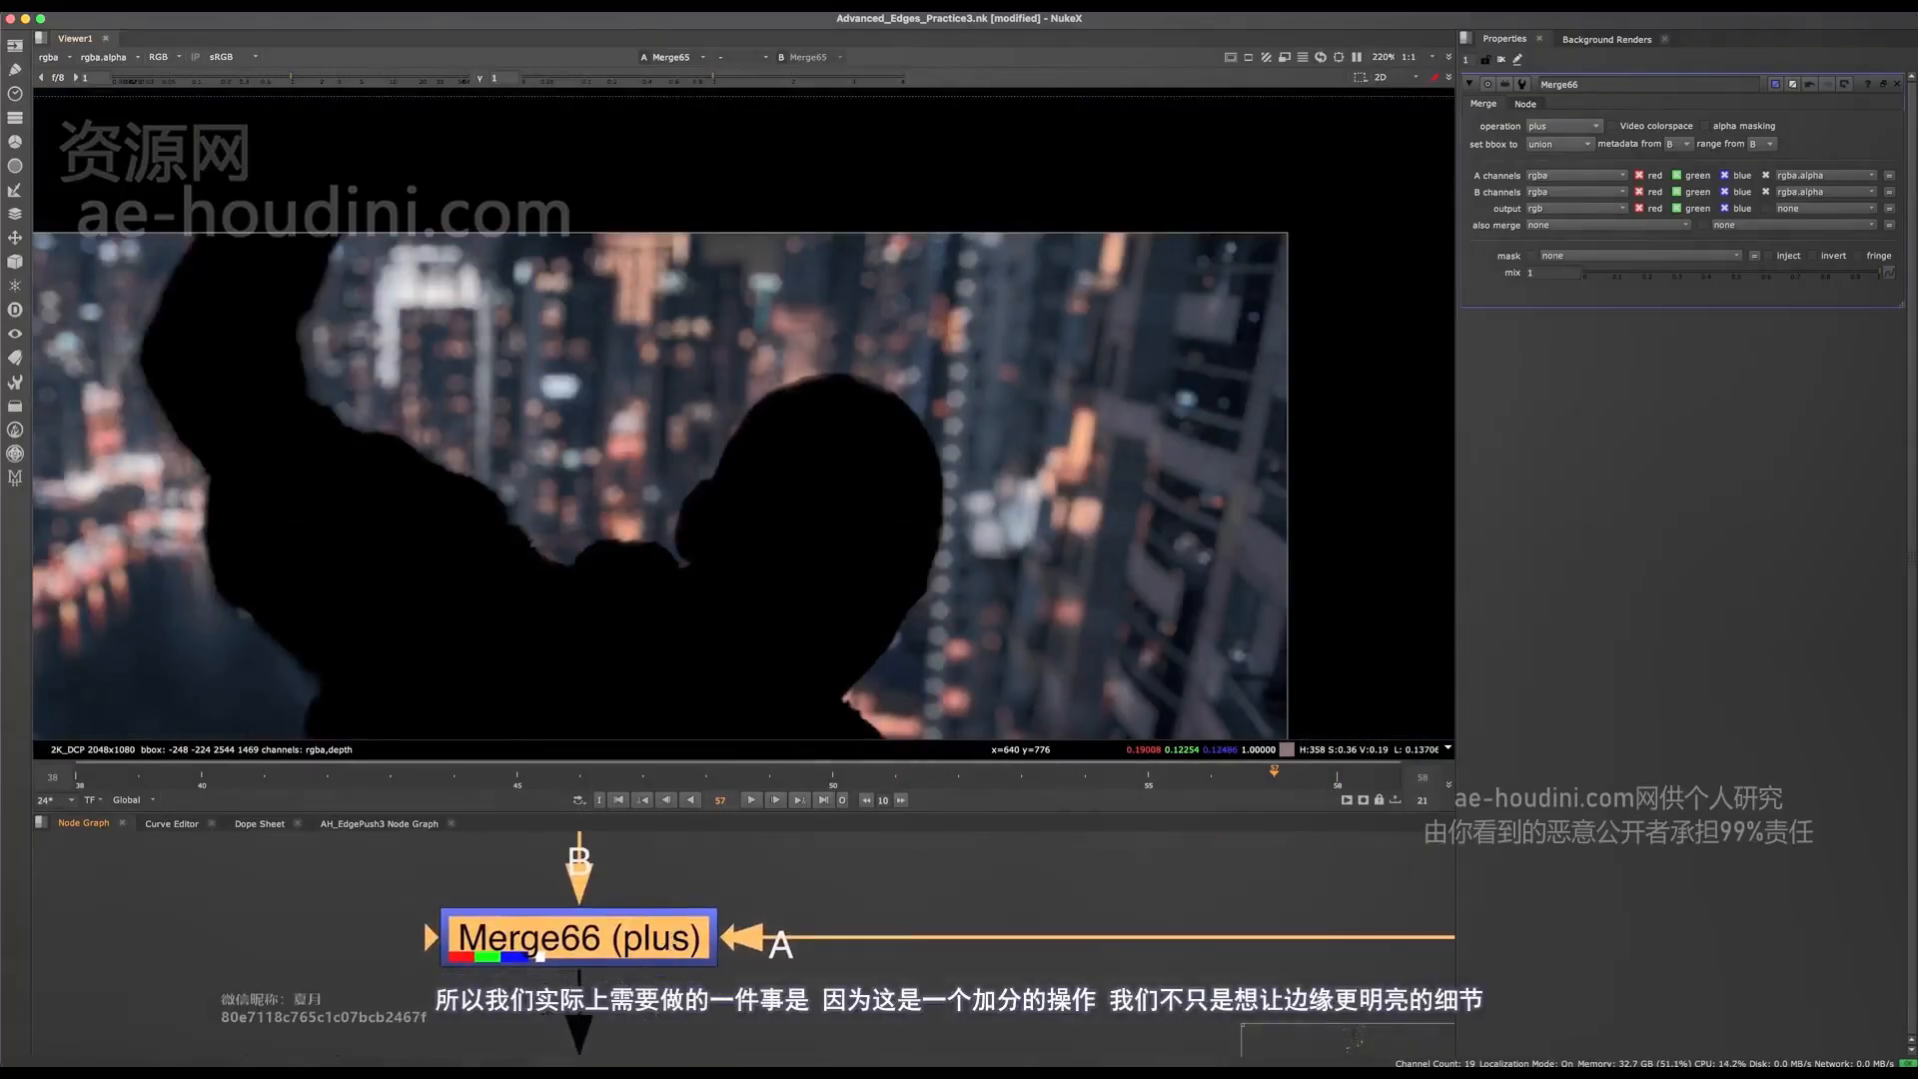
pyautogui.scroll(10, 717, 520)
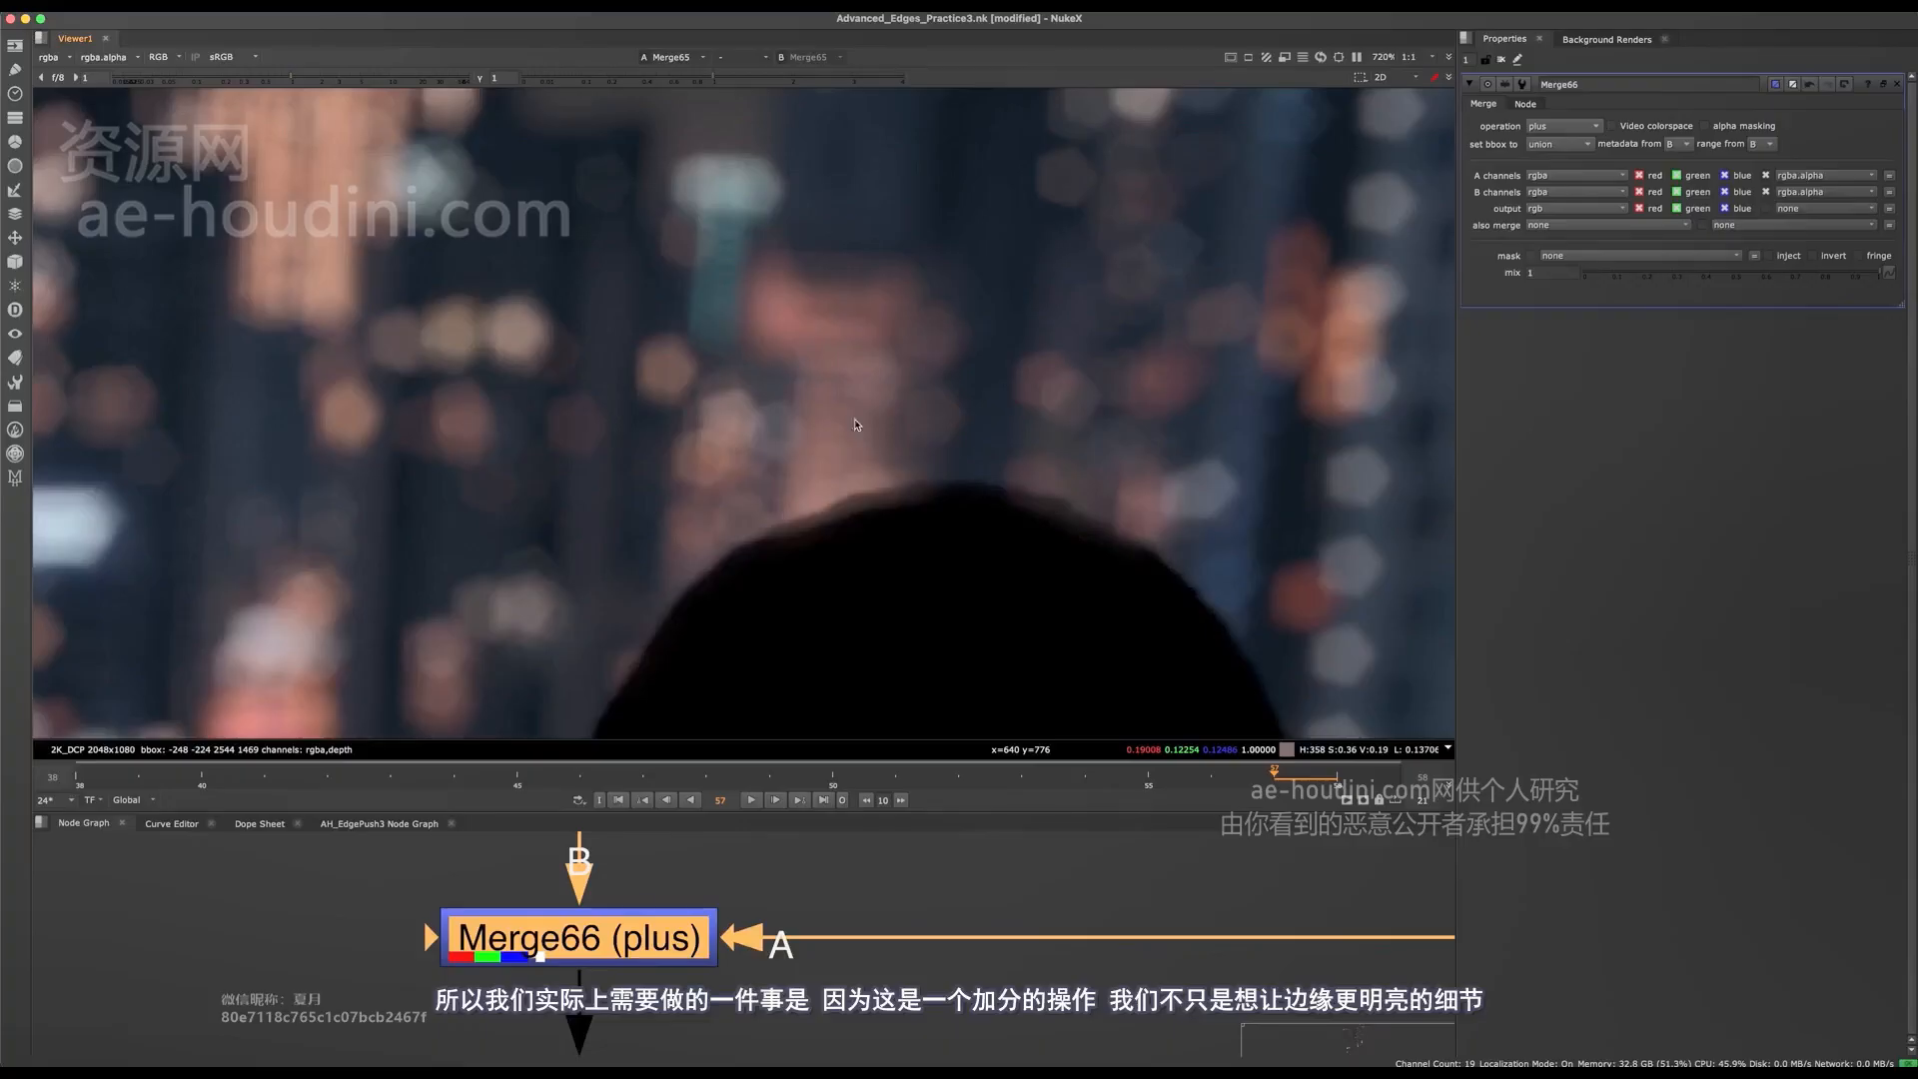
pyautogui.moveTo(853, 500); pyautogui.dragTo(869, 424, button='middle')
pyautogui.press('1')
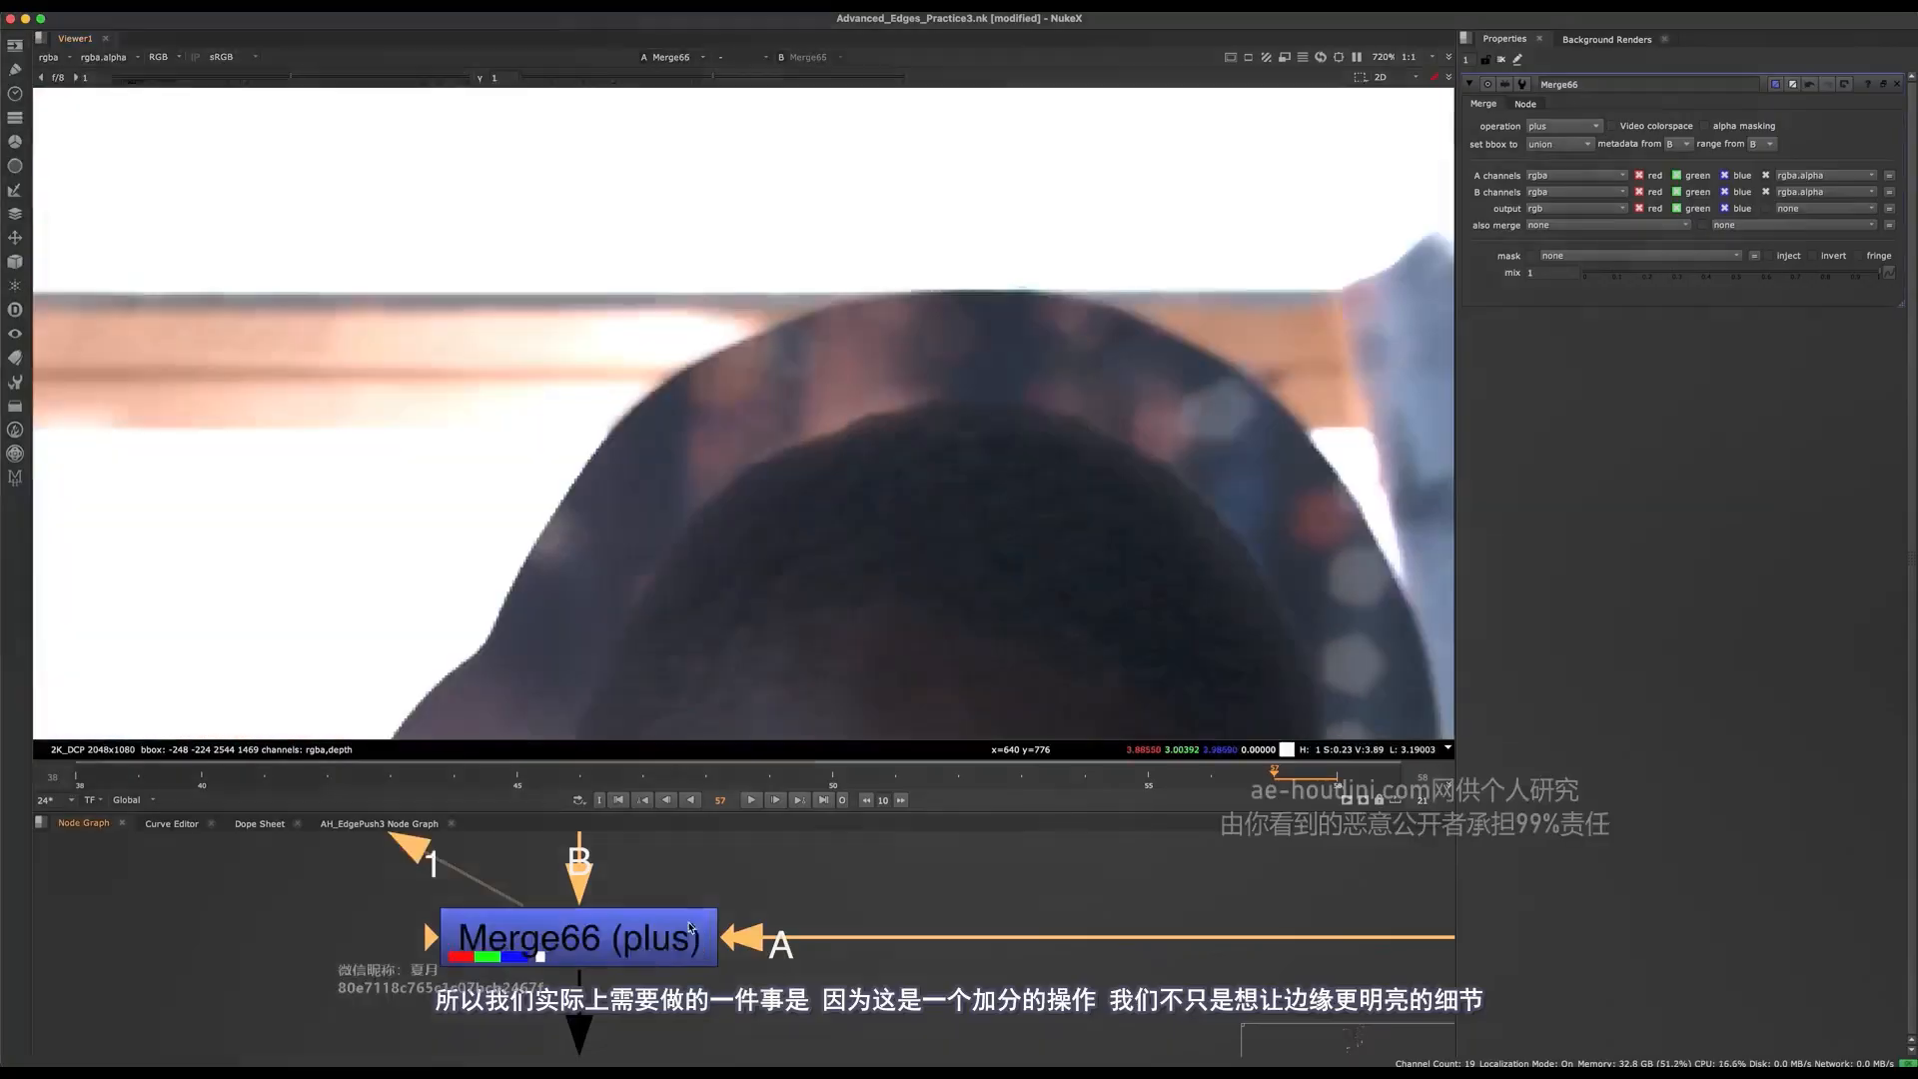
pyautogui.press('2')
pyautogui.press('1')
pyautogui.scroll(1, 884, 400)
pyautogui.press('2')
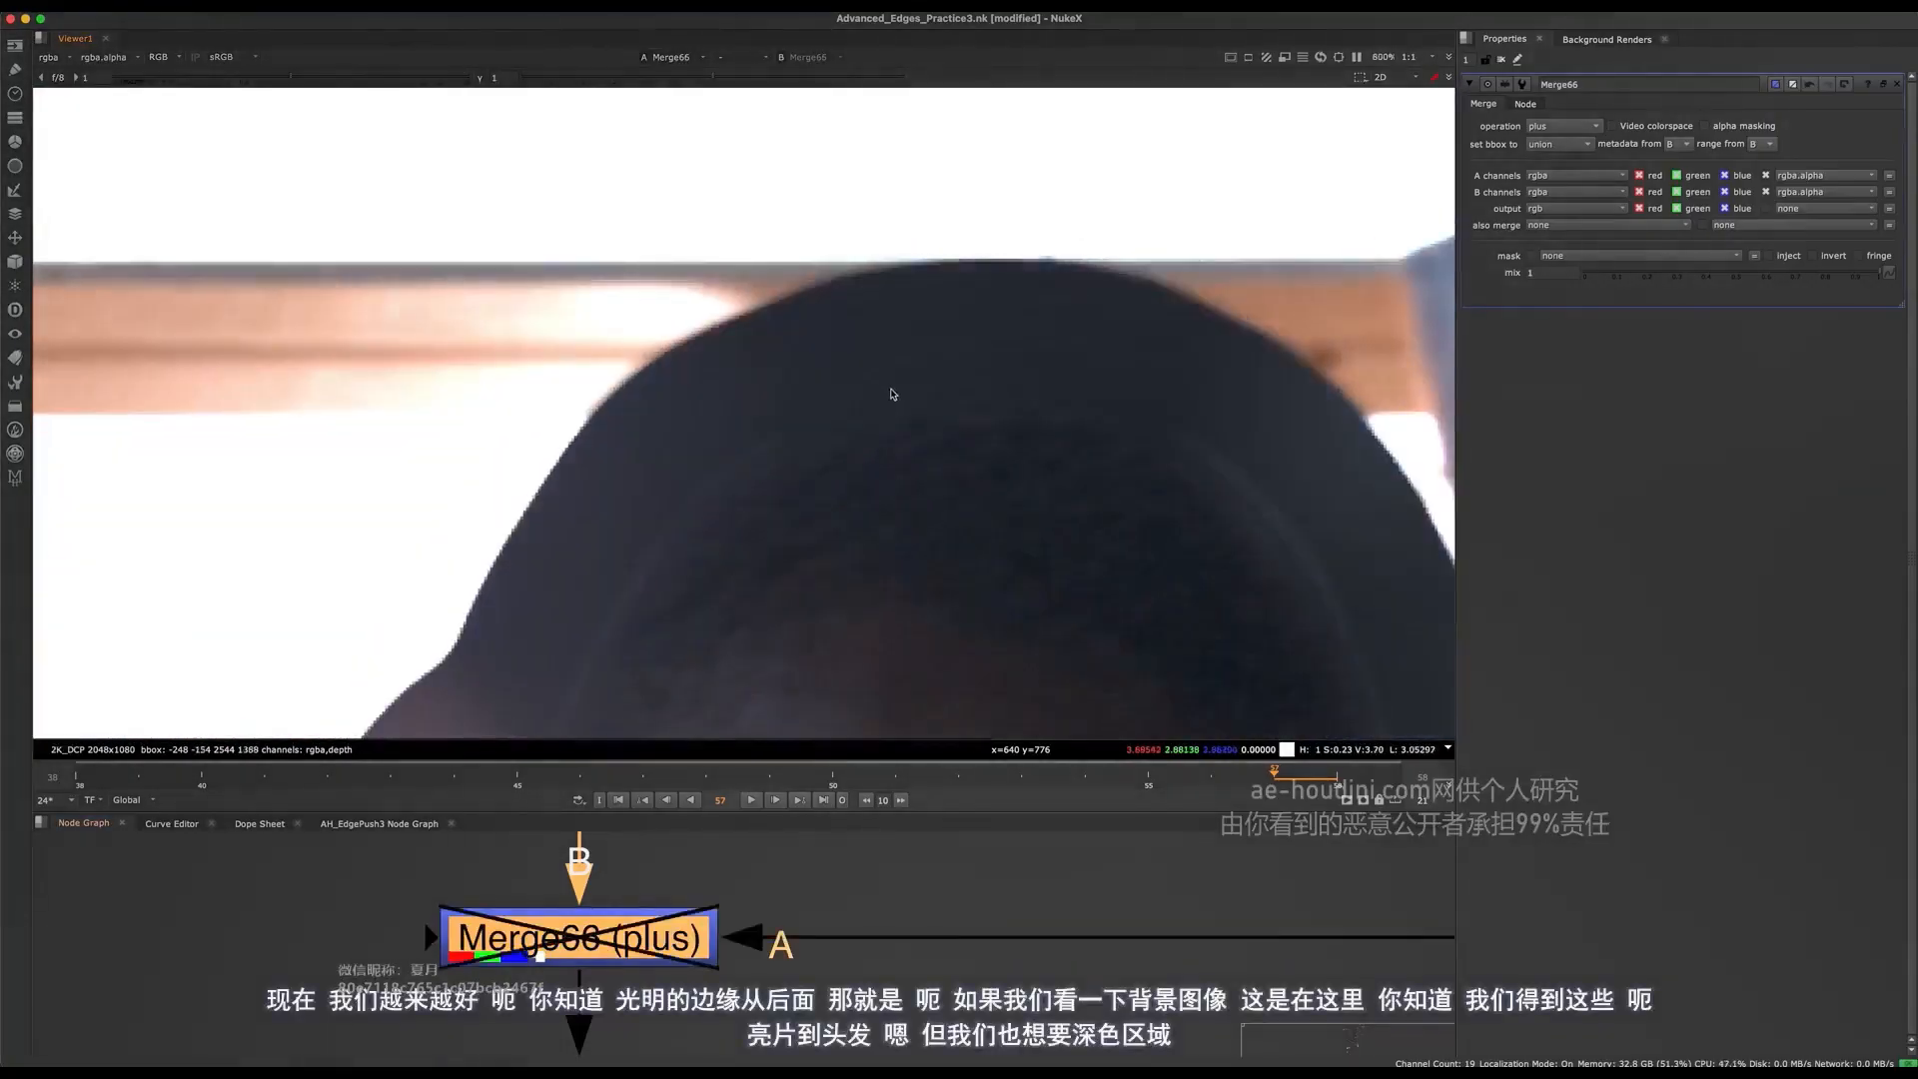
pyautogui.press('1')
pyautogui.press('2')
pyautogui.press('1')
pyautogui.press('d')
pyautogui.press('d')
# - Compare the unmasked background at Dot113 with the Merge66 output above the man's head
pyautogui.scroll(-10, 608, 982)
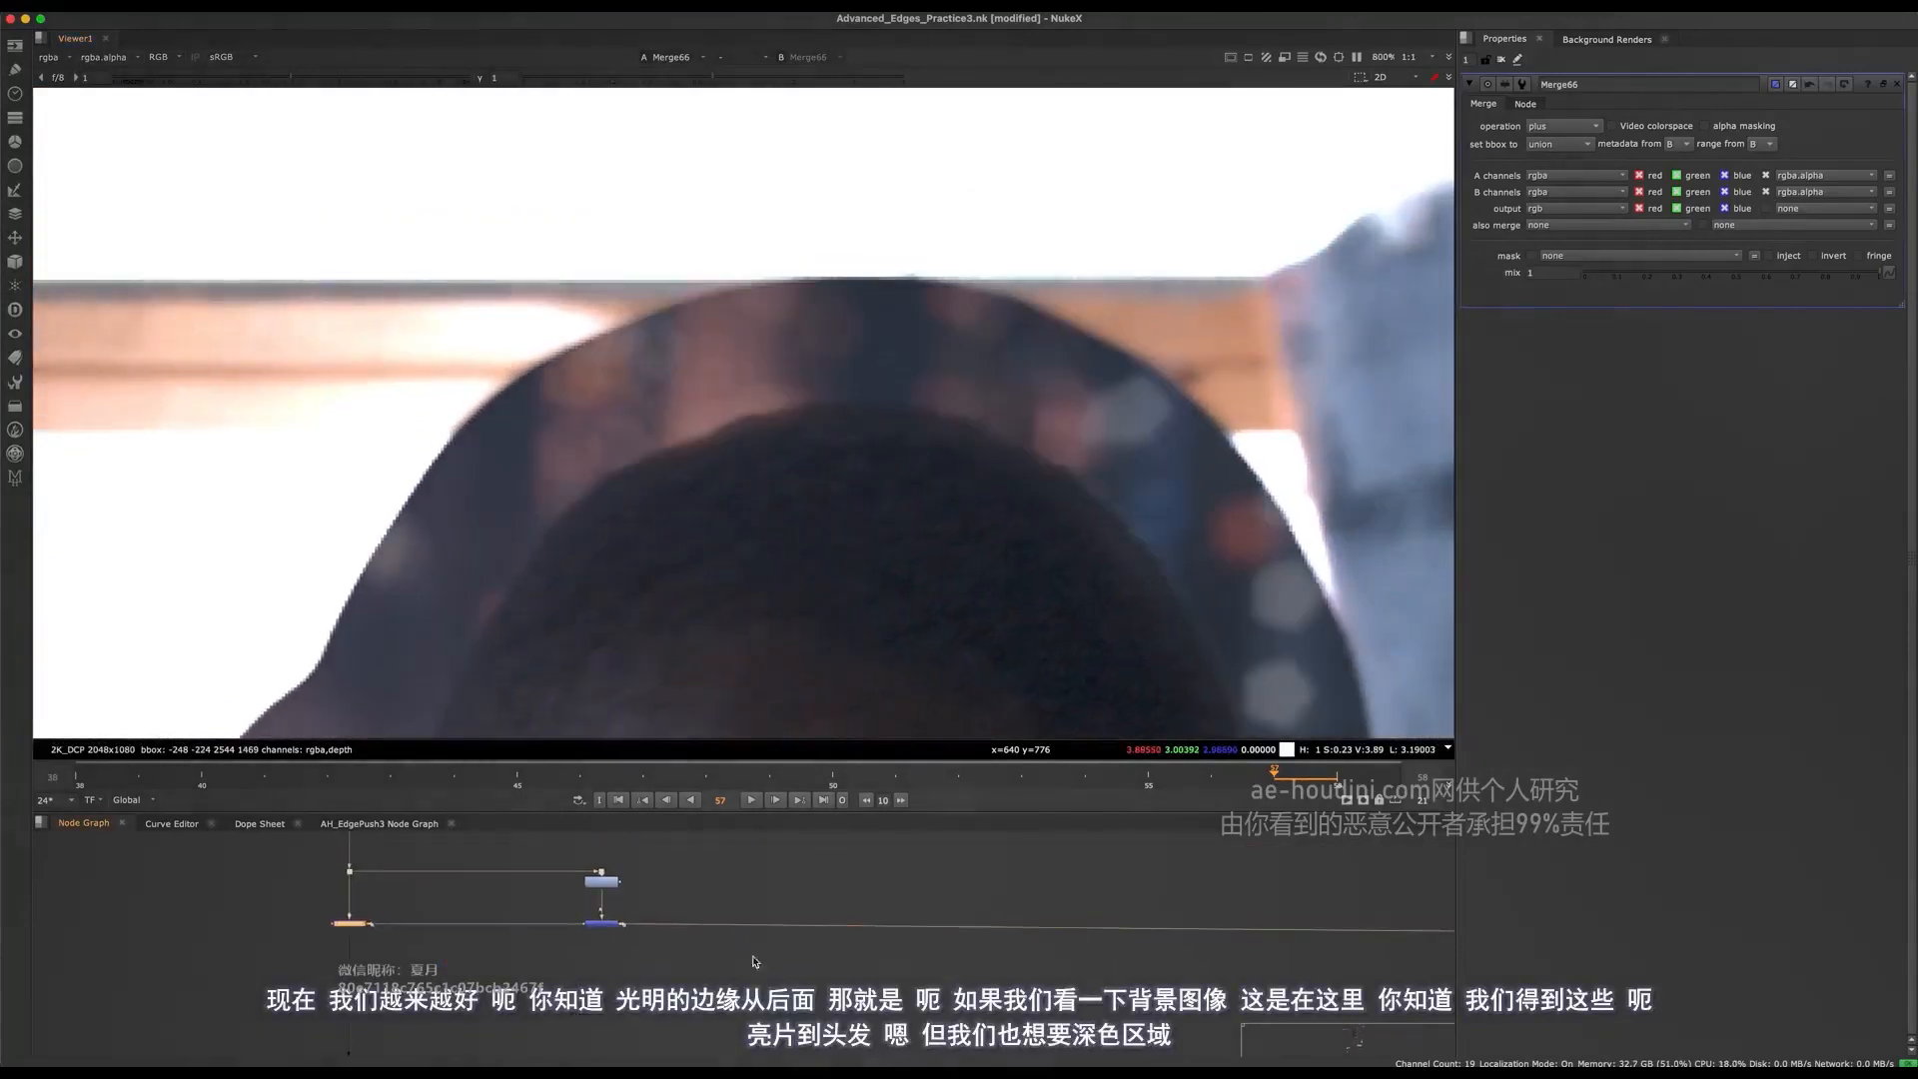
pyautogui.scroll(4, 609, 982)
pyautogui.moveTo(1009, 856); pyautogui.dragTo(783, 944, button='middle')
pyautogui.scroll(-2, 689, 856)
pyautogui.click(782, 941)
pyautogui.press('1')
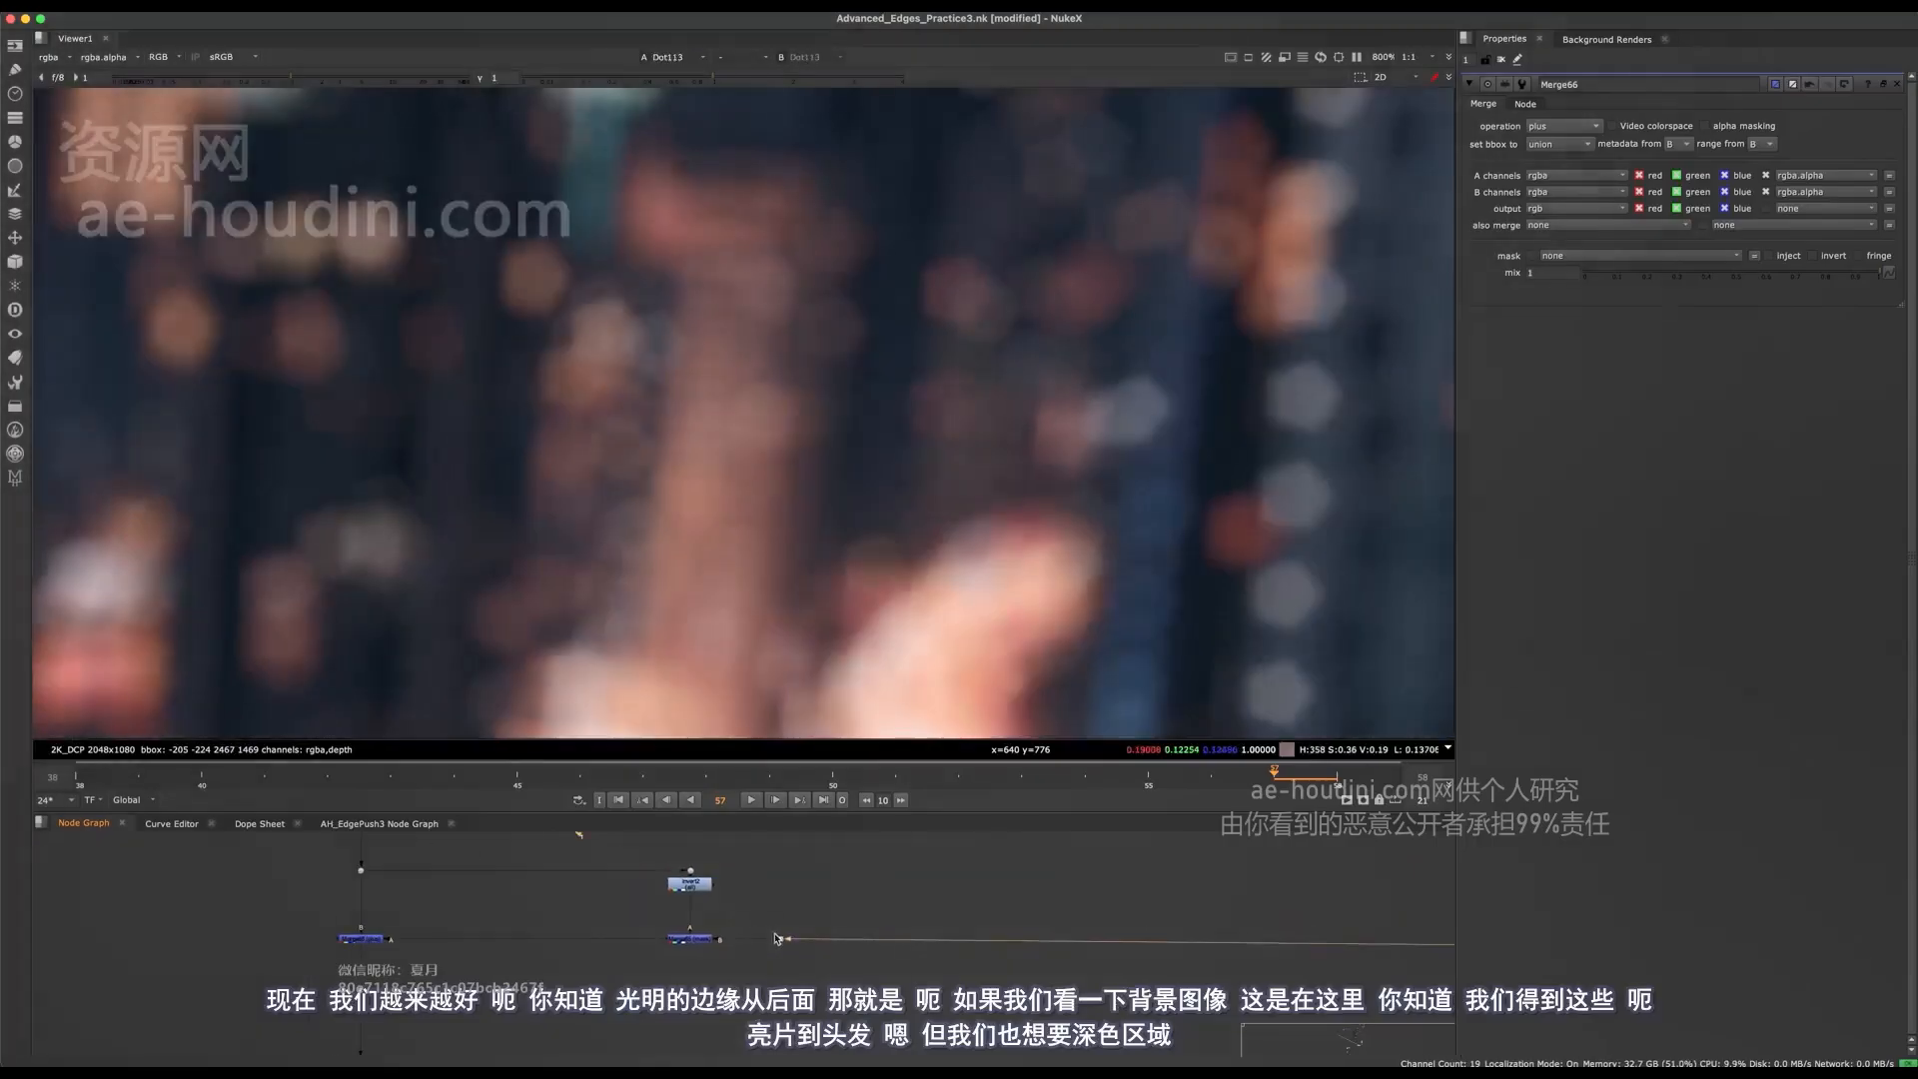
pyautogui.press('1')
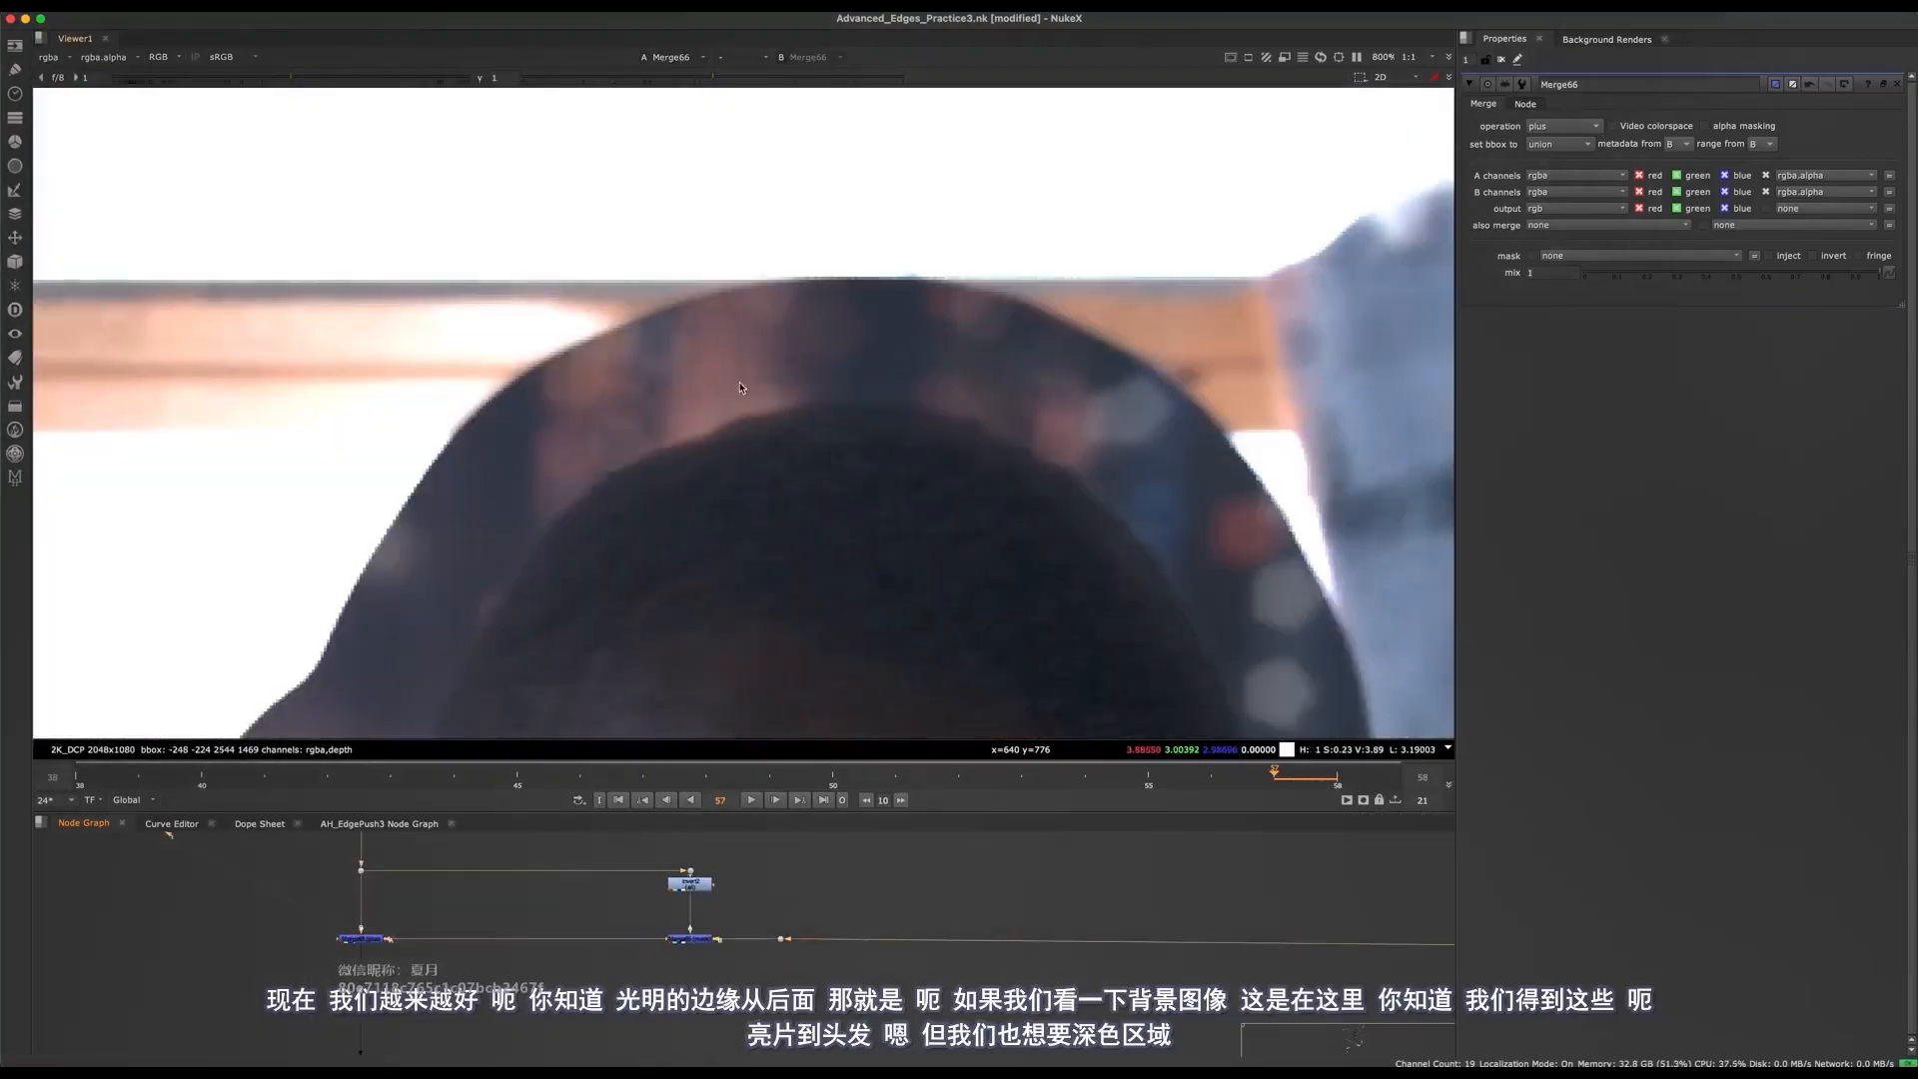
pyautogui.scroll(3, 705, 937)
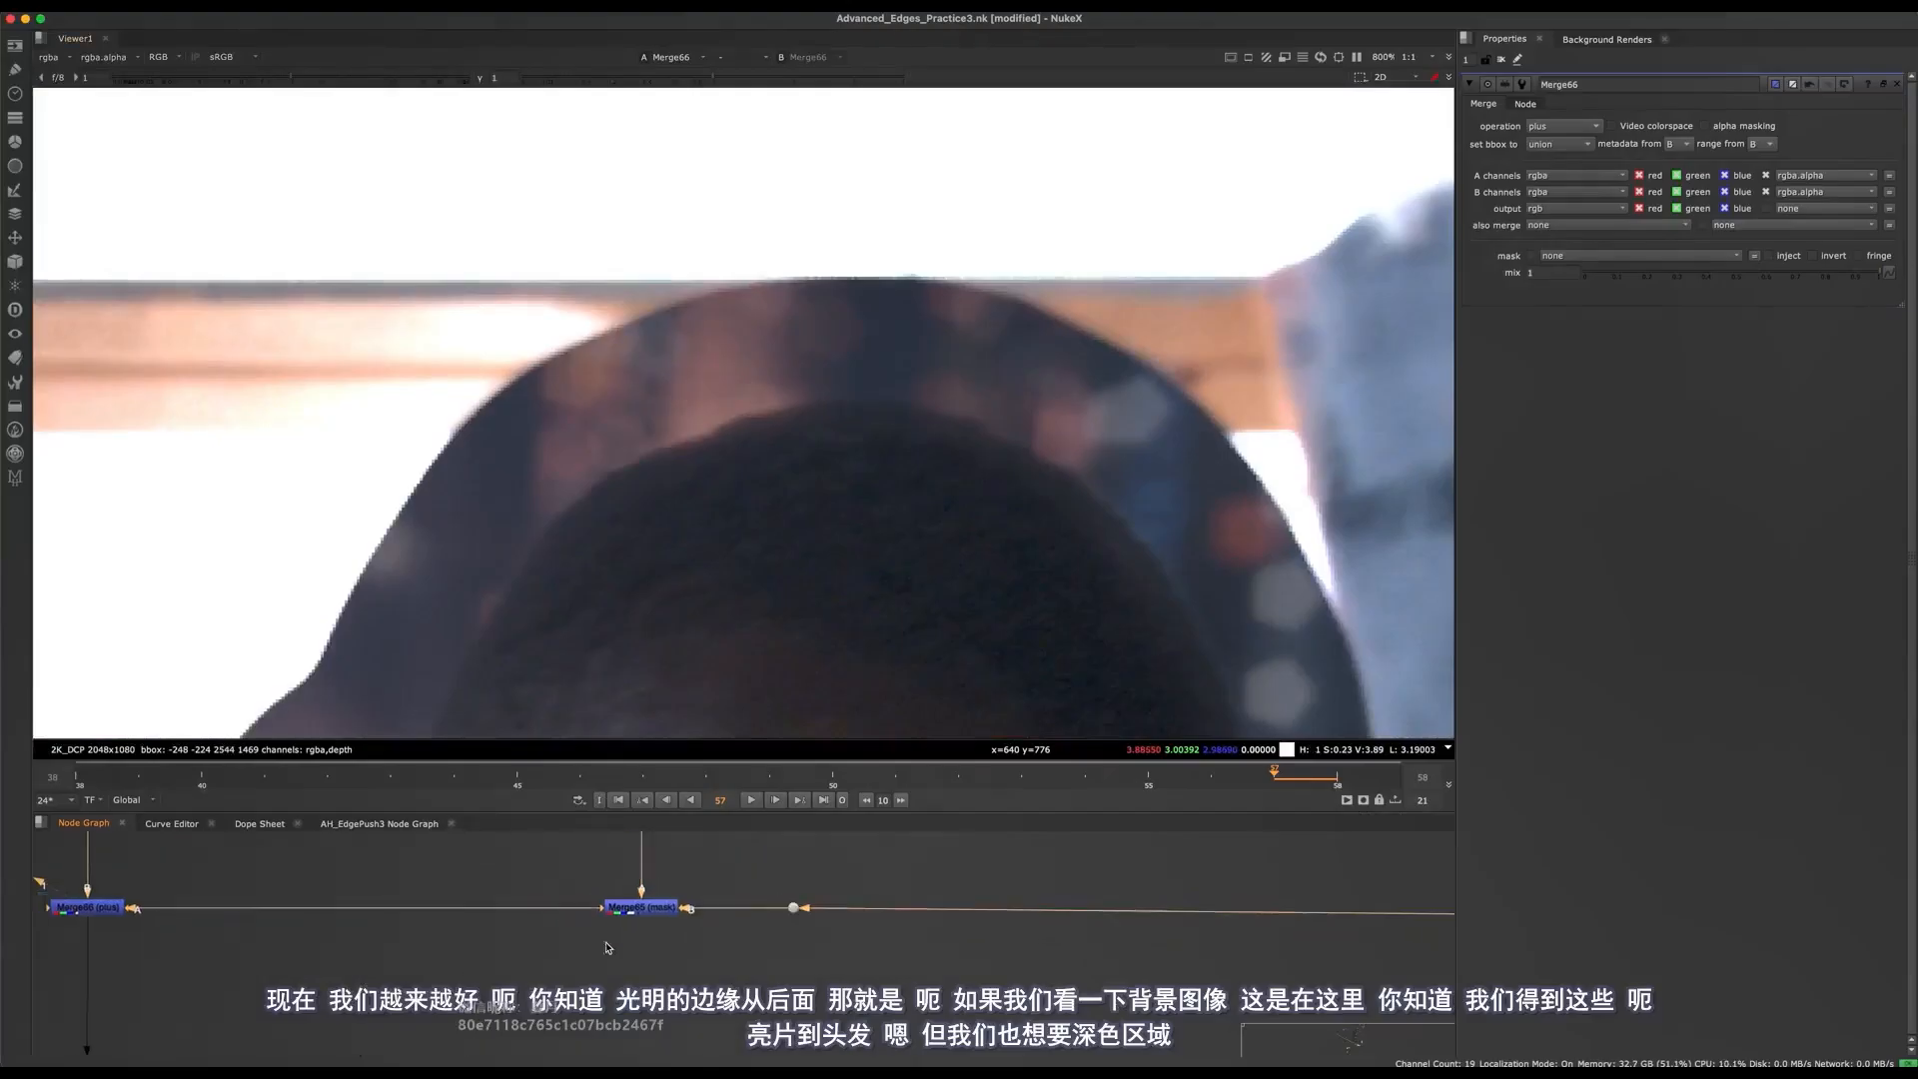
# - Inspect the Merge66 colours around the jacket, collar and ear, and compare them with the background at Dot113
pyautogui.moveTo(563, 928); pyautogui.dragTo(708, 965, button='middle')
pyautogui.scroll(-6, 523, 555)
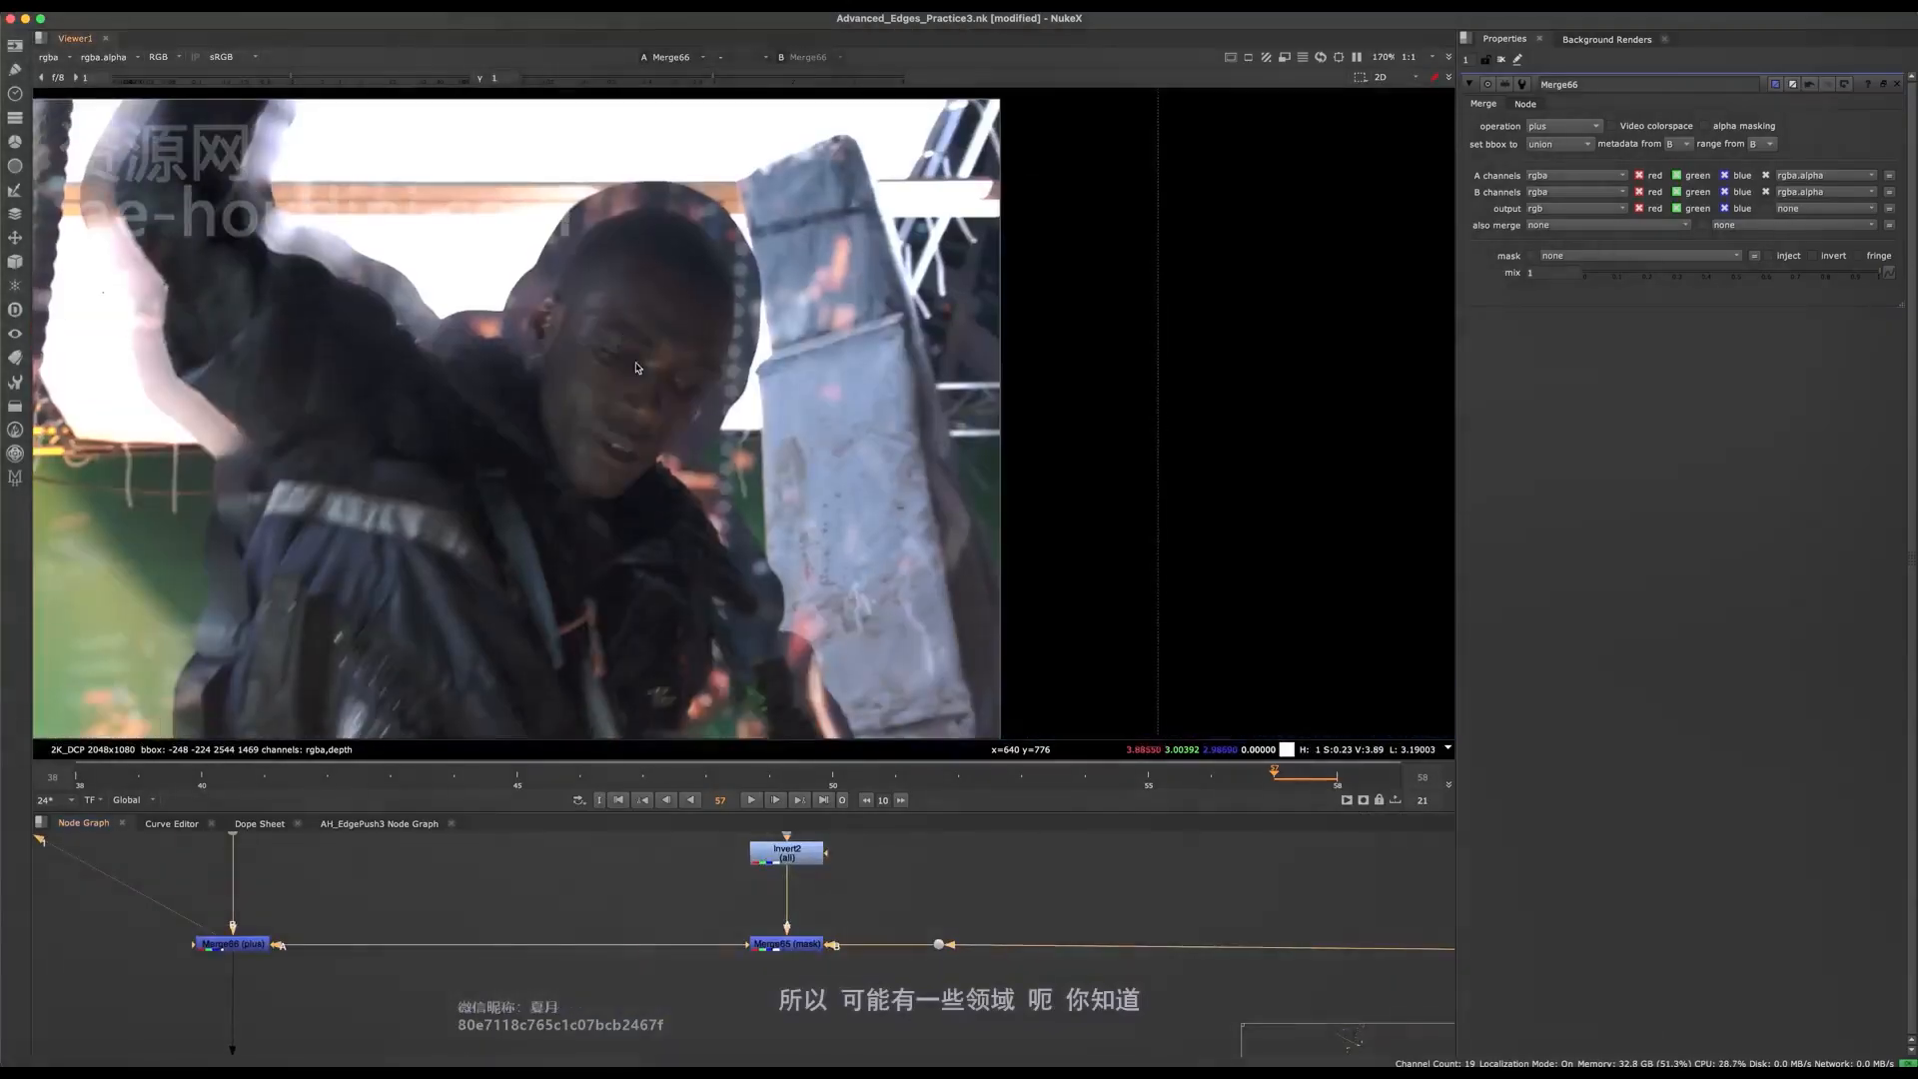
pyautogui.scroll(5, 737, 572)
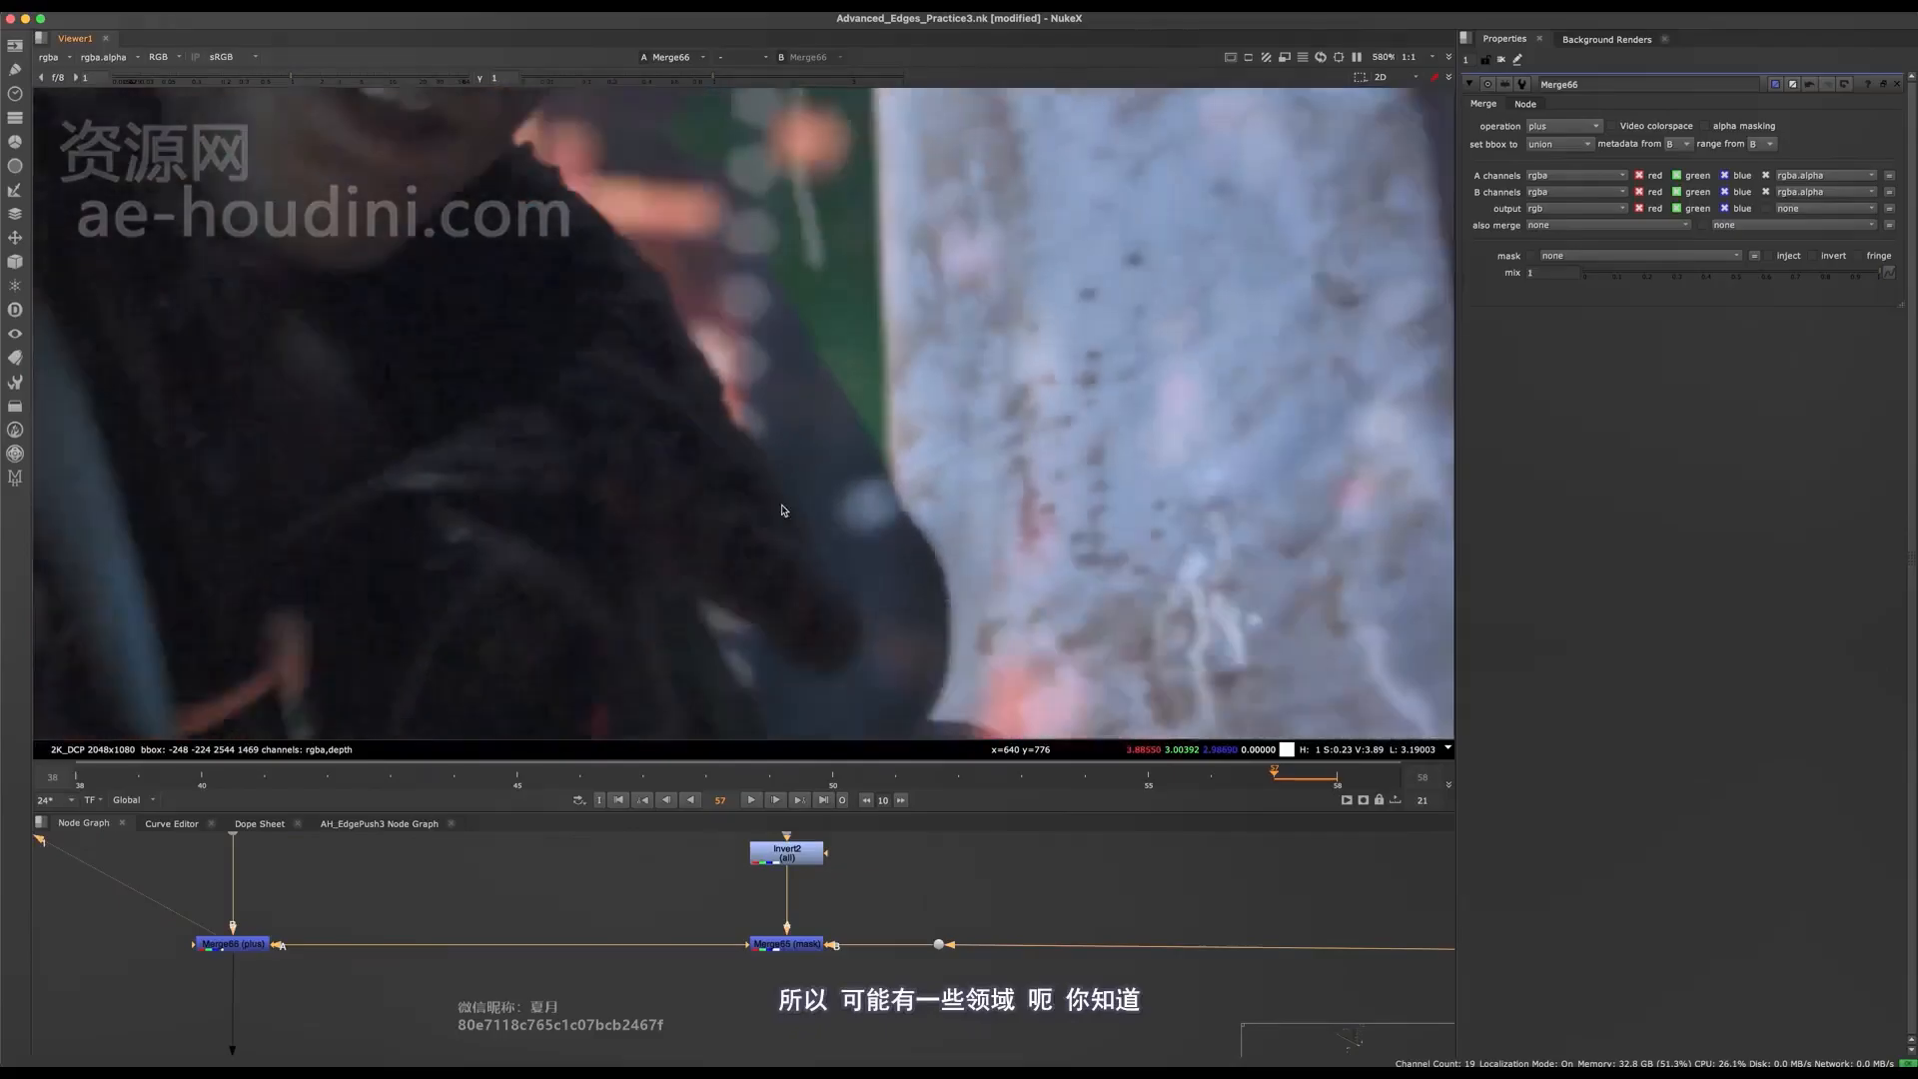
pyautogui.scroll(-5, 799, 540)
pyautogui.scroll(1, 864, 509)
pyautogui.scroll(5, 865, 509)
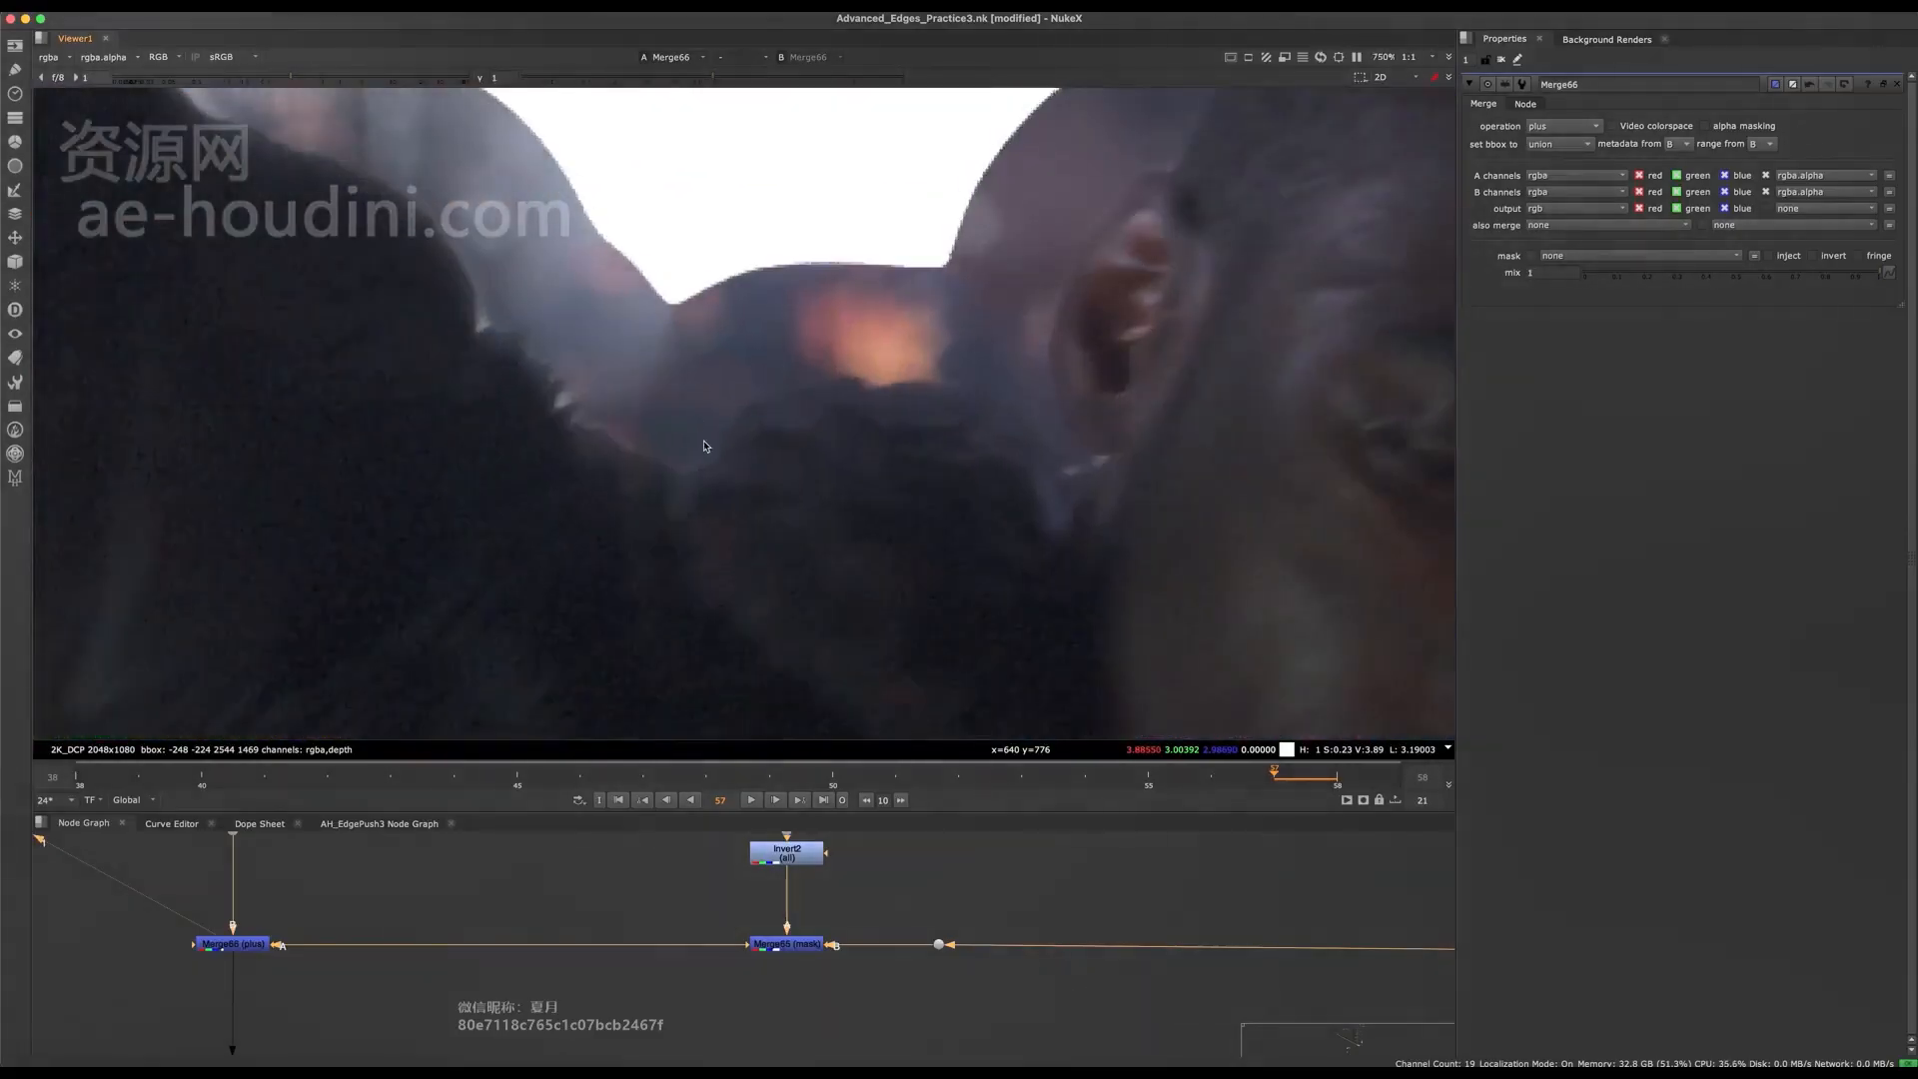
pyautogui.click(938, 945)
pyautogui.press('2')
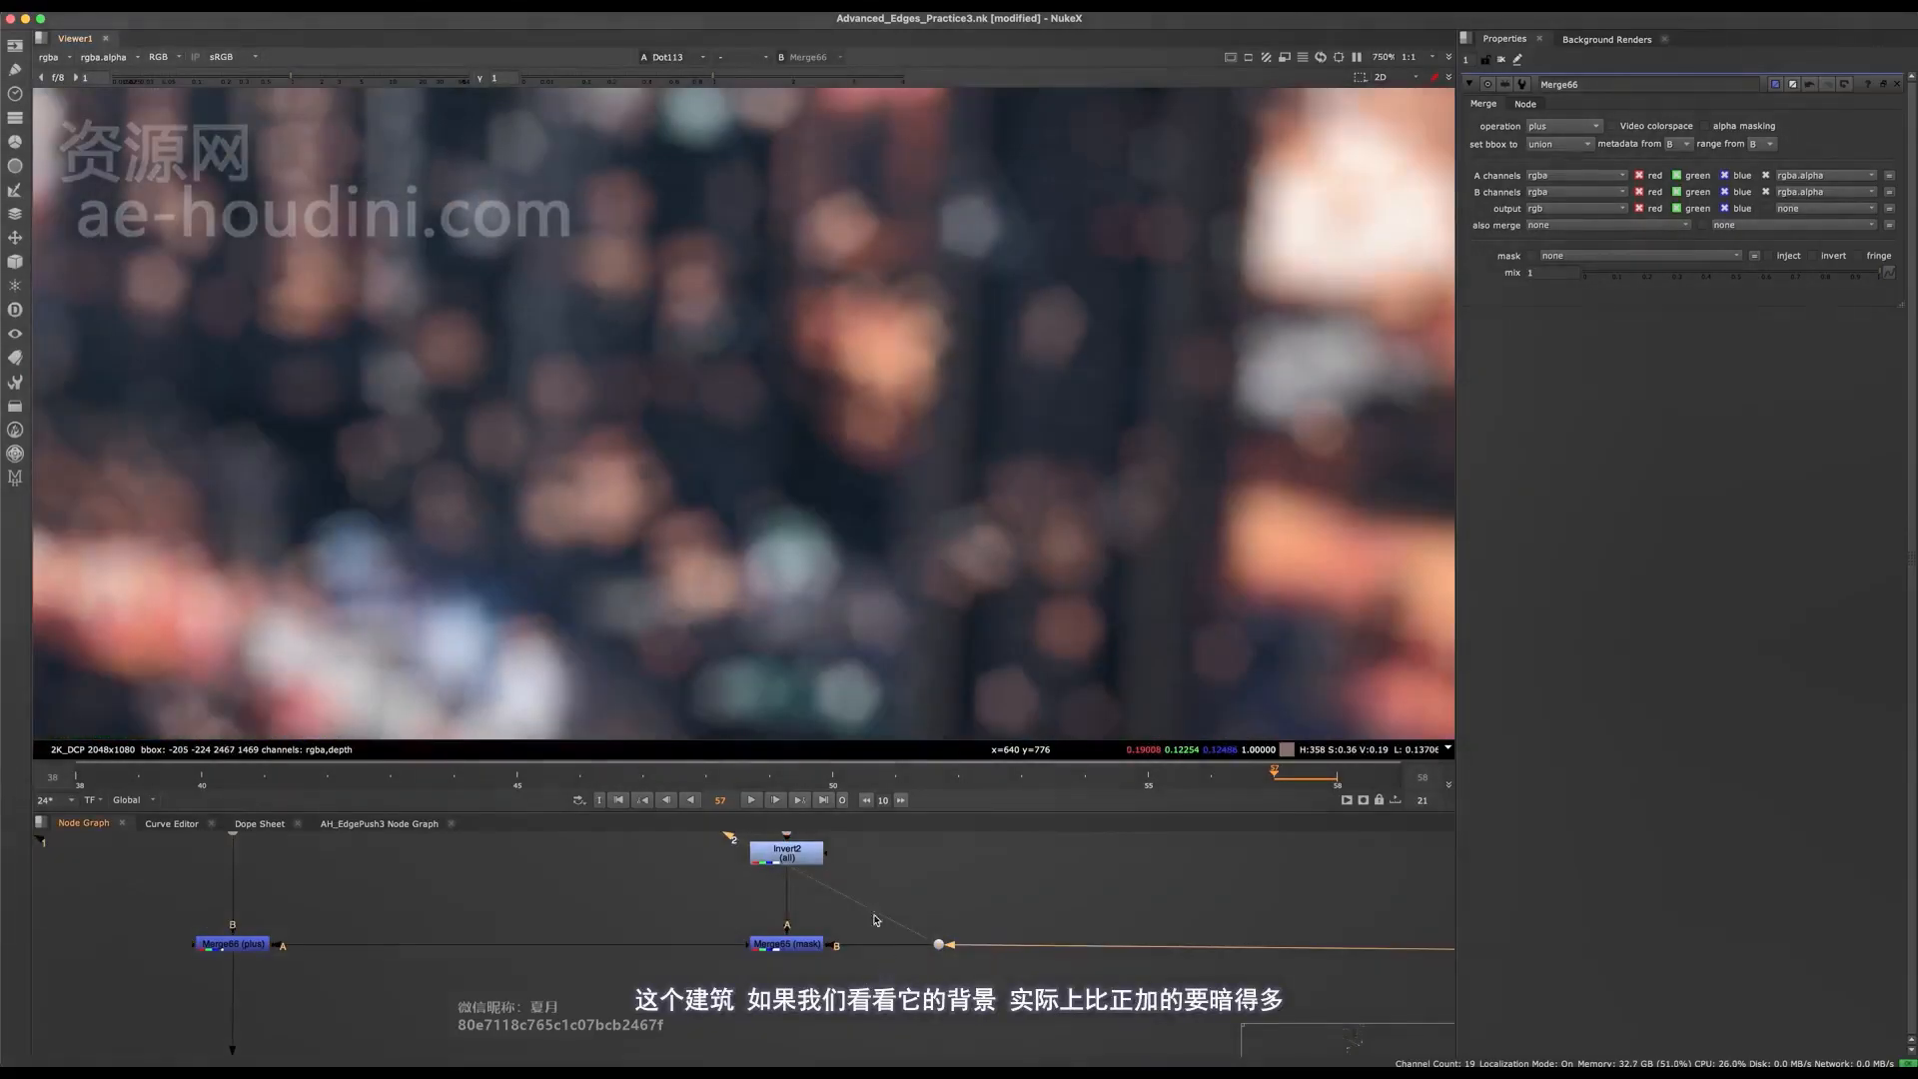
# - Switch Merge66 off and on to compare the brightening around the jacket, collar and ear with the blurred background
pyautogui.scroll(3, 693, 395)
pyautogui.scroll(-3, 677, 436)
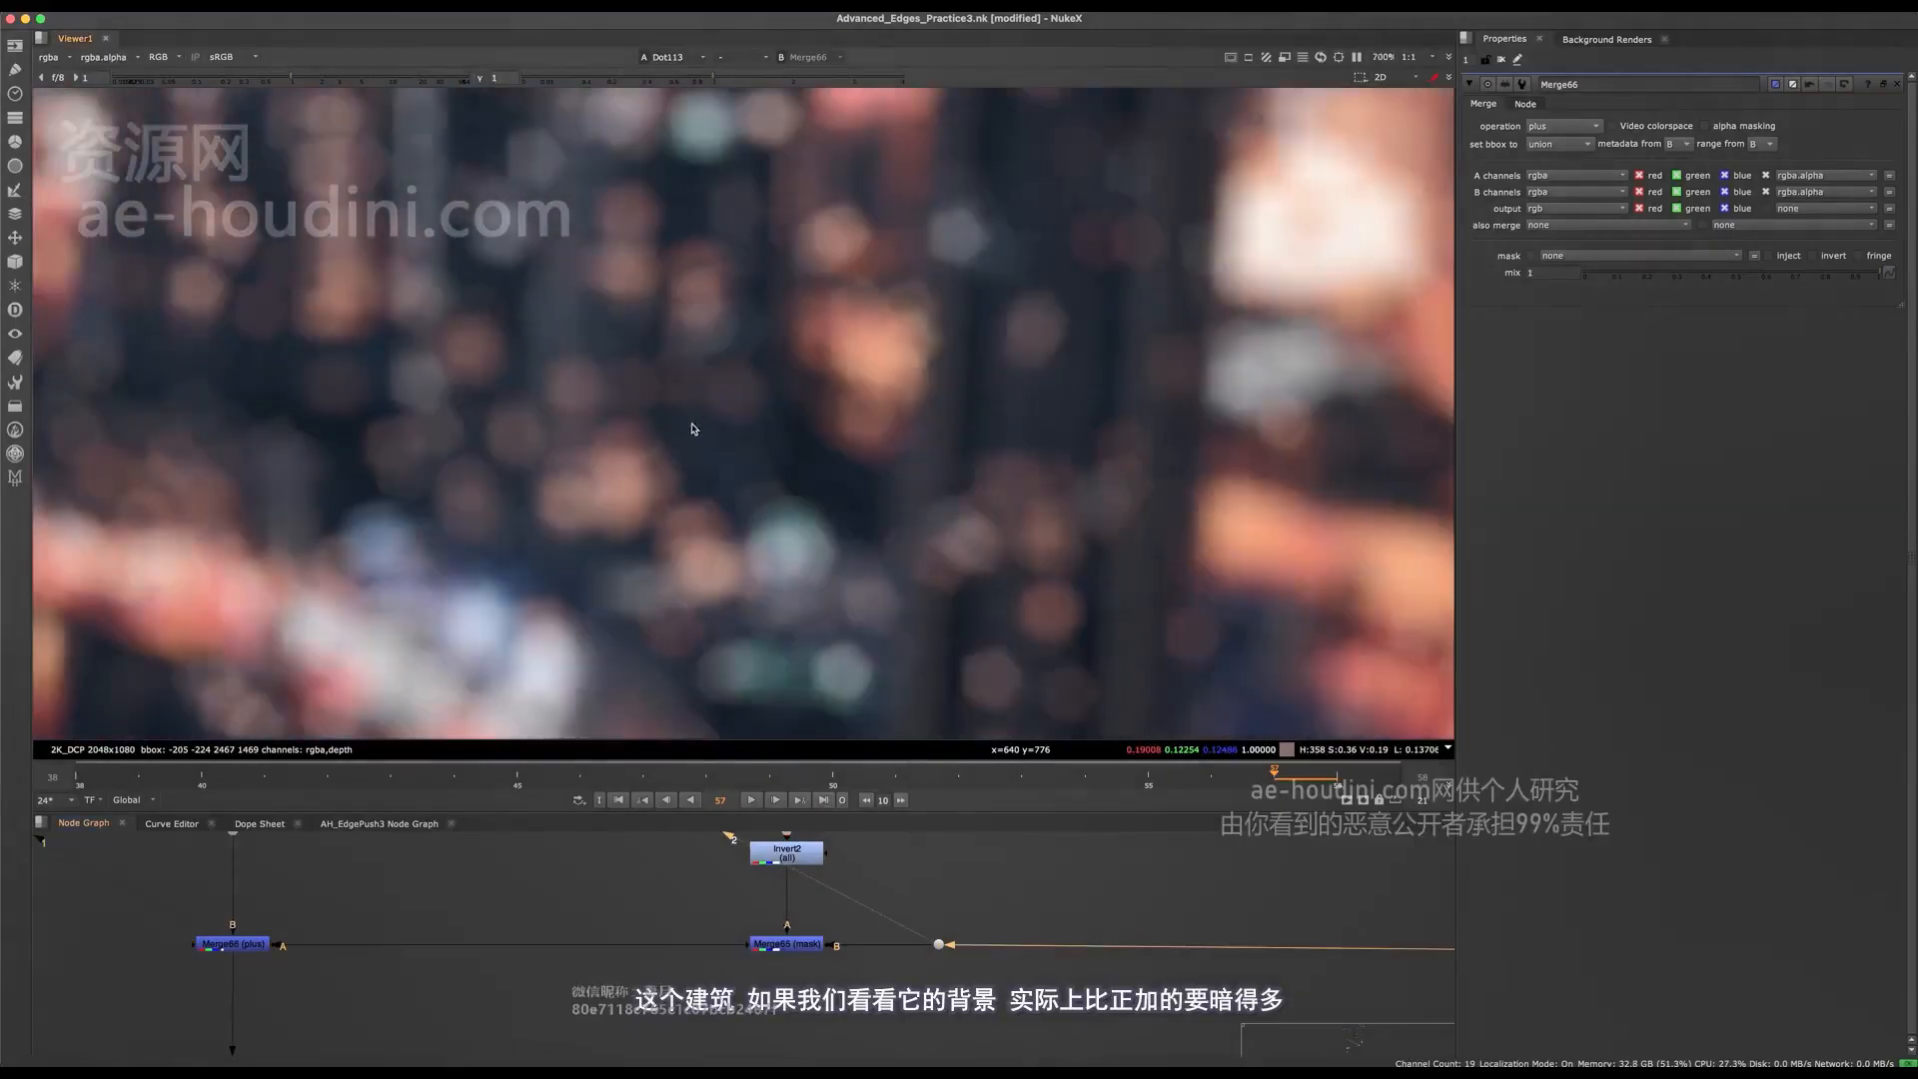
pyautogui.press('1')
pyautogui.moveTo(373, 882); pyautogui.dragTo(183, 989)
pyautogui.press('d')
pyautogui.press('d')
pyautogui.scroll(1, 361, 969)
pyautogui.moveTo(361, 970); pyautogui.dragTo(519, 989, button='middle')
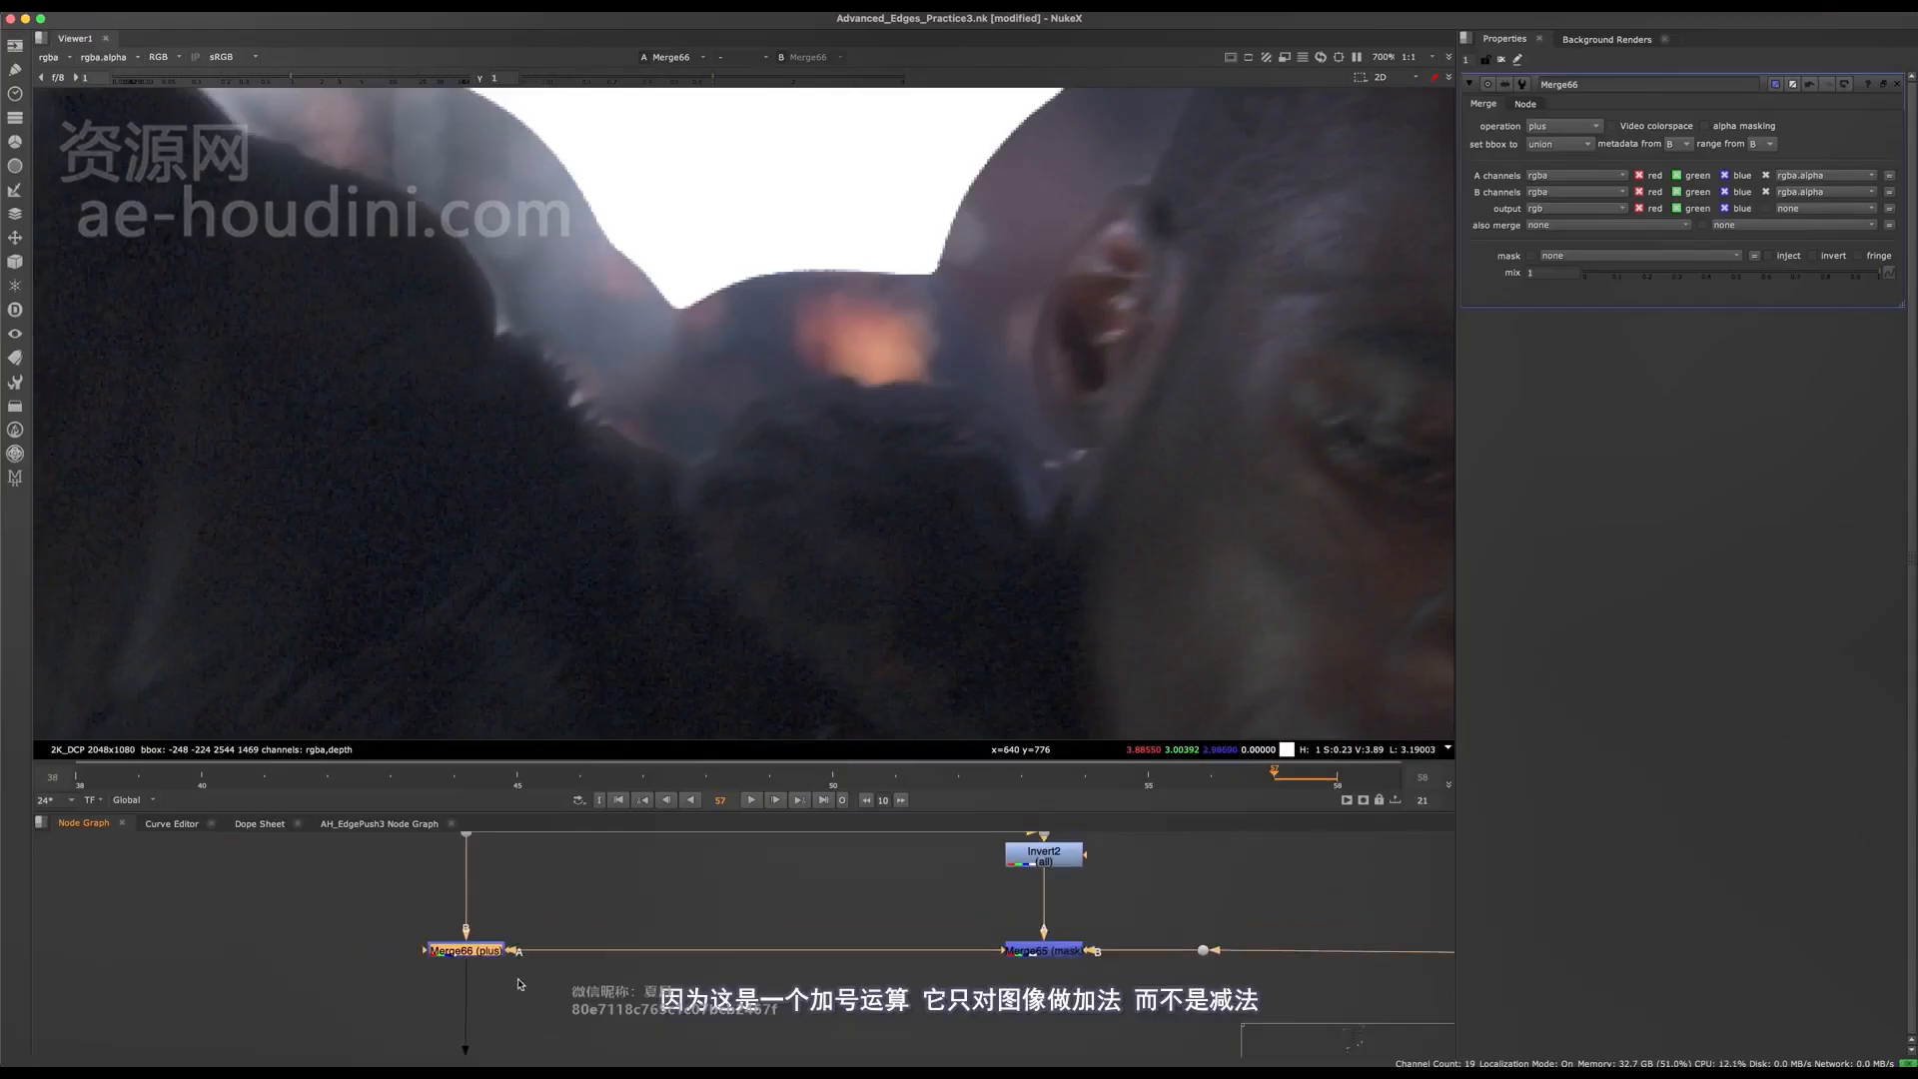
pyautogui.press('d')
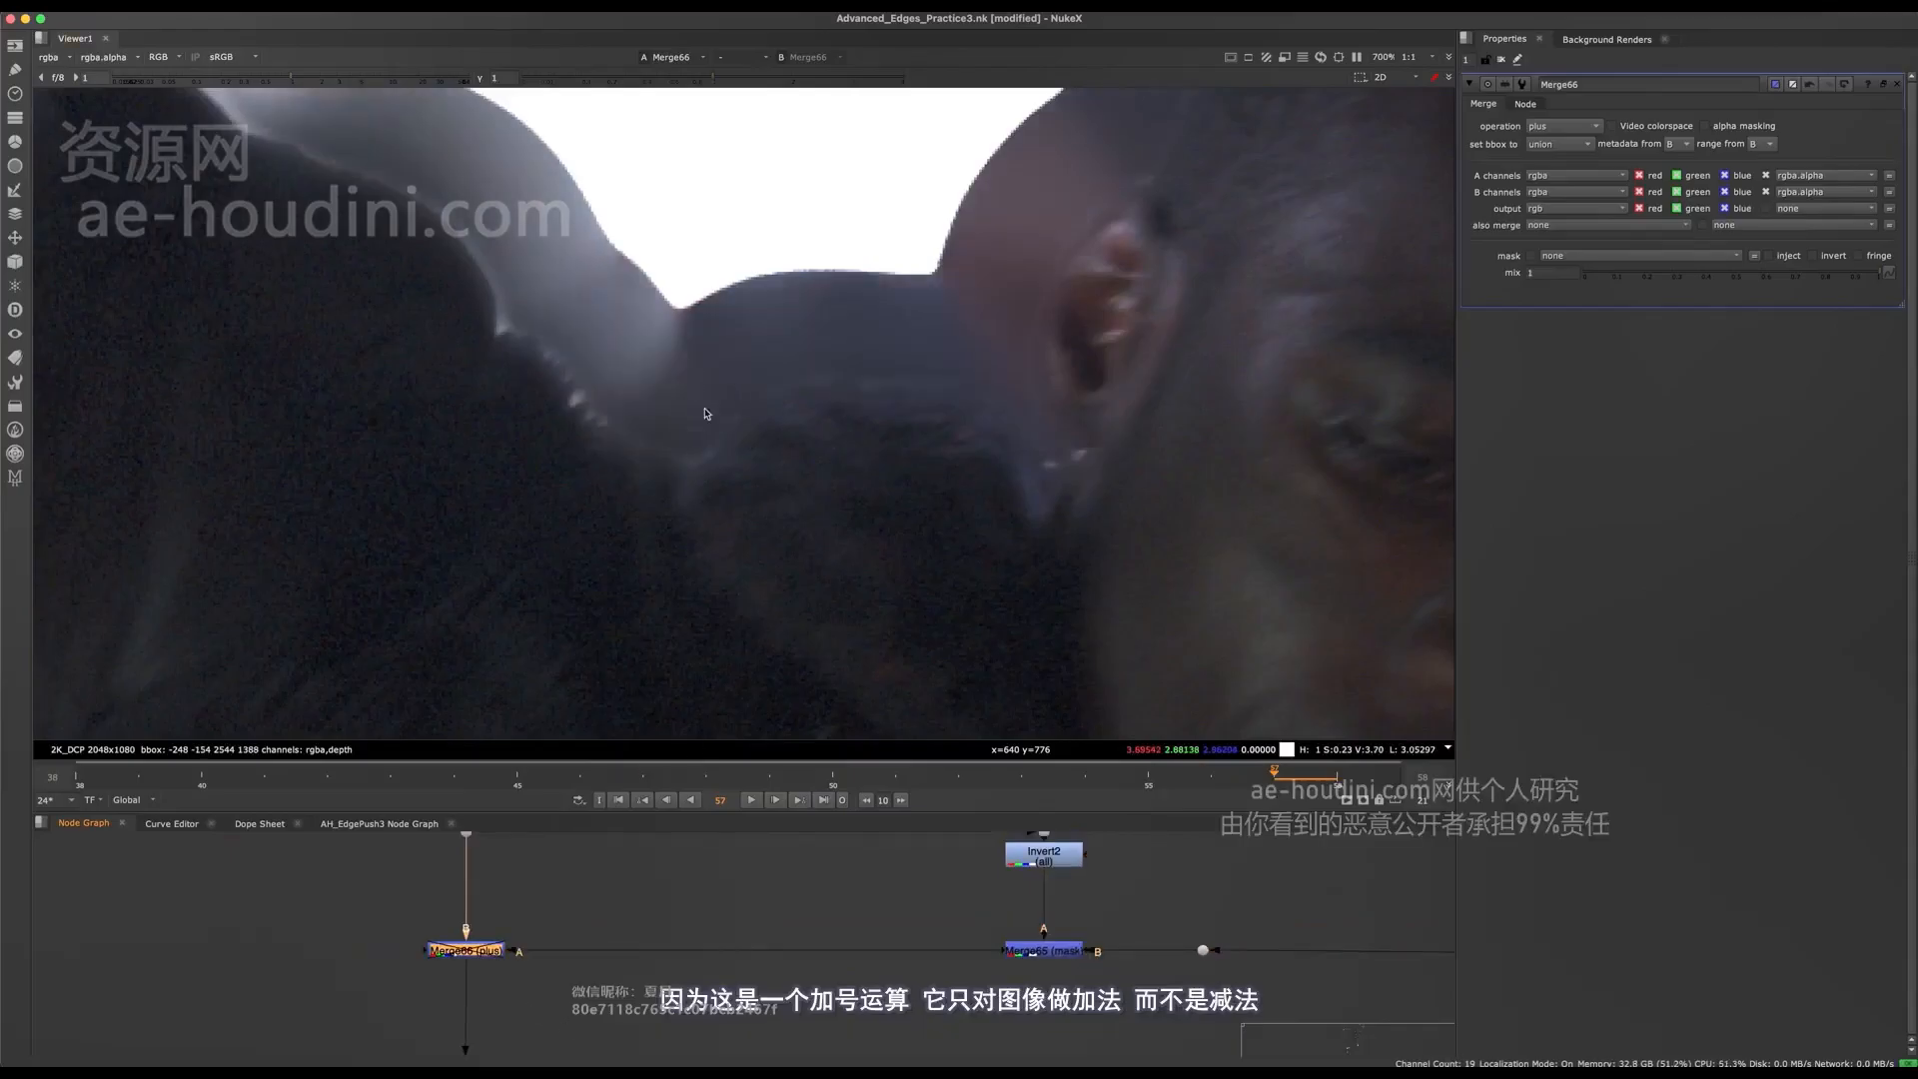
pyautogui.press('d')
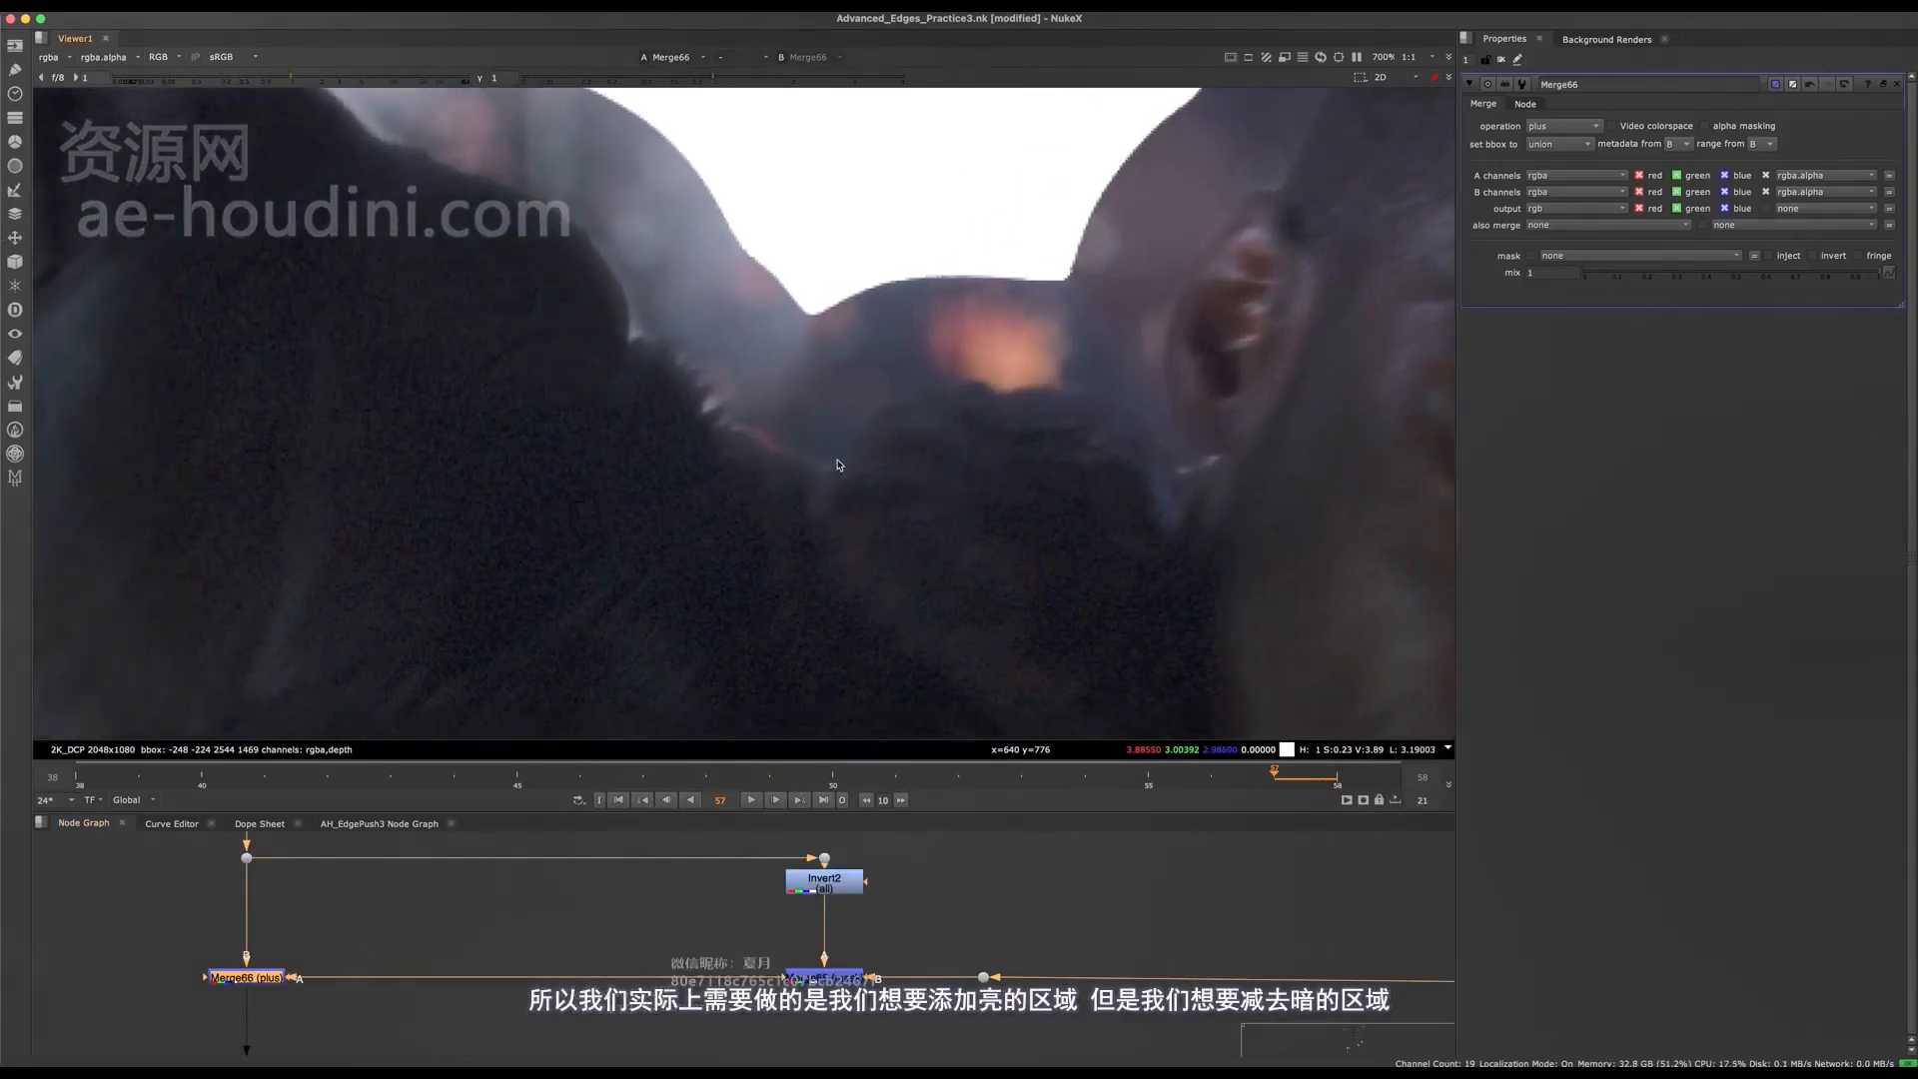
# - Insert a Grade node on the background line before the dot that feeds Merge65's B input
pyautogui.moveTo(1099, 914); pyautogui.dragTo(780, 948, button='middle')
pyautogui.press('g')
pyautogui.moveTo(779, 922); pyautogui.dragTo(792, 1020)
pyautogui.moveTo(793, 1019); pyautogui.dragTo(757, 971, button='middle')
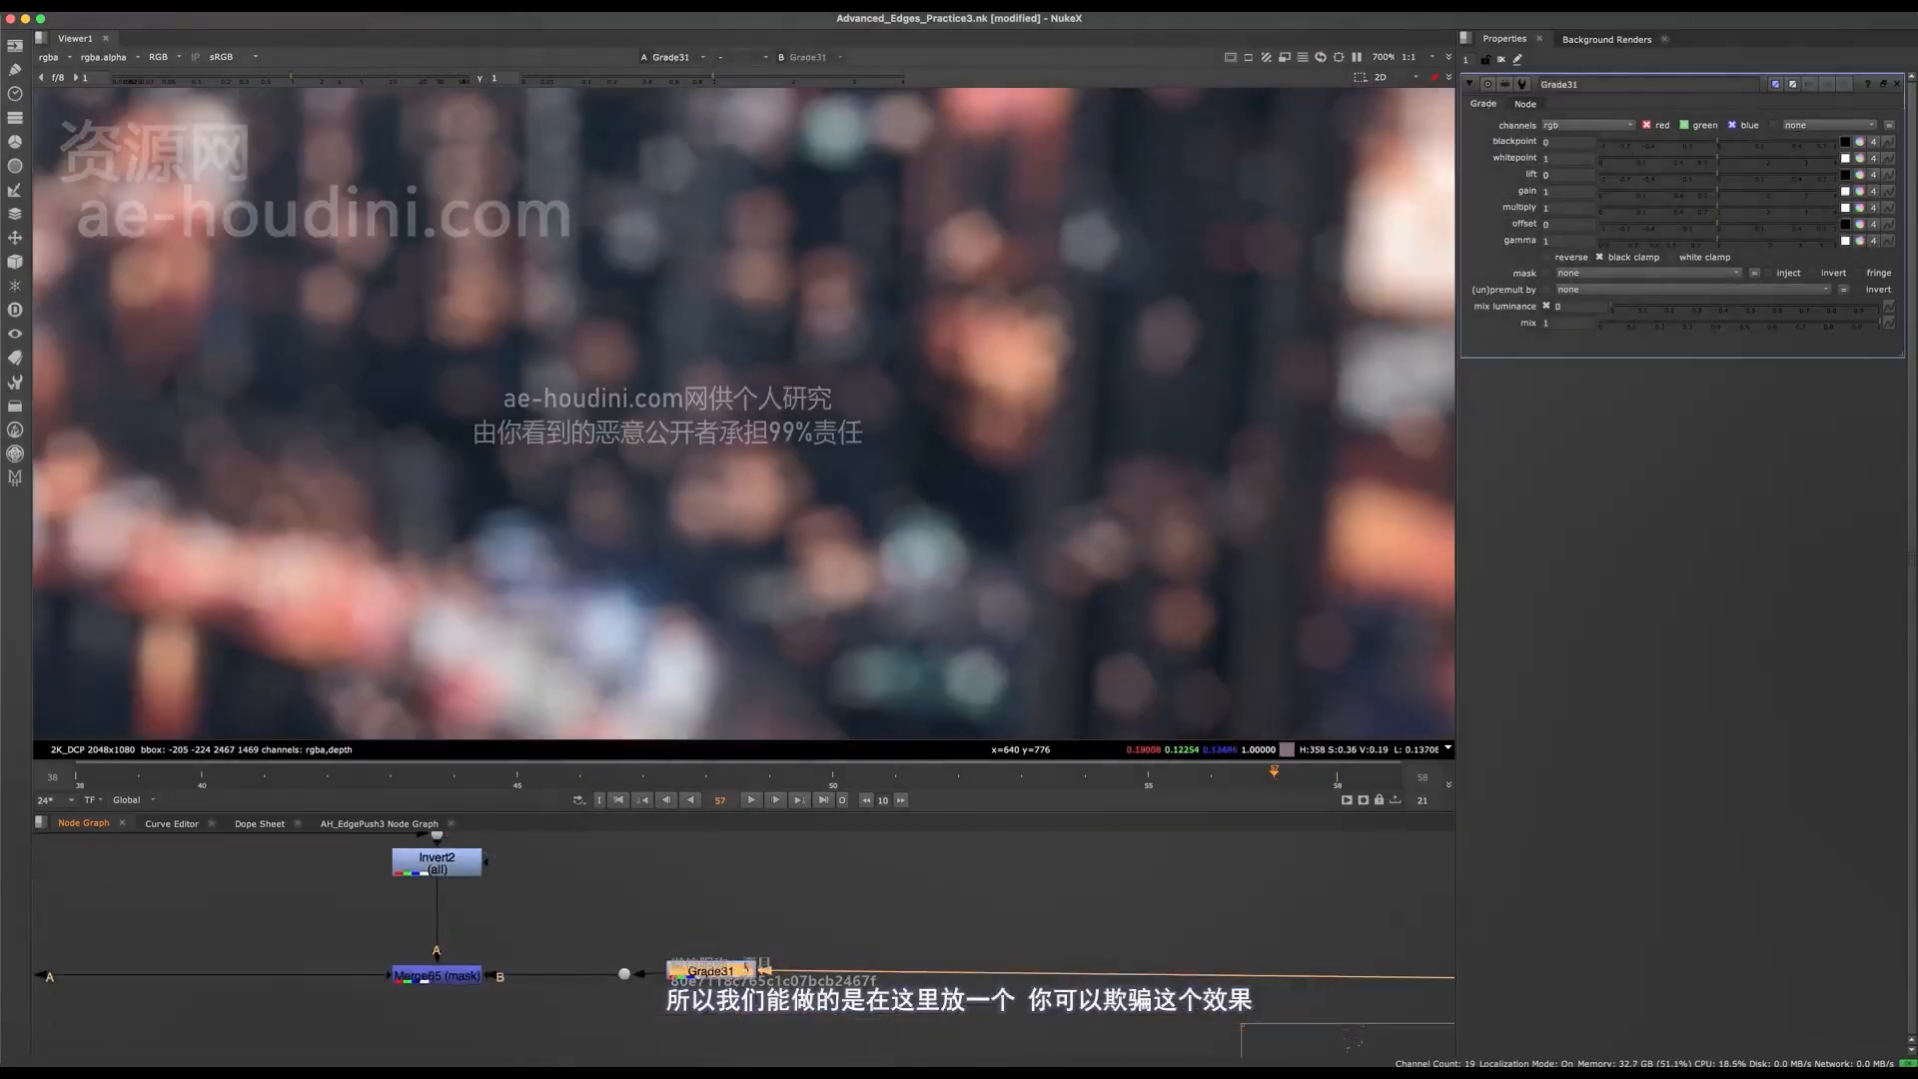
pyautogui.moveTo(756, 973); pyautogui.dragTo(768, 976)
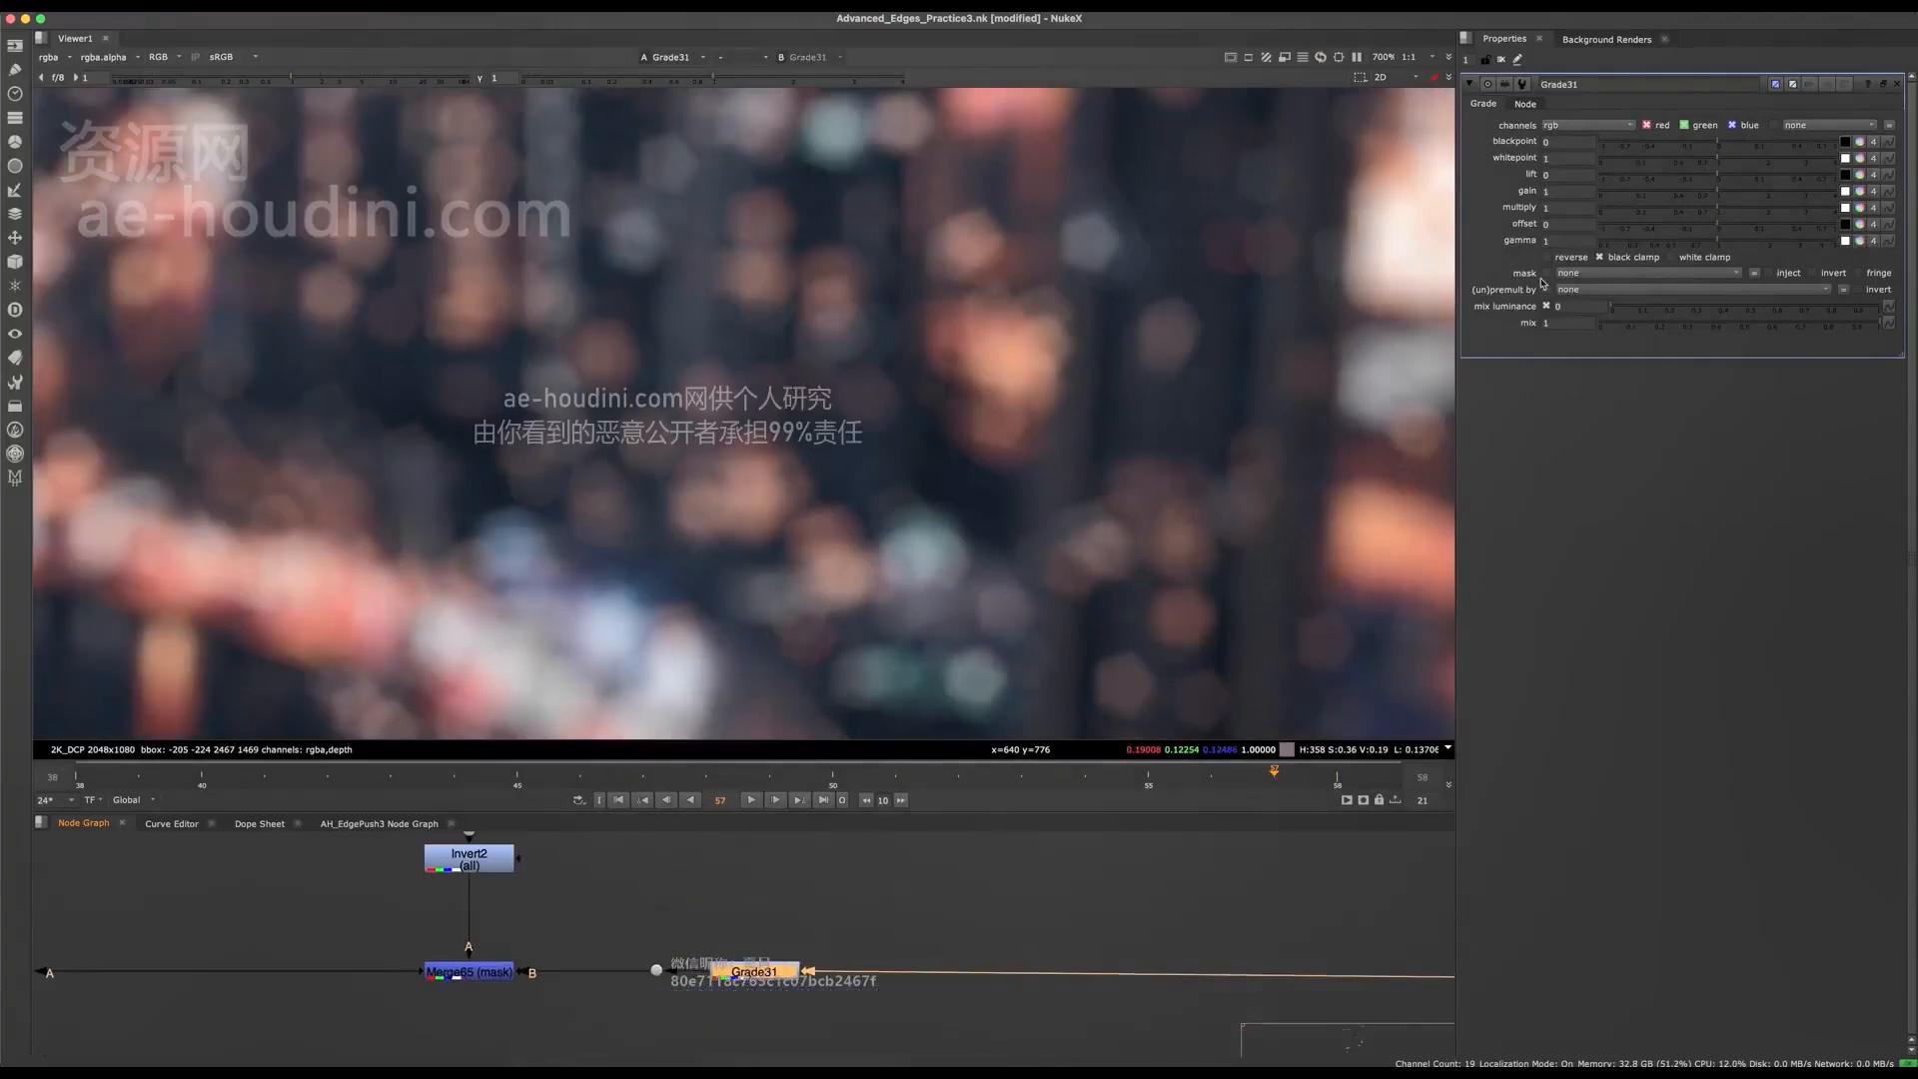
# - Turn off the black clamp on Grade31 and set its blackpoint to 0.01
pyautogui.click(1600, 258)
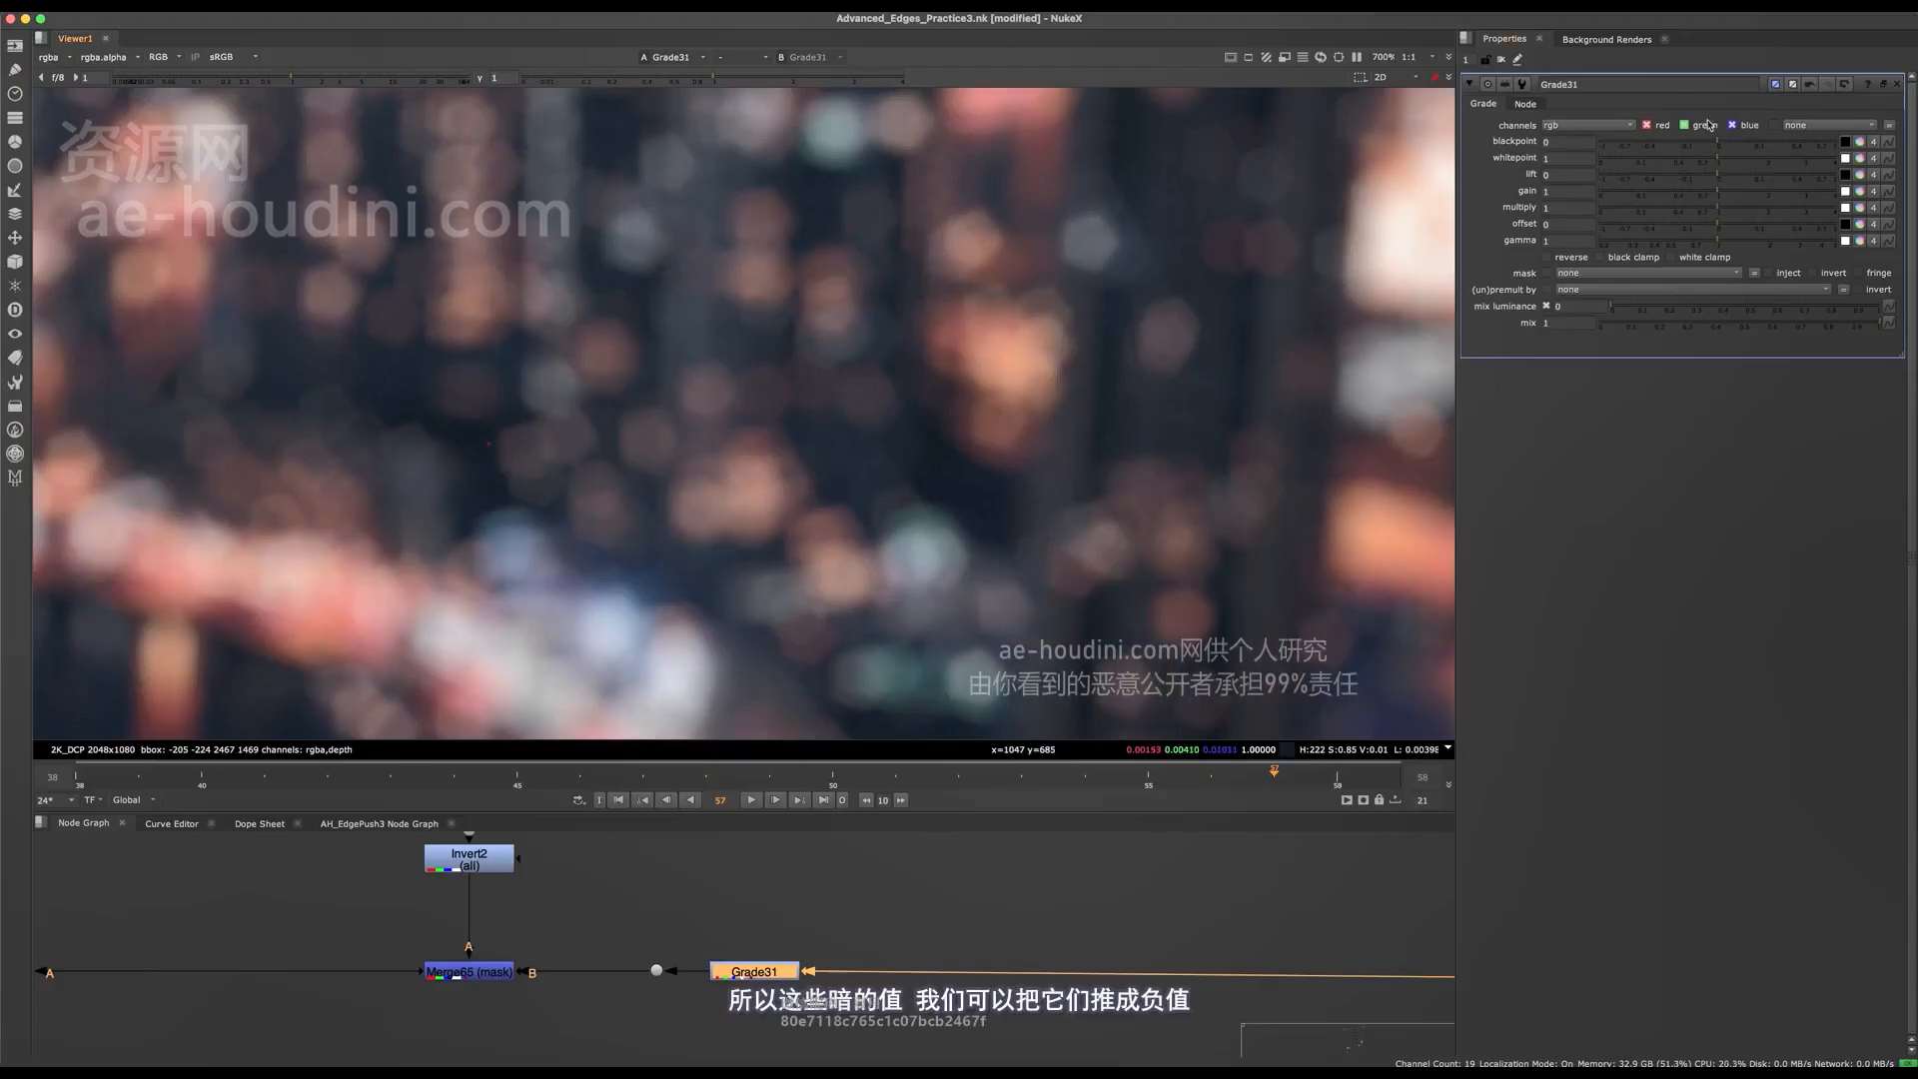
pyautogui.moveTo(969, 737); pyautogui.dragTo(1048, 730, button='middle')
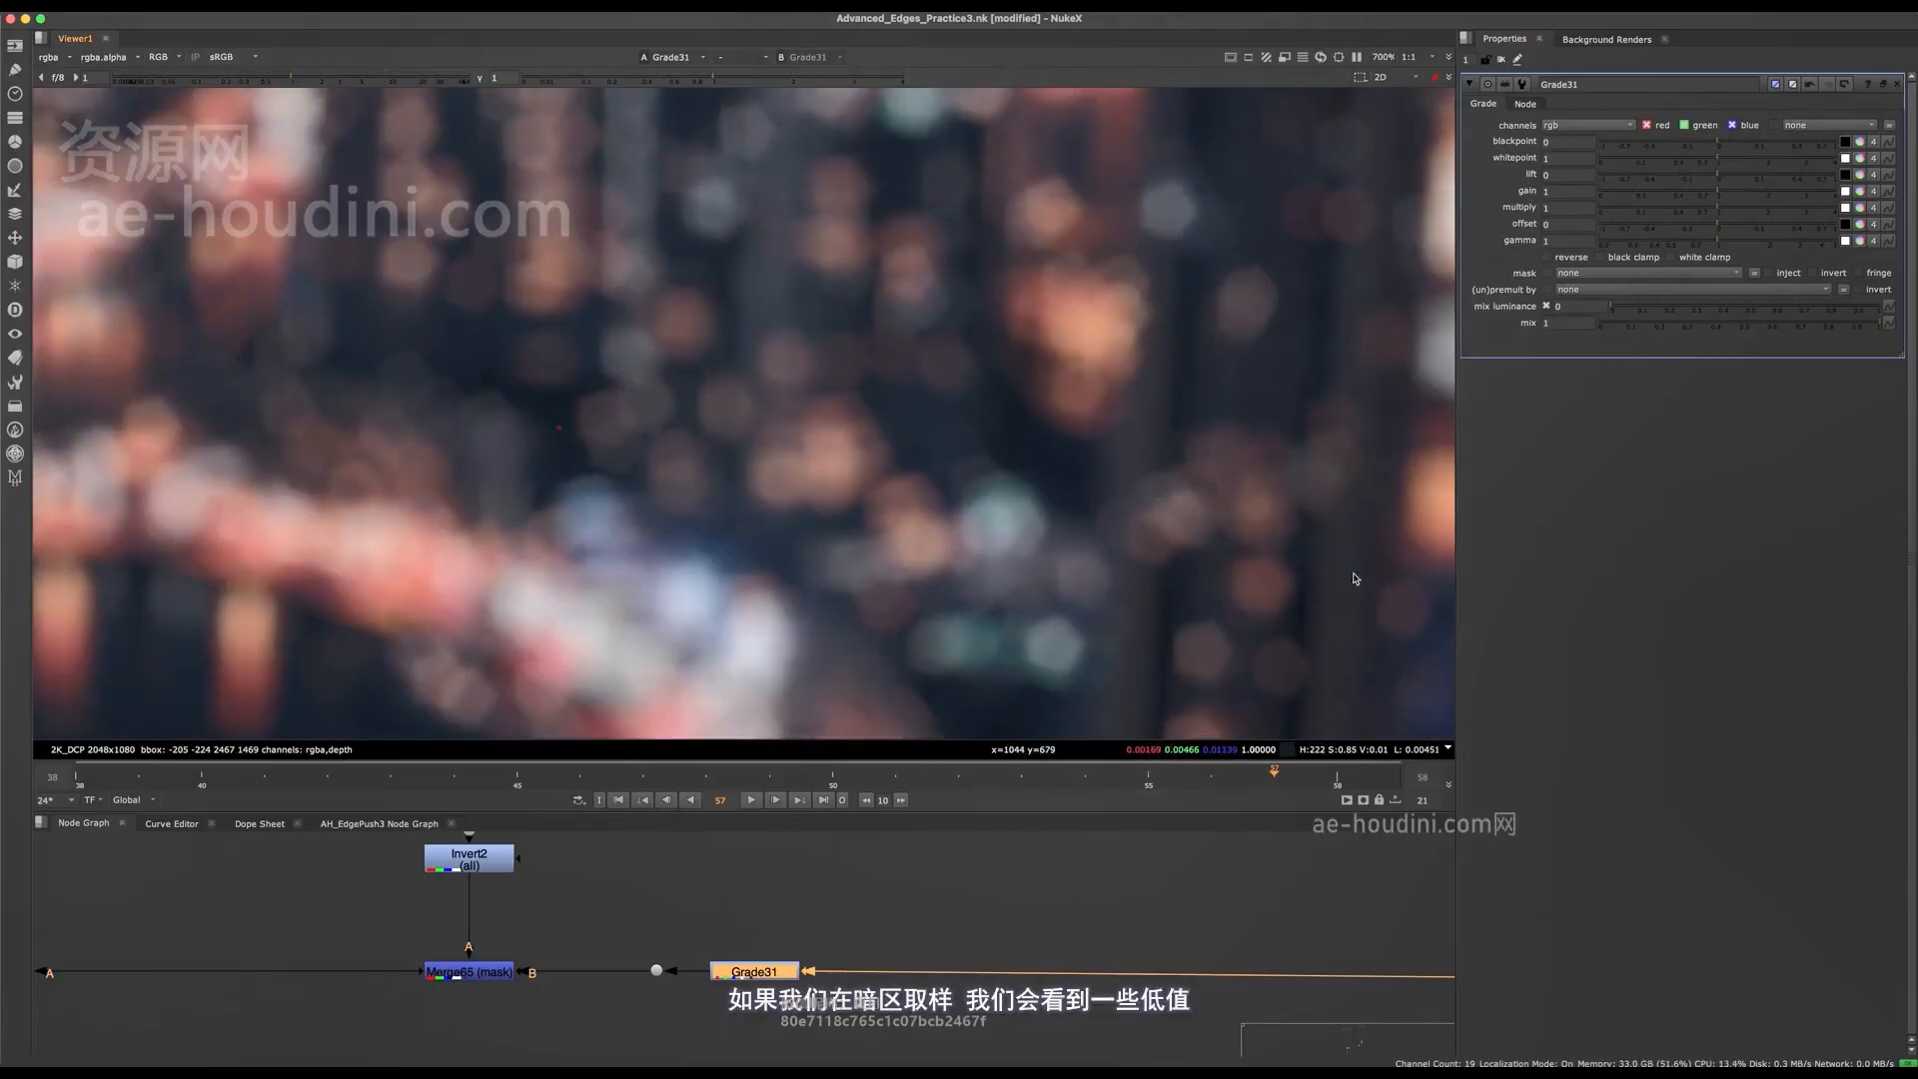
pyautogui.moveTo(1720, 144)
pyautogui.mouseDown()
pyautogui.moveTo(1753, 148)
pyautogui.moveTo(1737, 149)
pyautogui.mouseUp()
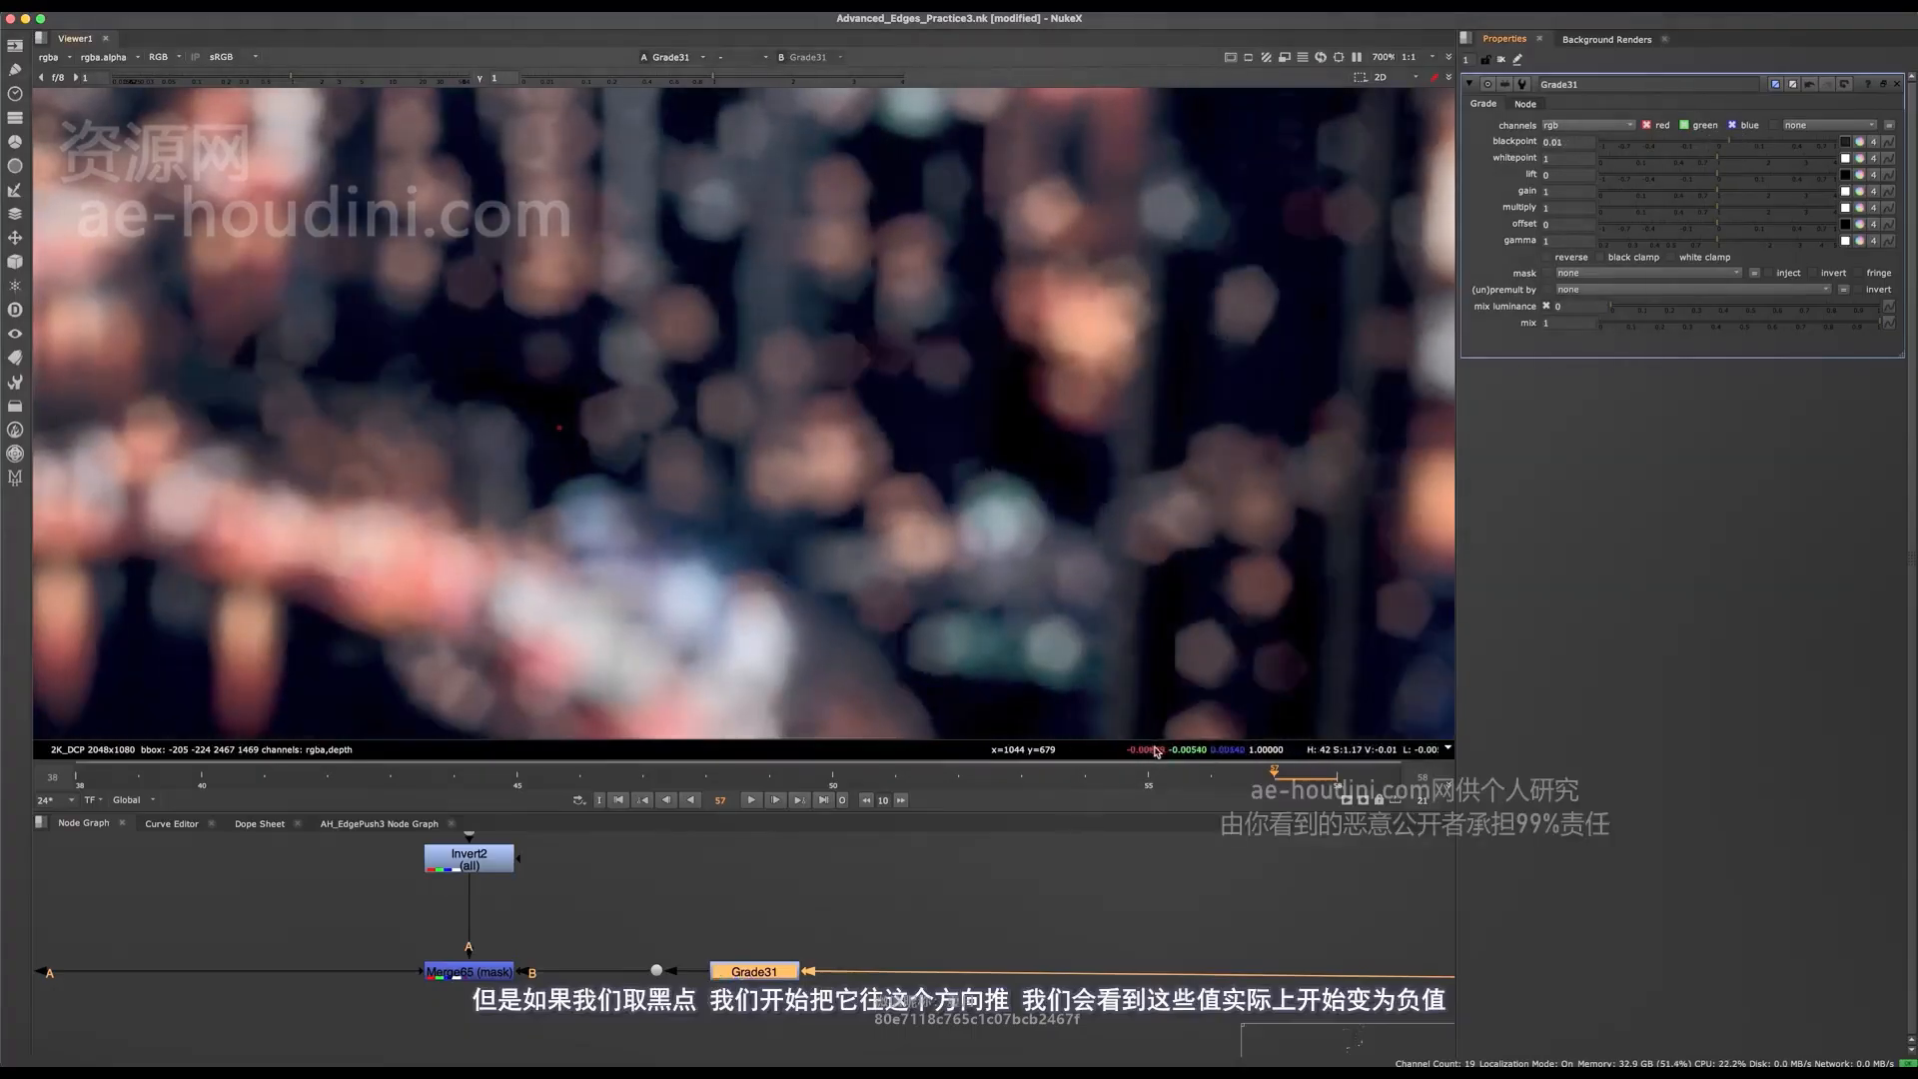
pyautogui.click(1605, 258)
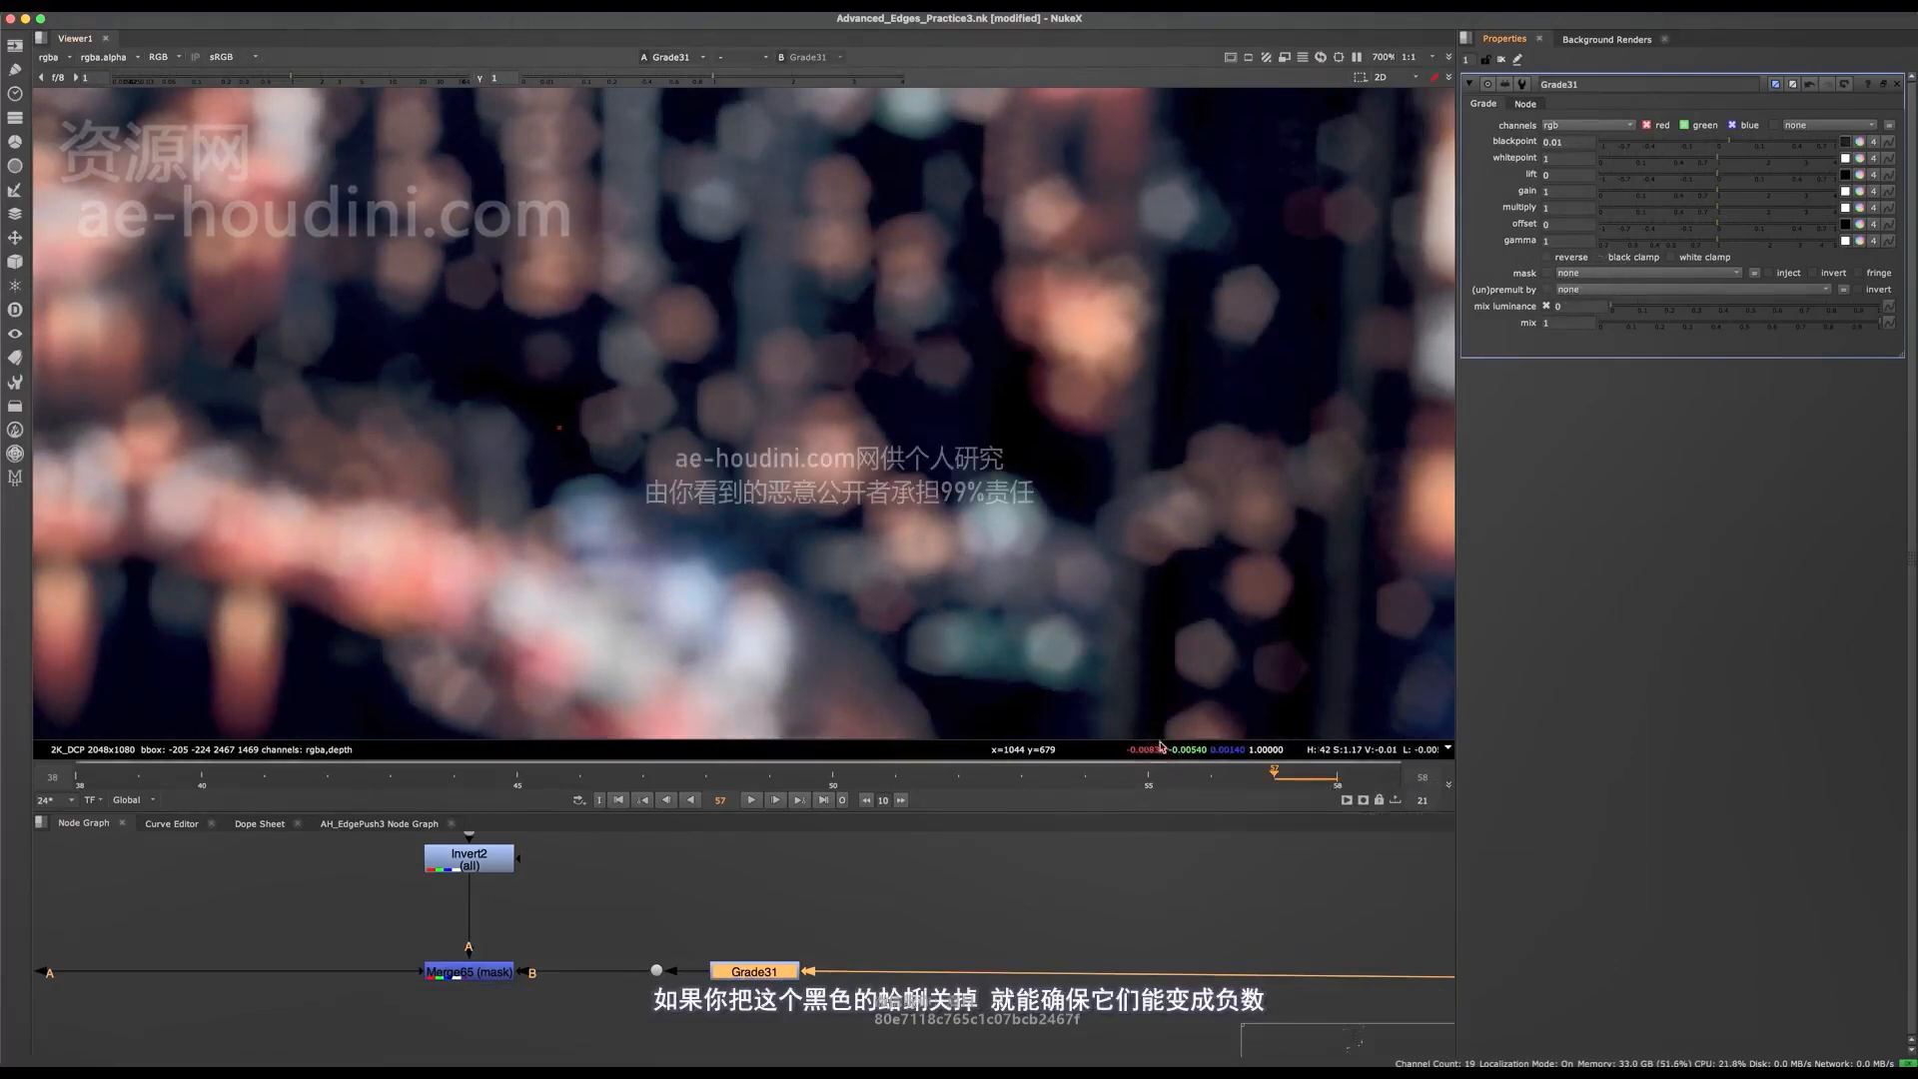
# - View the Merge66 output and compare the graded background's effect on the jacket and collar edges
pyautogui.moveTo(557, 1010); pyautogui.dragTo(987, 974, button='middle')
pyautogui.scroll(-1, 823, 972)
pyautogui.scroll(-3, 821, 972)
pyautogui.moveTo(499, 949); pyautogui.dragTo(618, 971, button='middle')
pyautogui.scroll(4, 618, 971)
pyautogui.moveTo(663, 926); pyautogui.dragTo(356, 1049)
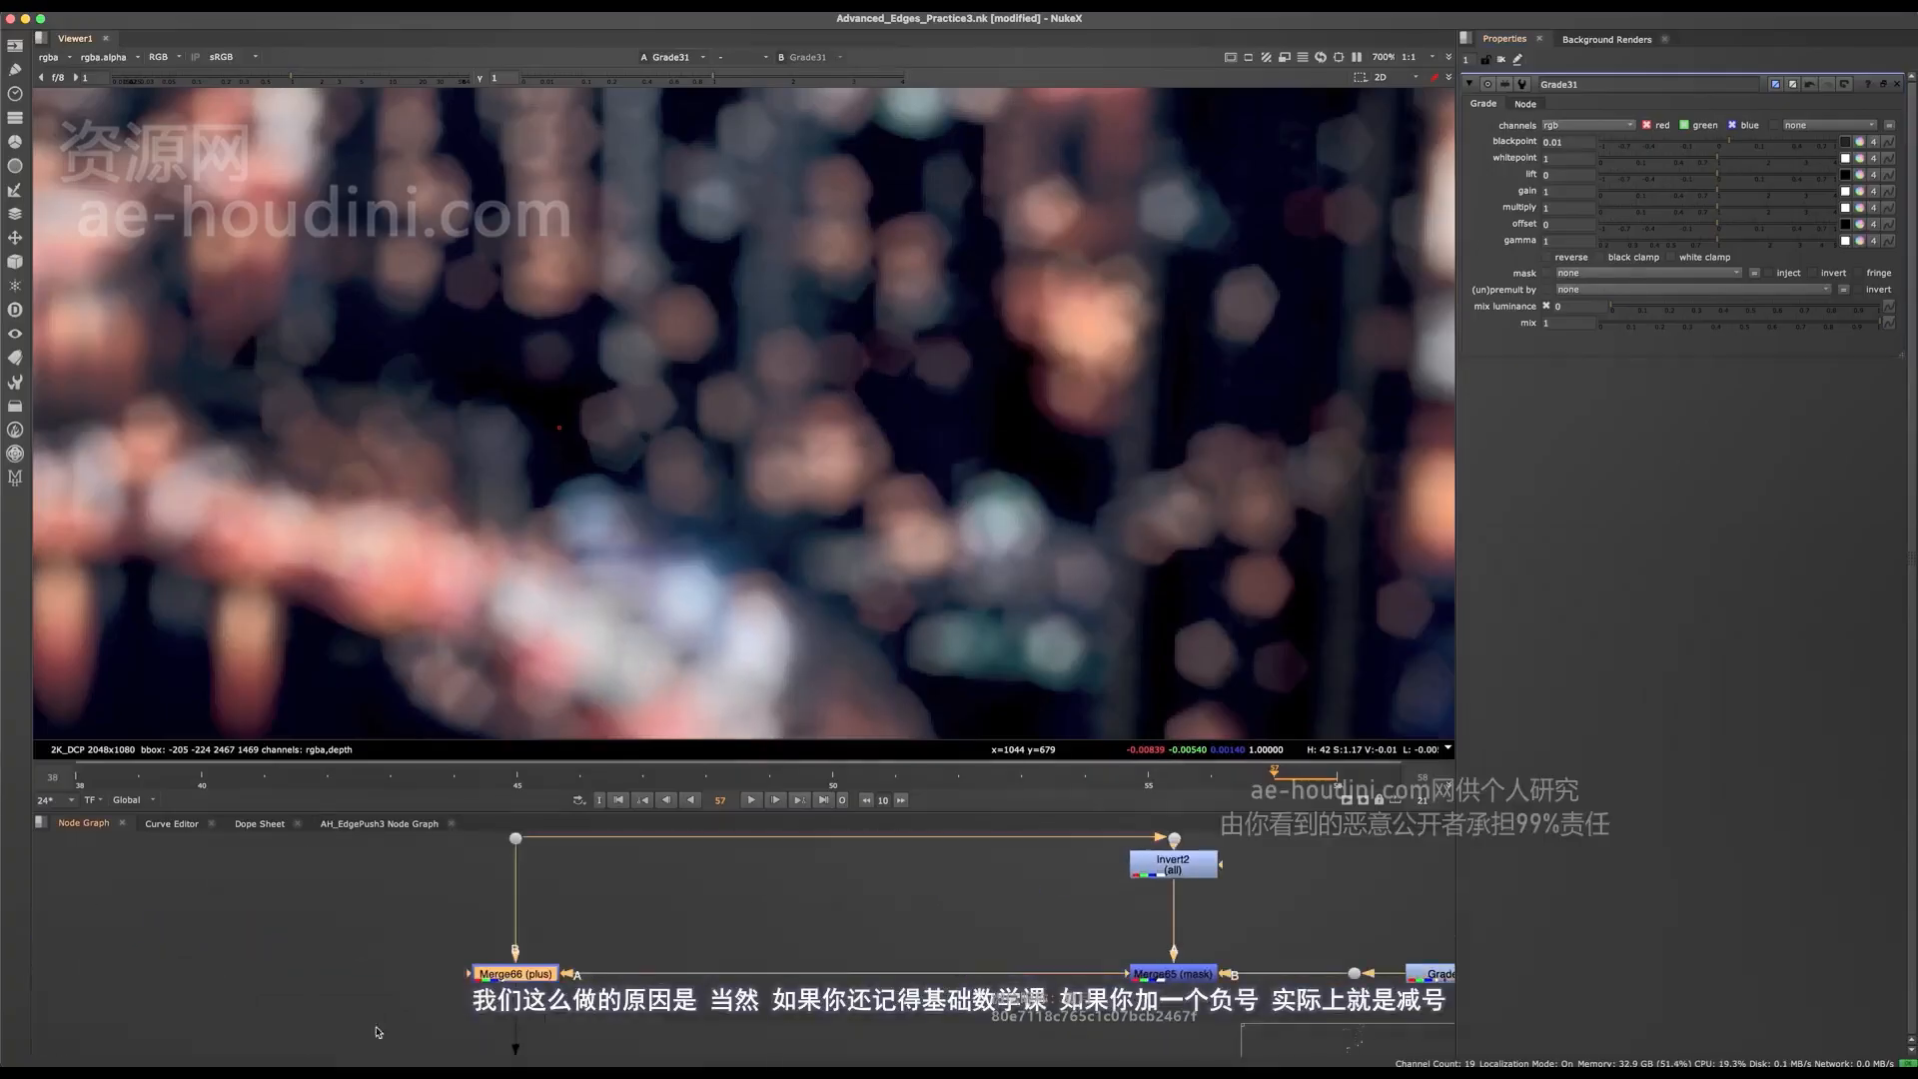
pyautogui.press('1')
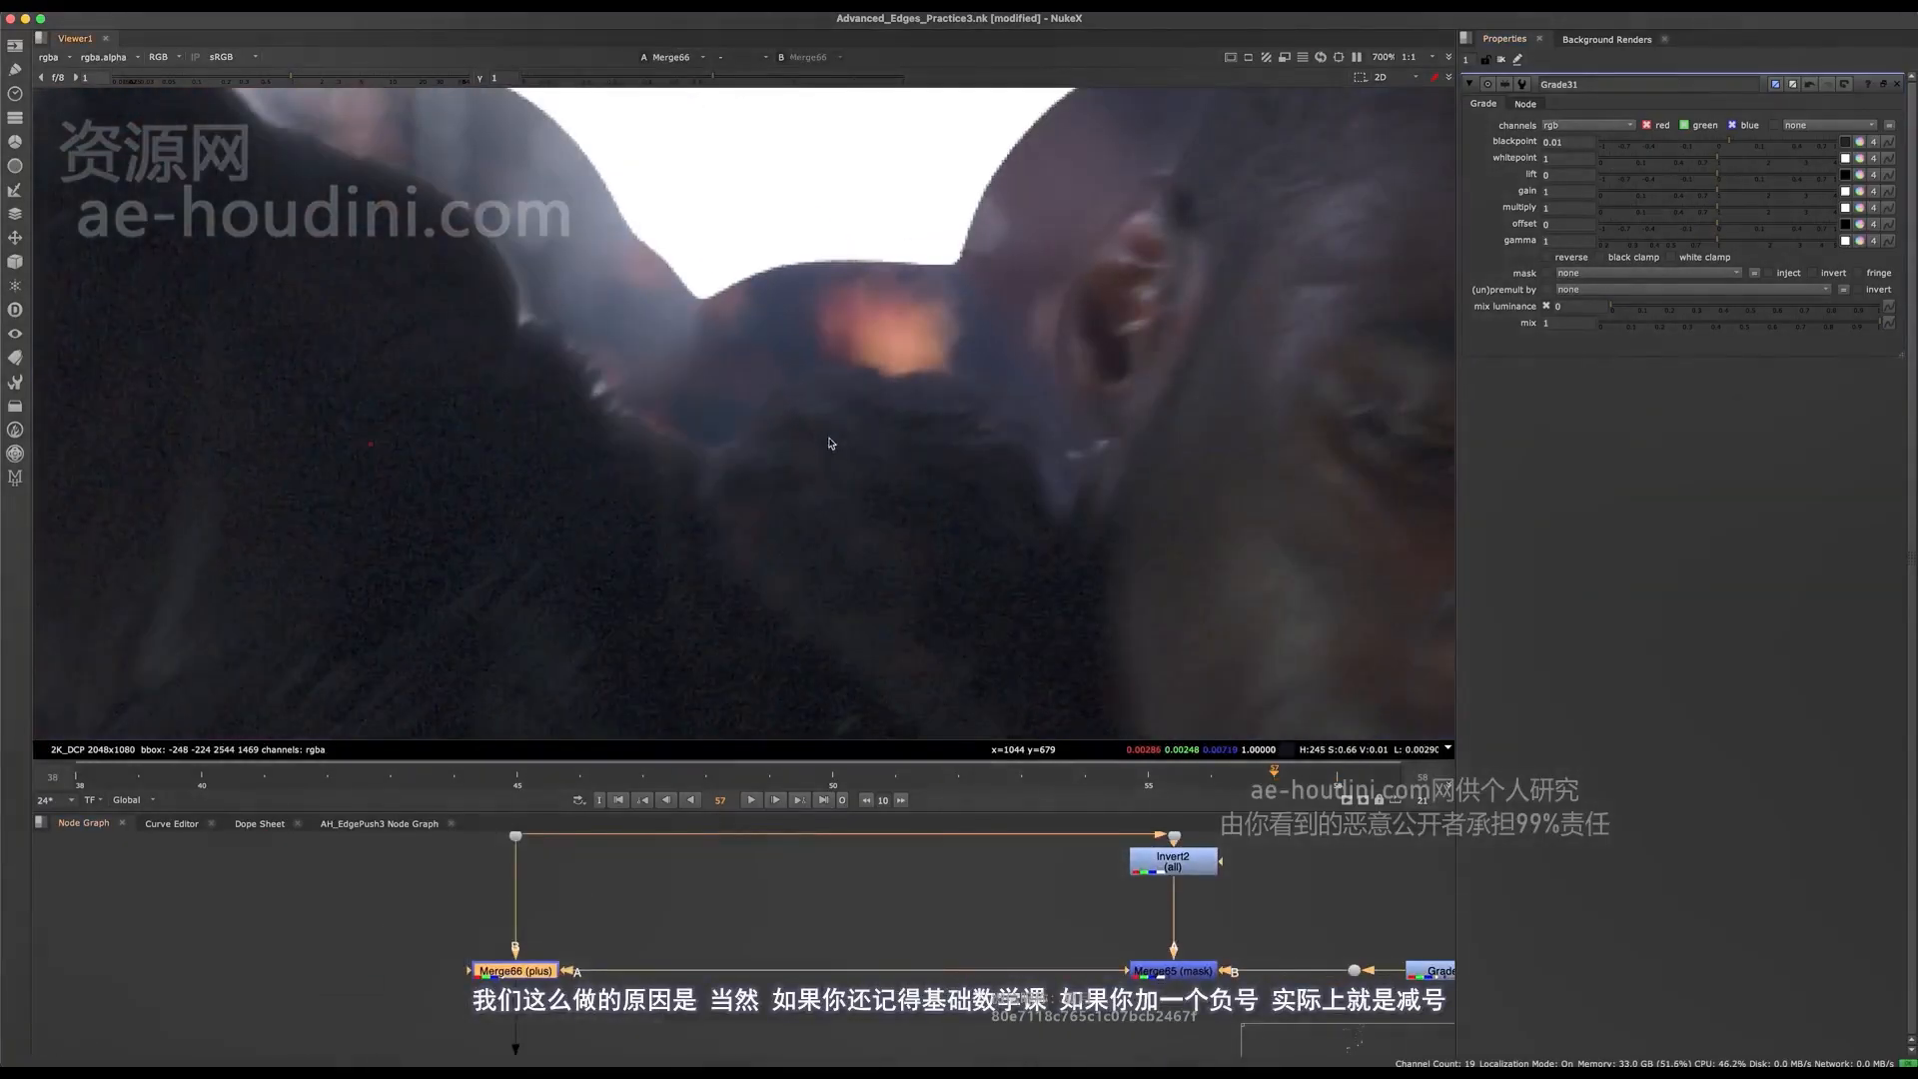
pyautogui.scroll(2, 790, 470)
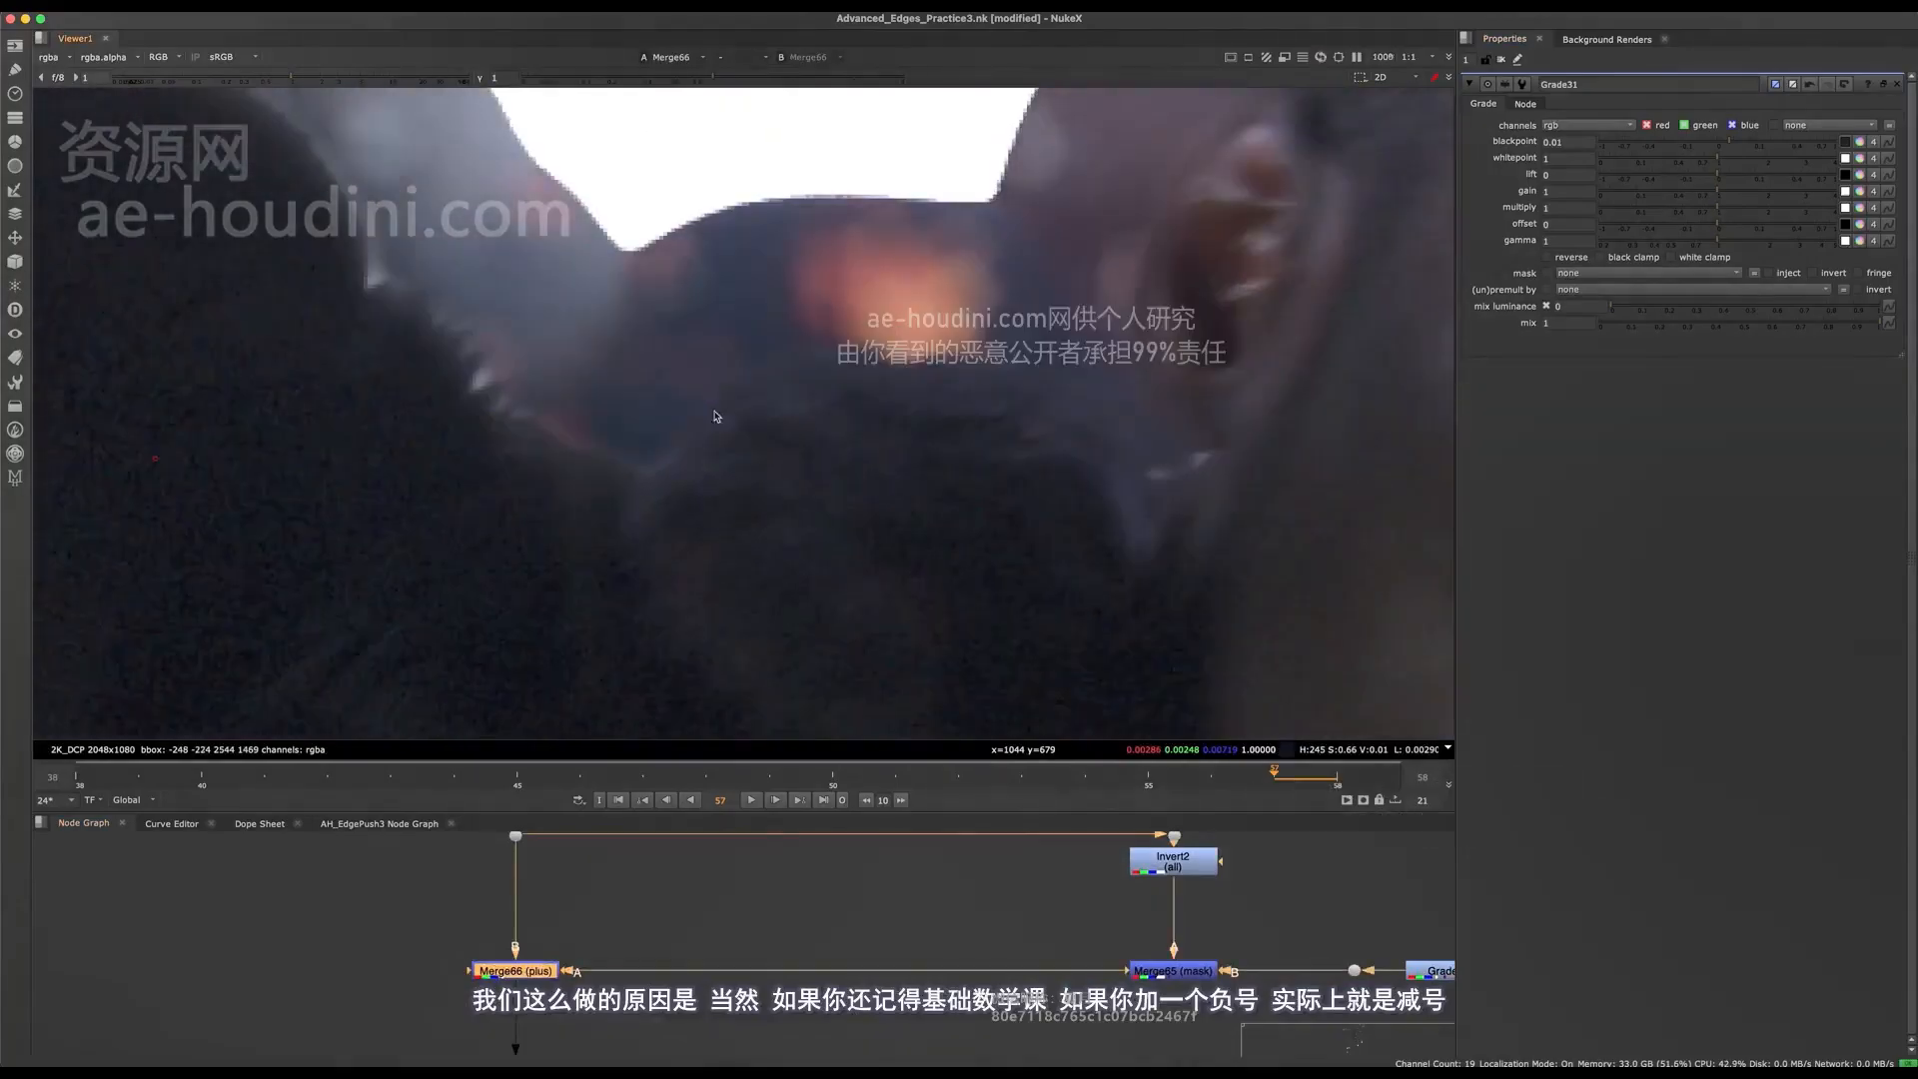
pyautogui.moveTo(607, 925); pyautogui.dragTo(425, 1035)
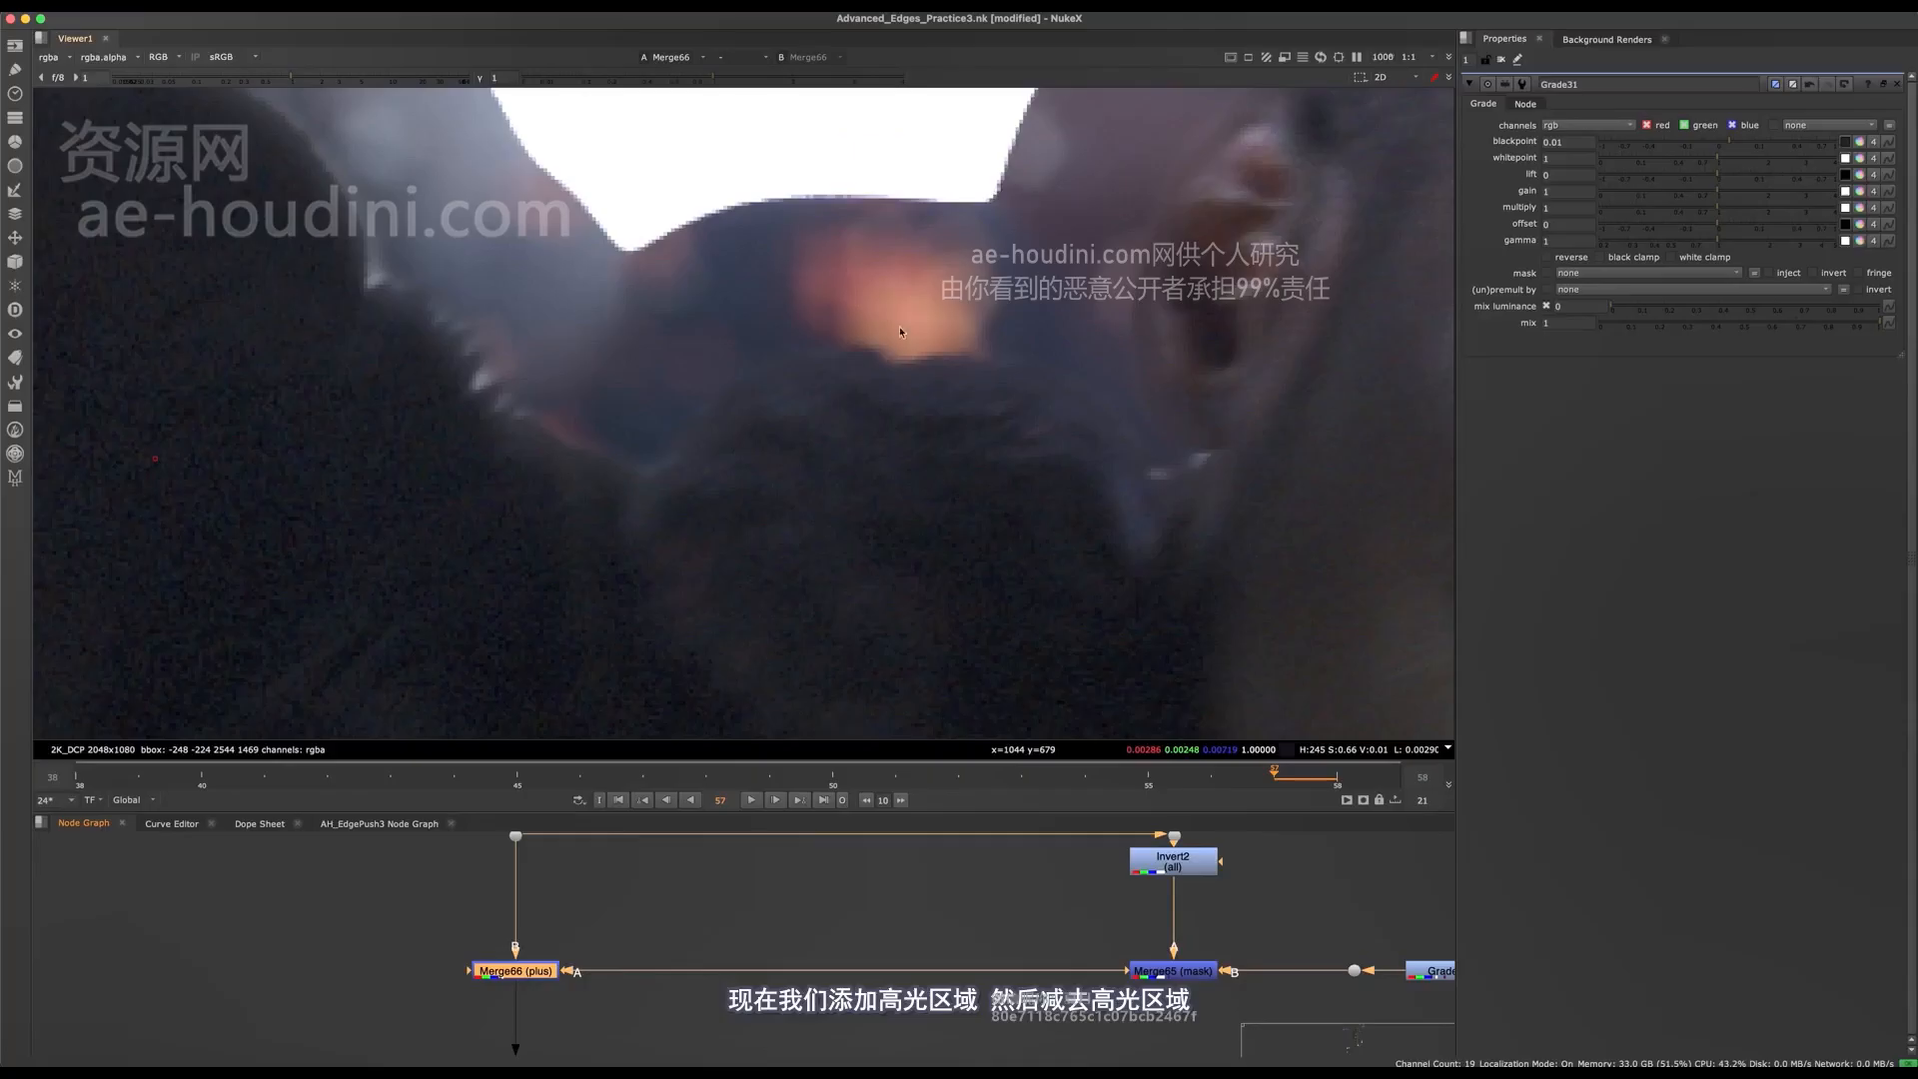
# - Raise the blackpoint of Grade31 to 0.03 and move the node farther away from the dot
pyautogui.moveTo(909, 359); pyautogui.dragTo(906, 392, button='middle')
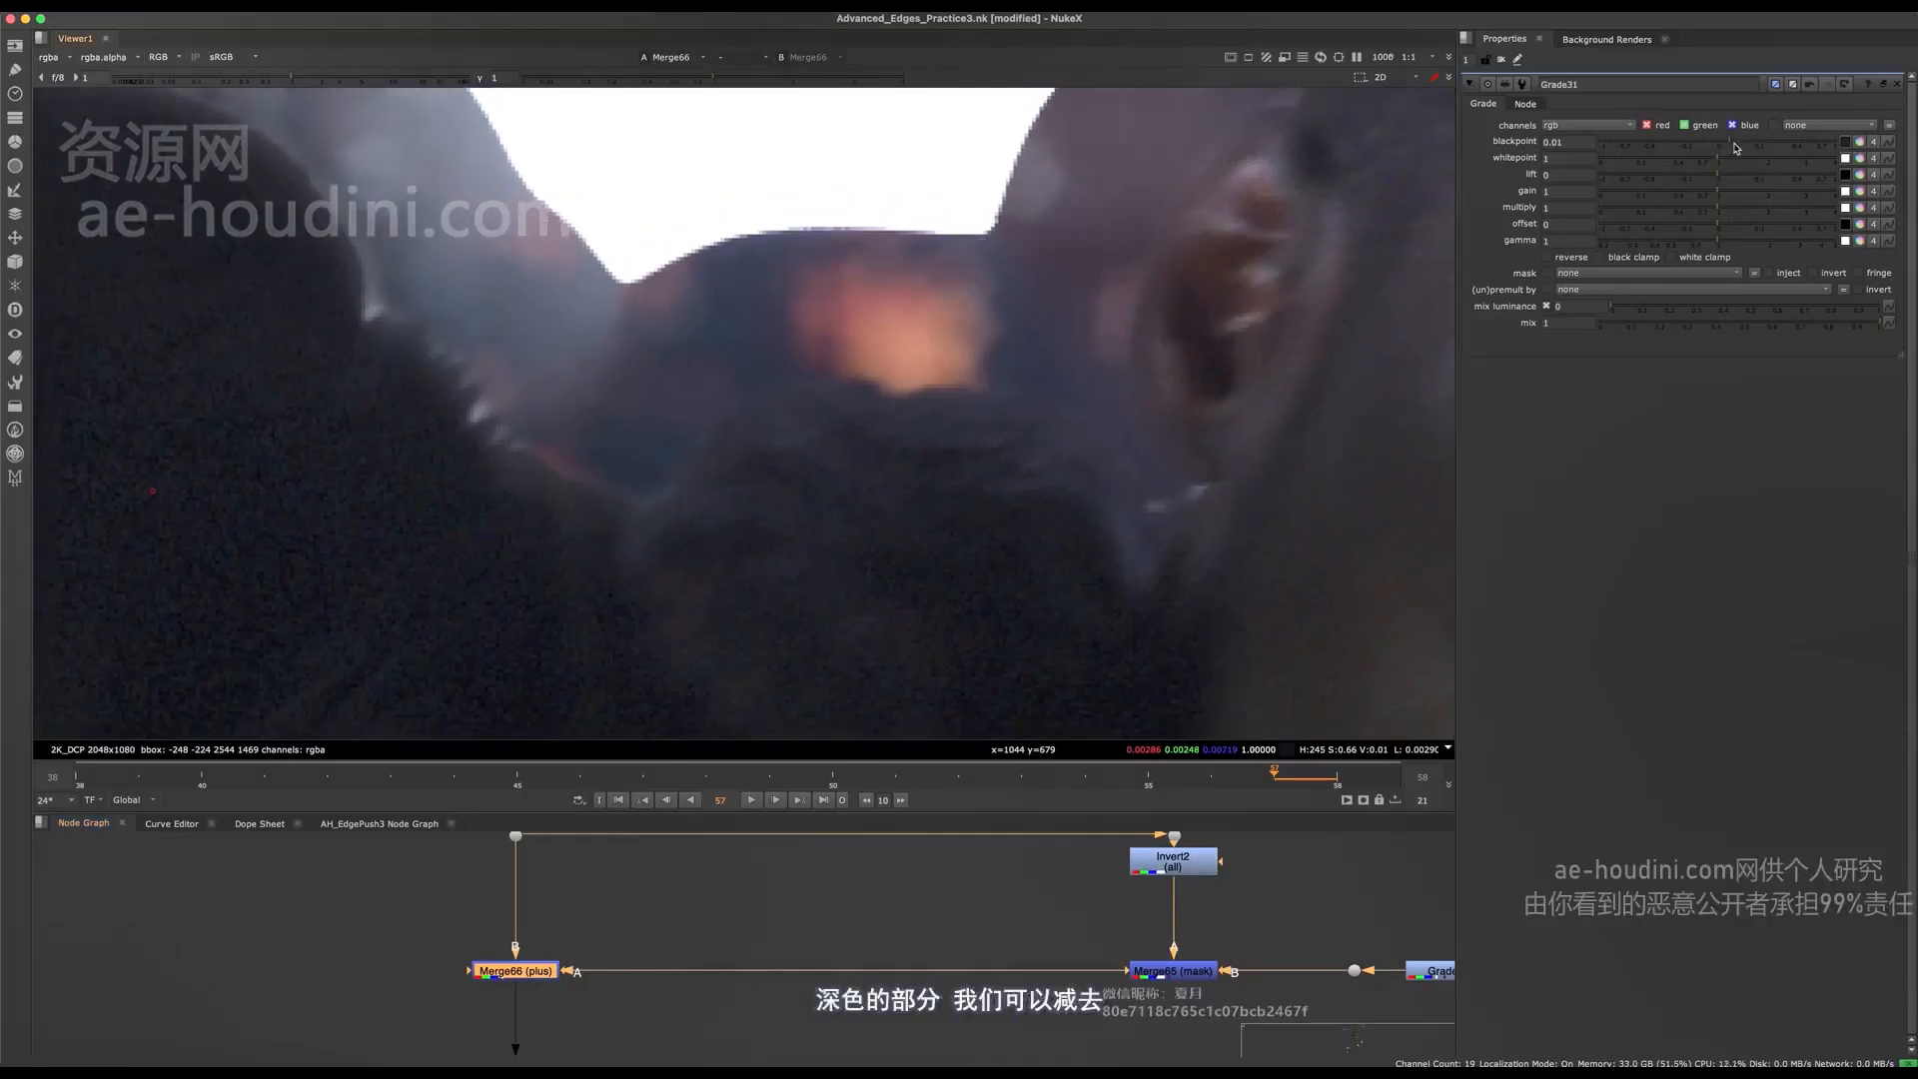
pyautogui.moveTo(1739, 145); pyautogui.dragTo(1739, 142)
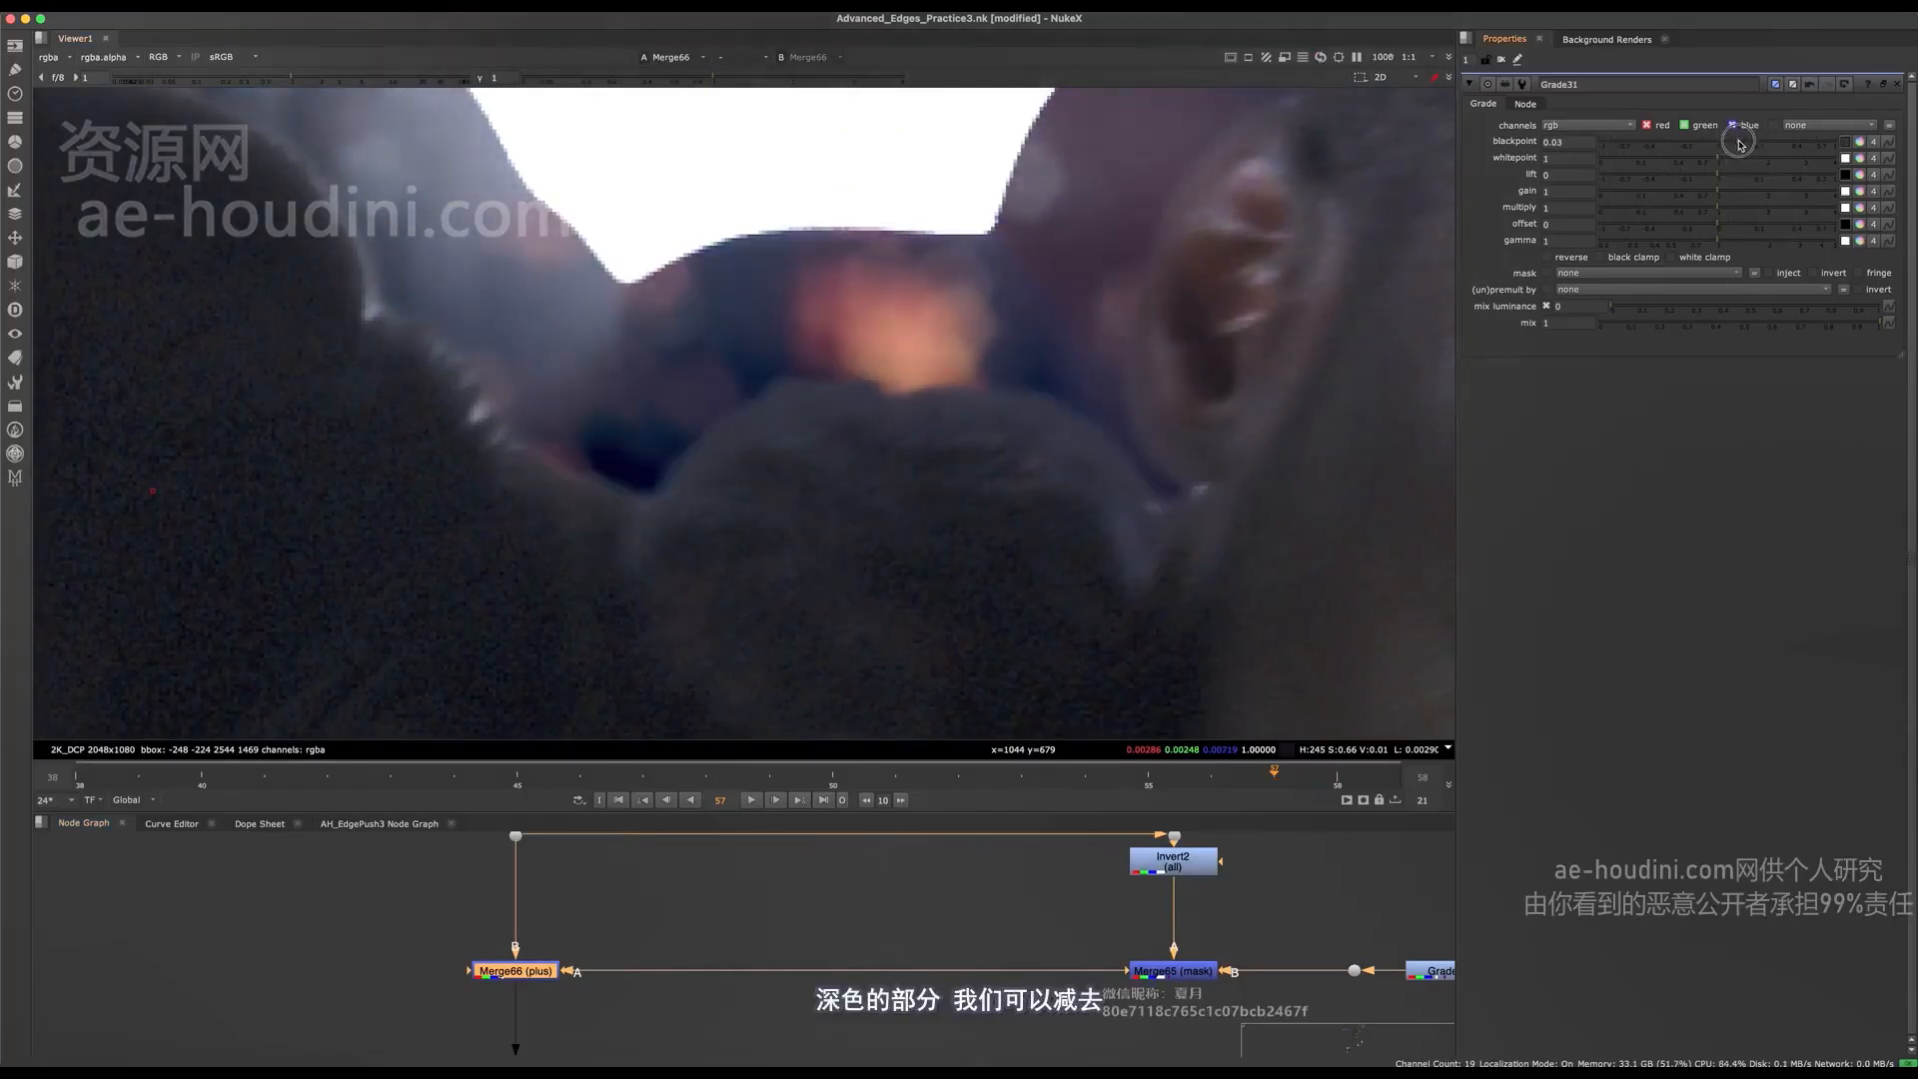
pyautogui.moveTo(1401, 992); pyautogui.dragTo(732, 957, button='middle')
pyautogui.moveTo(822, 941); pyautogui.dragTo(956, 933)
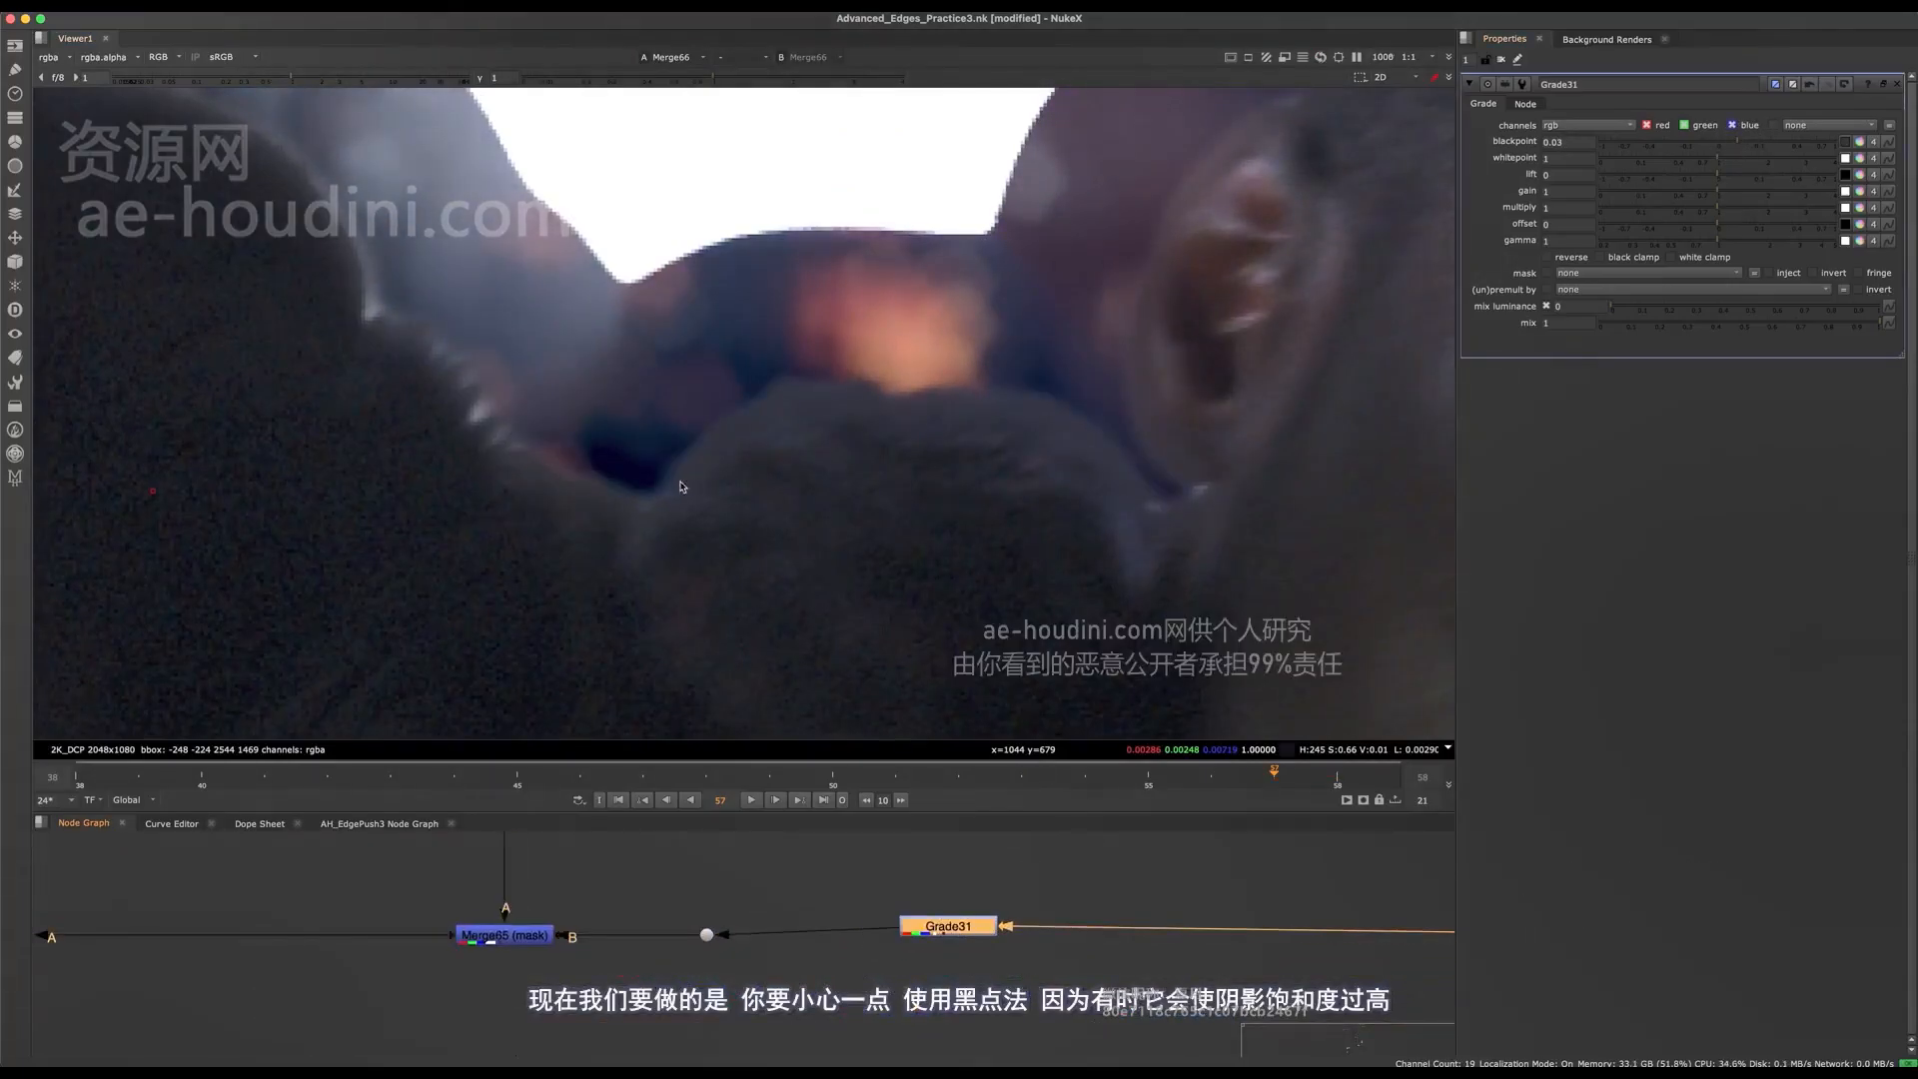
# - Try desaturating the whole graded background with a Saturation node placed after Grade31
pyautogui.scroll(3, 949, 925)
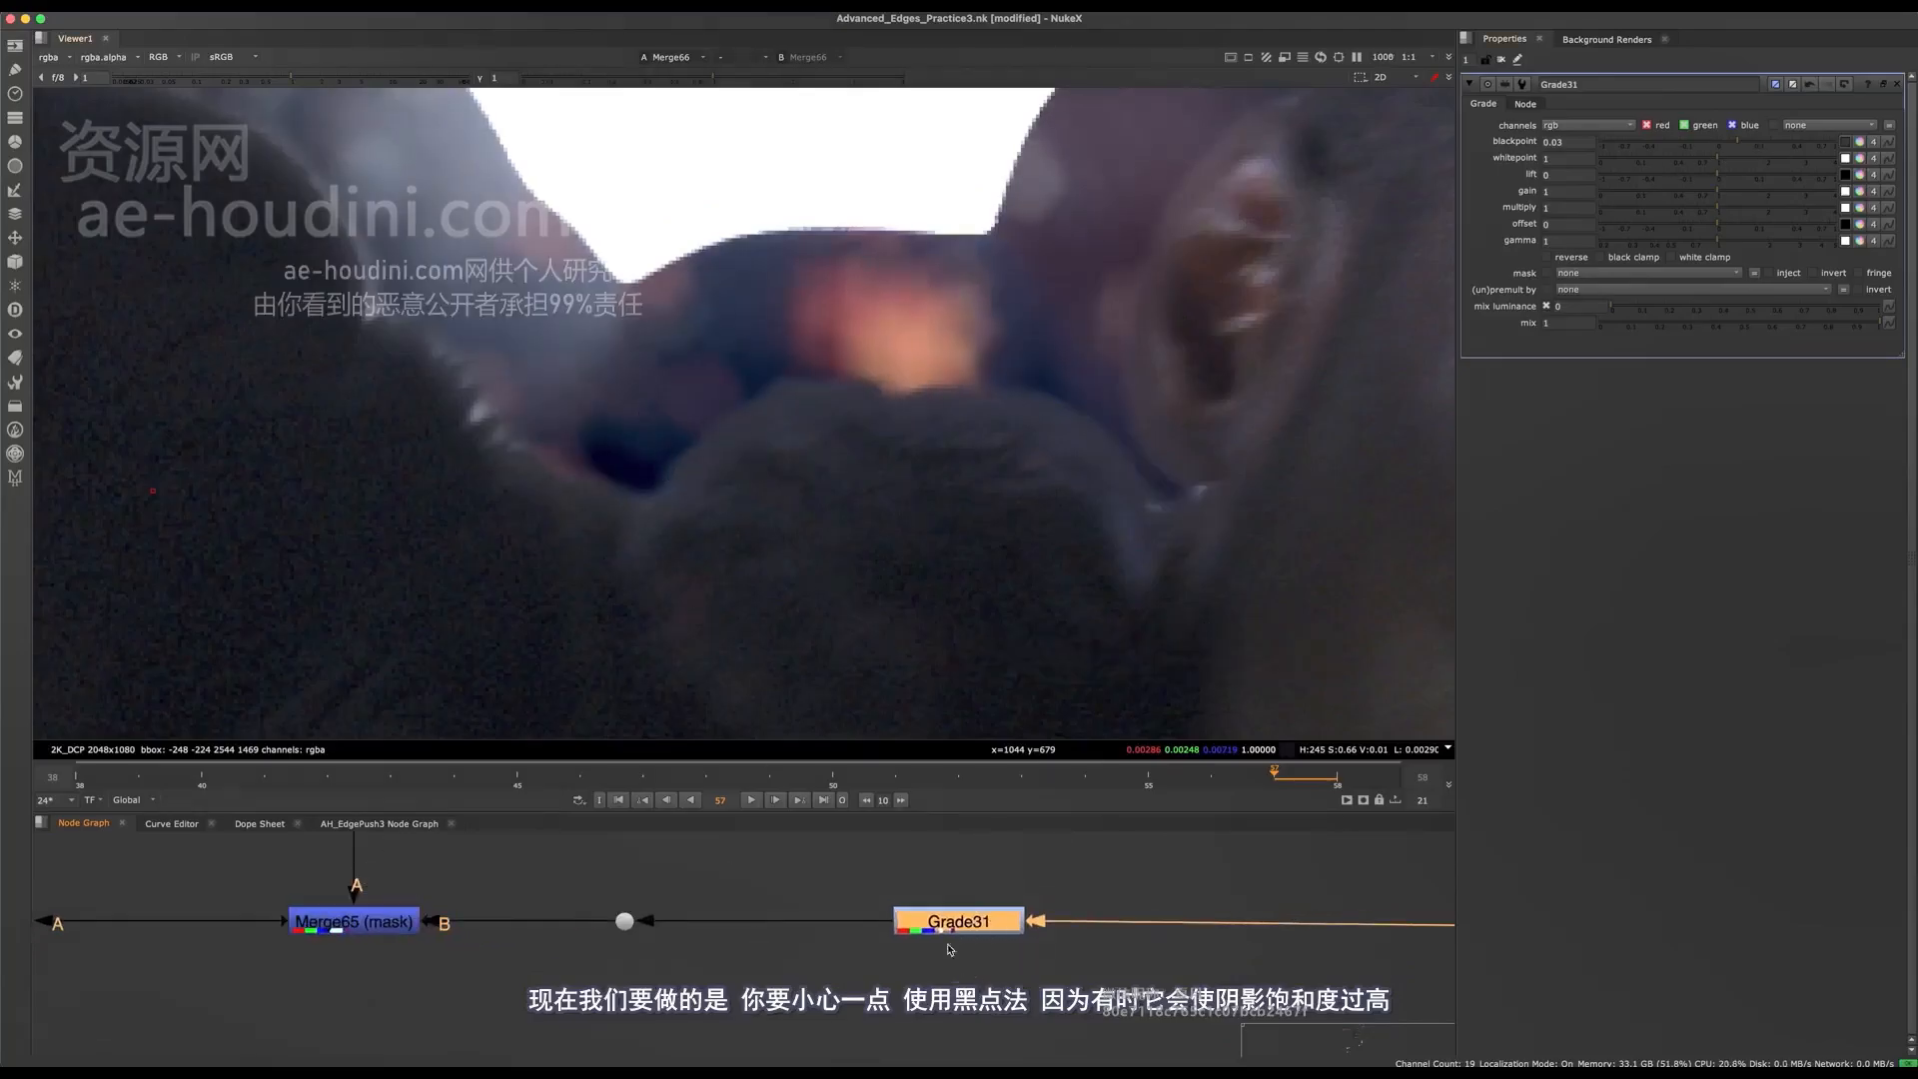
pyautogui.moveTo(837, 852); pyautogui.dragTo(821, 927, button='middle')
pyautogui.press('Tab')
pyautogui.write('sat')
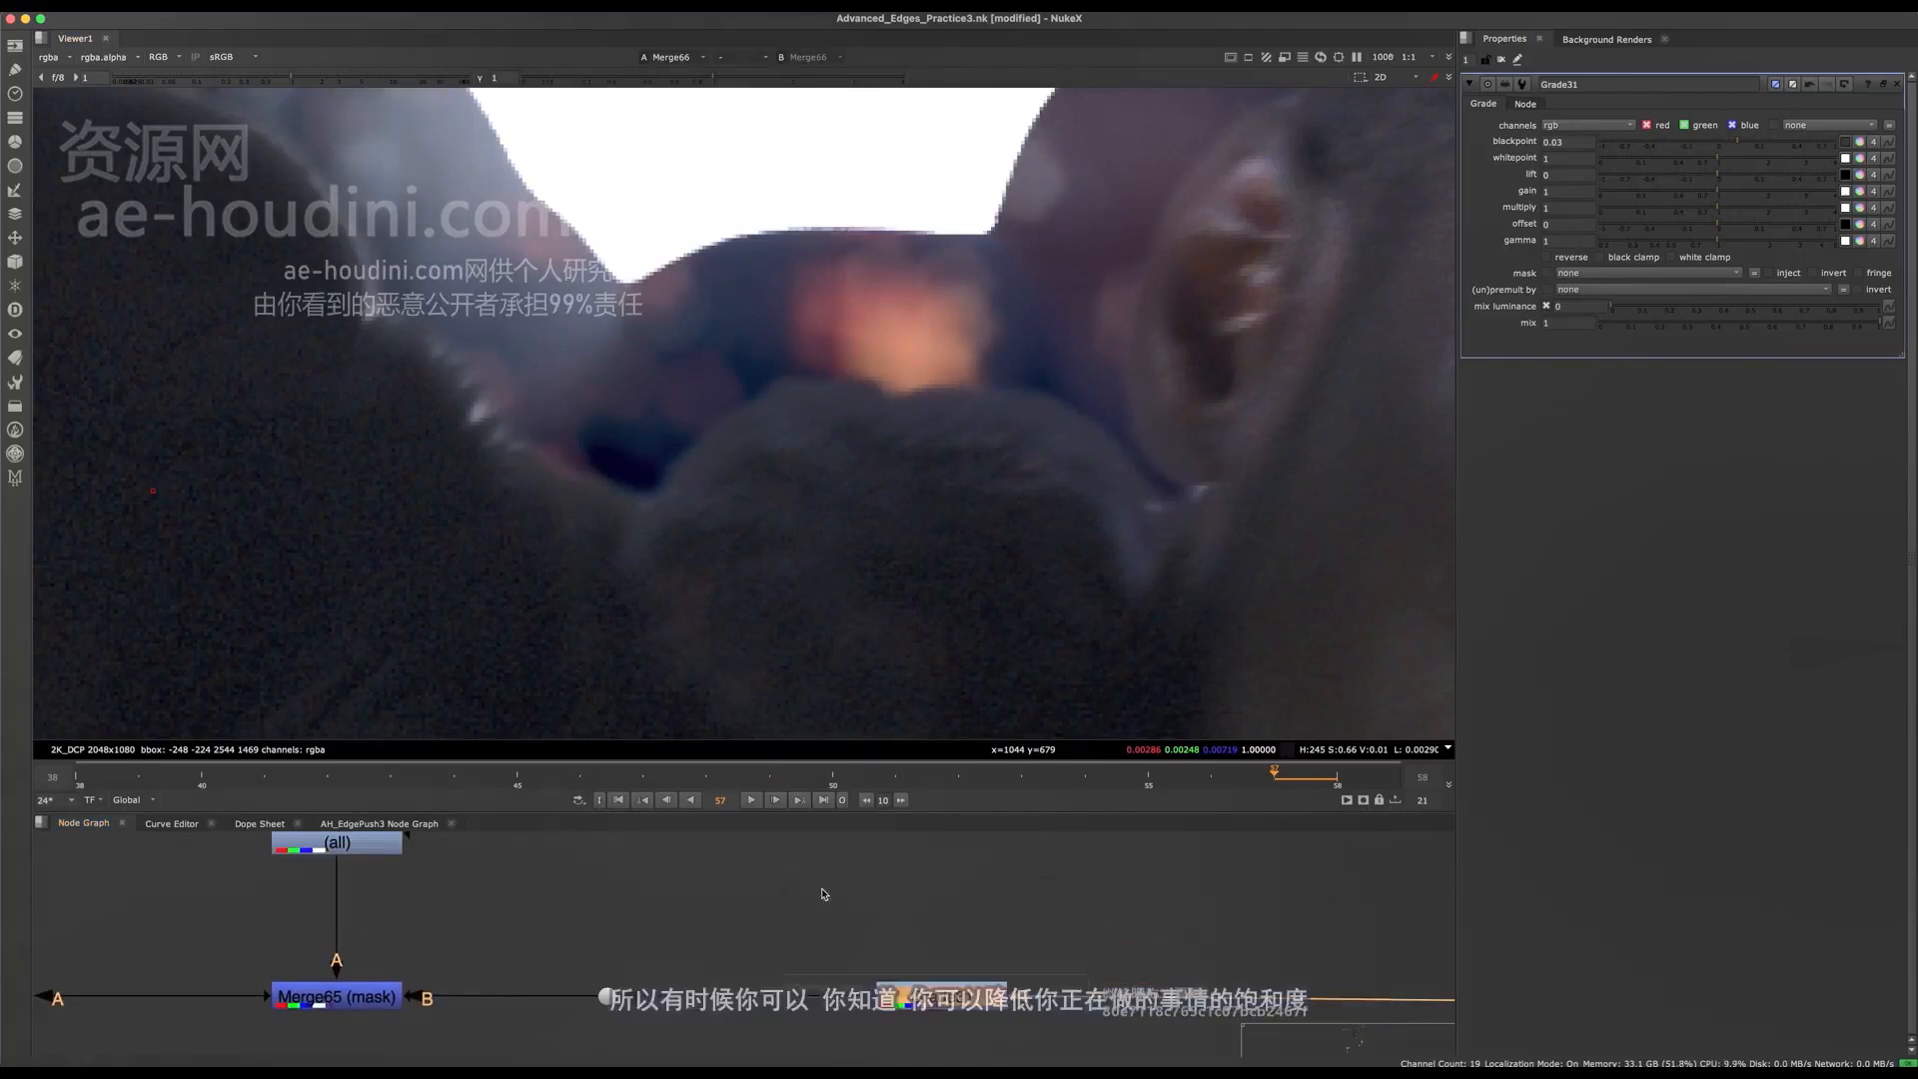
pyautogui.press('Return')
pyautogui.moveTo(1712, 141); pyautogui.dragTo(1688, 137)
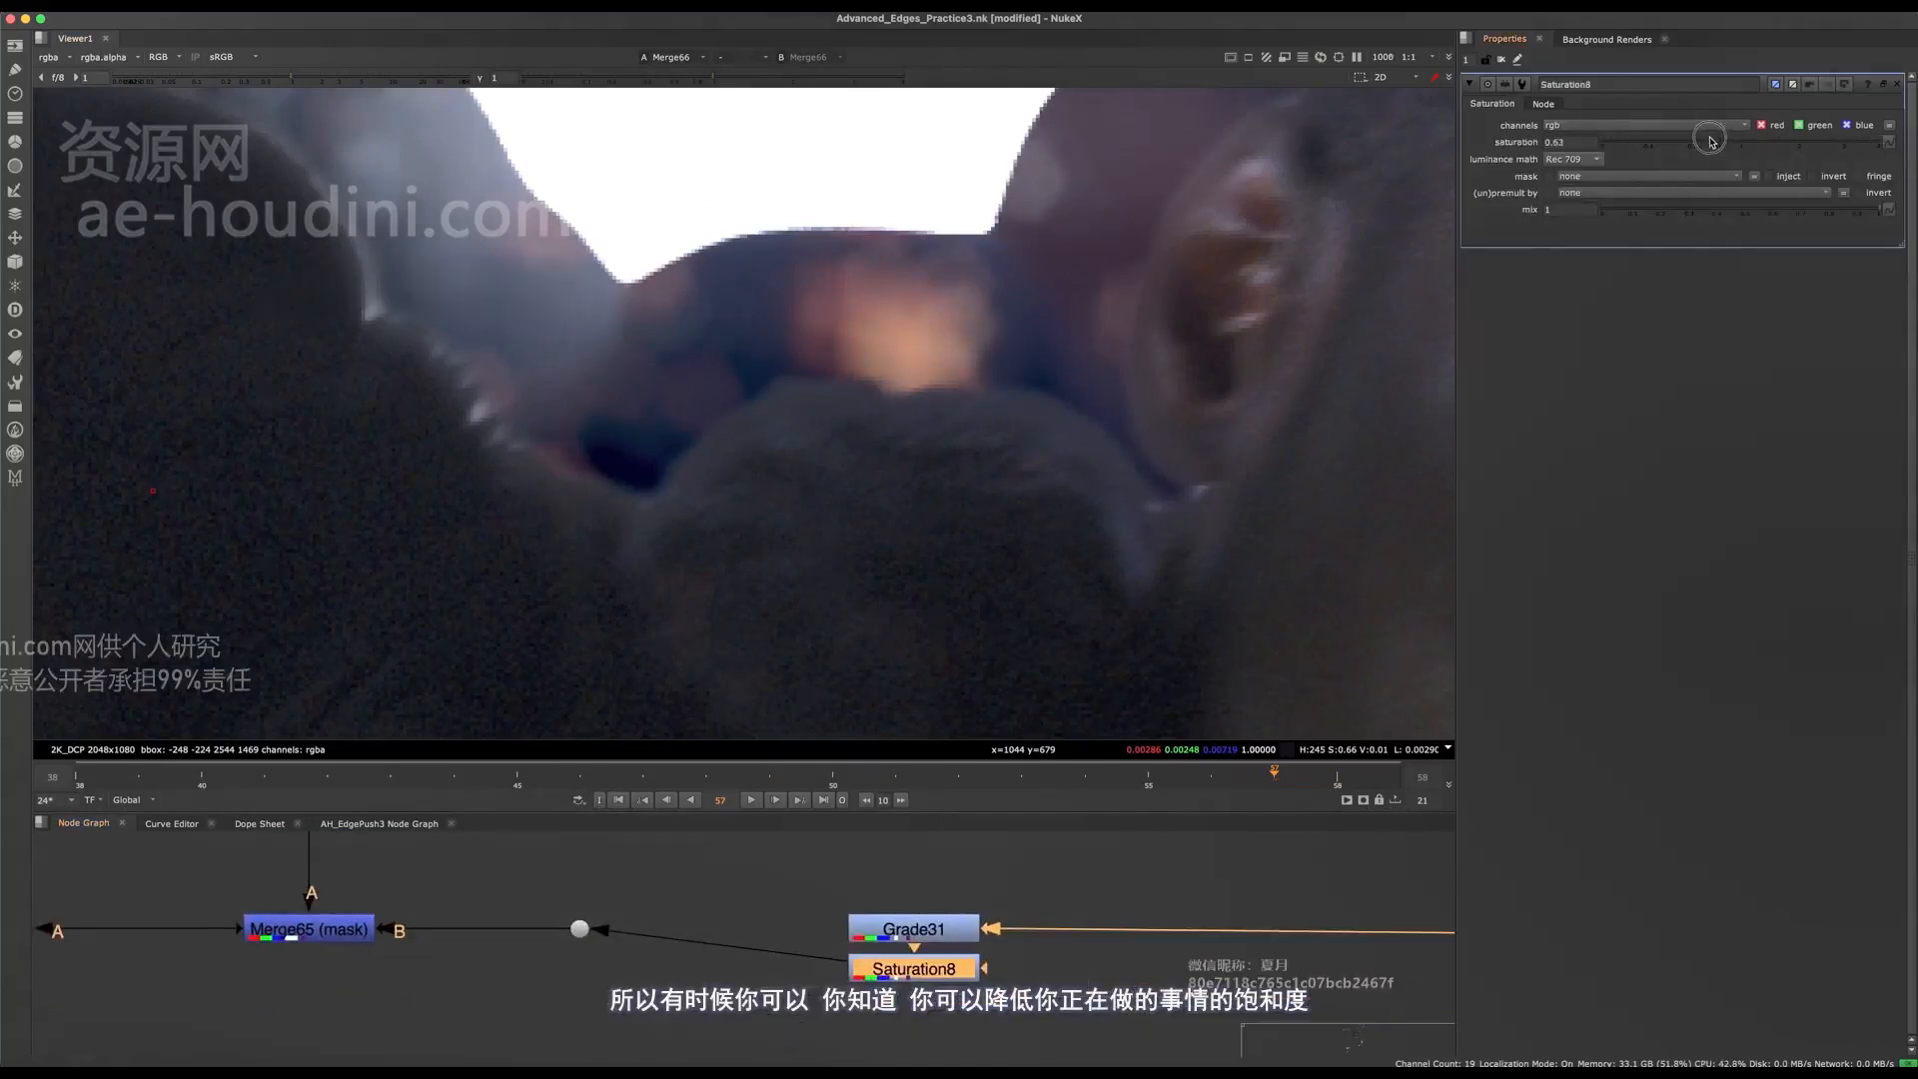
# - Delete the Saturation node after Grade31
pyautogui.scroll(-2, 1012, 481)
pyautogui.click(890, 969)
pyautogui.press('Delete')
pyautogui.moveTo(890, 969); pyautogui.dragTo(837, 1040, button='middle')
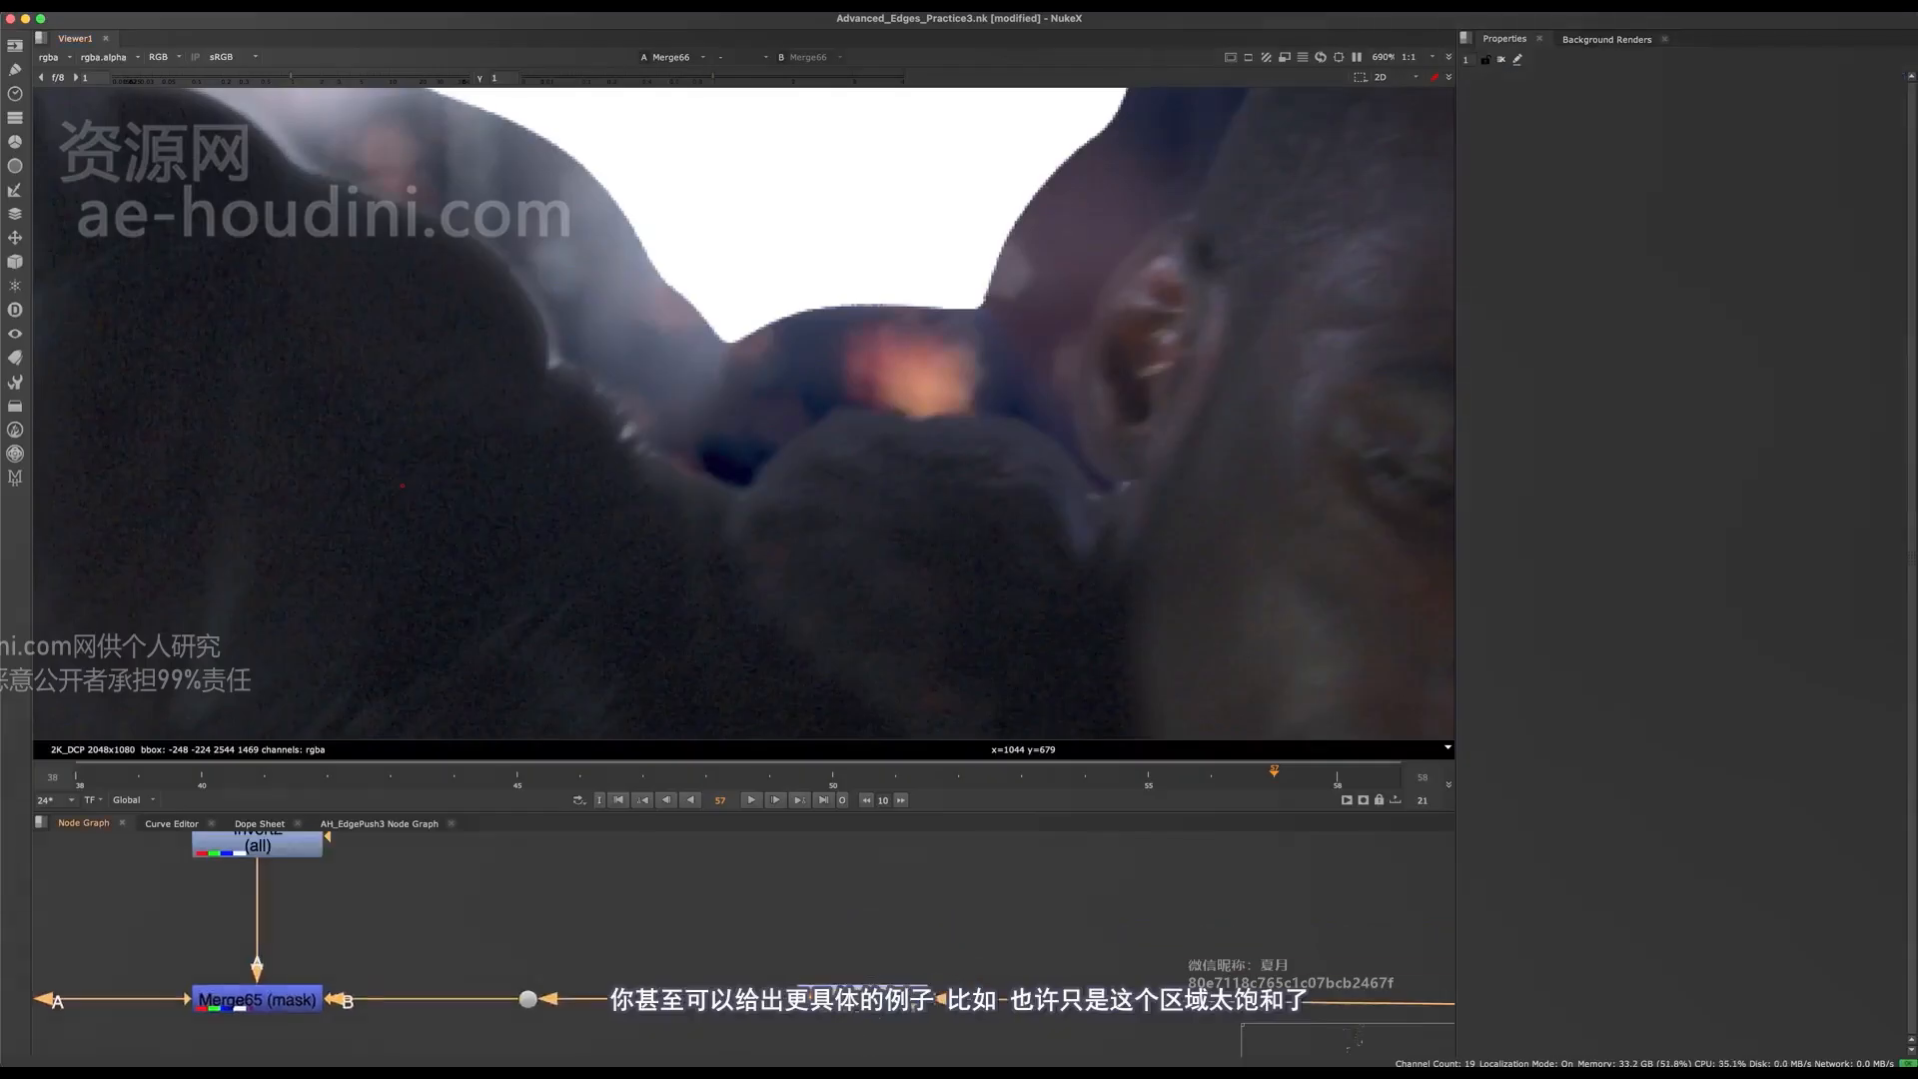
# - Create a Saturation node masked by a new Roto node and insert it between Grade31 and the dot
pyautogui.moveTo(966, 976); pyautogui.dragTo(996, 995, button='middle')
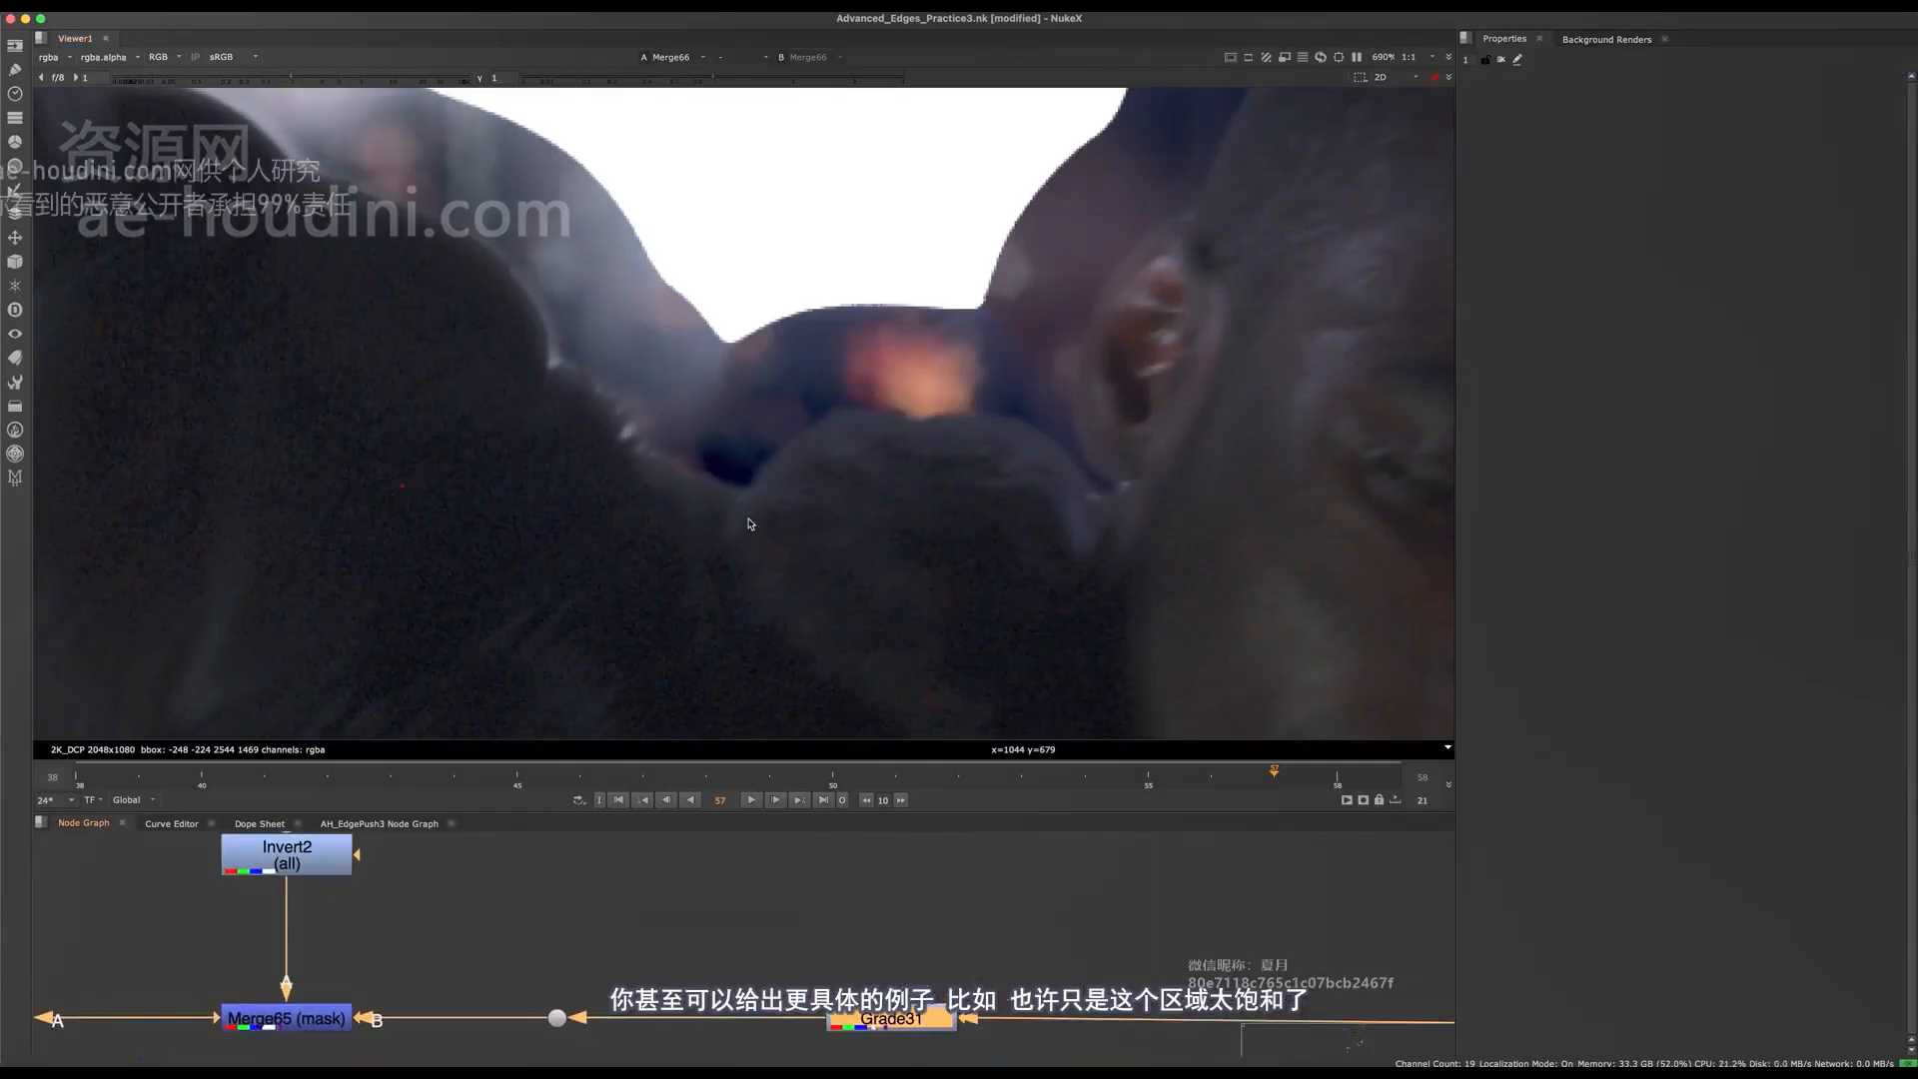
pyautogui.scroll(4, 760, 423)
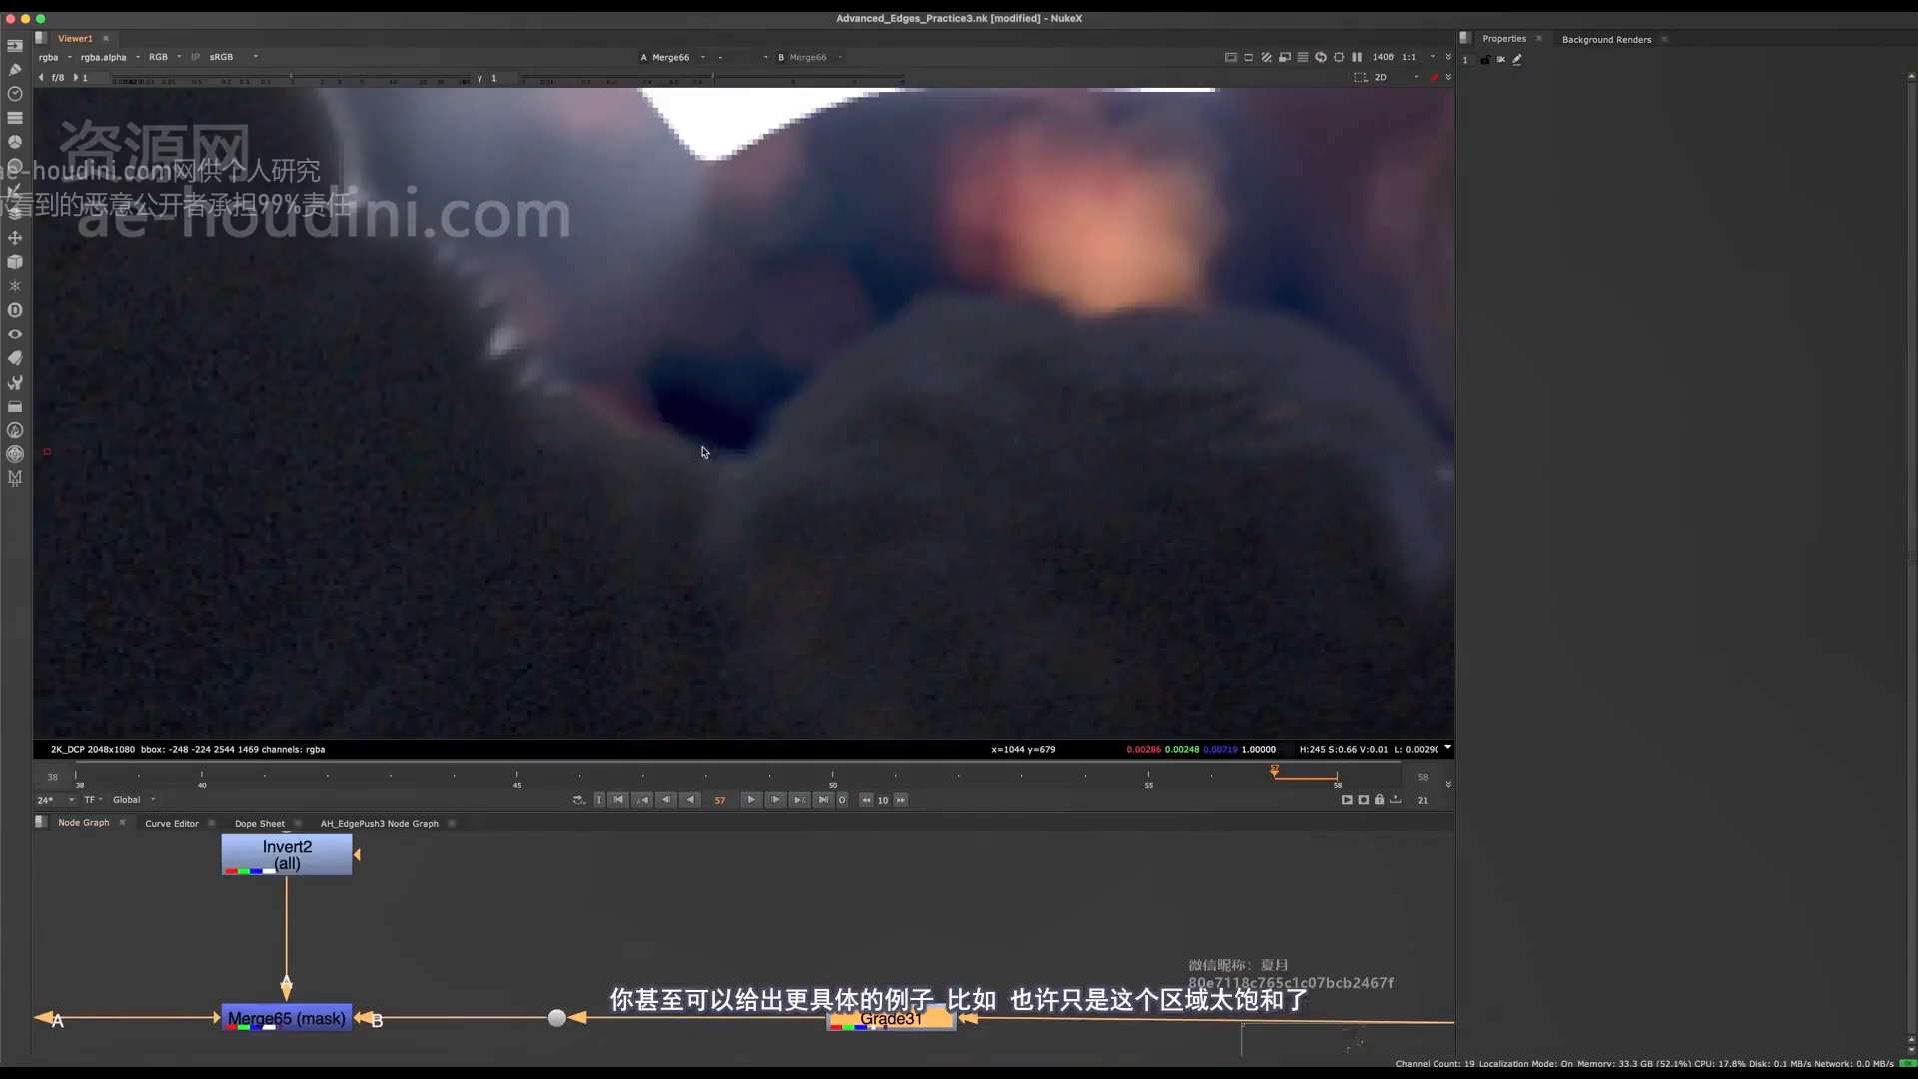
pyautogui.moveTo(781, 946); pyautogui.dragTo(703, 948, button='middle')
pyautogui.scroll(-3, 715, 948)
pyautogui.scroll(2, 733, 950)
pyautogui.click(624, 918)
pyautogui.press('Tab')
pyautogui.write('sa')
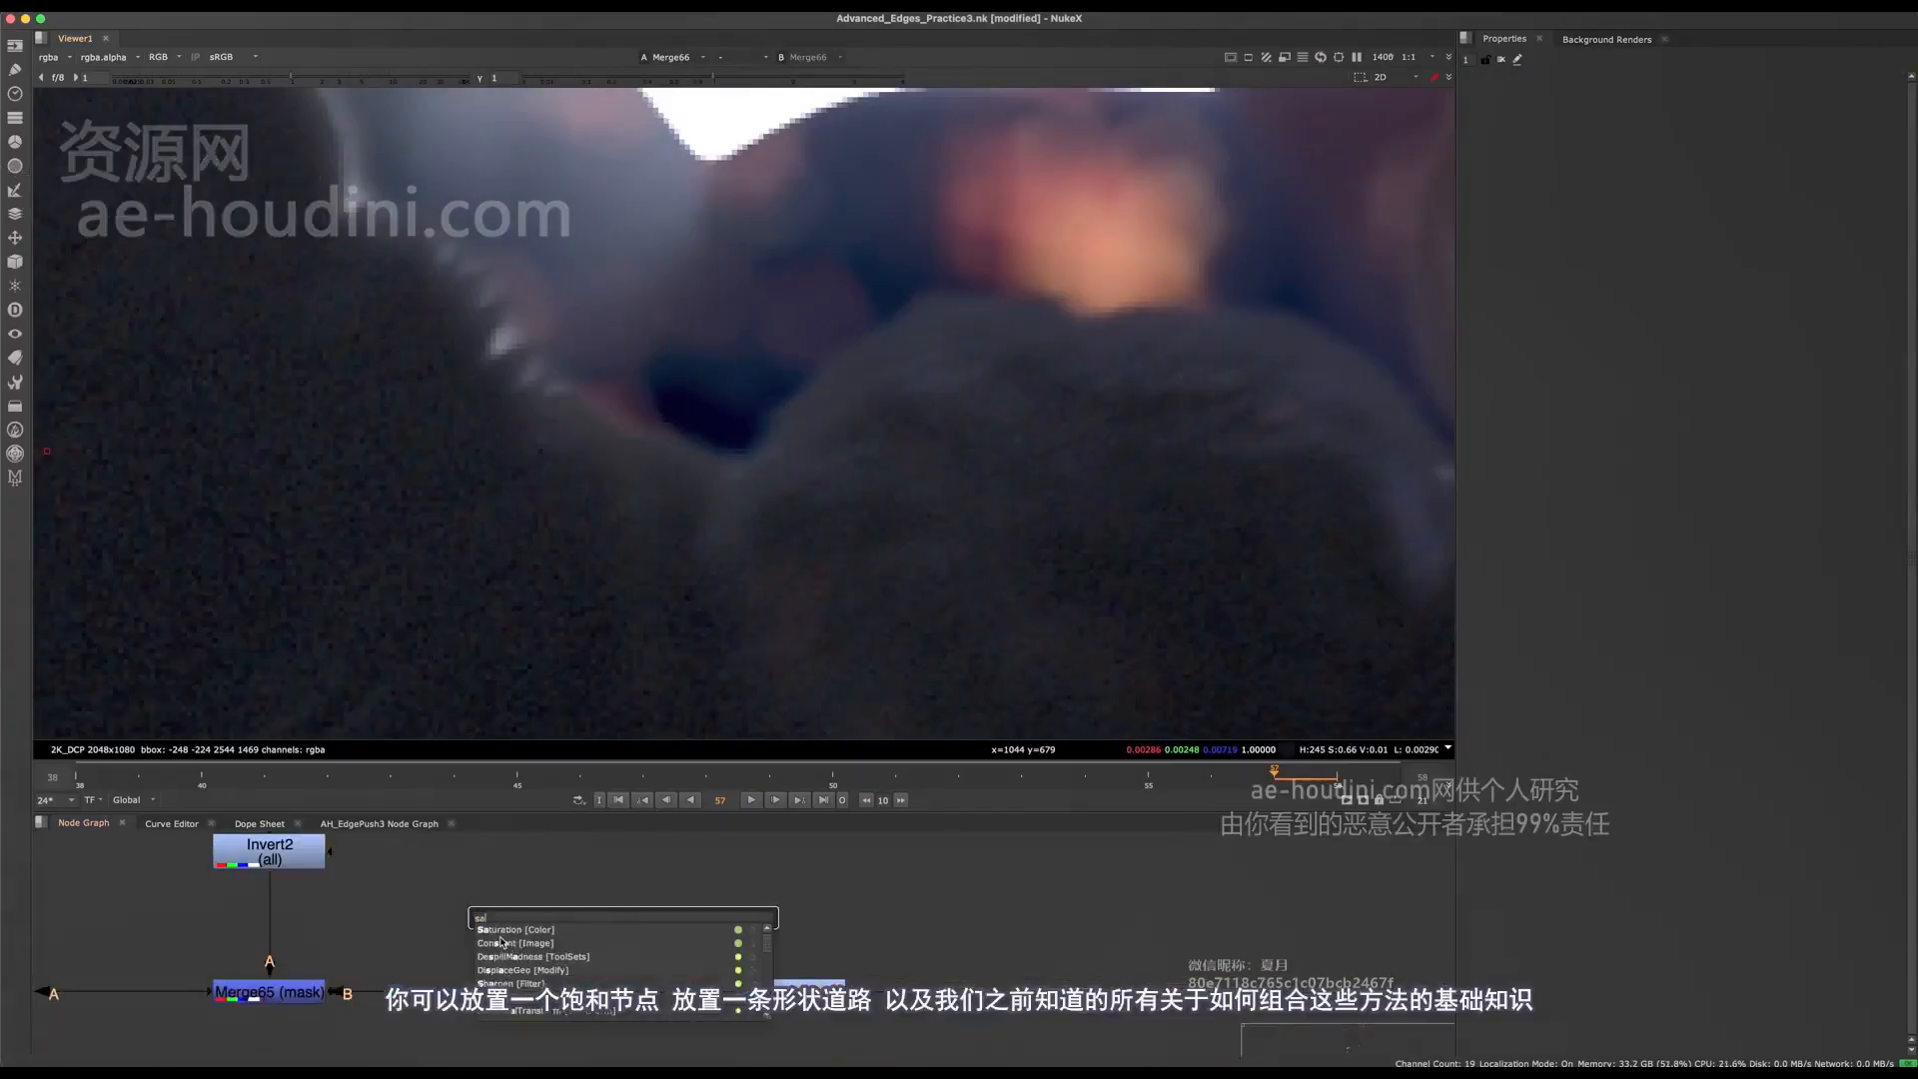
pyautogui.press('Return')
pyautogui.click(708, 933)
pyautogui.press('o')
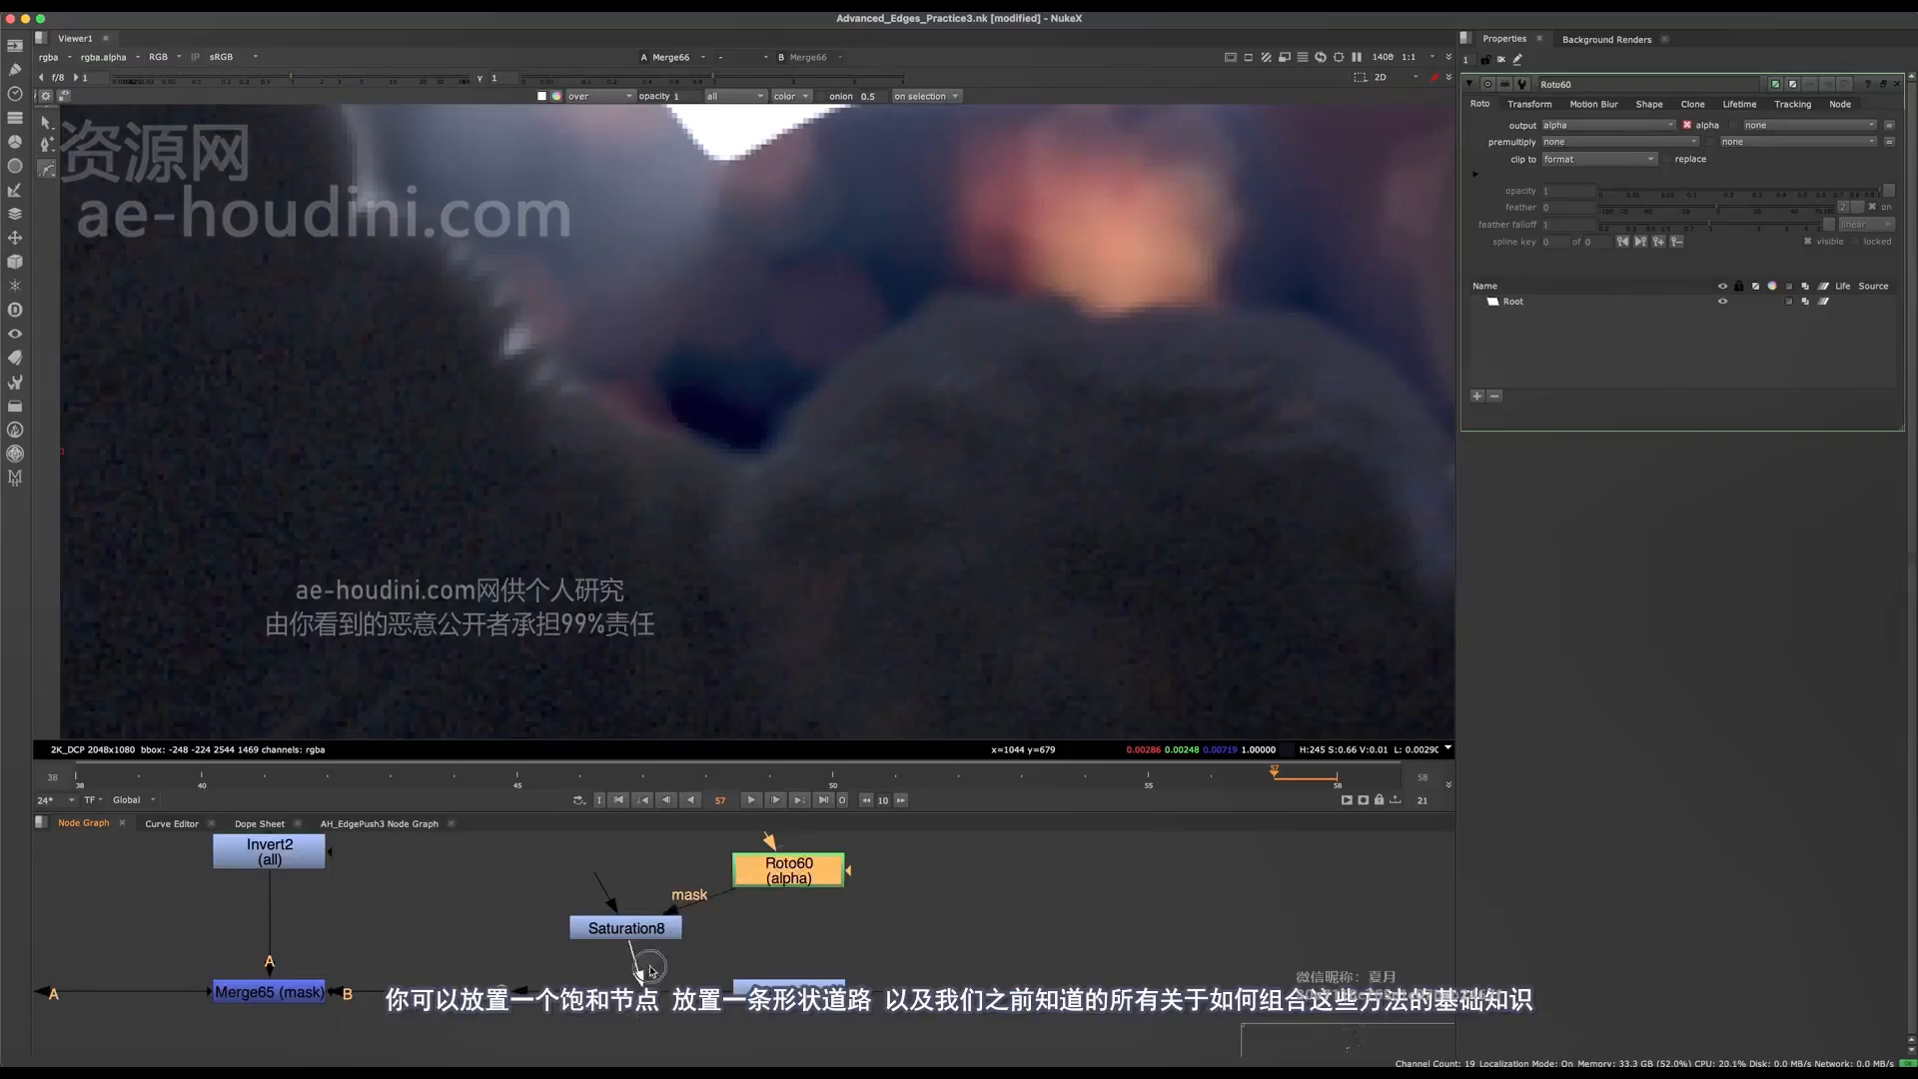
pyautogui.moveTo(643, 931); pyautogui.dragTo(625, 992)
# - Check the upstream matte setups and place Roto60 directly above Saturation8
pyautogui.scroll(-10, 665, 999)
pyautogui.press('space')
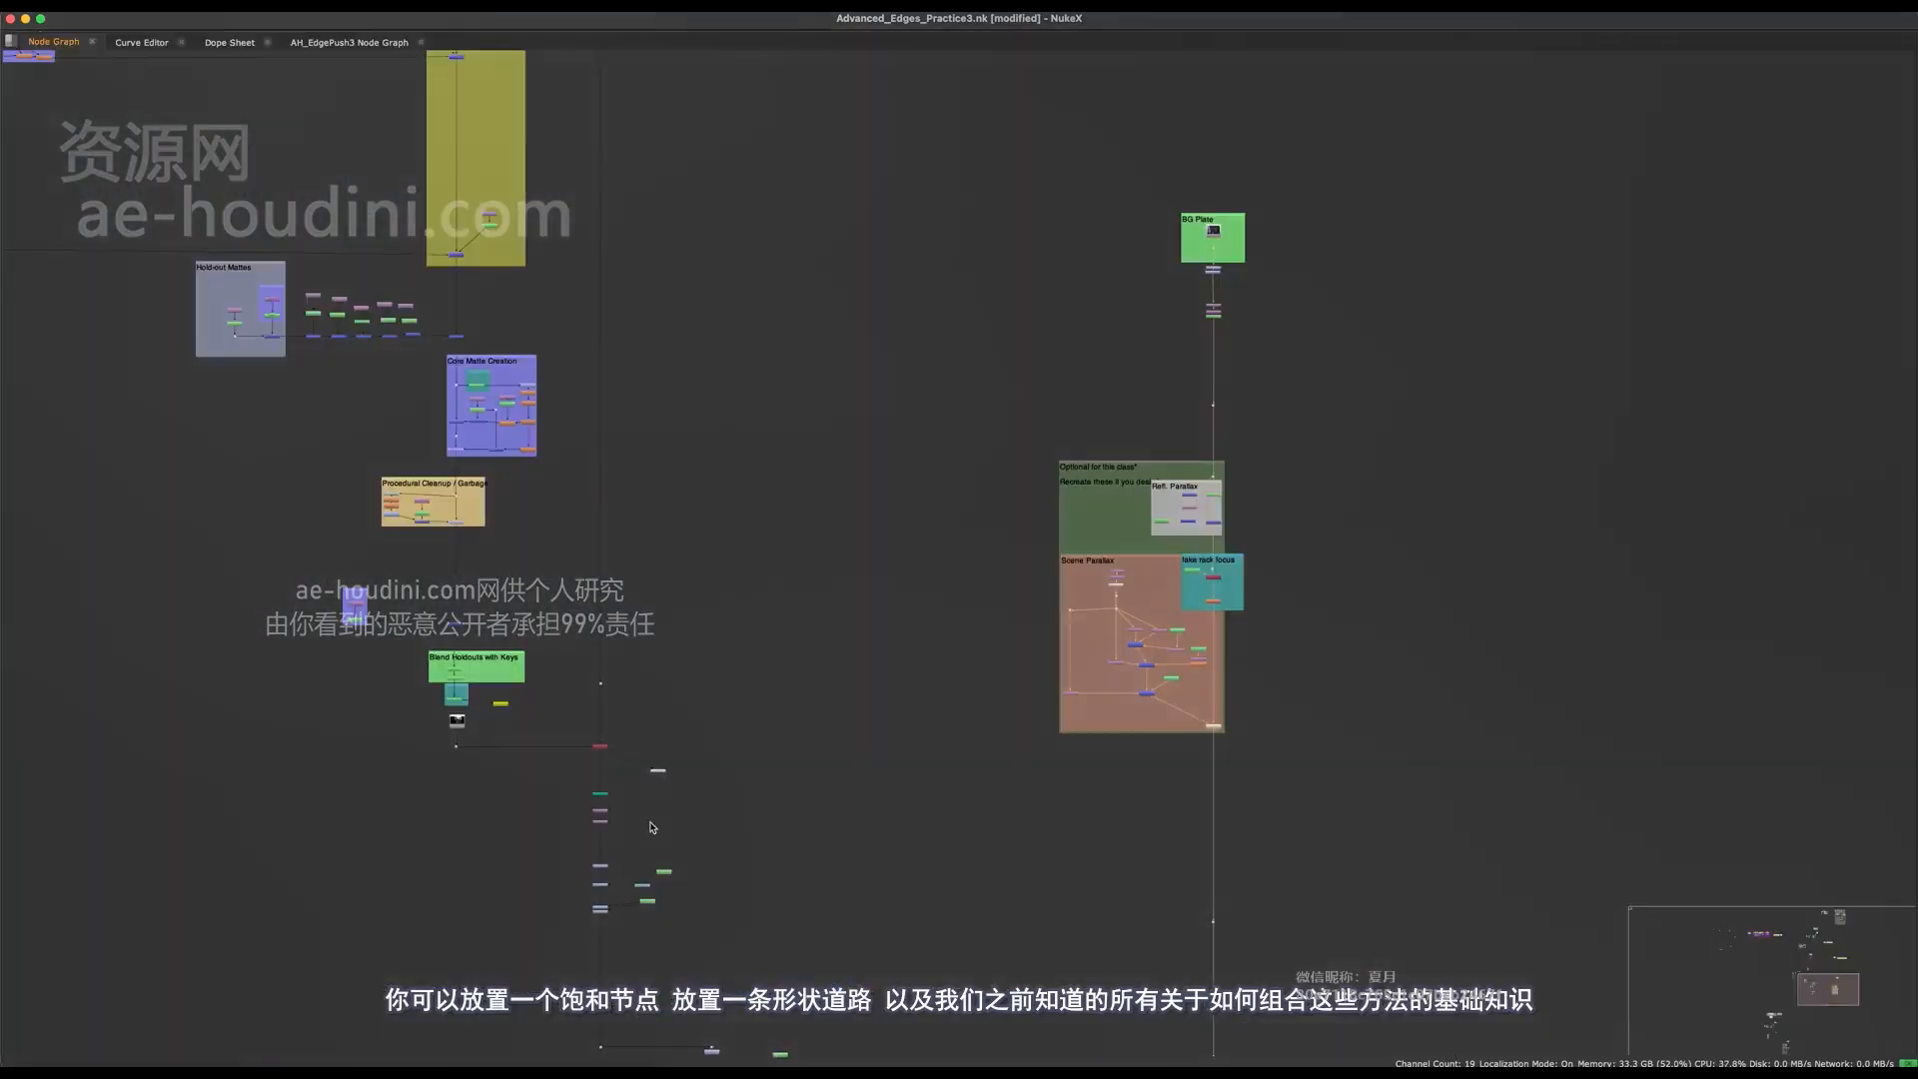
pyautogui.scroll(5, 457, 476)
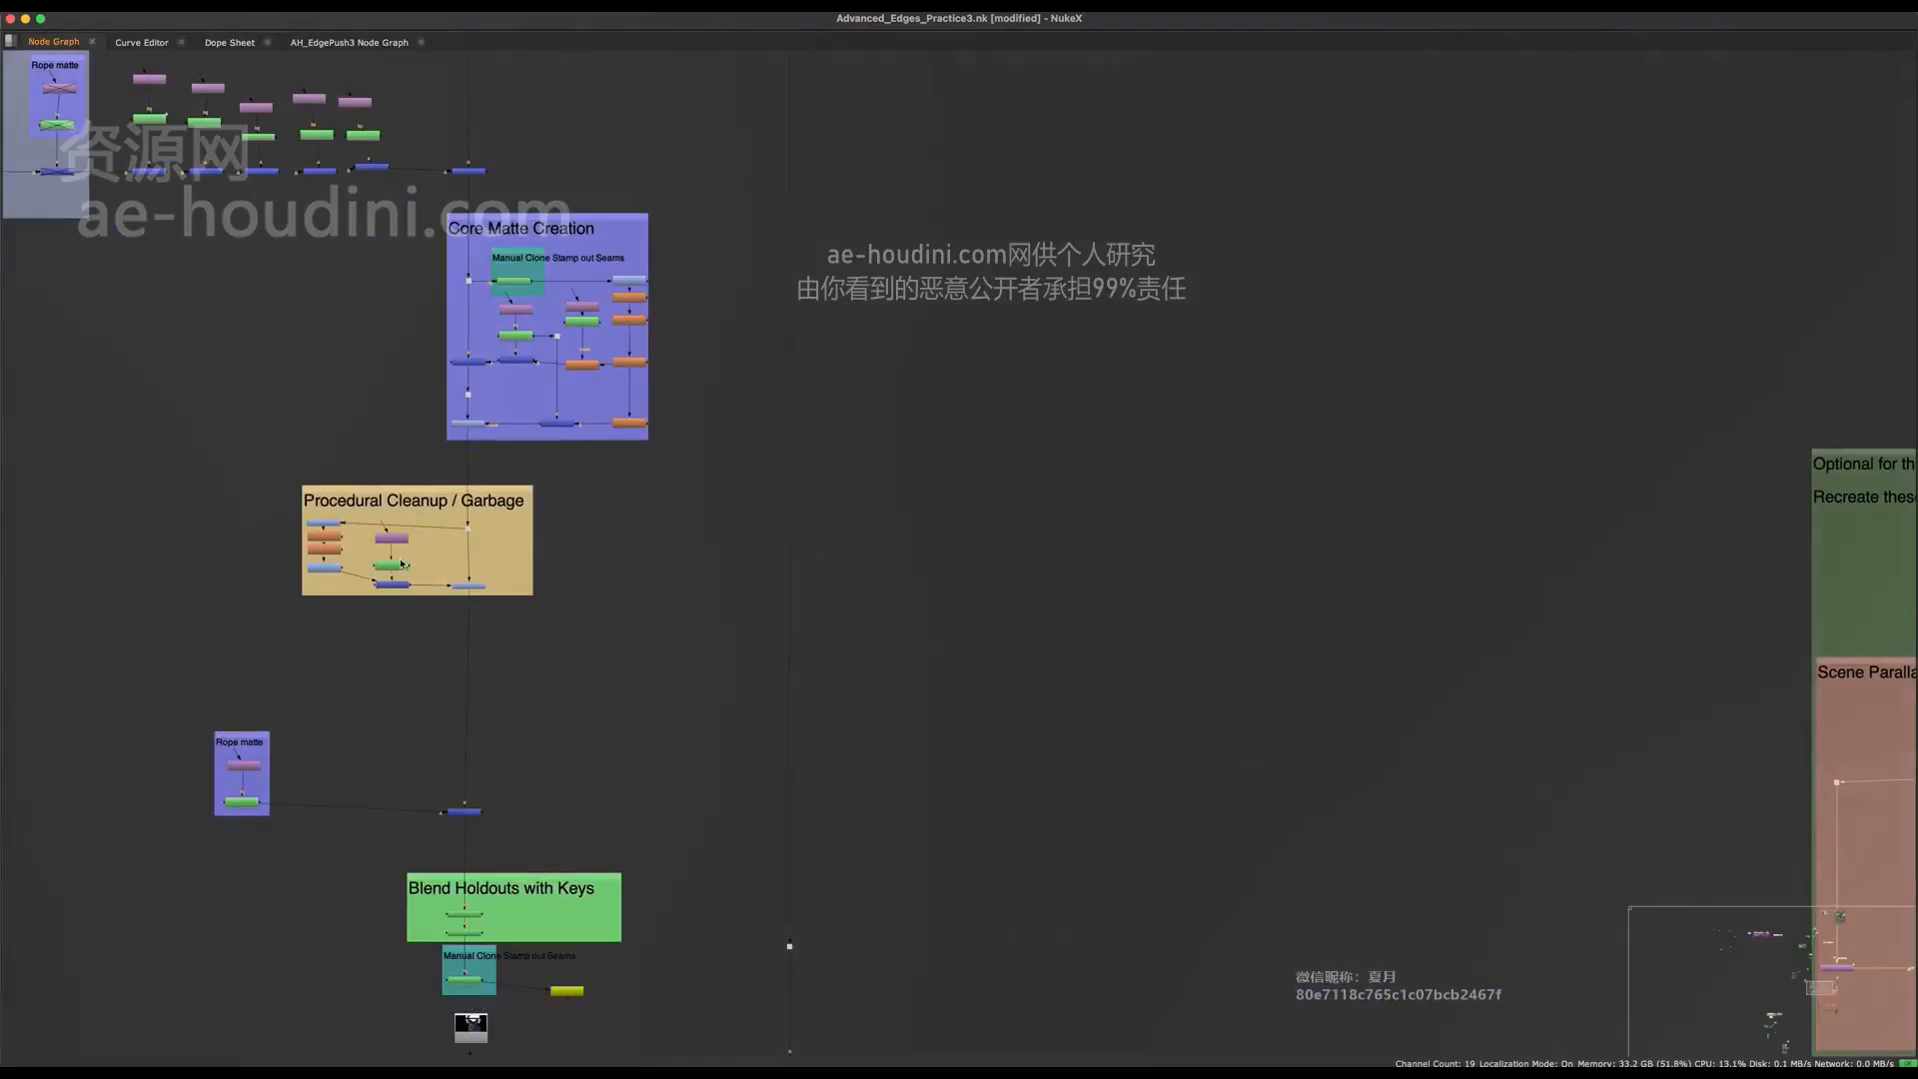
pyautogui.moveTo(788, 946); pyautogui.dragTo(686, 56, button='middle')
pyautogui.moveTo(964, 896); pyautogui.dragTo(979, 864, button='middle')
pyautogui.scroll(4, 979, 864)
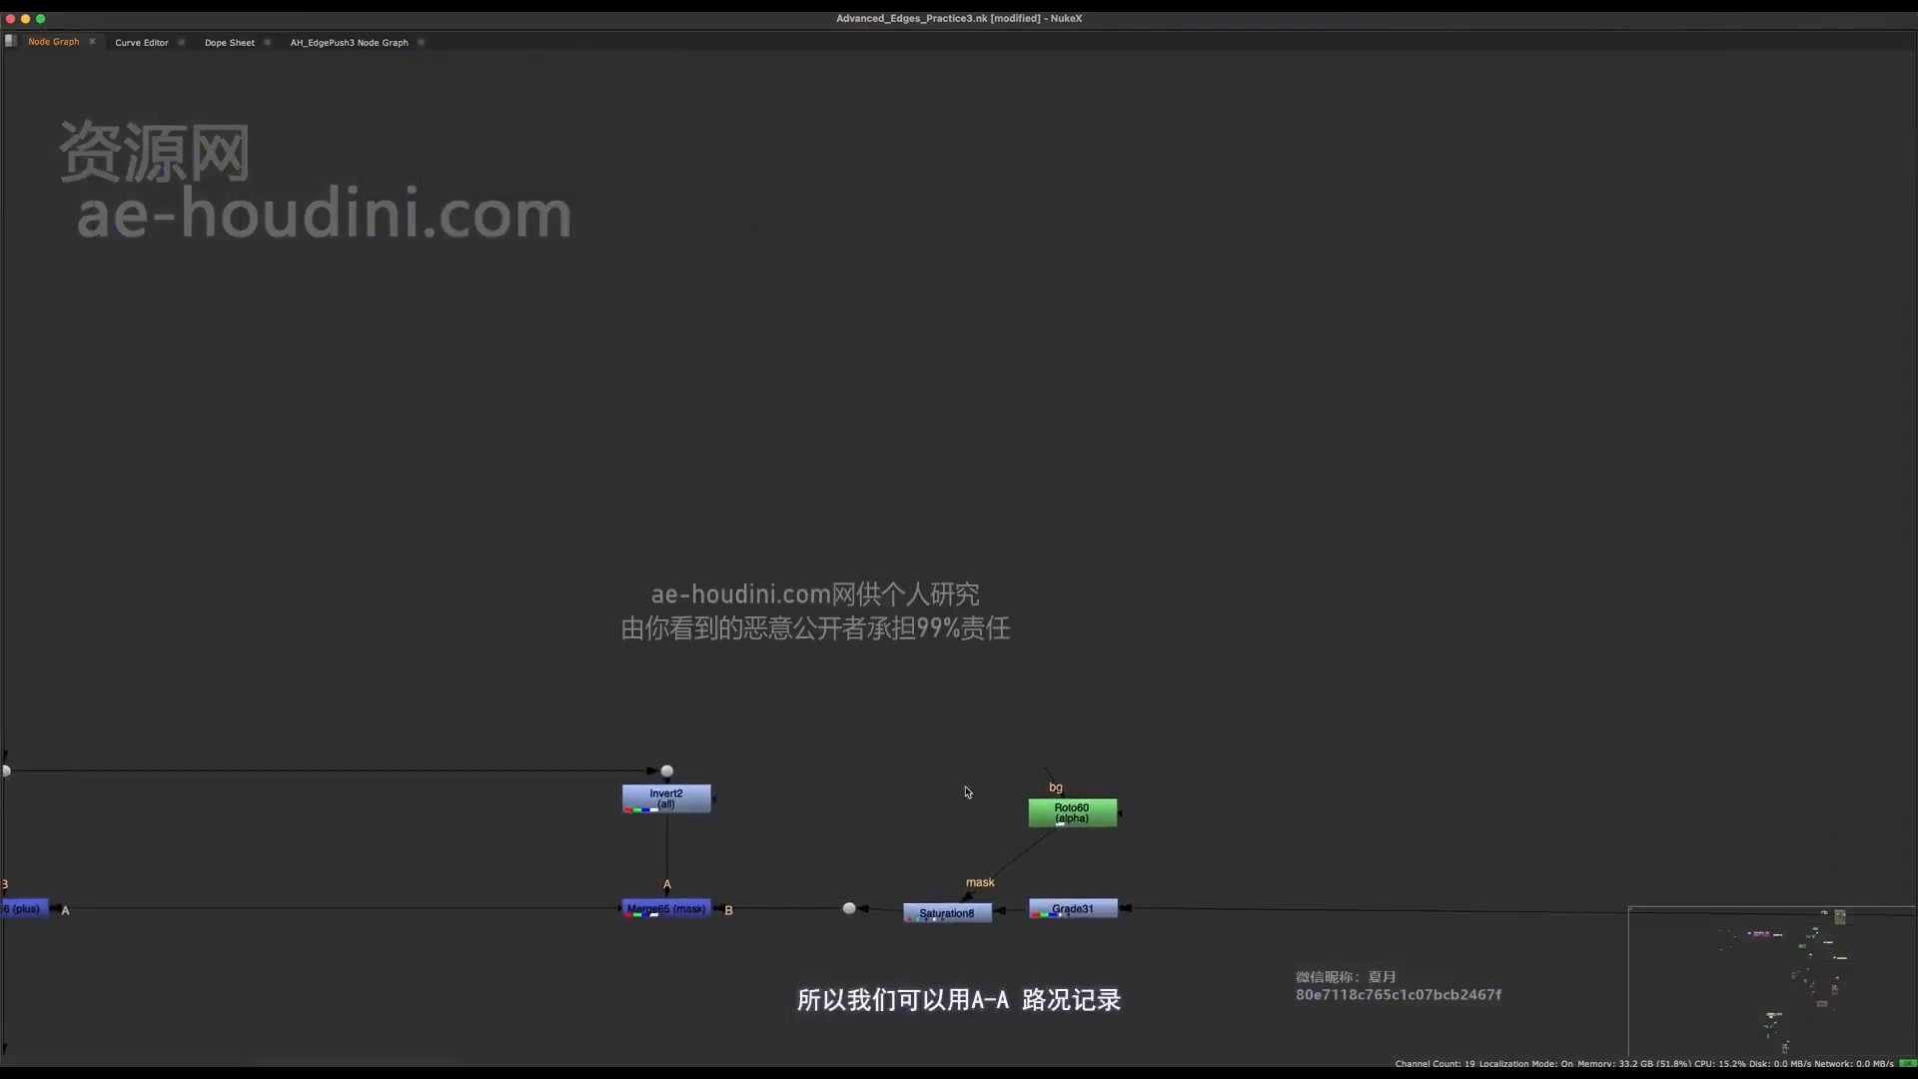
pyautogui.moveTo(1079, 807); pyautogui.dragTo(954, 811)
pyautogui.moveTo(994, 753); pyautogui.dragTo(974, 886, button='middle')
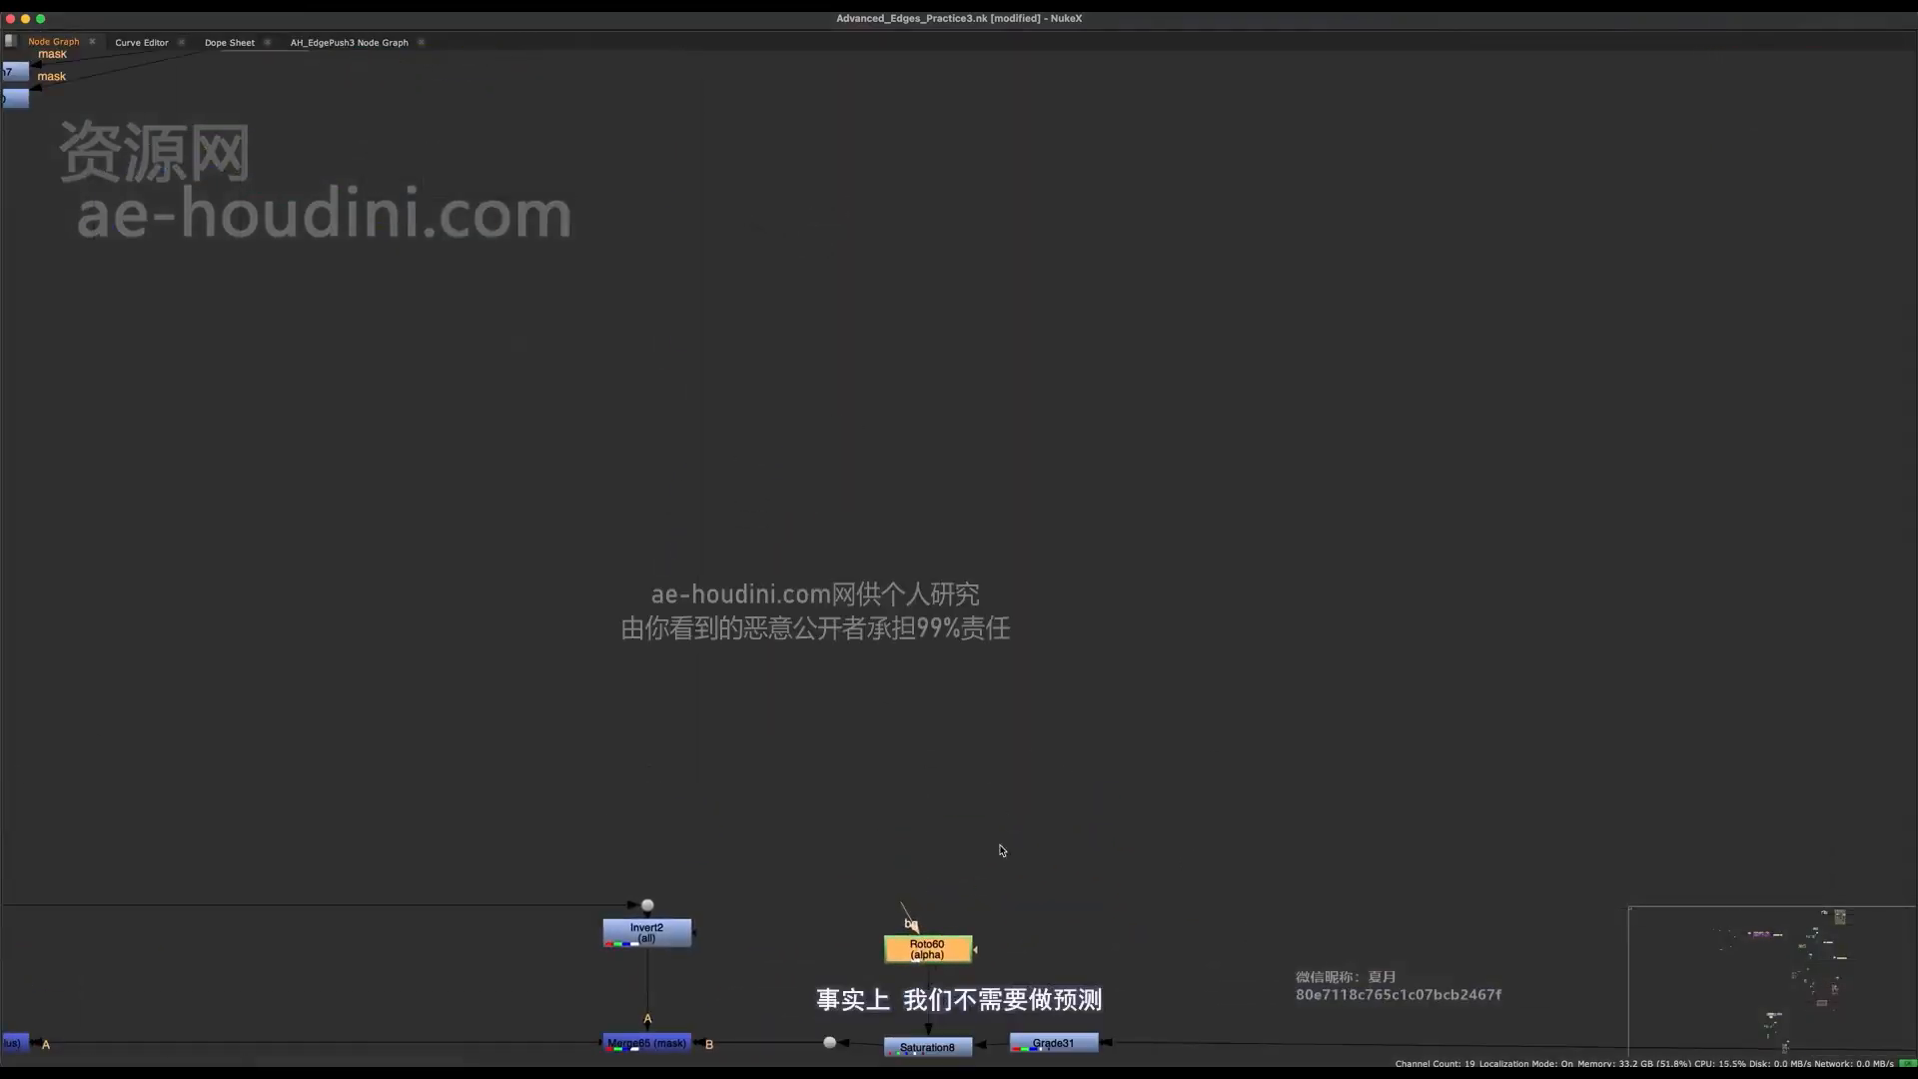
pyautogui.press('space')
pyautogui.click(933, 877)
pyautogui.press('super+v')
pyautogui.moveTo(957, 882); pyautogui.dragTo(979, 883)
pyautogui.scroll(-5, 894, 921)
pyautogui.press('Delete')
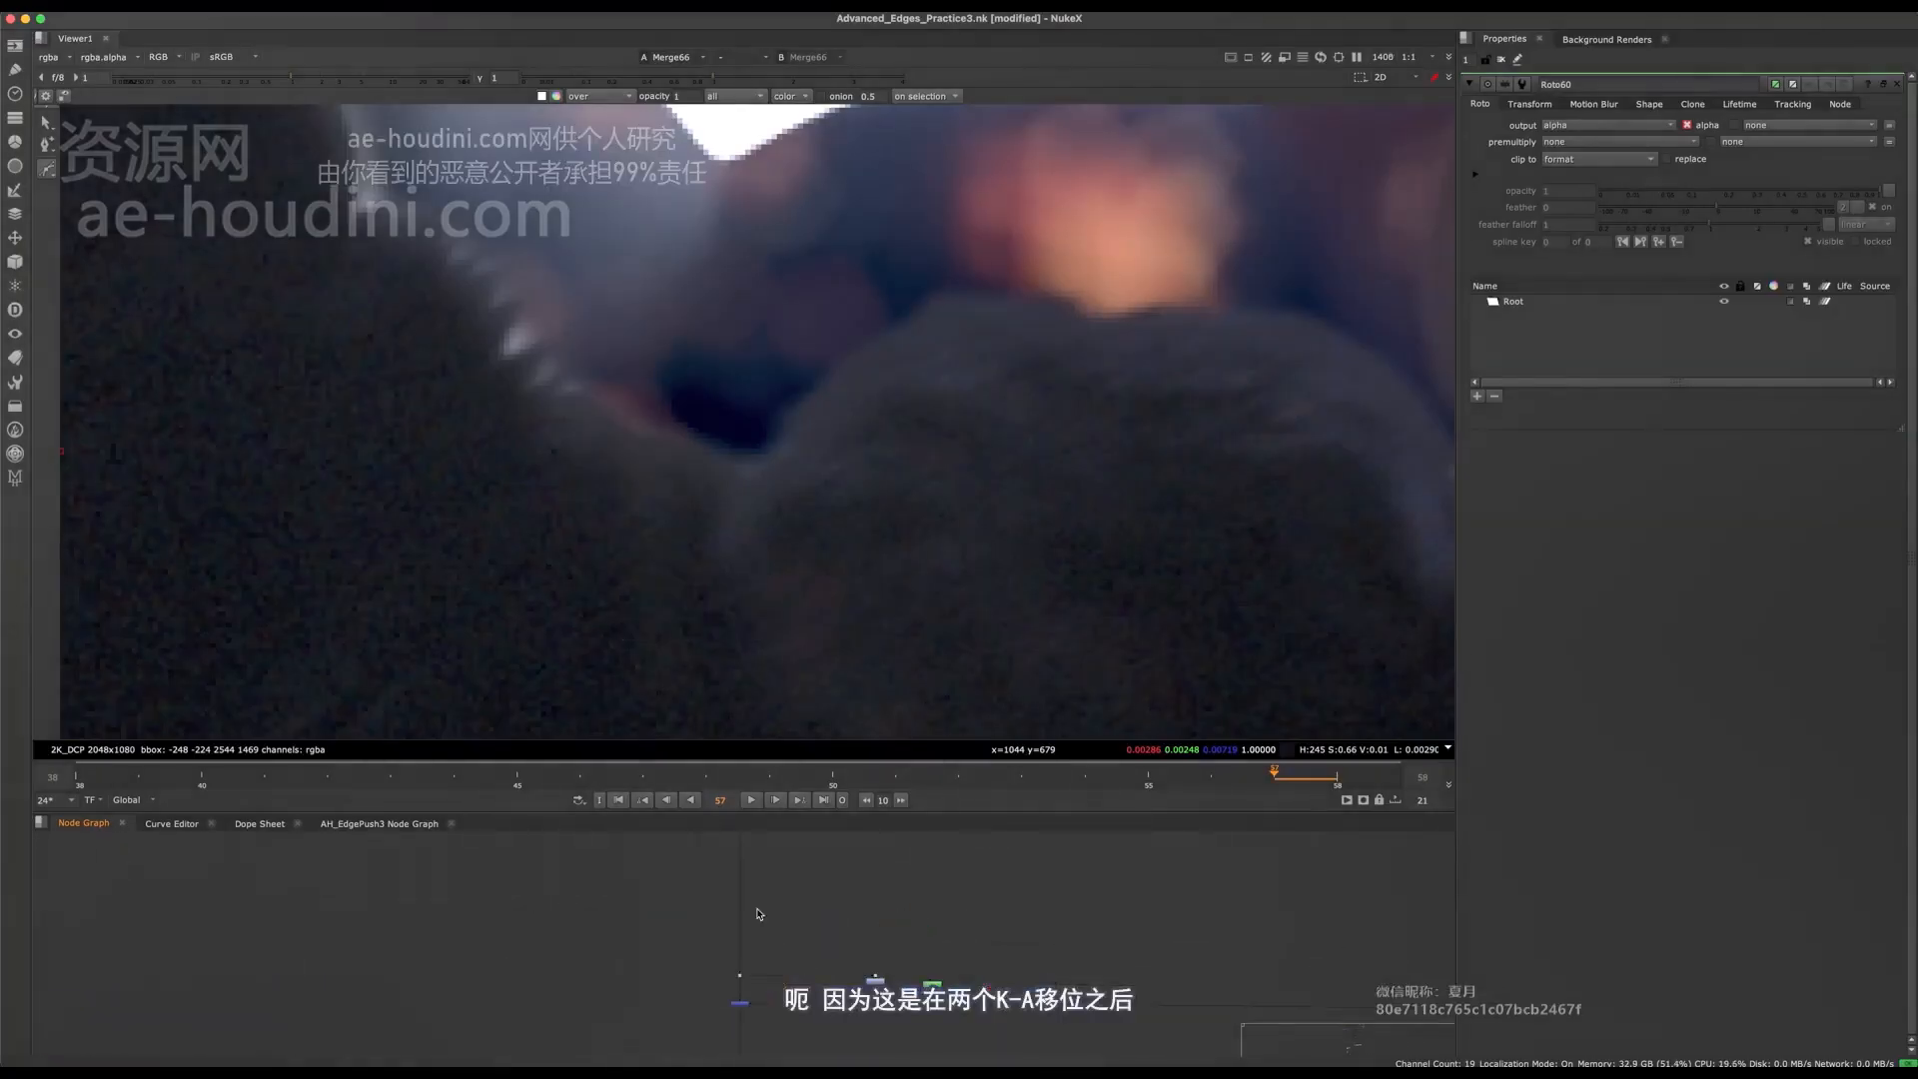
# - Draw a closed five-point Bezier shape in Roto60 around the dark saturated gap between the jacket and the collar
pyautogui.press('space')
pyautogui.scroll(5, 766, 646)
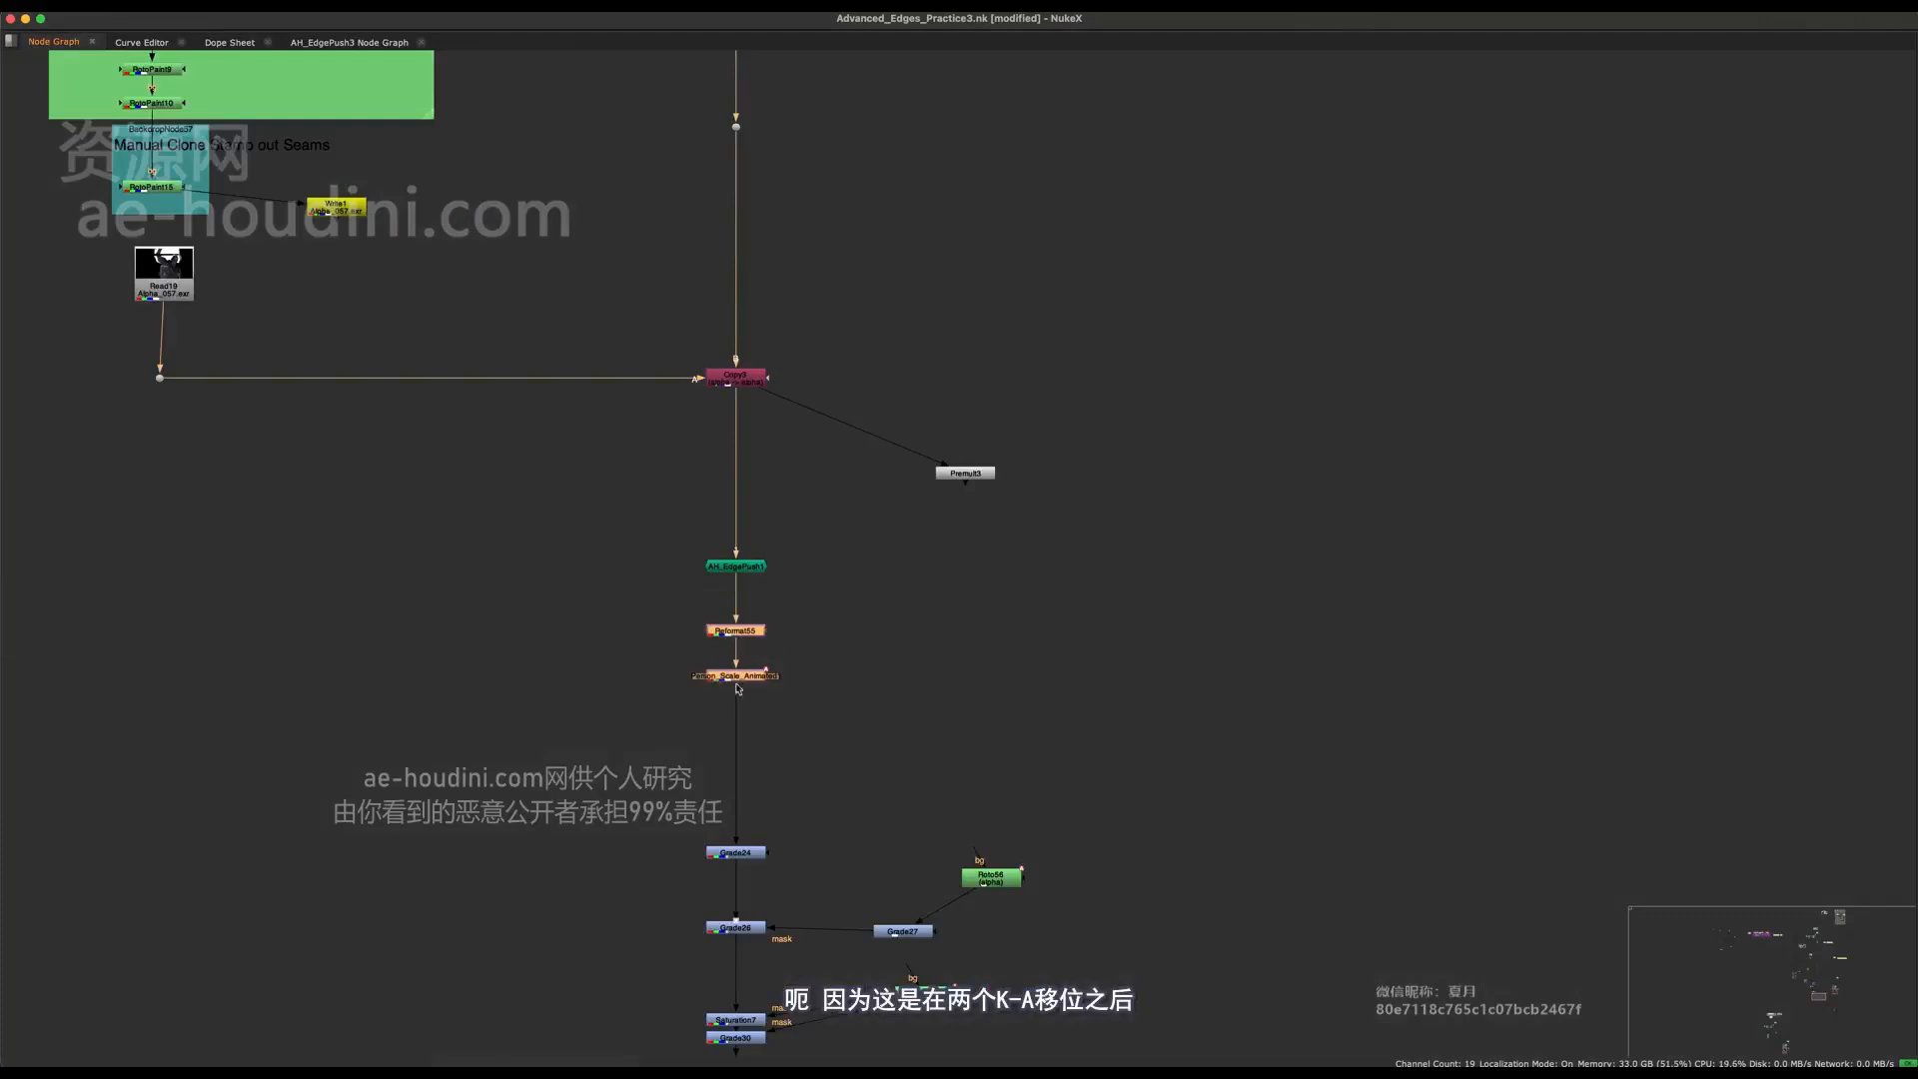
pyautogui.moveTo(842, 1002); pyautogui.dragTo(608, 194, button='middle')
pyautogui.moveTo(1166, 760); pyautogui.dragTo(1019, 681, button='middle')
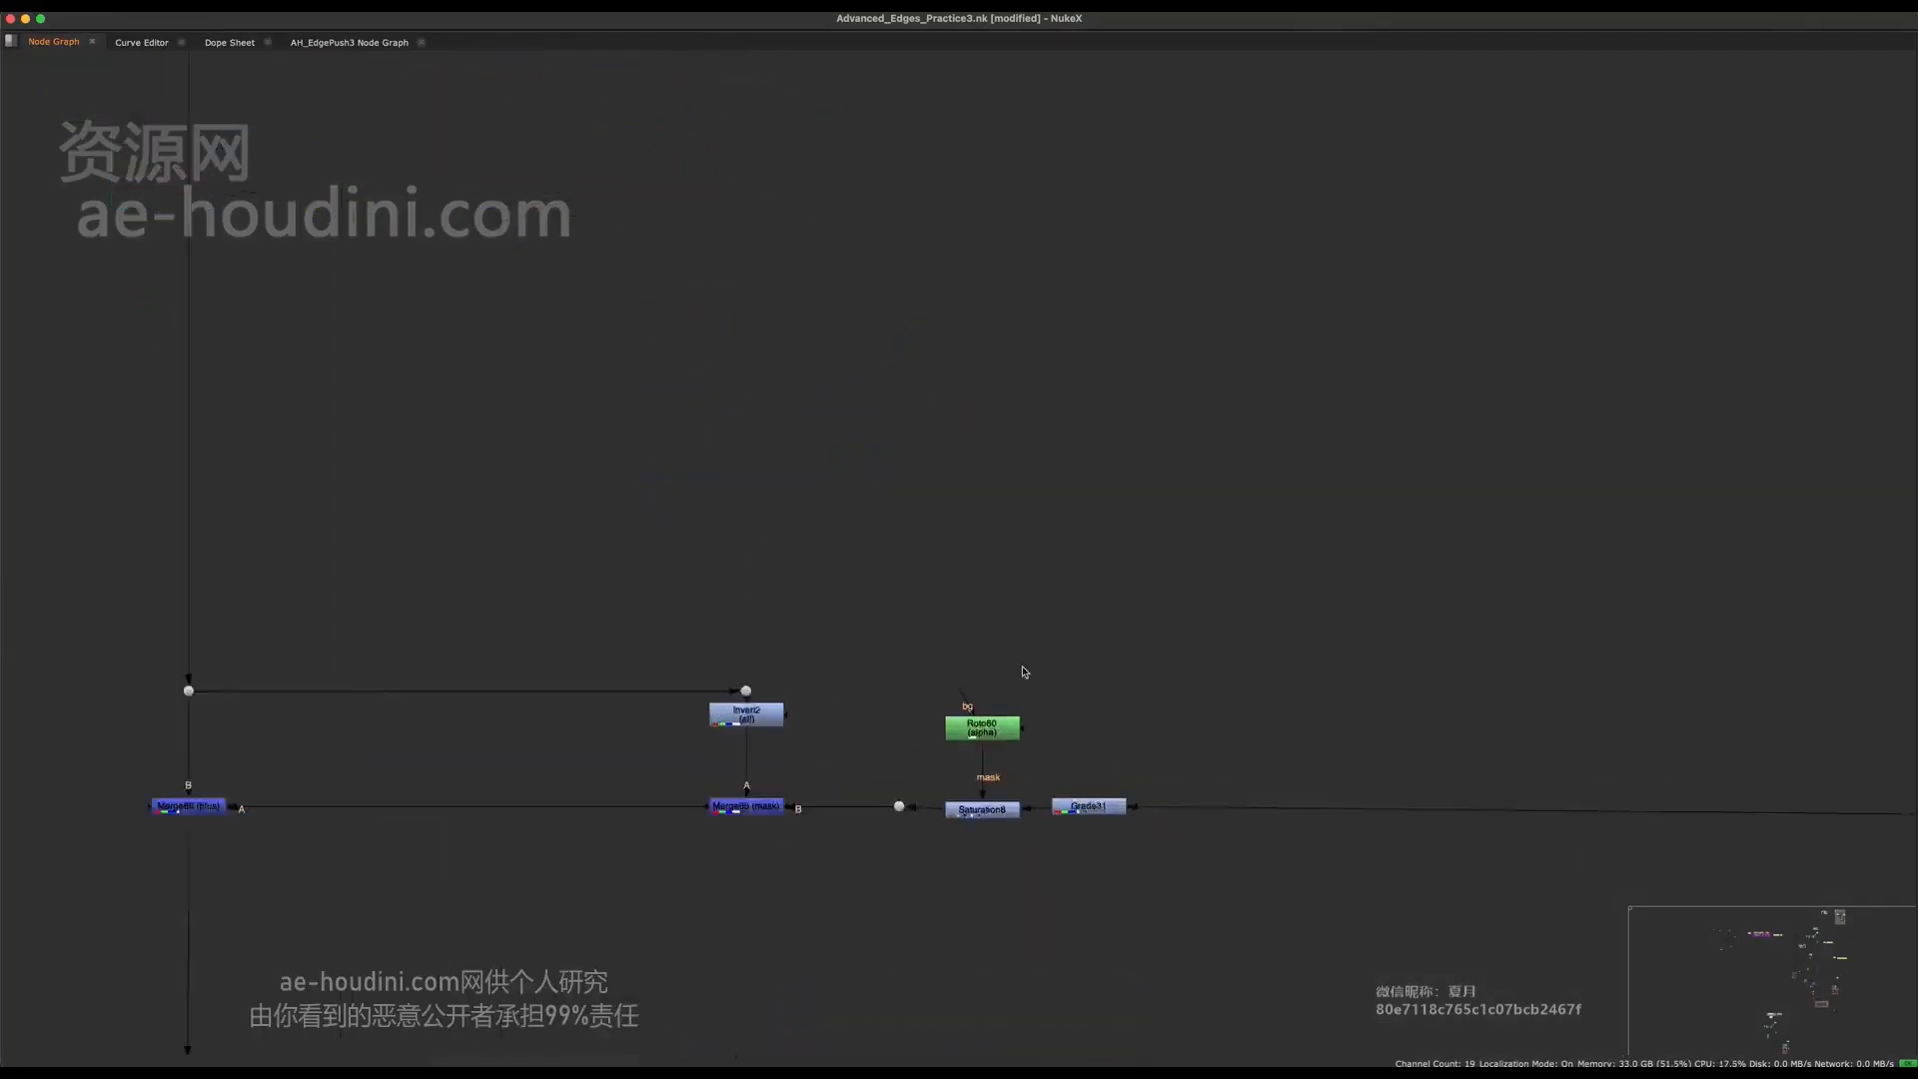
pyautogui.scroll(3, 1017, 687)
pyautogui.click(981, 735)
pyautogui.press('space')
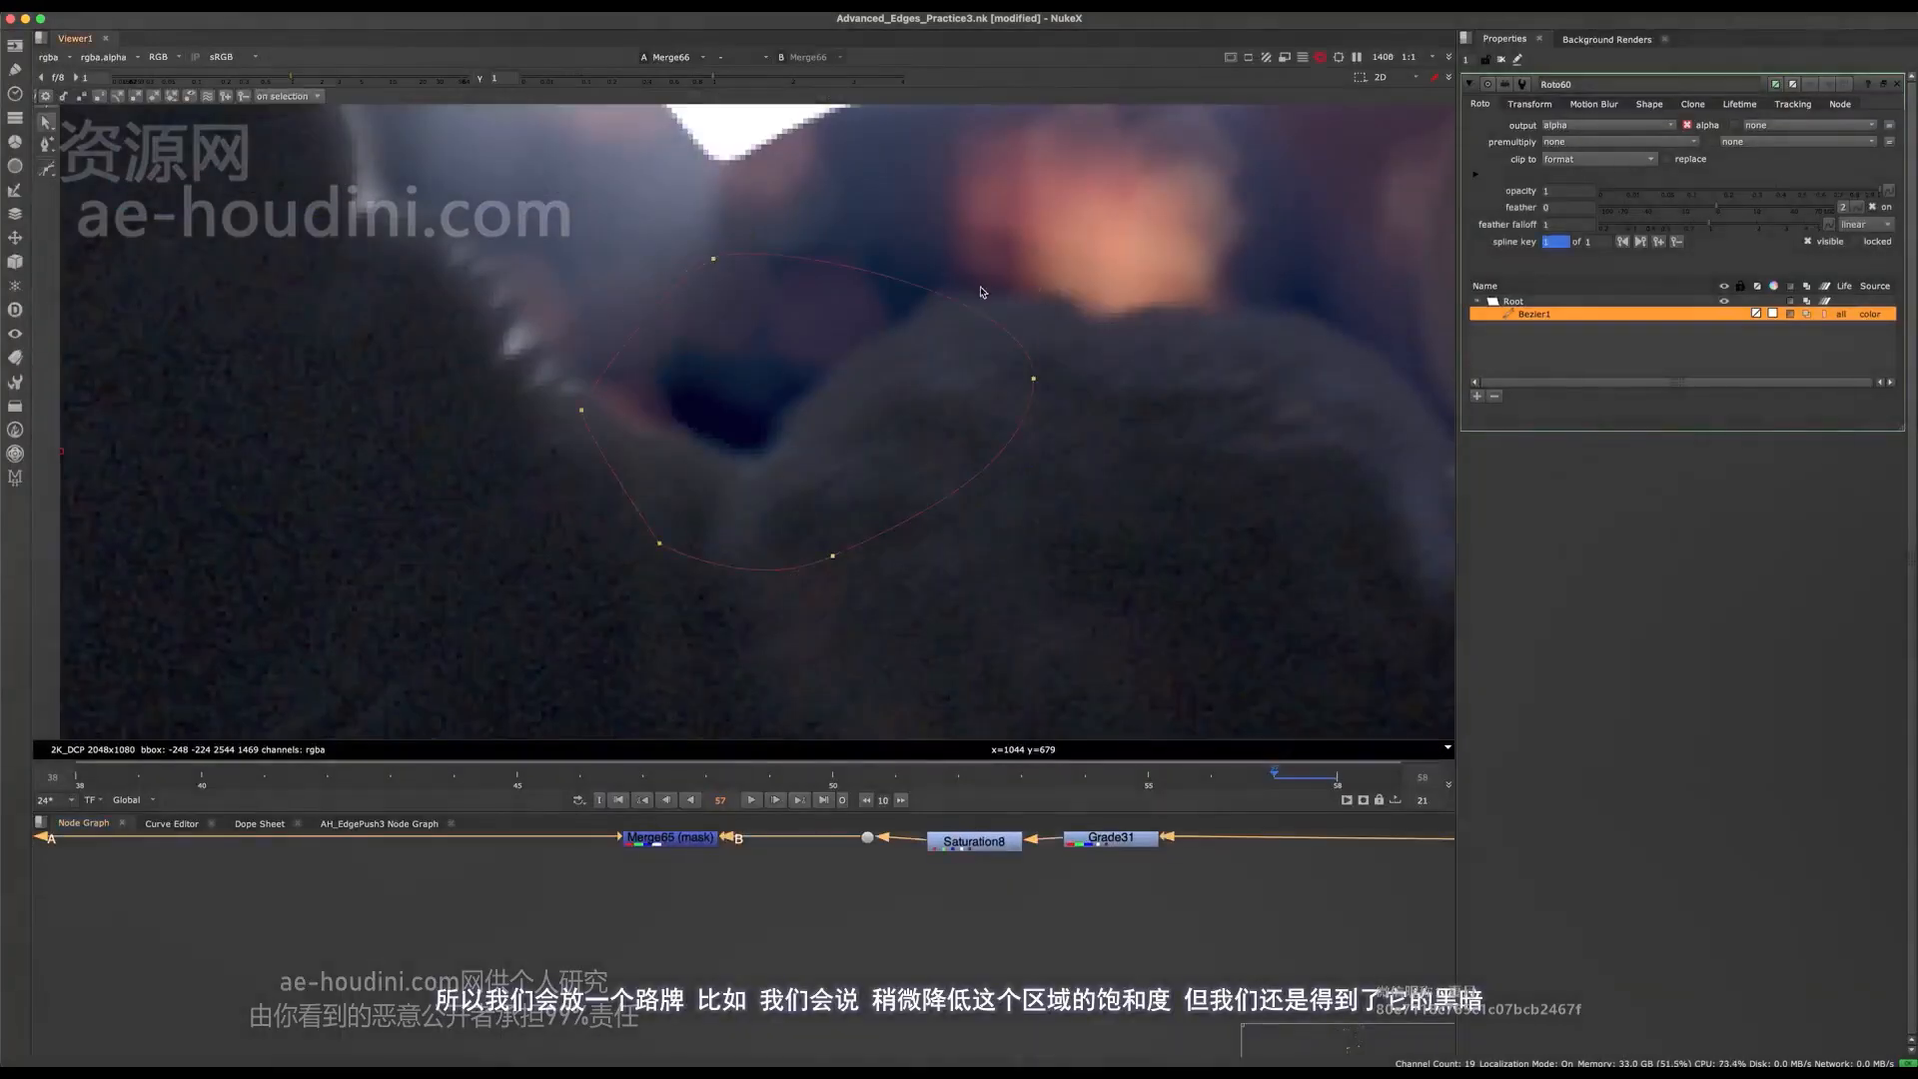
# - Lower the saturation of Saturation8 to 0.35 inside the roto mask
pyautogui.click(868, 943)
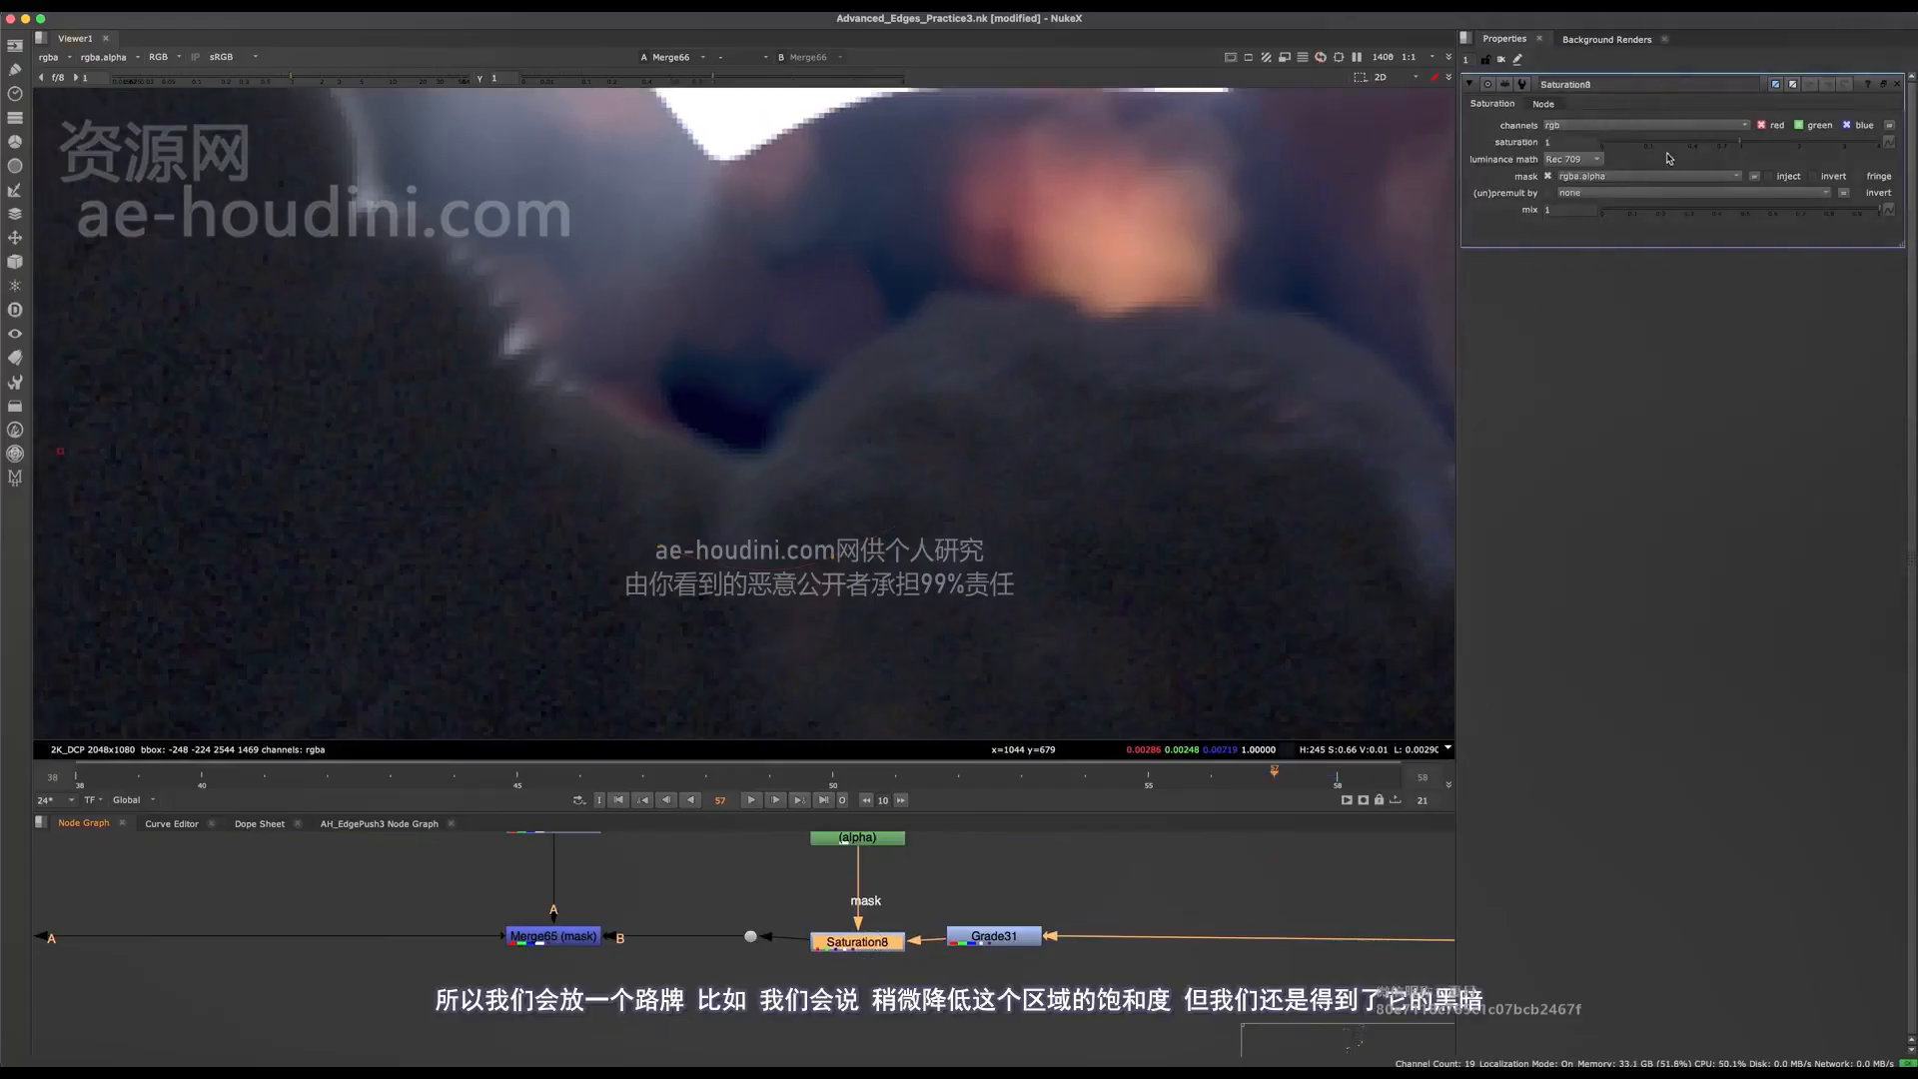
pyautogui.moveTo(1660, 135); pyautogui.dragTo(1654, 136)
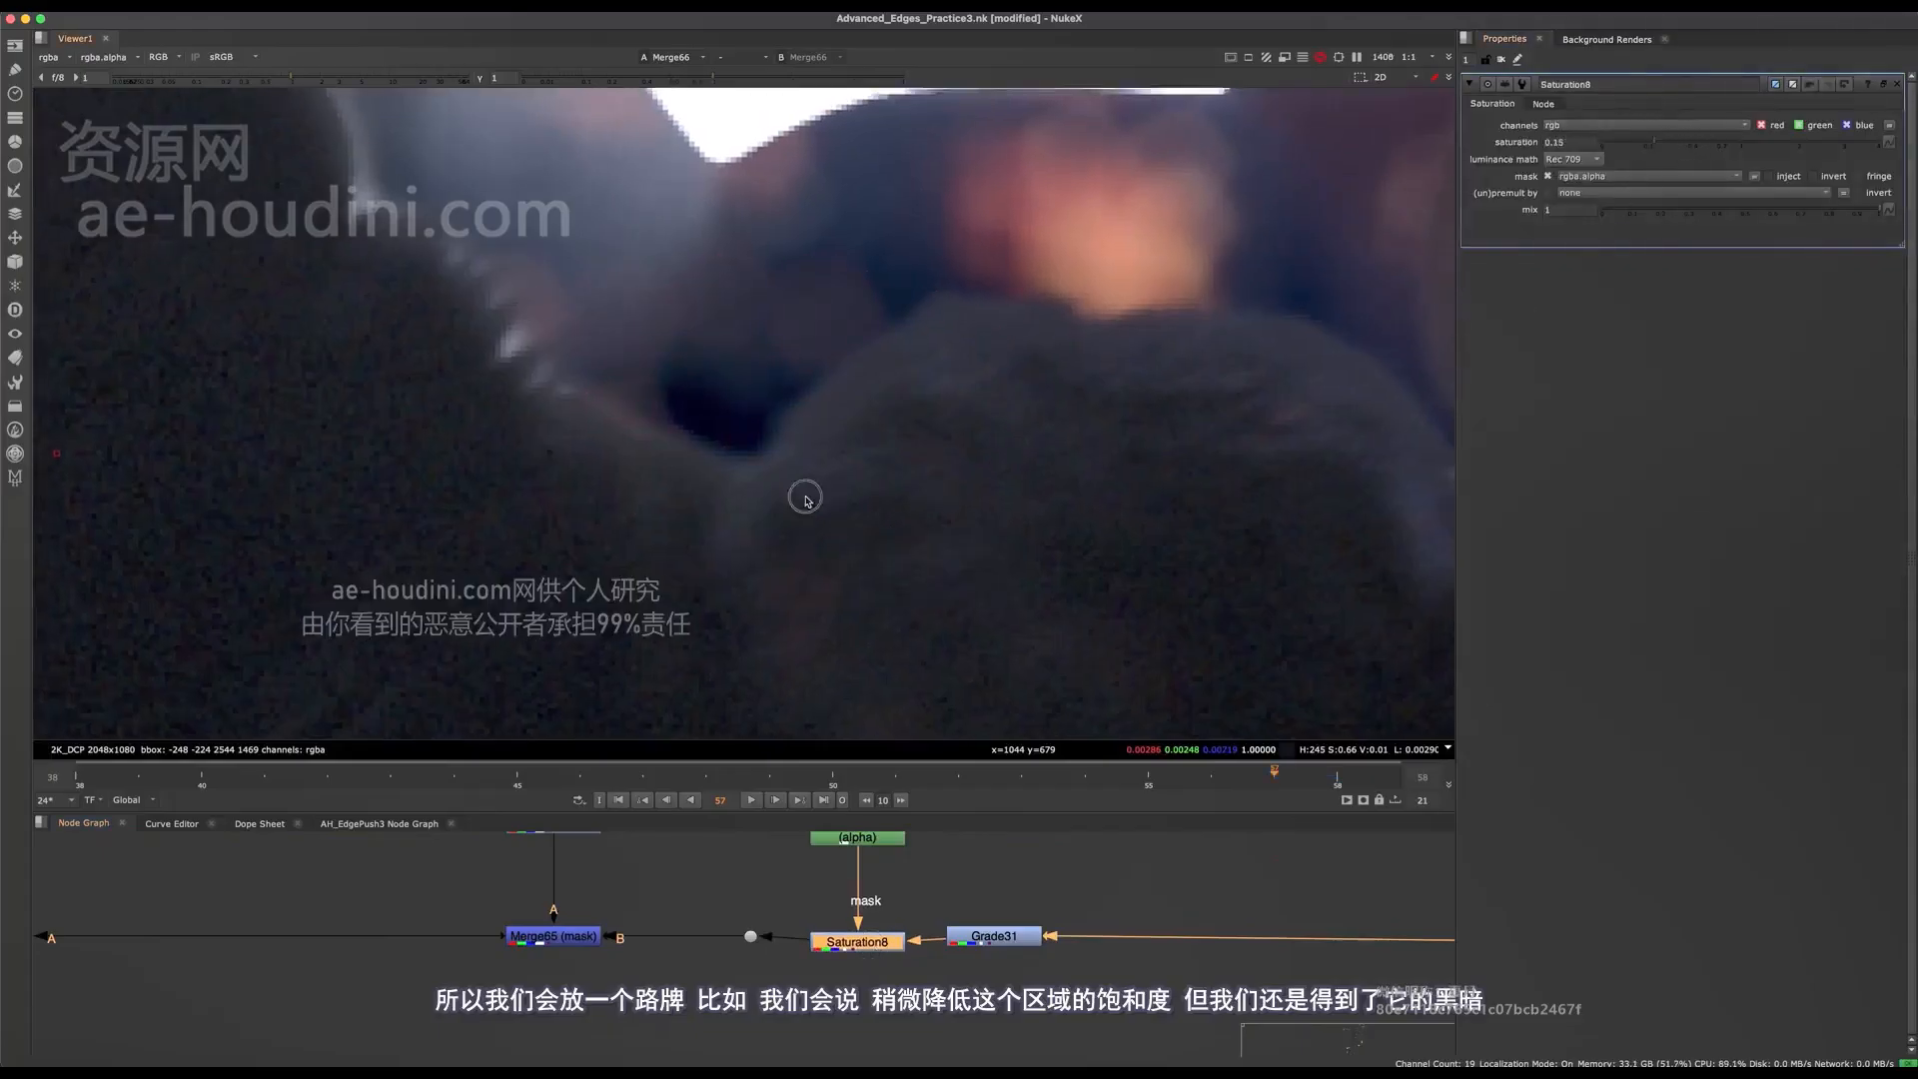
# - Delete Saturation8, its Roto60 mask and the dot between Grade31 and Merge65
pyautogui.scroll(-4, 820, 494)
pyautogui.scroll(4, 777, 439)
pyautogui.scroll(-3, 969, 931)
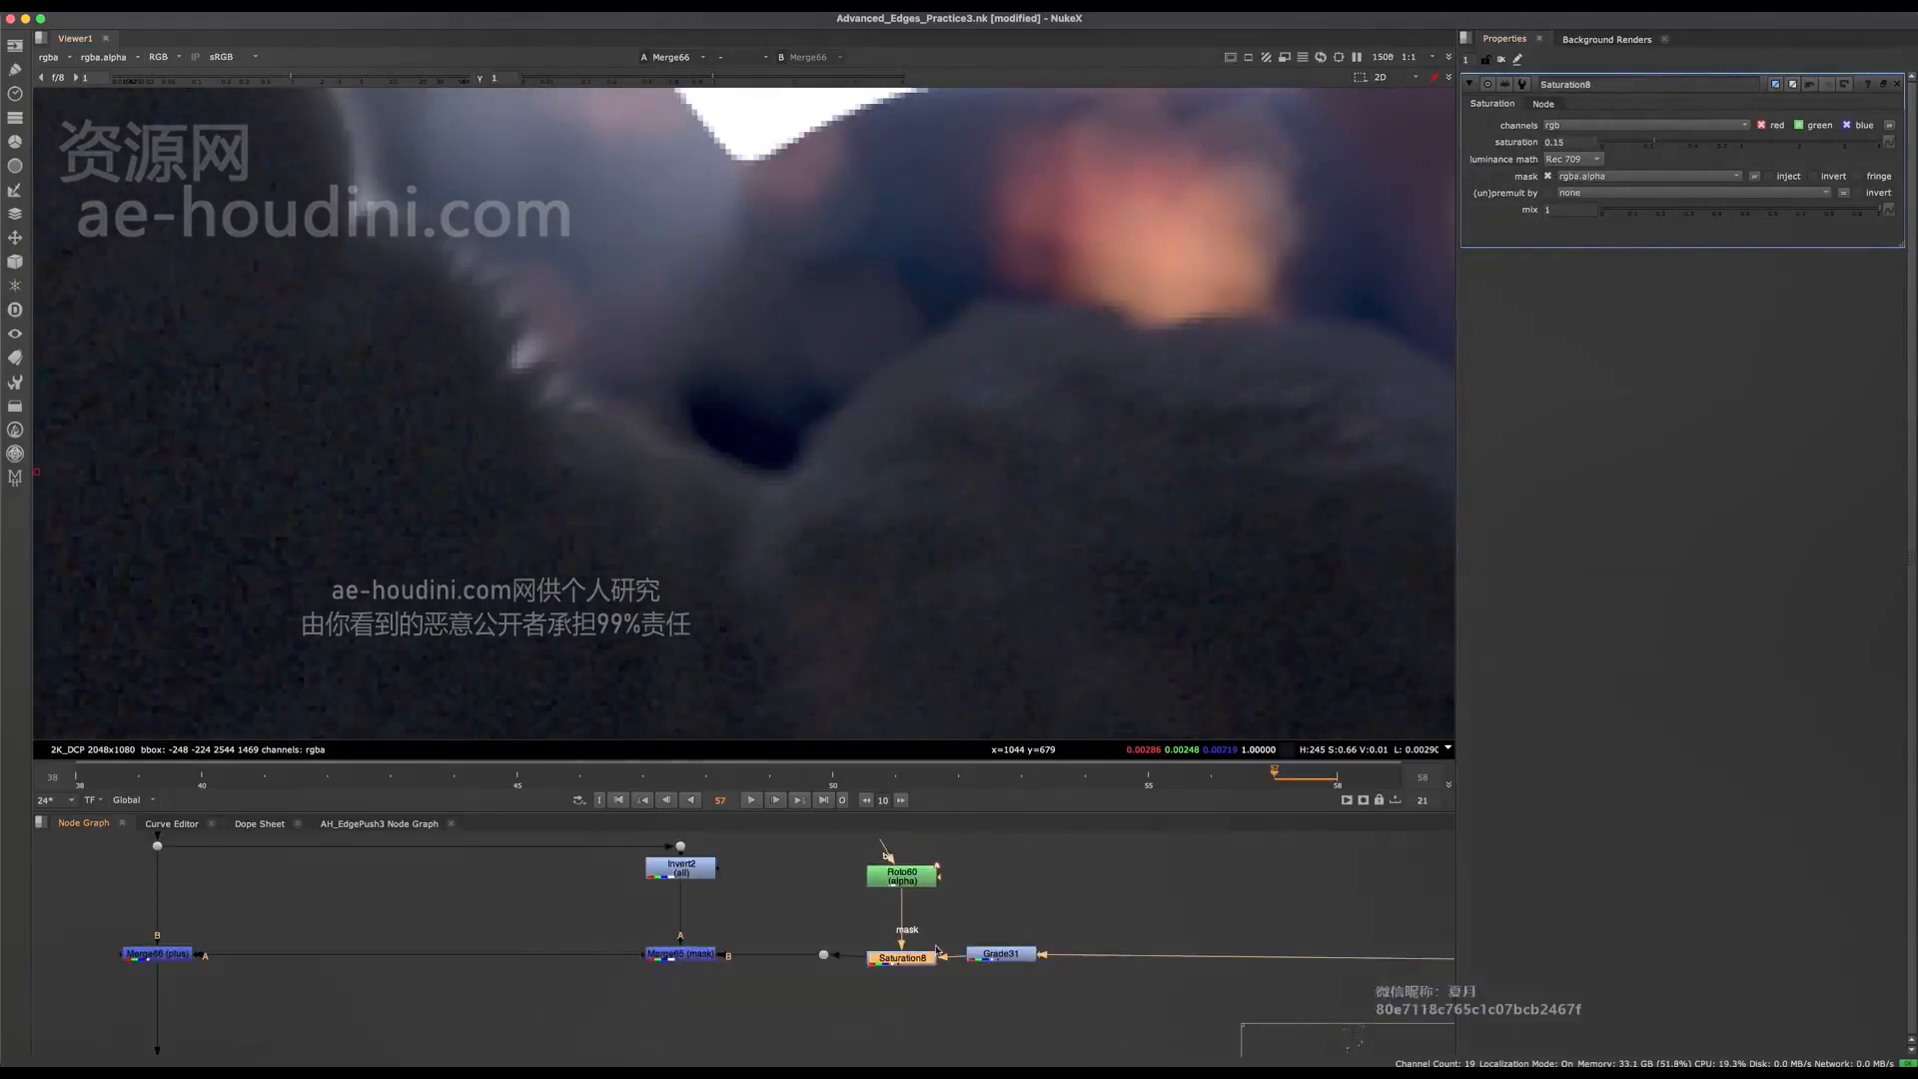
pyautogui.scroll(-5, 867, 495)
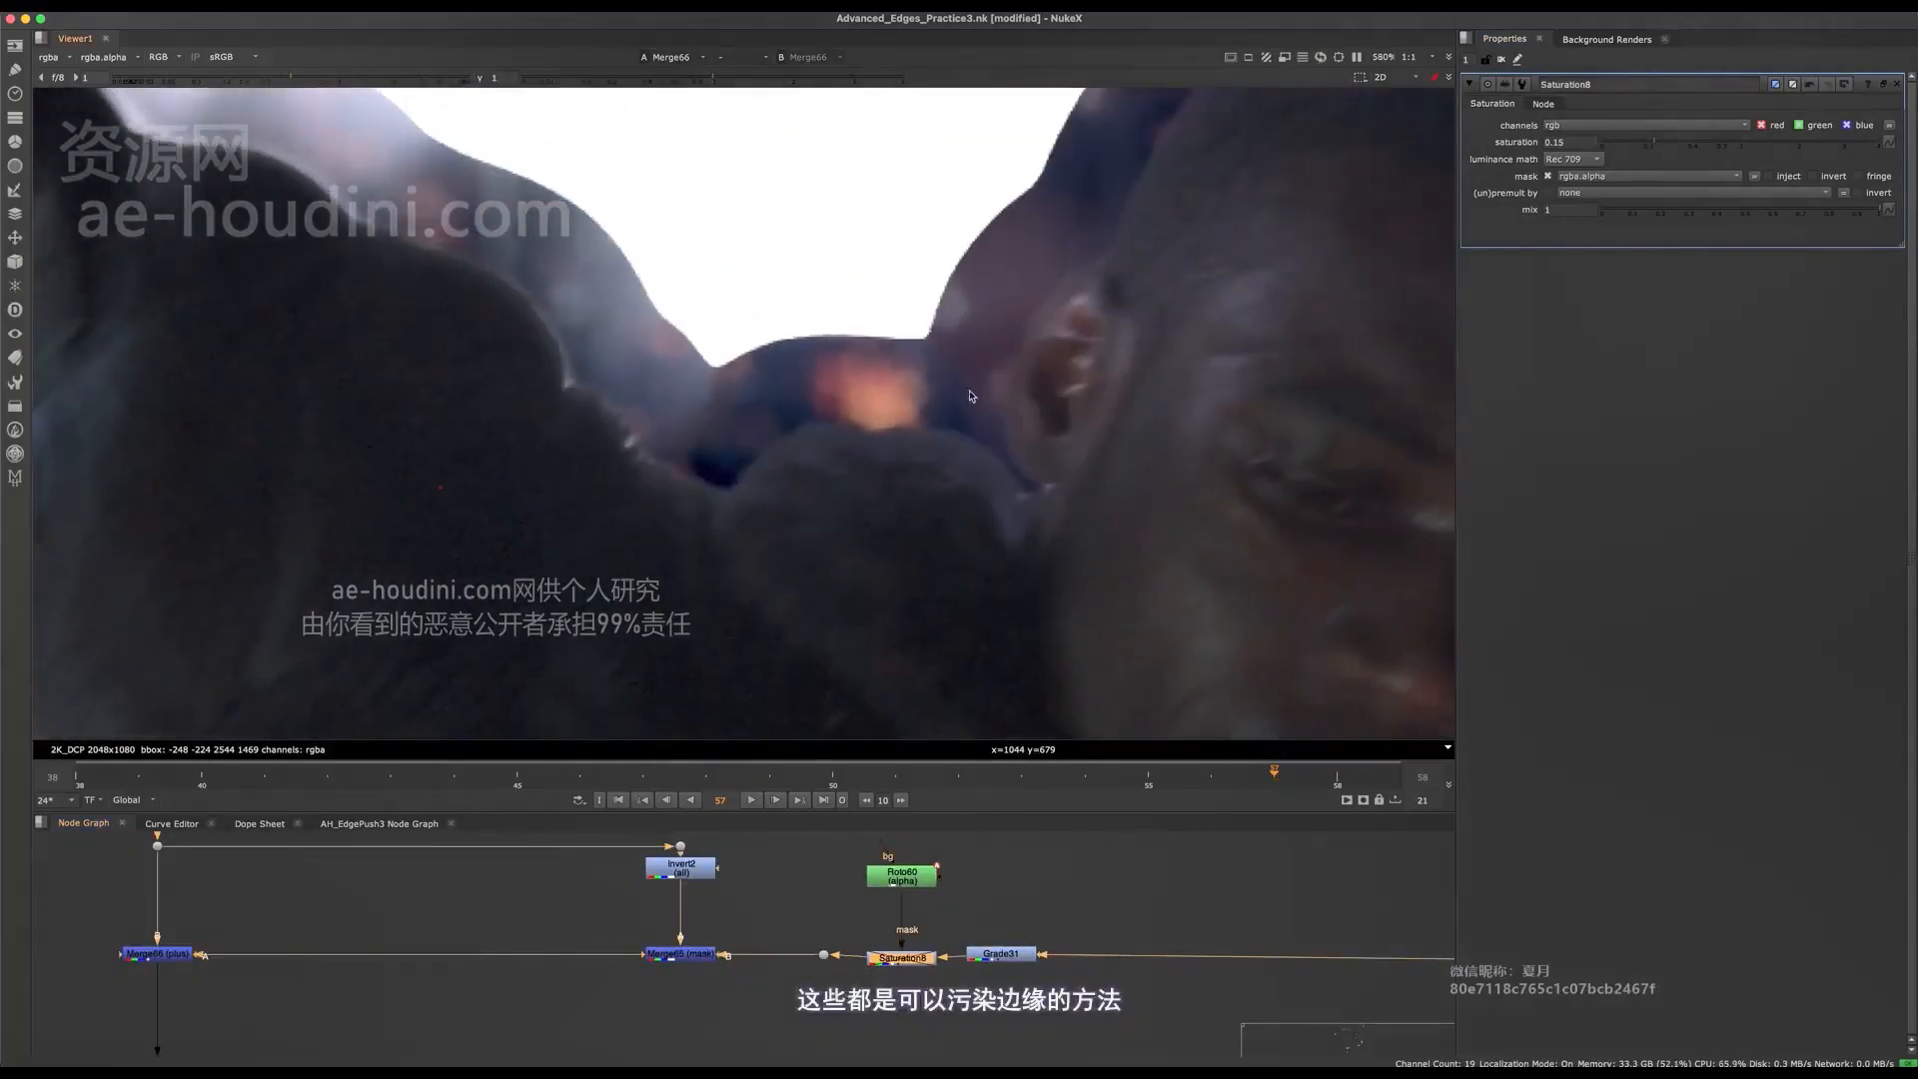
pyautogui.scroll(4, 904, 372)
pyautogui.click(841, 1009)
pyautogui.moveTo(841, 1009); pyautogui.dragTo(837, 1012)
pyautogui.moveTo(967, 877); pyautogui.dragTo(959, 920, button='middle')
pyautogui.moveTo(964, 860); pyautogui.dragTo(802, 1049)
pyautogui.press('Delete')
# - Create a FilterErode node for the alpha channel beside the connection from Invert2 to Merge65
pyautogui.moveTo(663, 965); pyautogui.dragTo(818, 939, button='middle')
pyautogui.keyDown('alt'); pyautogui.moveTo(1110, 914); pyautogui.dragTo(1184, 912, button='middle'); pyautogui.keyUp('alt')
pyautogui.moveTo(1024, 934); pyautogui.dragTo(834, 913, button='middle')
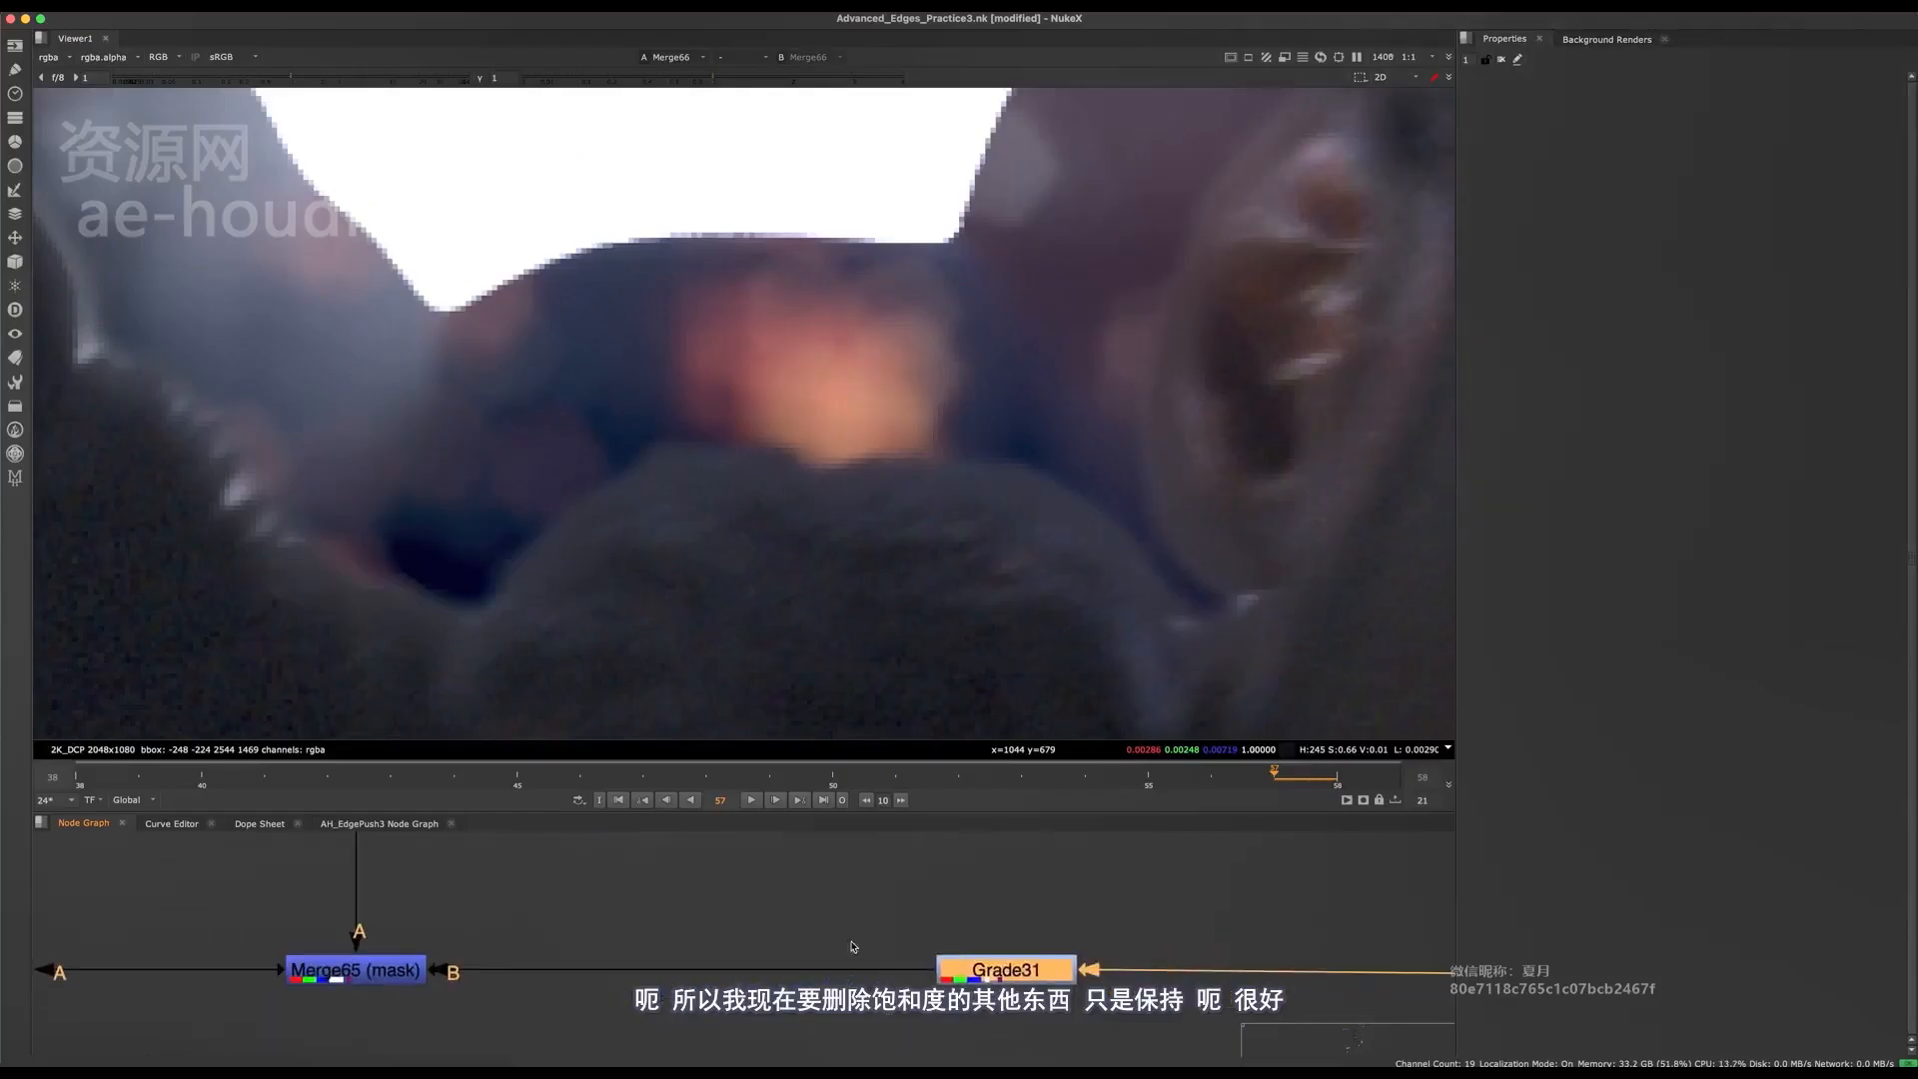
pyautogui.moveTo(650, 949); pyautogui.dragTo(901, 969, button='middle')
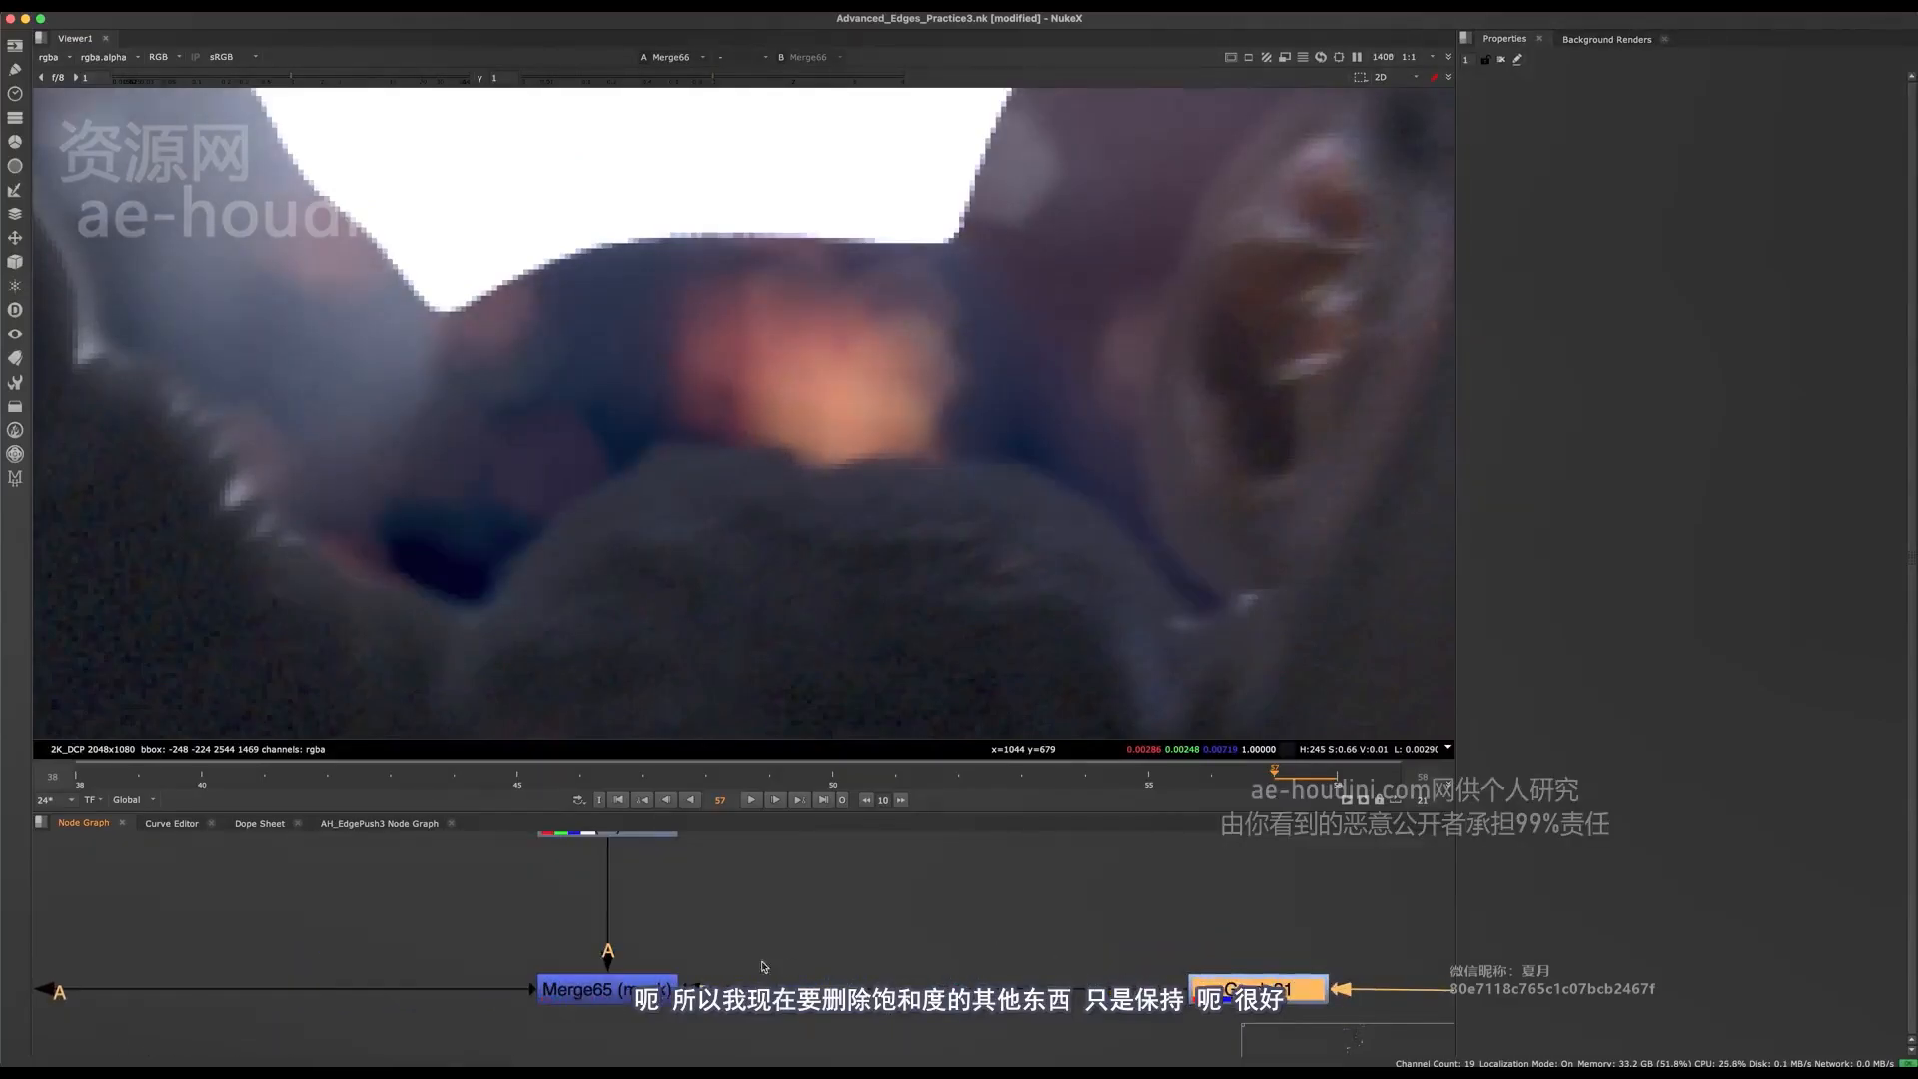
pyautogui.moveTo(664, 925); pyautogui.dragTo(809, 950, button='middle')
pyautogui.click(601, 937)
pyautogui.press('Tab')
pyautogui.write('erode')
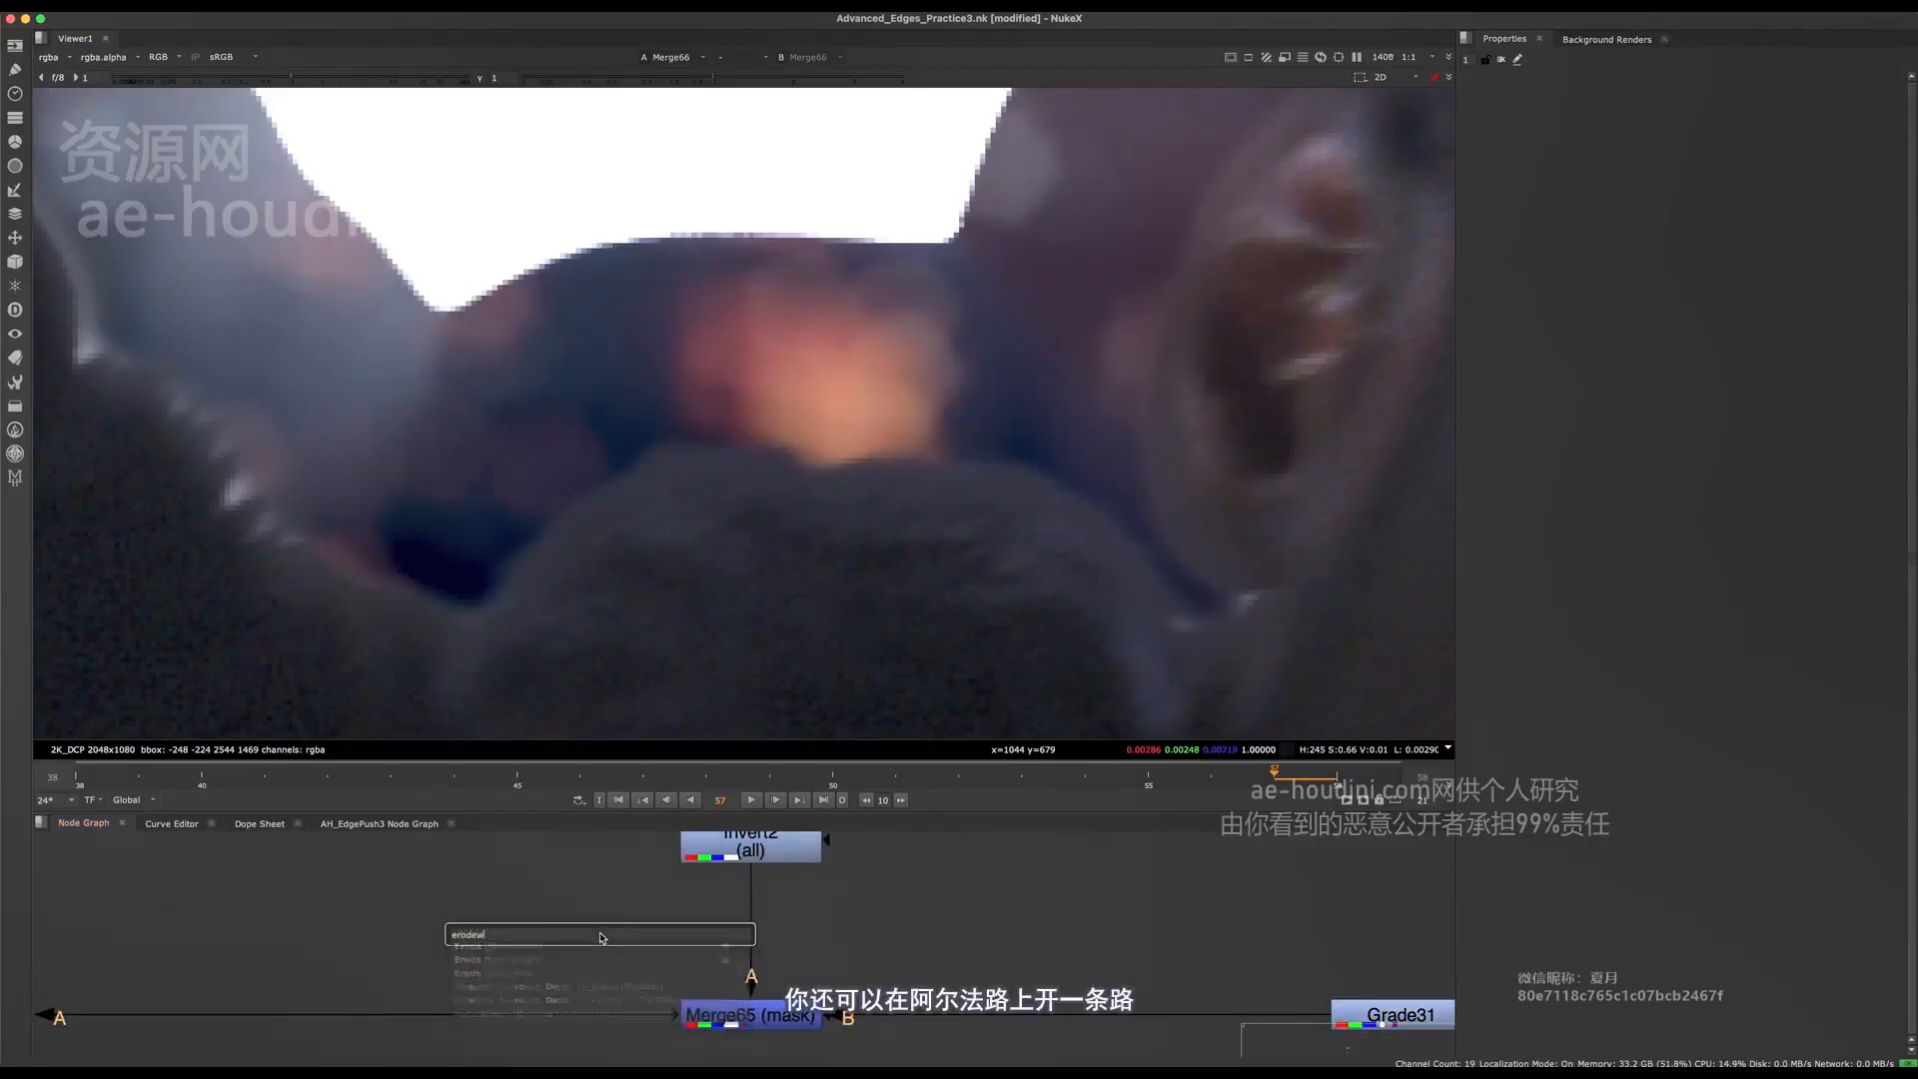
pyautogui.press('Return')
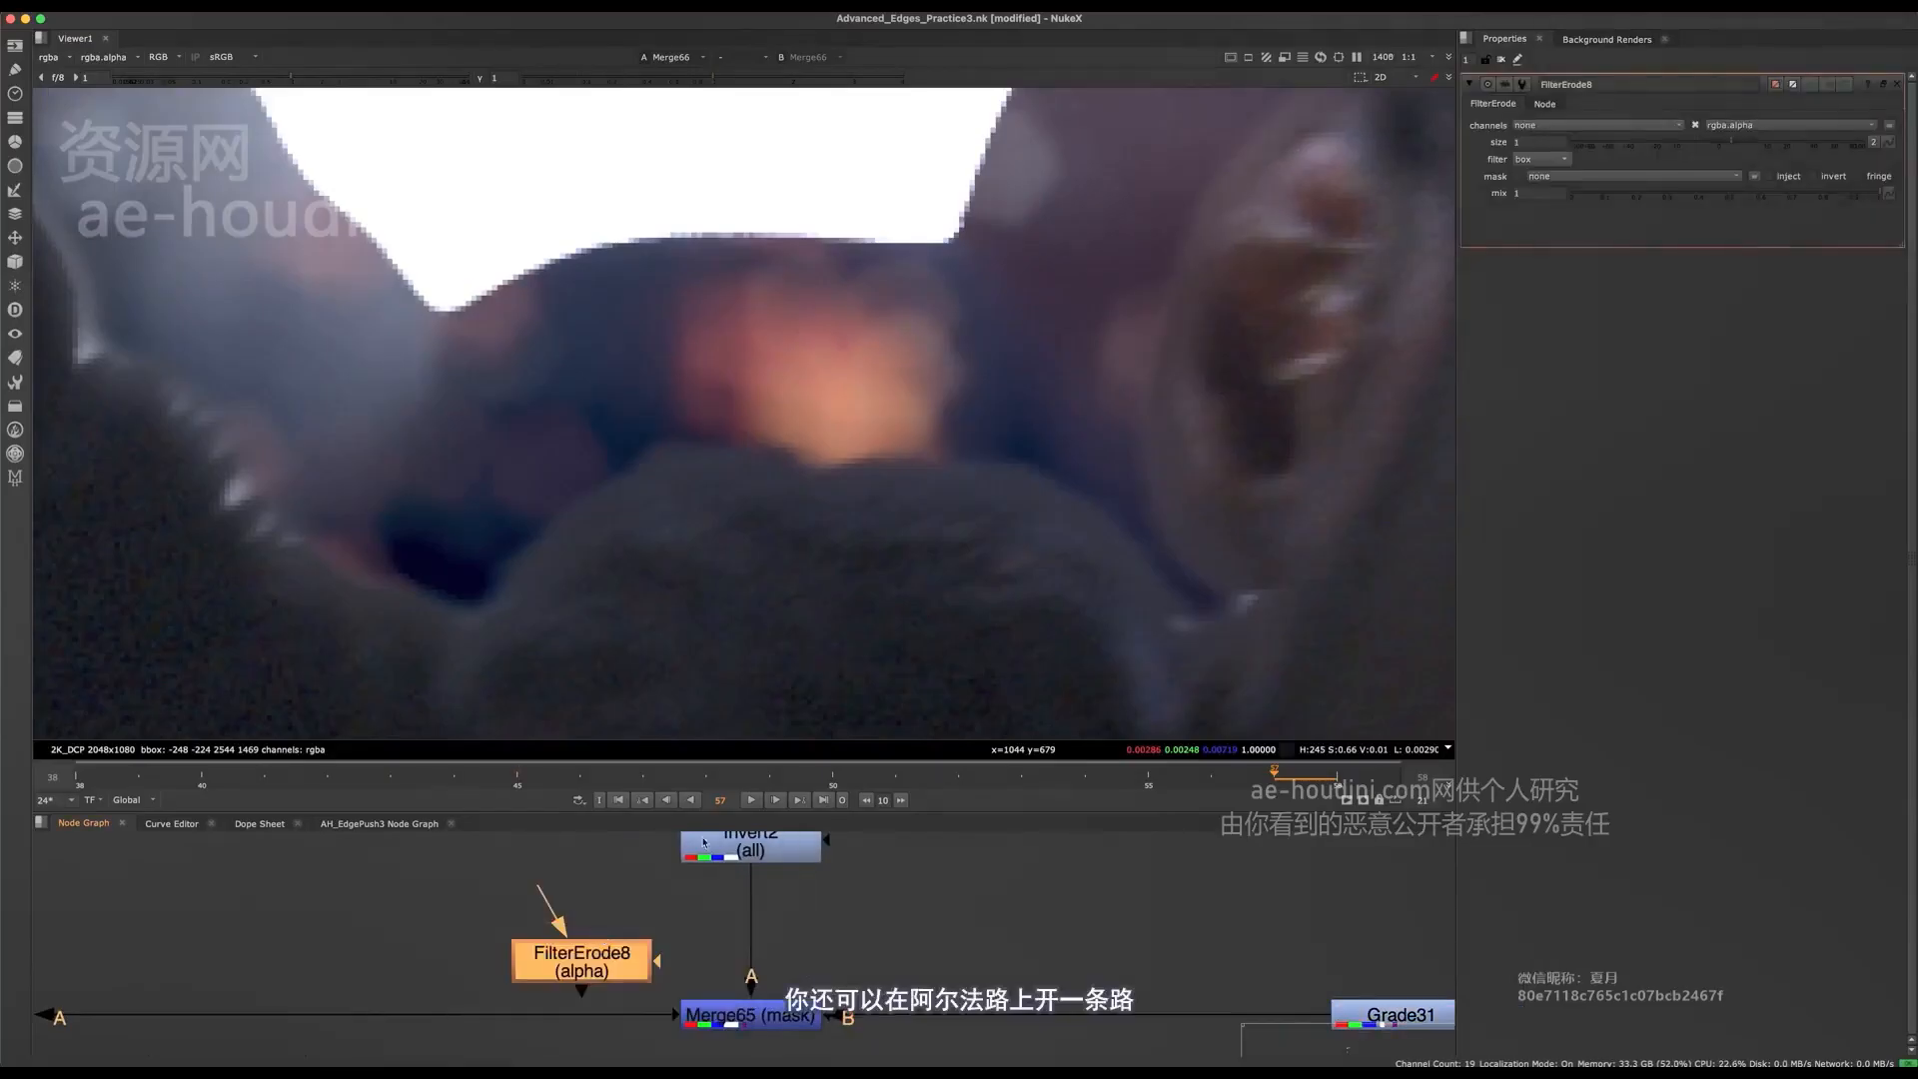
pyautogui.moveTo(645, 975); pyautogui.dragTo(693, 948)
# - Check Invert2's alpha channel in the viewer and insert FilterErode8 between Invert2 and Merge65
pyautogui.click(763, 860)
pyautogui.press('1')
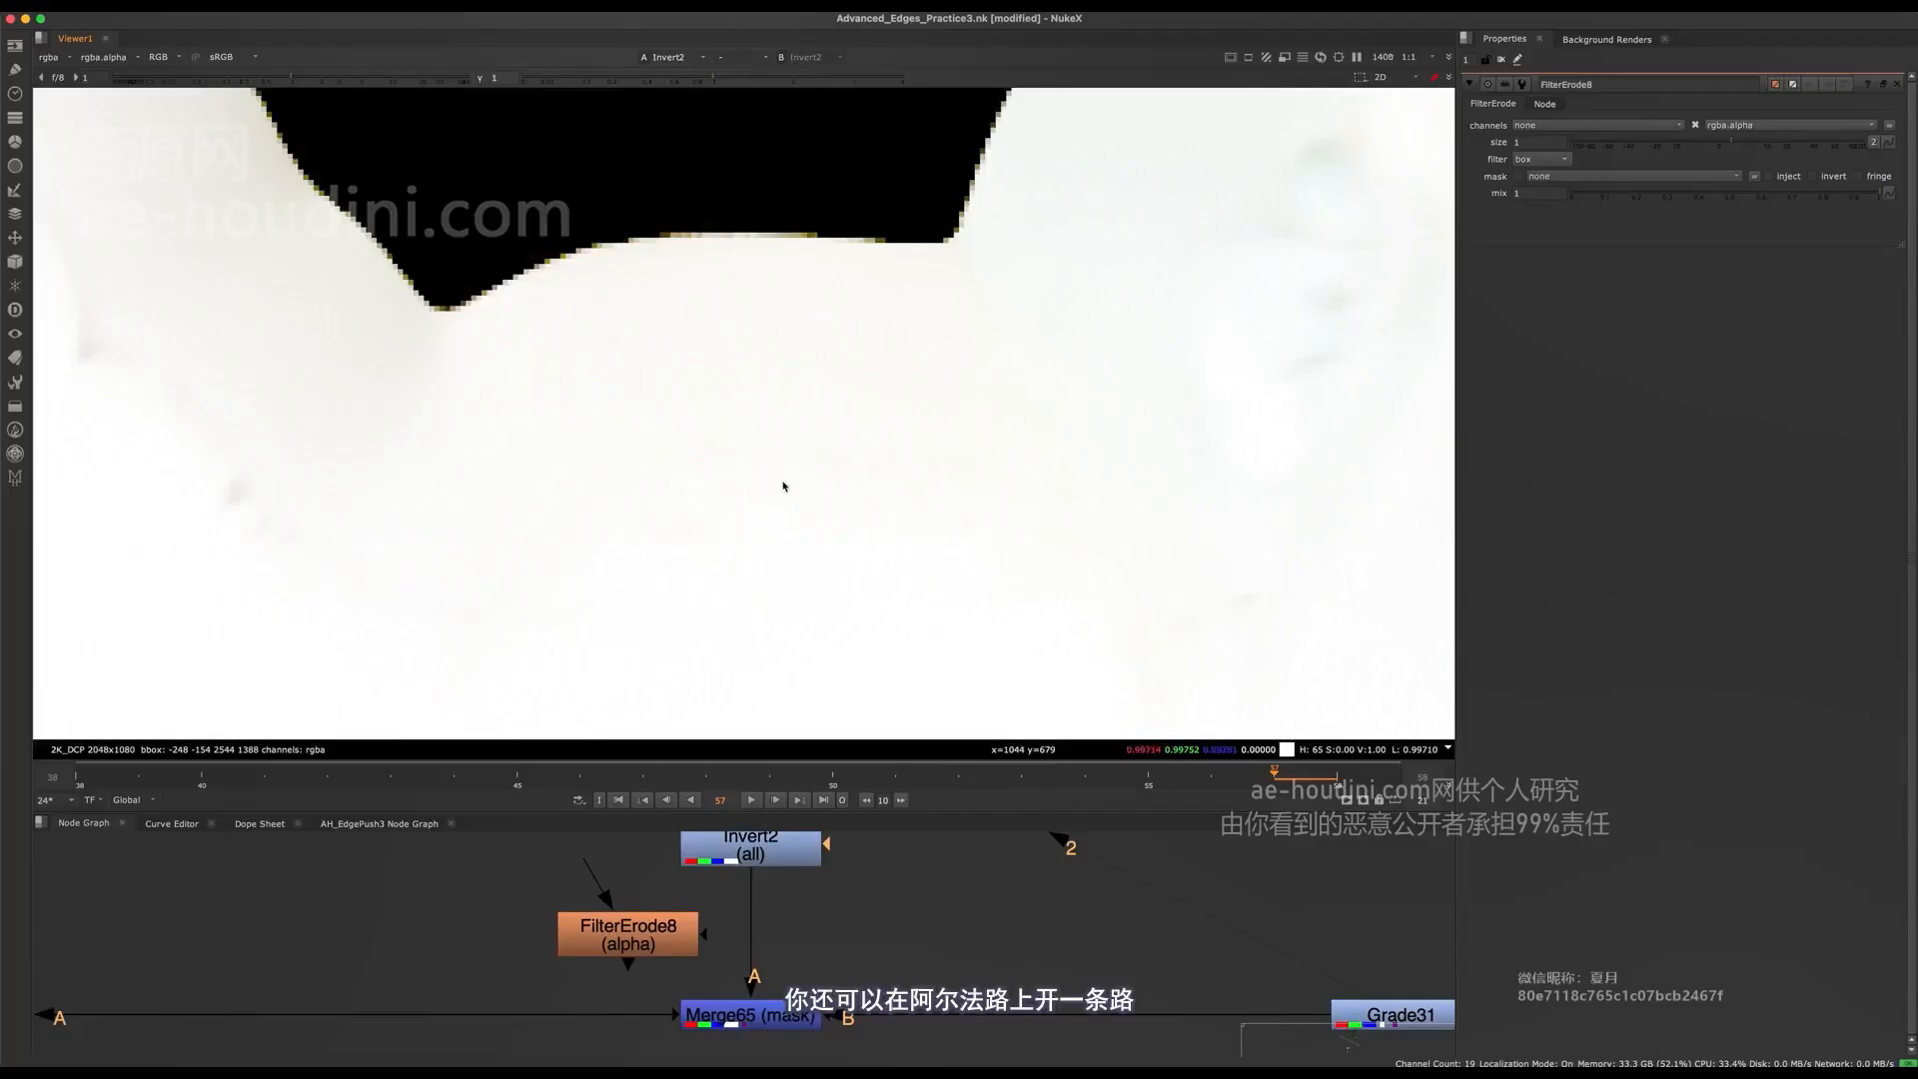
pyautogui.hotkey('ctrl', '0')
pyautogui.press('a')
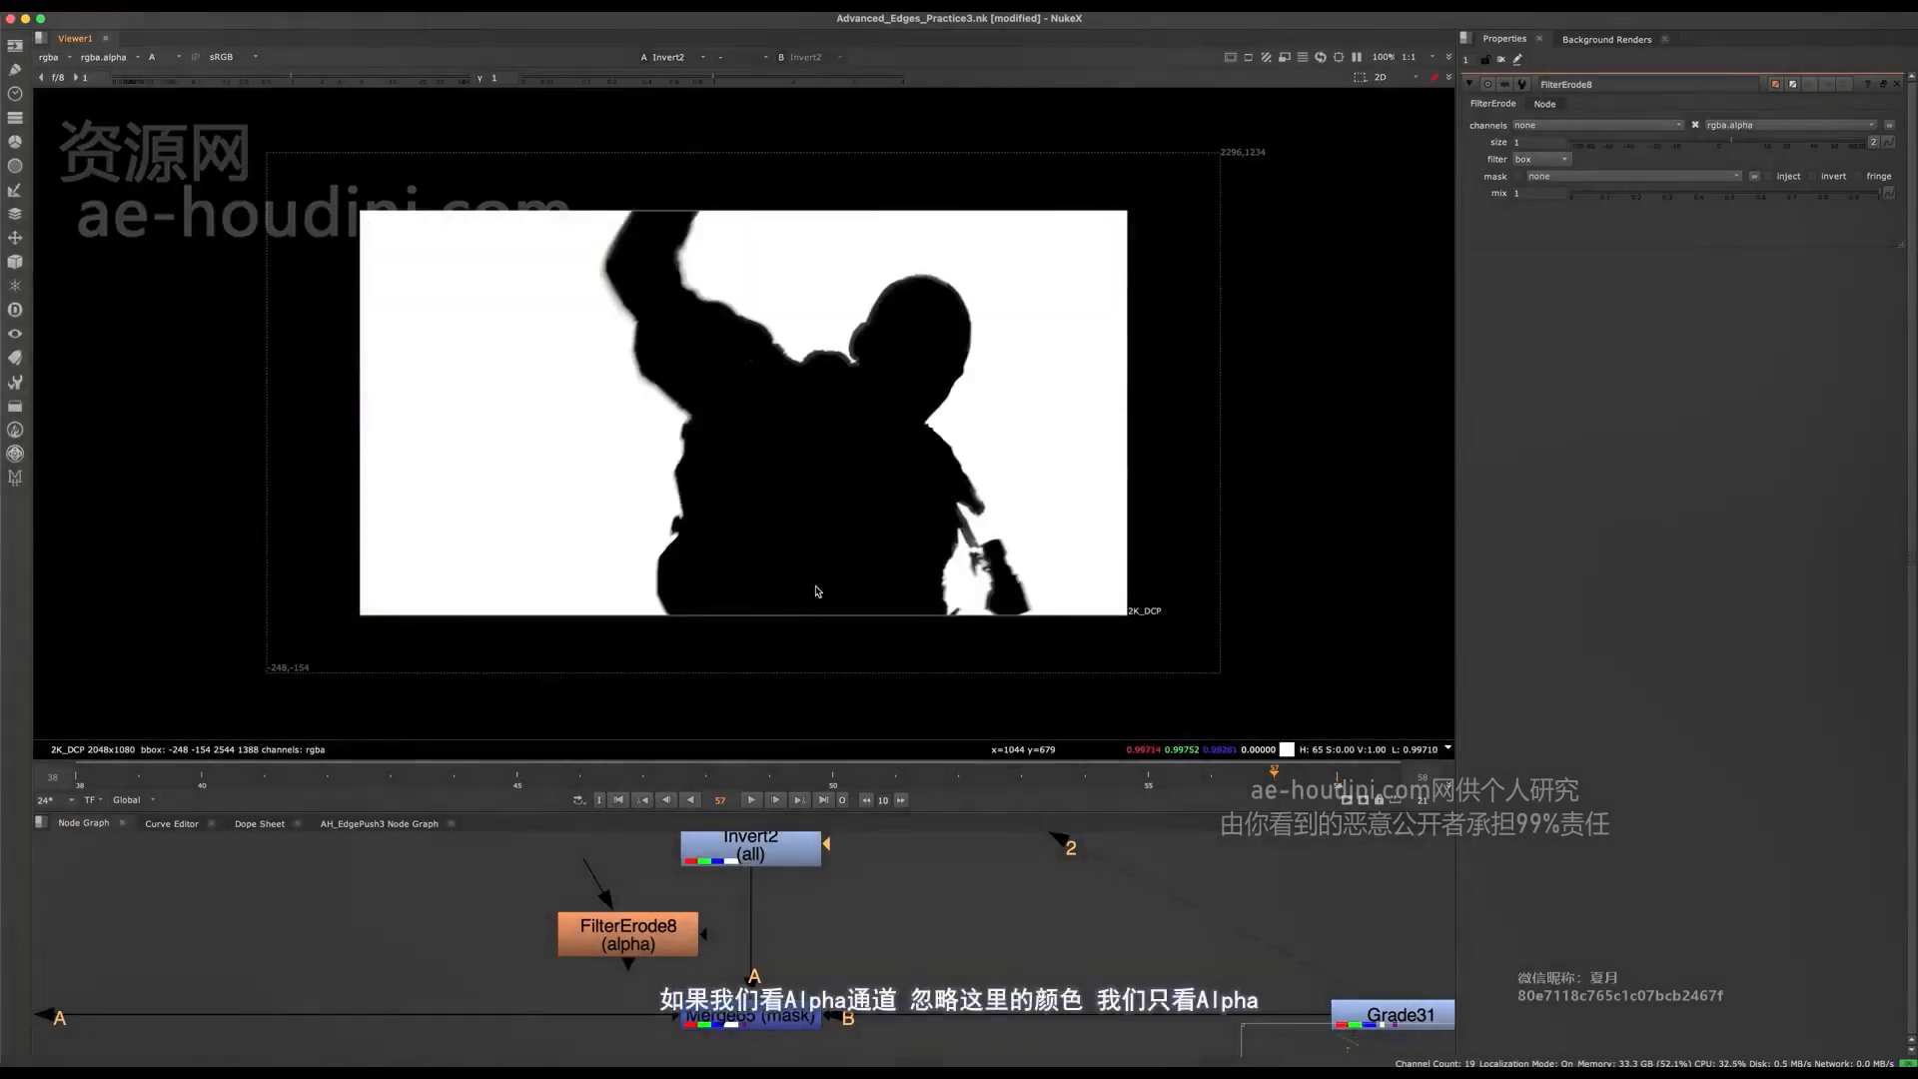
pyautogui.press('a')
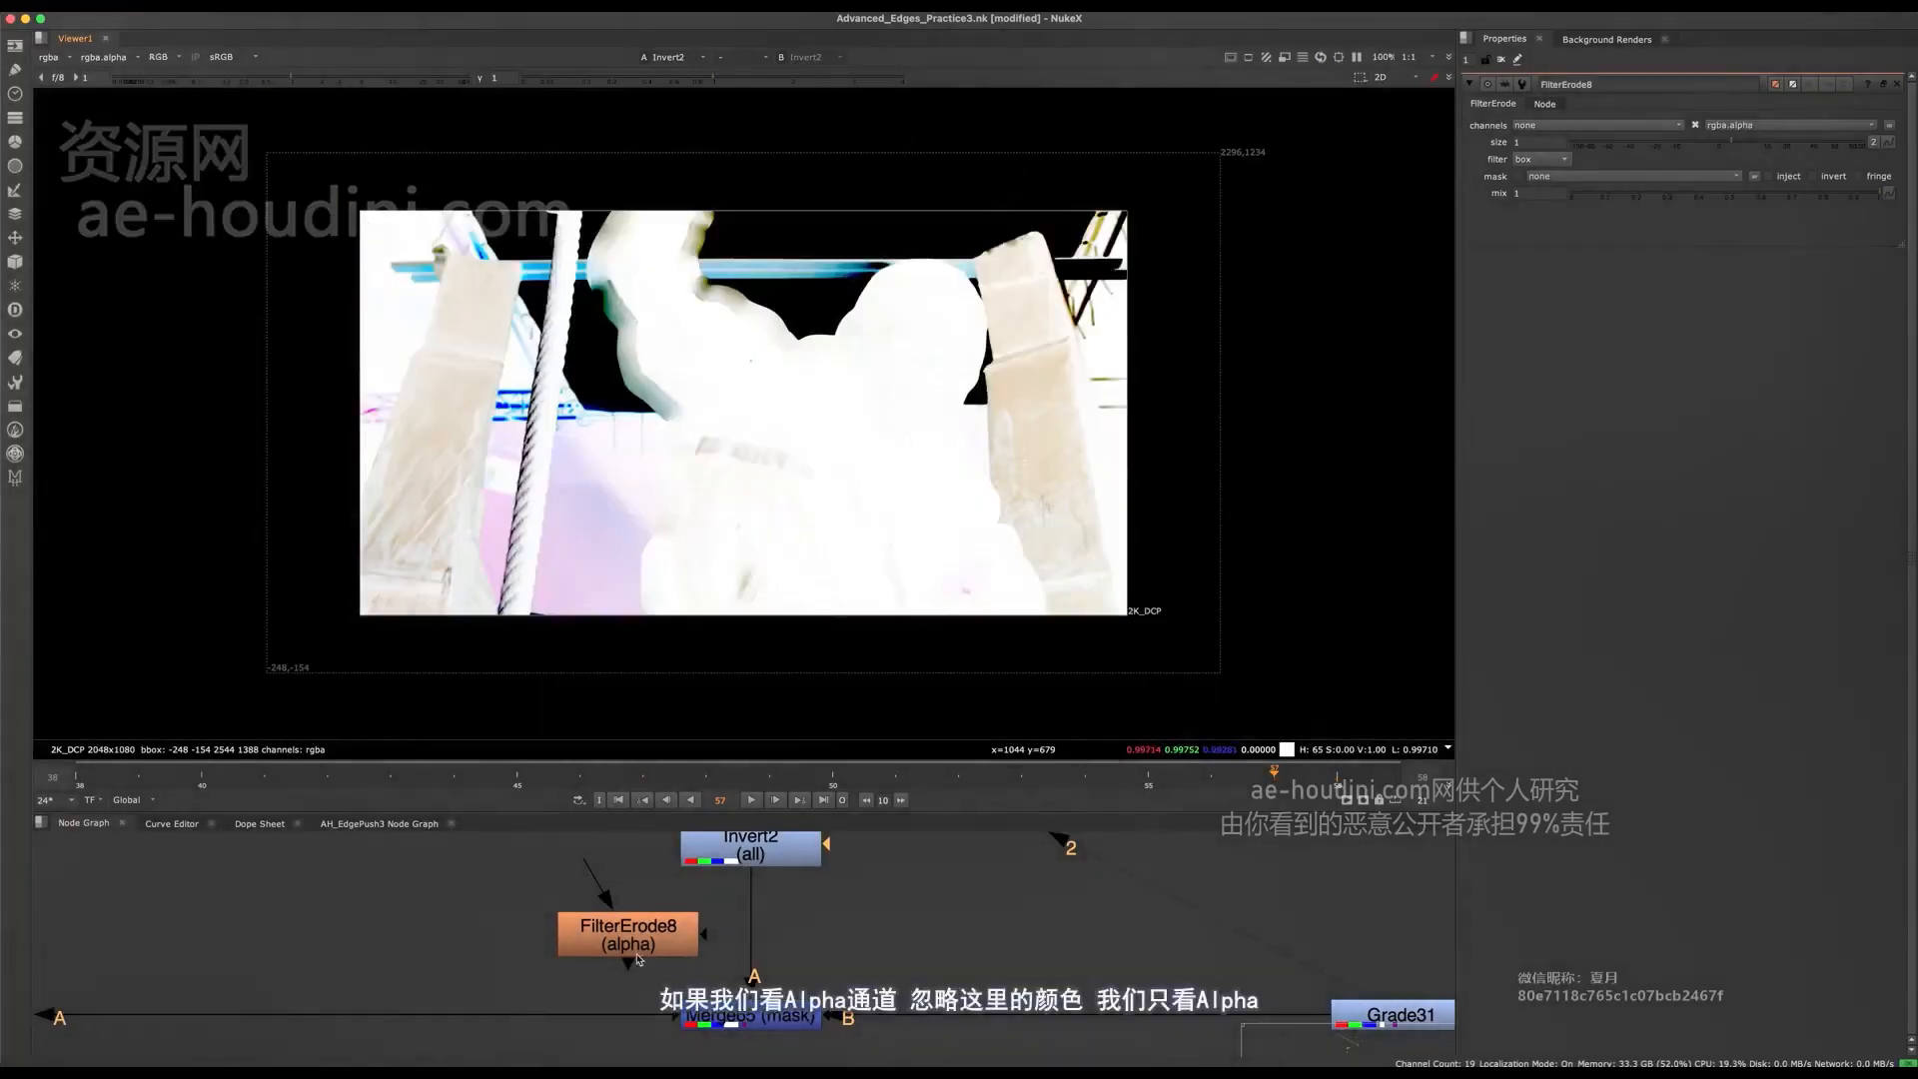
pyautogui.press('a')
pyautogui.moveTo(647, 947); pyautogui.dragTo(769, 943)
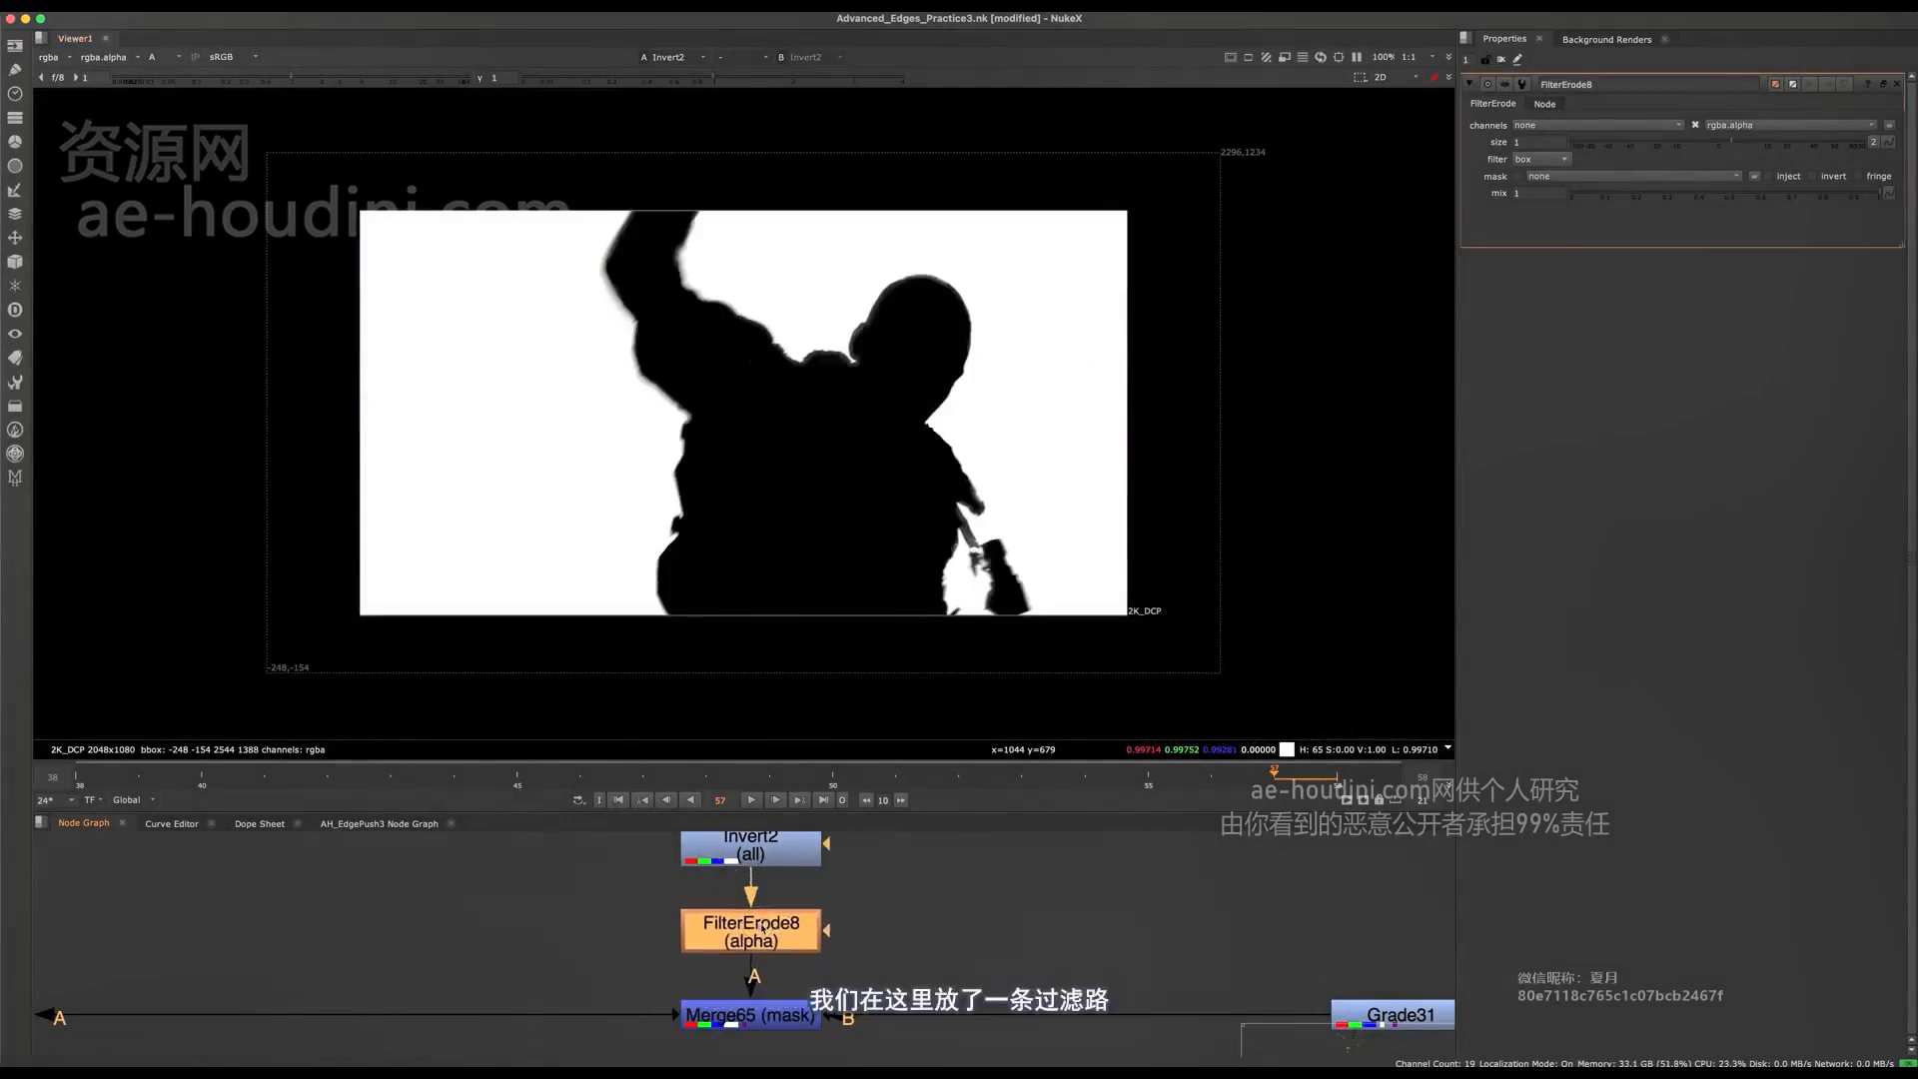
# - Try a strongly negative size on FilterErode8, check the Merge66 edges with raised viewer gain, and reset the gain
pyautogui.scroll(-4, 866, 989)
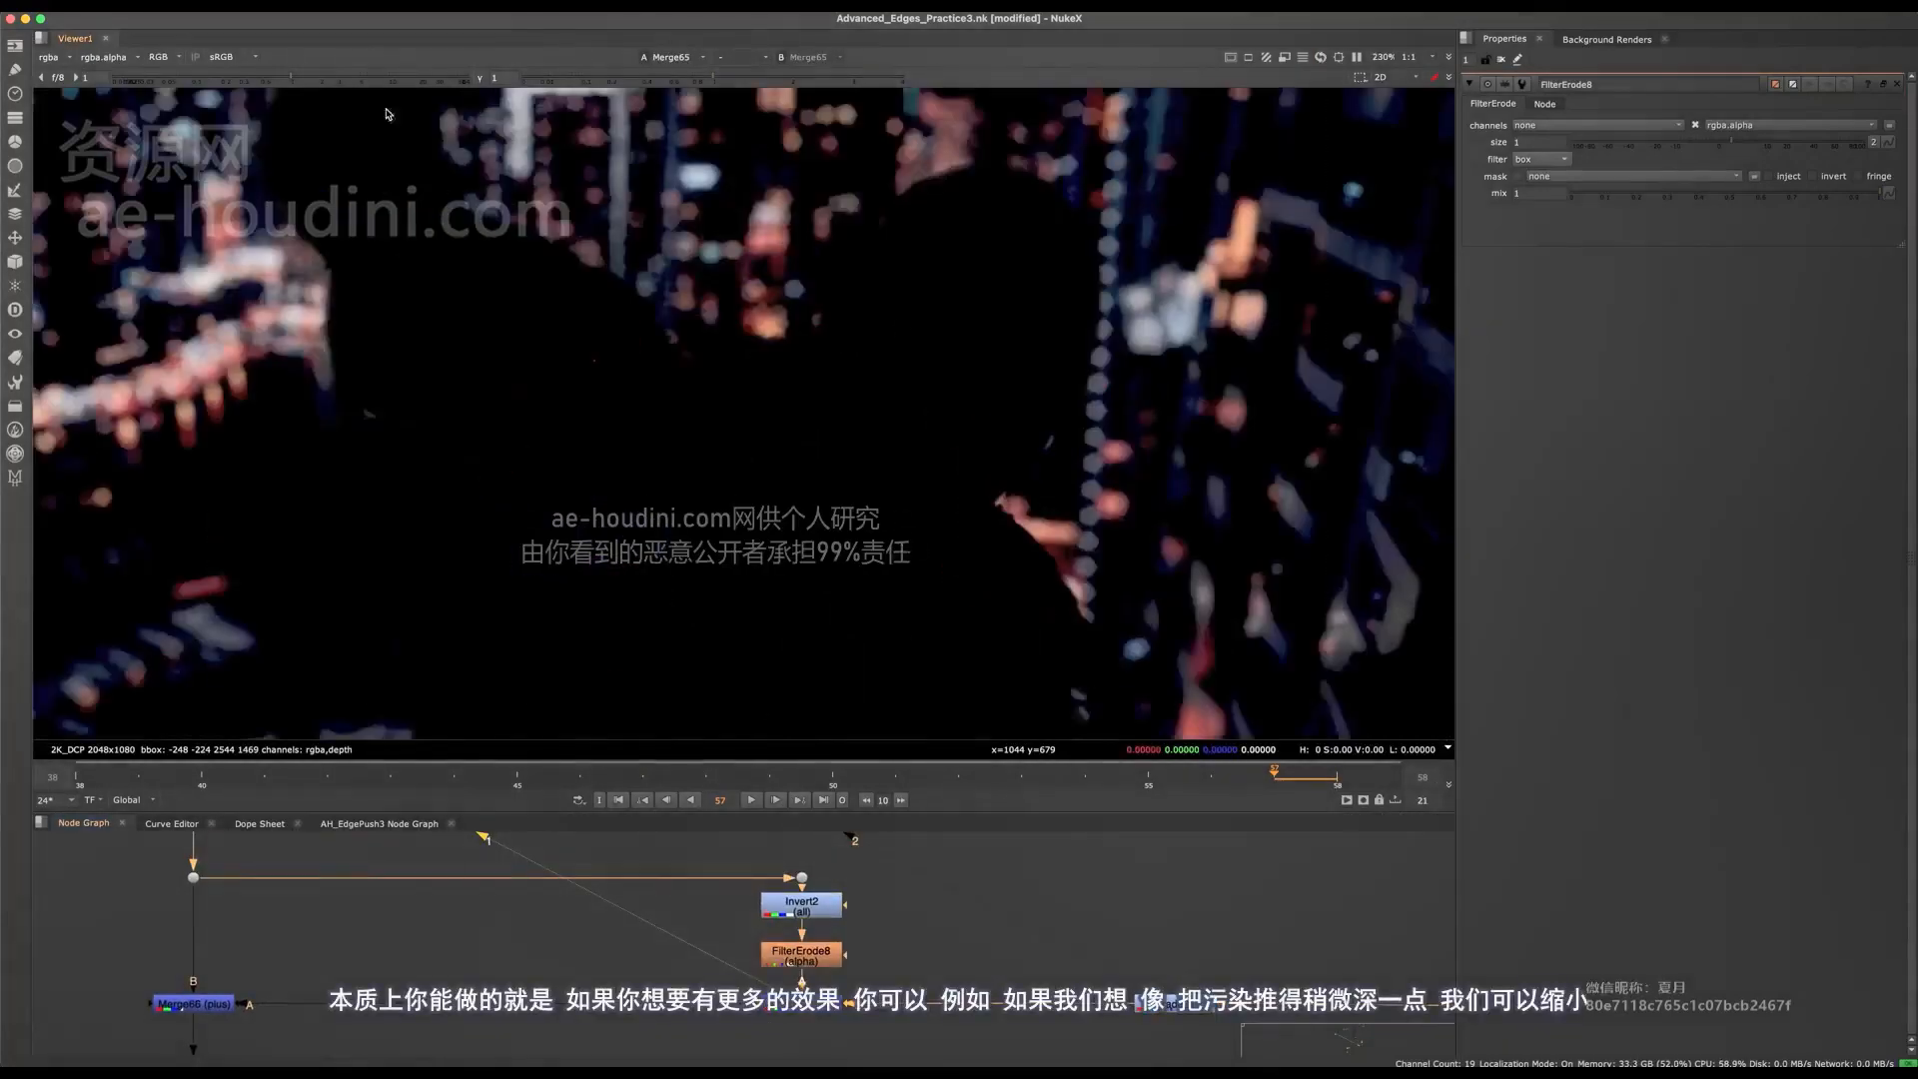
pyautogui.moveTo(339, 76); pyautogui.dragTo(380, 76)
pyautogui.scroll(5, 837, 345)
pyautogui.moveTo(1722, 143); pyautogui.dragTo(1607, 143)
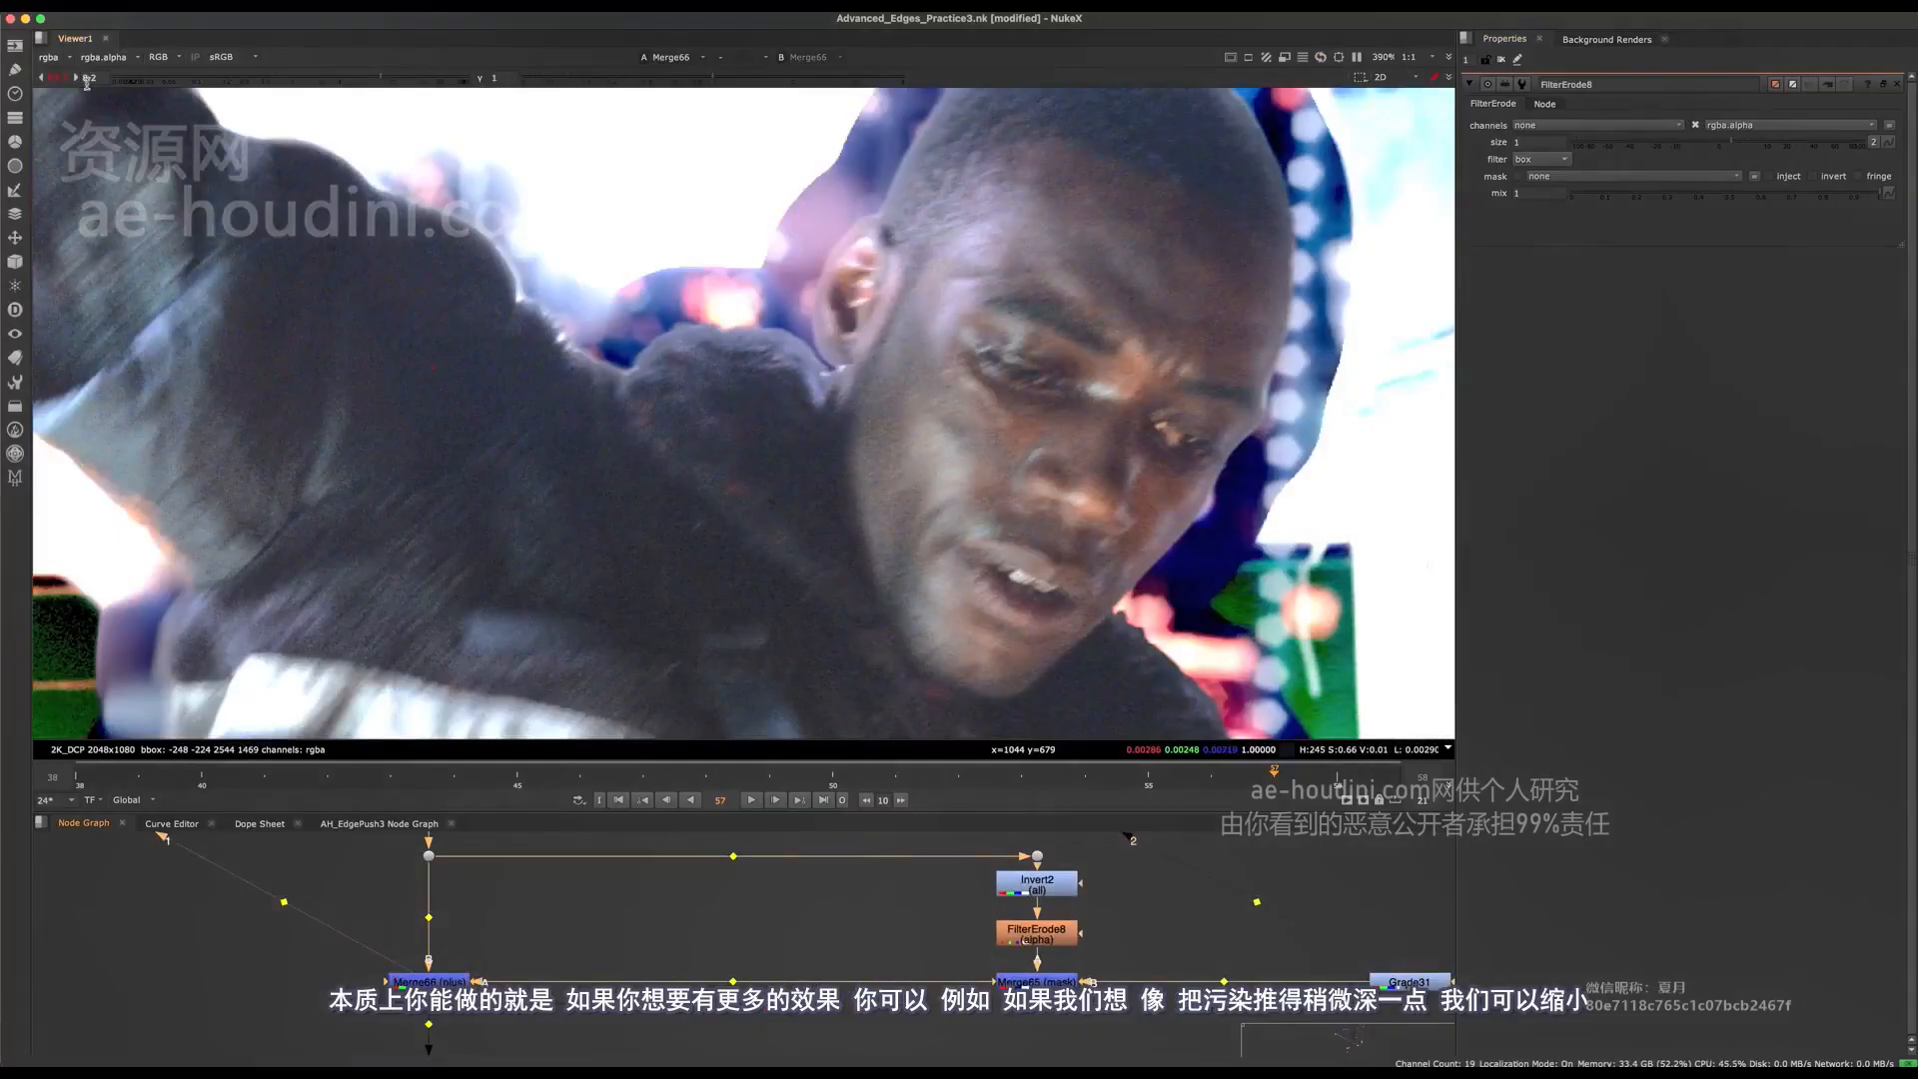
pyautogui.click(87, 84)
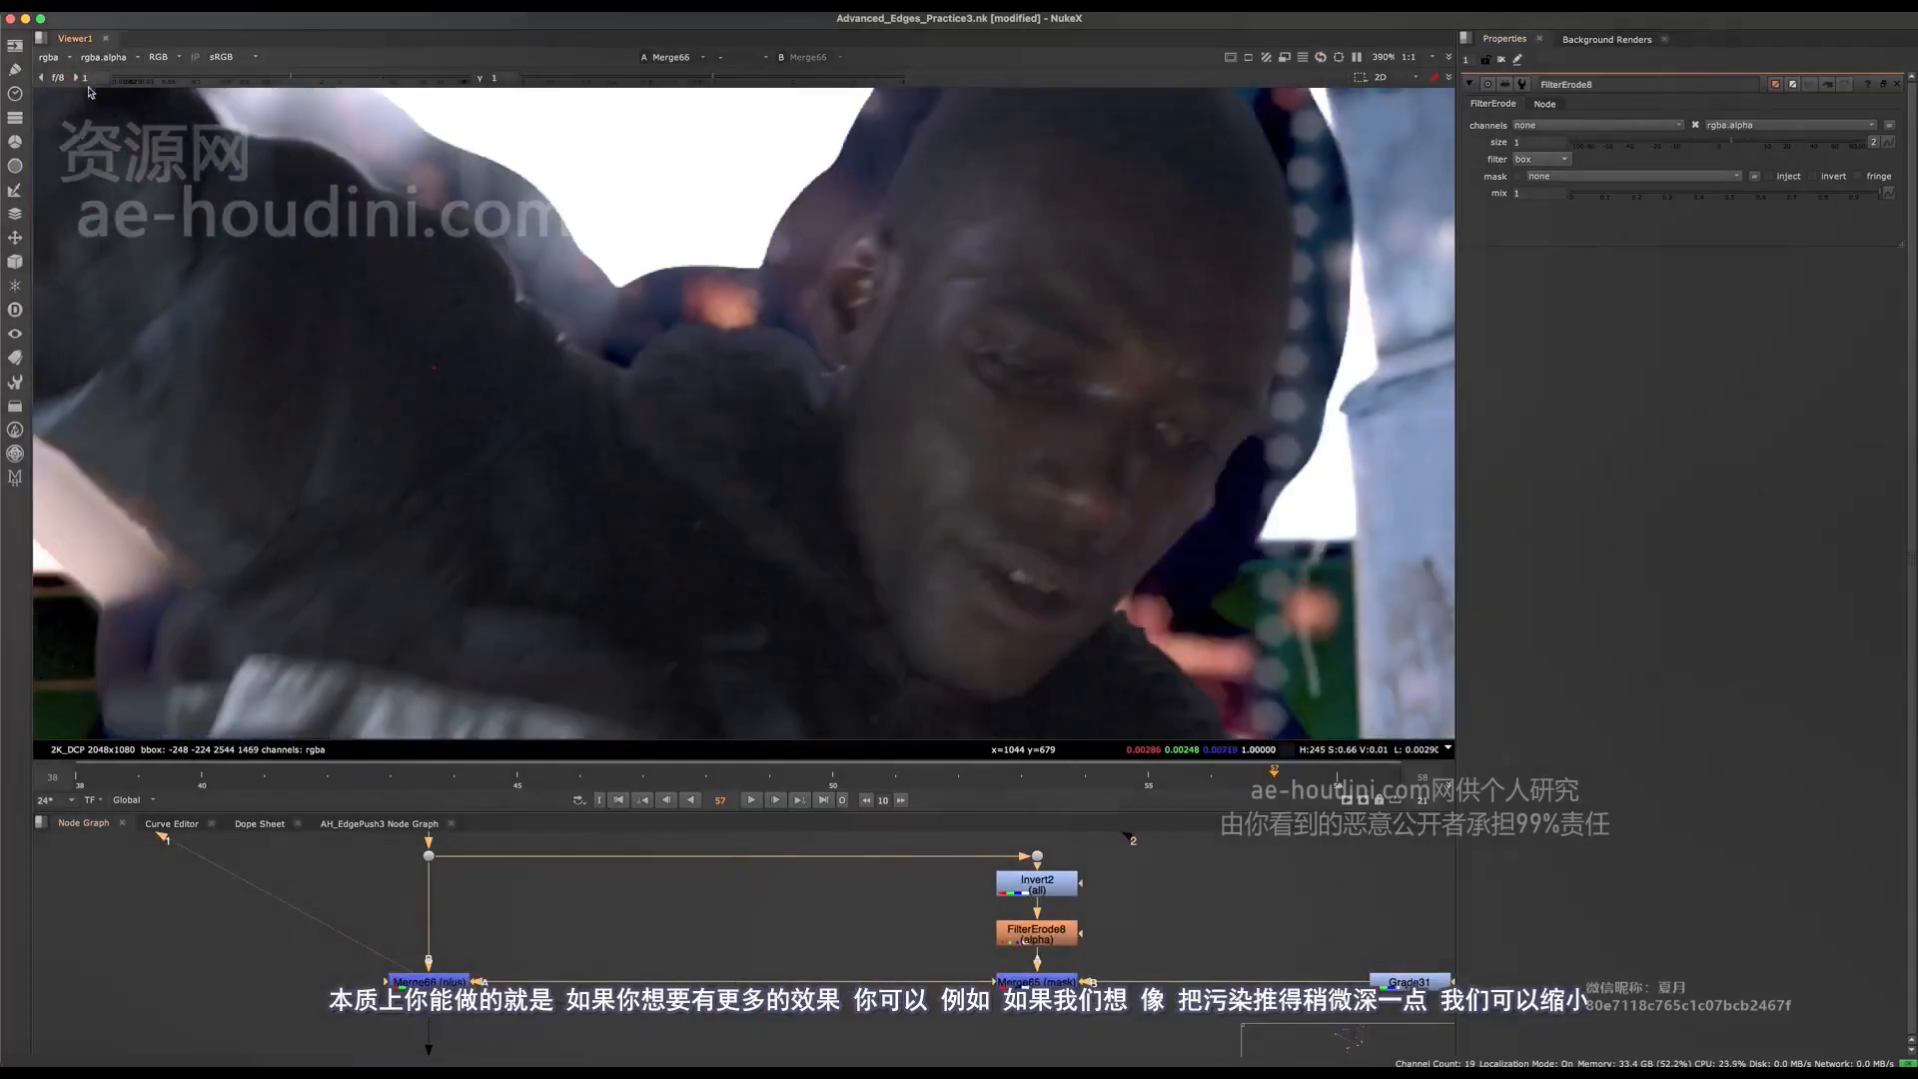
pyautogui.scroll(6, 804, 371)
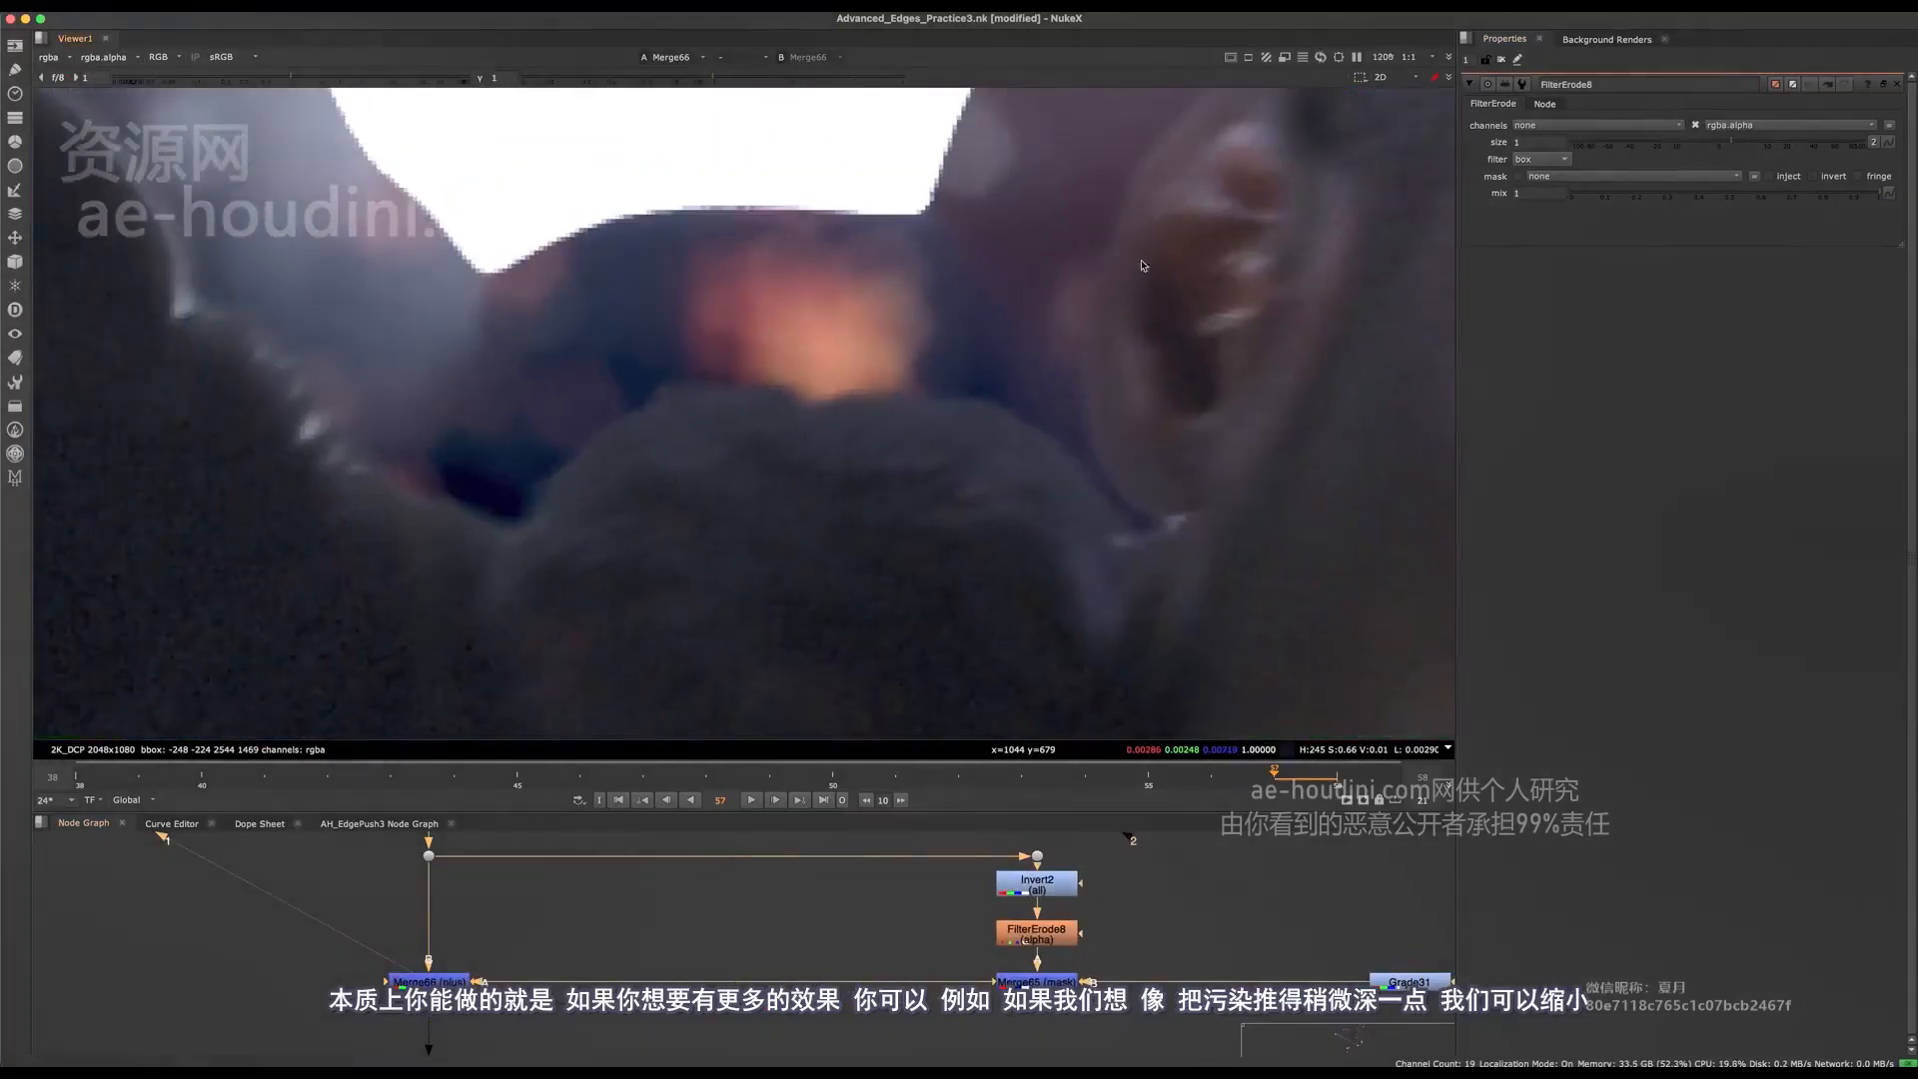
# - Try FilterErode8 sizes of -10.5 and -44 to examine how far the background pushes into the foreground, and undo the change
pyautogui.moveTo(1728, 146); pyautogui.dragTo(1685, 146)
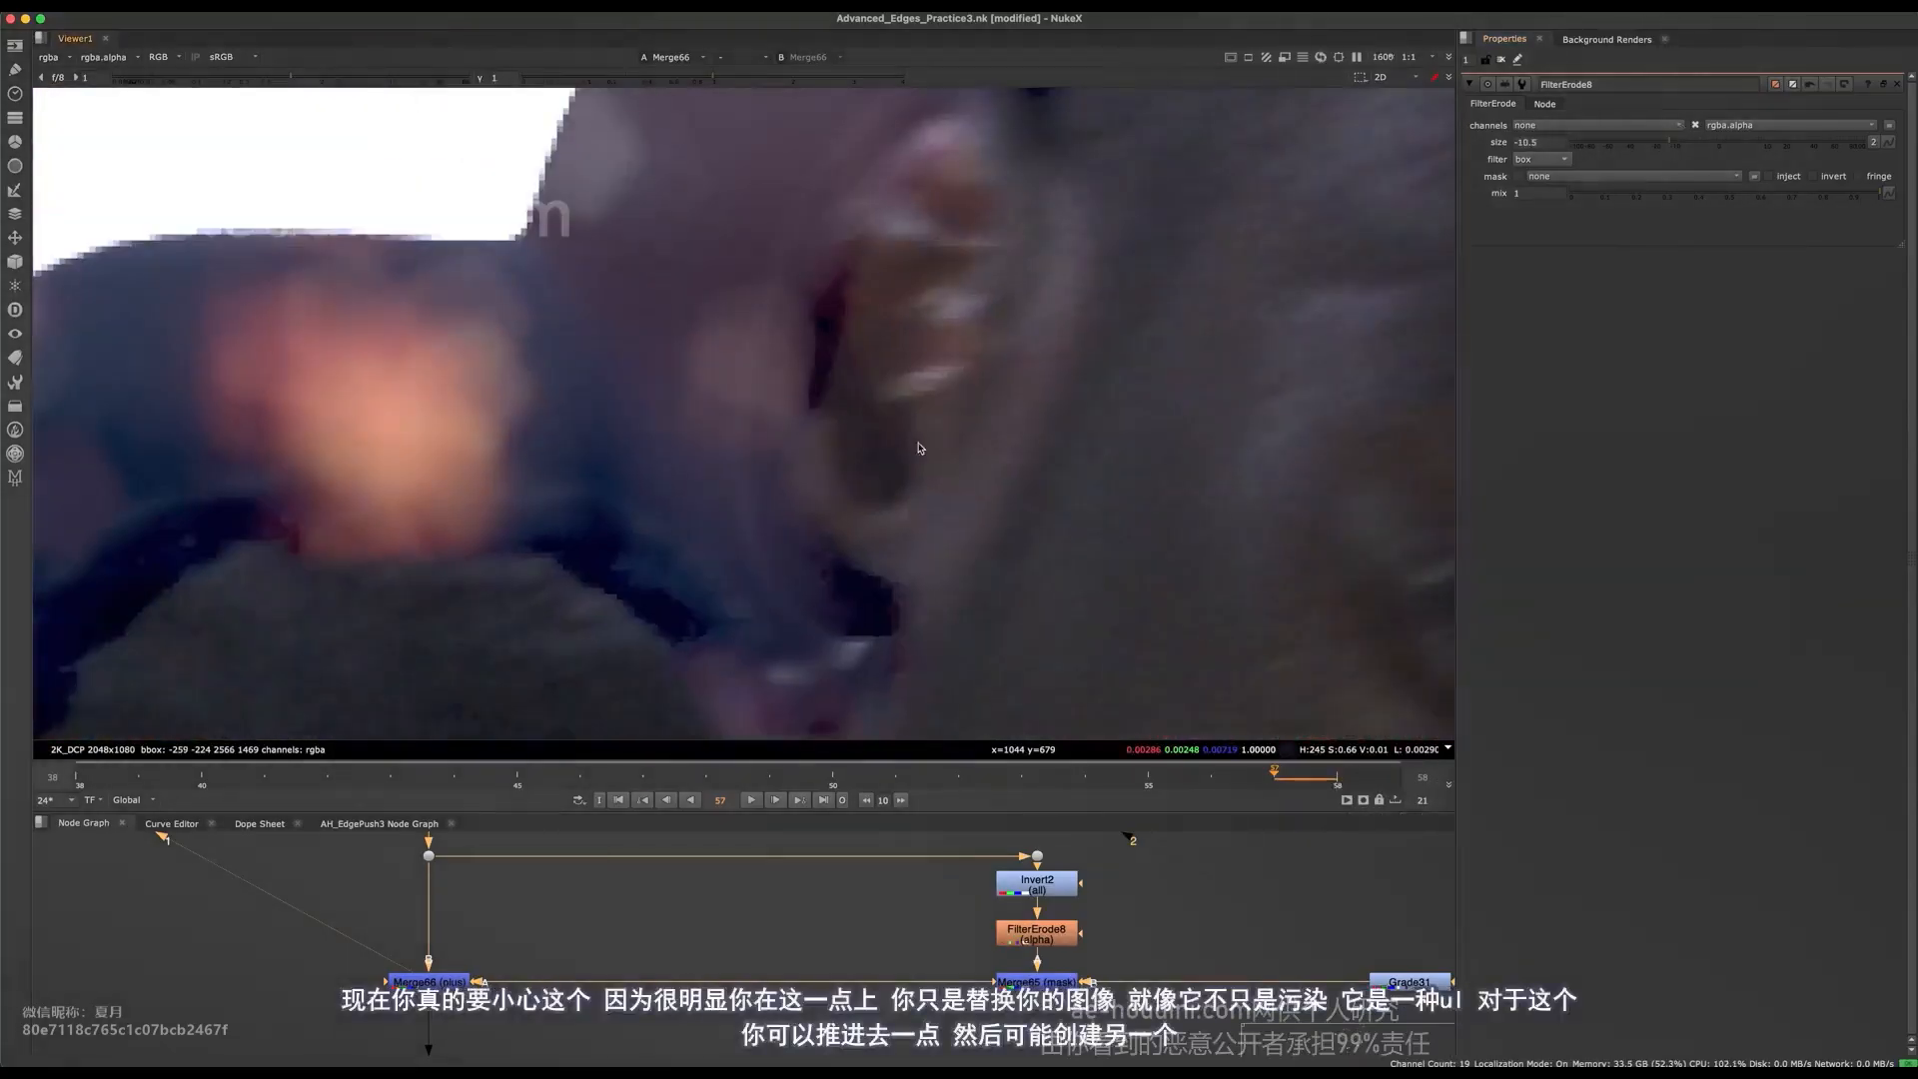
pyautogui.scroll(3, 1096, 448)
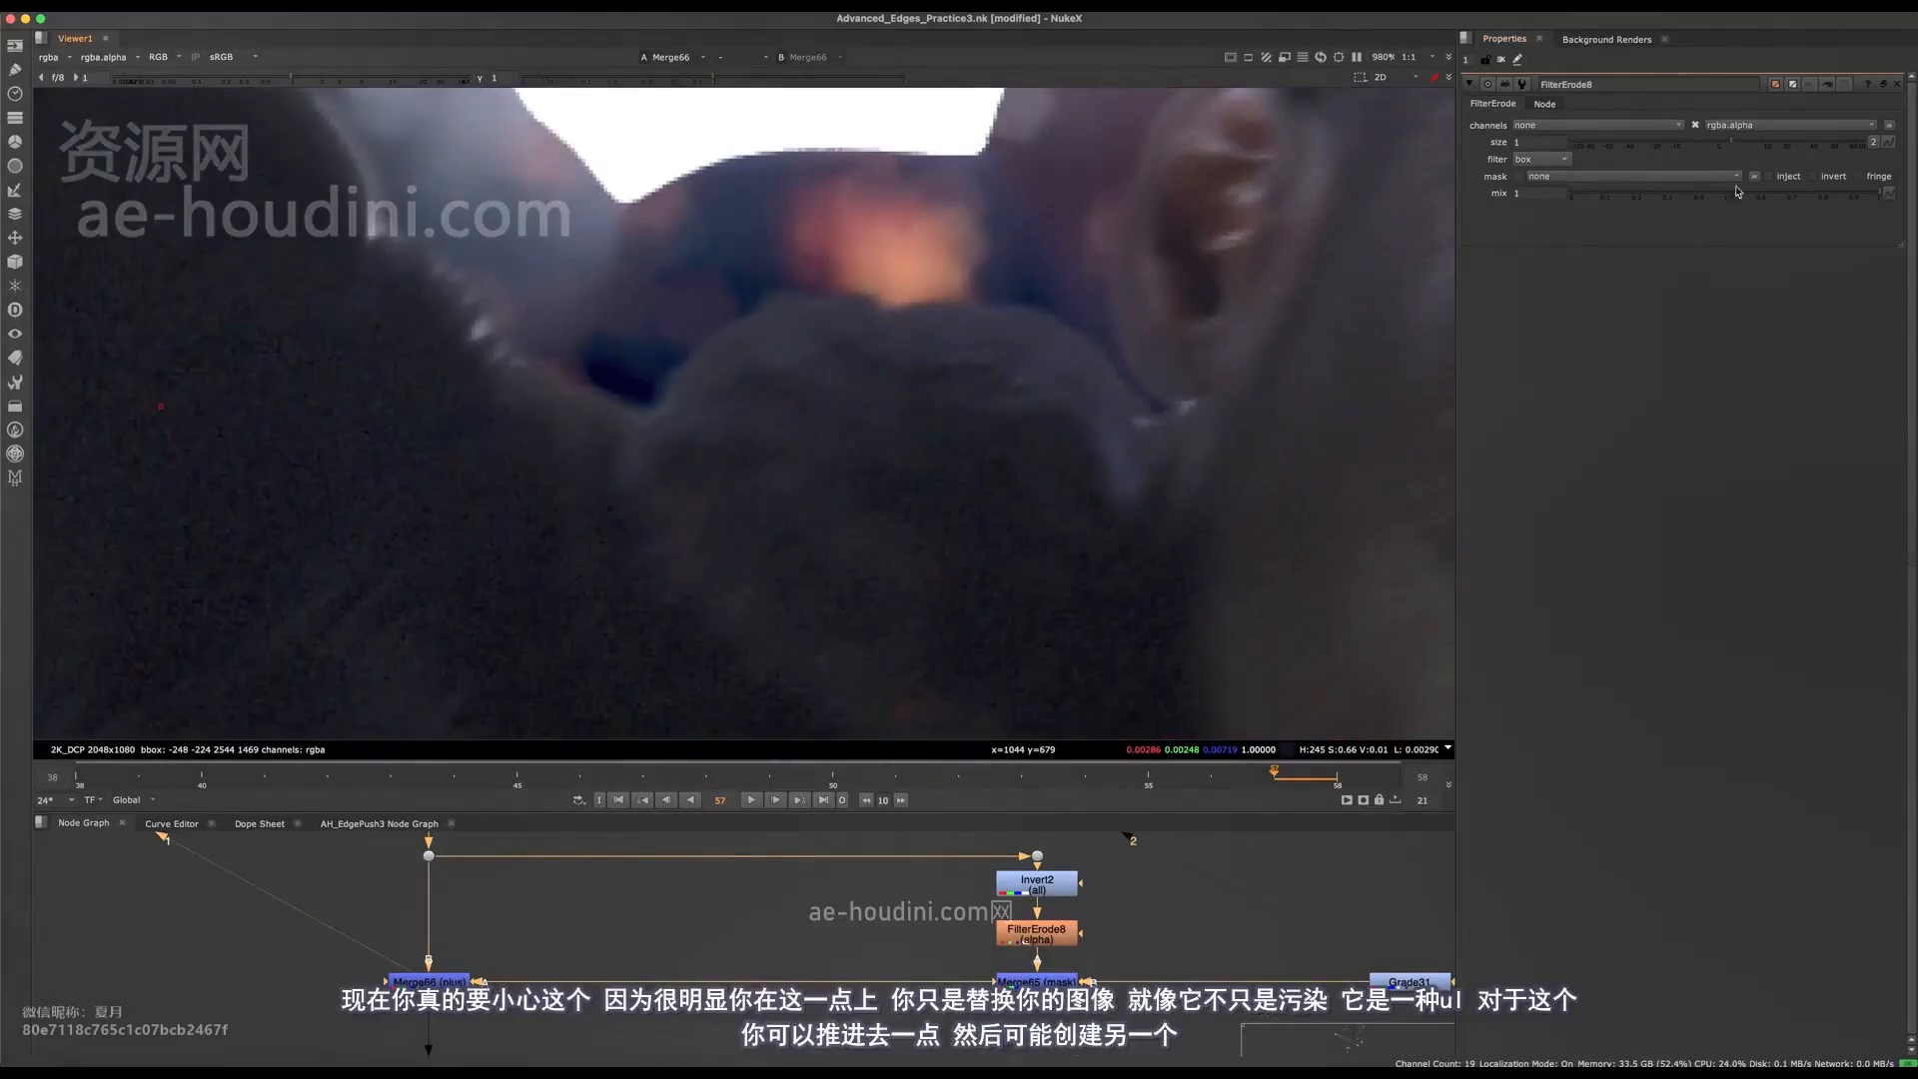
pyautogui.click(1727, 142)
pyautogui.moveTo(1712, 139); pyautogui.dragTo(1619, 137)
pyautogui.moveTo(1265, 370); pyautogui.dragTo(953, 669, button='middle')
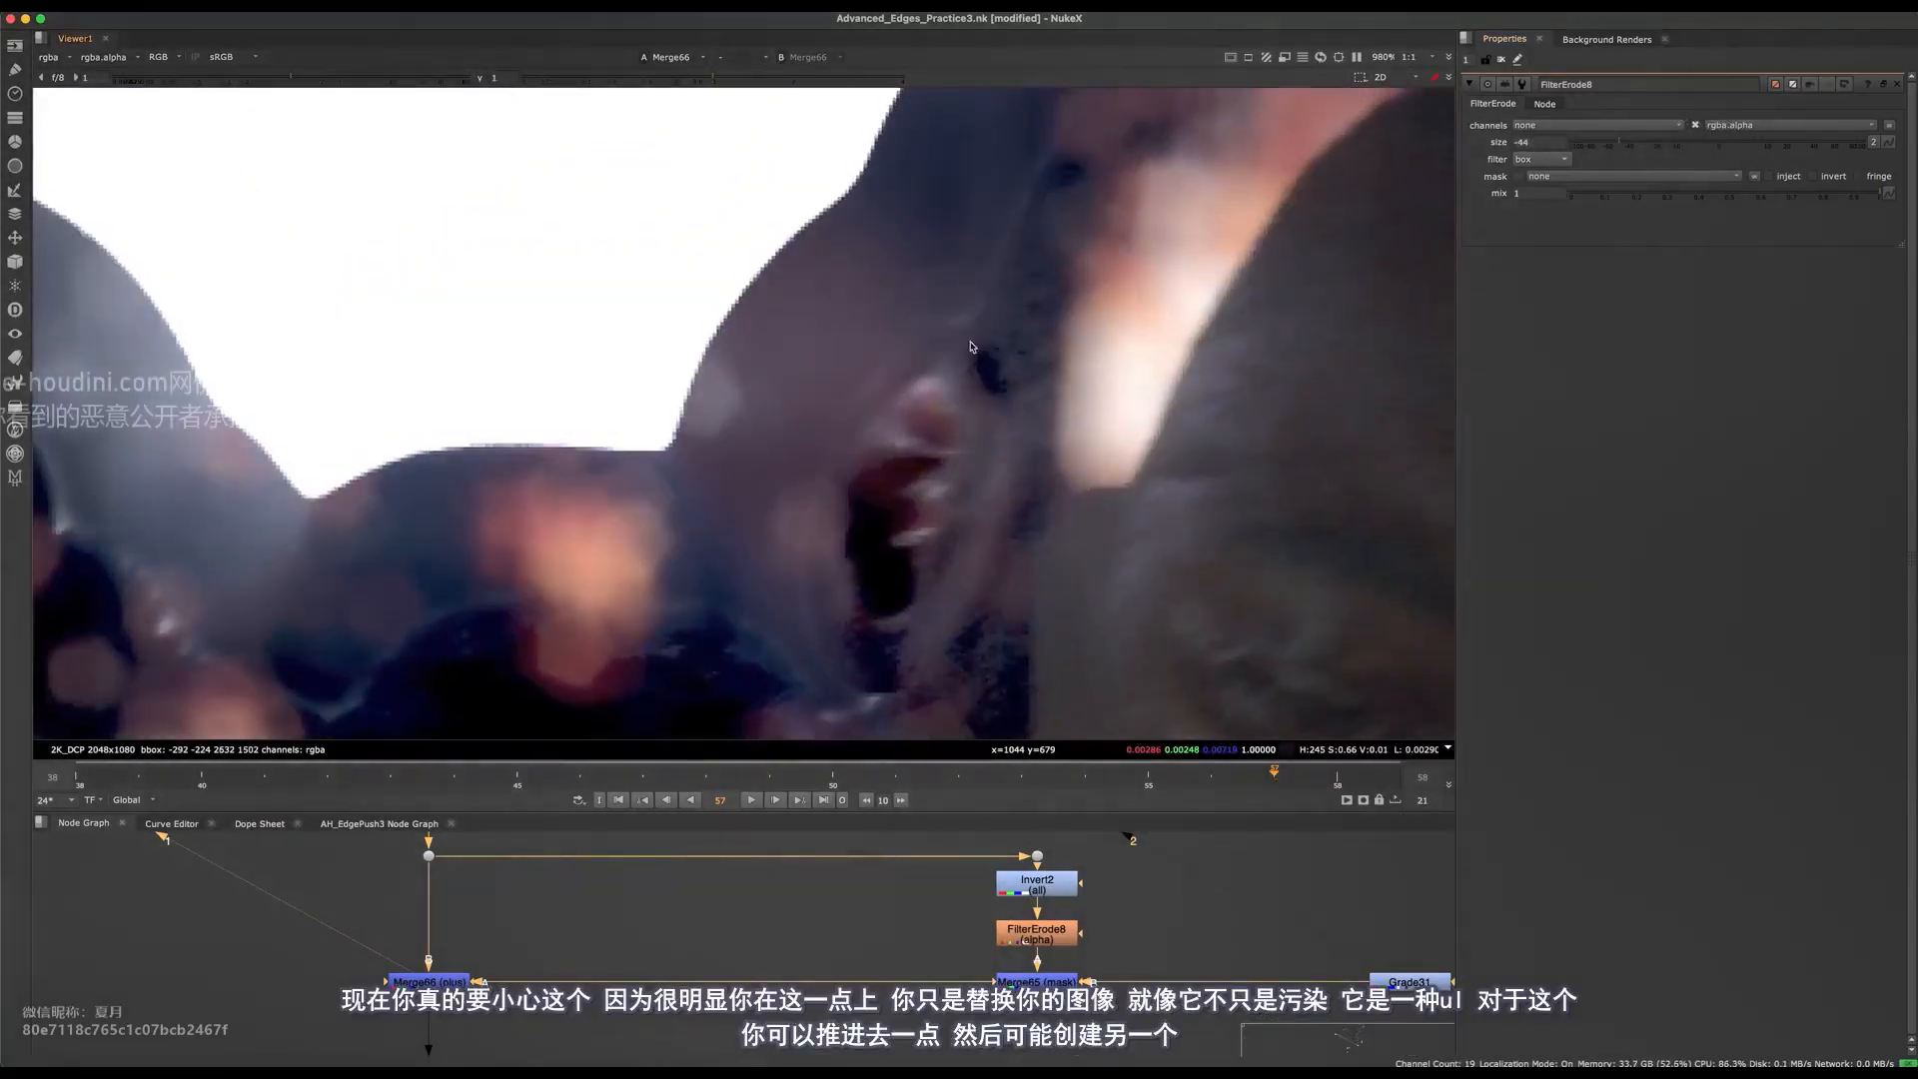
pyautogui.moveTo(997, 479); pyautogui.dragTo(906, 416, button='middle')
pyautogui.moveTo(733, 496); pyautogui.dragTo(939, 415, button='middle')
pyautogui.press('super+z')
# - Set the size of FilterErode8 to -2.8
pyautogui.moveTo(1727, 141); pyautogui.dragTo(1703, 139)
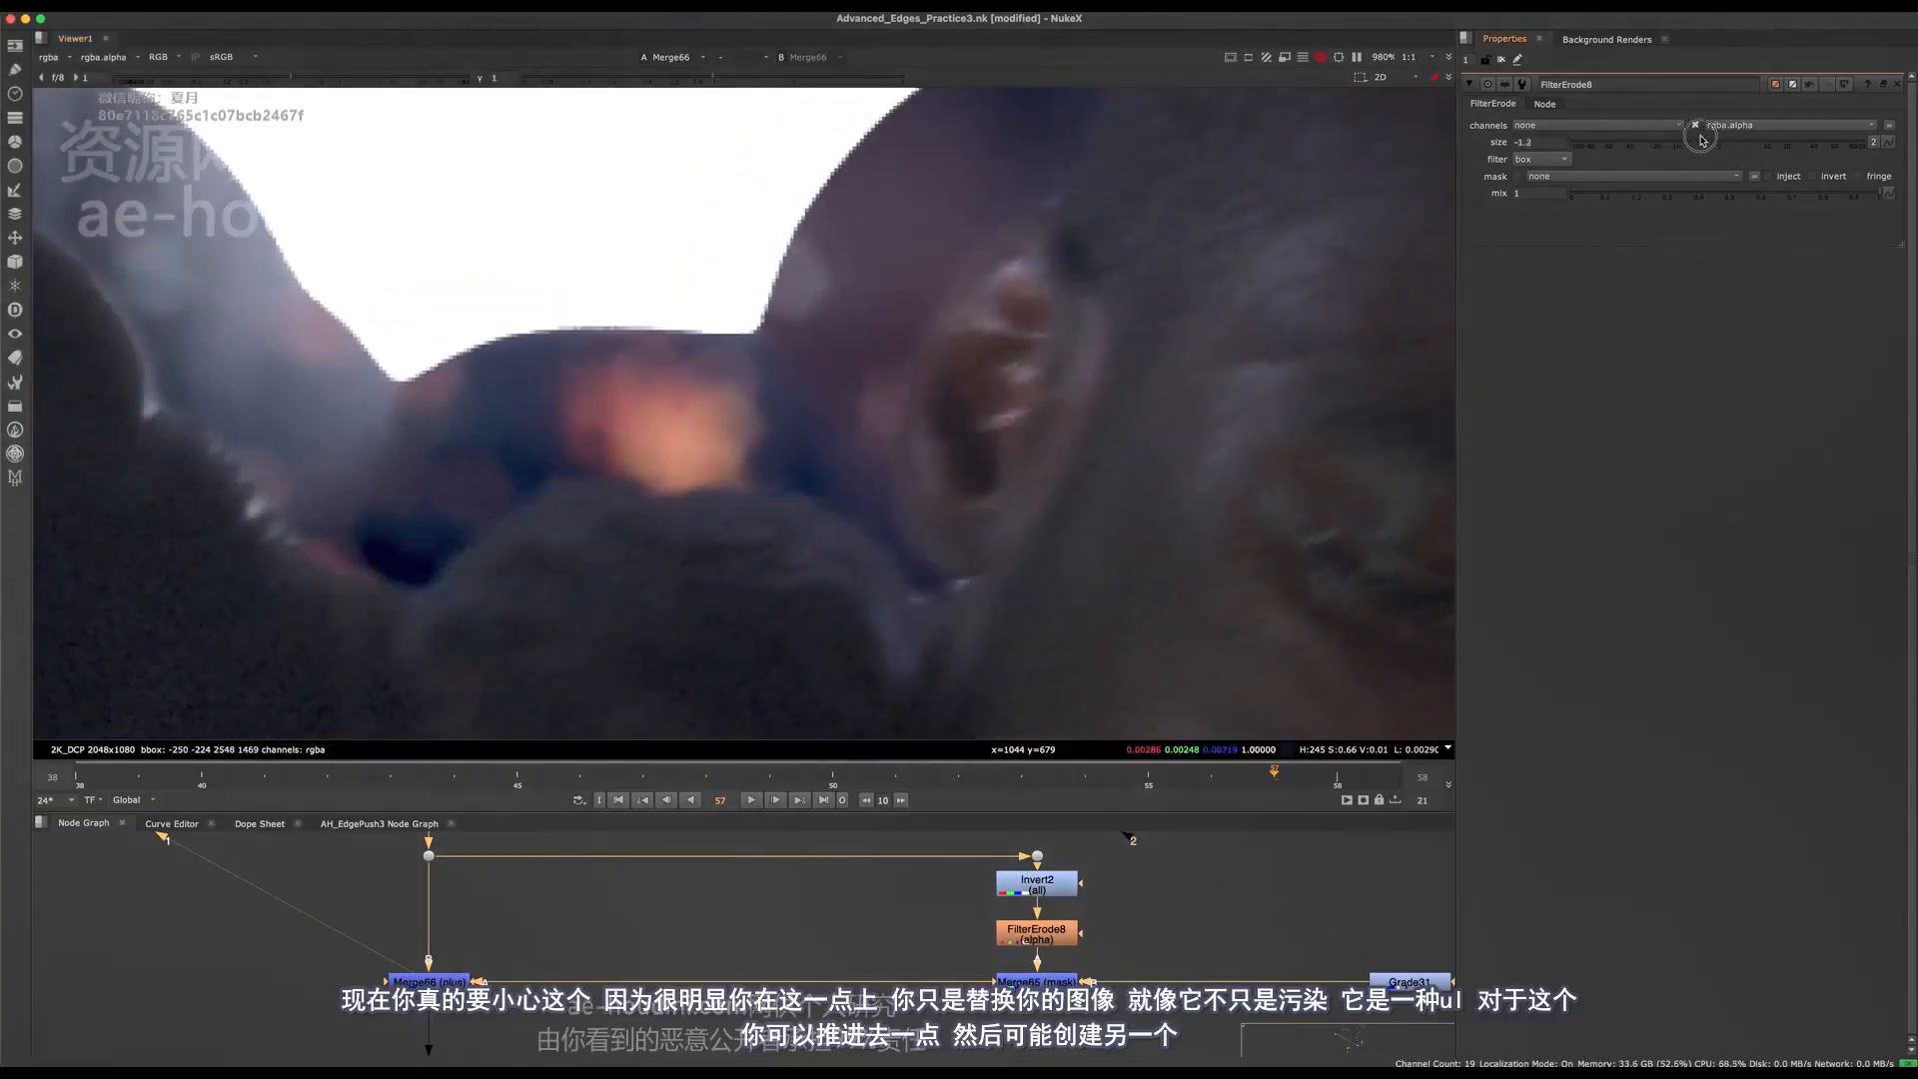
pyautogui.scroll(4, 1118, 961)
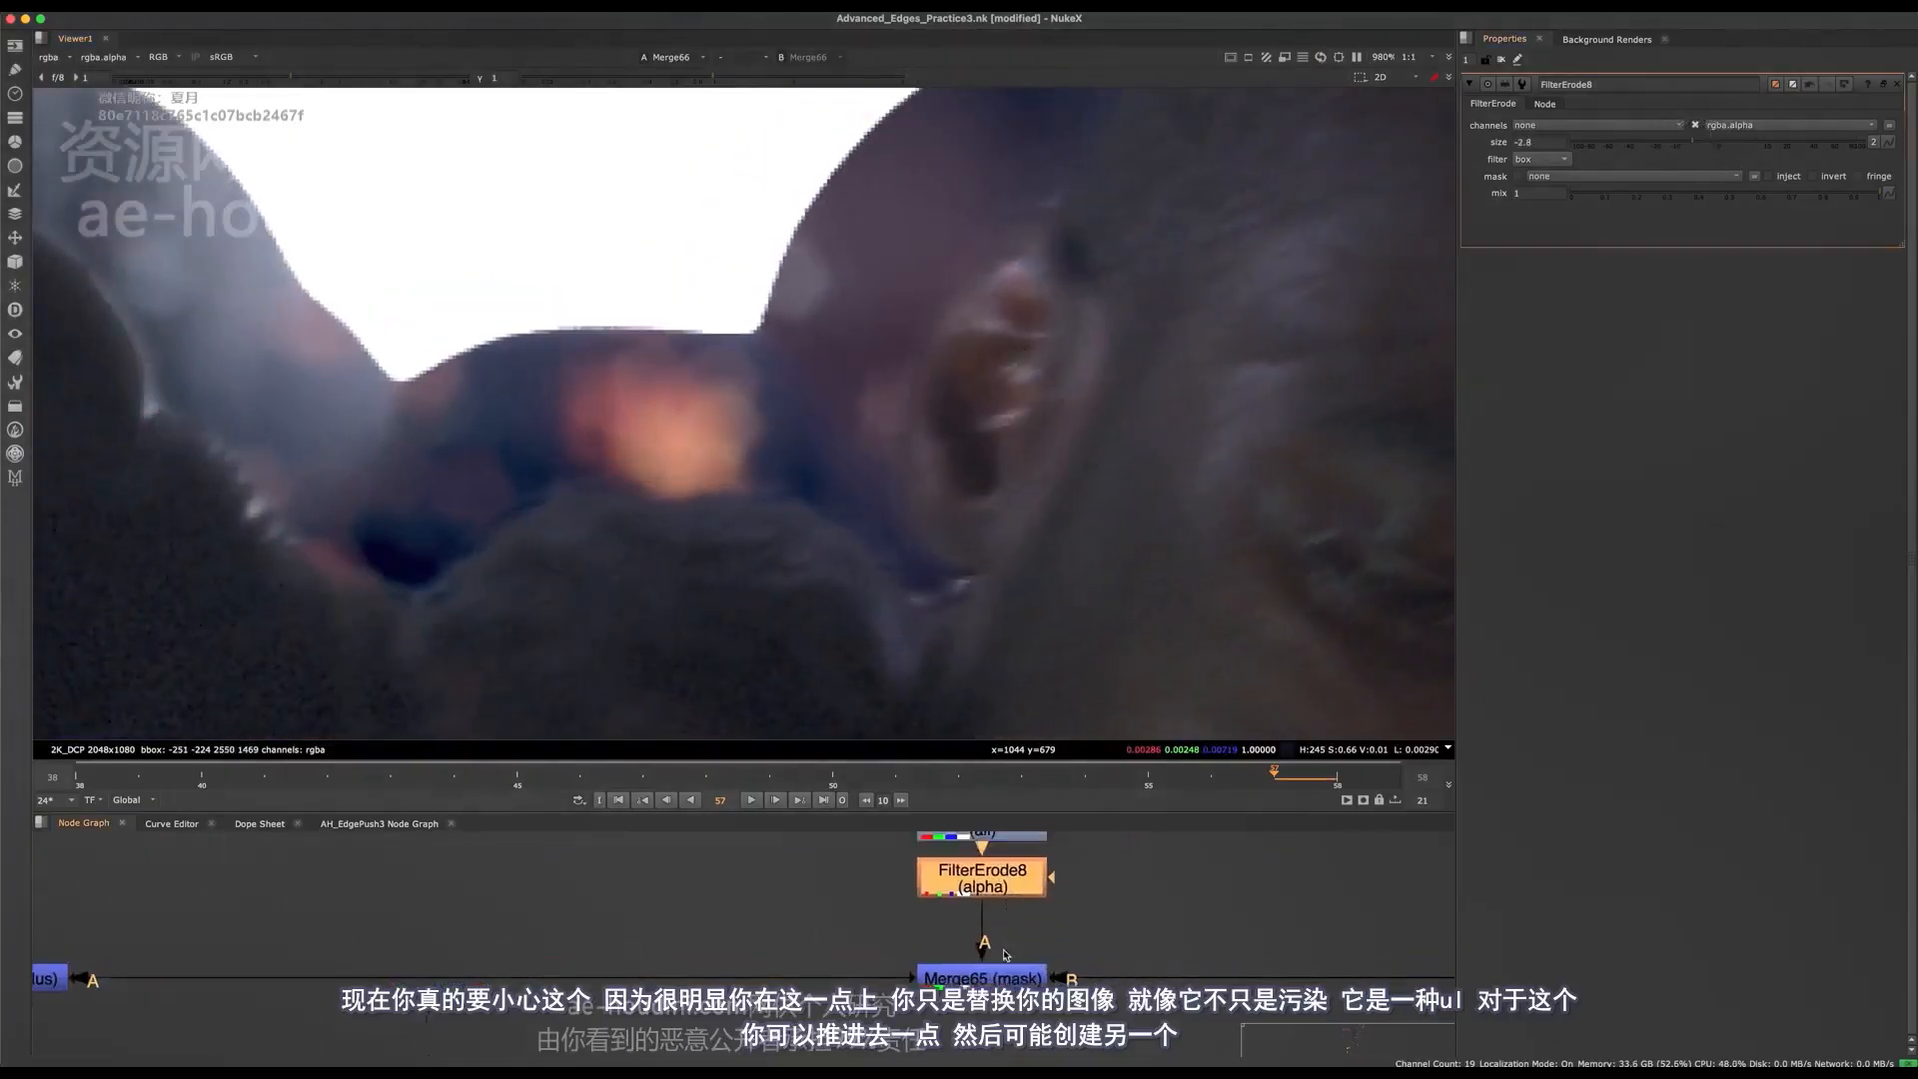
# - Duplicate FilterErode8 directly below itself, with its filter set to gaussian and its size to -4.5
pyautogui.doubleClick(984, 1029)
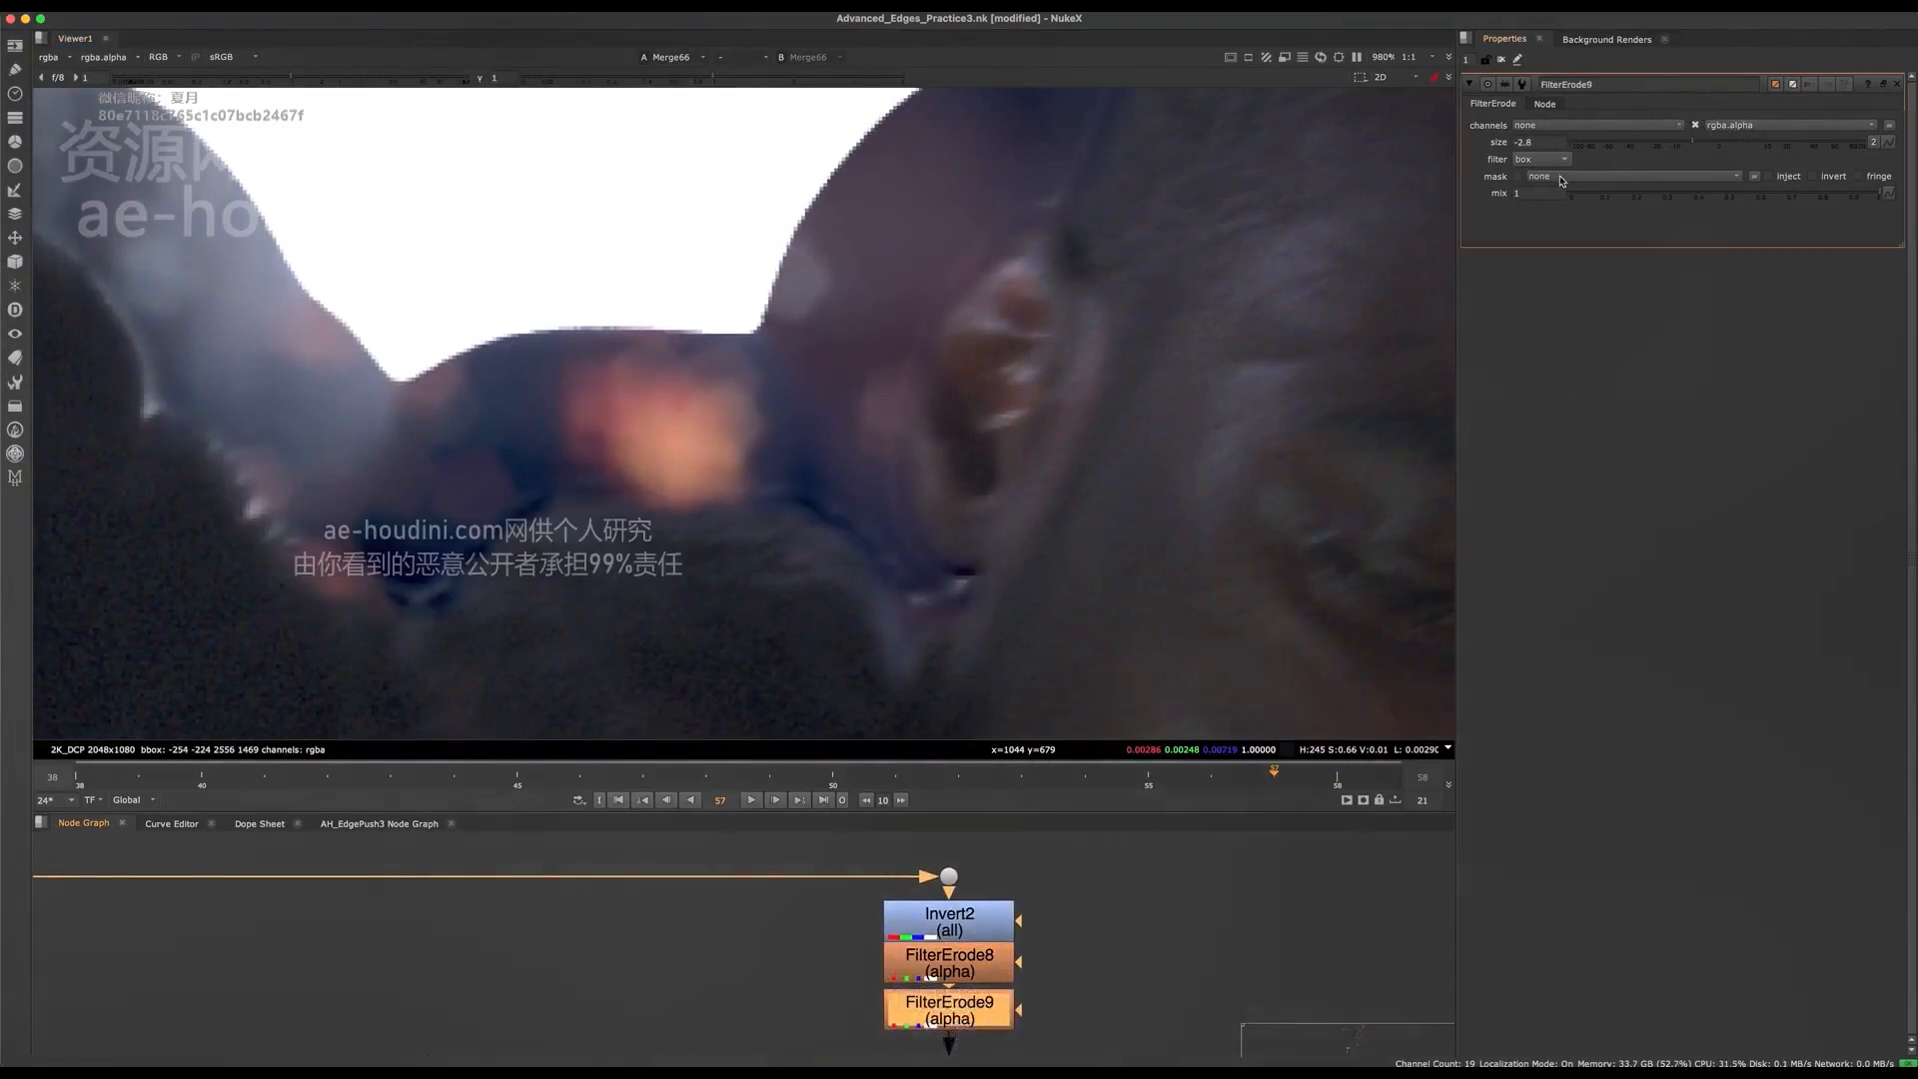
pyautogui.click(1550, 208)
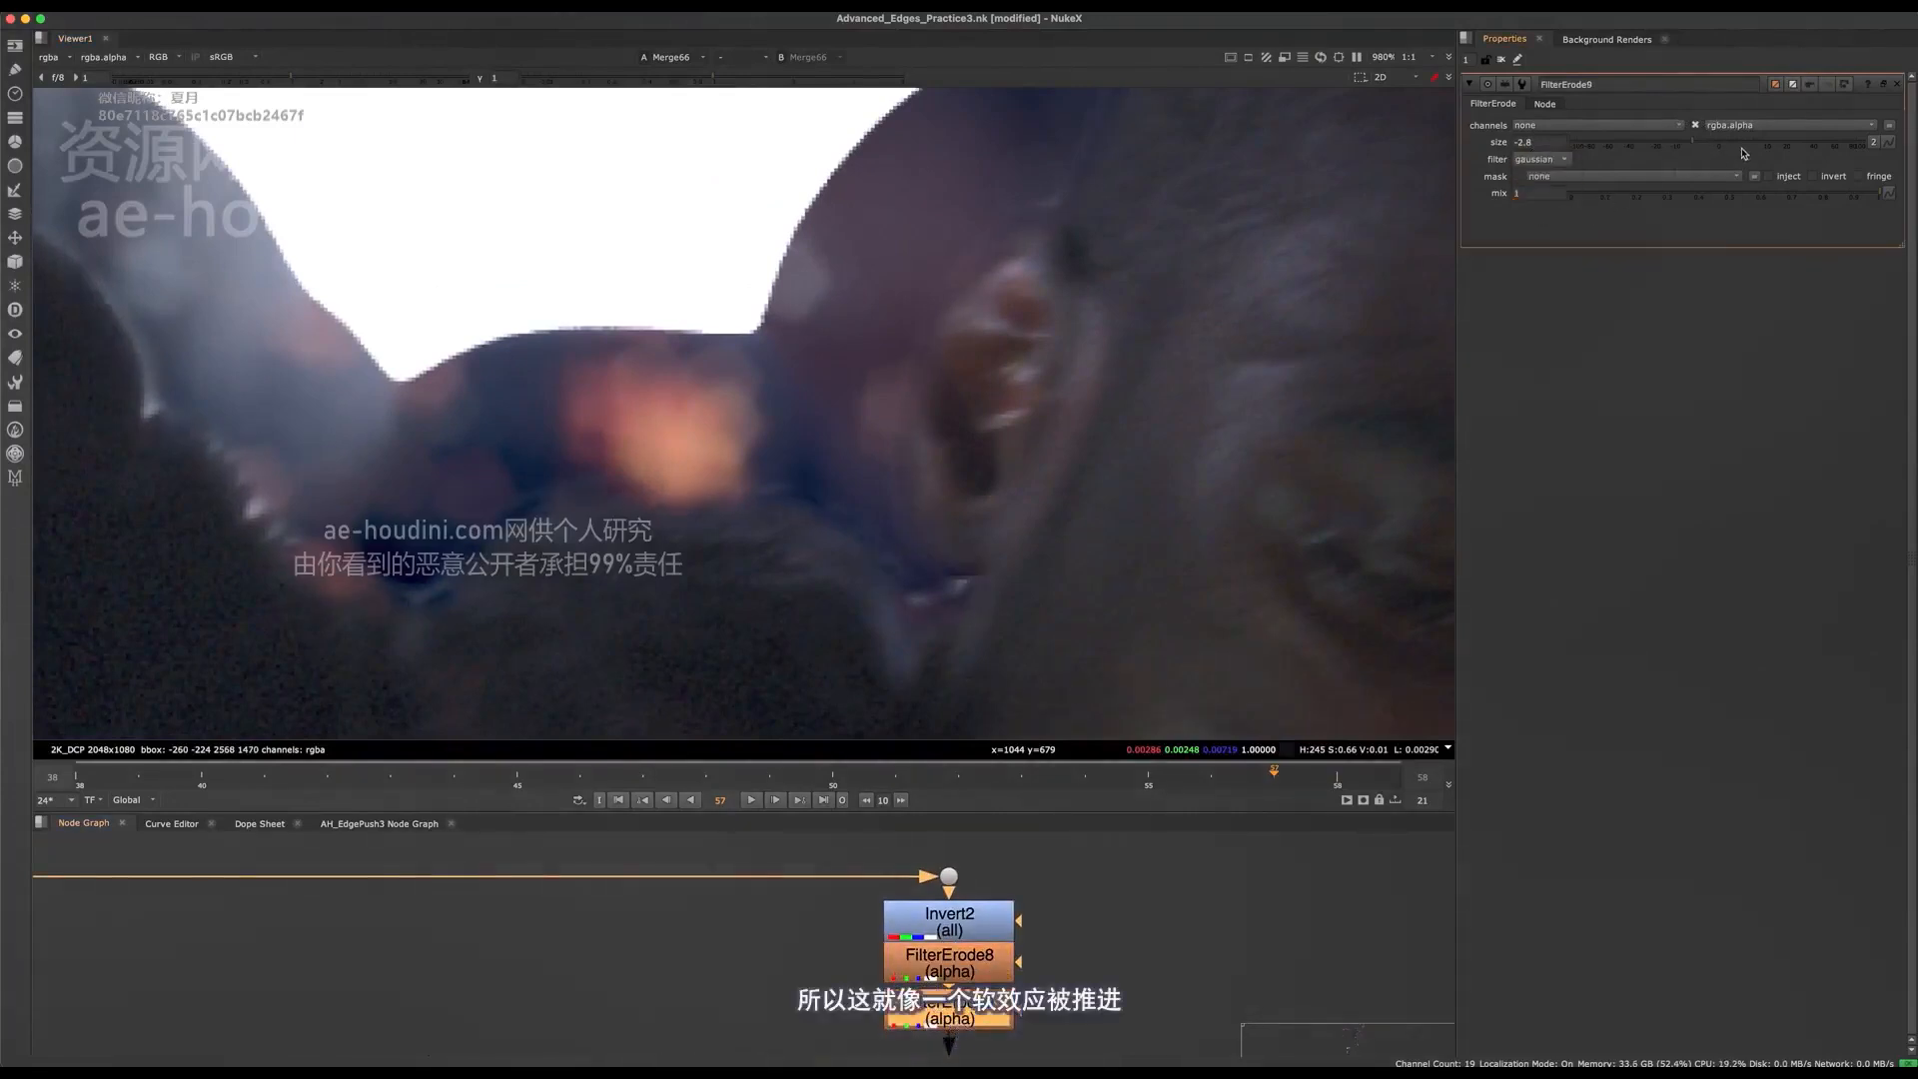
pyautogui.moveTo(1691, 142); pyautogui.dragTo(1688, 142)
# - Compare the jacket edge detail with Merge66 disabled and enabled
pyautogui.moveTo(680, 1049); pyautogui.dragTo(806, 920, button='middle')
pyautogui.moveTo(301, 912); pyautogui.dragTo(660, 950, button='middle')
pyautogui.click(453, 983)
pyautogui.scroll(-5, 505, 504)
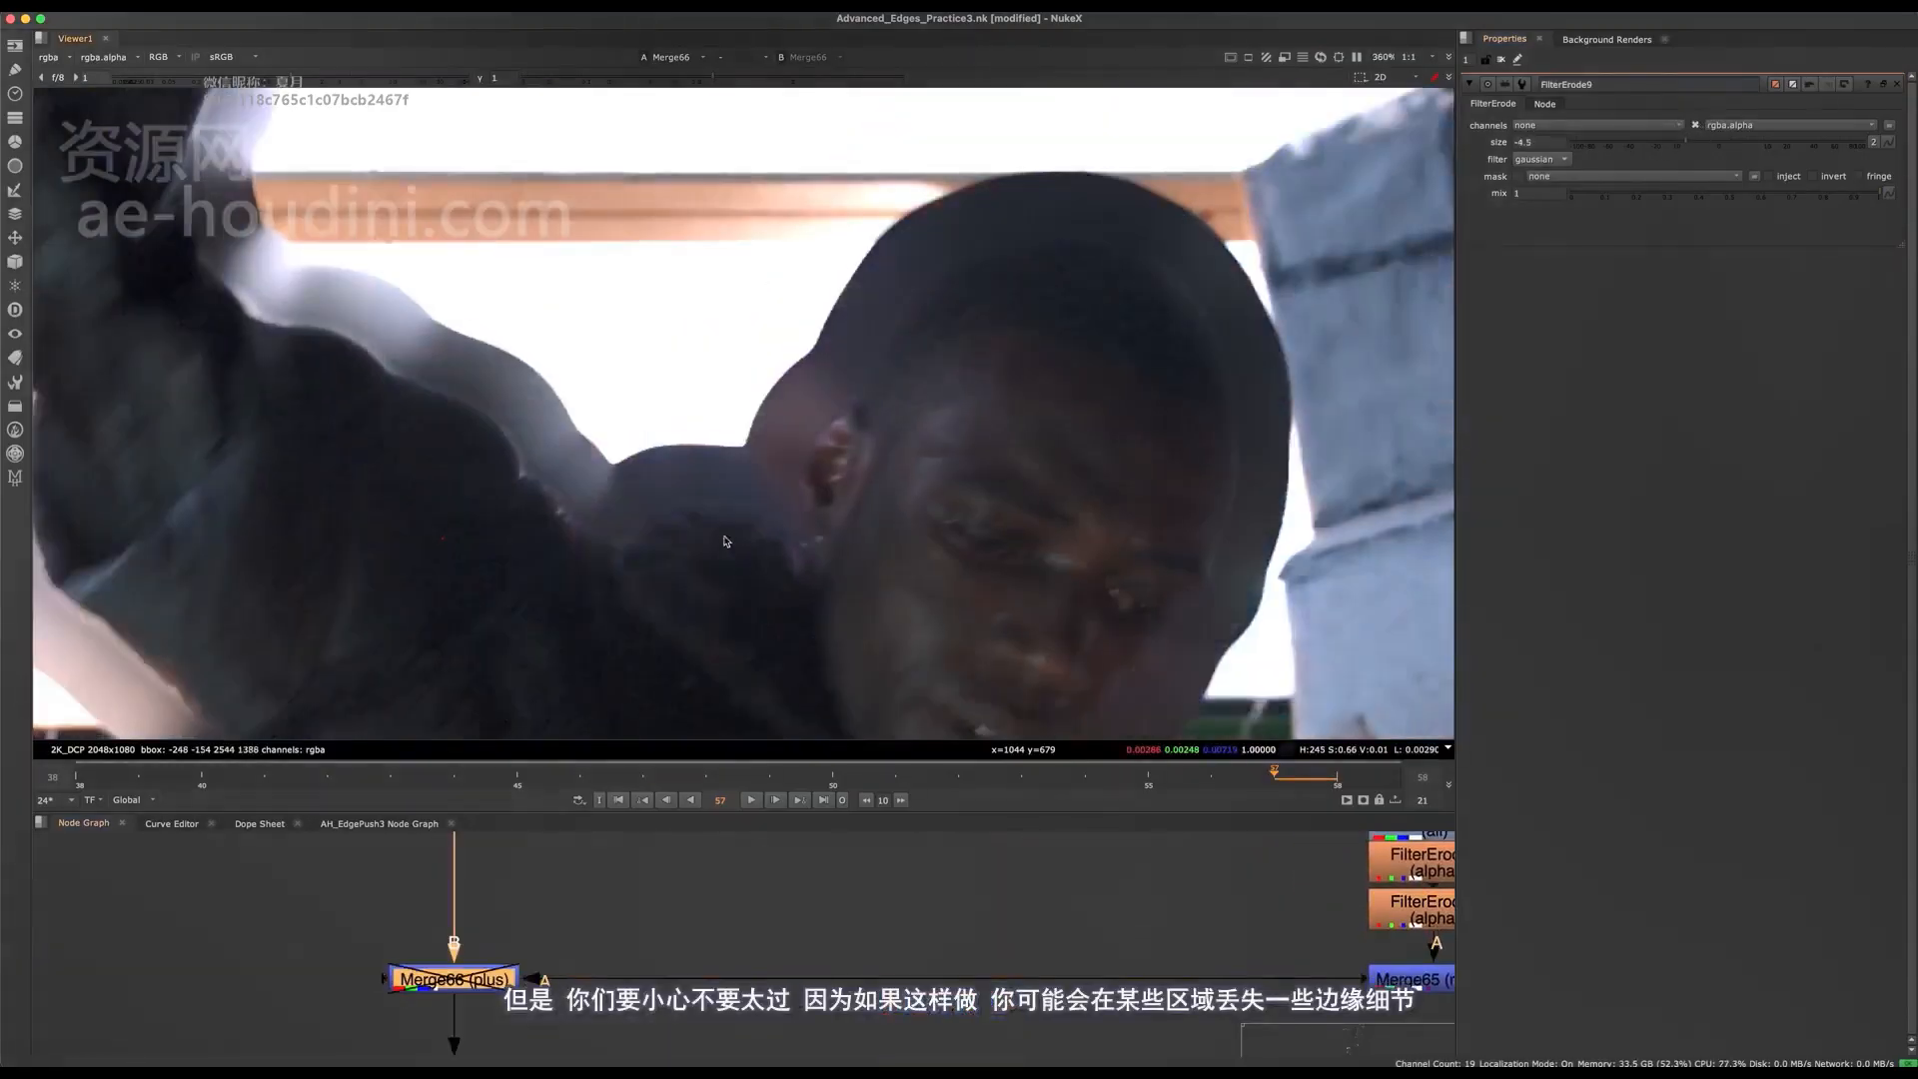
pyautogui.scroll(5, 504, 503)
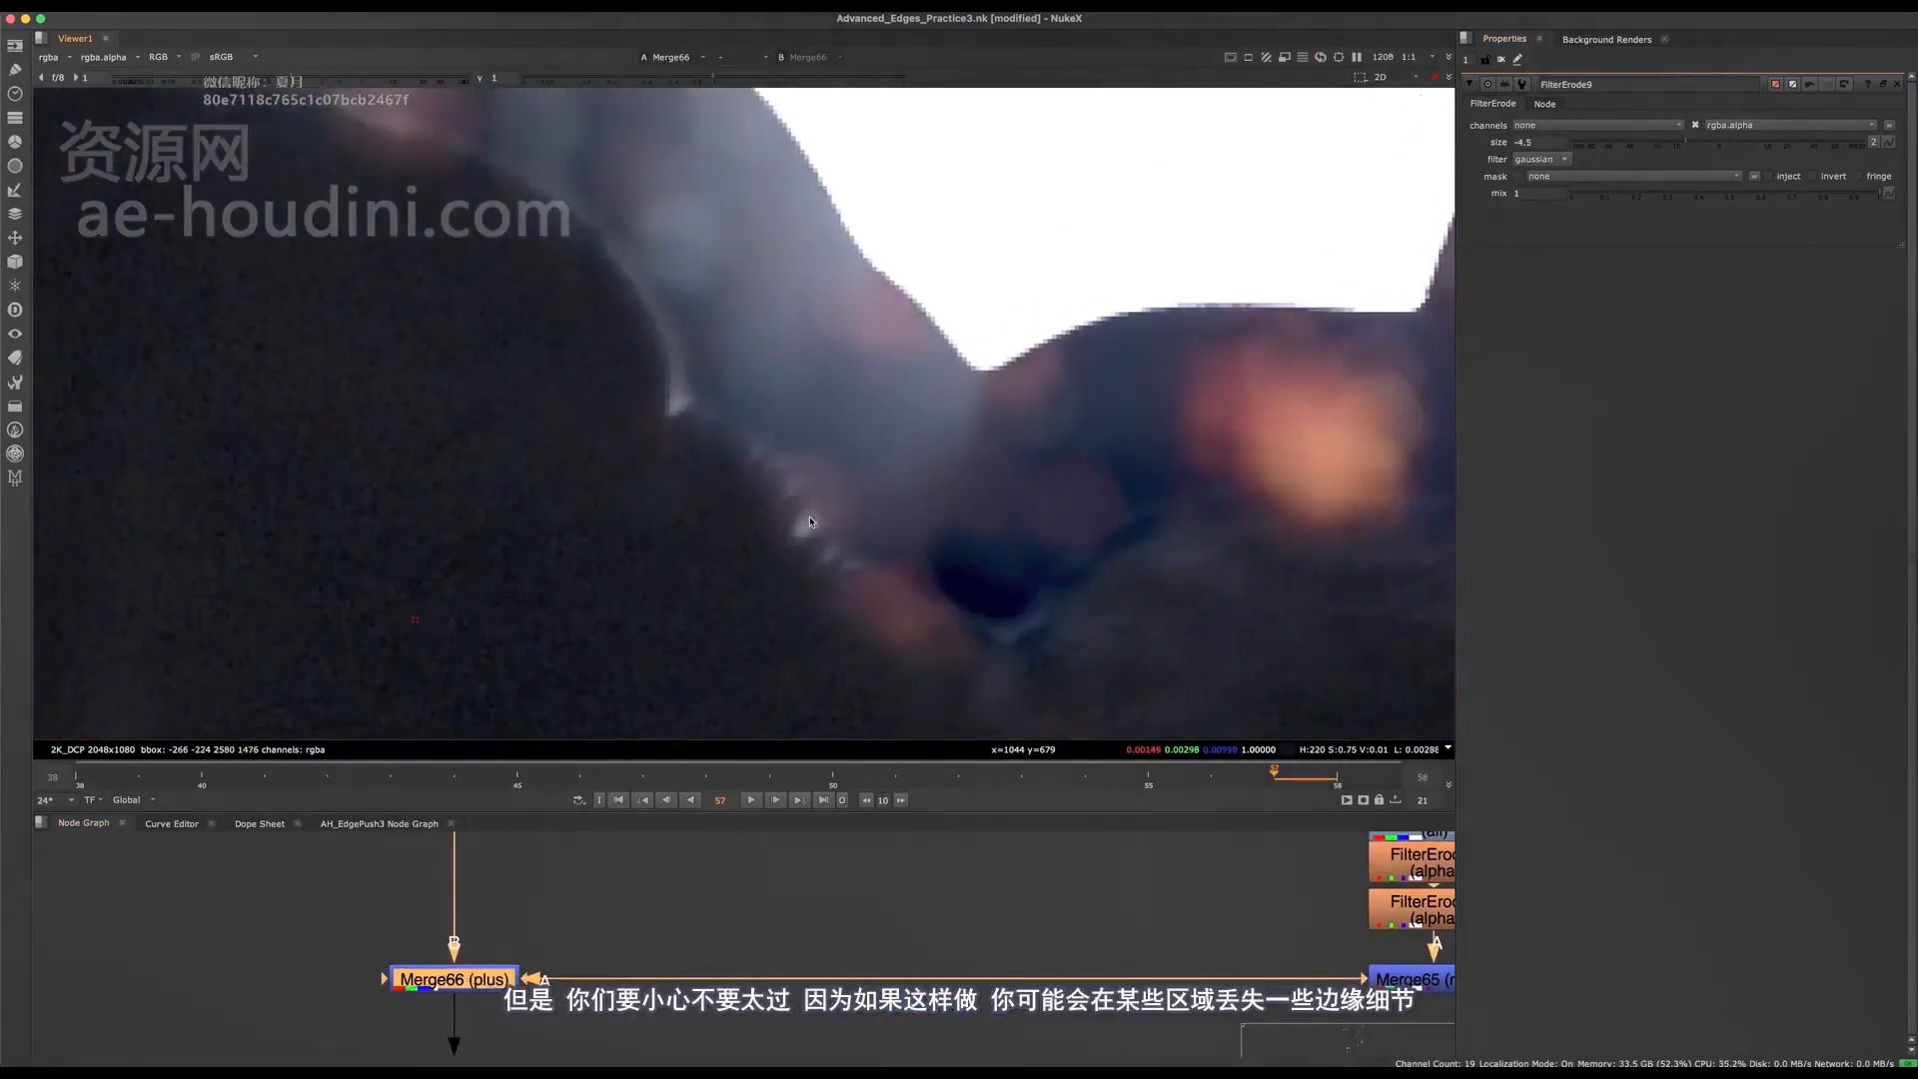
pyautogui.scroll(-5, 876, 523)
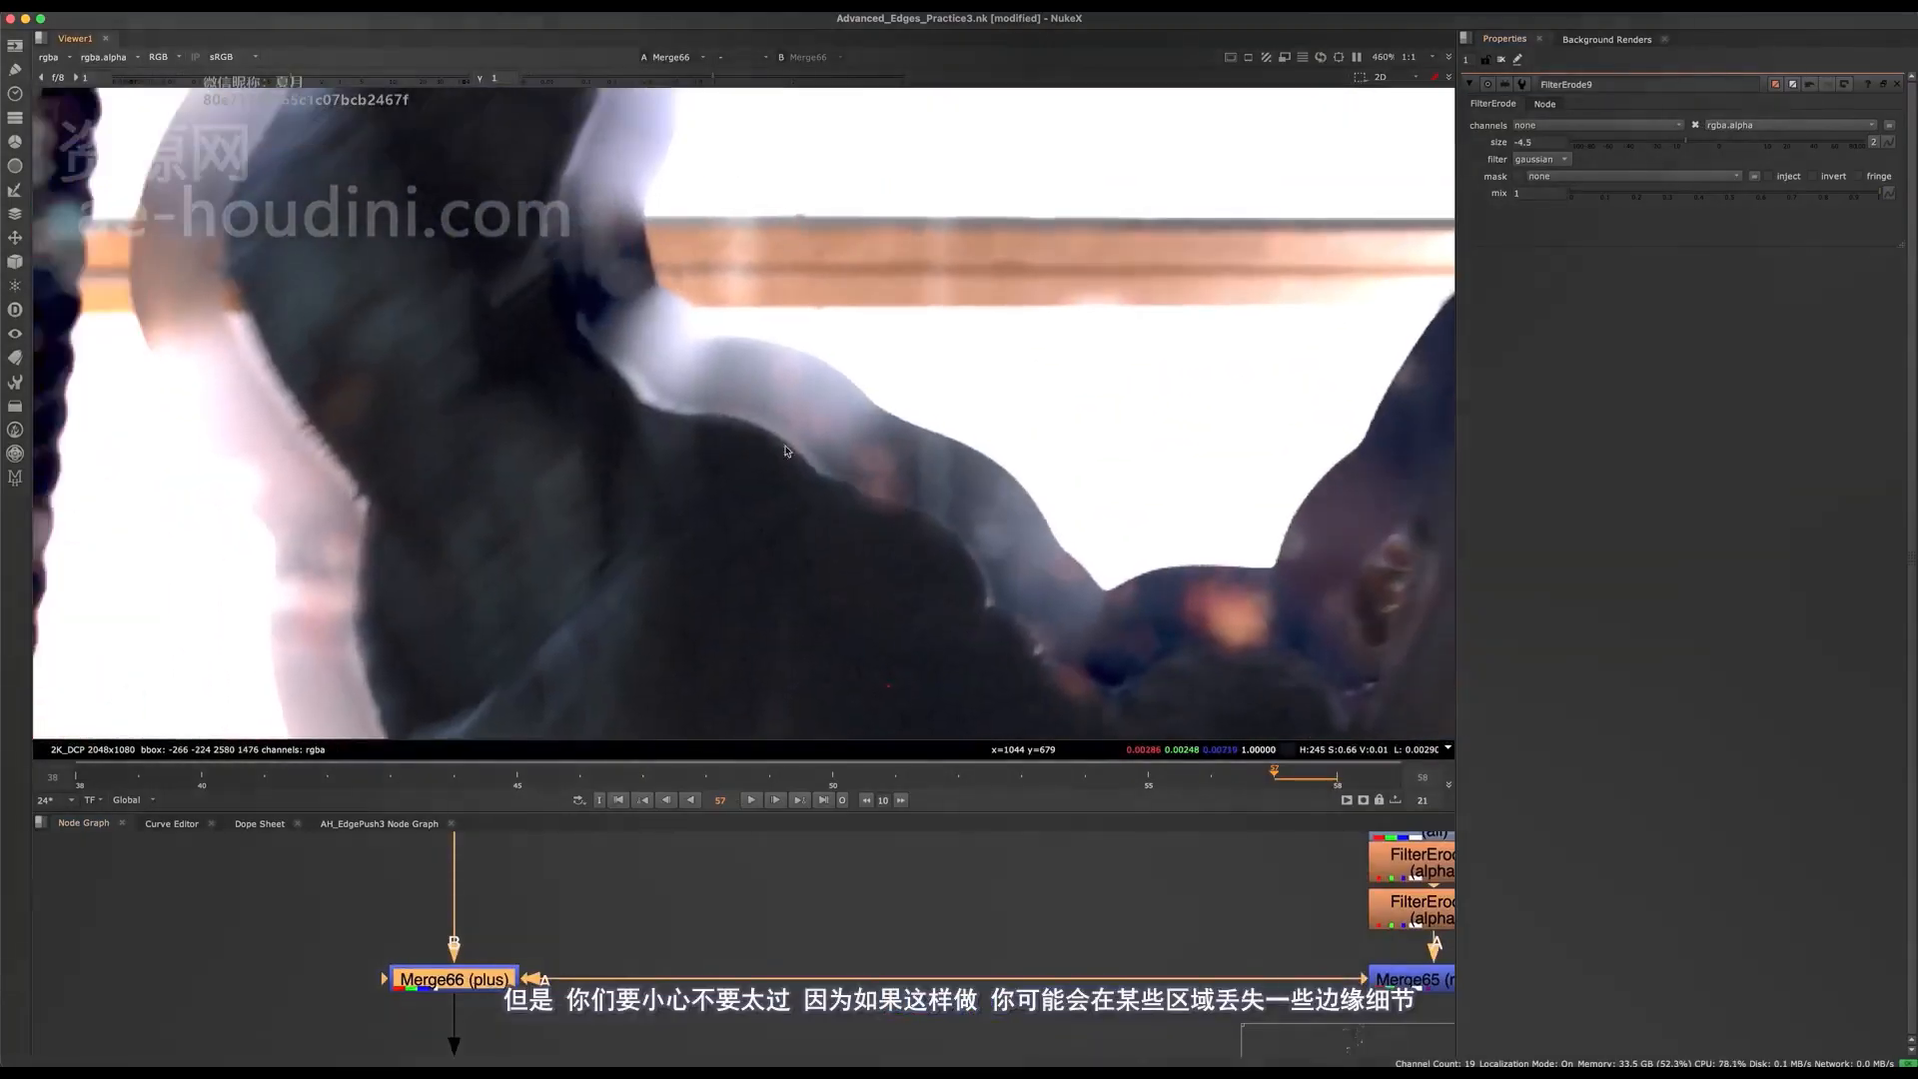
pyautogui.press('d')
pyautogui.press('d')
pyautogui.scroll(3, 814, 425)
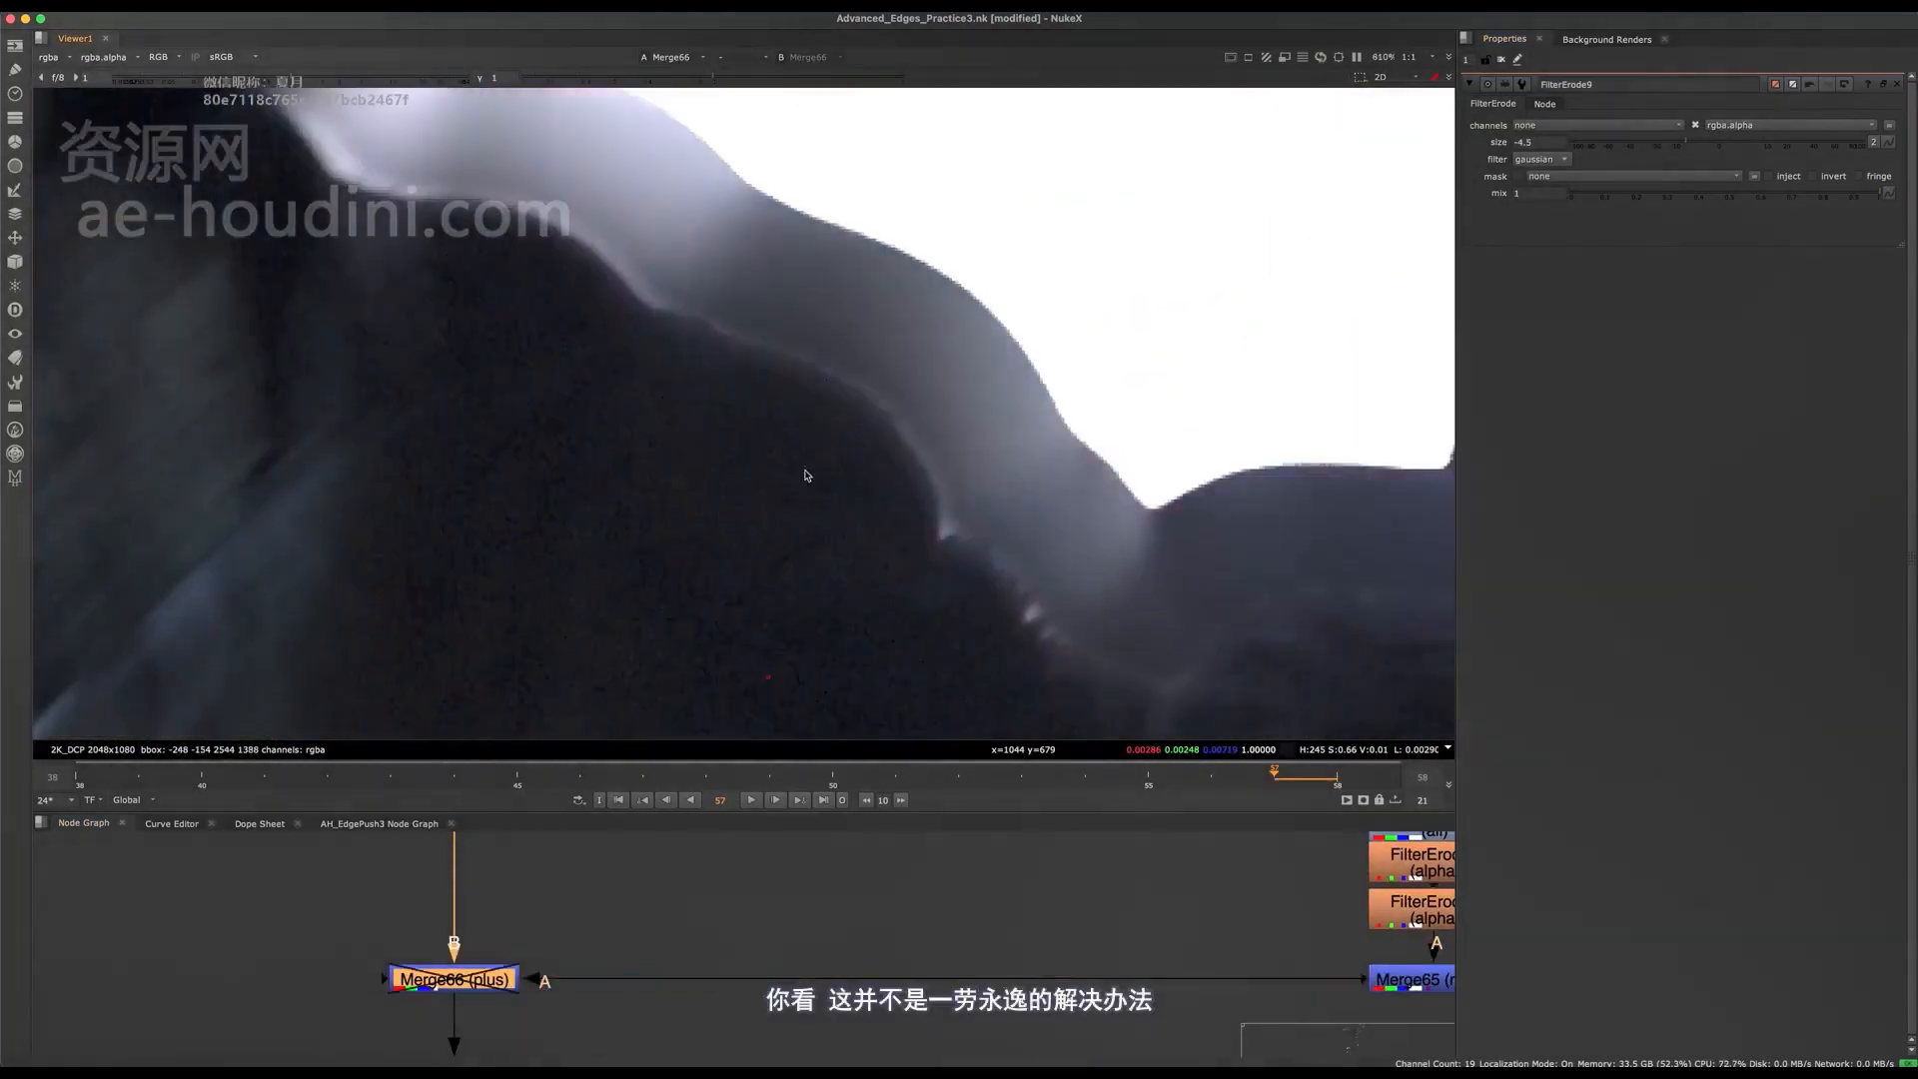
pyautogui.scroll(2, 937, 443)
pyautogui.press('d')
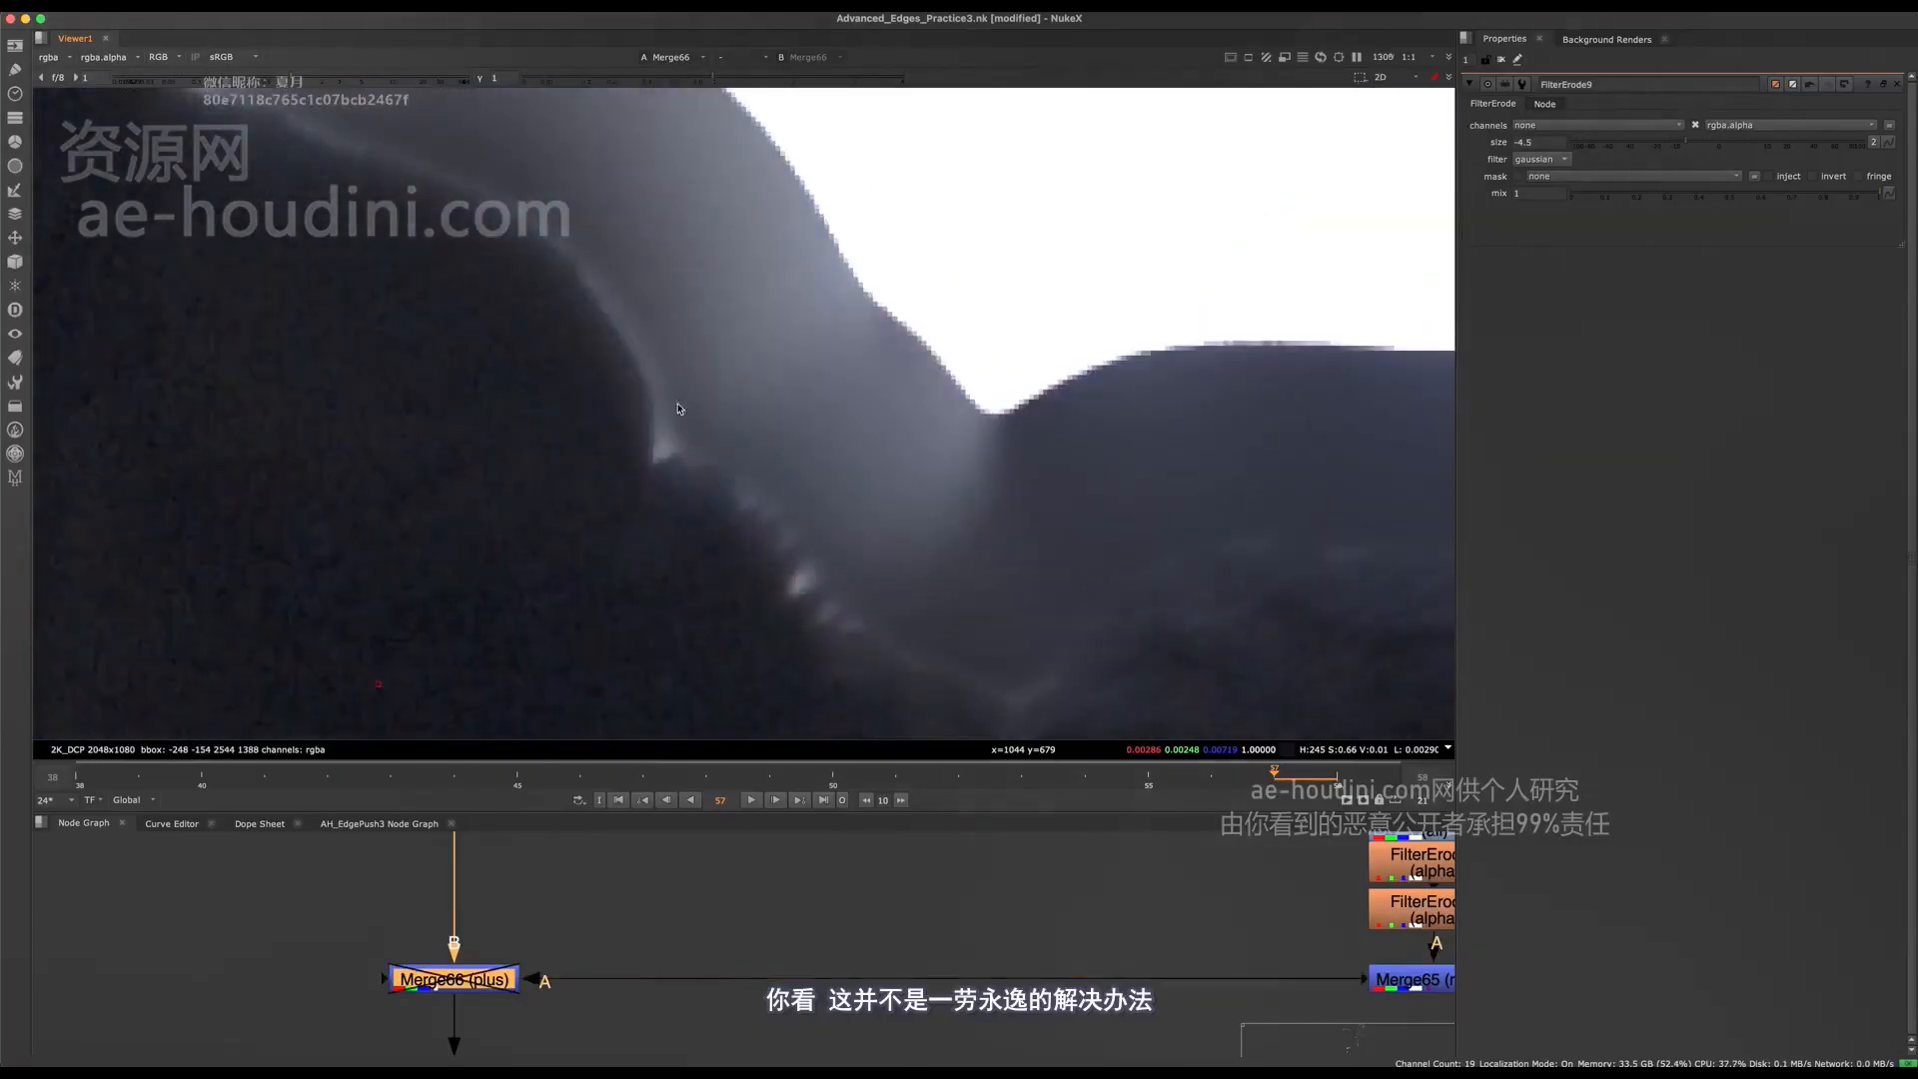
# - Check the upstream AH_EdgePush1 node and examine the bright edges along the jacket and arm
pyautogui.scroll(-9, 781, 454)
pyautogui.scroll(2, 756, 494)
pyautogui.scroll(-5, 666, 939)
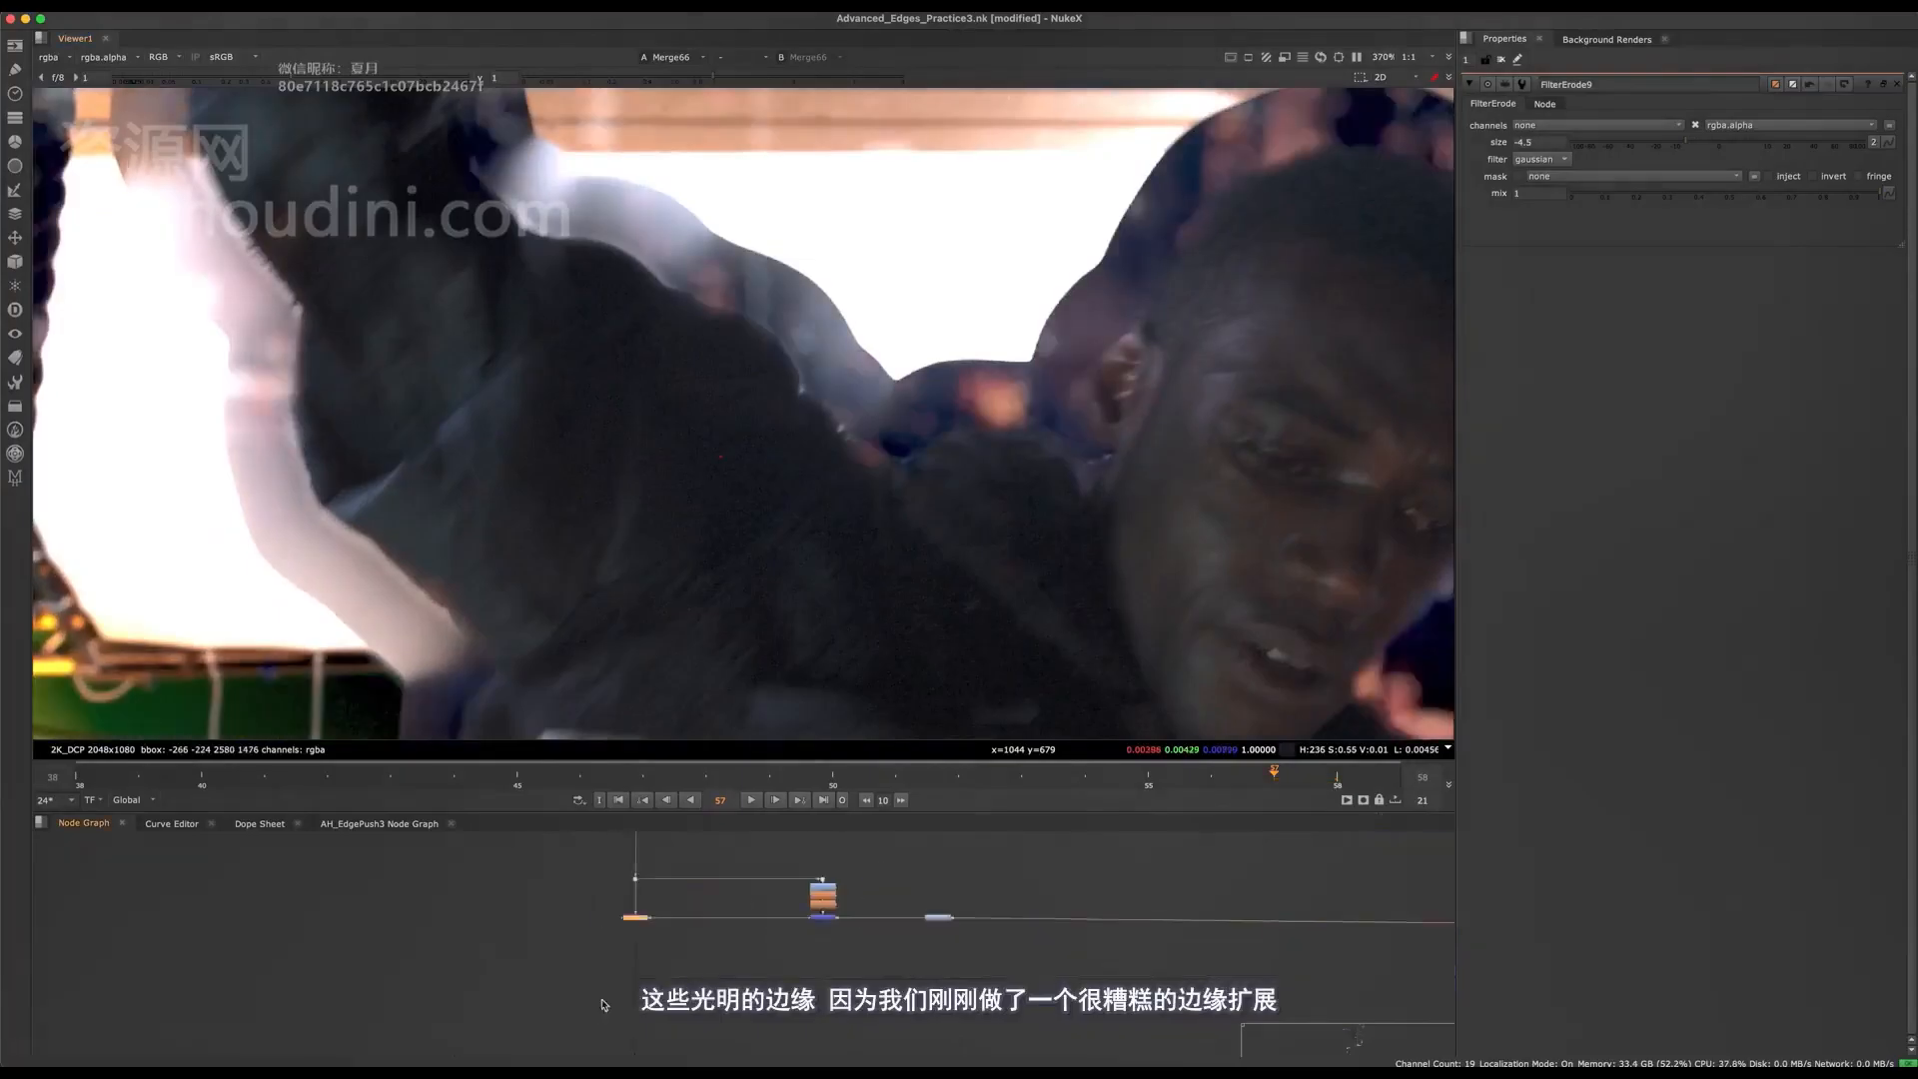
pyautogui.press('space')
pyautogui.scroll(5, 595, 883)
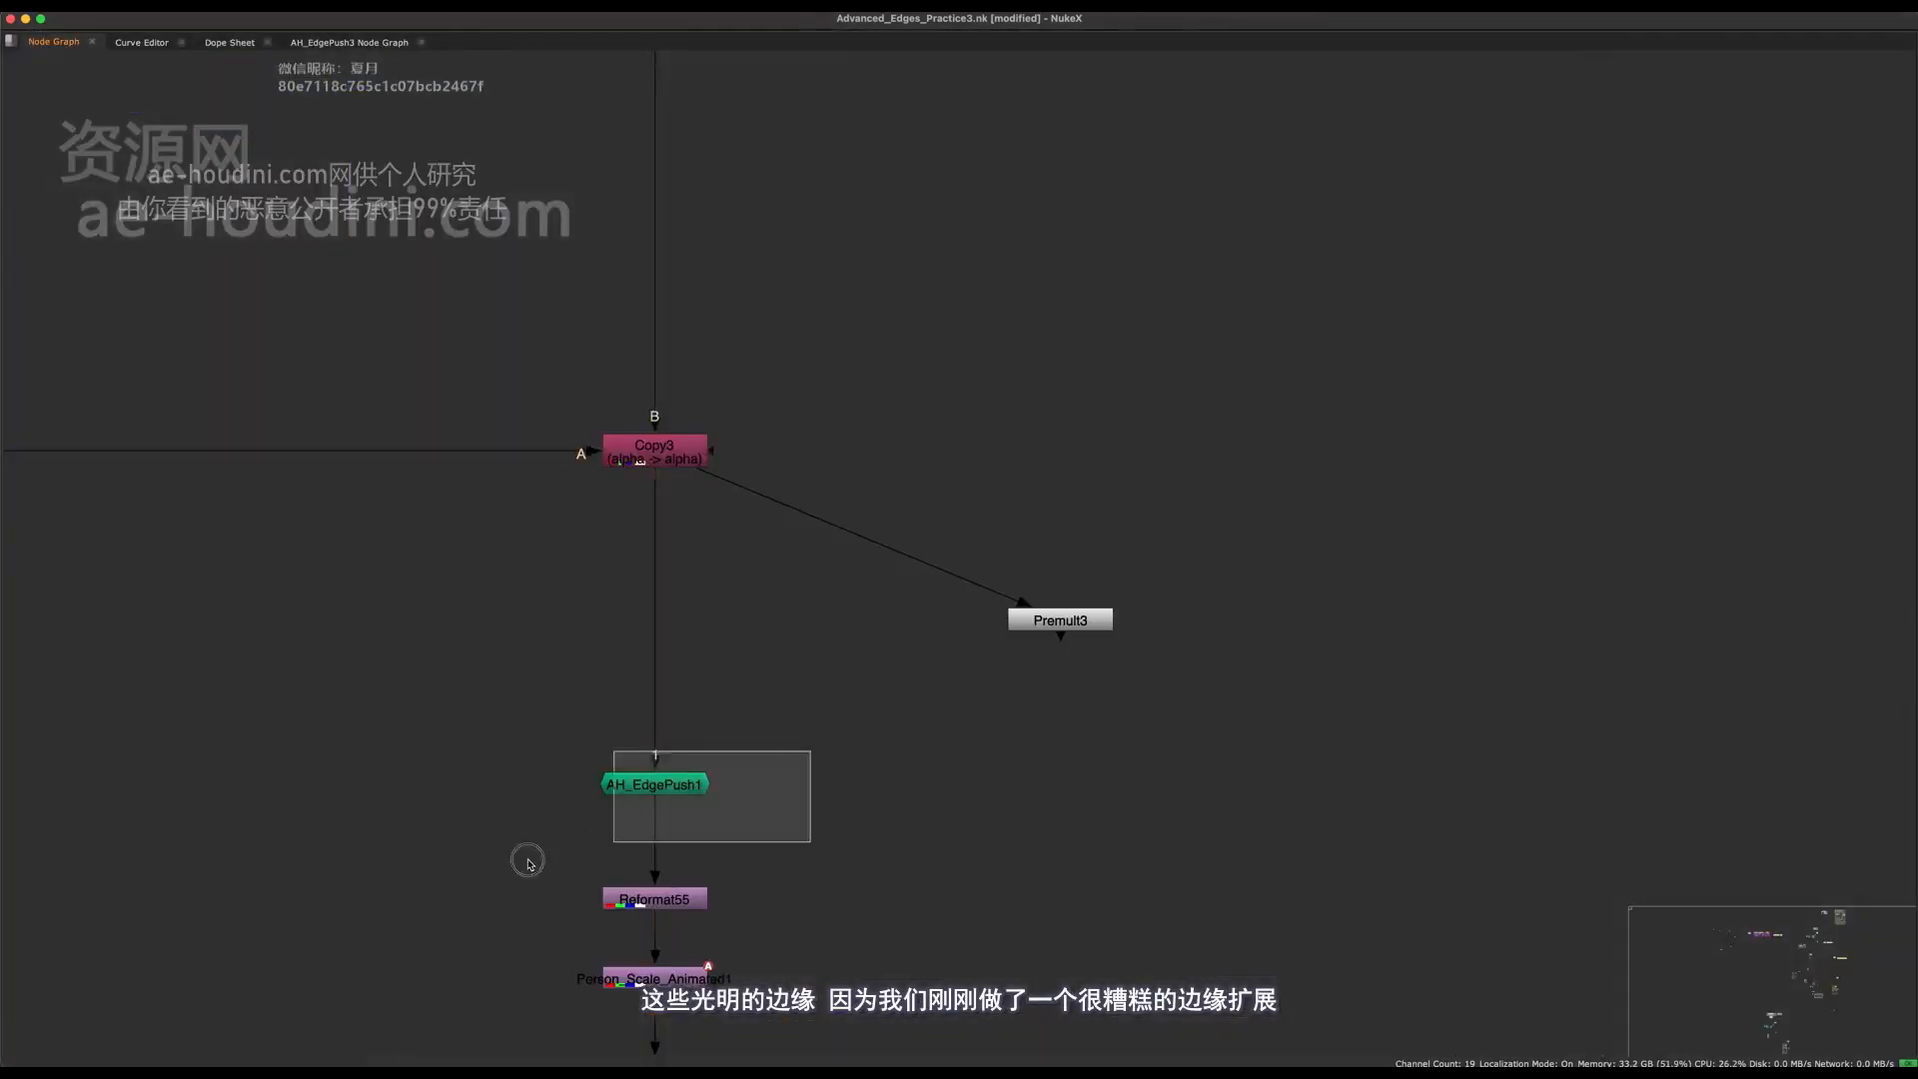
pyautogui.press('space')
pyautogui.scroll(4, 776, 346)
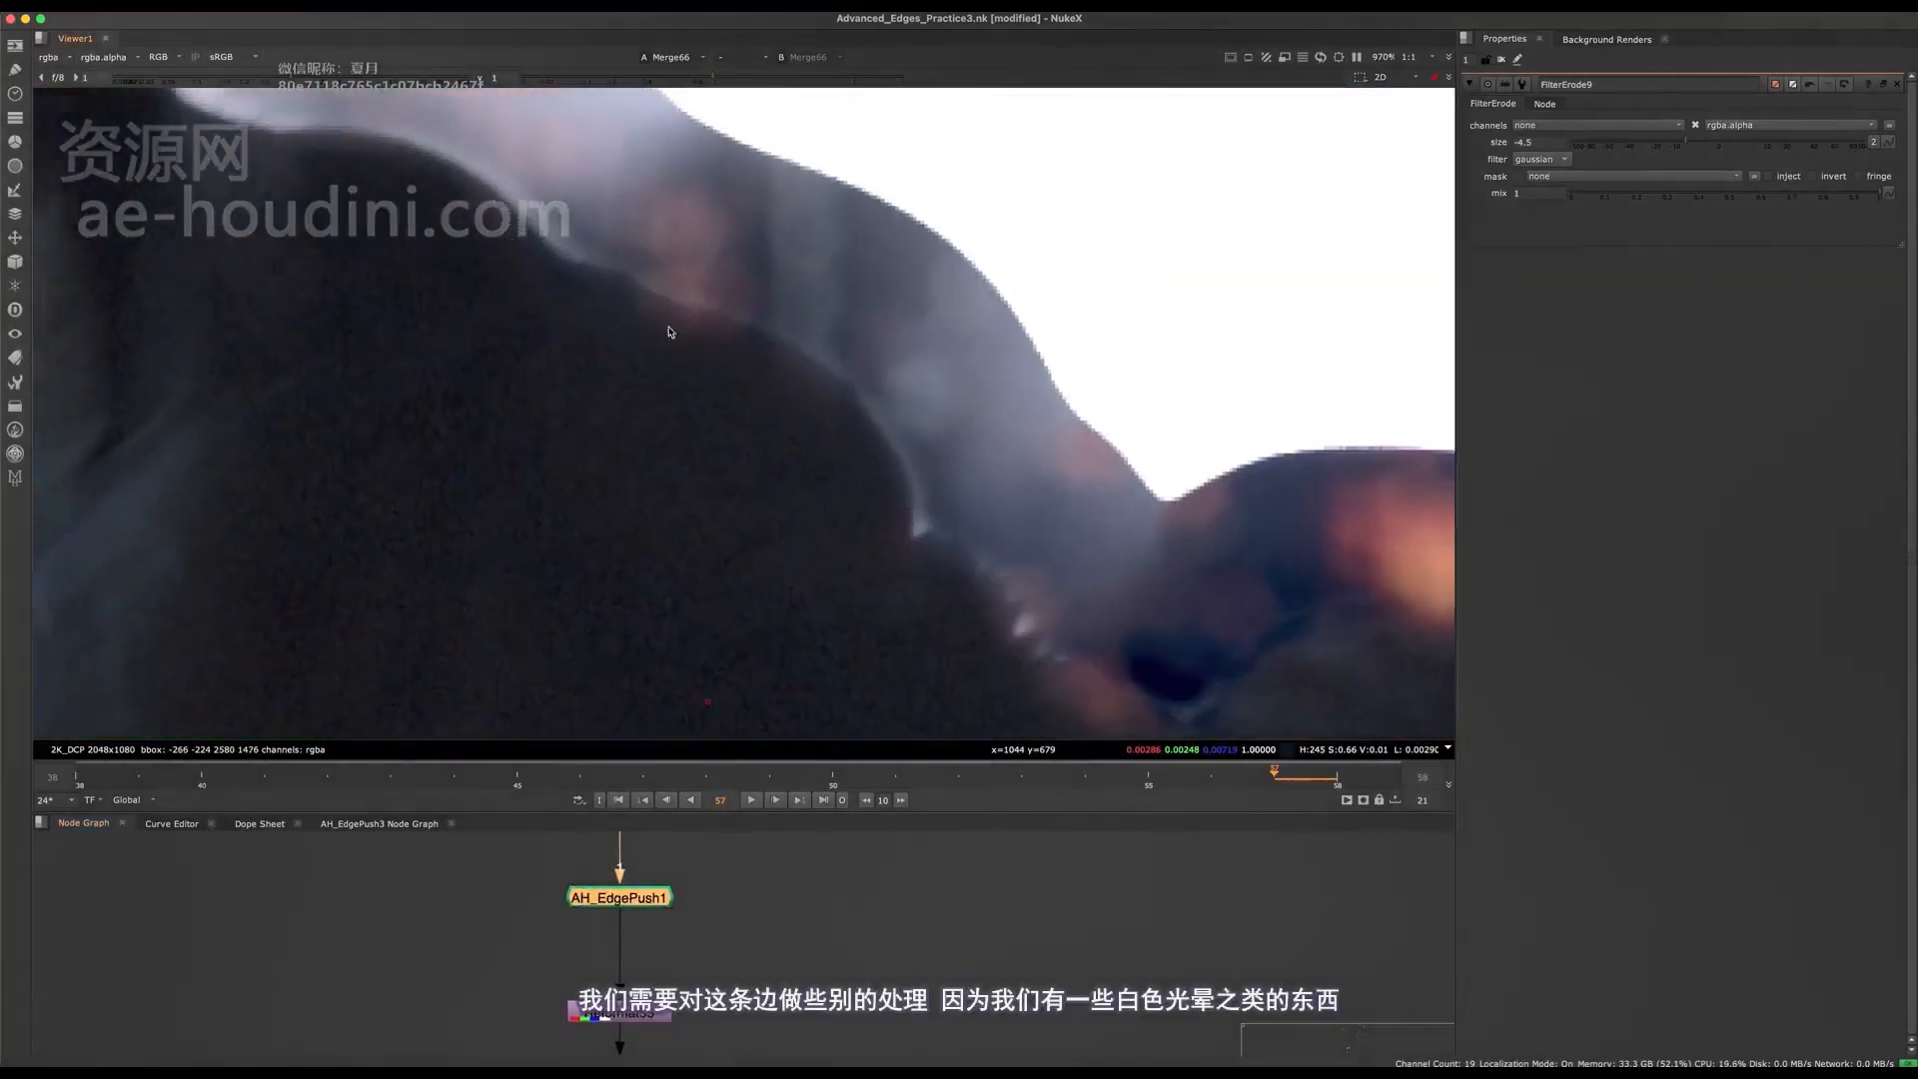
pyautogui.scroll(-3, 777, 246)
pyautogui.scroll(1, 706, 290)
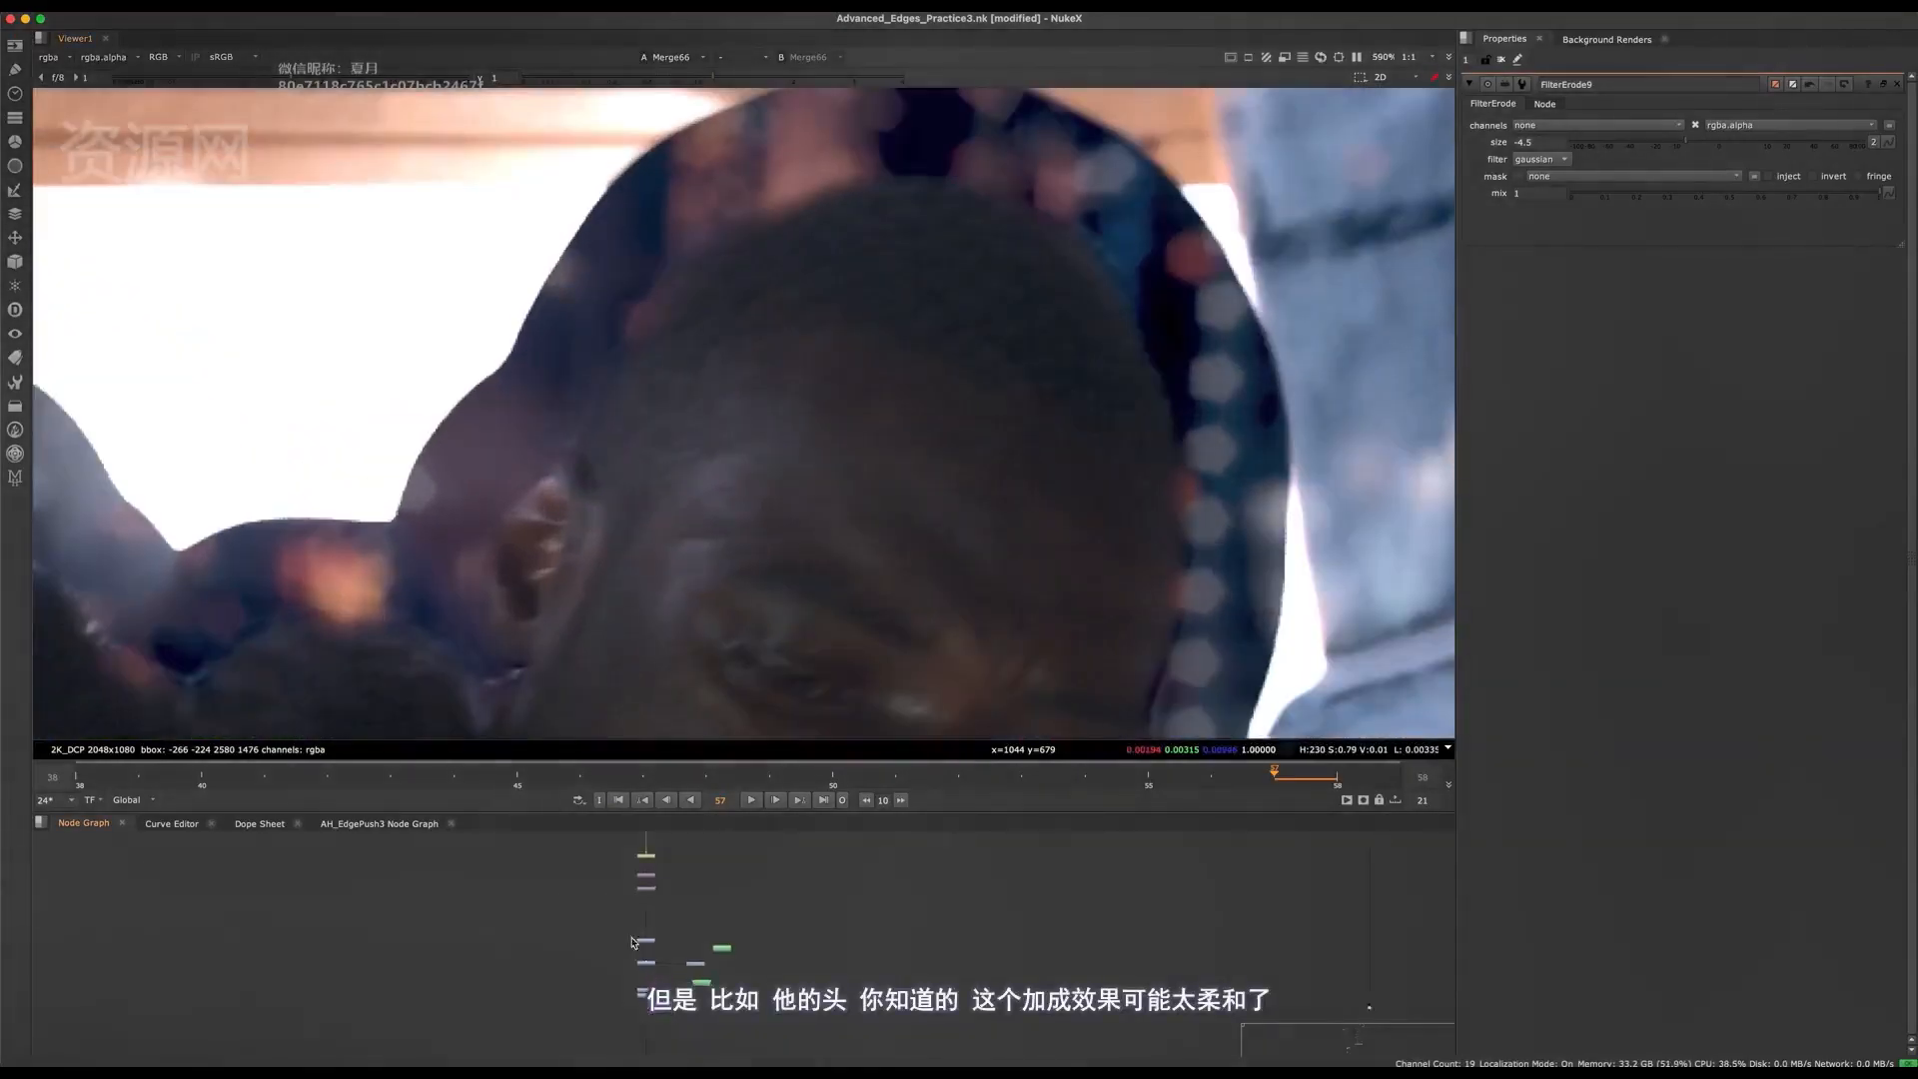
# - Compare the edge of the head with and without the added background spill
pyautogui.moveTo(627, 907); pyautogui.dragTo(599, 920)
pyautogui.press('d')
pyautogui.press('d')
pyautogui.moveTo(807, 931); pyautogui.dragTo(620, 913, button='middle')
pyautogui.scroll(1, 424, 889)
pyautogui.scroll(2, 406, 902)
pyautogui.press('d')
pyautogui.moveTo(830, 942); pyautogui.dragTo(690, 985, button='middle')
pyautogui.press('d')
# - Set the size of FilterErode9 to -0.1 while checking the edge of the head
pyautogui.click(870, 897)
pyautogui.moveTo(870, 897); pyautogui.dragTo(871, 904, button='middle')
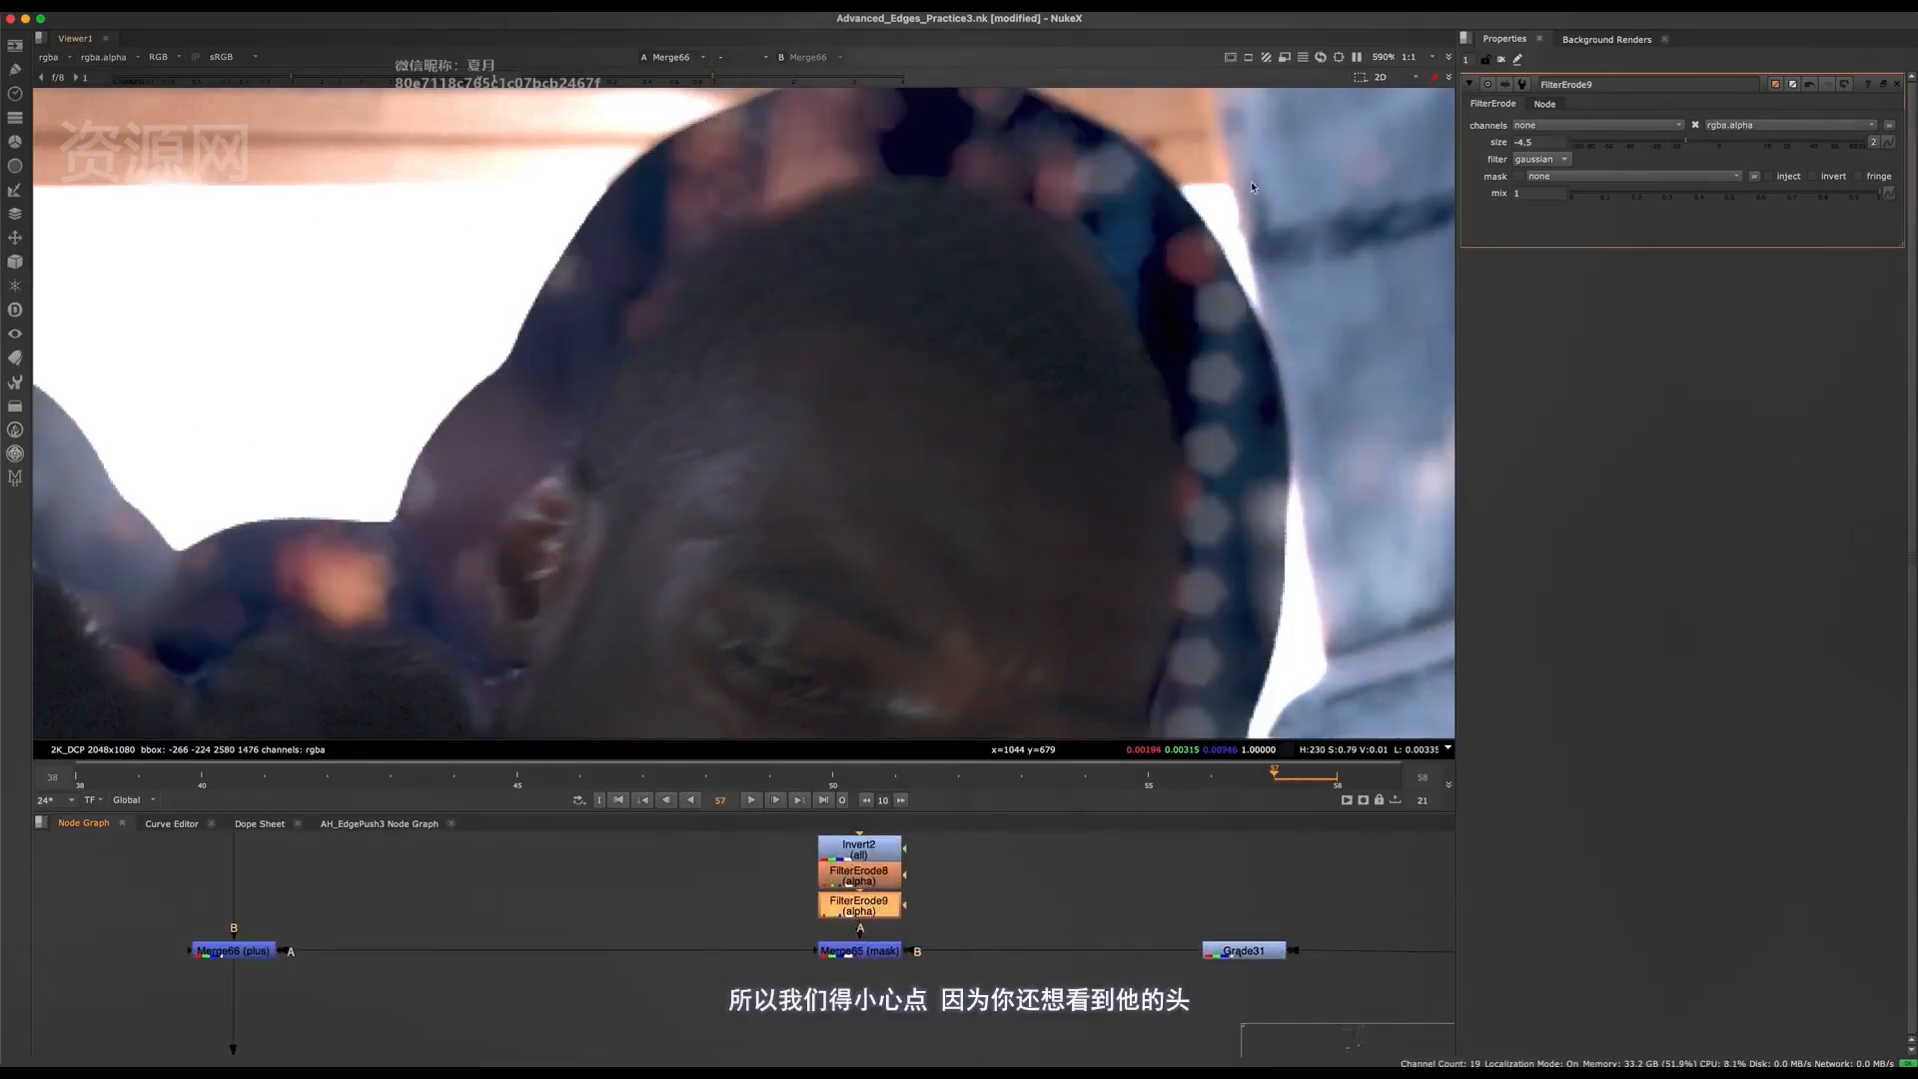
pyautogui.scroll(4, 657, 259)
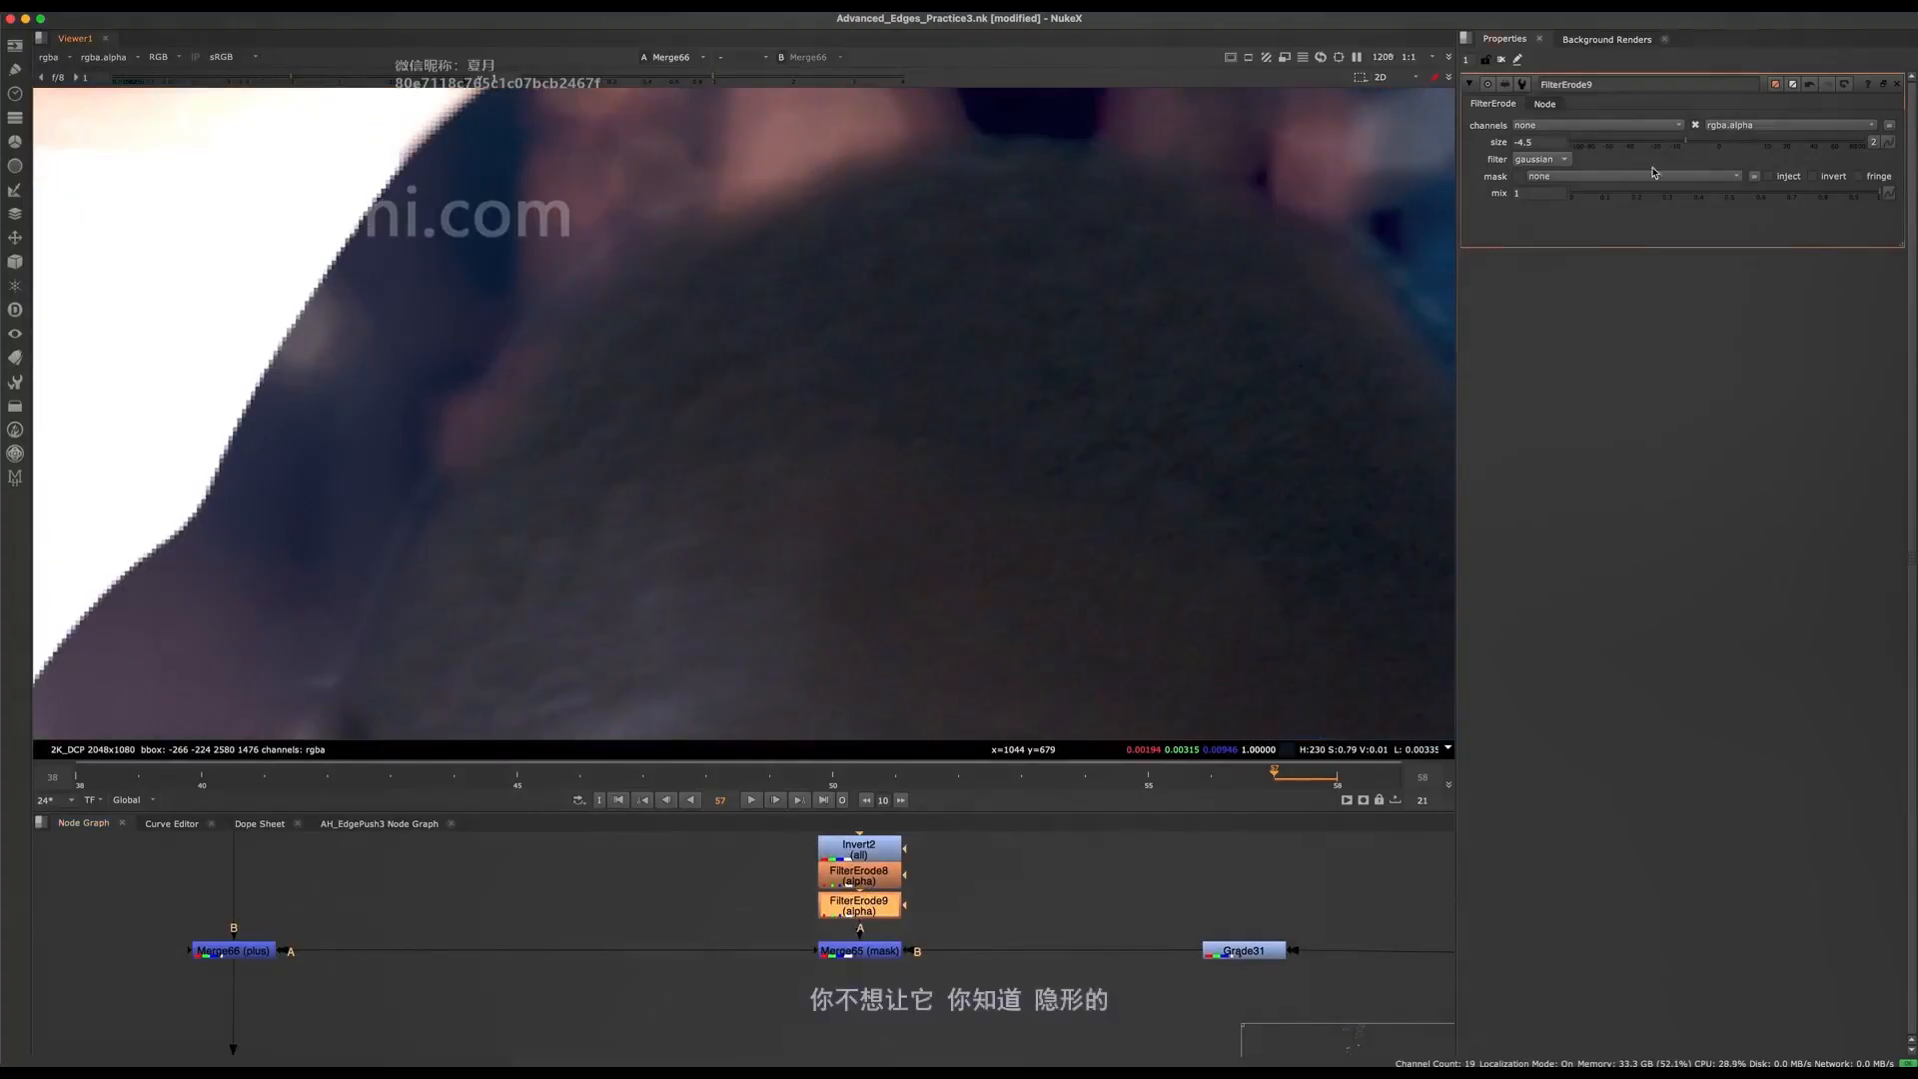
pyautogui.click(1719, 146)
pyautogui.moveTo(1704, 145); pyautogui.dragTo(1715, 143)
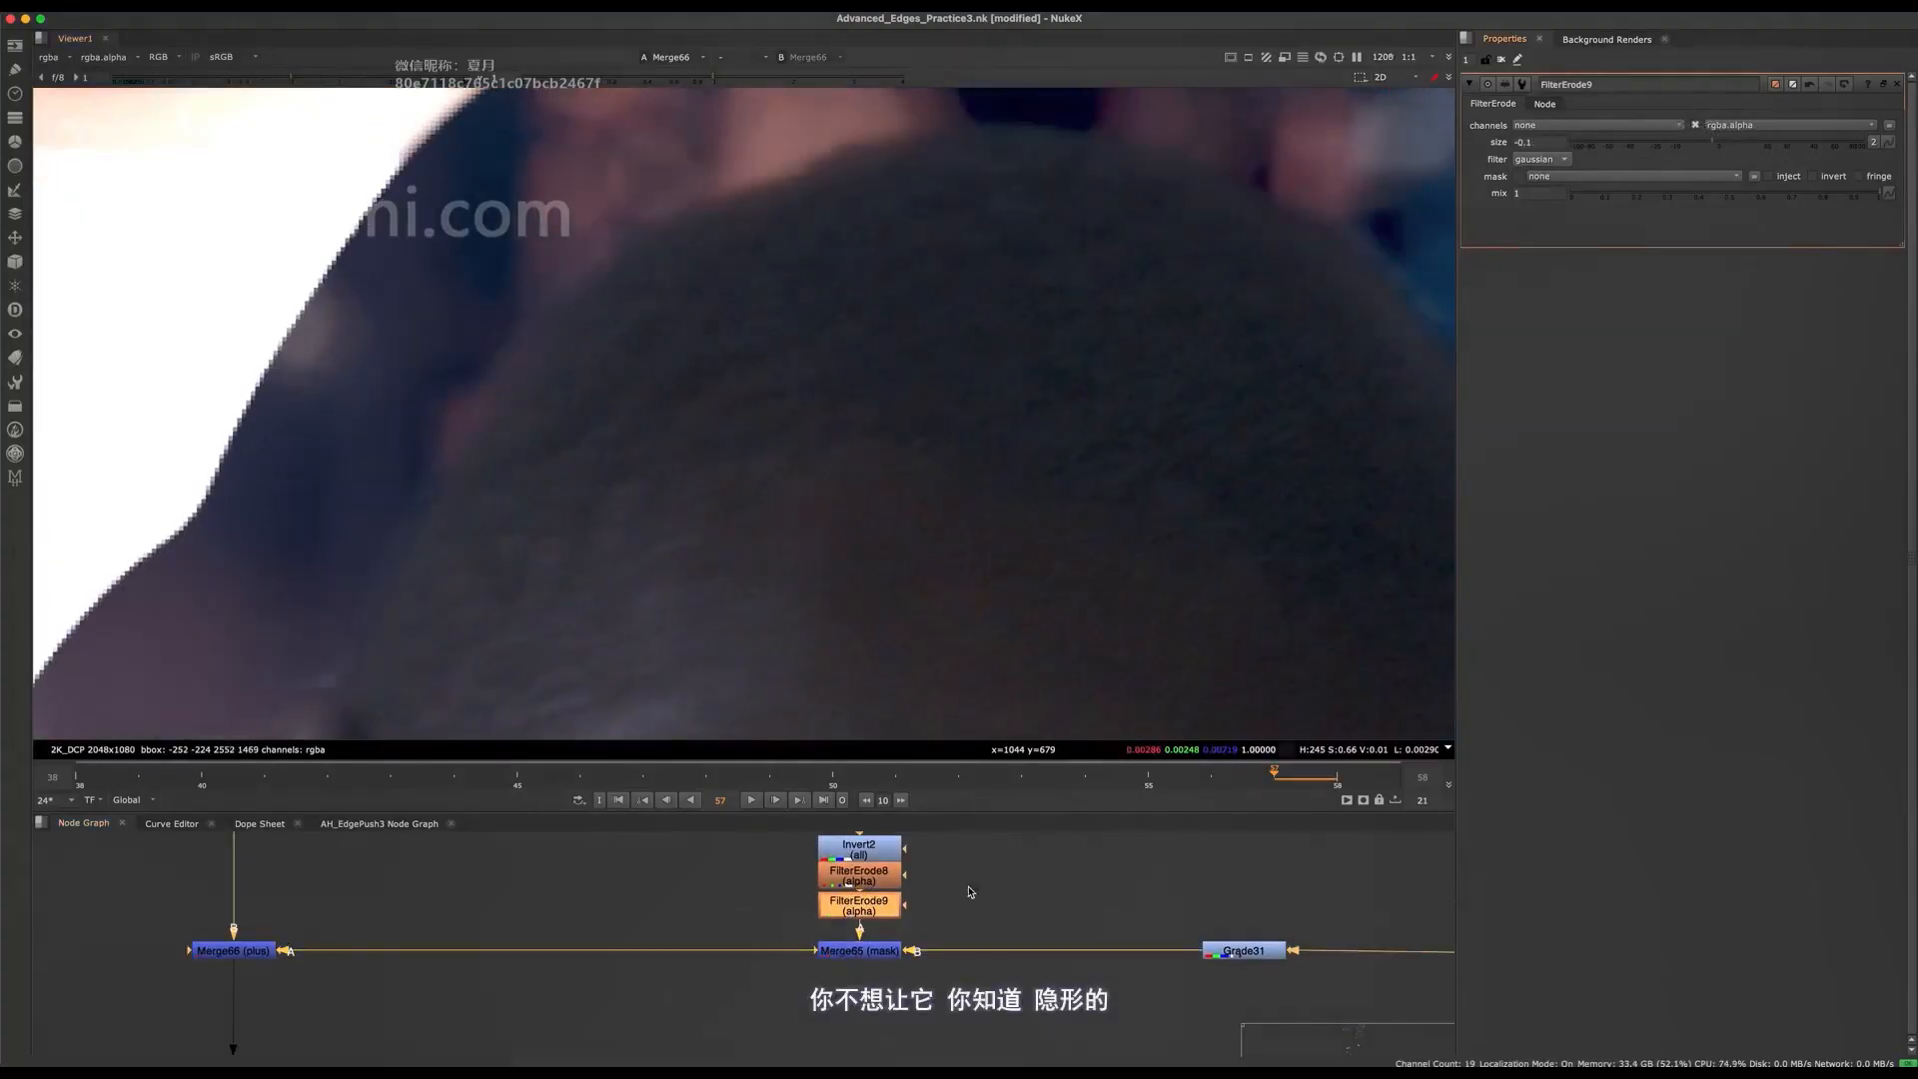
# - Set the size of FilterErode8 to -1.4
pyautogui.doubleClick(856, 876)
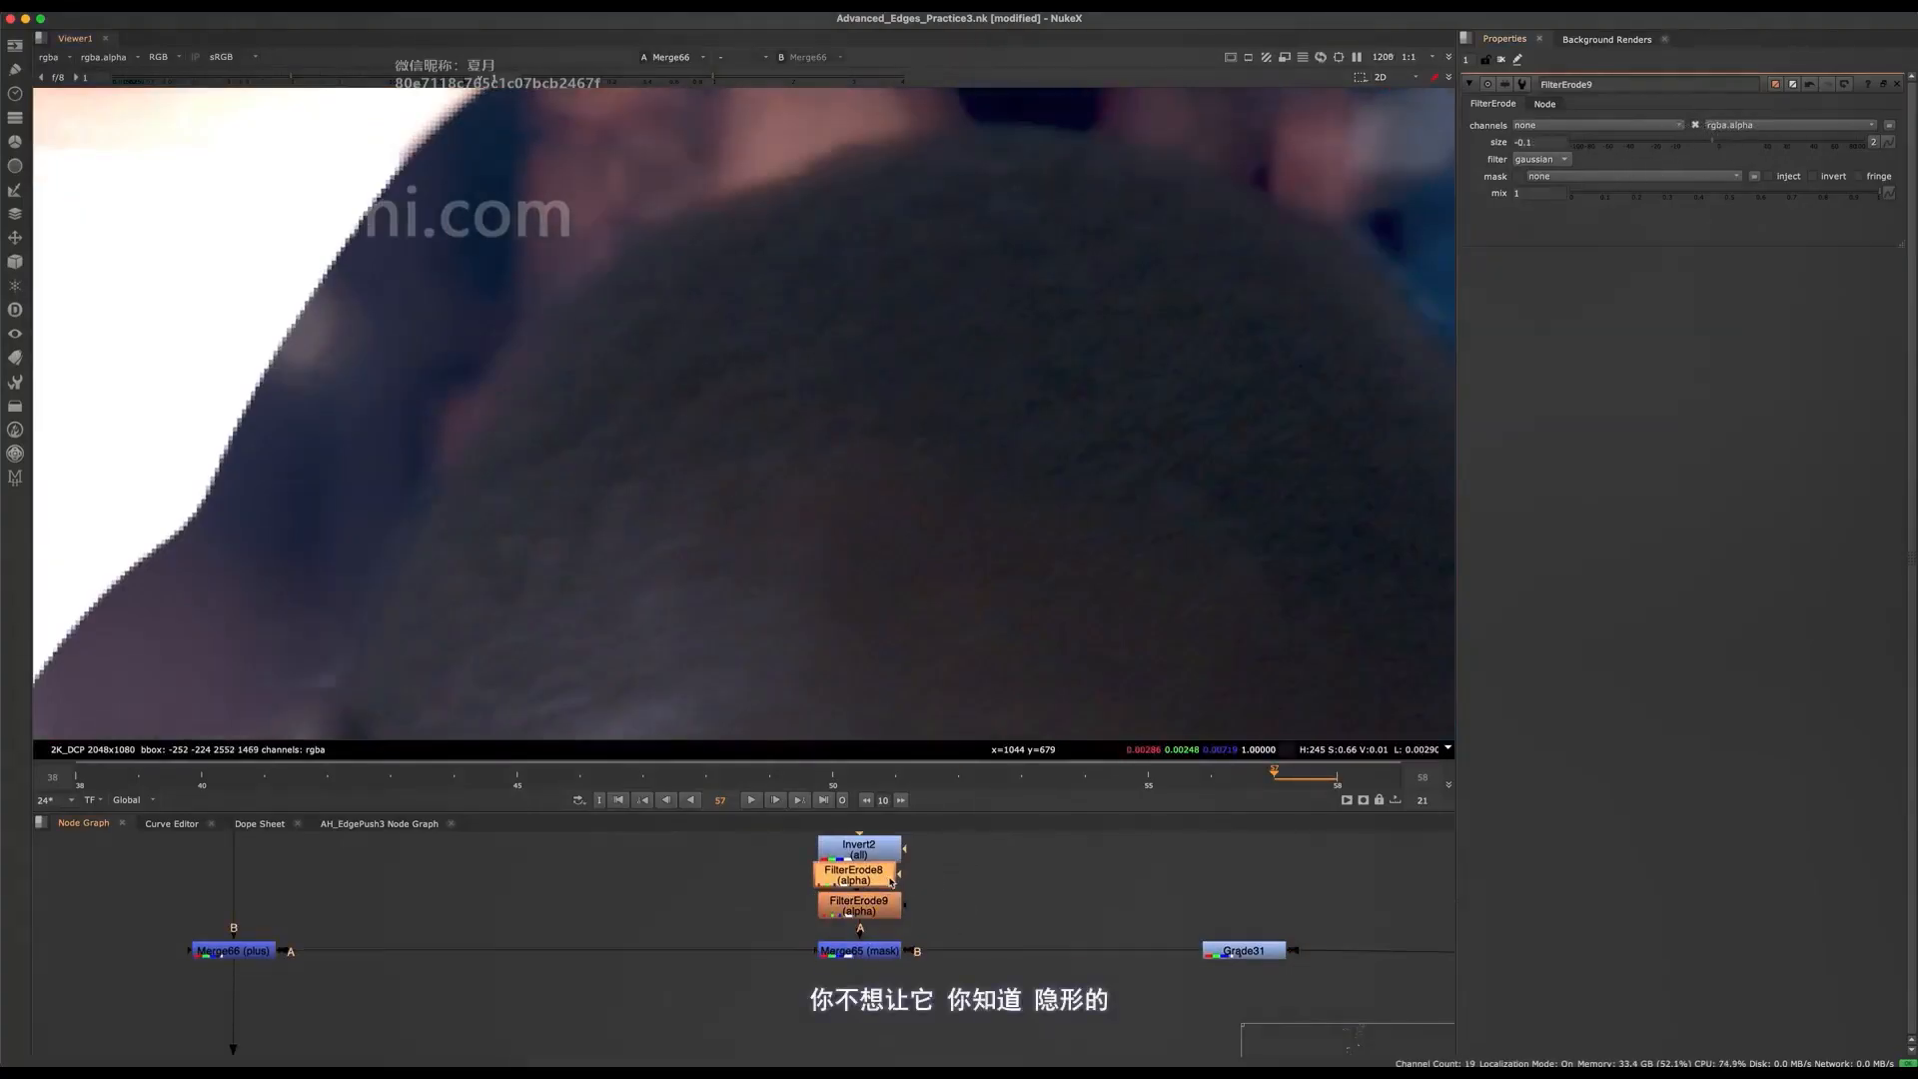
pyautogui.click(1716, 142)
pyautogui.moveTo(1703, 135); pyautogui.dragTo(1722, 138)
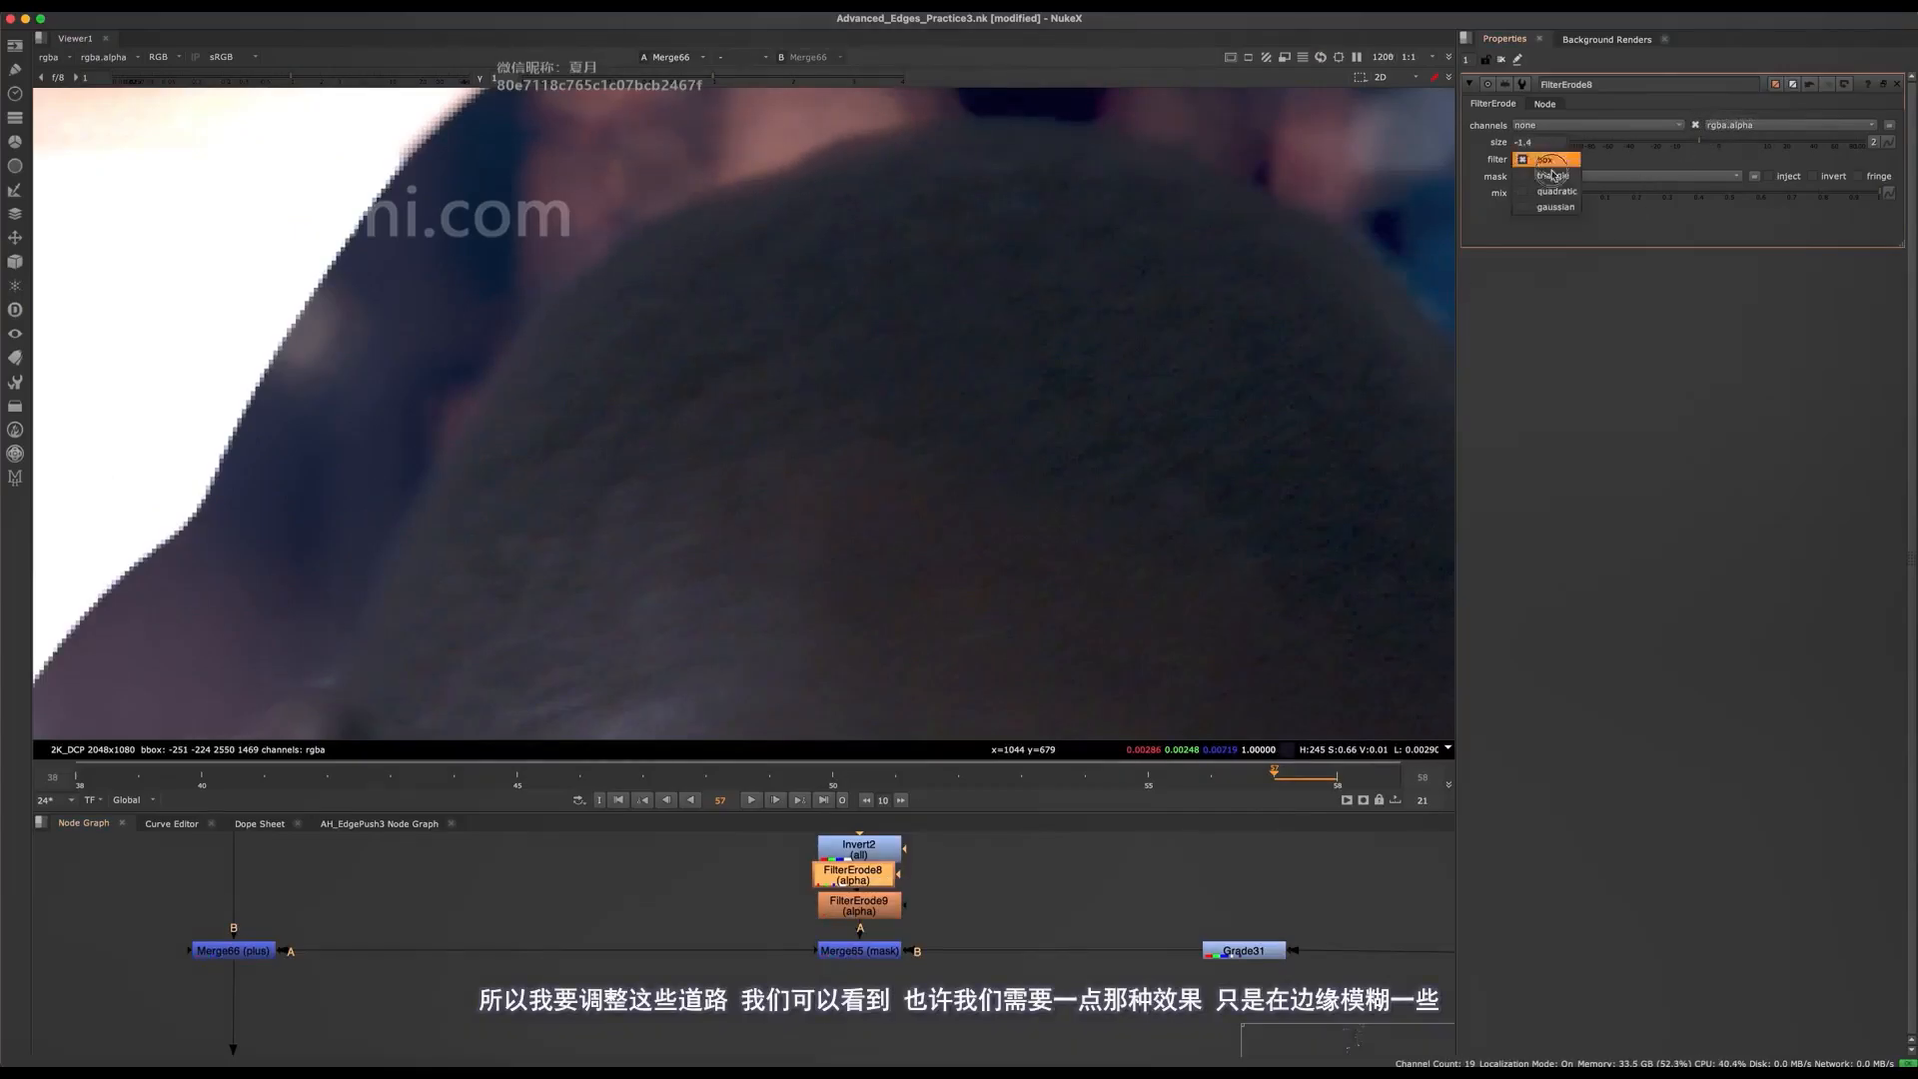
# - Set FilterErode8's filter to gaussian and its size to -2.4, and compare the head edge with and without the Merge66 spill
pyautogui.click(1701, 140)
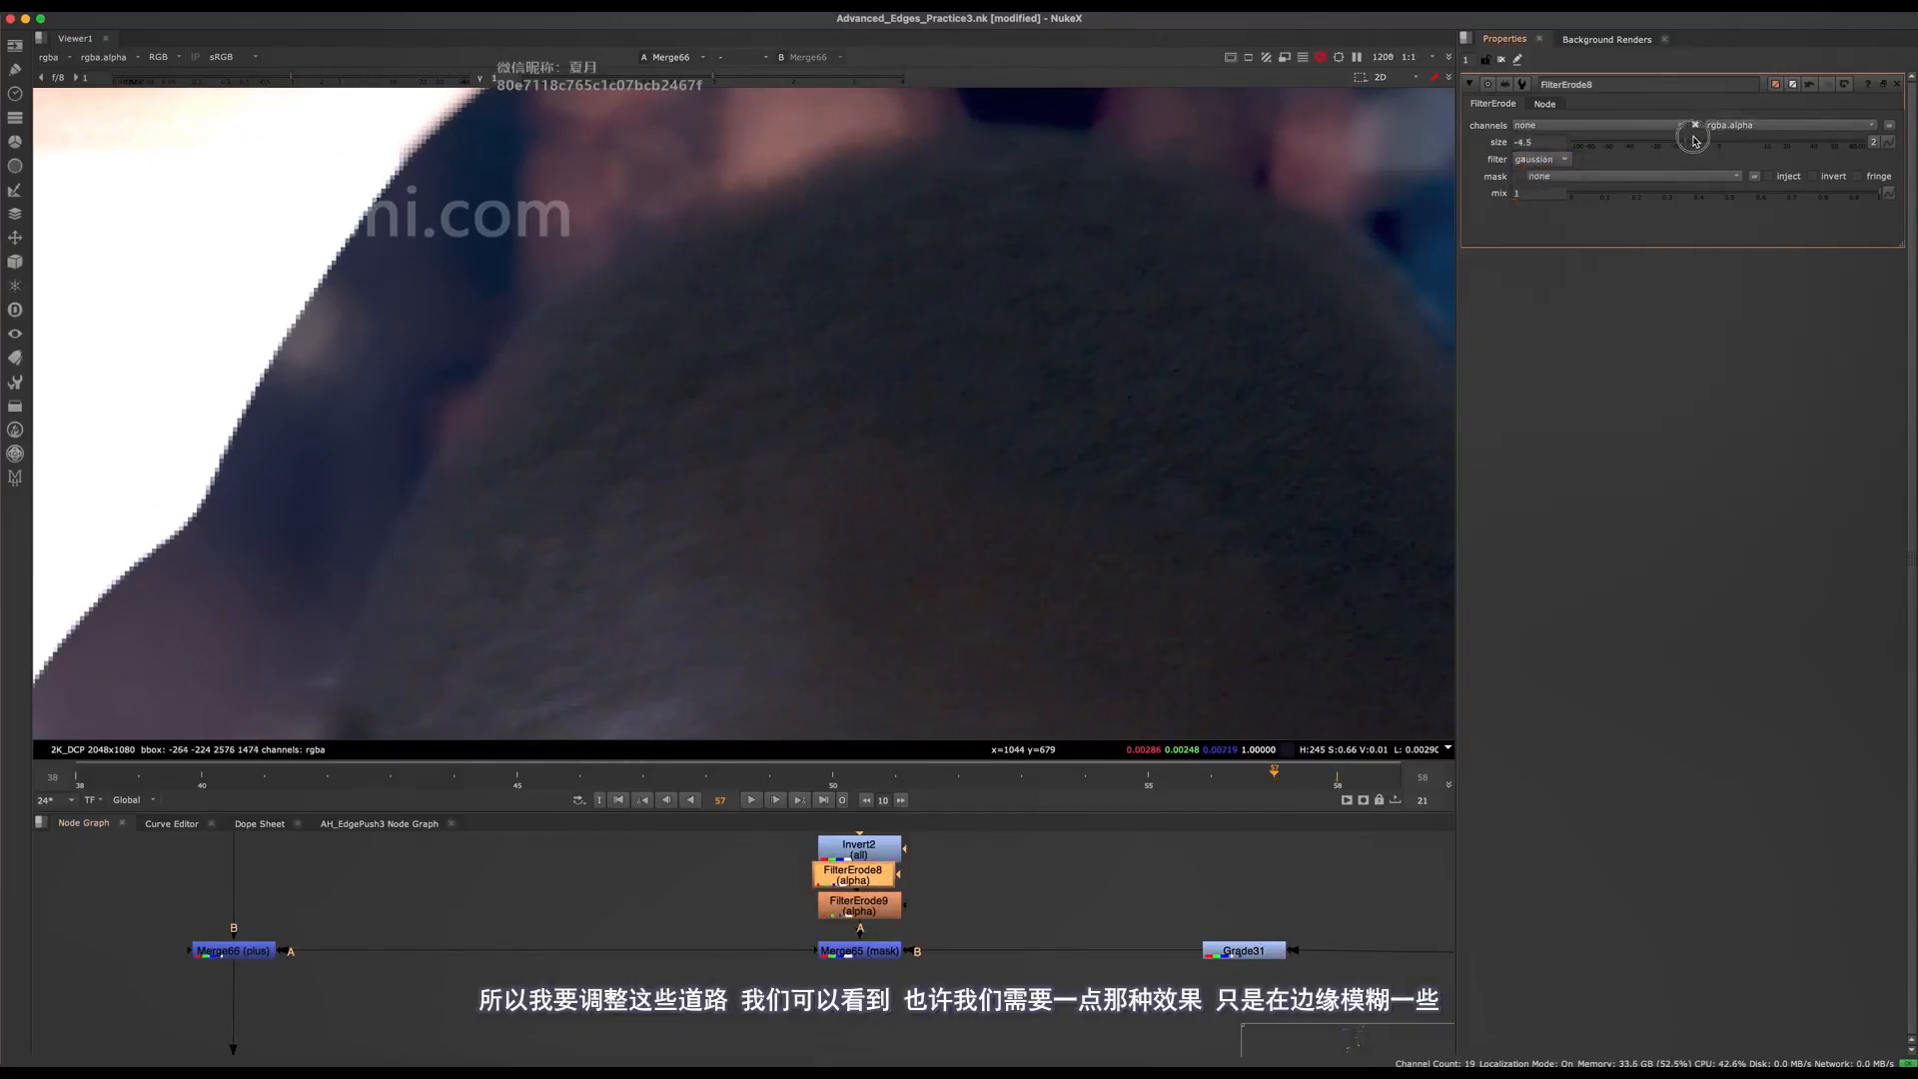
pyautogui.moveTo(355, 896); pyautogui.dragTo(164, 1037)
pyautogui.press('d')
pyautogui.press('d')
# - View the premultiplied foreground and the final Merge35 composite around the head
pyautogui.moveTo(439, 937); pyautogui.dragTo(474, 852, button='middle')
pyautogui.keyDown('alt'); pyautogui.moveTo(475, 852); pyautogui.dragTo(469, 964, button='middle'); pyautogui.keyUp('alt')
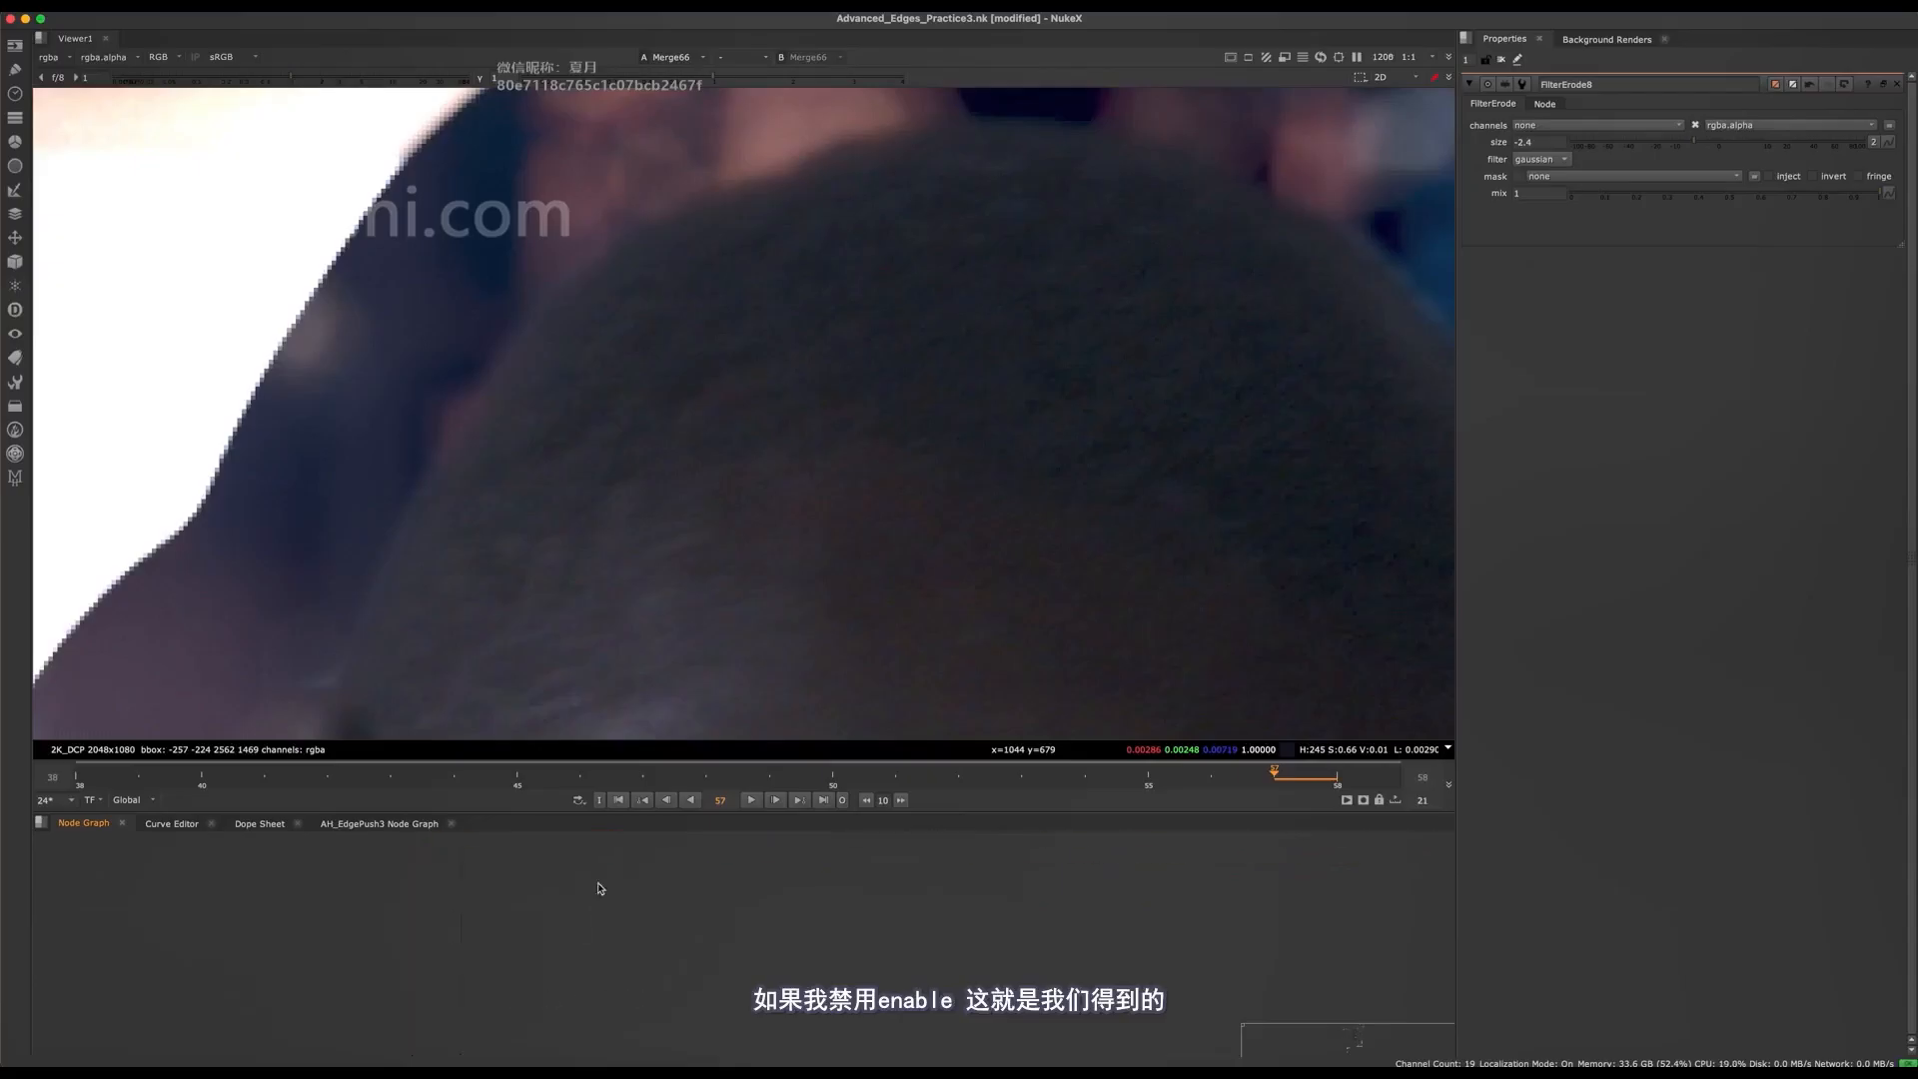
pyautogui.moveTo(596, 908); pyautogui.dragTo(630, 791, button='middle')
pyautogui.moveTo(535, 912); pyautogui.dragTo(475, 980)
pyautogui.press('1')
pyautogui.scroll(3, 992, 919)
pyautogui.moveTo(992, 919); pyautogui.dragTo(906, 914, button='middle')
pyautogui.scroll(3, 877, 939)
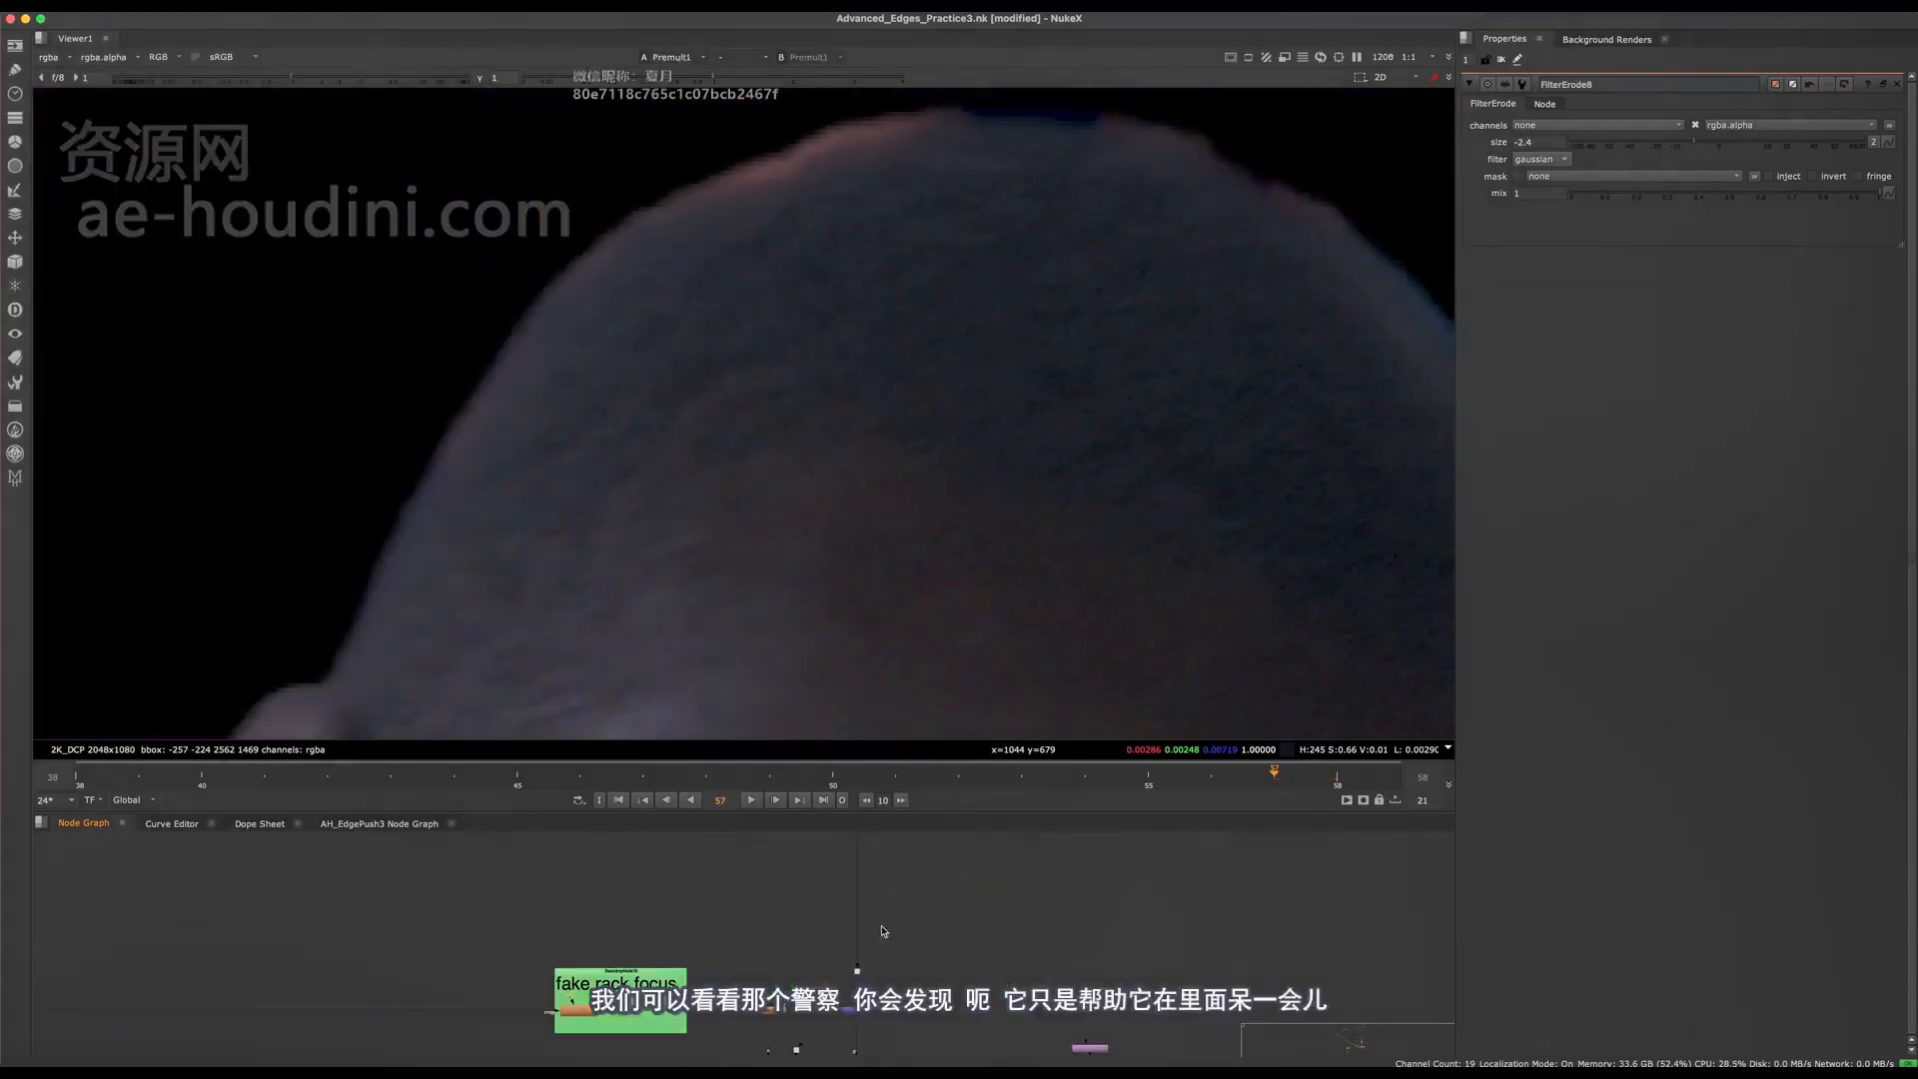
pyautogui.scroll(-5, 711, 368)
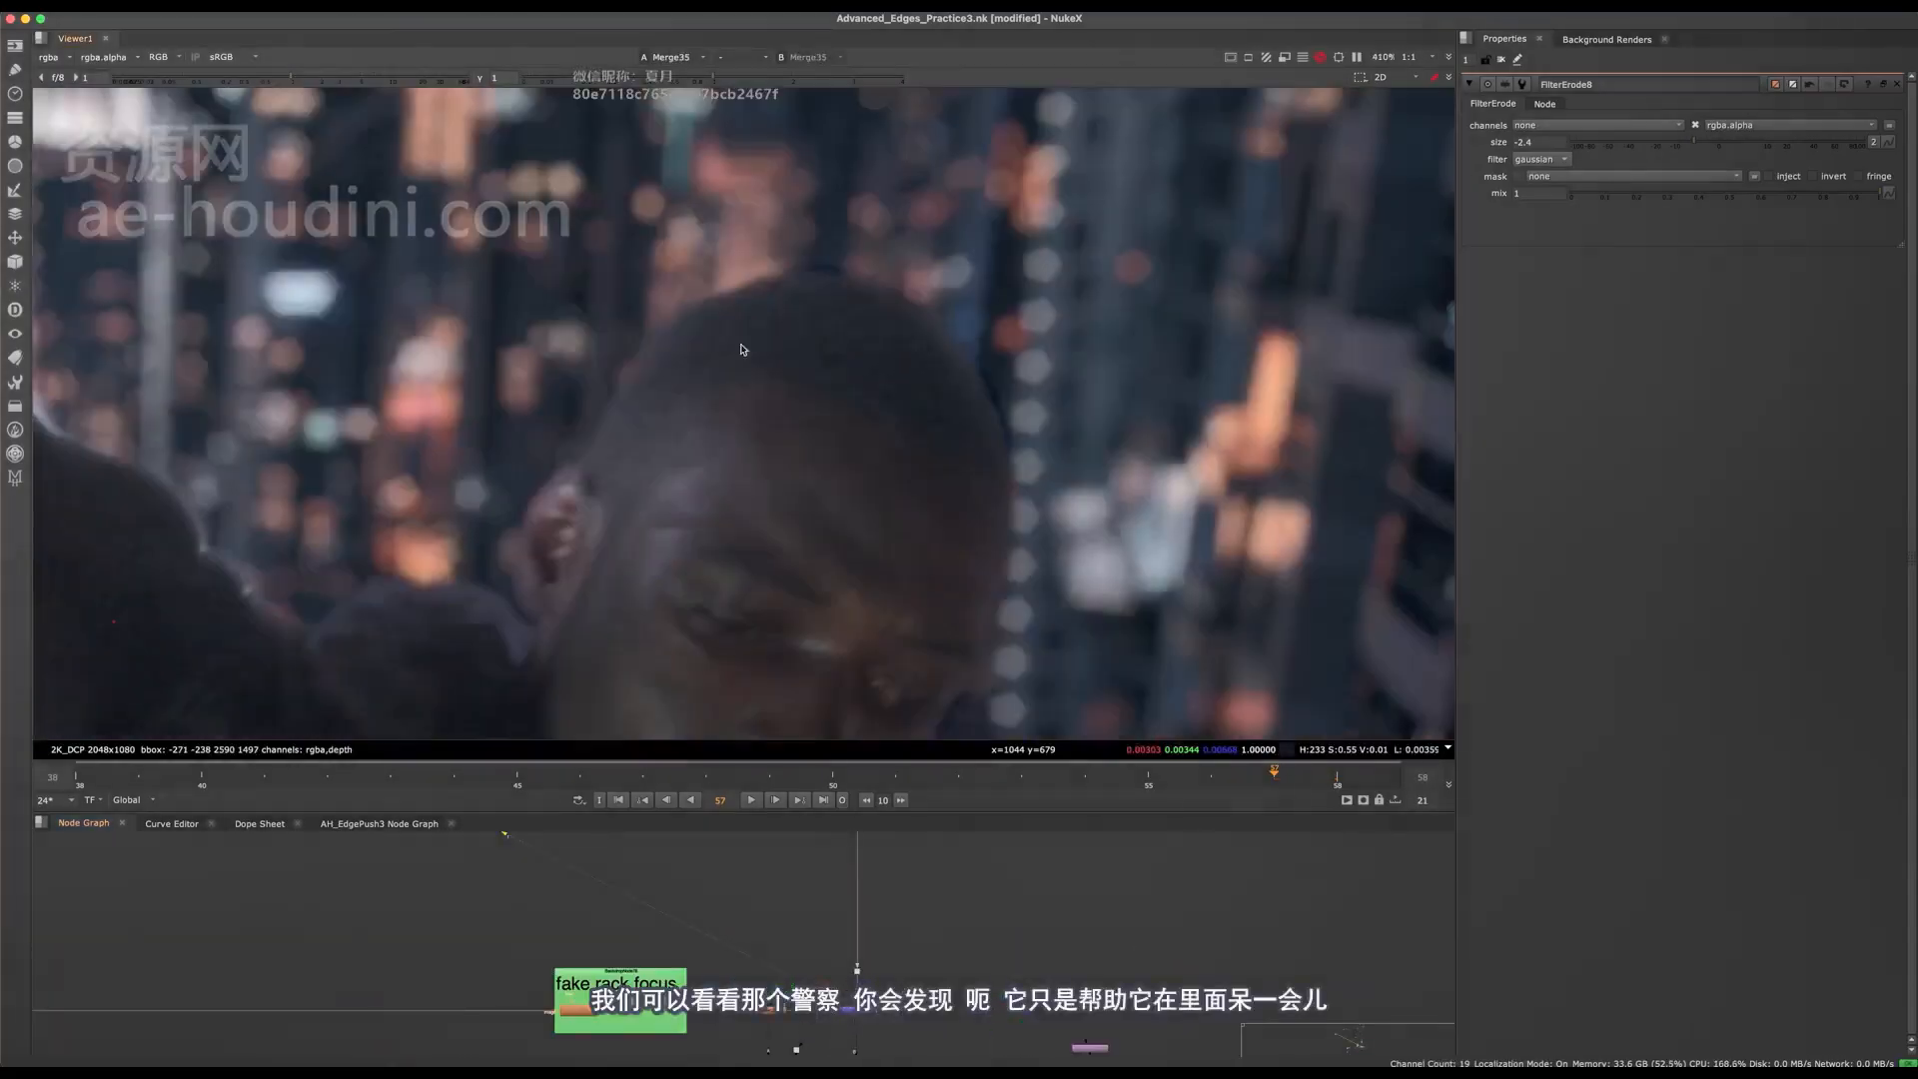
# - Toggle Merge66 (plus) and compare the crown of the head against the background in the Merge35 composite
pyautogui.moveTo(508, 855); pyautogui.dragTo(714, 934, button='middle')
pyautogui.moveTo(580, 948); pyautogui.dragTo(467, 942, button='middle')
pyautogui.click(369, 964)
pyautogui.press('d')
pyautogui.scroll(4, 731, 339)
pyautogui.scroll(4, 769, 243)
pyautogui.moveTo(724, 230); pyautogui.dragTo(678, 387, button='middle')
pyautogui.scroll(-6, 955, 283)
pyautogui.scroll(4, 906, 270)
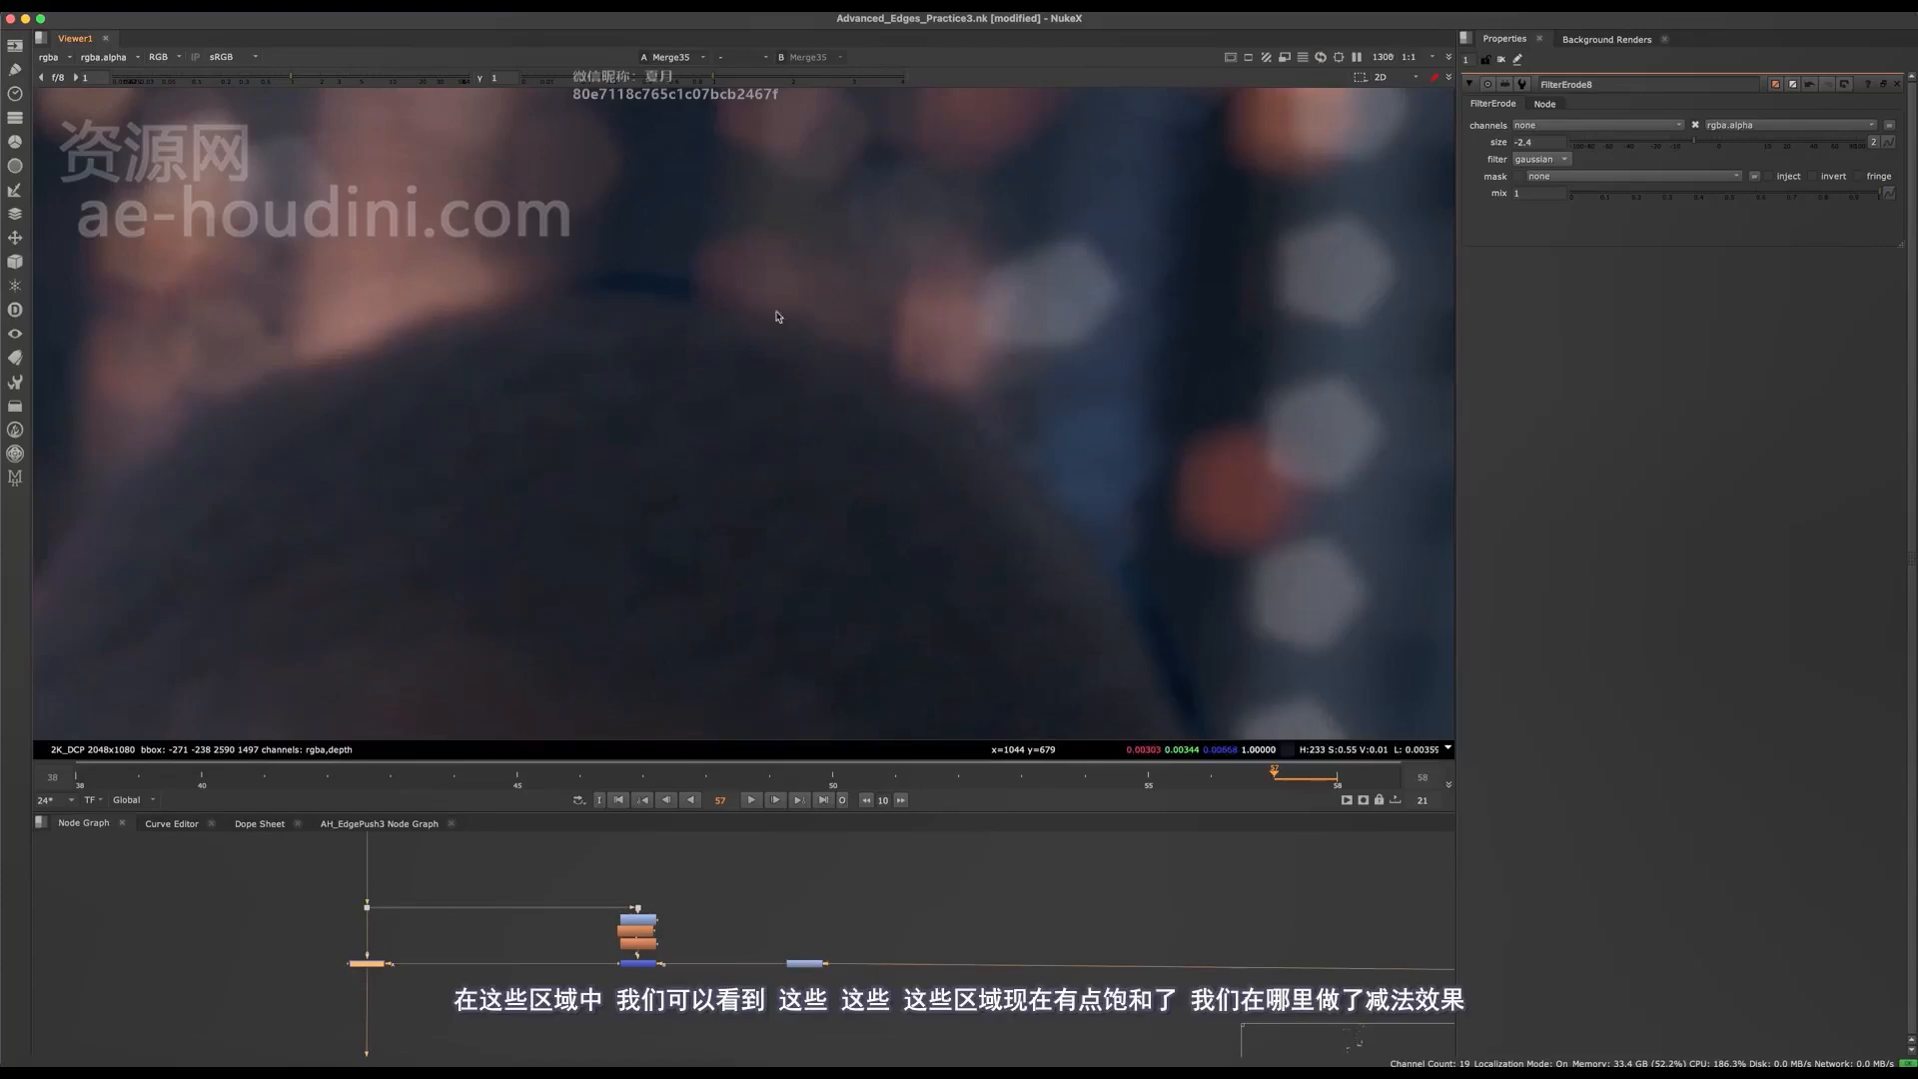
# - Raise the viewer gain and inspect the dark areas along the crown of the head
pyautogui.click(374, 78)
pyautogui.moveTo(374, 78); pyautogui.dragTo(392, 78)
pyautogui.scroll(-4, 706, 364)
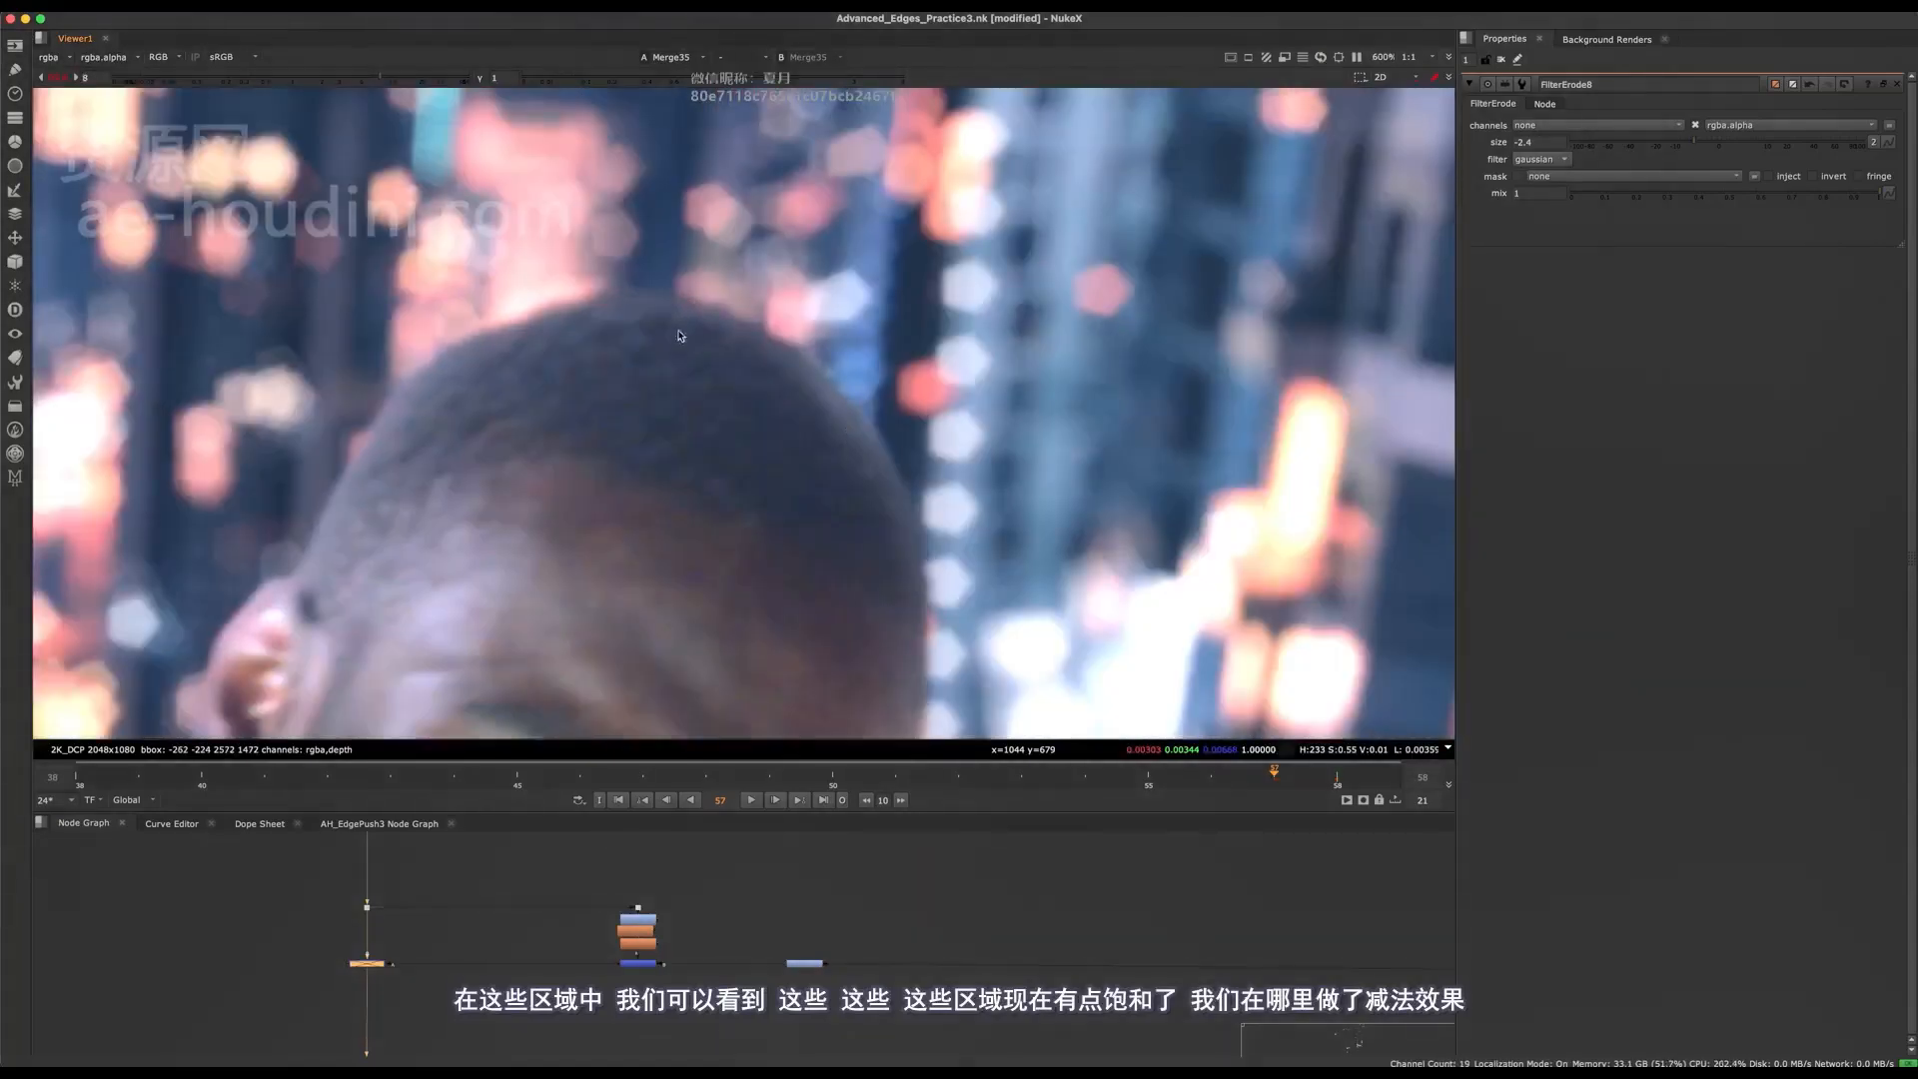
pyautogui.scroll(4, 658, 408)
pyautogui.scroll(3, 812, 969)
# - Set the blackpoint of Grade31 to 0.016 while checking the dark edge at the crown of the head
pyautogui.doubleClick(812, 960)
pyautogui.scroll(2, 813, 949)
pyautogui.moveTo(812, 941); pyautogui.dragTo(789, 954)
pyautogui.moveTo(1729, 145); pyautogui.dragTo(1784, 147)
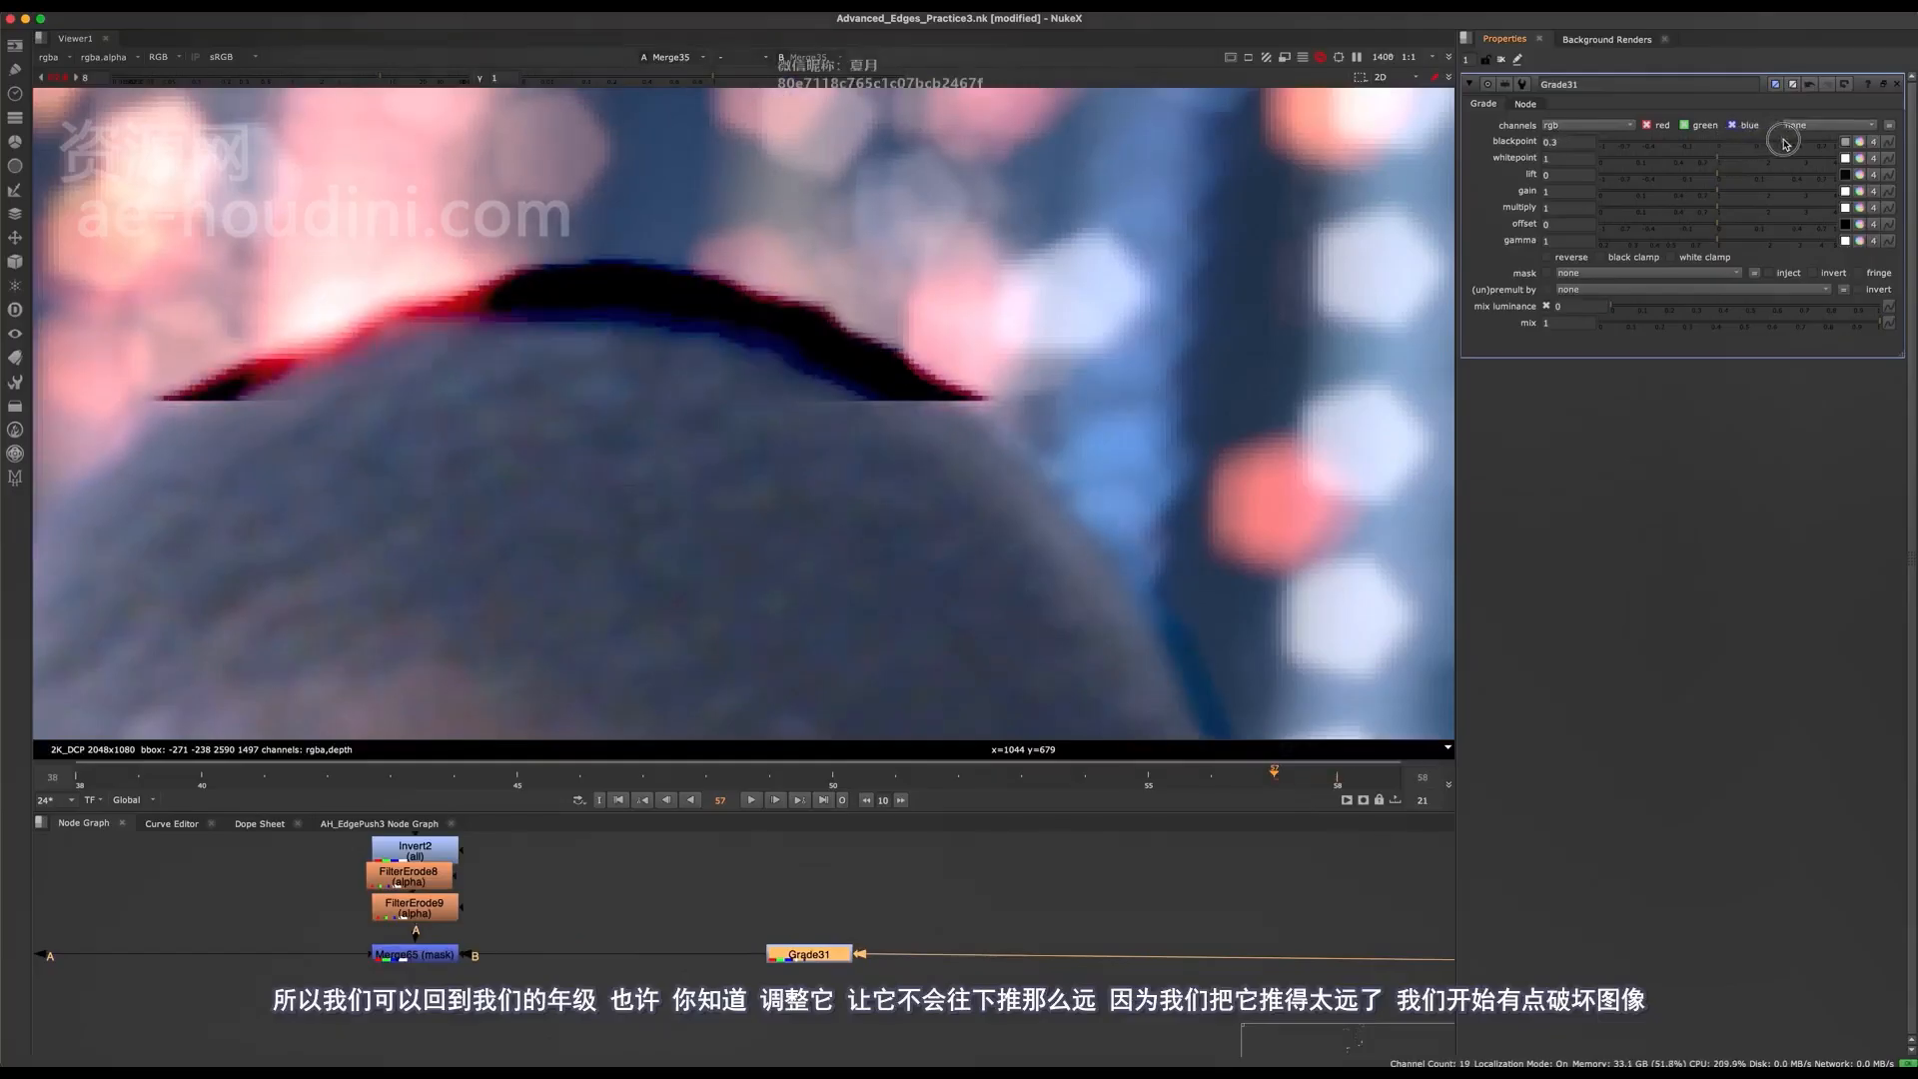
pyautogui.press('super+z')
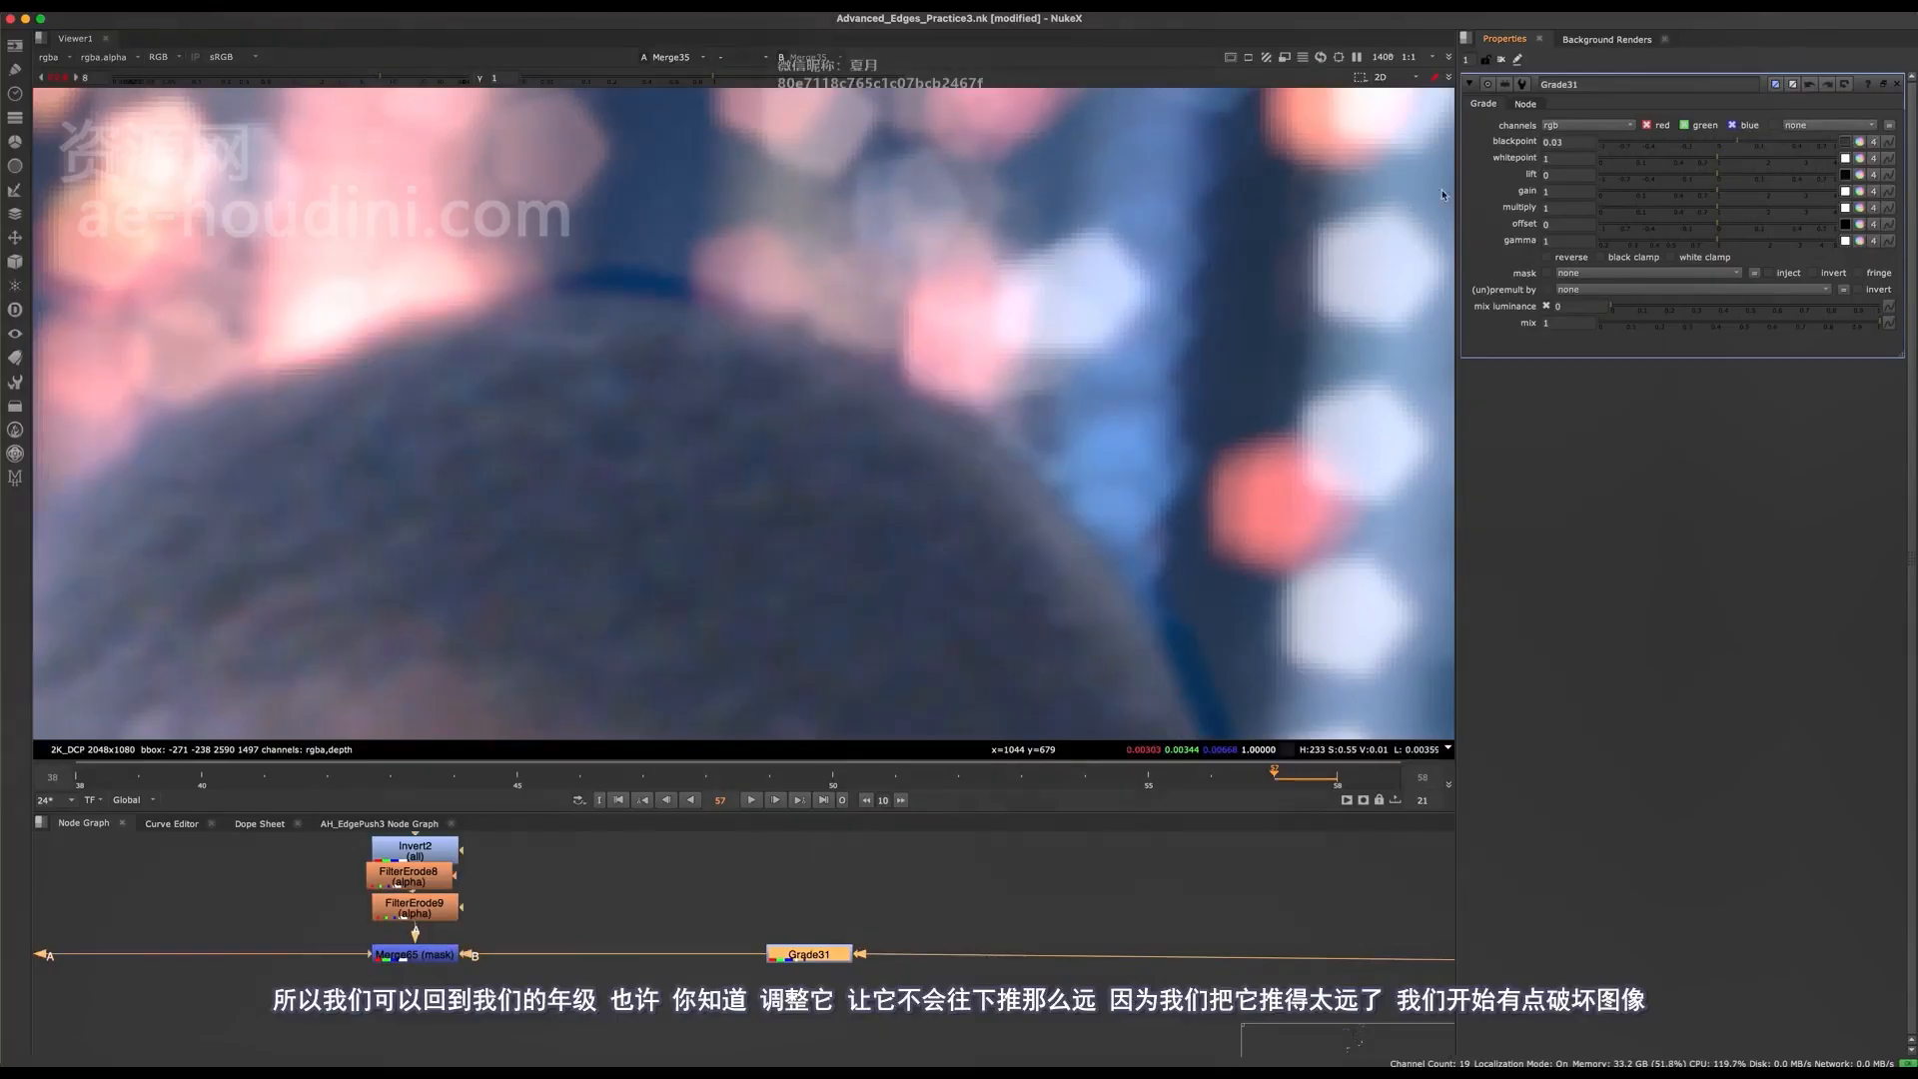
pyautogui.click(1726, 147)
pyautogui.moveTo(1735, 147); pyautogui.dragTo(1736, 146)
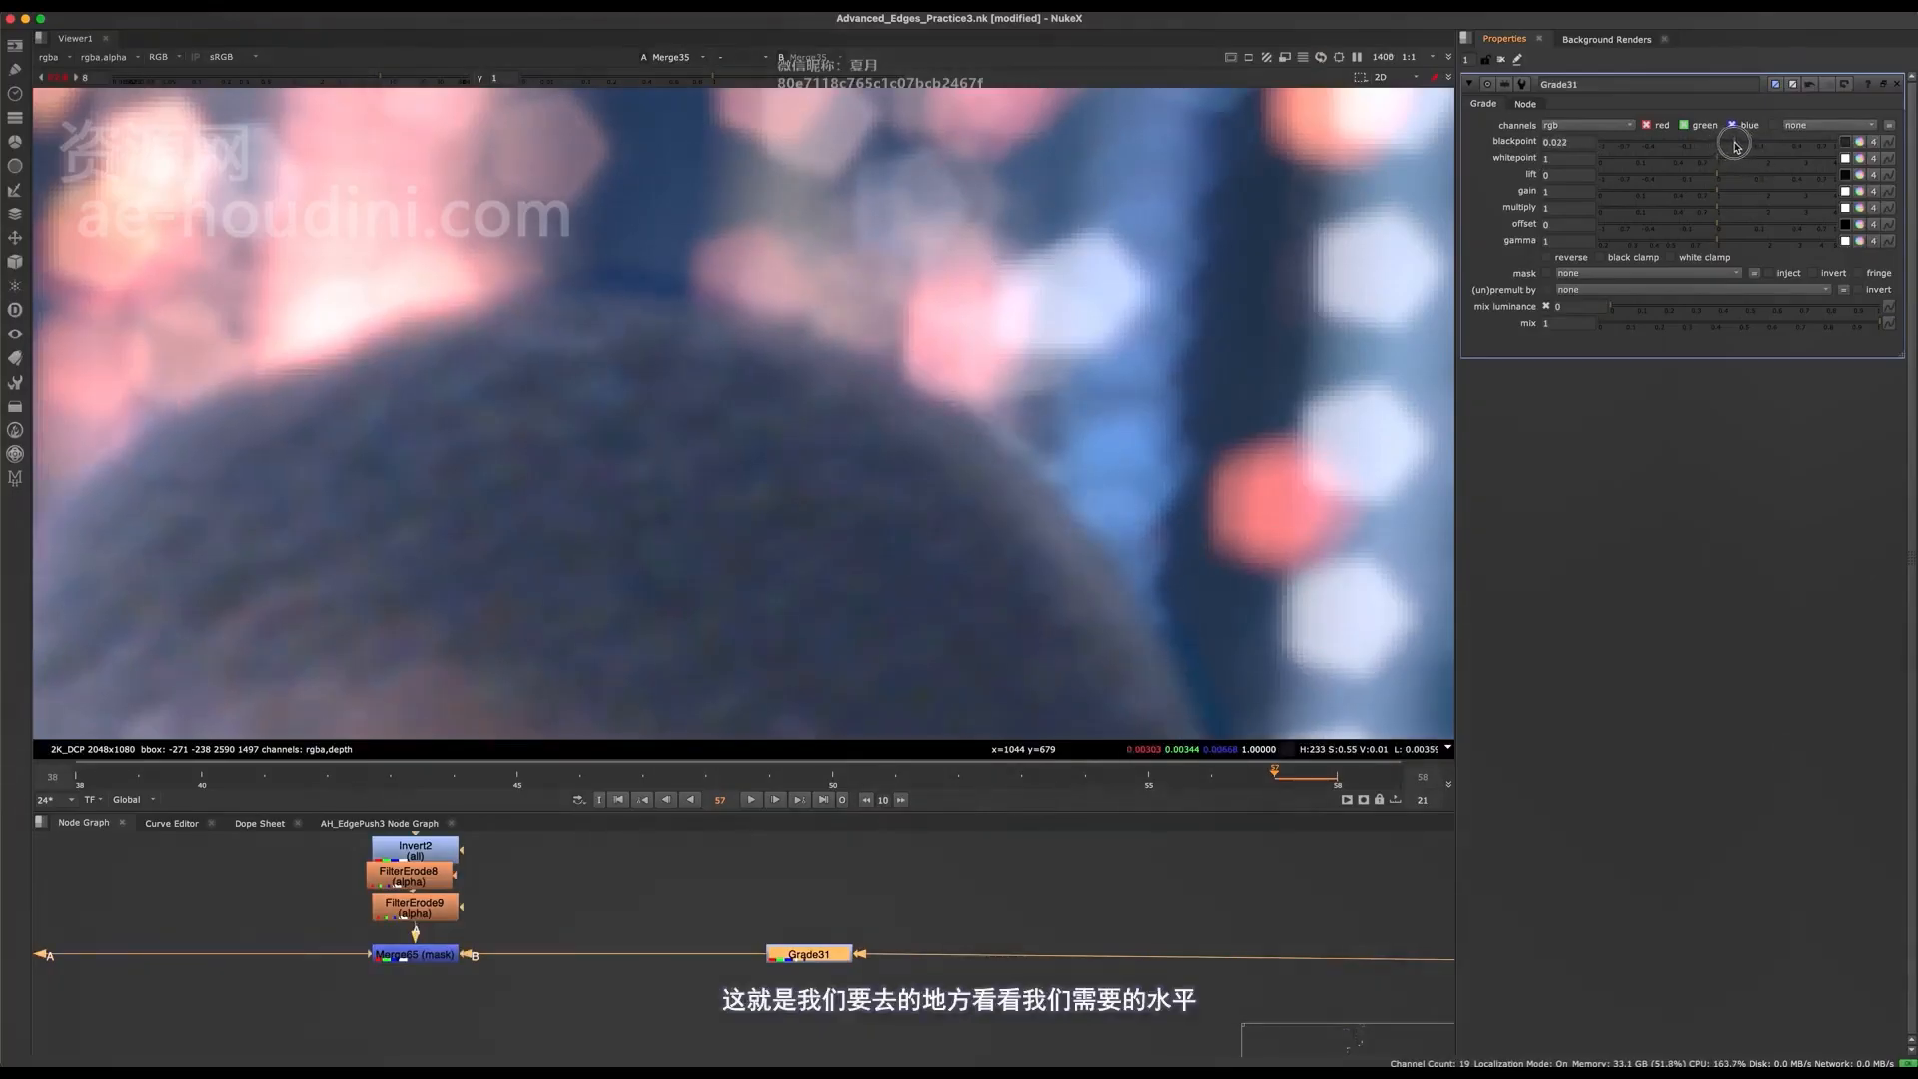
pyautogui.scroll(-3, 655, 287)
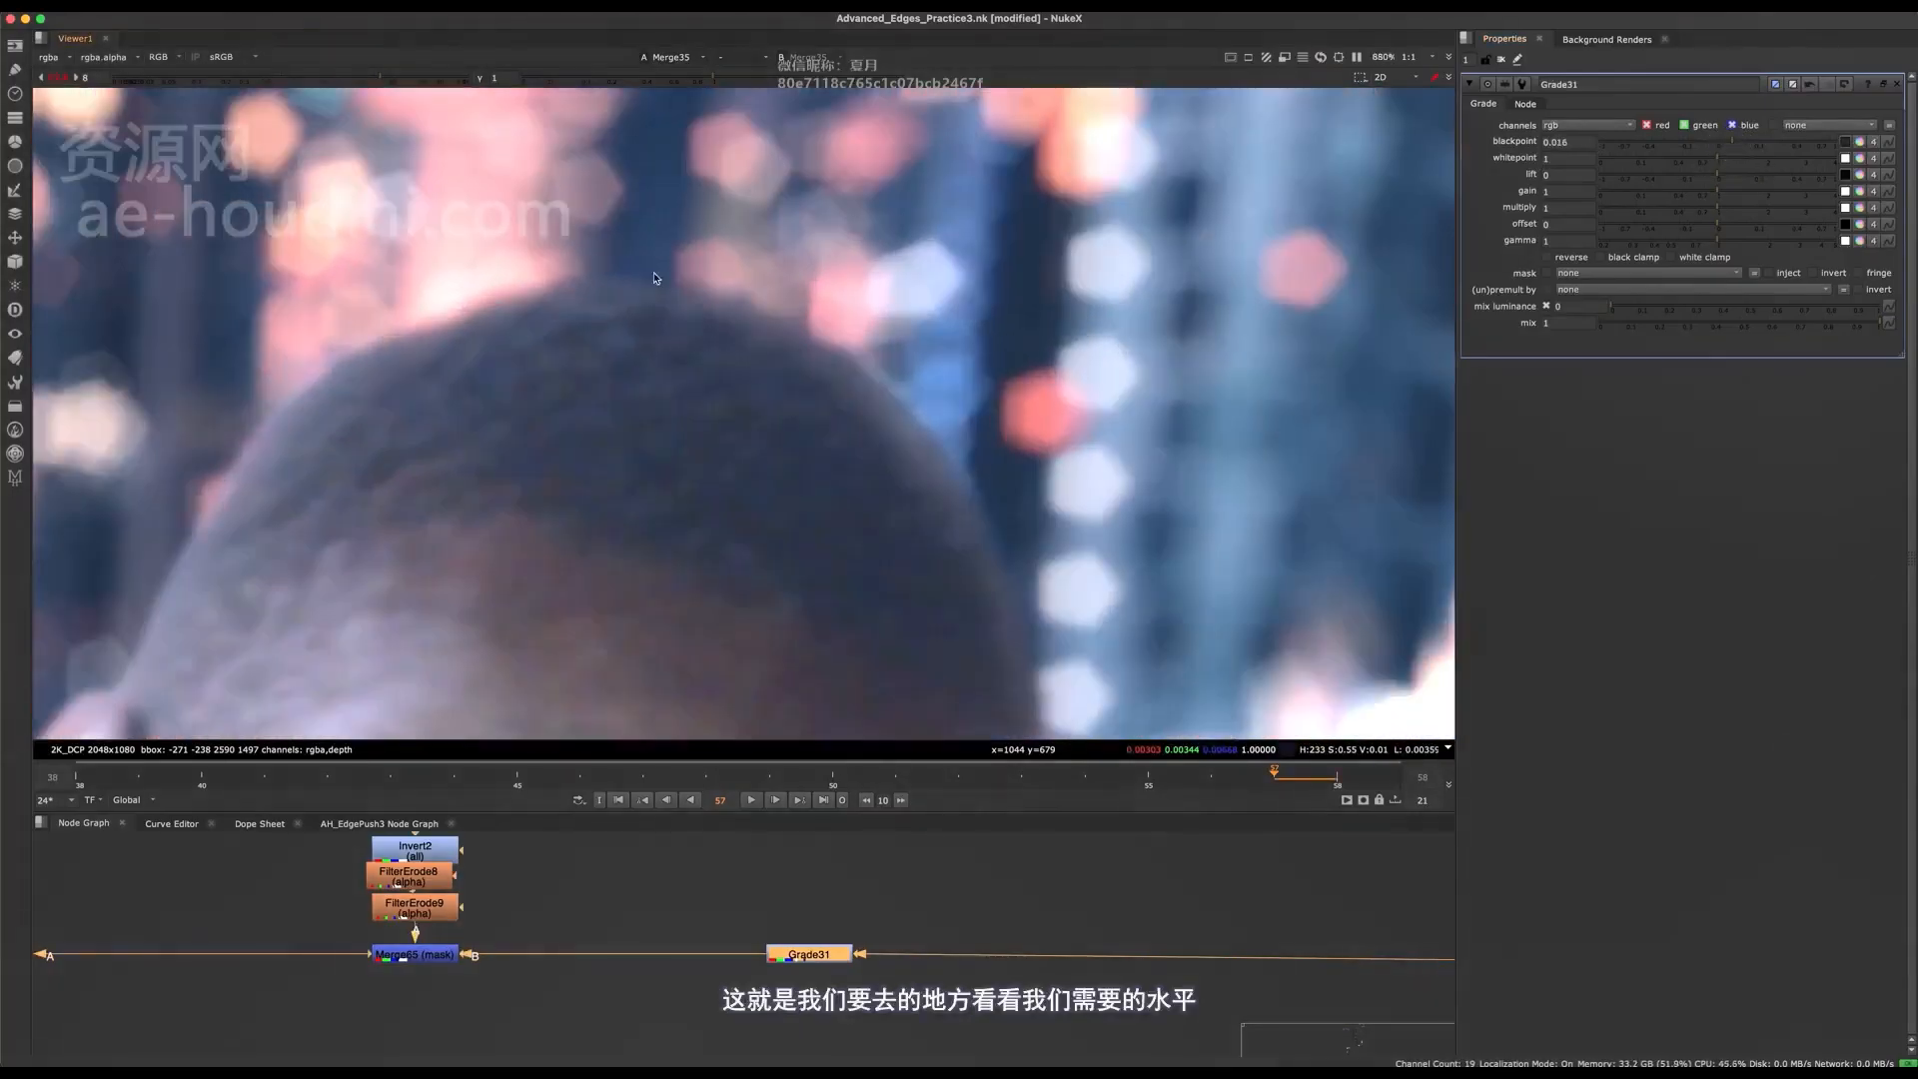
pyautogui.moveTo(658, 277); pyautogui.dragTo(890, 292, button='middle')
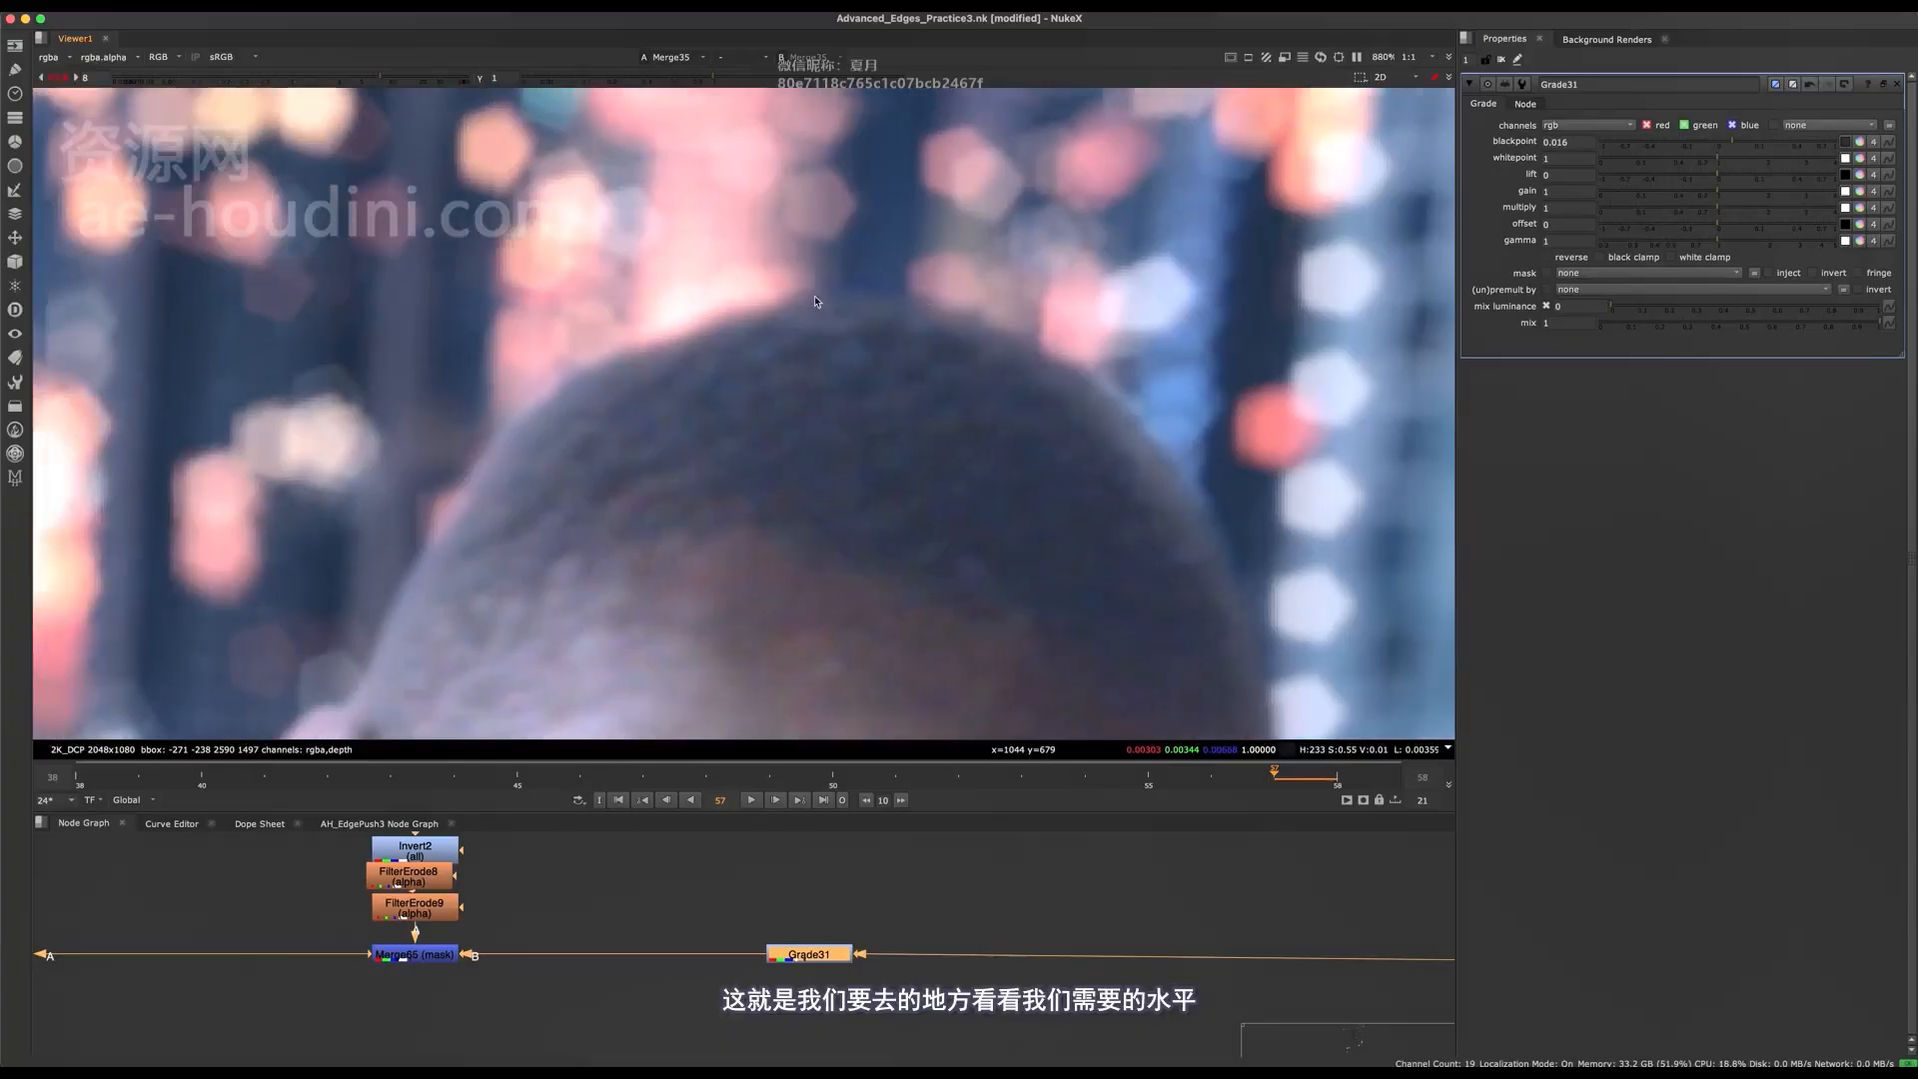
# - Toggle Merge66 (plus) to compare the head edge in the composite at normal and raised viewer gain
pyautogui.click(68, 81)
pyautogui.moveTo(80, 966); pyautogui.dragTo(512, 931, button='middle')
pyautogui.click(405, 937)
pyautogui.click(204, 919)
pyautogui.press('d')
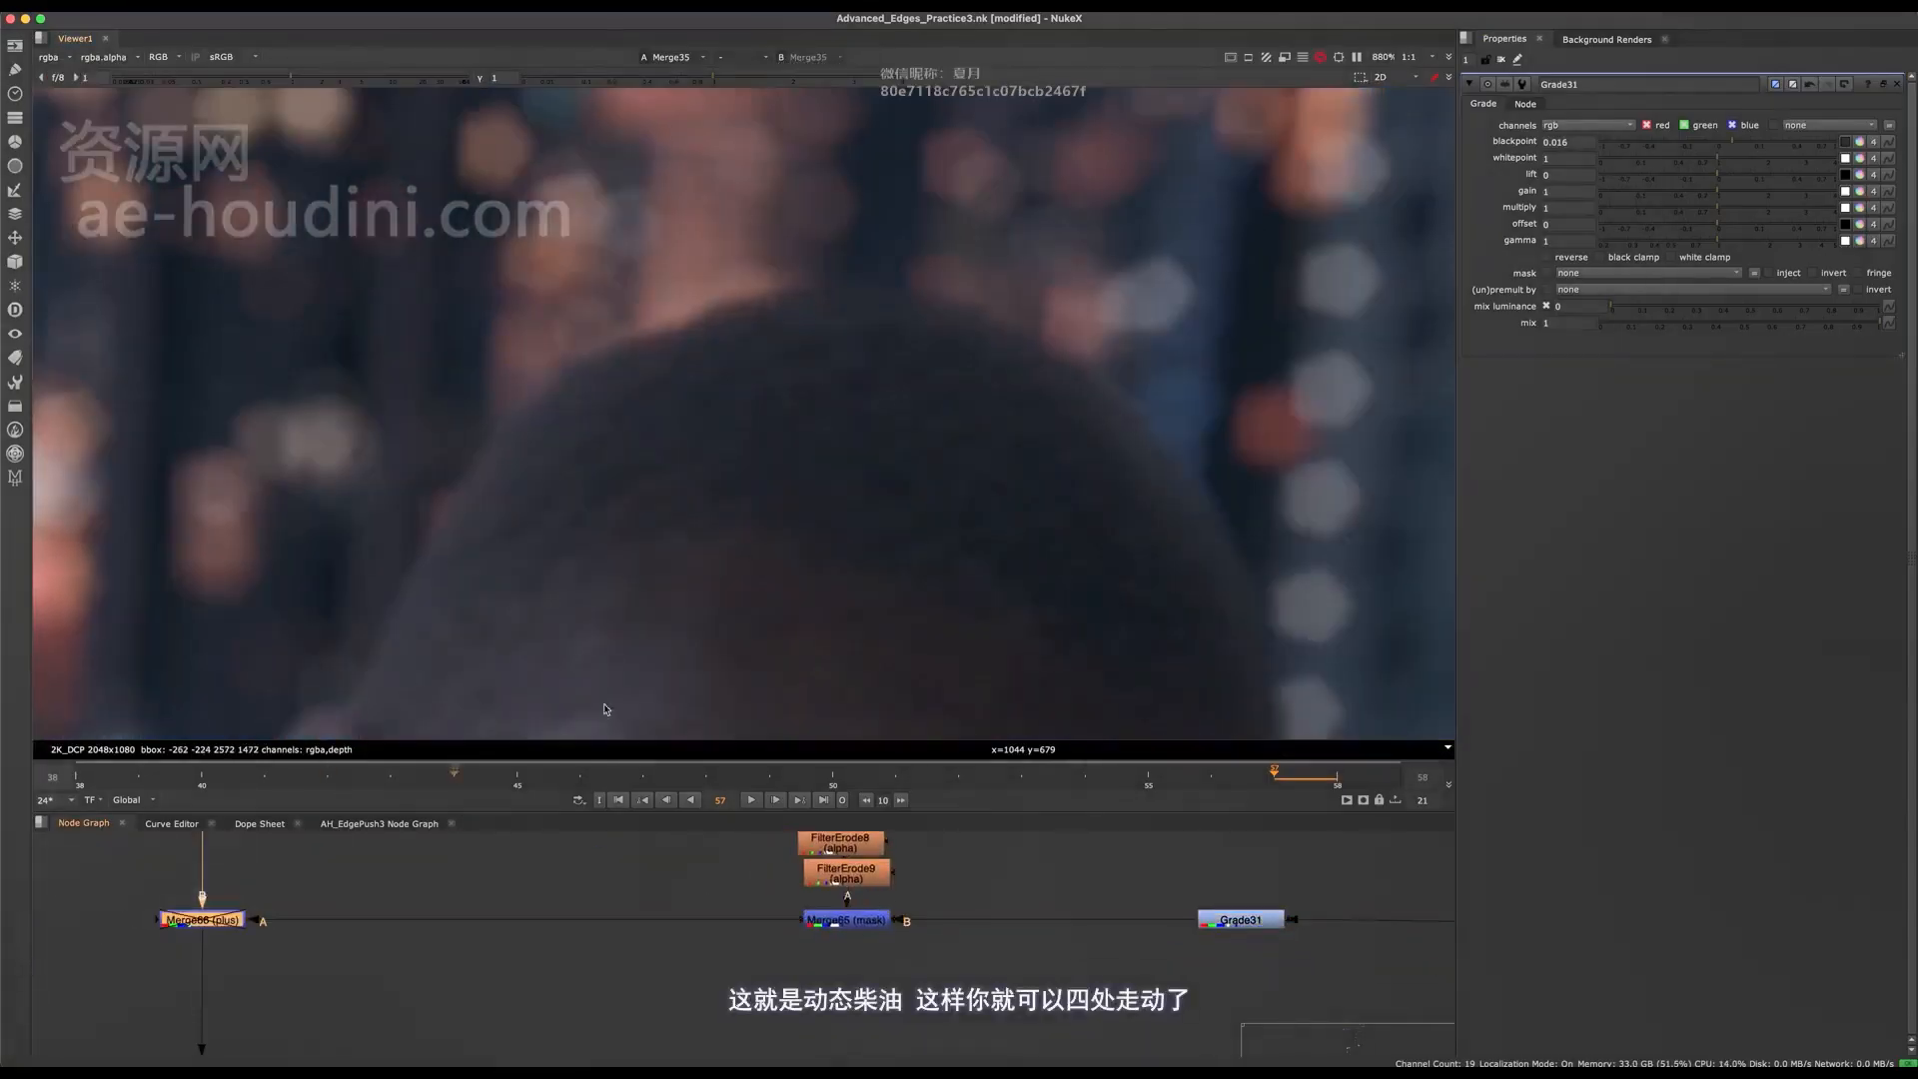
pyautogui.click(367, 80)
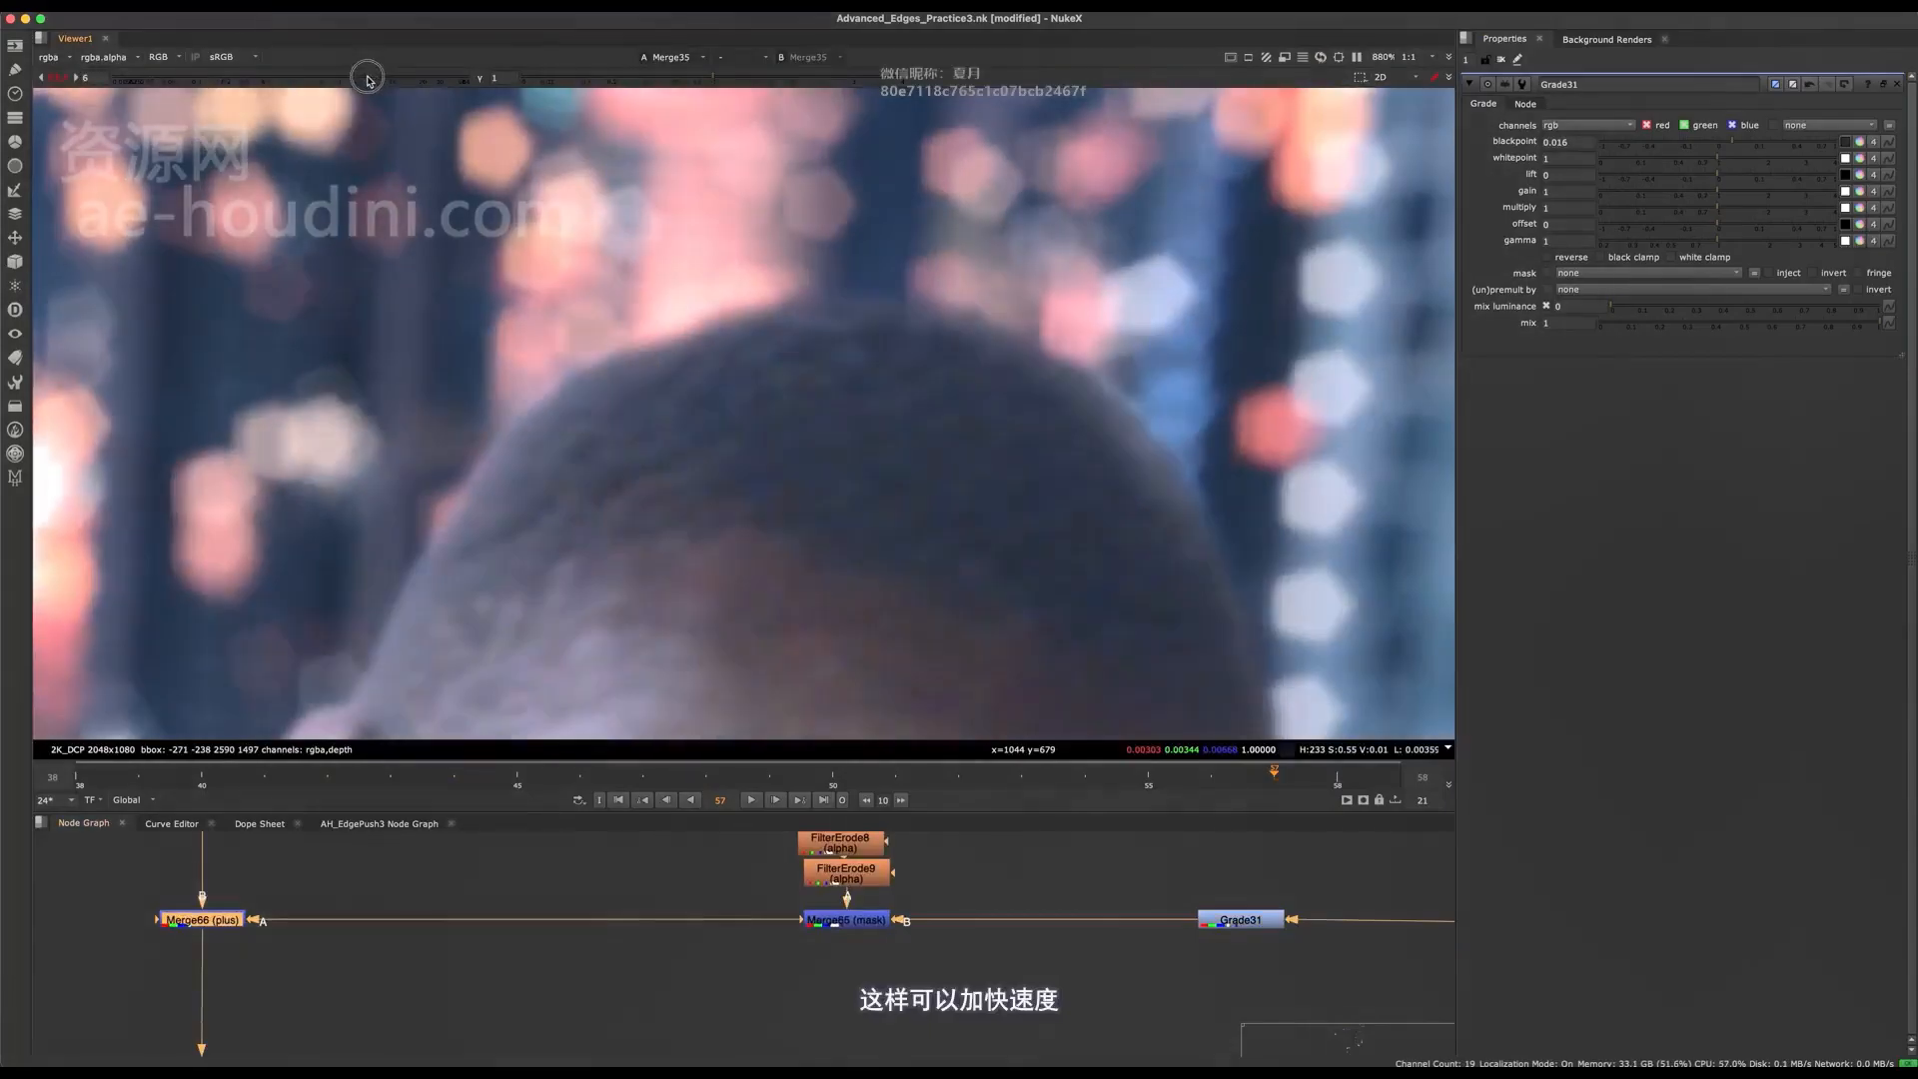
# - View Merge66 (plus) directly and toggle it repeatedly to compare the spill around the head
pyautogui.moveTo(424, 877); pyautogui.dragTo(694, 896, button='middle')
pyautogui.press('d')
pyautogui.press('d')
pyautogui.press('d')
pyautogui.press('d')
pyautogui.press('1')
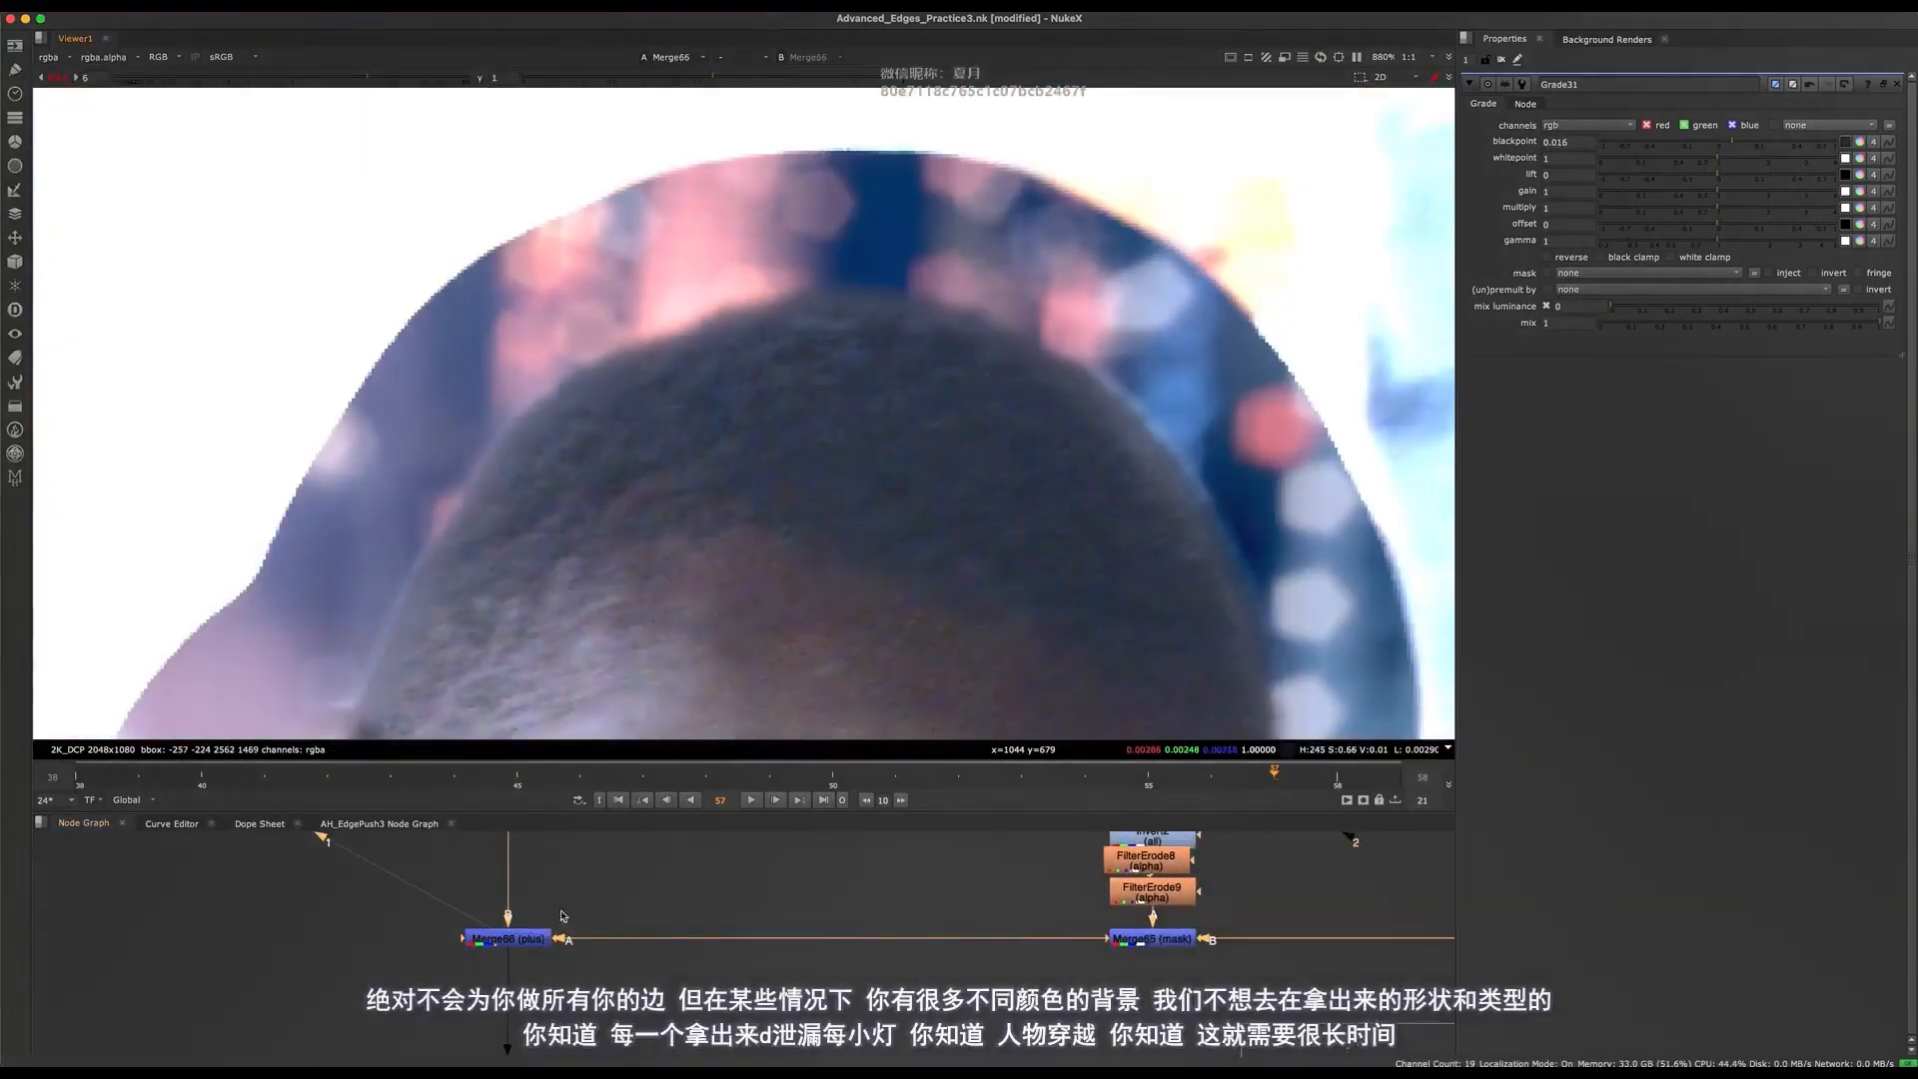
pyautogui.click(514, 937)
pyautogui.press('d')
pyautogui.moveTo(785, 565); pyautogui.dragTo(551, 318, button='middle')
pyautogui.press('d')
pyautogui.press('d')
pyautogui.press('d')
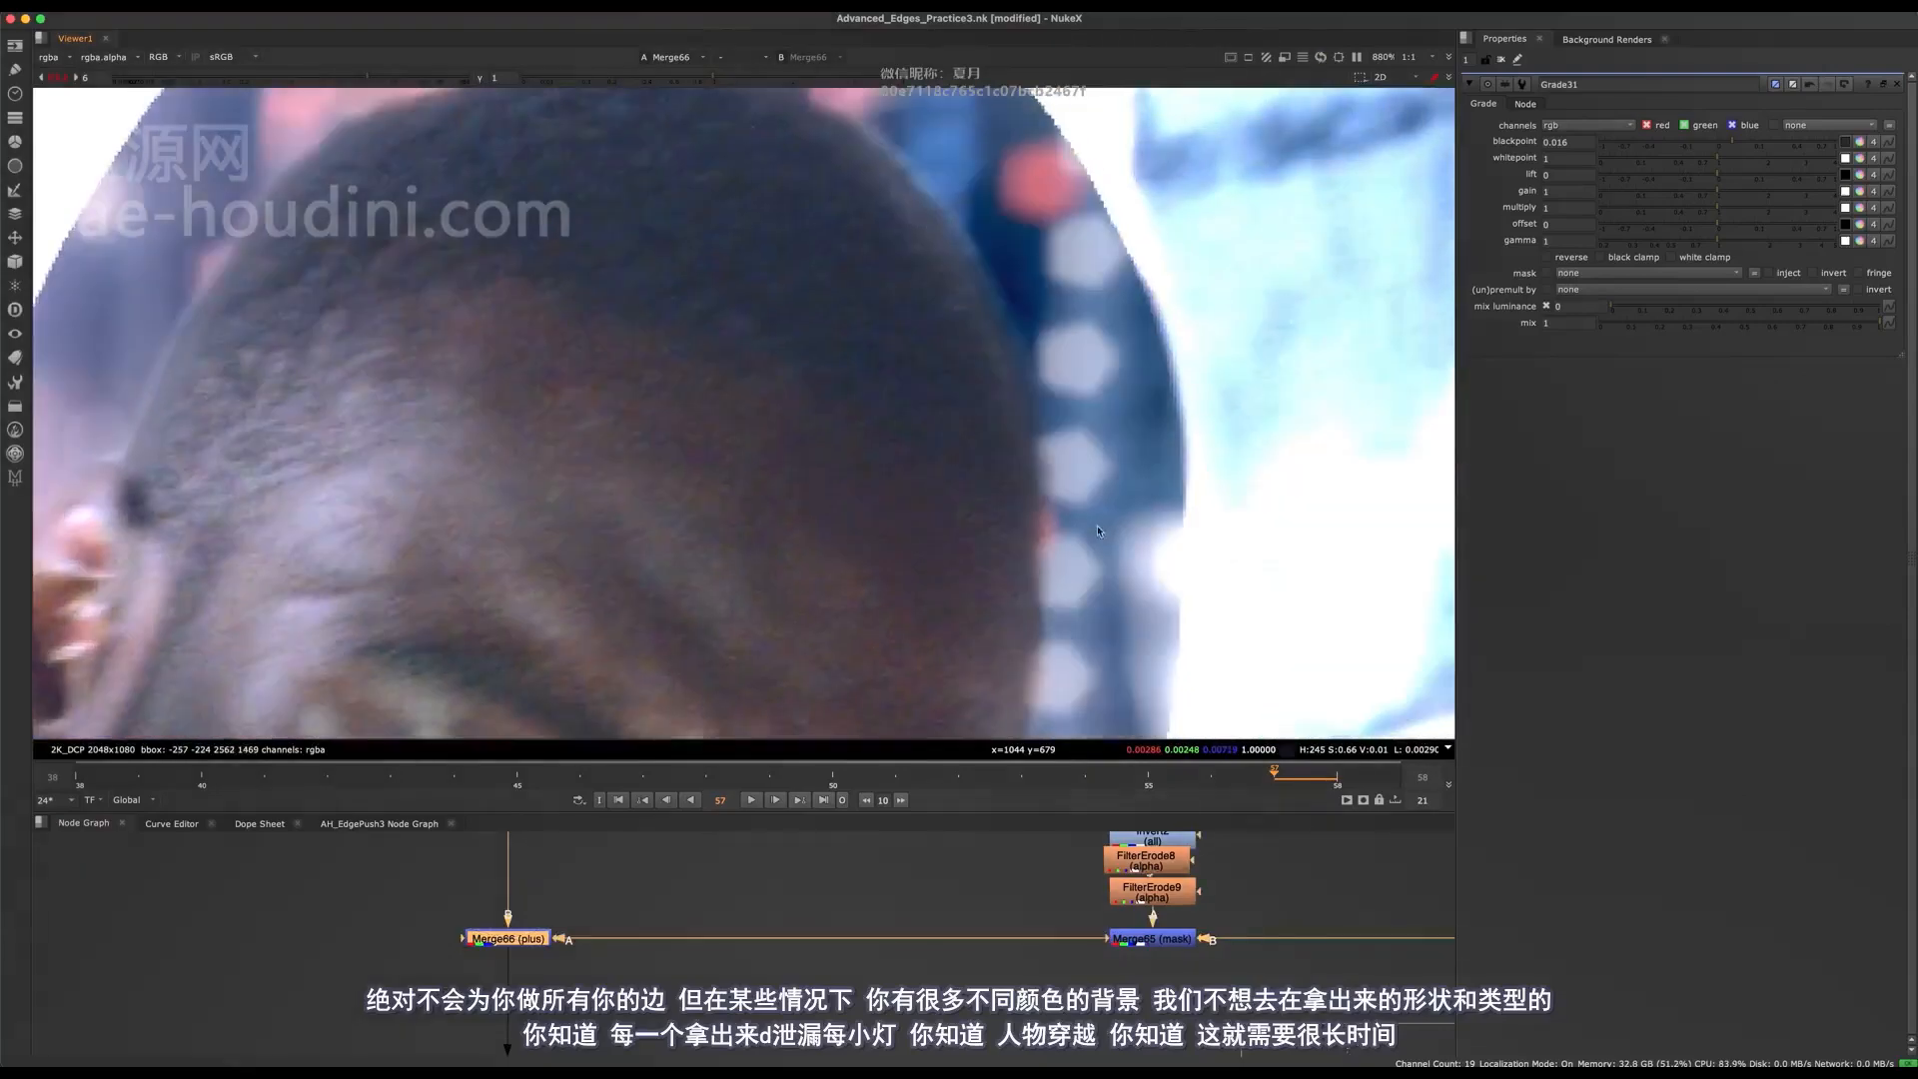
# - Examine the Merge66 output along the cheek, forehead and ear at raised viewer gain
pyautogui.scroll(-5, 1089, 460)
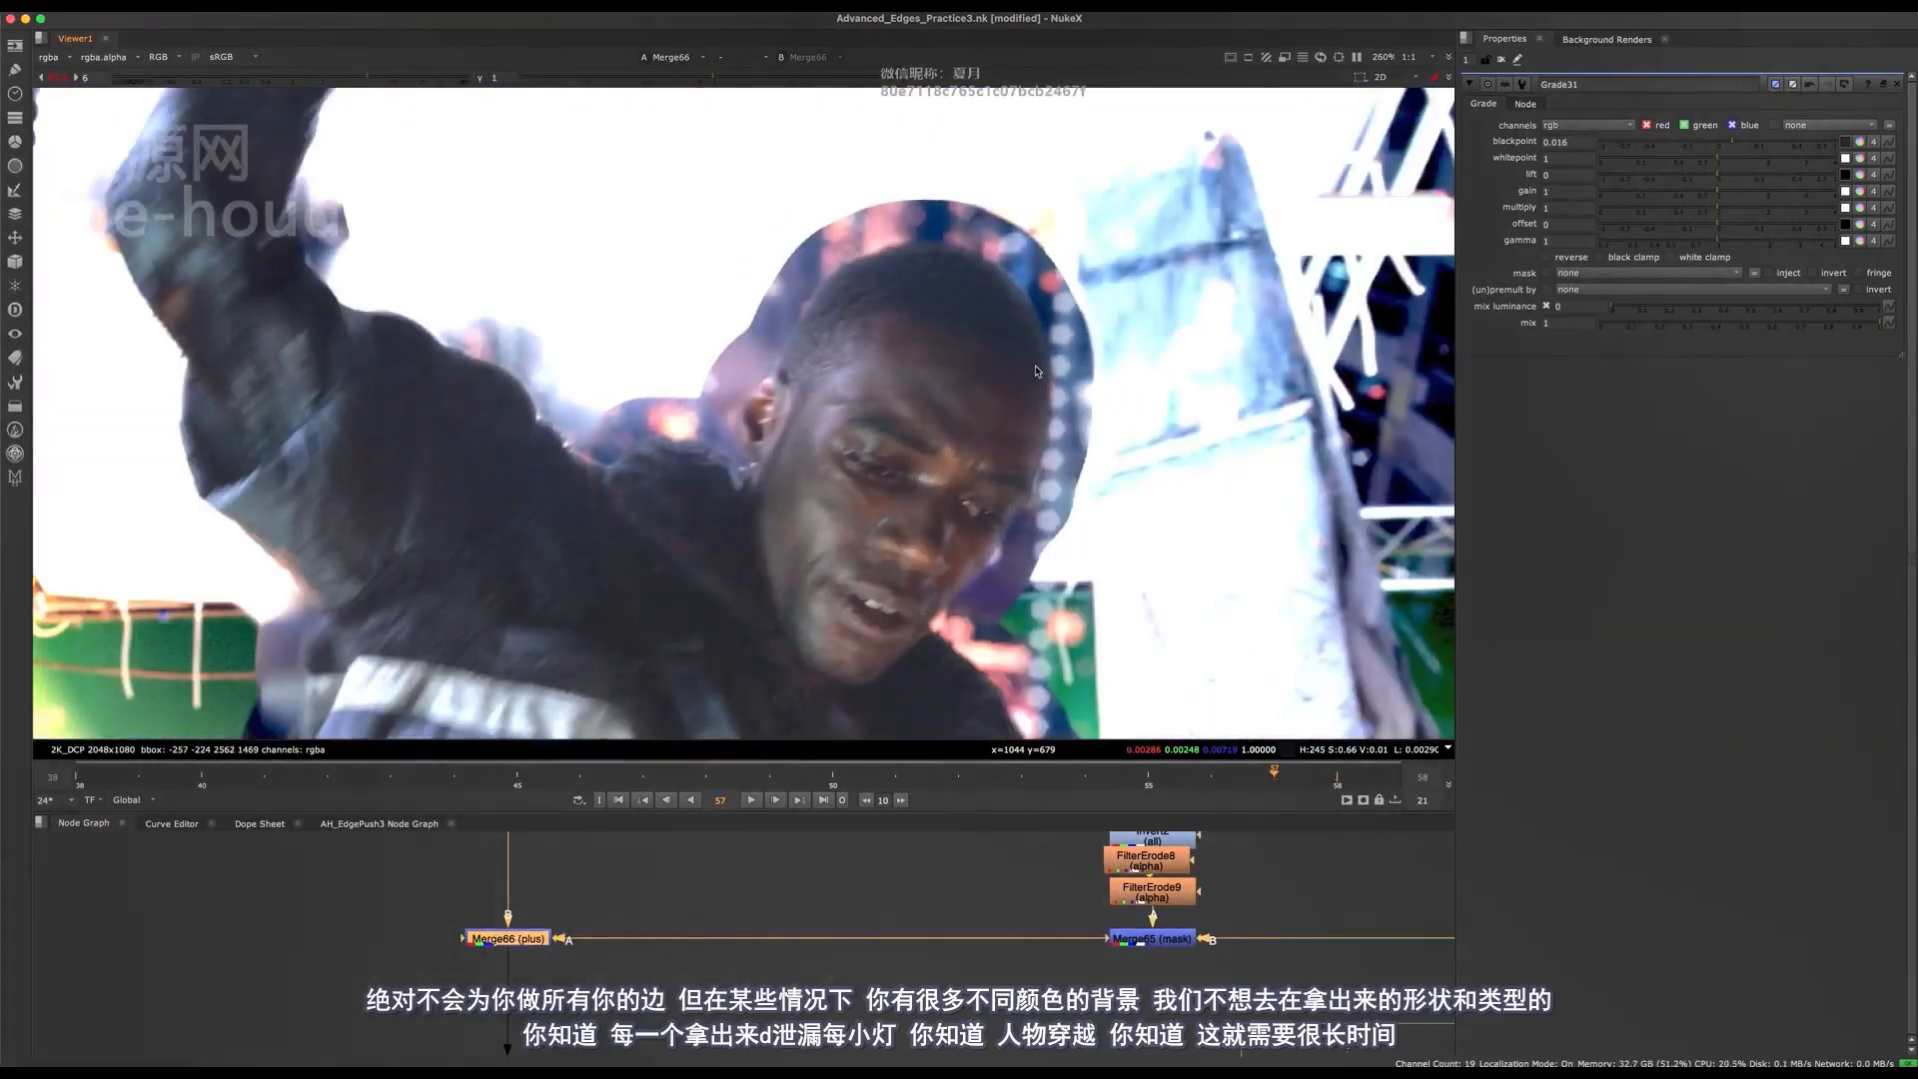
pyautogui.scroll(4, 987, 597)
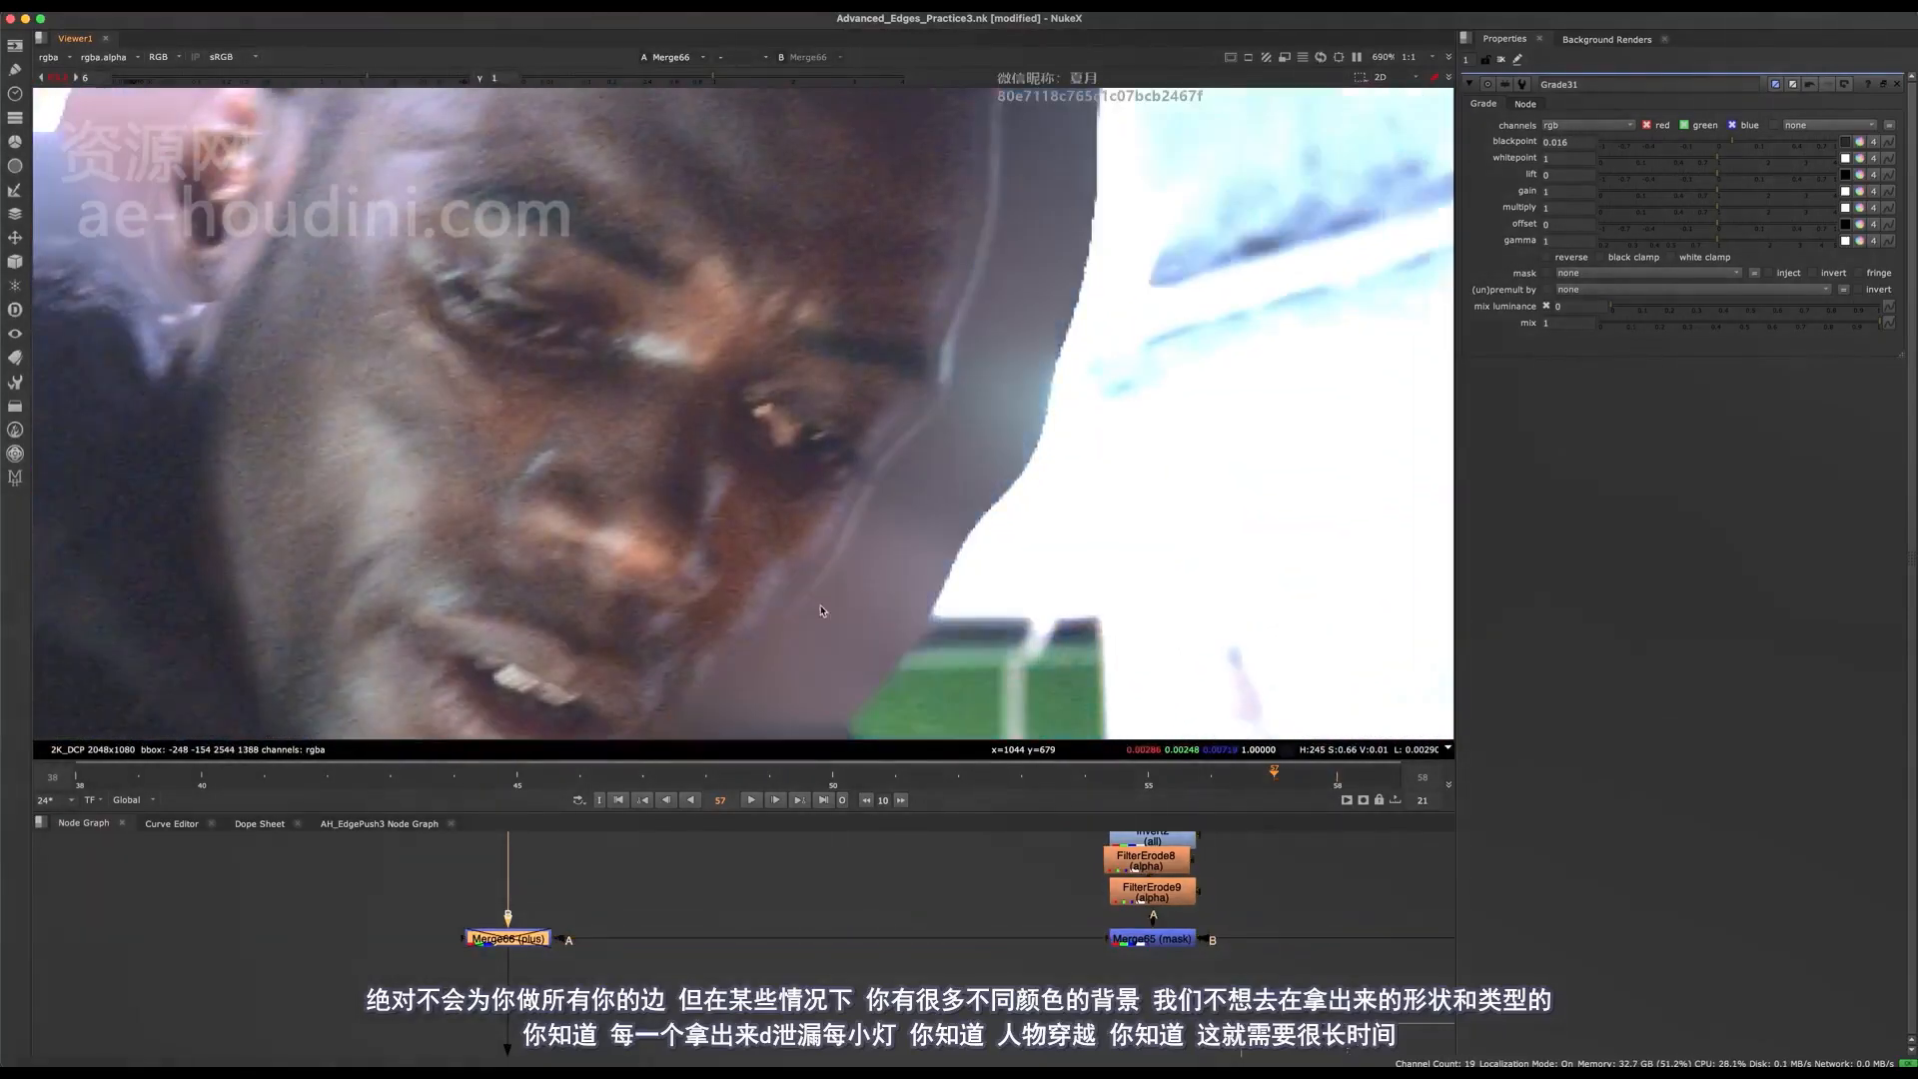
pyautogui.scroll(1, 856, 550)
pyautogui.moveTo(856, 551); pyautogui.dragTo(841, 735, button='middle')
pyautogui.moveTo(961, 105); pyautogui.dragTo(1049, 505, button='middle')
pyautogui.scroll(-3, 929, 490)
pyautogui.moveTo(893, 475); pyautogui.dragTo(789, 412, button='middle')
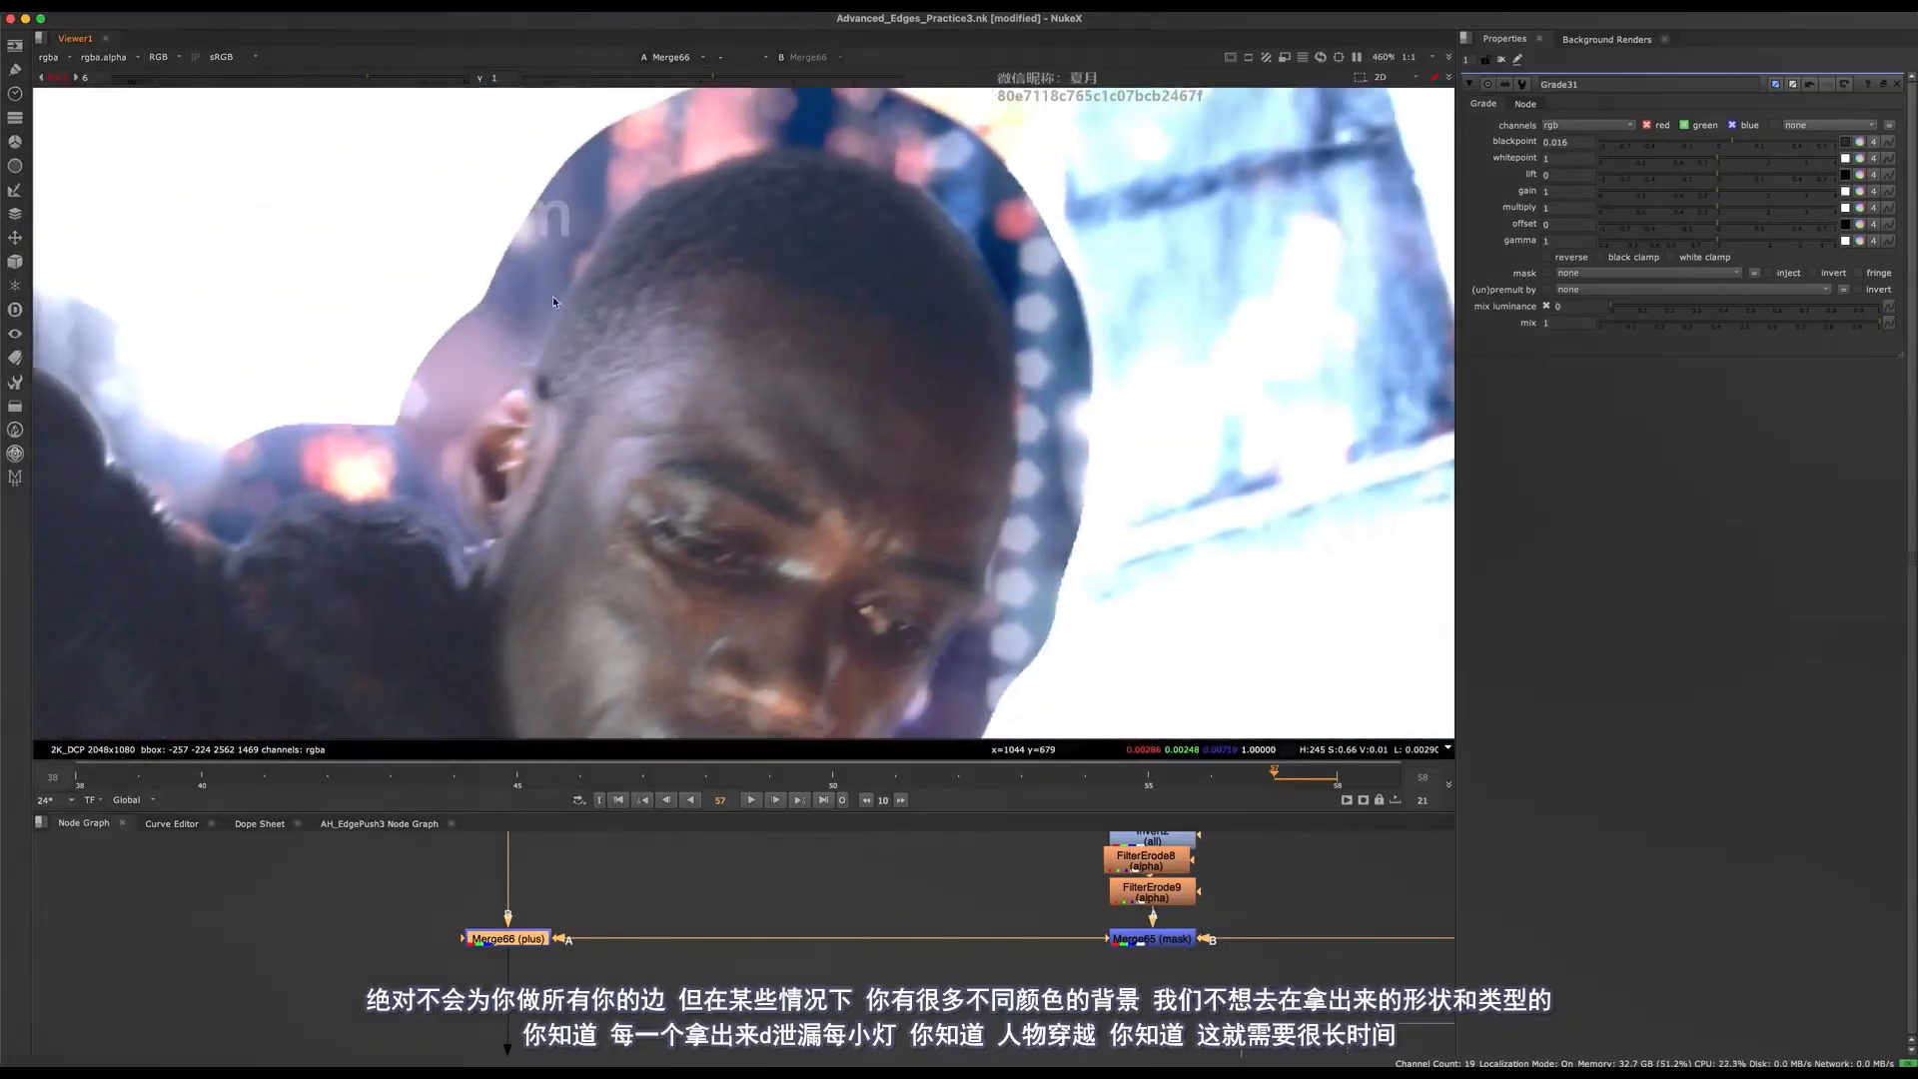
pyautogui.moveTo(641, 889); pyautogui.dragTo(885, 803, button='middle')
pyautogui.moveTo(766, 565); pyautogui.dragTo(924, 587, button='middle')
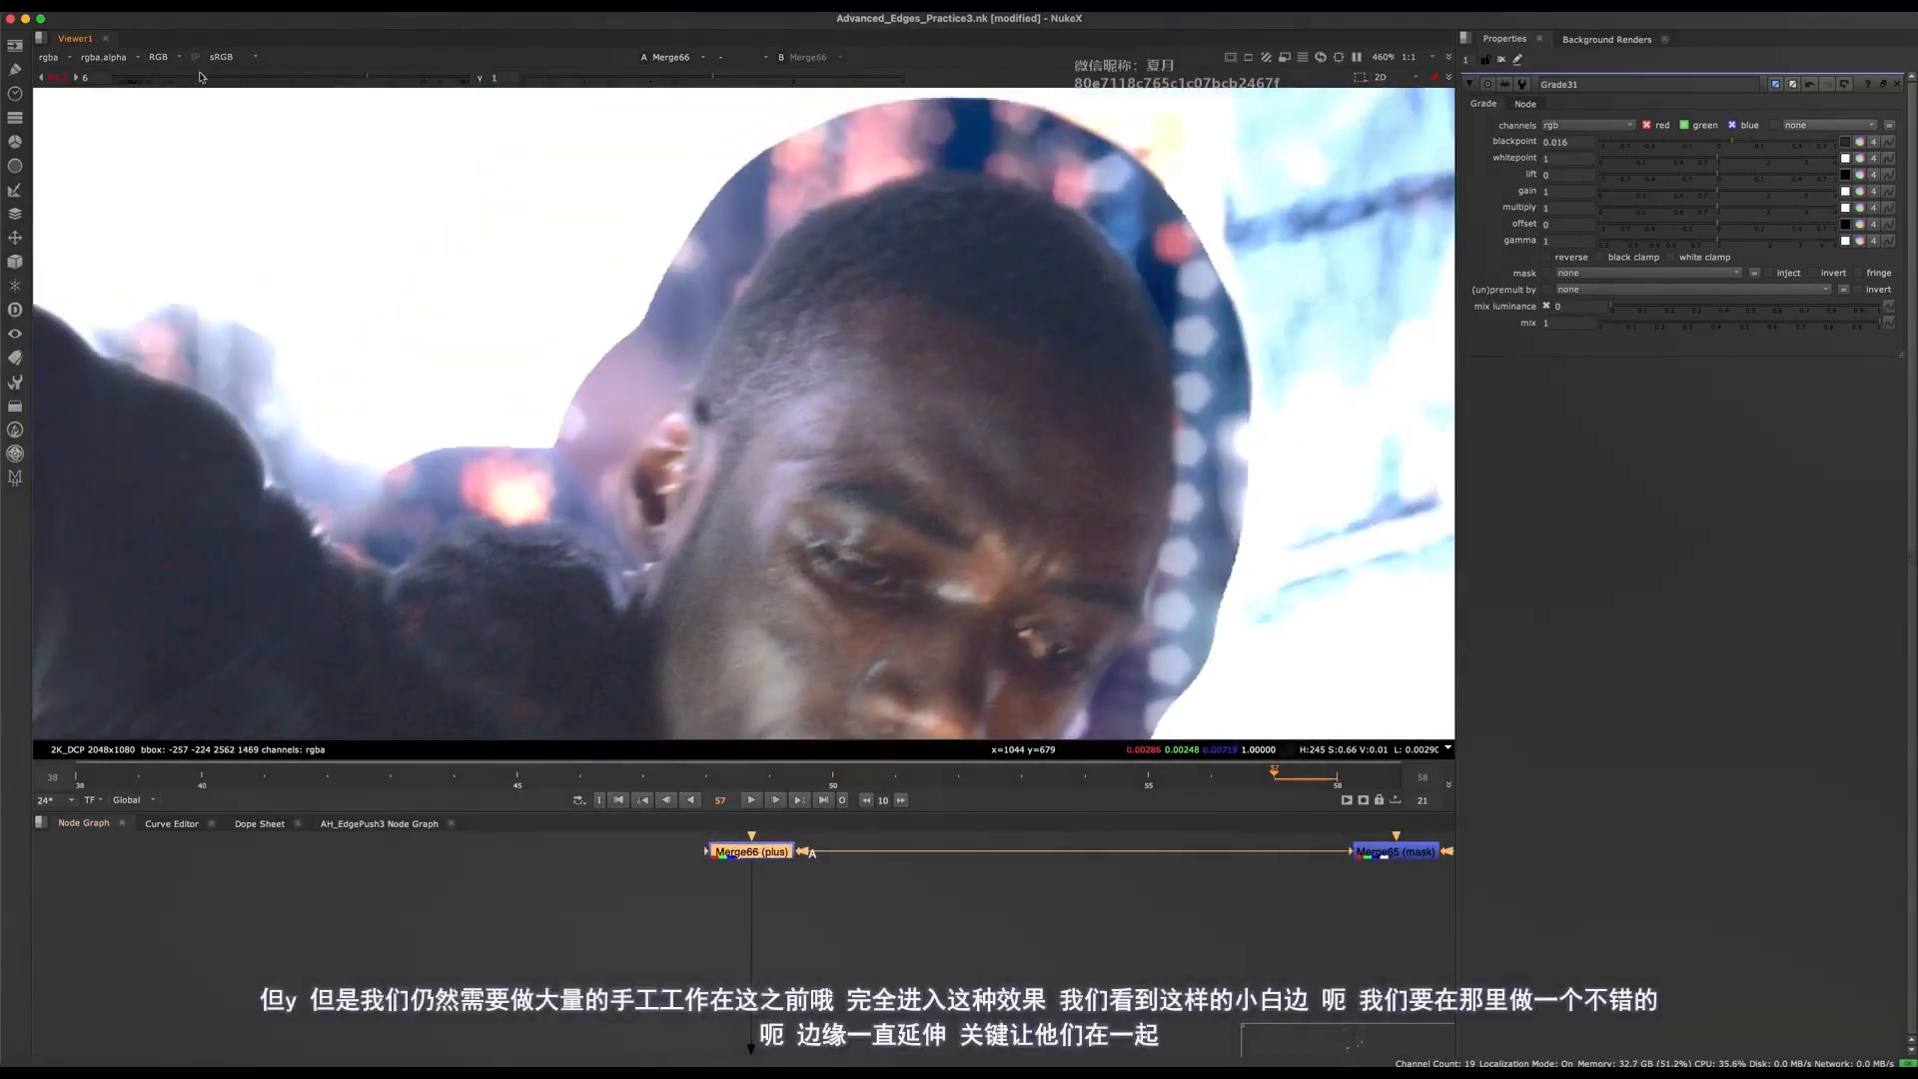
# - Reset the viewer gain and examine the ear and the back of the head in the Merge66 output
pyautogui.click(59, 79)
pyautogui.scroll(3, 654, 428)
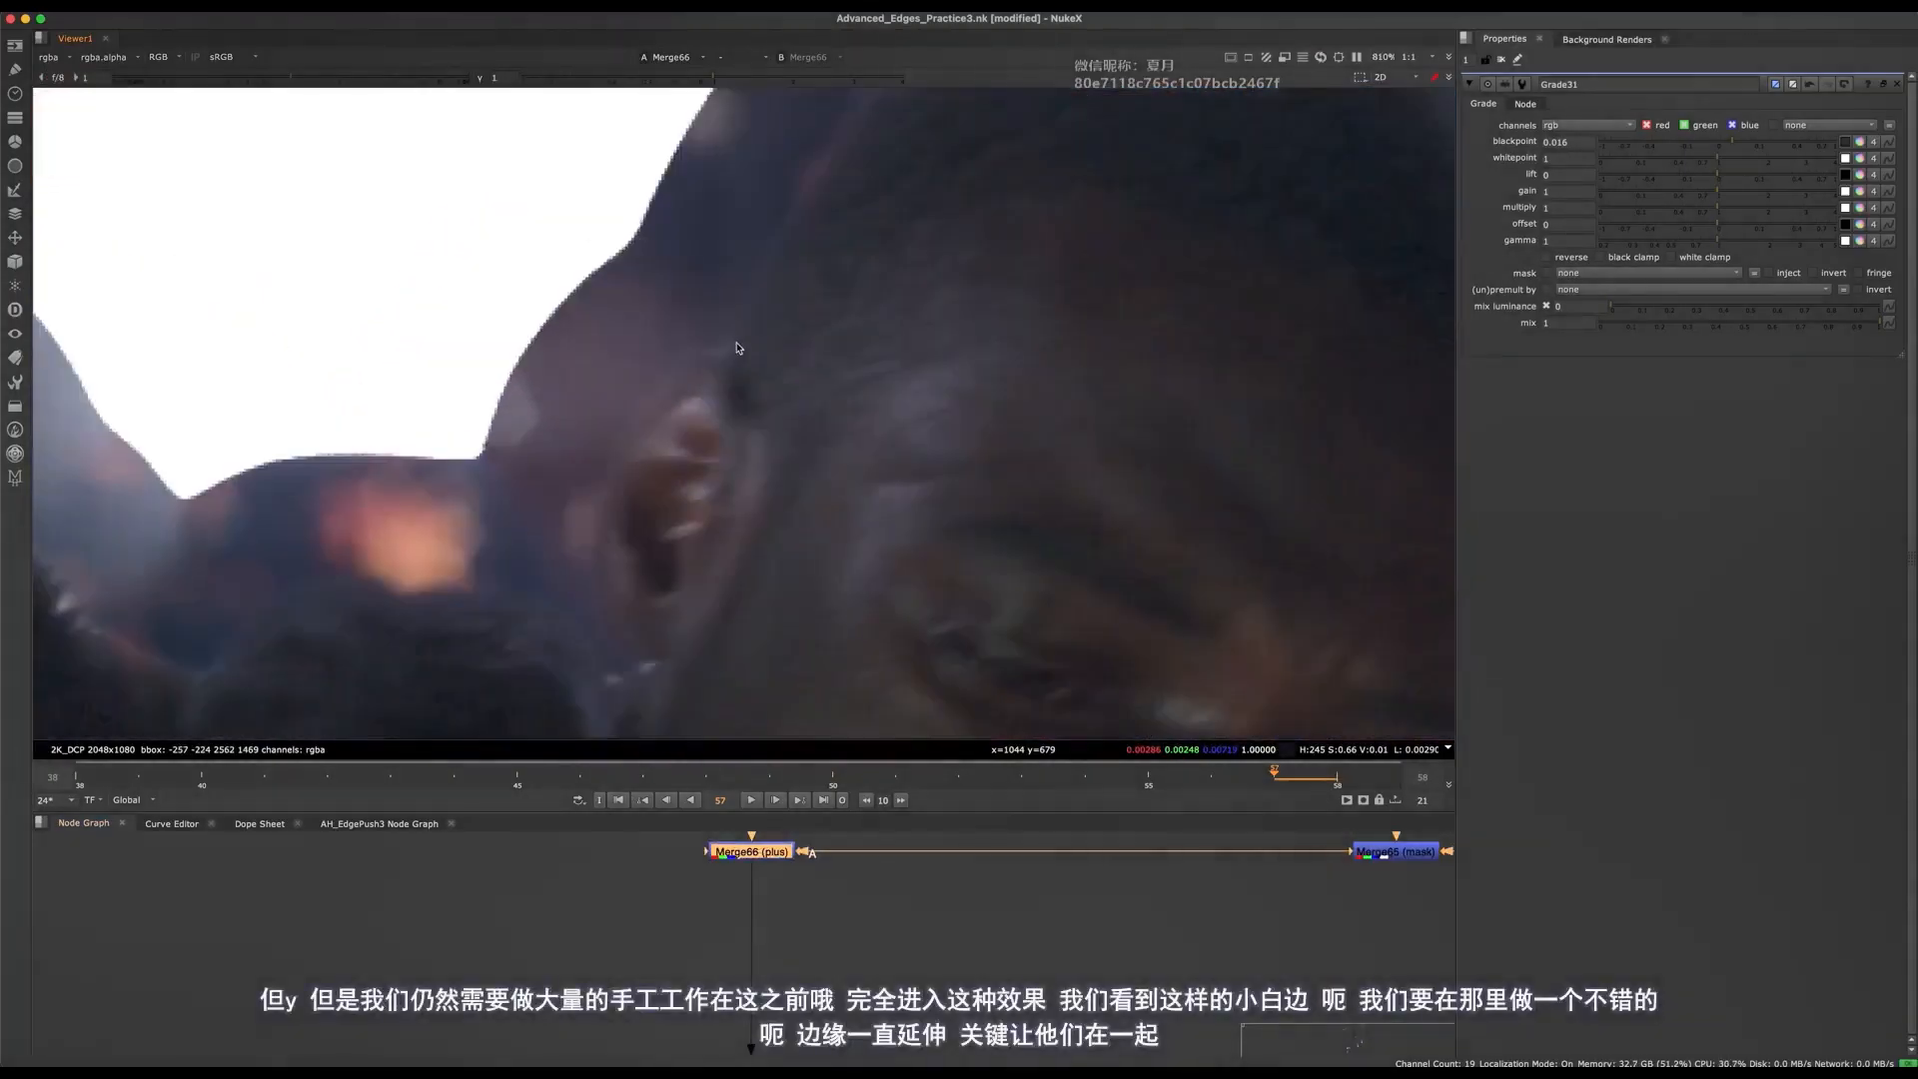
pyautogui.scroll(-3, 689, 679)
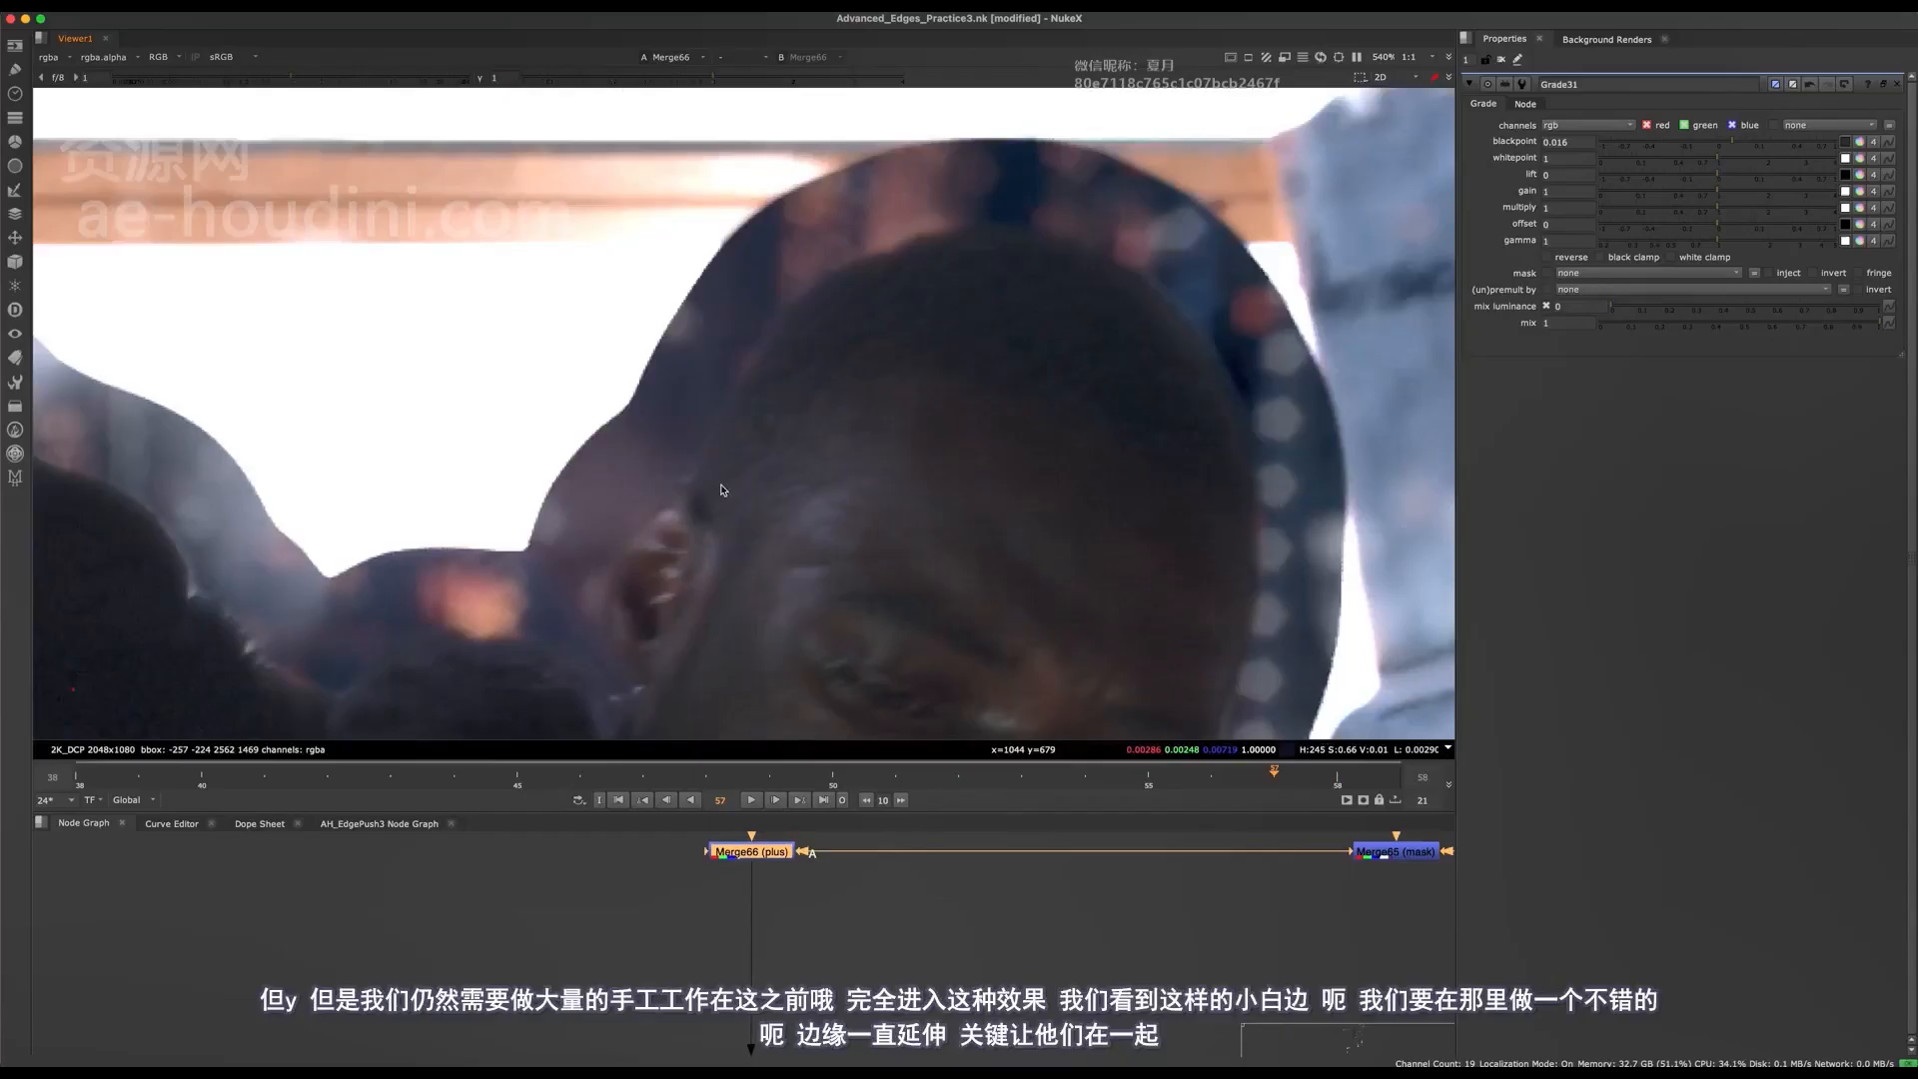
pyautogui.moveTo(770, 993); pyautogui.dragTo(737, 1048, button='middle')
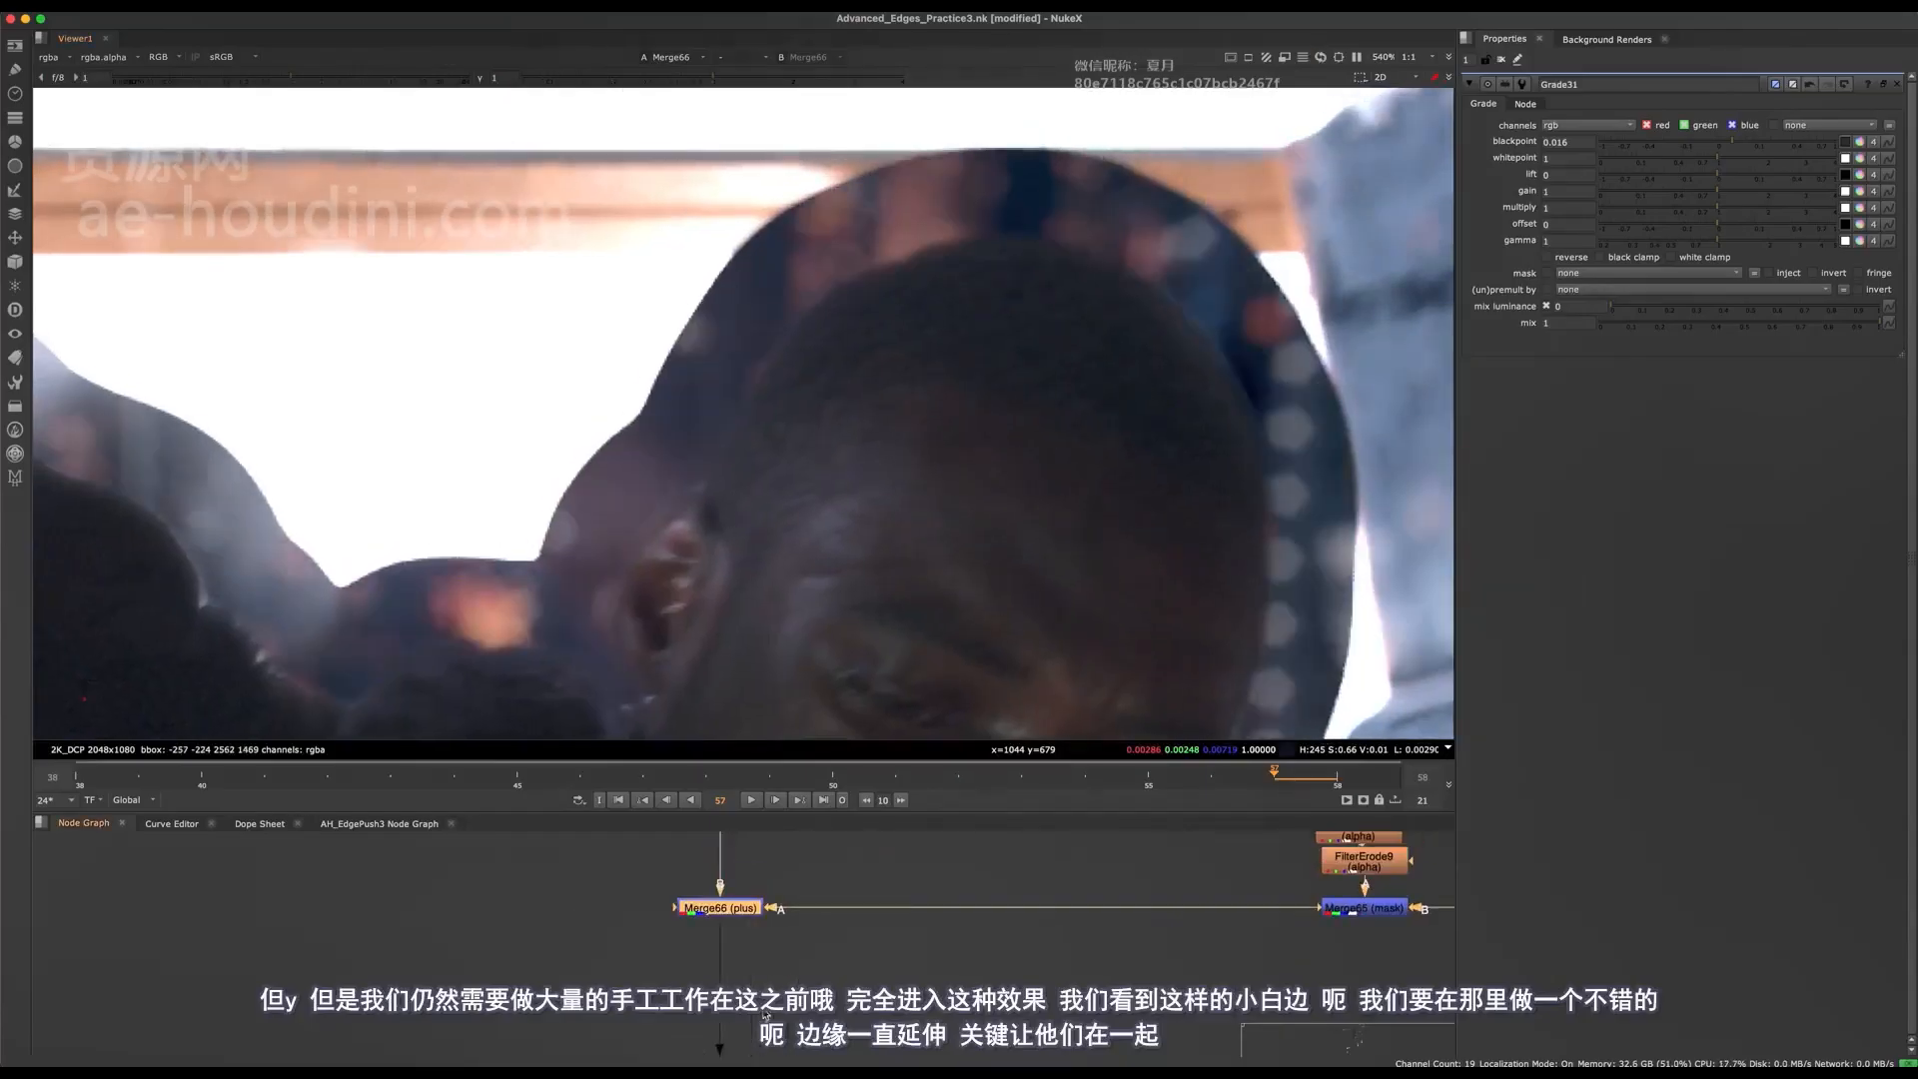
pyautogui.scroll(2, 690, 515)
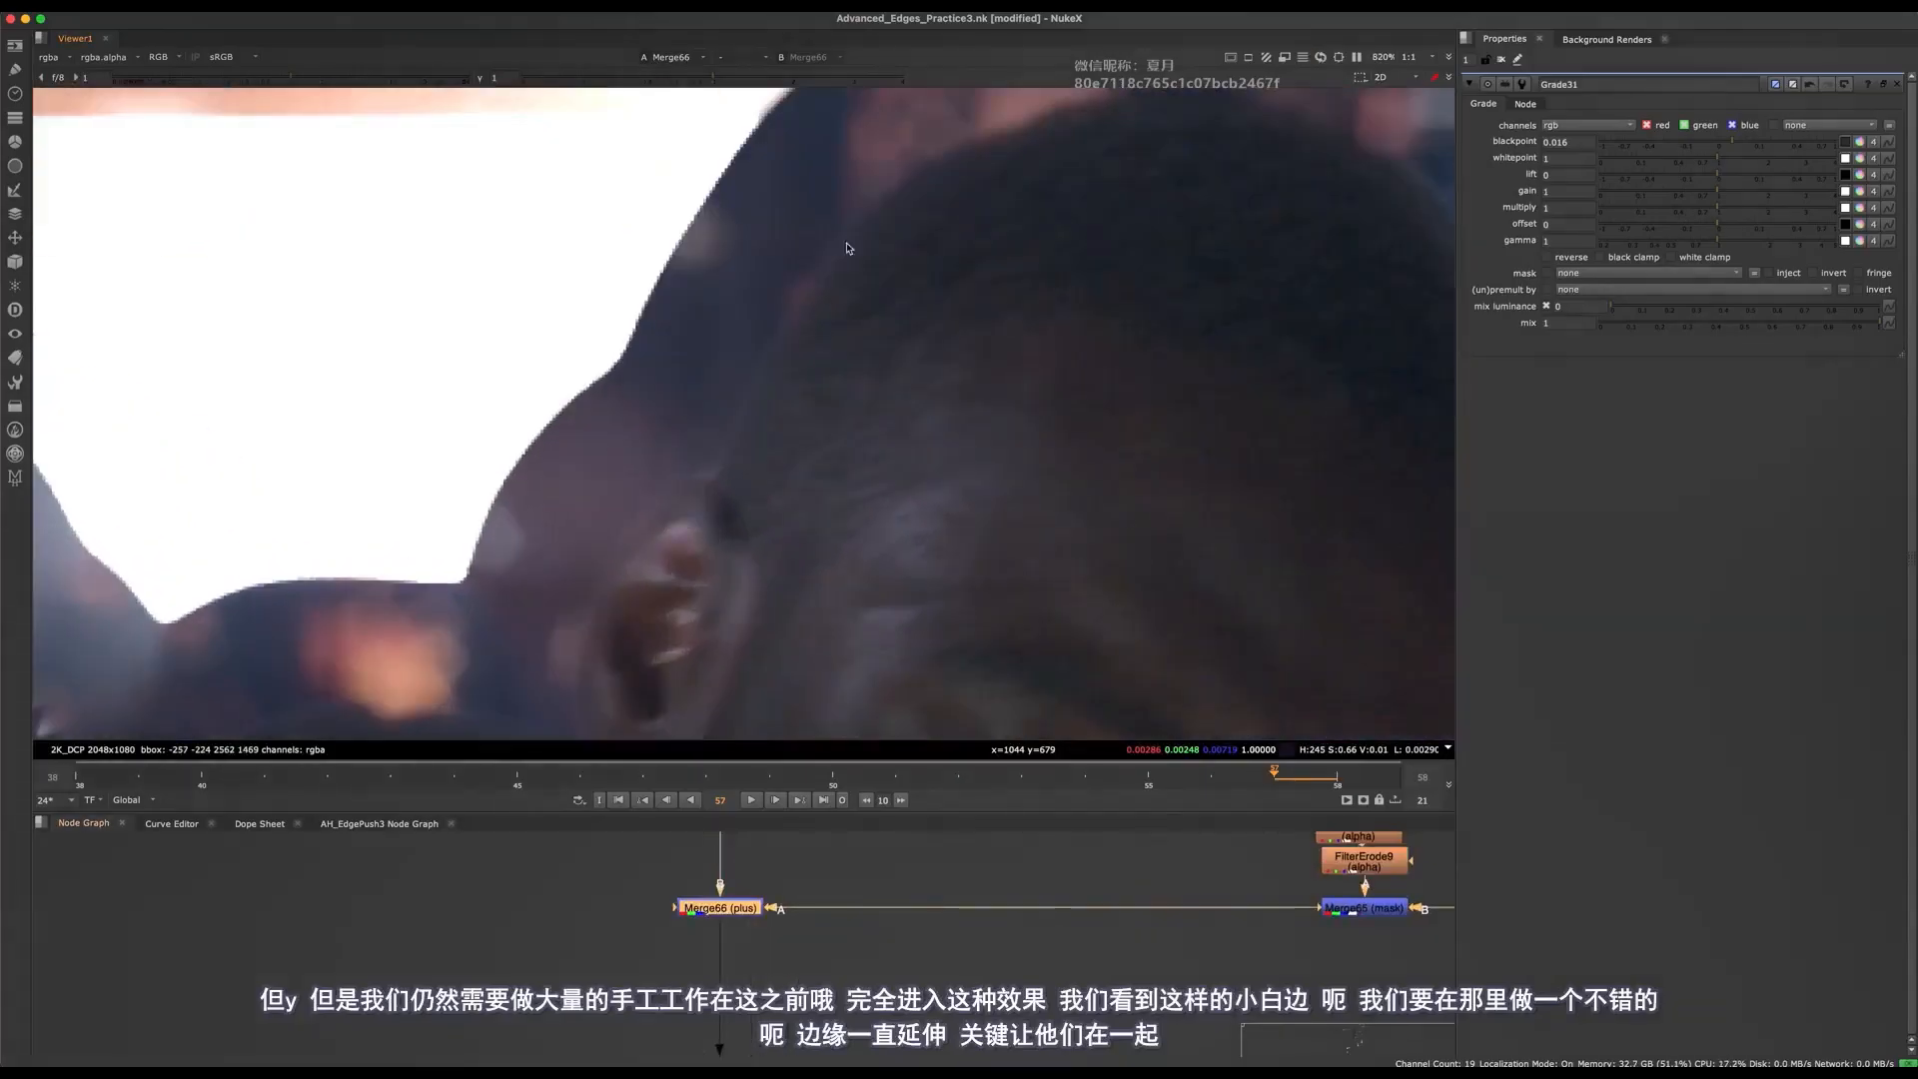
pyautogui.moveTo(972, 244); pyautogui.dragTo(819, 389, button='middle')
pyautogui.scroll(-3, 819, 389)
pyautogui.moveTo(782, 891); pyautogui.dragTo(788, 856, button='middle')
pyautogui.scroll(-5, 848, 957)
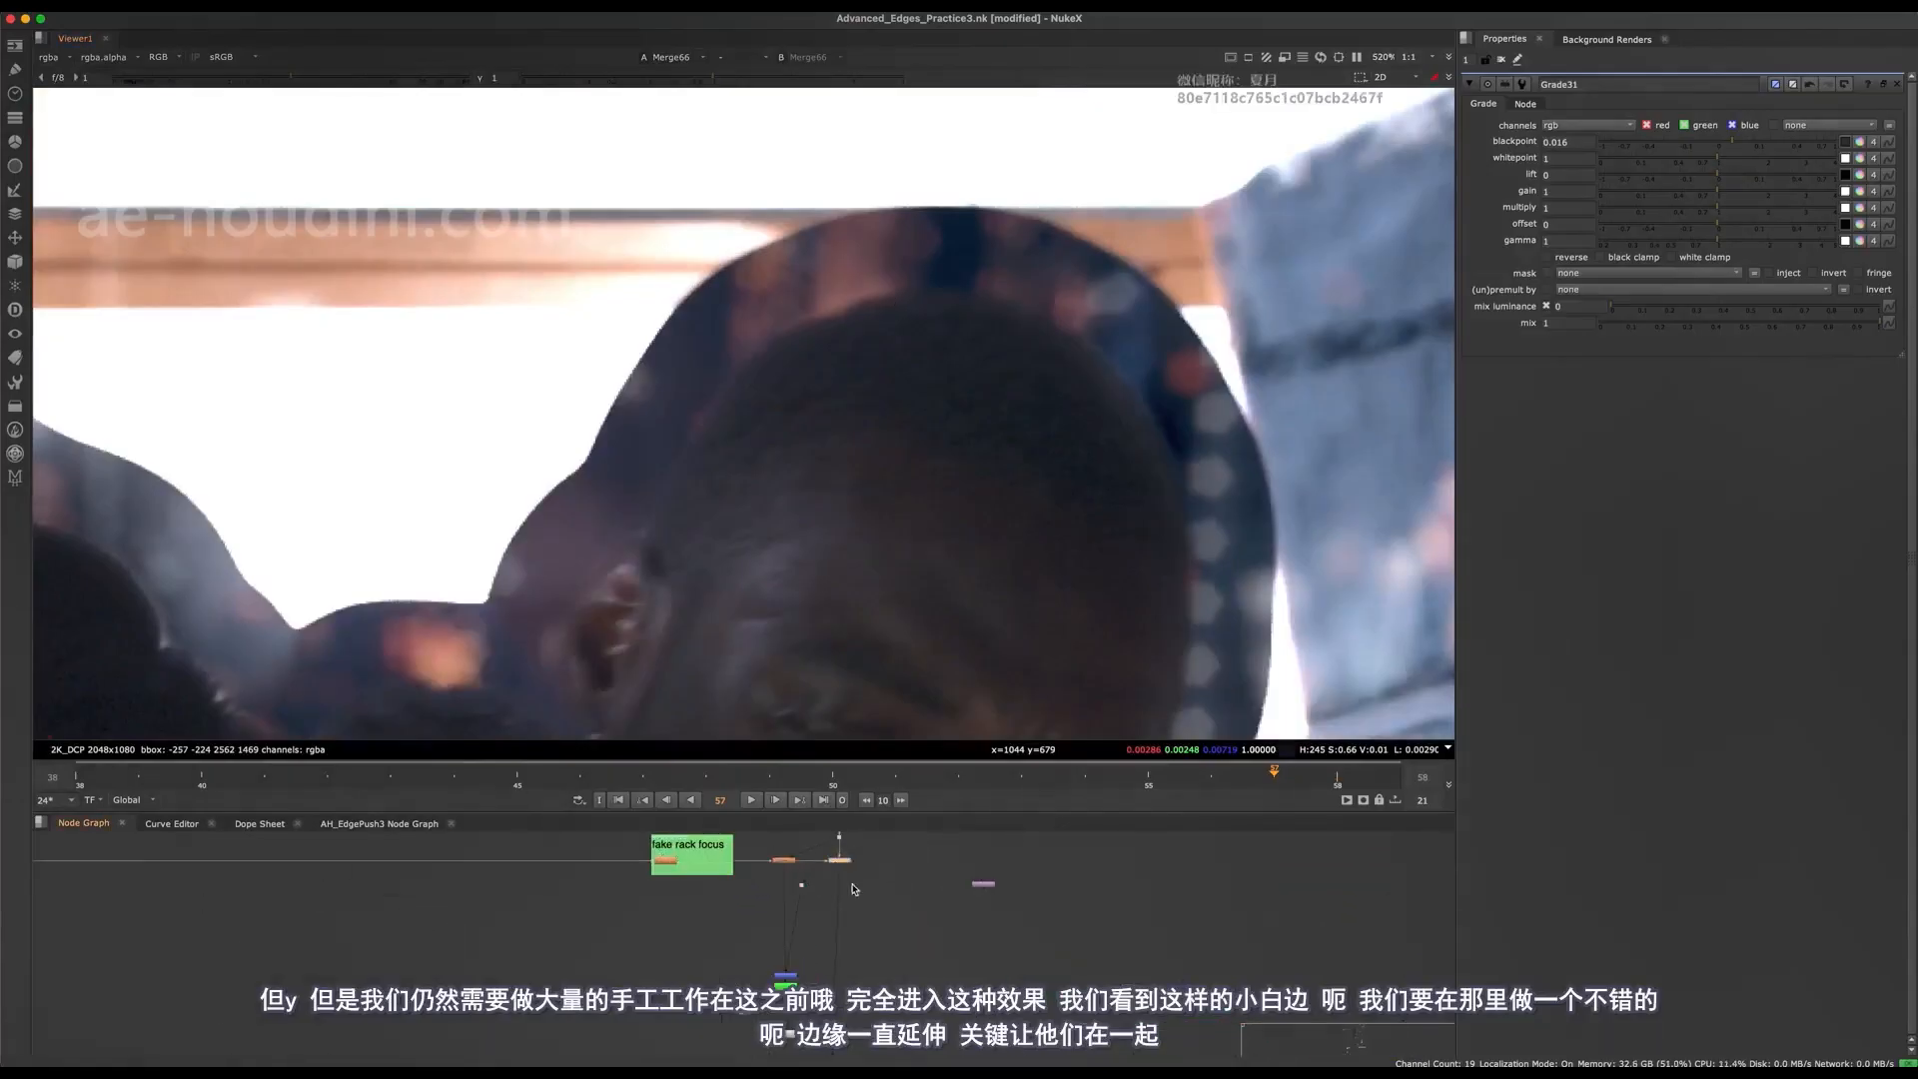
# - Return the viewer to the Merge35 composite and toggle Merge66 (plus) to compare the ear, hood and head edges
pyautogui.press('1')
pyautogui.click(863, 893)
pyautogui.scroll(-5, 776, 364)
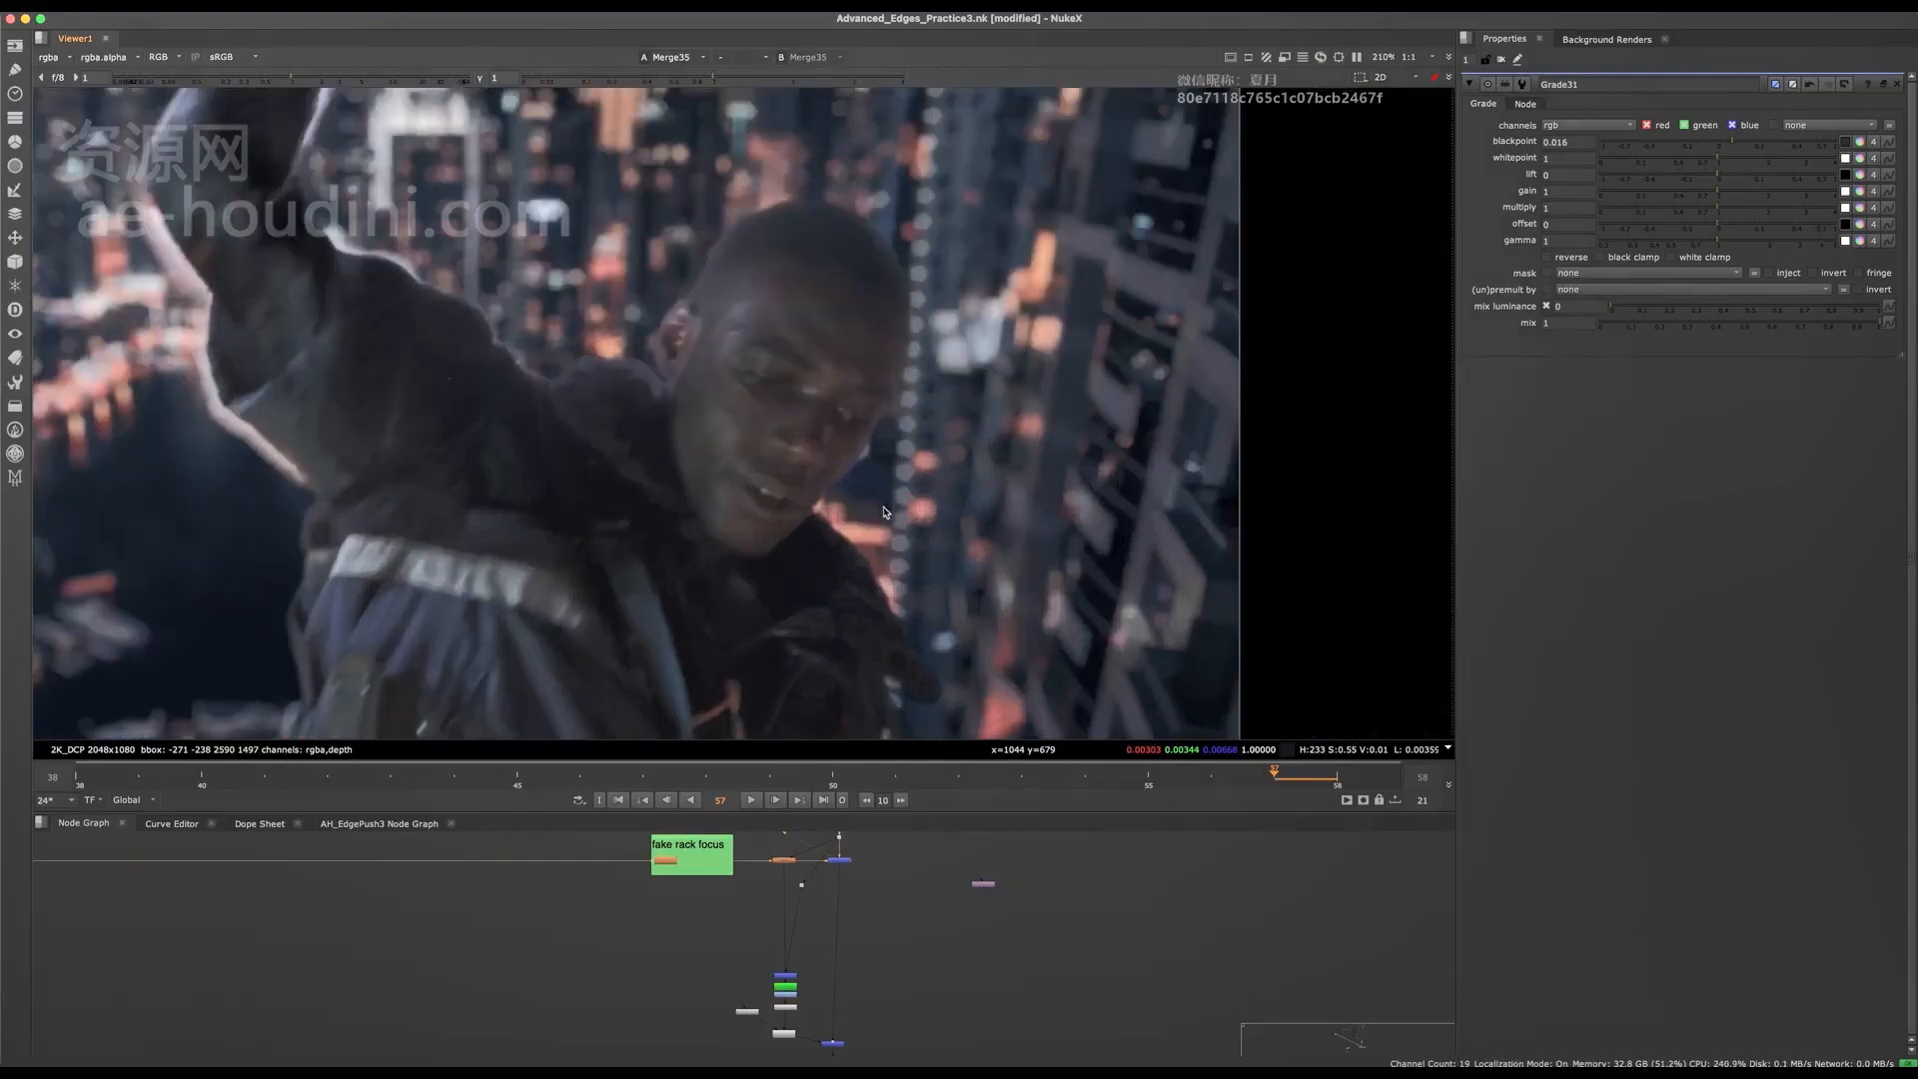
pyautogui.moveTo(604, 882); pyautogui.dragTo(766, 1028, button='middle')
pyautogui.moveTo(420, 849); pyautogui.dragTo(637, 966, button='middle')
pyautogui.click(612, 984)
pyautogui.press('d')
pyautogui.scroll(6, 659, 324)
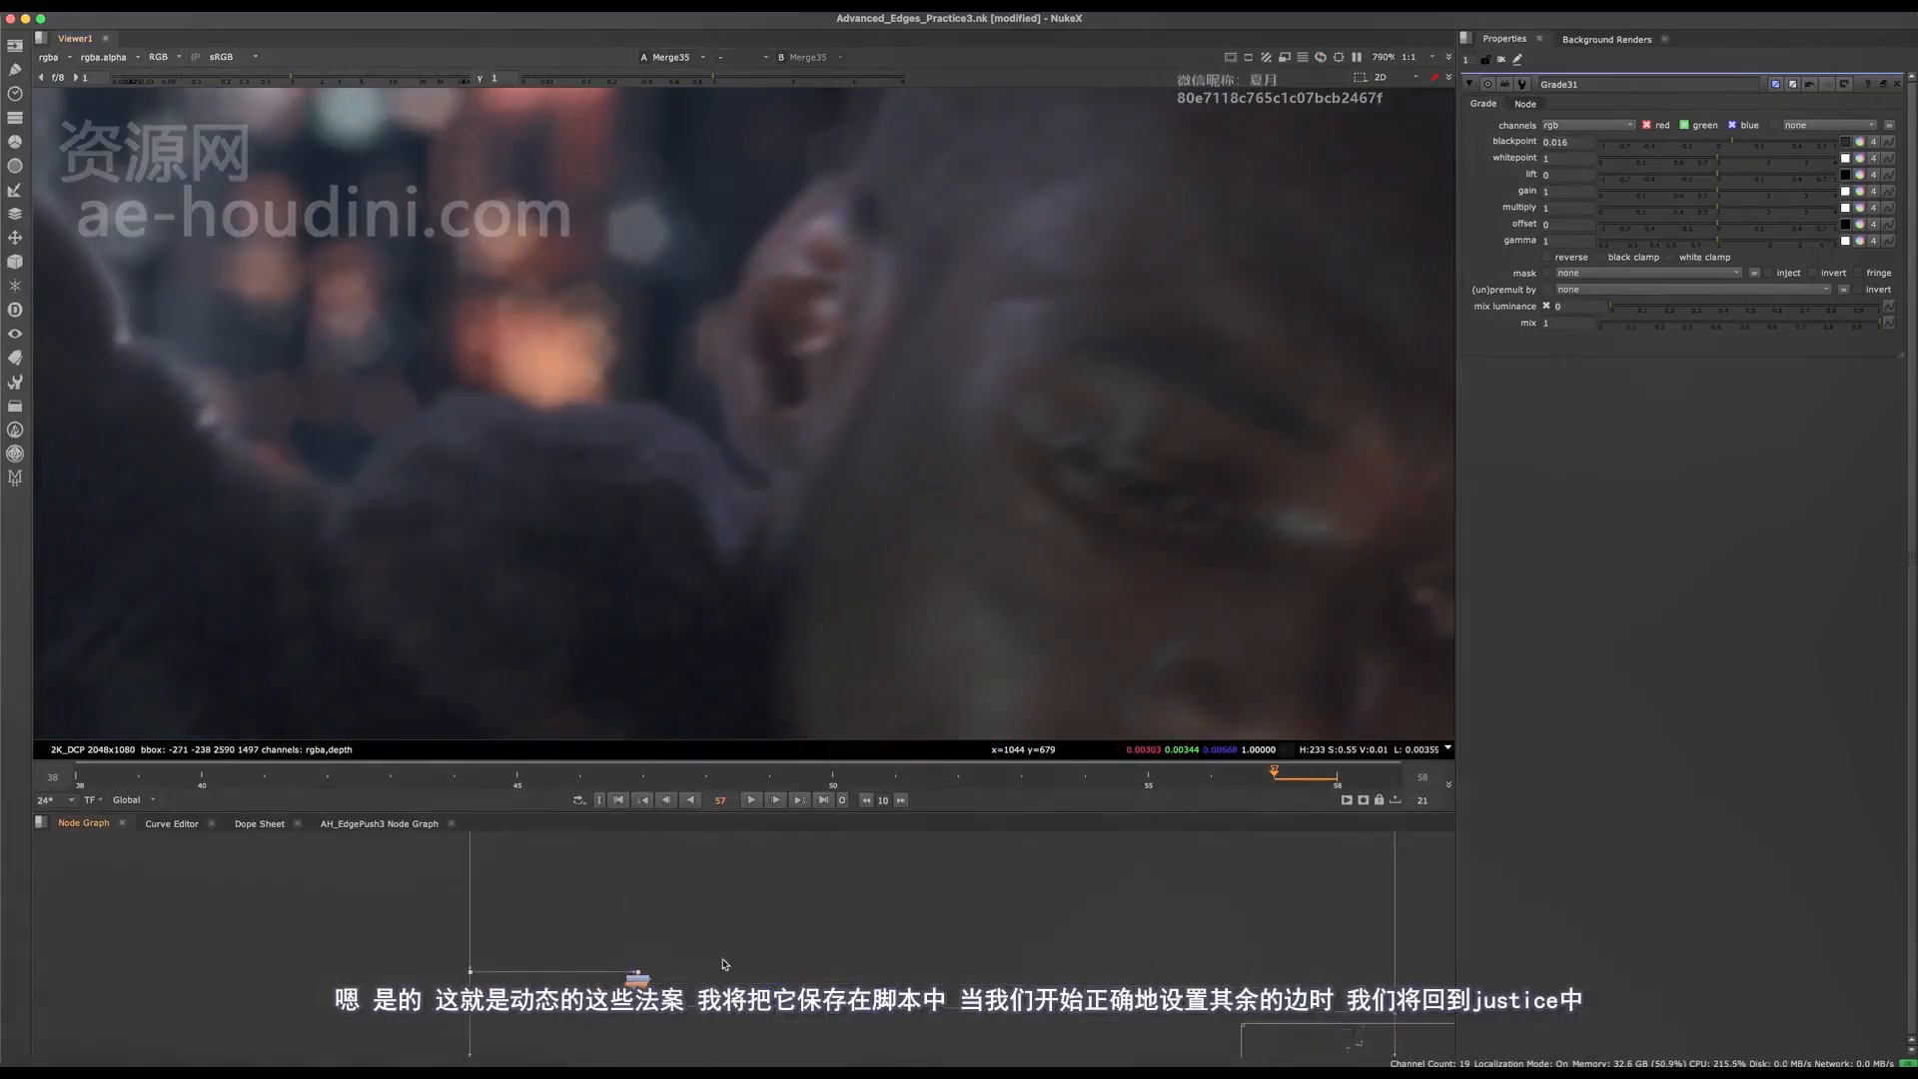
pyautogui.scroll(-5, 805, 305)
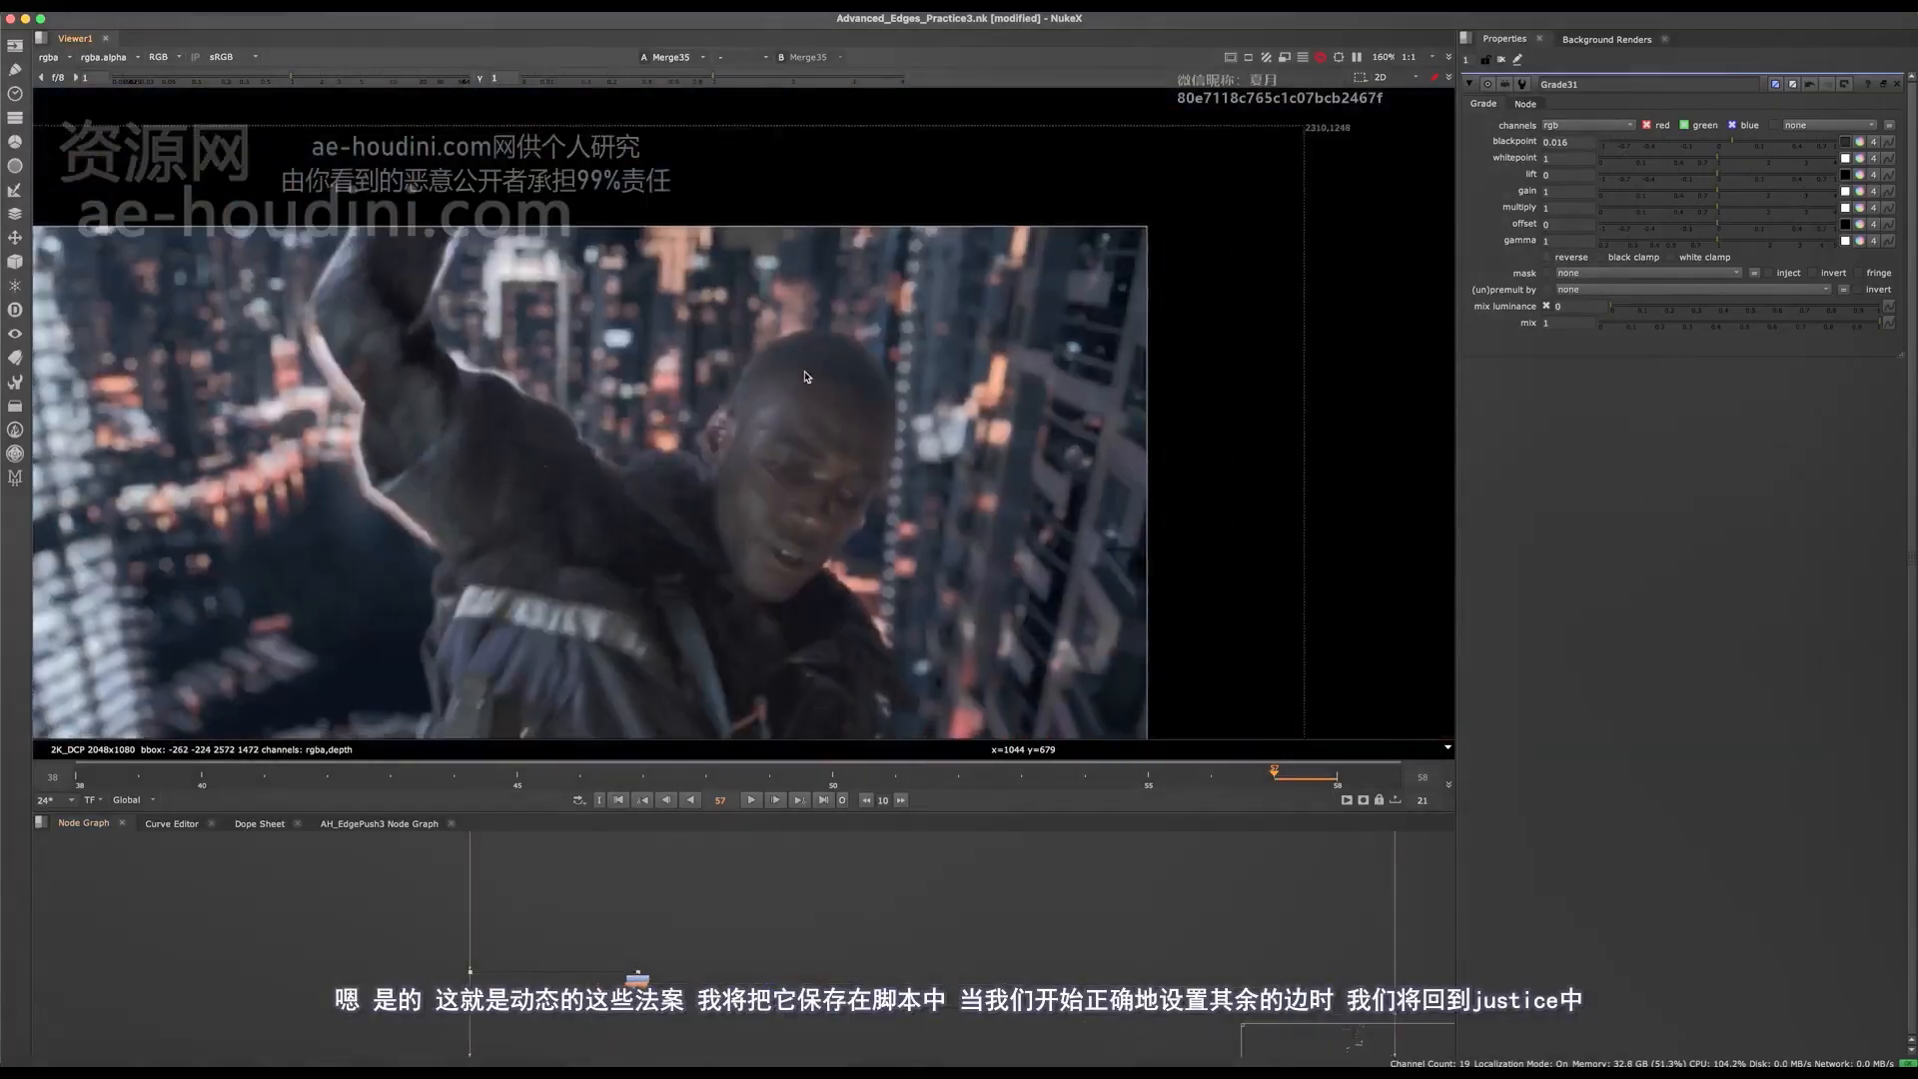
pyautogui.scroll(3, 551, 317)
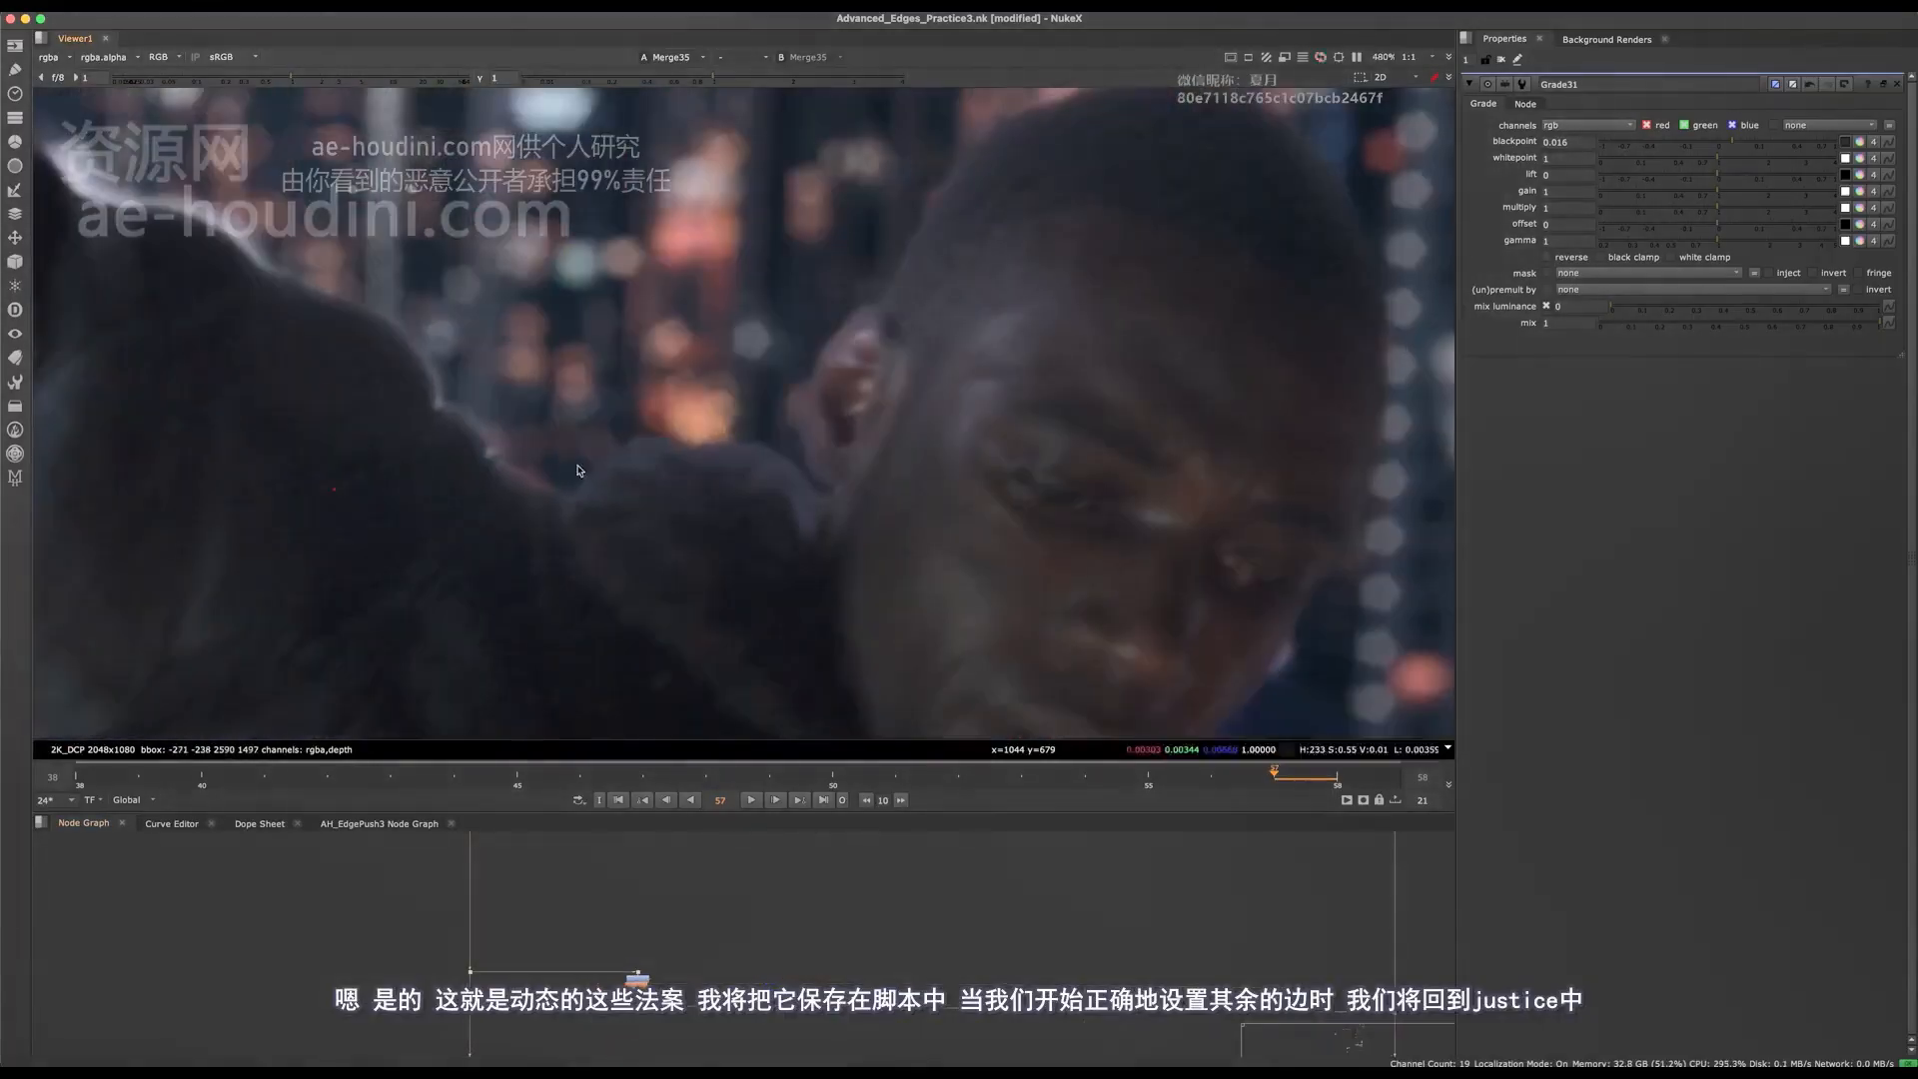
# - Examine the composite's lower edges along the jacket and backpack, including the foreground's green-tinted edge
pyautogui.moveTo(402, 377); pyautogui.dragTo(1129, 250, button='middle')
pyautogui.moveTo(856, 561); pyautogui.dragTo(877, 266, button='middle')
pyautogui.moveTo(815, 700); pyautogui.dragTo(806, 474, button='middle')
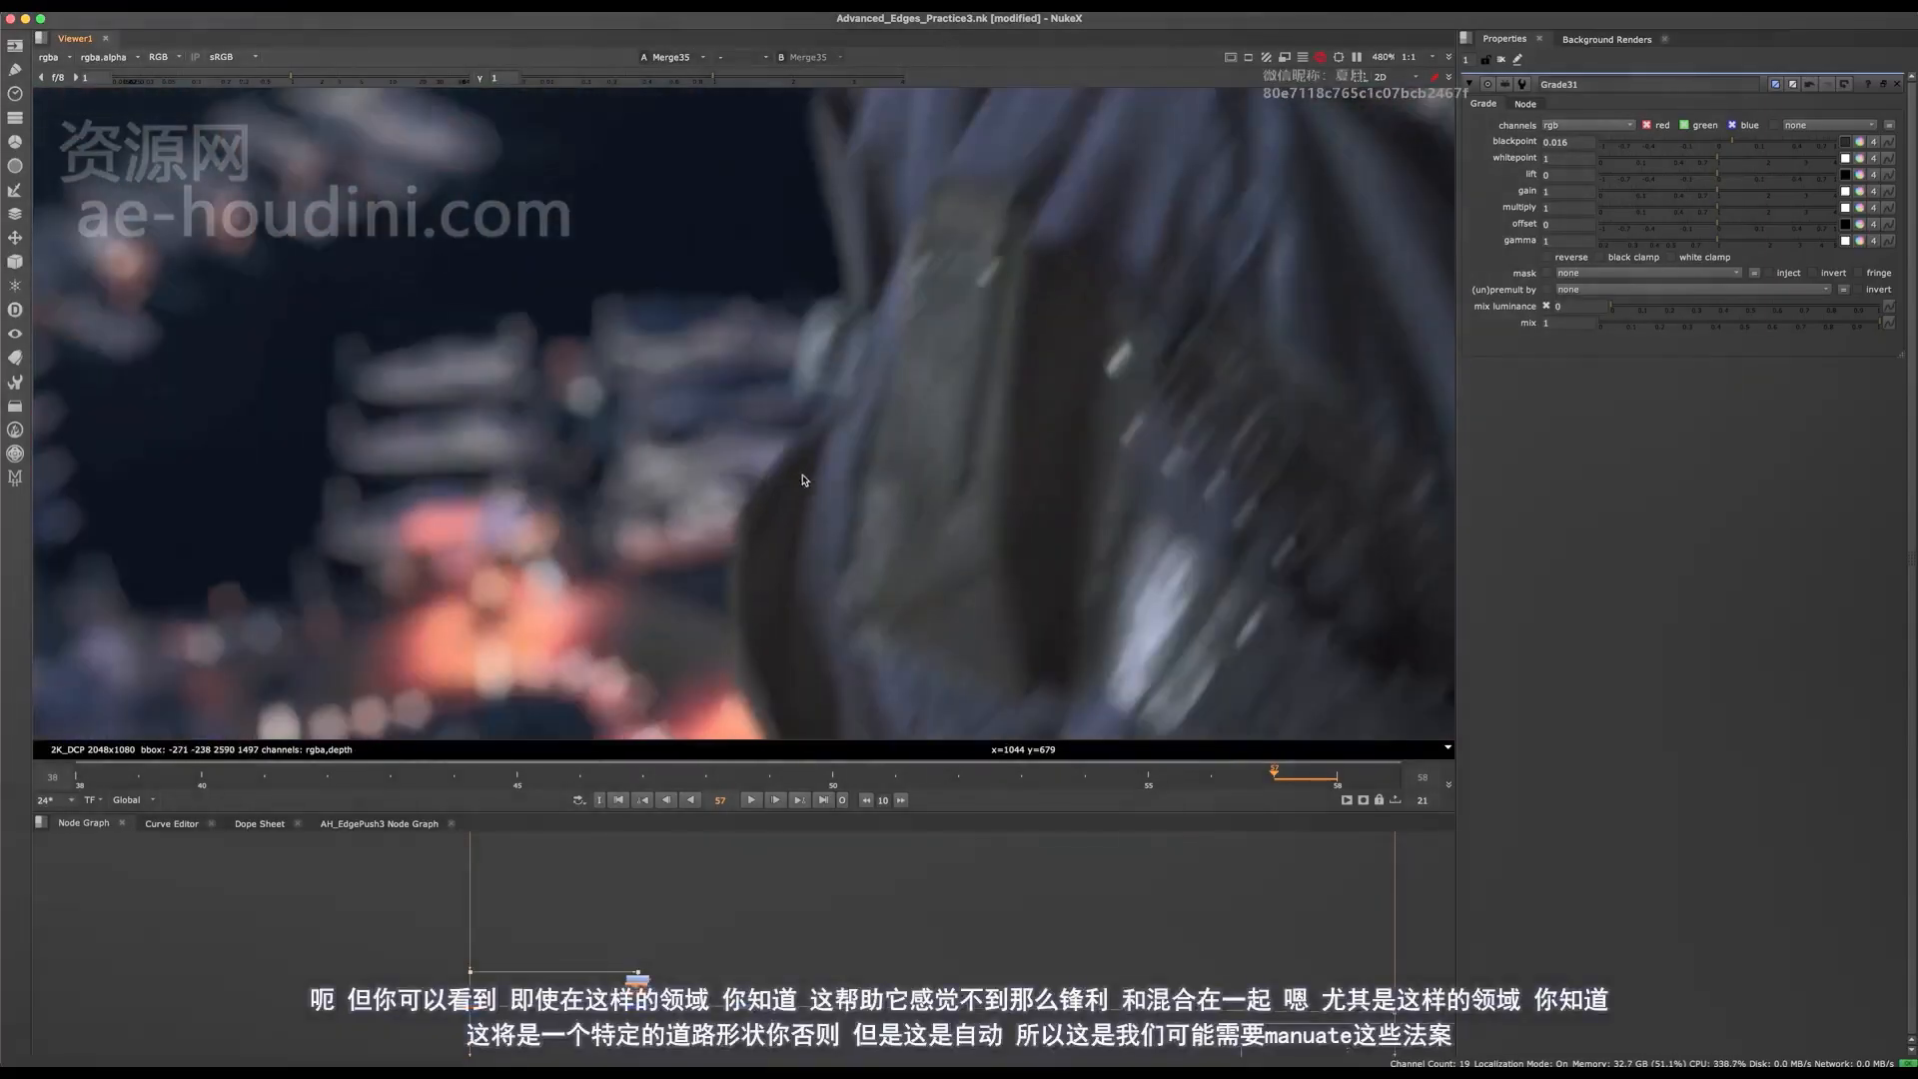
pyautogui.scroll(4, 789, 464)
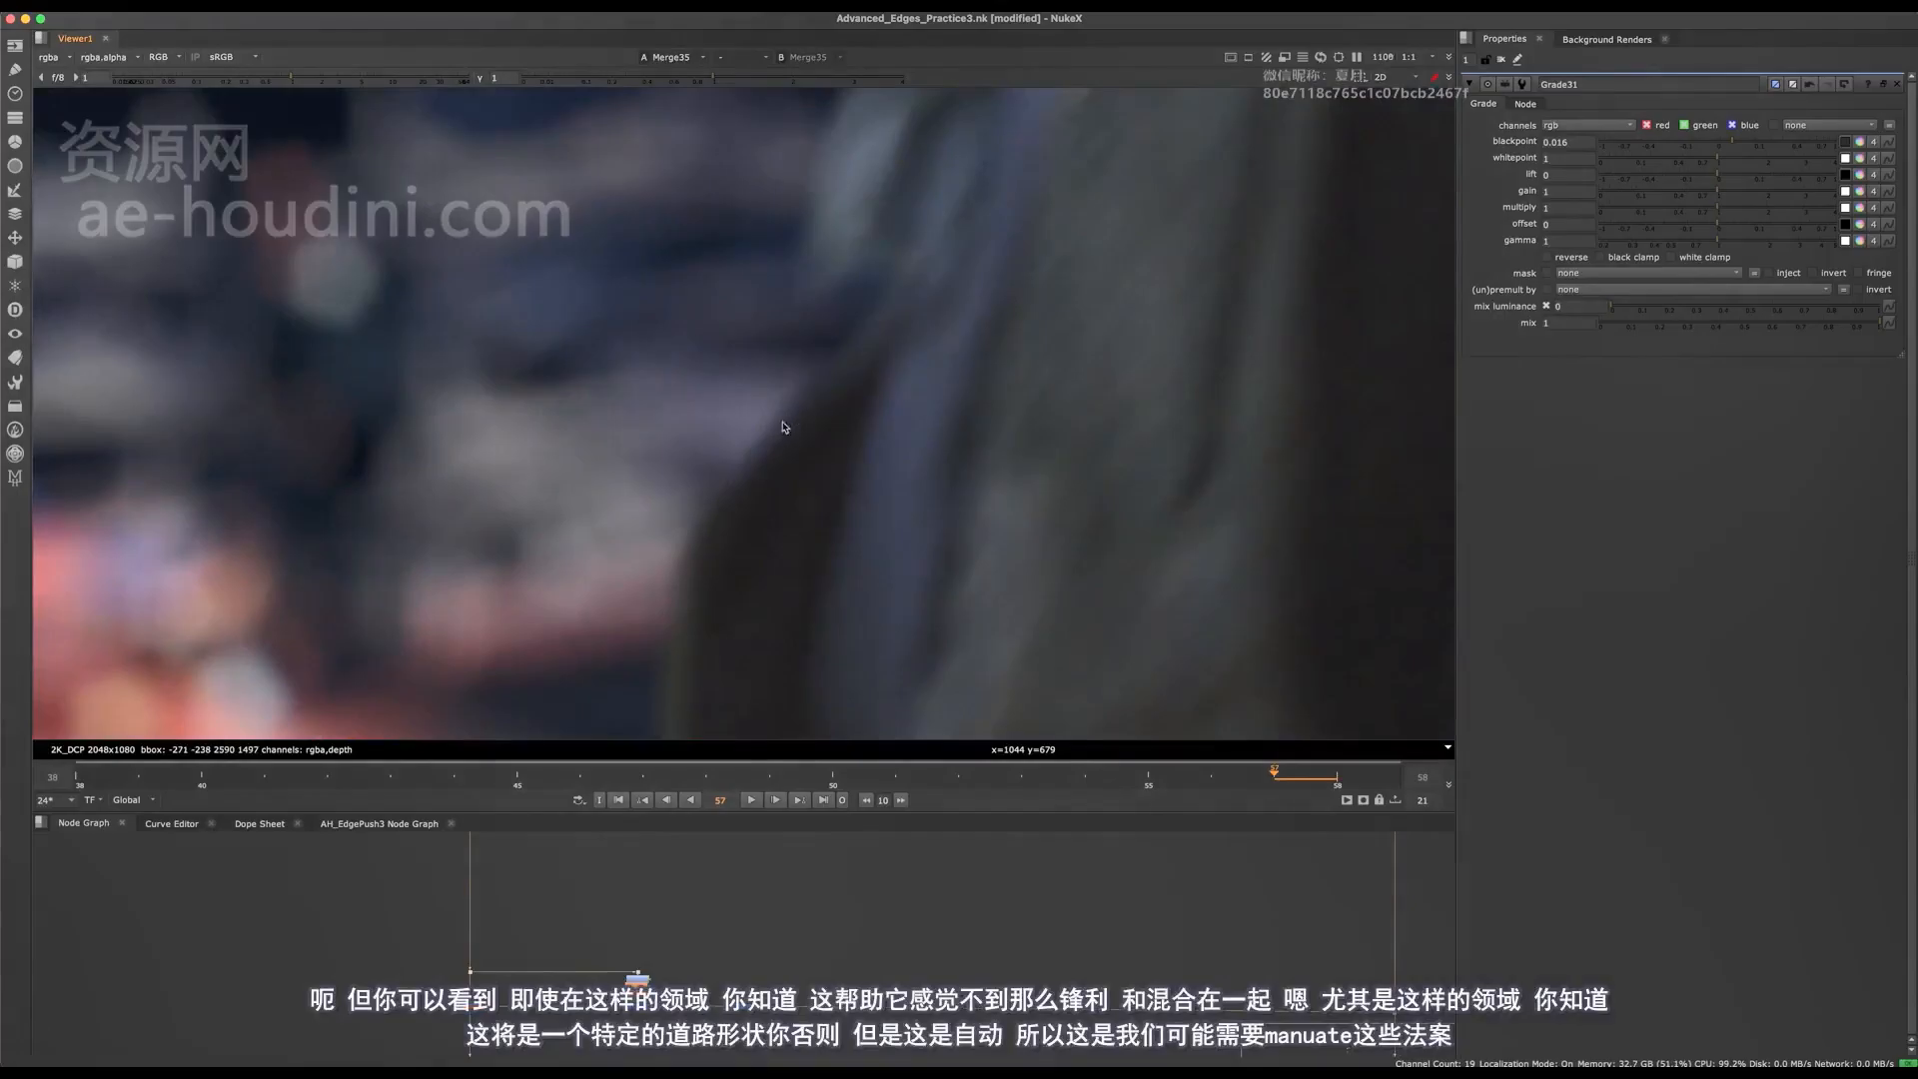
pyautogui.scroll(-4, 796, 411)
pyautogui.scroll(4, 787, 419)
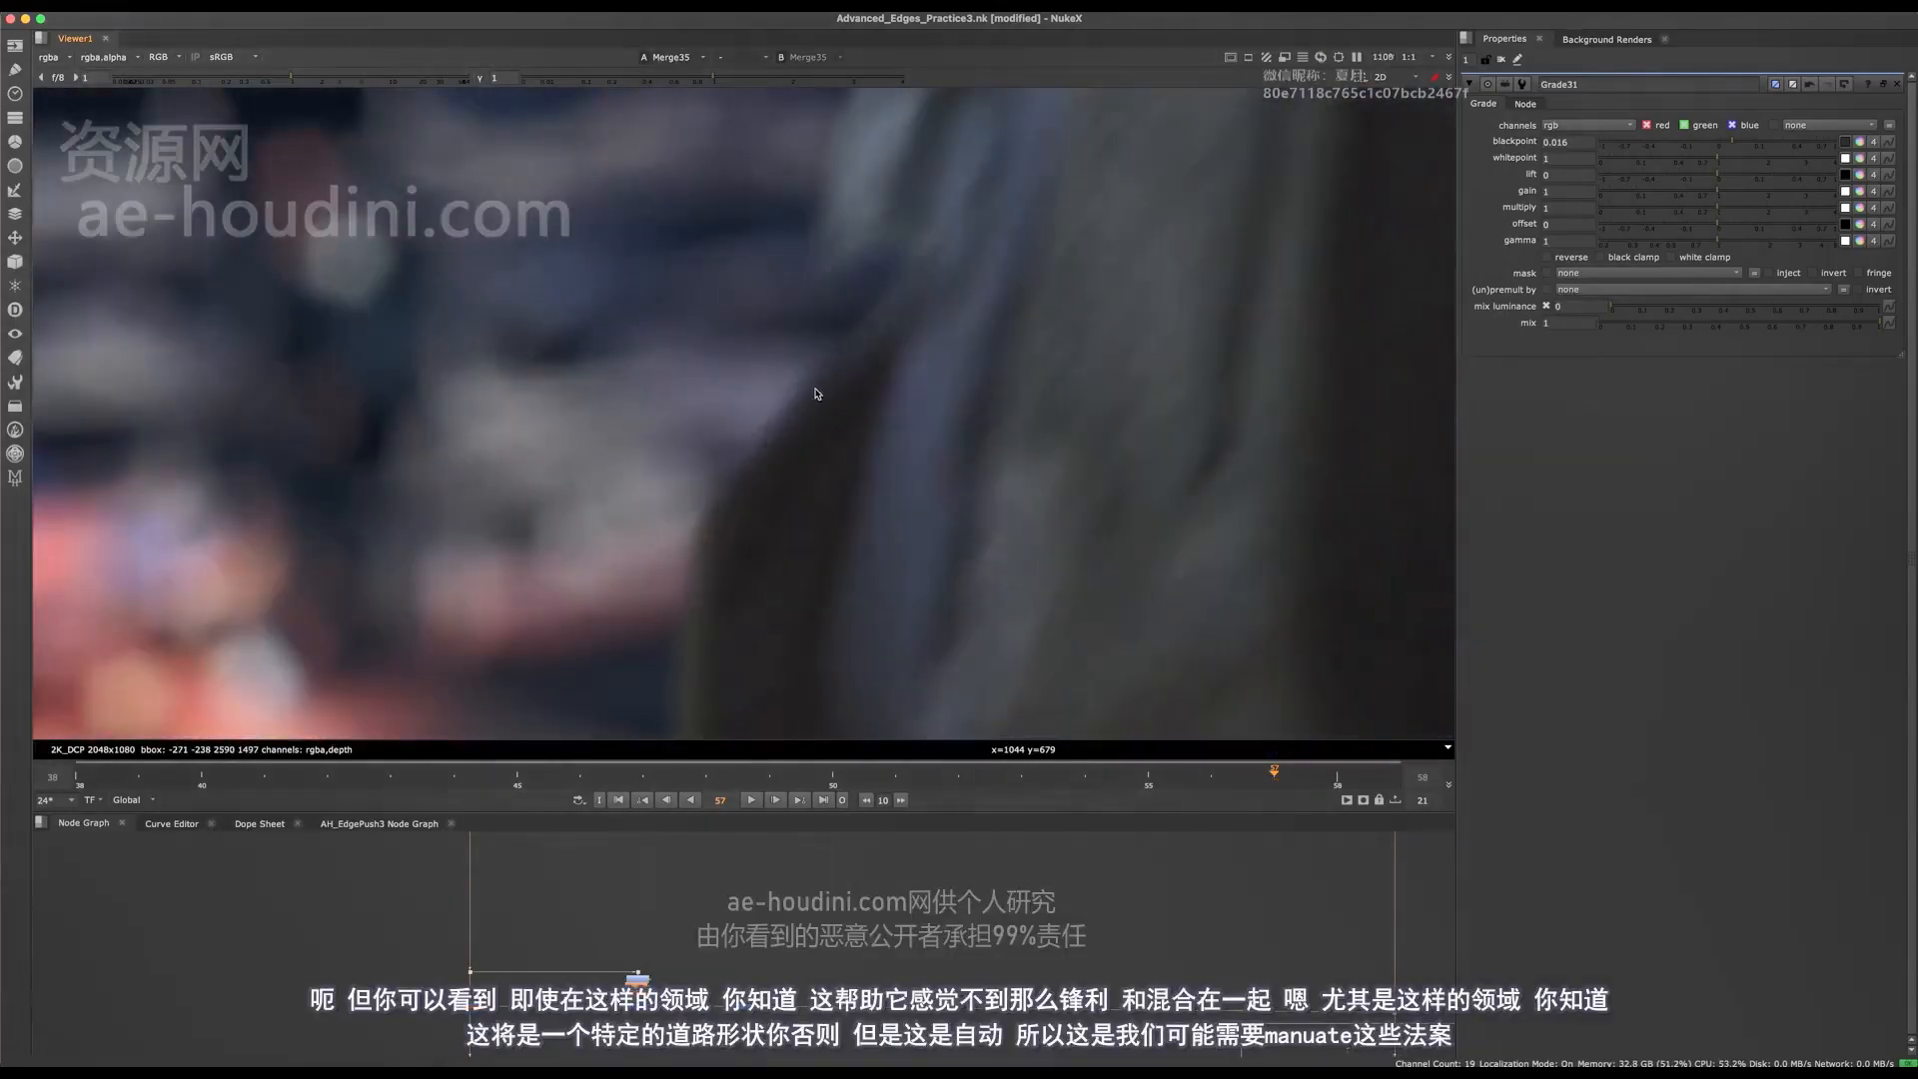
pyautogui.scroll(-3, 778, 442)
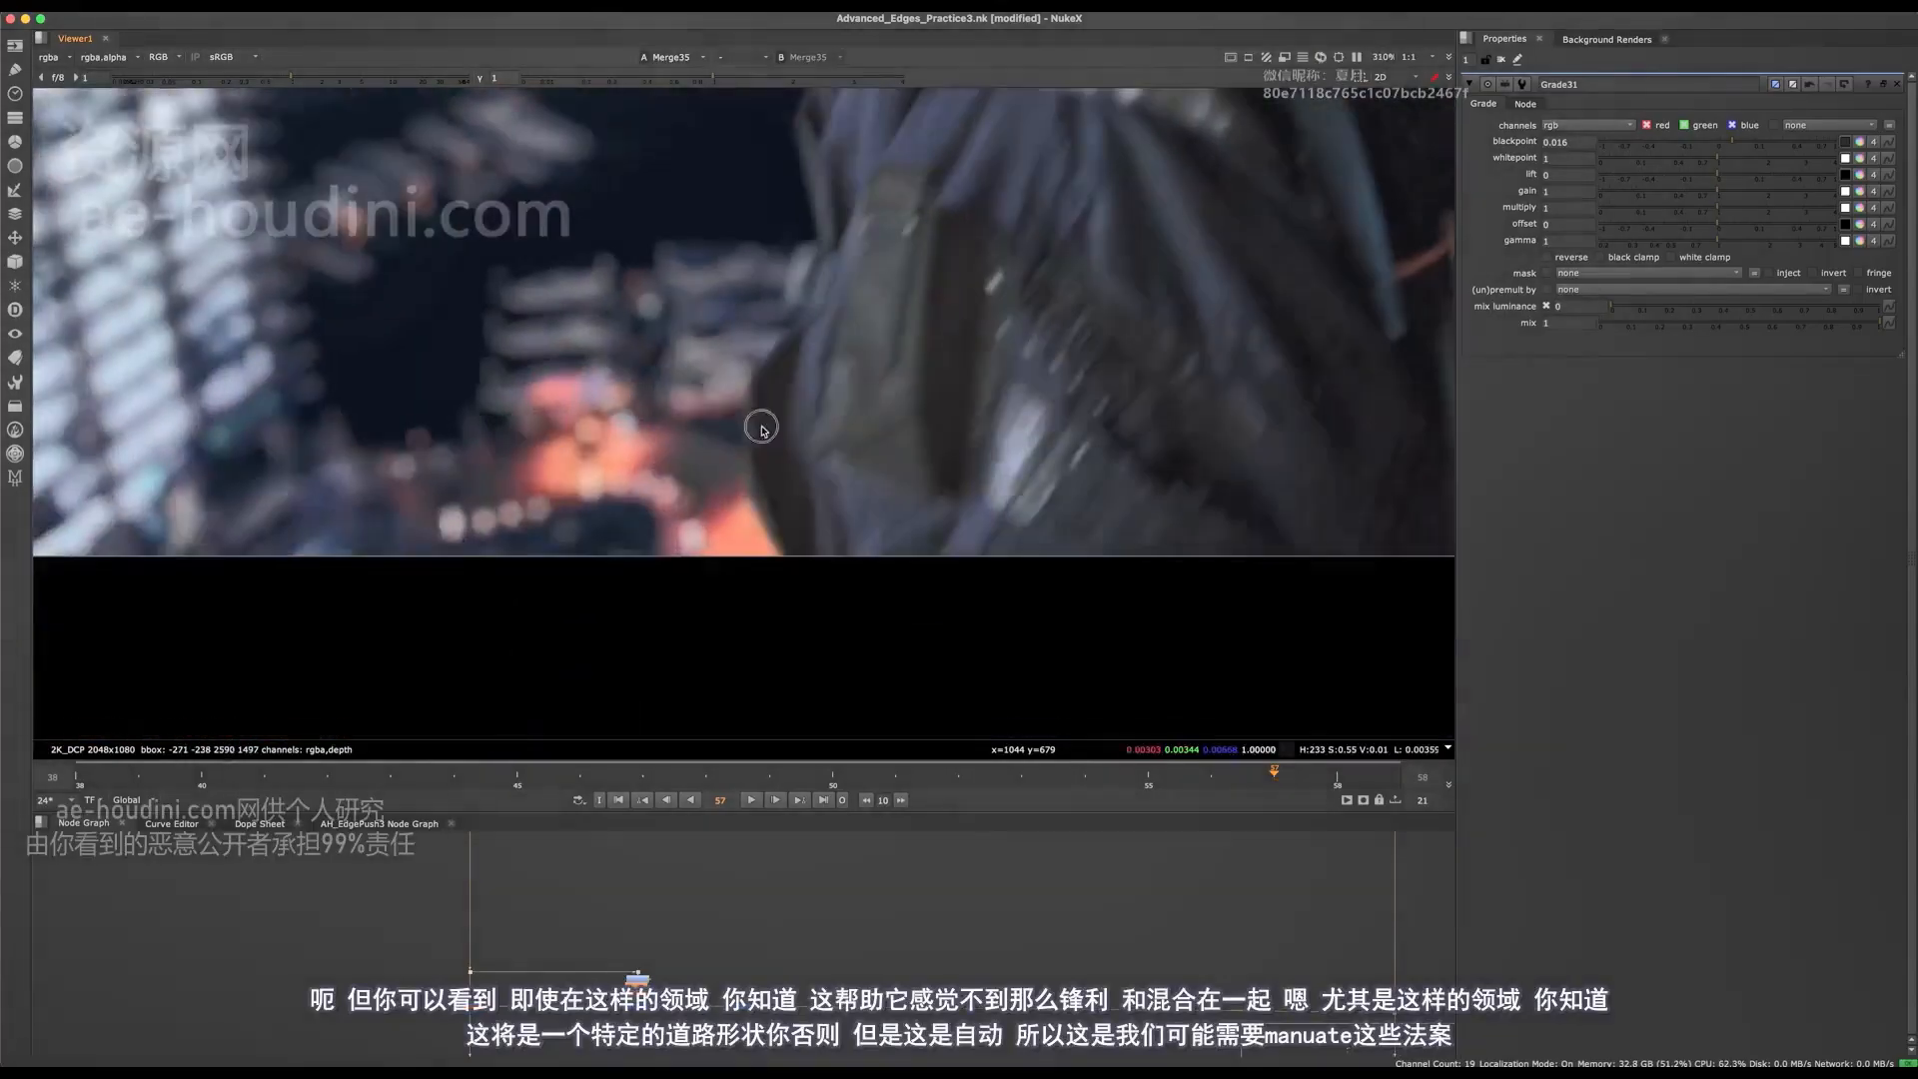
pyautogui.scroll(4, 770, 536)
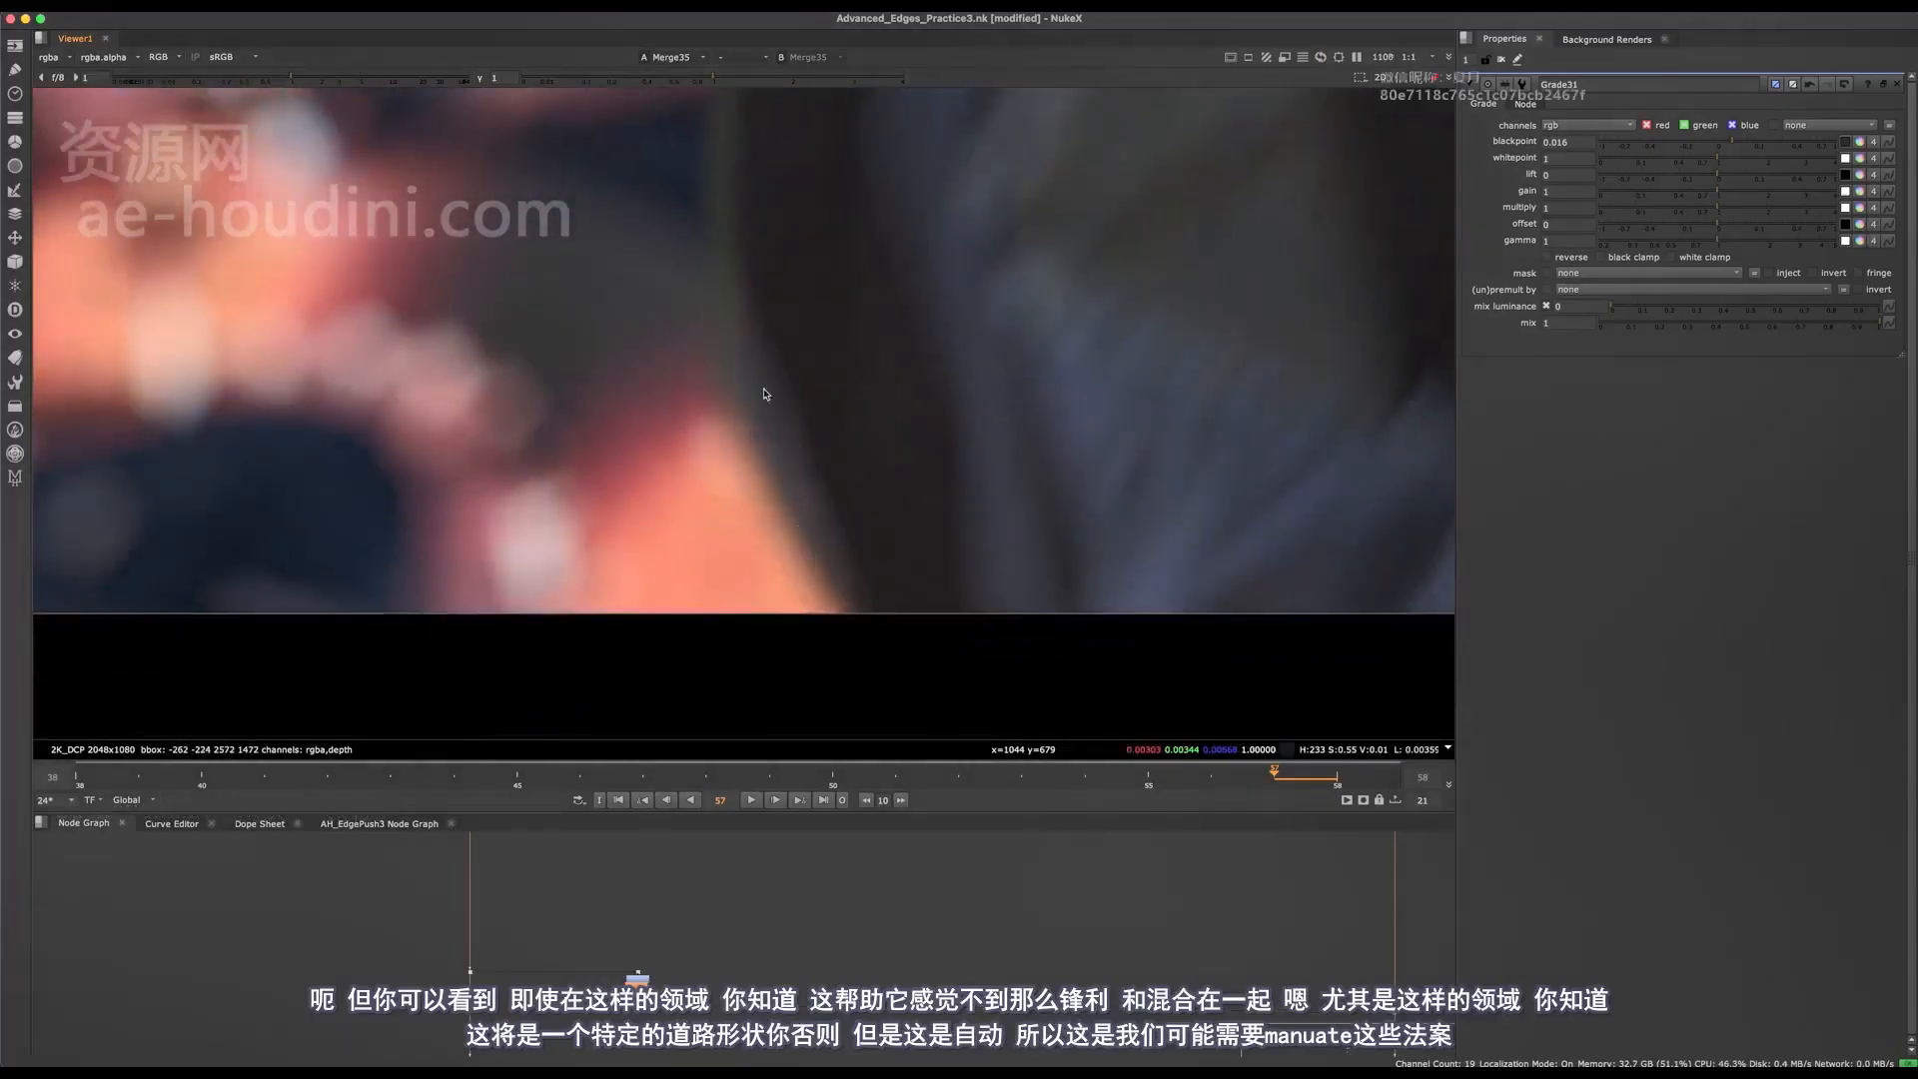
pyautogui.scroll(-2, 800, 479)
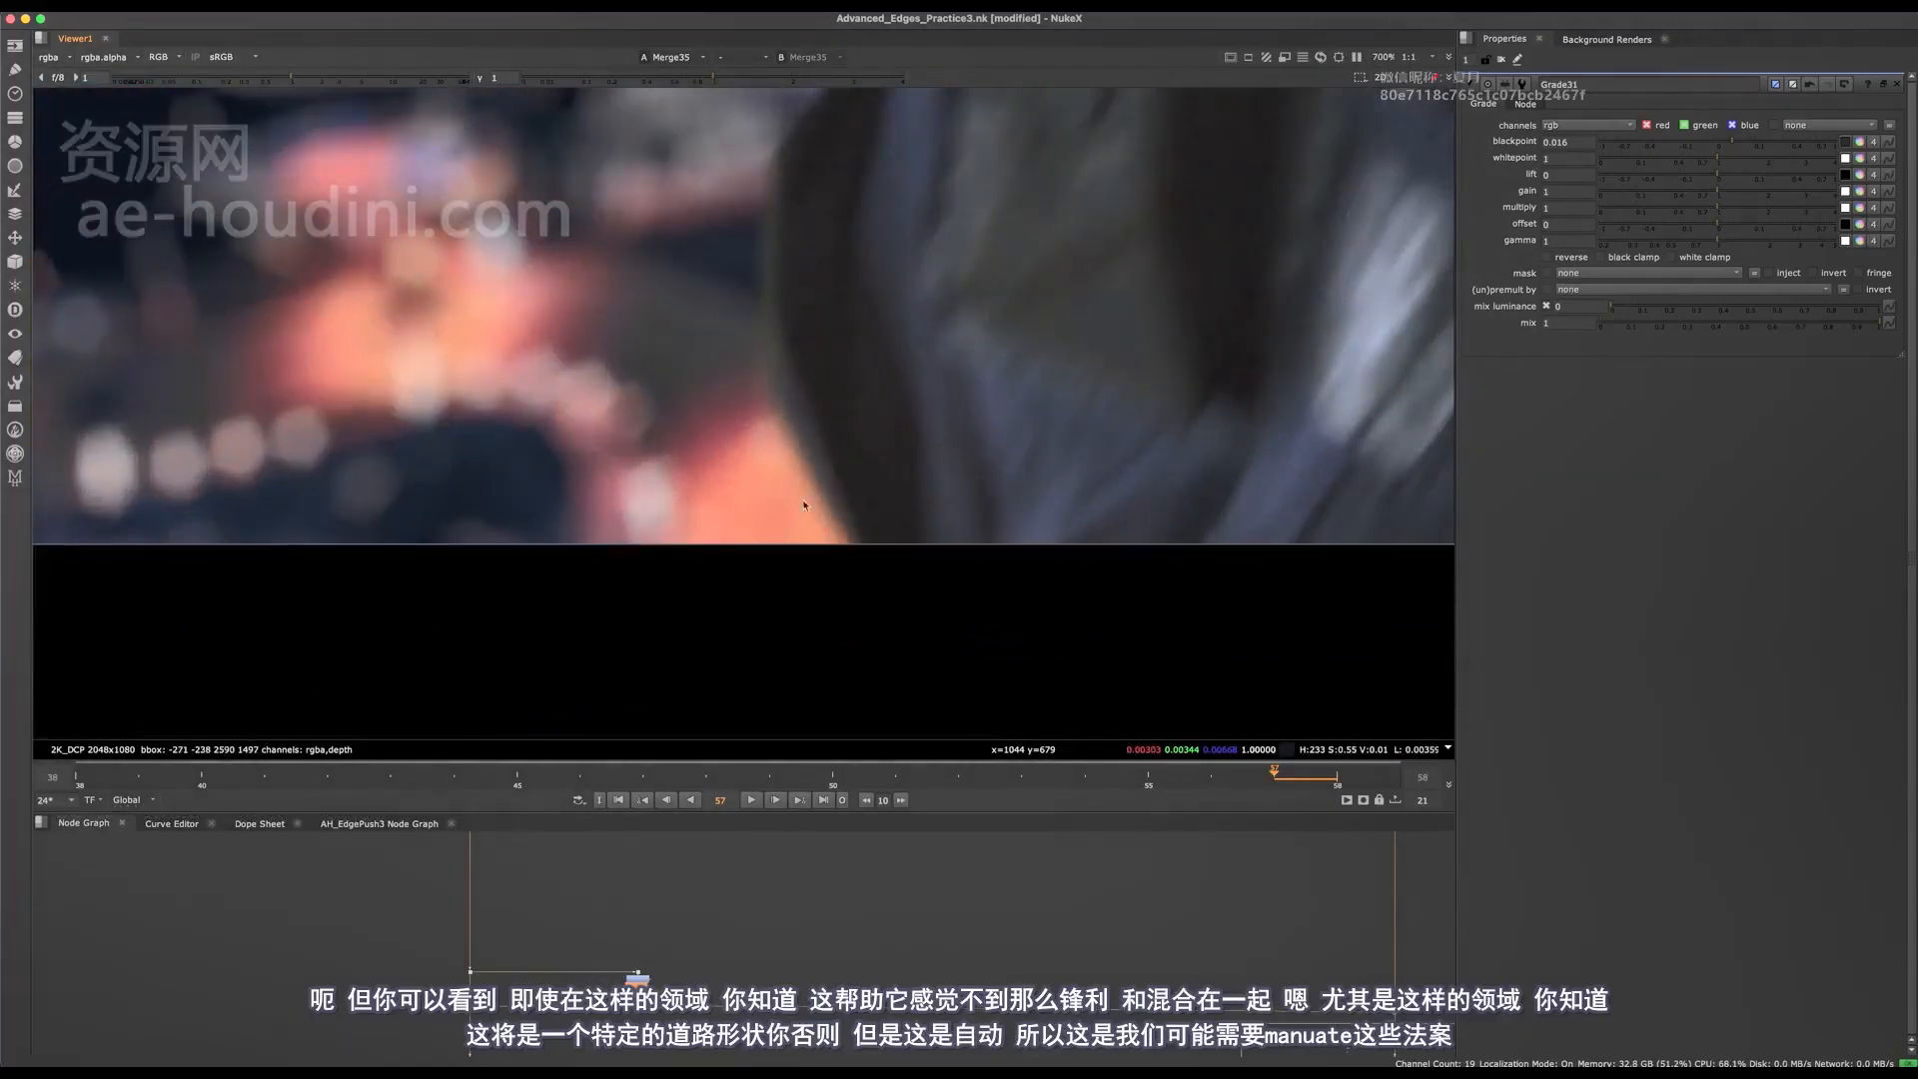
pyautogui.scroll(-6, 785, 484)
pyautogui.moveTo(899, 424); pyautogui.dragTo(399, 484, button='middle')
pyautogui.moveTo(985, 484); pyautogui.dragTo(599, 459, button='middle')
pyautogui.scroll(10, 619, 480)
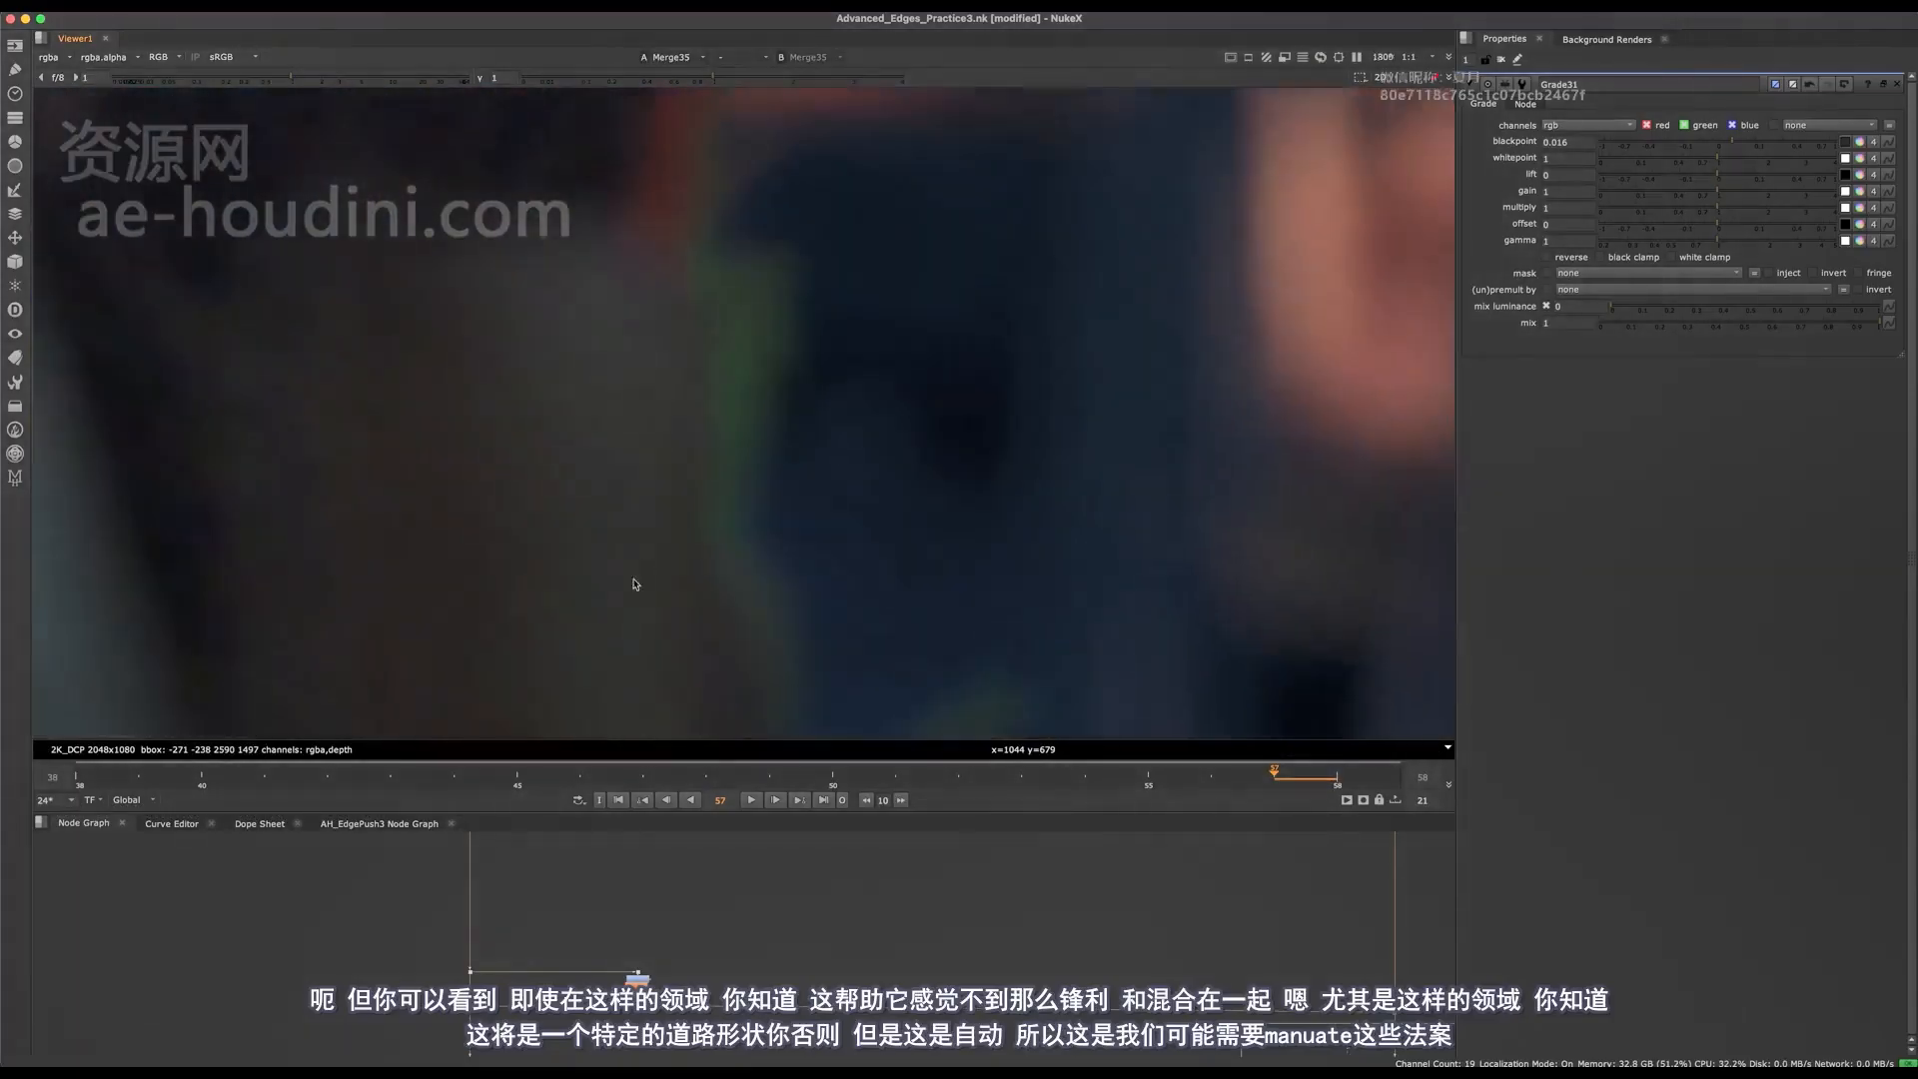
# - Examine the jacket's chest and collar edge in the composite at raised viewer gain, switching the spill merge off and on
pyautogui.scroll(-6, 705, 509)
pyautogui.scroll(3, 710, 489)
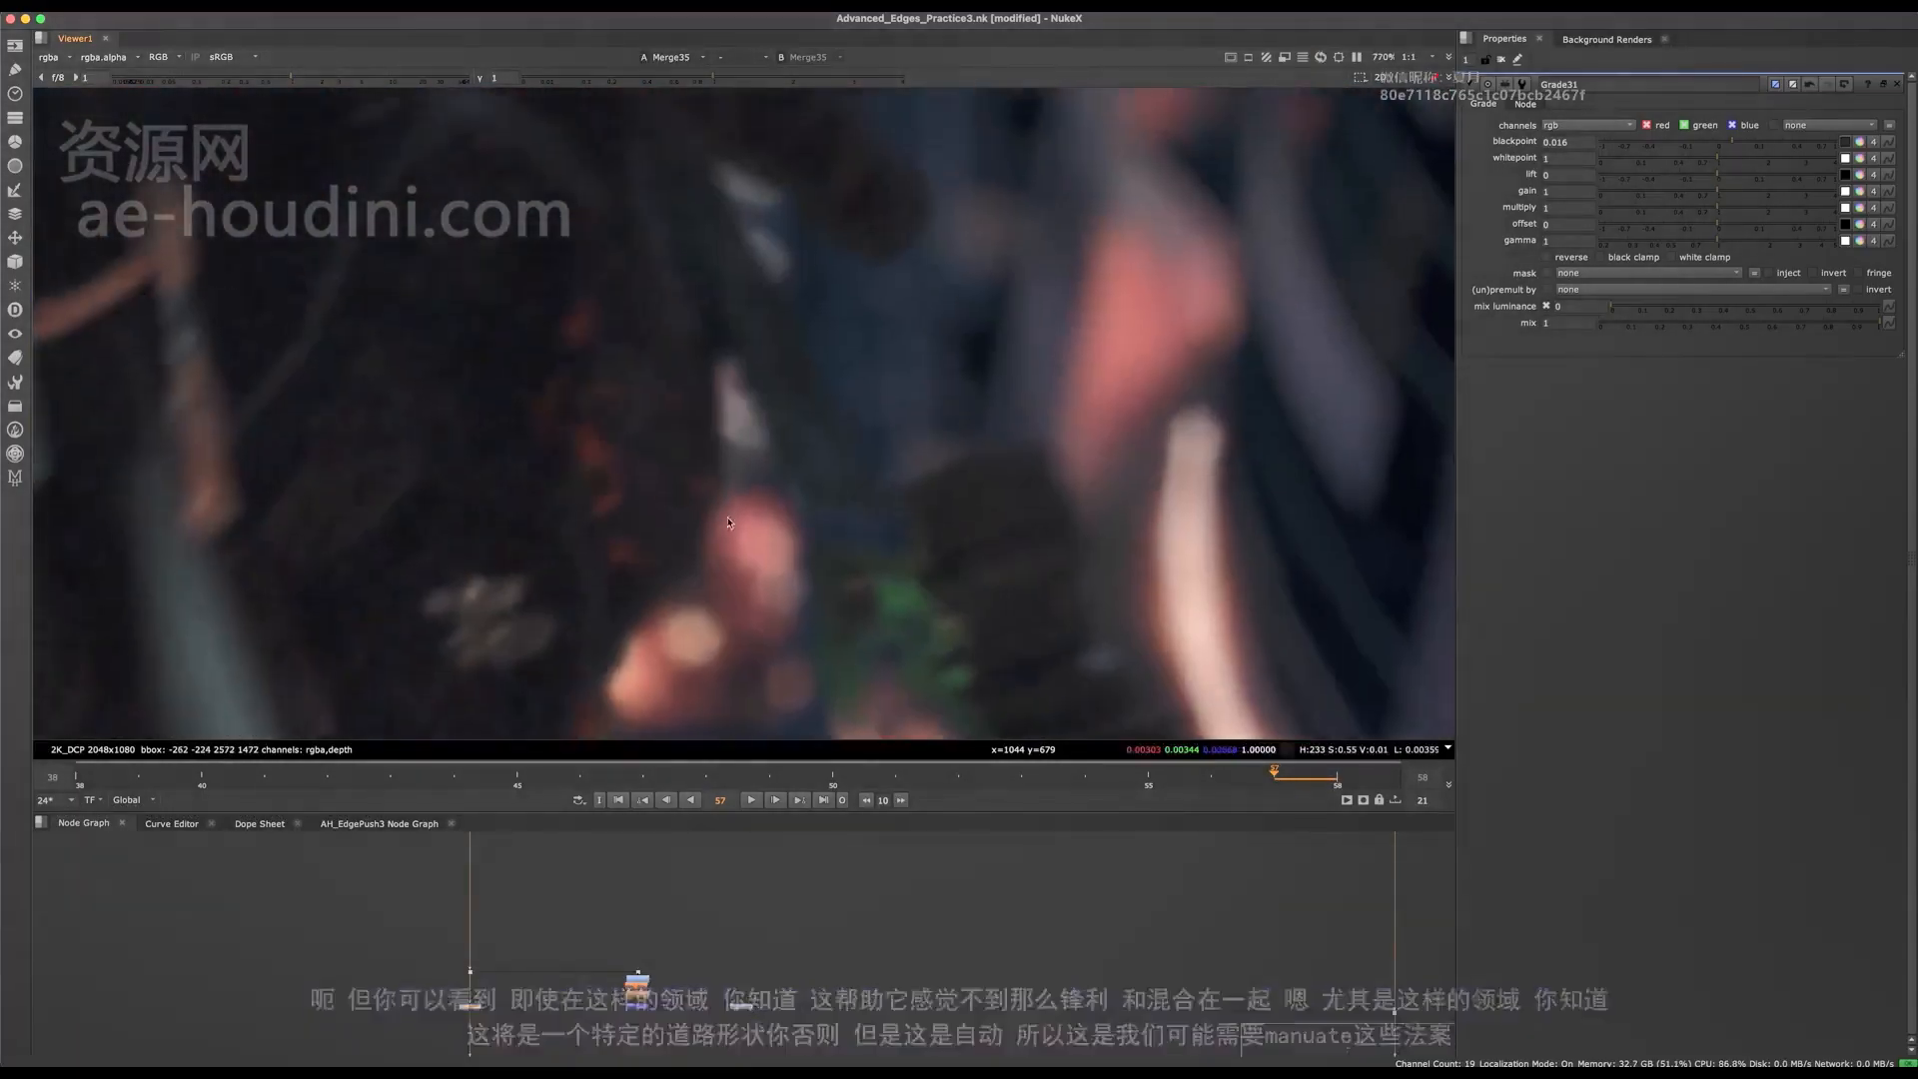
pyautogui.moveTo(728, 523); pyautogui.dragTo(674, 689, button='middle')
pyautogui.moveTo(744, 108); pyautogui.dragTo(770, 327, button='middle')
pyautogui.moveTo(385, 76); pyautogui.dragTo(359, 76)
pyautogui.press('d')
pyautogui.press('f')
pyautogui.press('d')
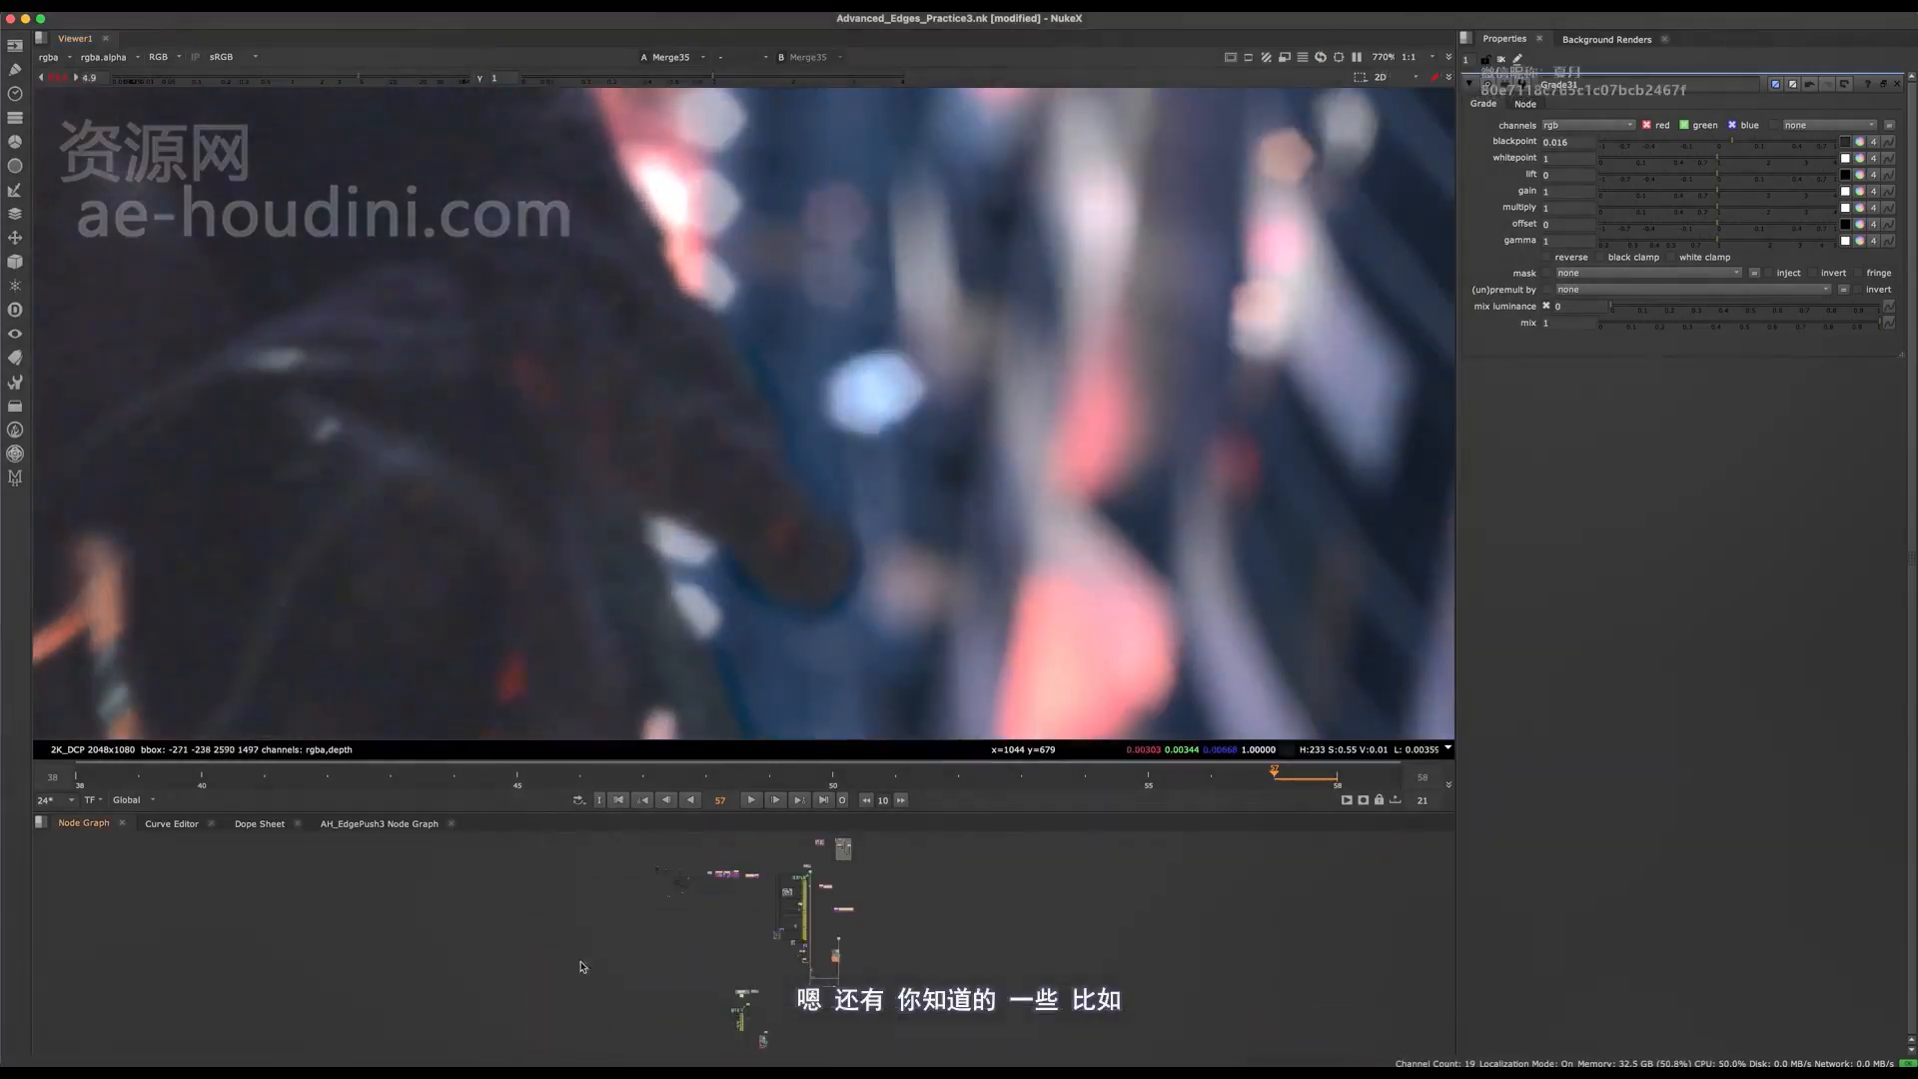
pyautogui.press('f')
pyautogui.press('d')
# - Bring the Merge66 (plus) branch into view and toggle Merge66 repeatedly to compare the edge around the jacket's protruding collar tip
pyautogui.moveTo(783, 969); pyautogui.dragTo(583, 920, button='middle')
pyautogui.scroll(2, 663, 959)
pyautogui.press('d')
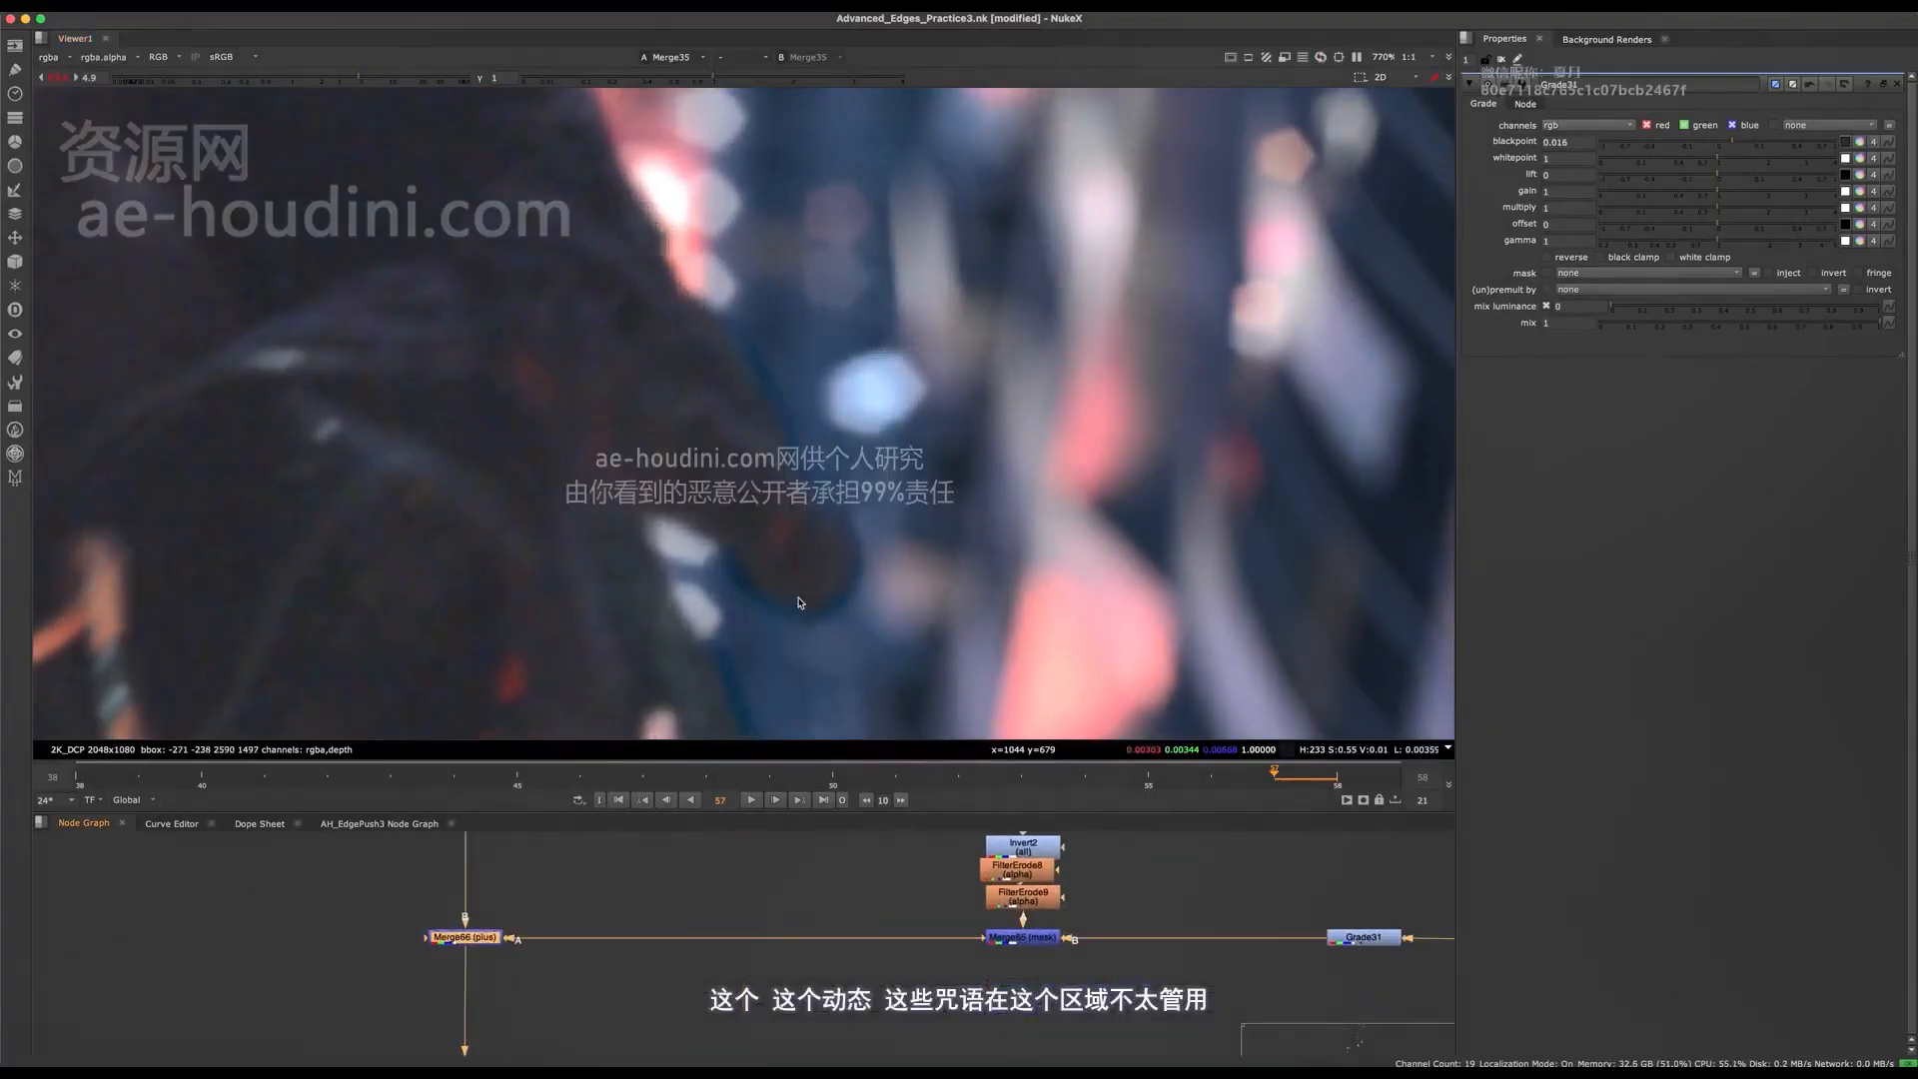
pyautogui.press('d')
pyautogui.press('d')
pyautogui.press('d')
pyautogui.press('d')
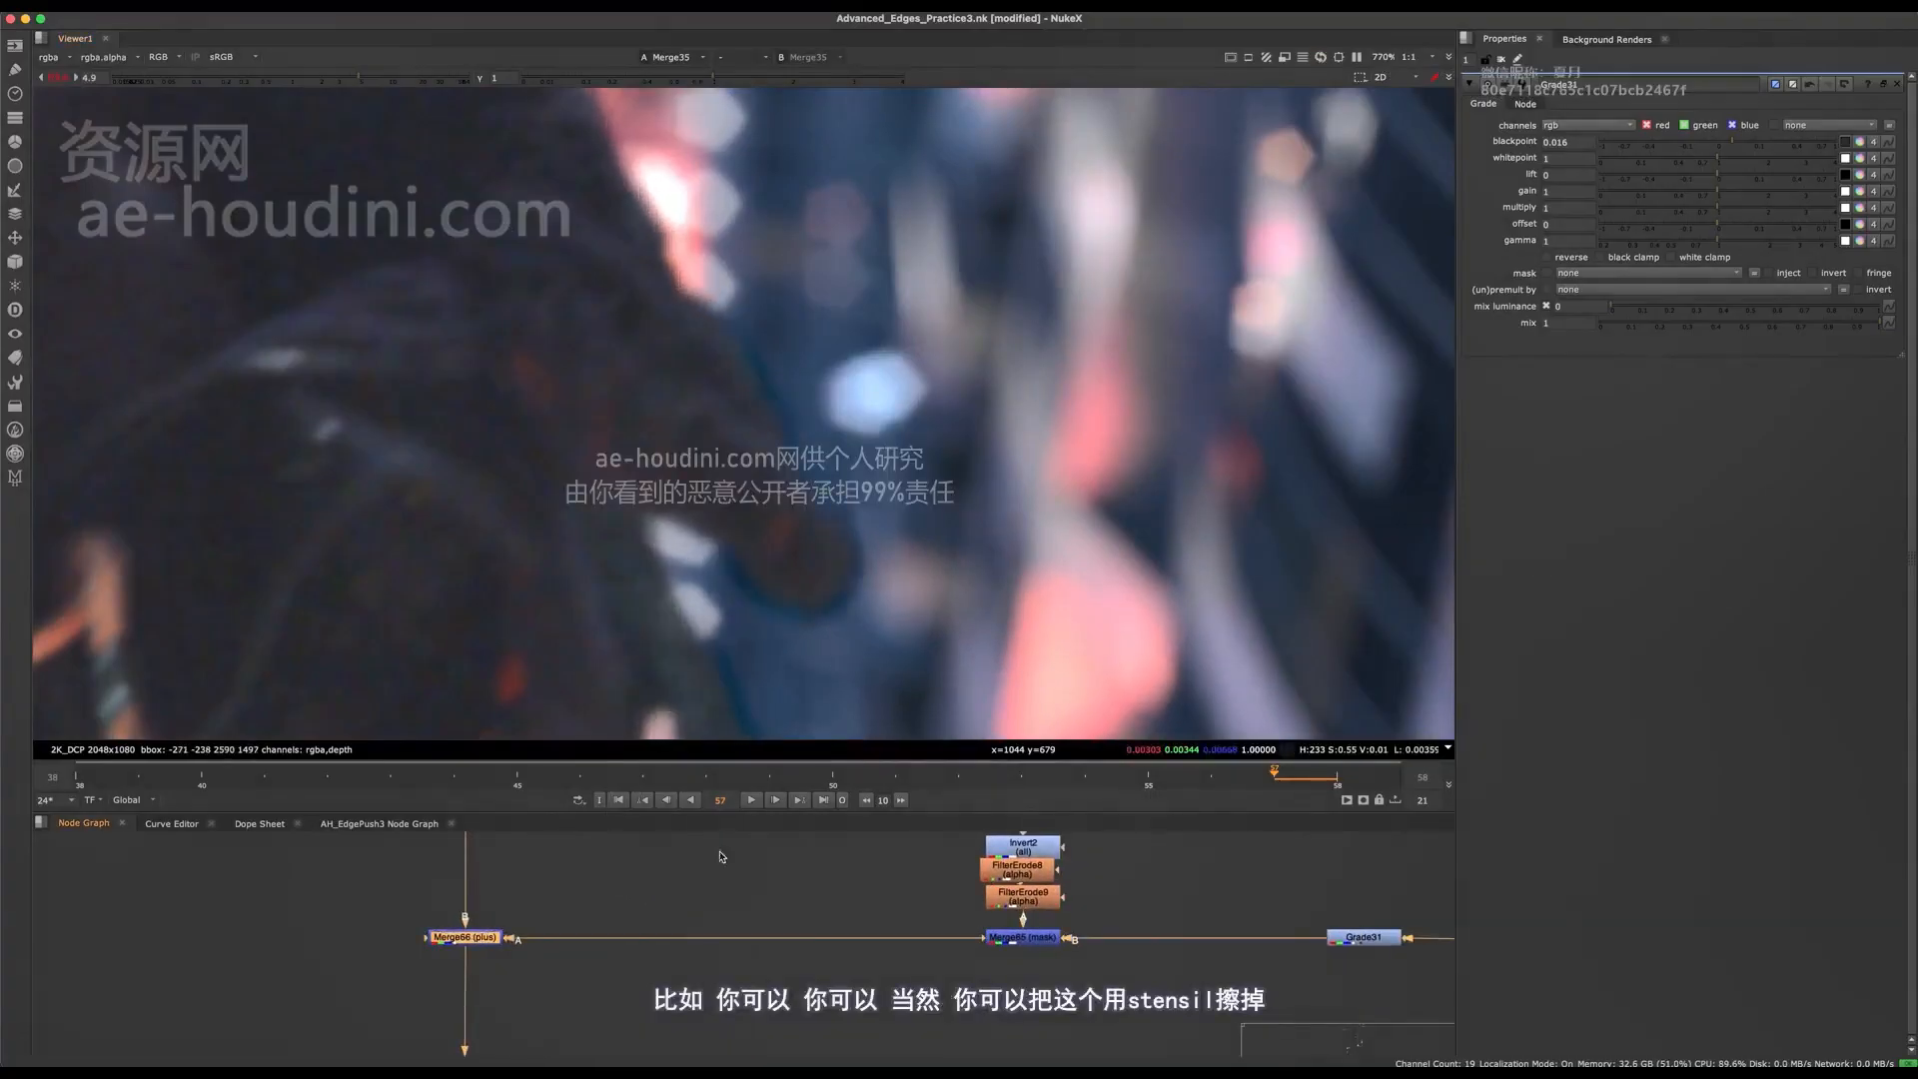
pyautogui.press('d')
pyautogui.press('d')
# - Add a Roto node feeding a Merge set to stencil, placed on the connection between Merge65 (mask) and Merge66 (plus)
pyautogui.moveTo(607, 882); pyautogui.dragTo(631, 820, button='middle')
pyautogui.click(690, 861)
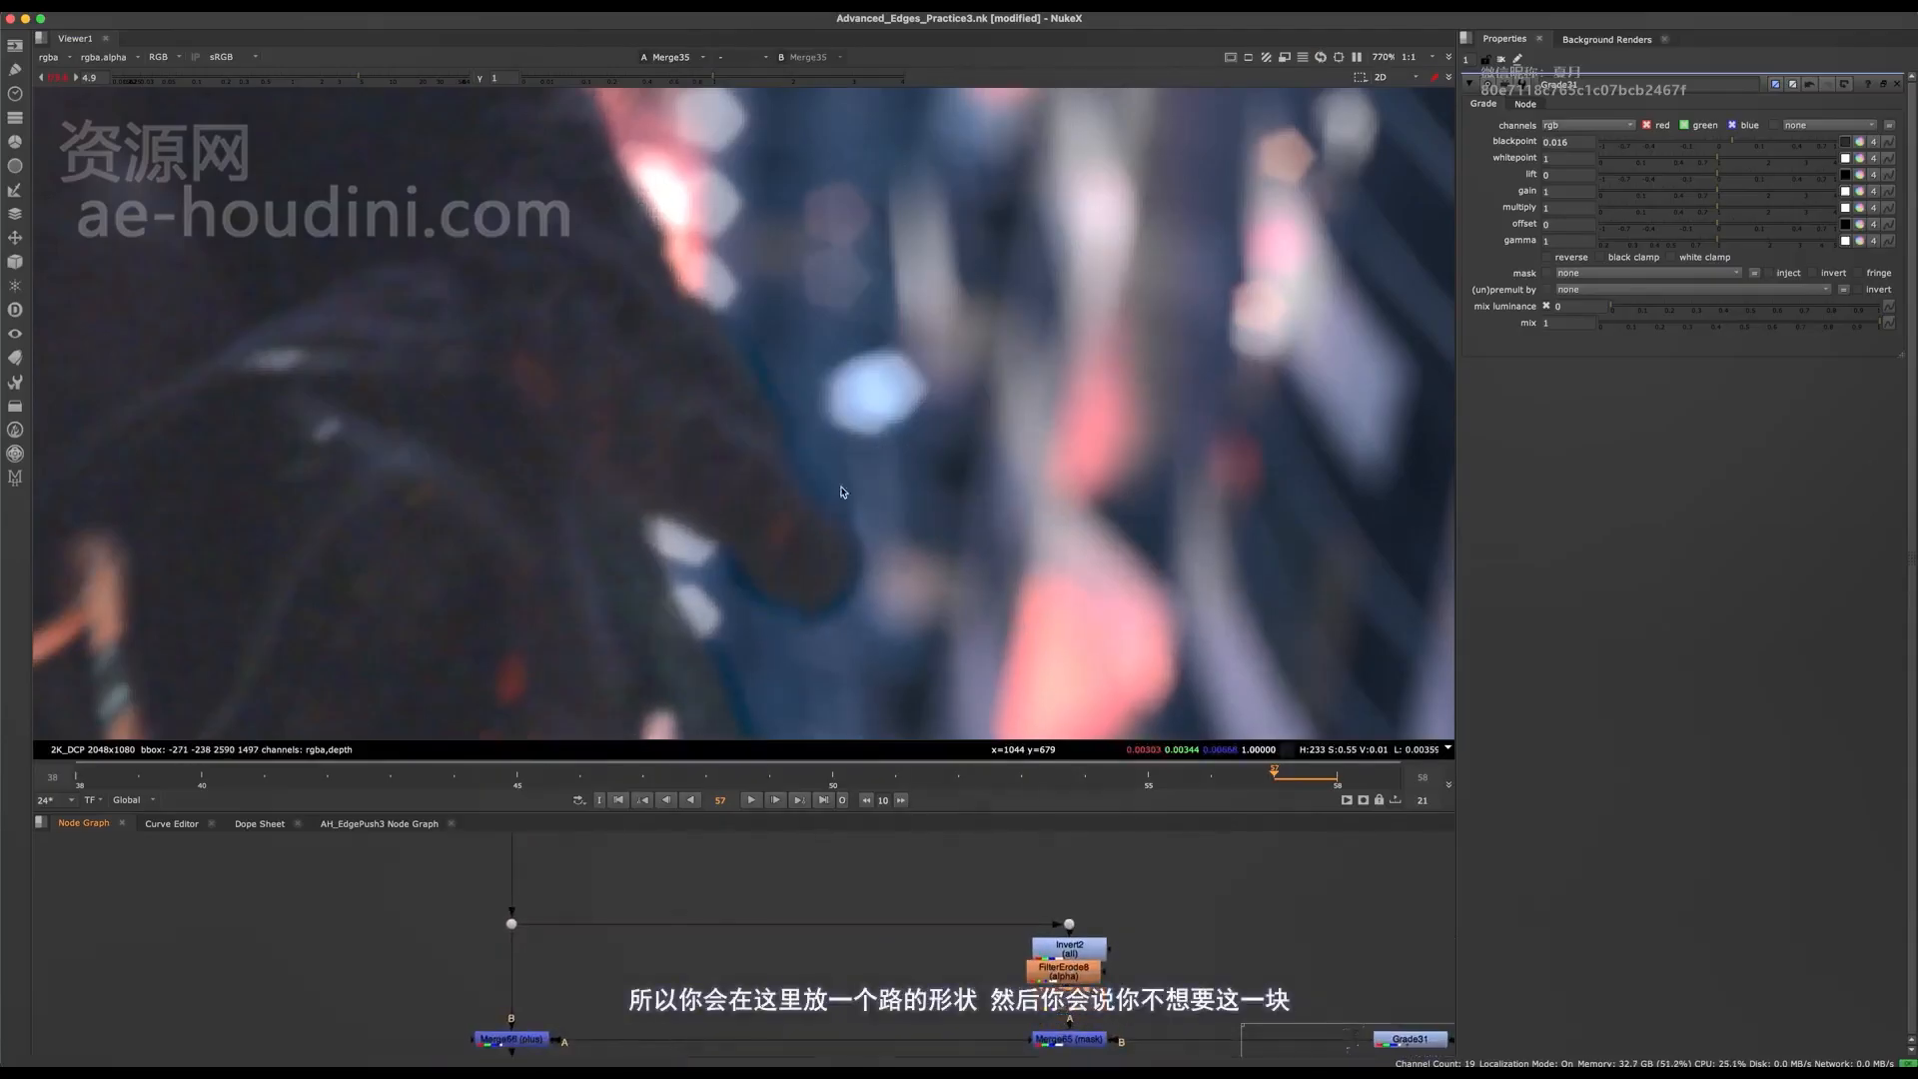
pyautogui.press('o')
pyautogui.press('m')
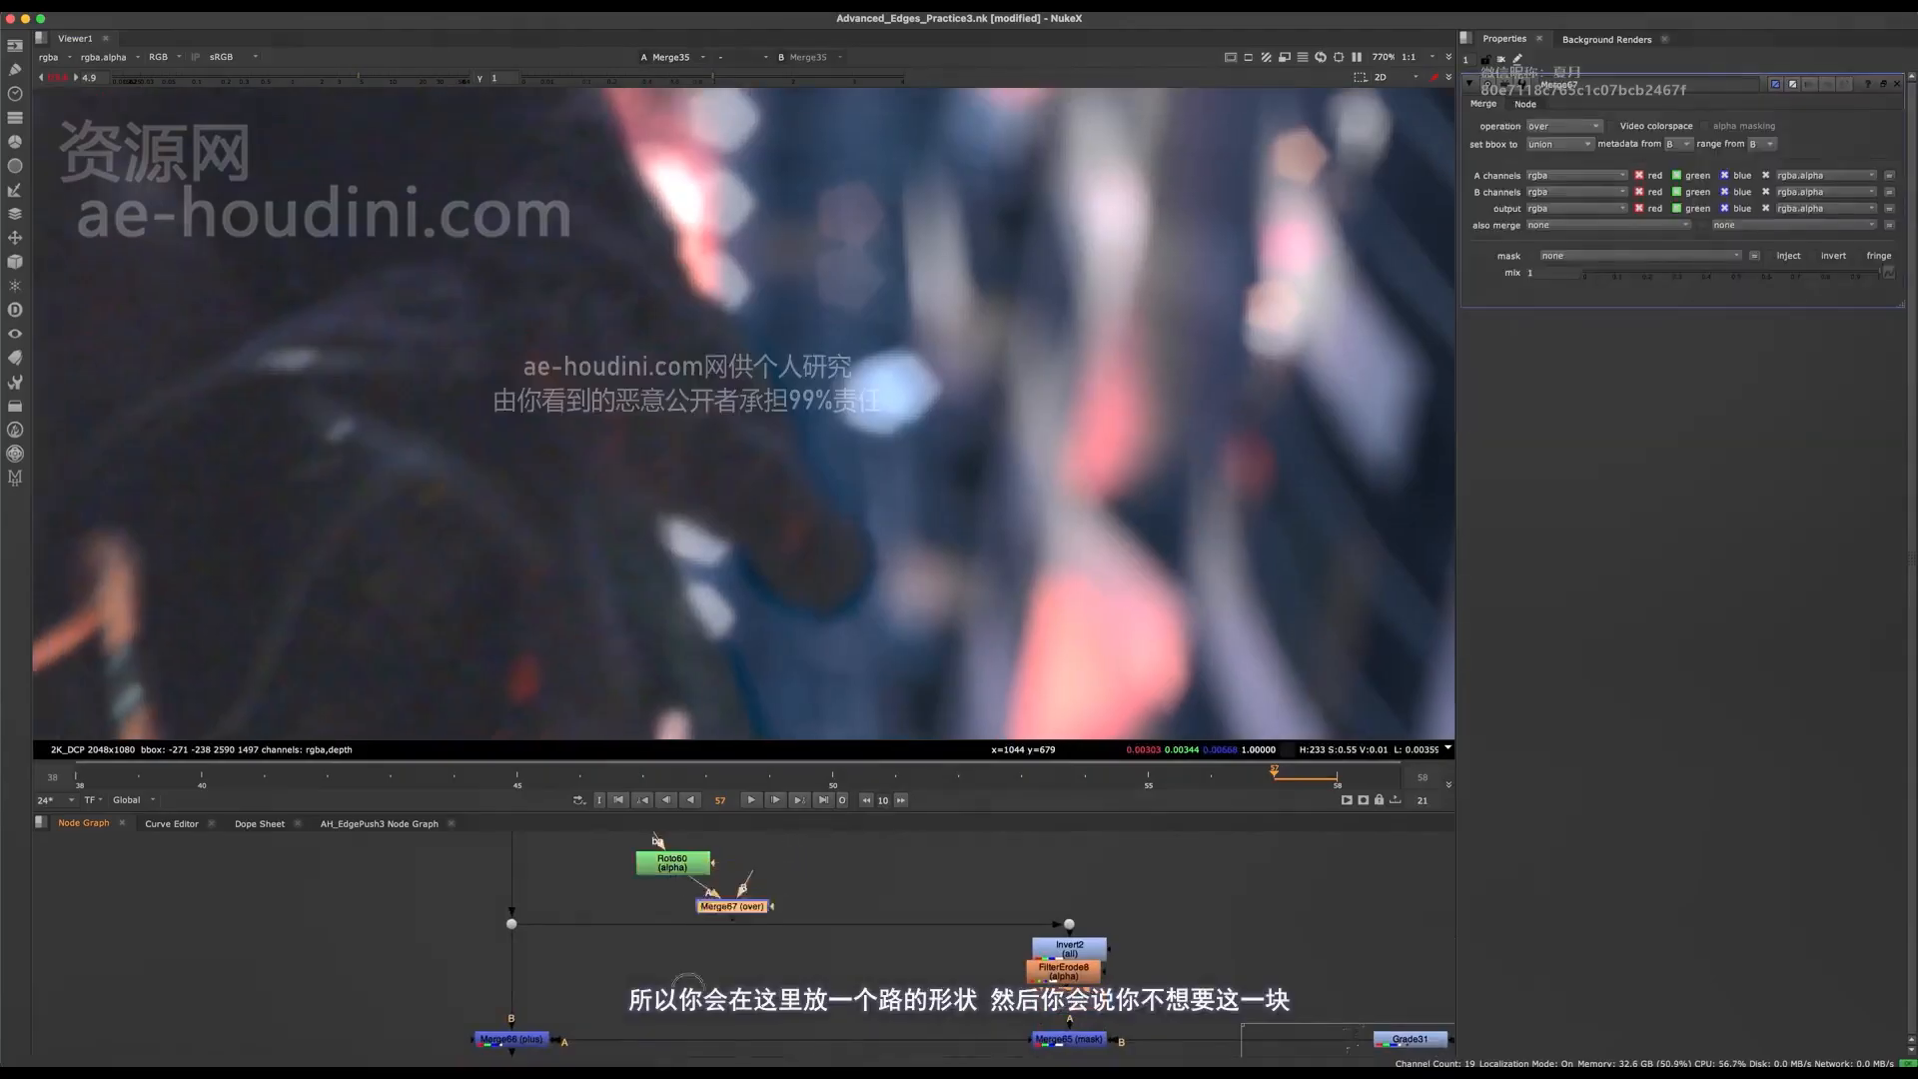
pyautogui.moveTo(762, 869); pyautogui.dragTo(657, 1042)
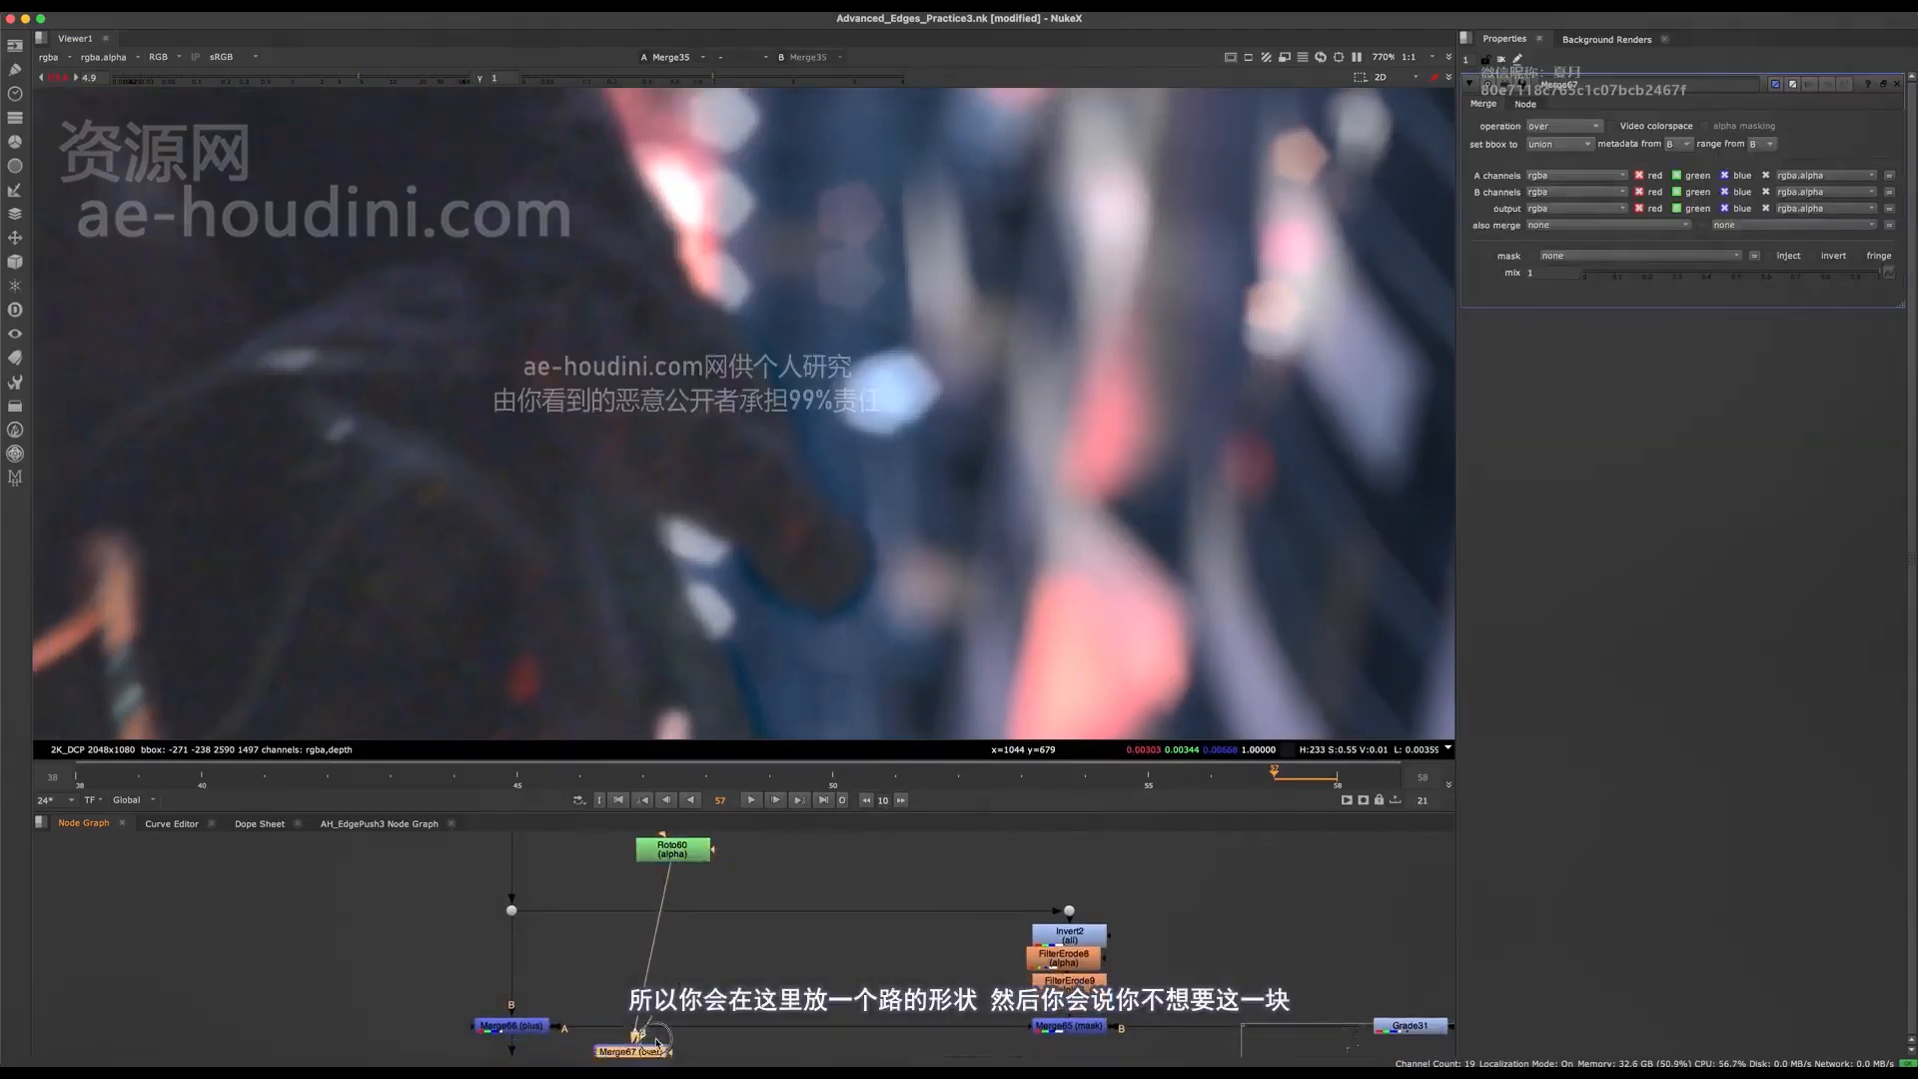
pyautogui.click(1563, 125)
pyautogui.click(1564, 442)
pyautogui.click(694, 854)
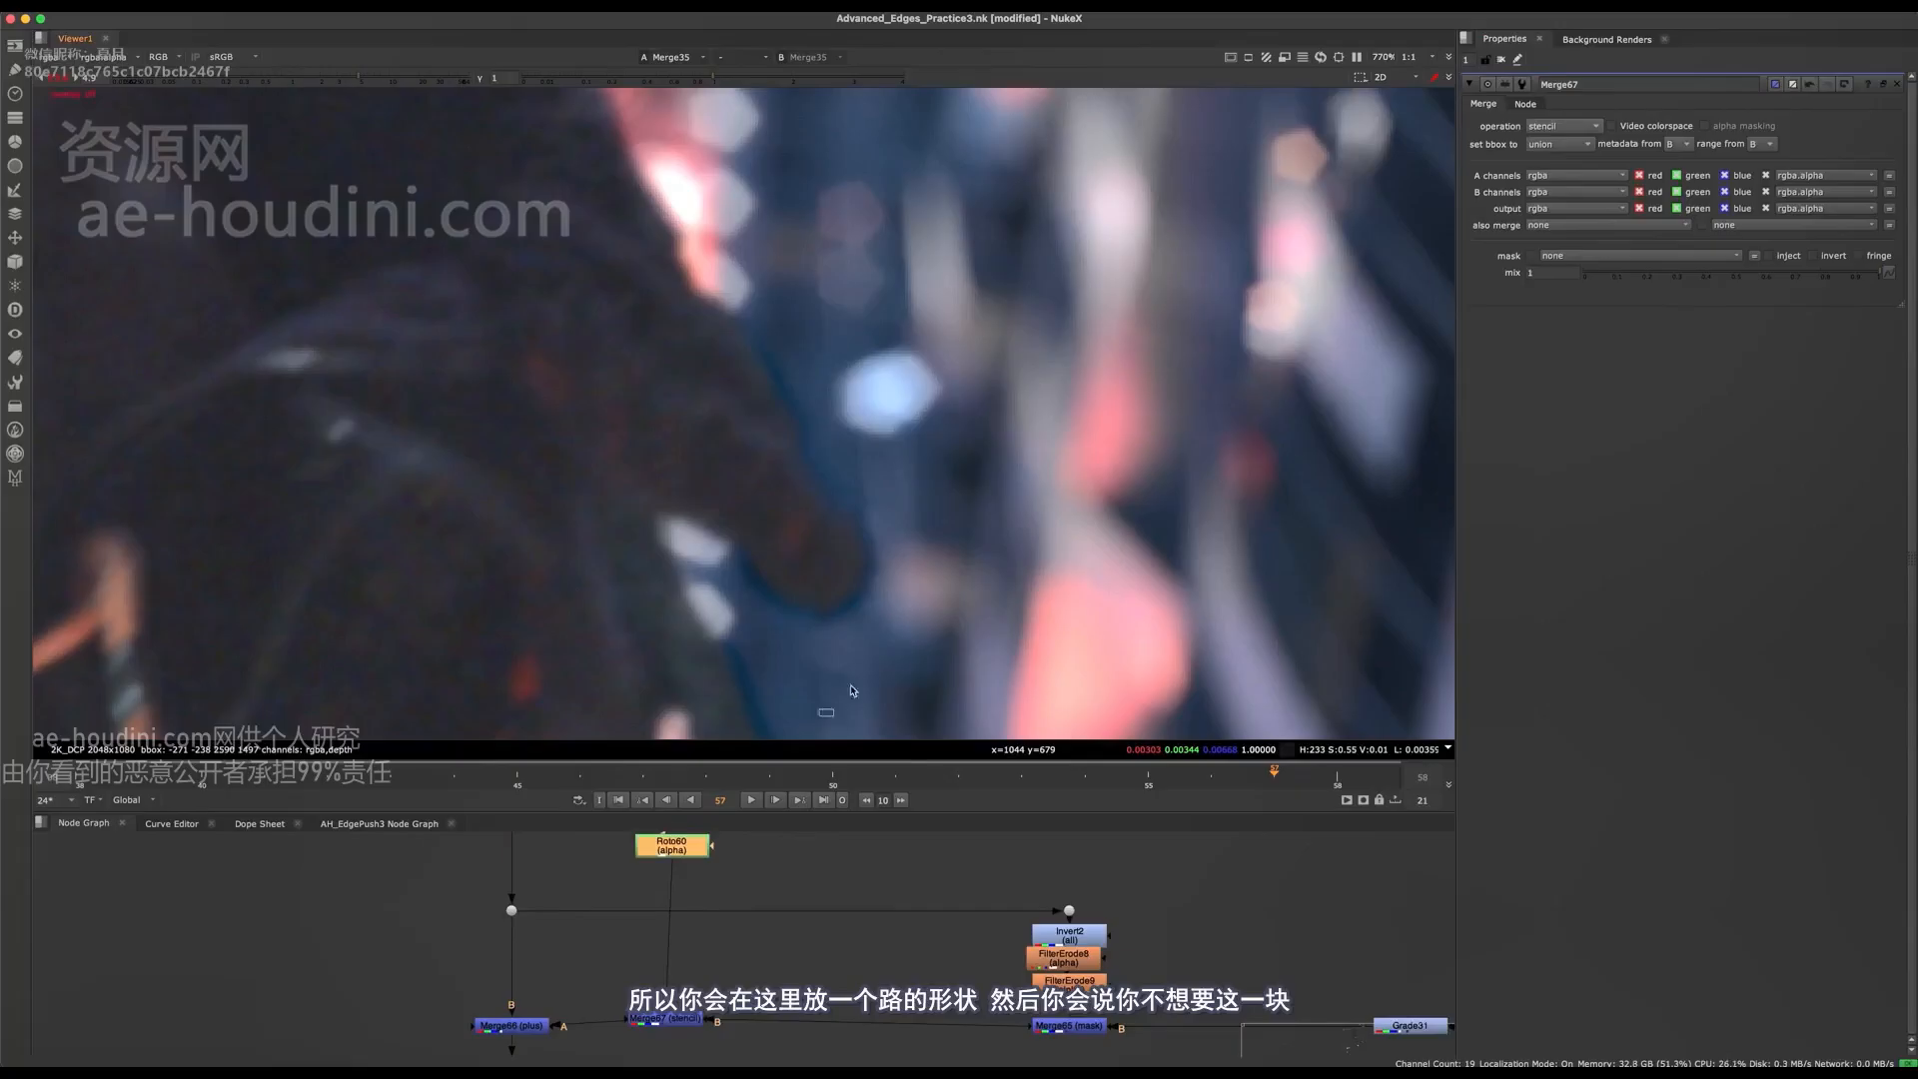
# - Draw a closed roto shape around the jacket's collar tip and shift it slightly
pyautogui.doubleClick(675, 846)
pyautogui.click(822, 183)
pyautogui.click(695, 553)
pyautogui.click(778, 630)
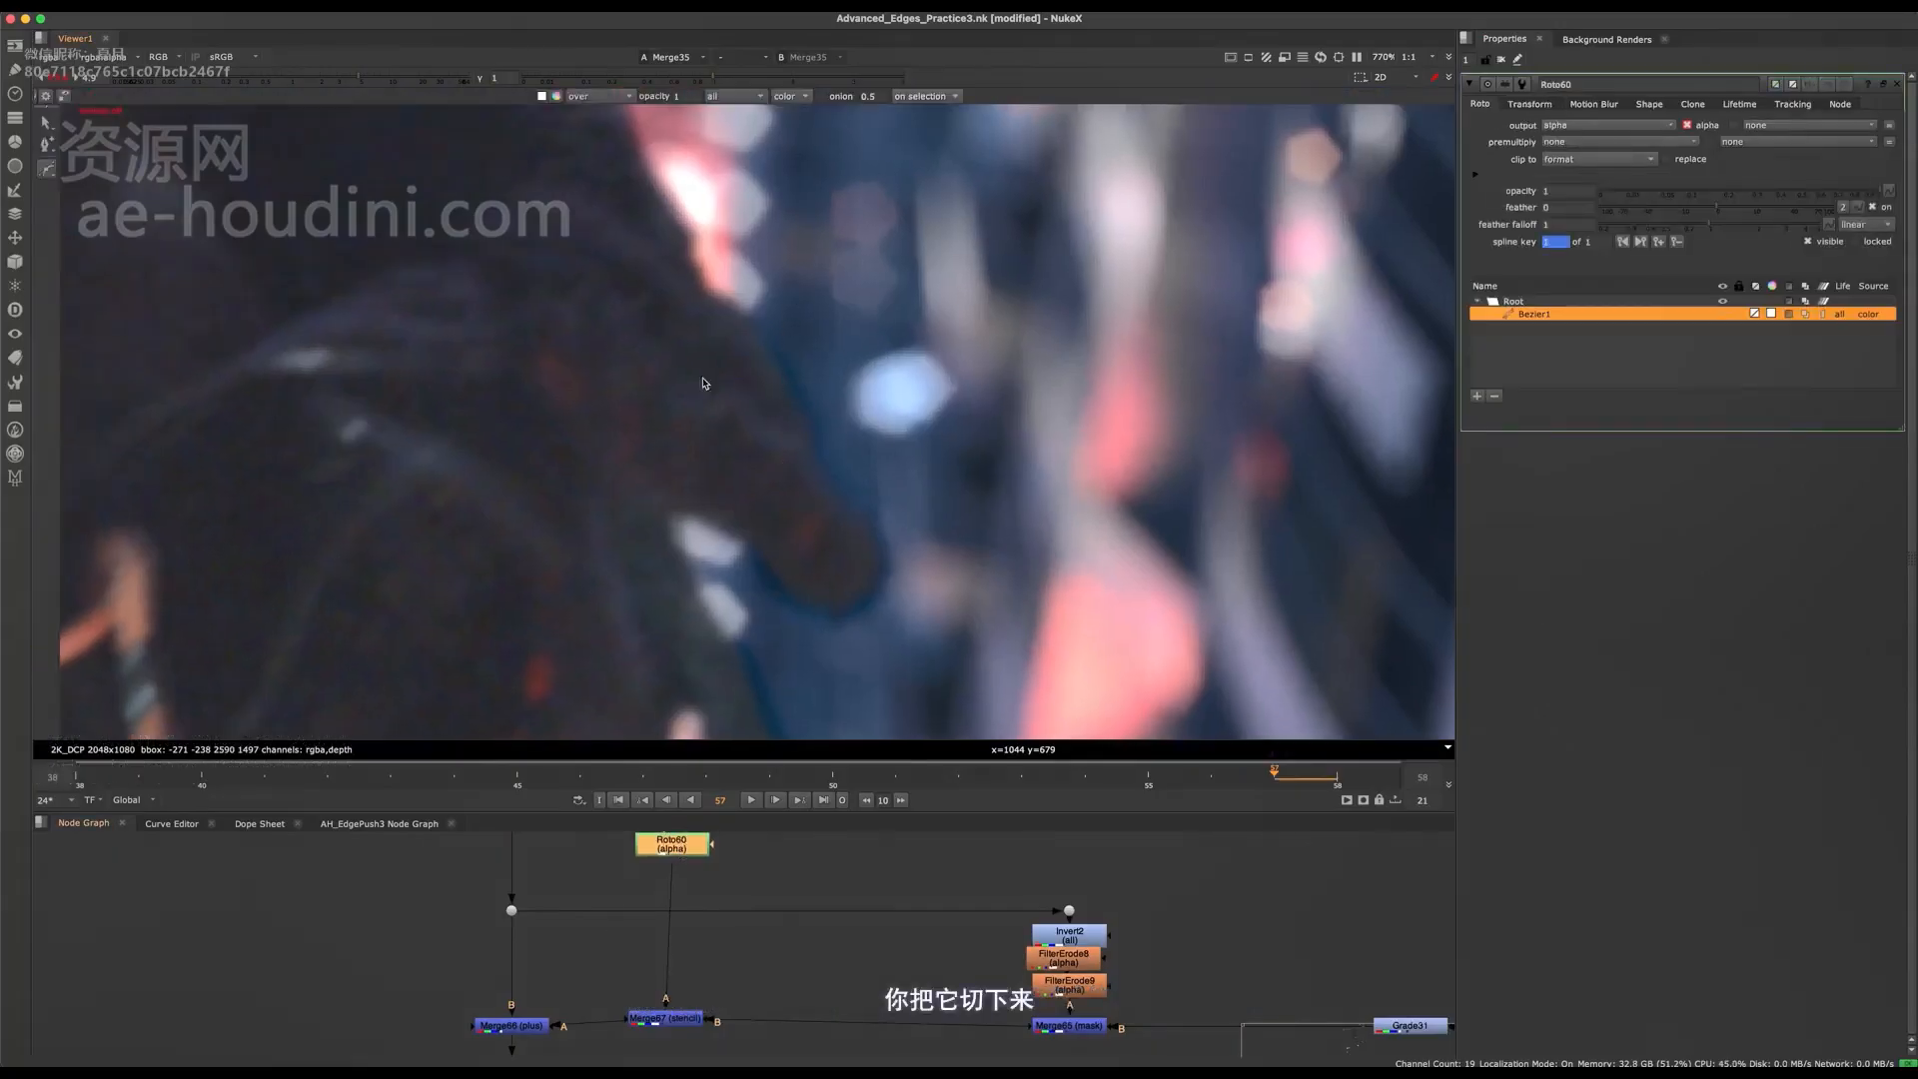
pyautogui.click(882, 639)
pyautogui.click(994, 600)
pyautogui.click(1072, 412)
pyautogui.press('Return')
pyautogui.press('super+a')
pyautogui.moveTo(963, 445); pyautogui.dragTo(909, 462)
# - Delete the example Roto and stencil Merge nodes from the spill branch
pyautogui.moveTo(752, 898); pyautogui.dragTo(762, 946, button='middle')
pyautogui.moveTo(780, 841); pyautogui.dragTo(611, 1063)
pyautogui.press('Delete')
# - View the Merge66 output, reset the viewer gain and examine the face, collar and chest edges
pyautogui.moveTo(647, 976); pyautogui.dragTo(462, 1056)
pyautogui.press('1')
pyautogui.click(702, 920)
pyautogui.moveTo(1009, 410); pyautogui.dragTo(929, 485)
pyautogui.press('f')
pyautogui.scroll(3, 894, 554)
pyautogui.moveTo(977, 460); pyautogui.dragTo(975, 449, button='middle')
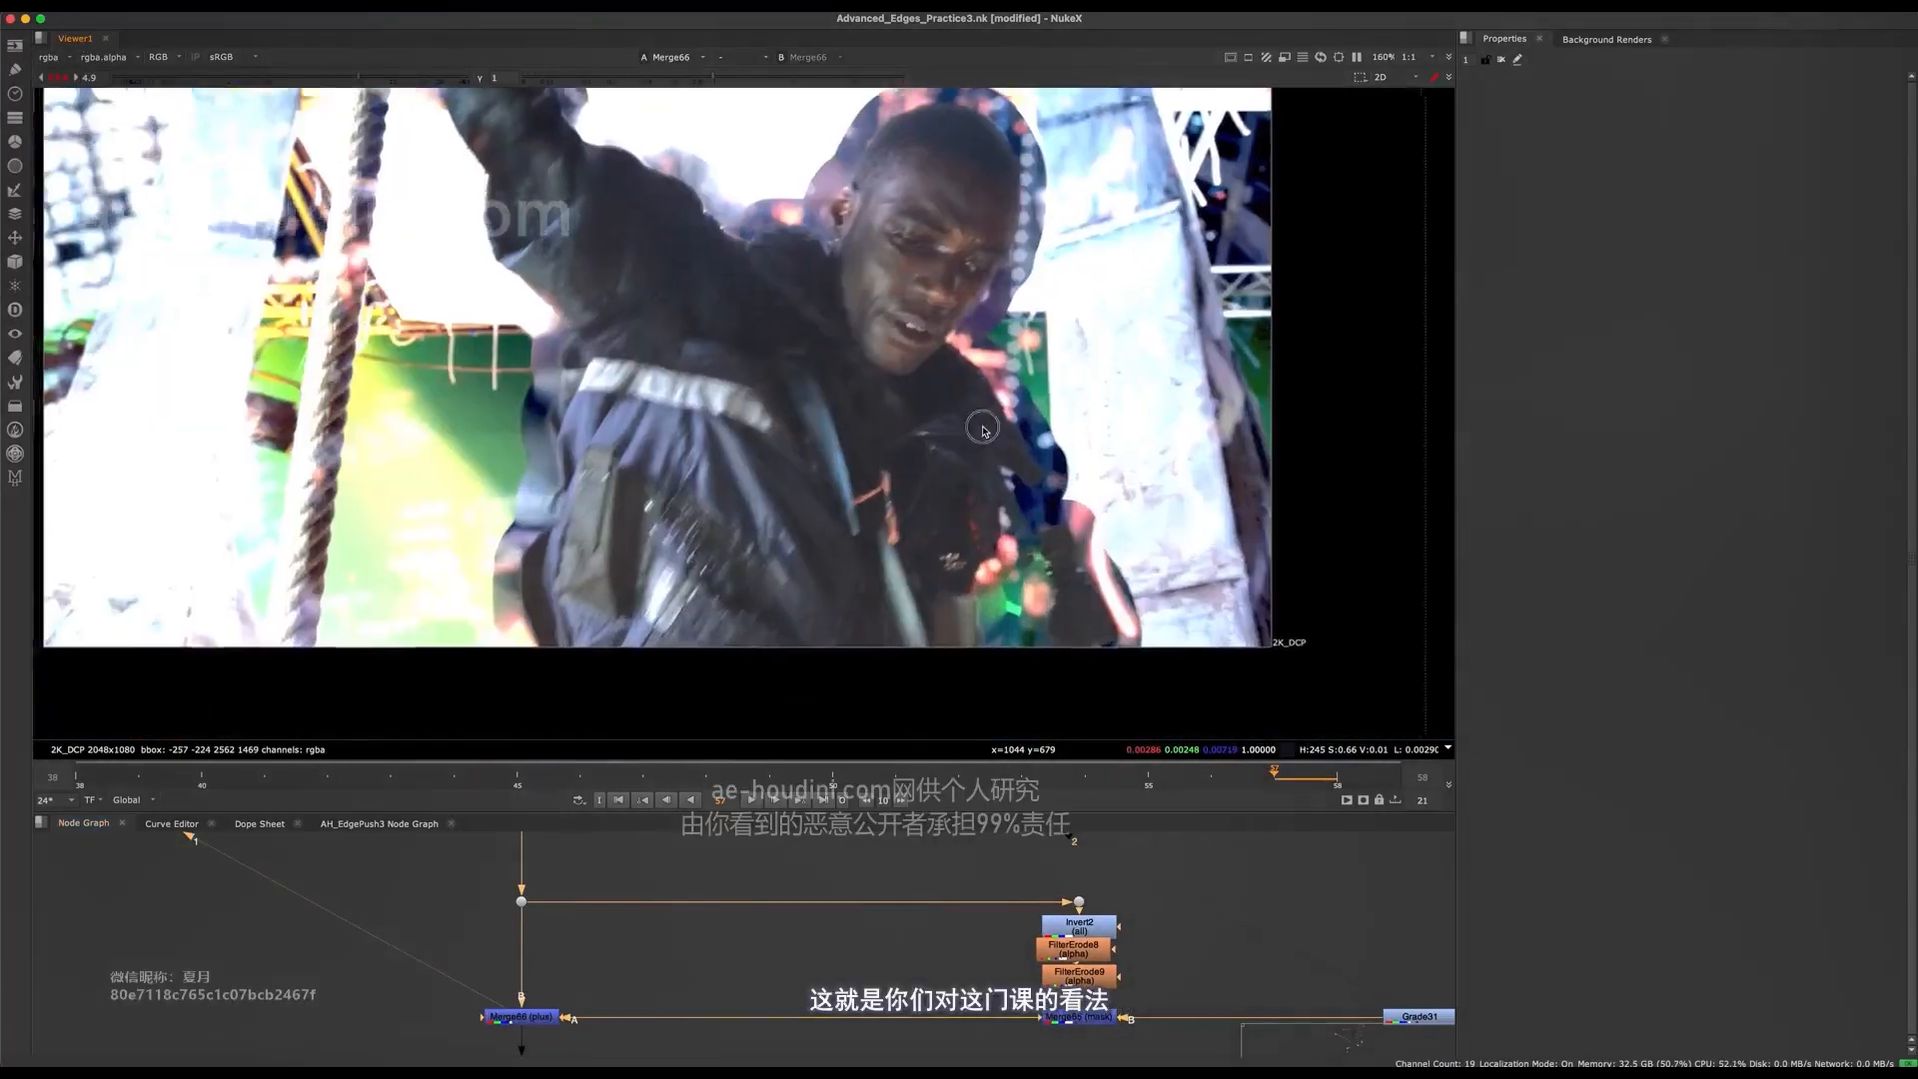
pyautogui.scroll(4, 976, 452)
pyautogui.moveTo(977, 379); pyautogui.dragTo(926, 414, button='middle')
pyautogui.click(60, 78)
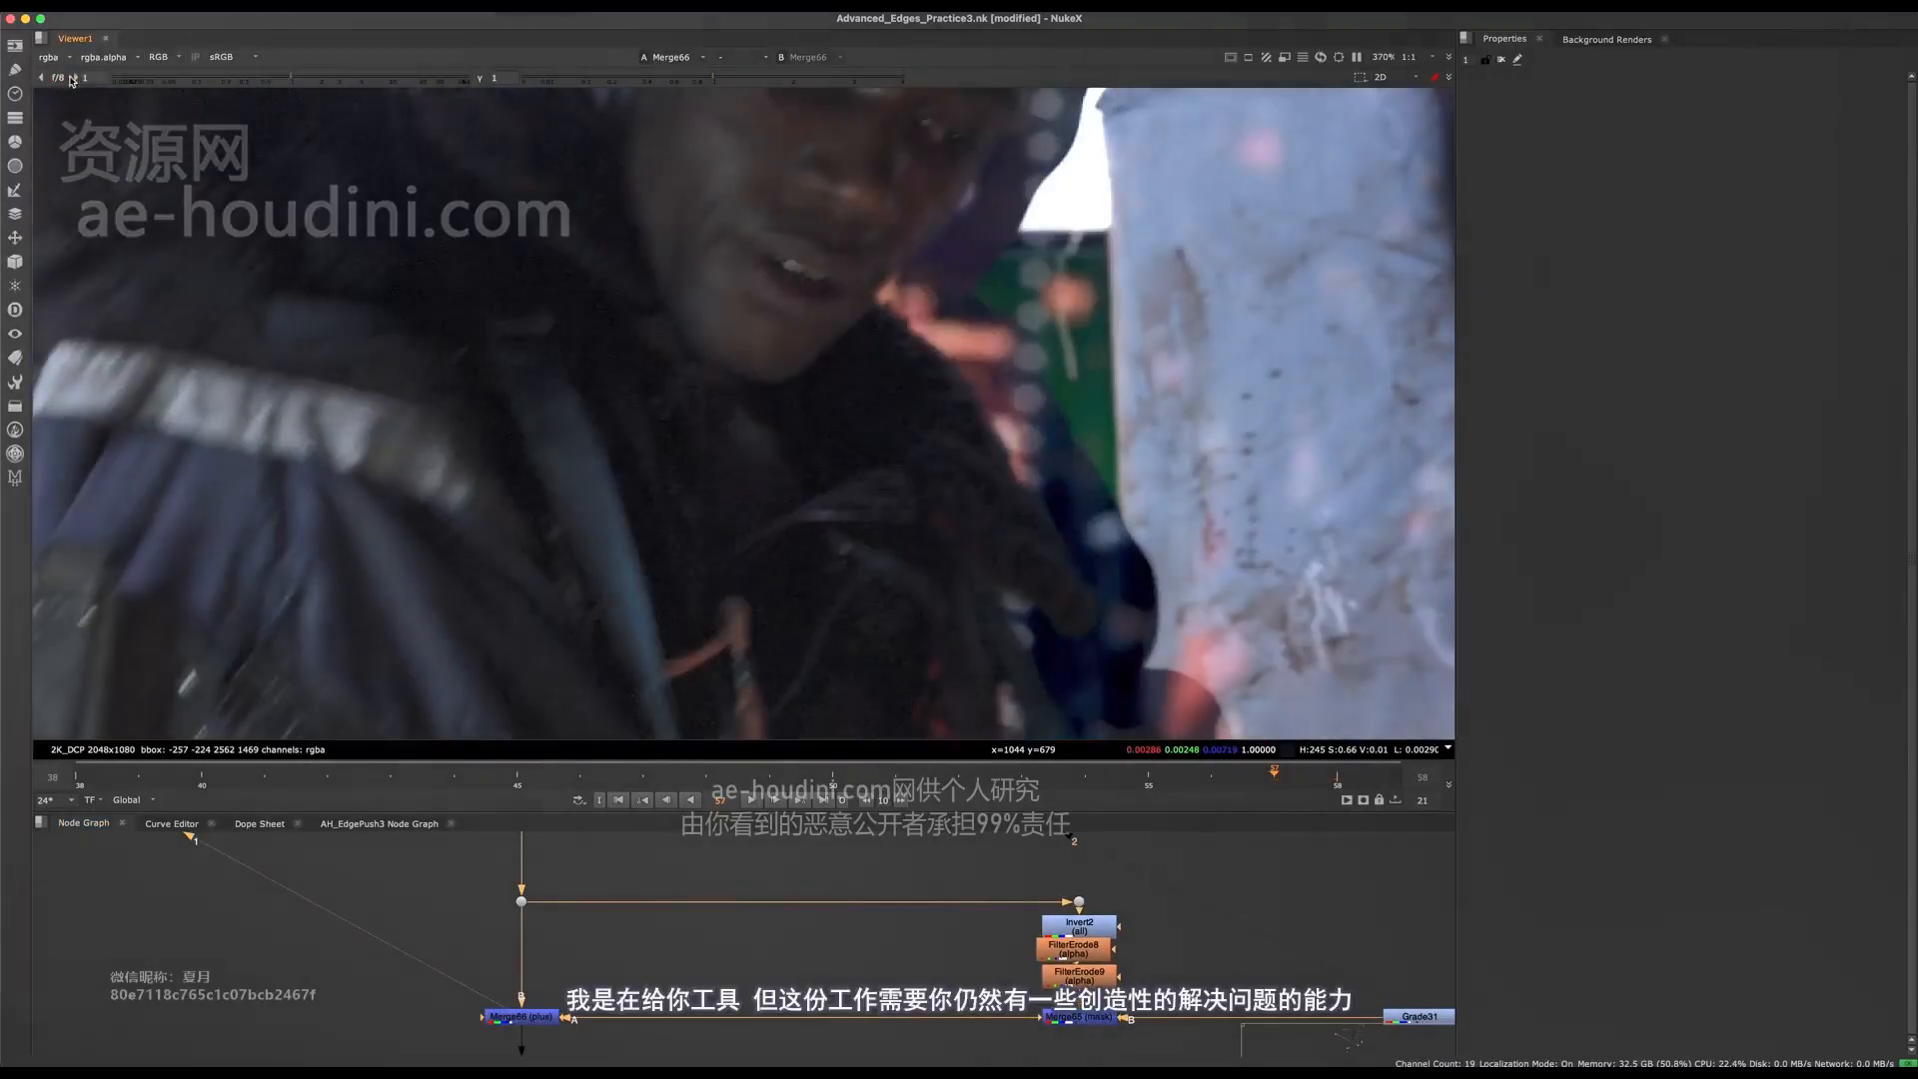
pyautogui.moveTo(980, 470); pyautogui.dragTo(932, 450, button='middle')
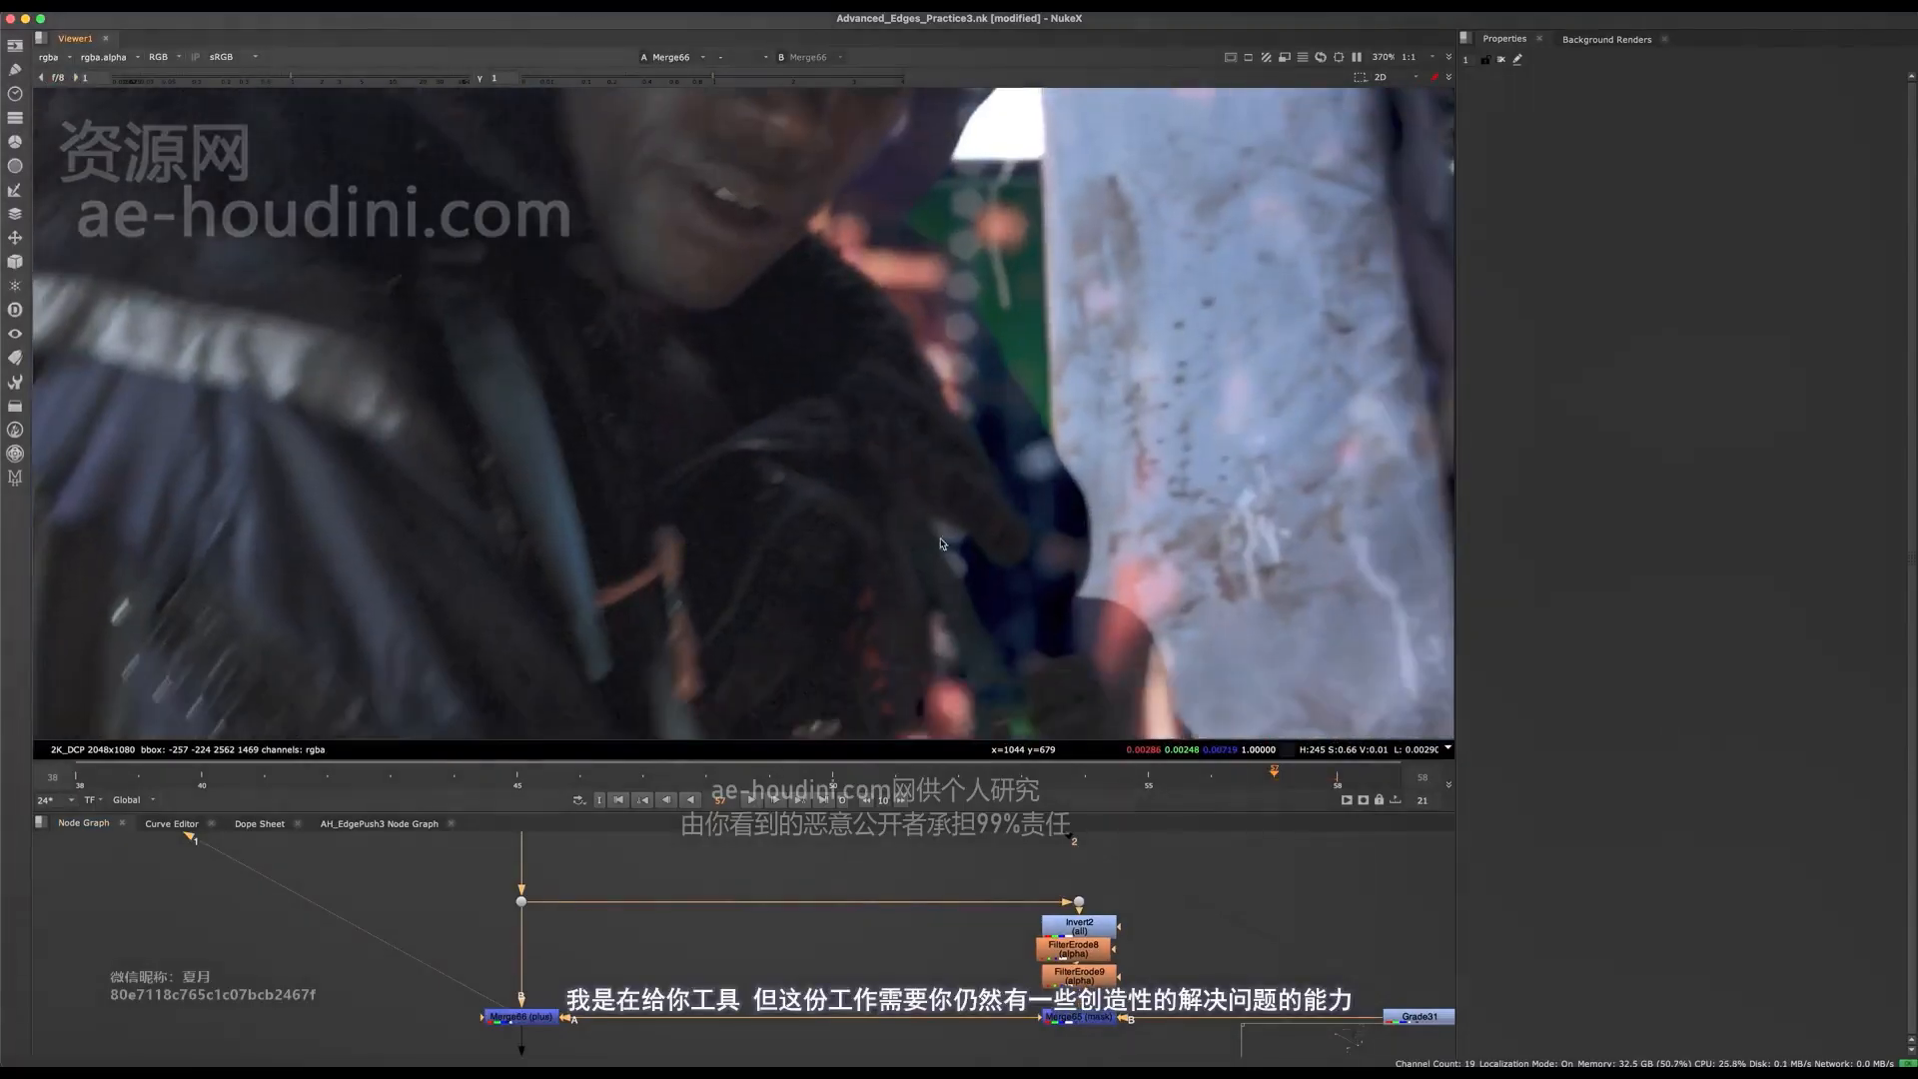
pyautogui.moveTo(835, 965)
pyautogui.mouseDown(button='middle')
pyautogui.moveTo(817, 960)
pyautogui.moveTo(845, 964)
pyautogui.mouseUp(button='middle')
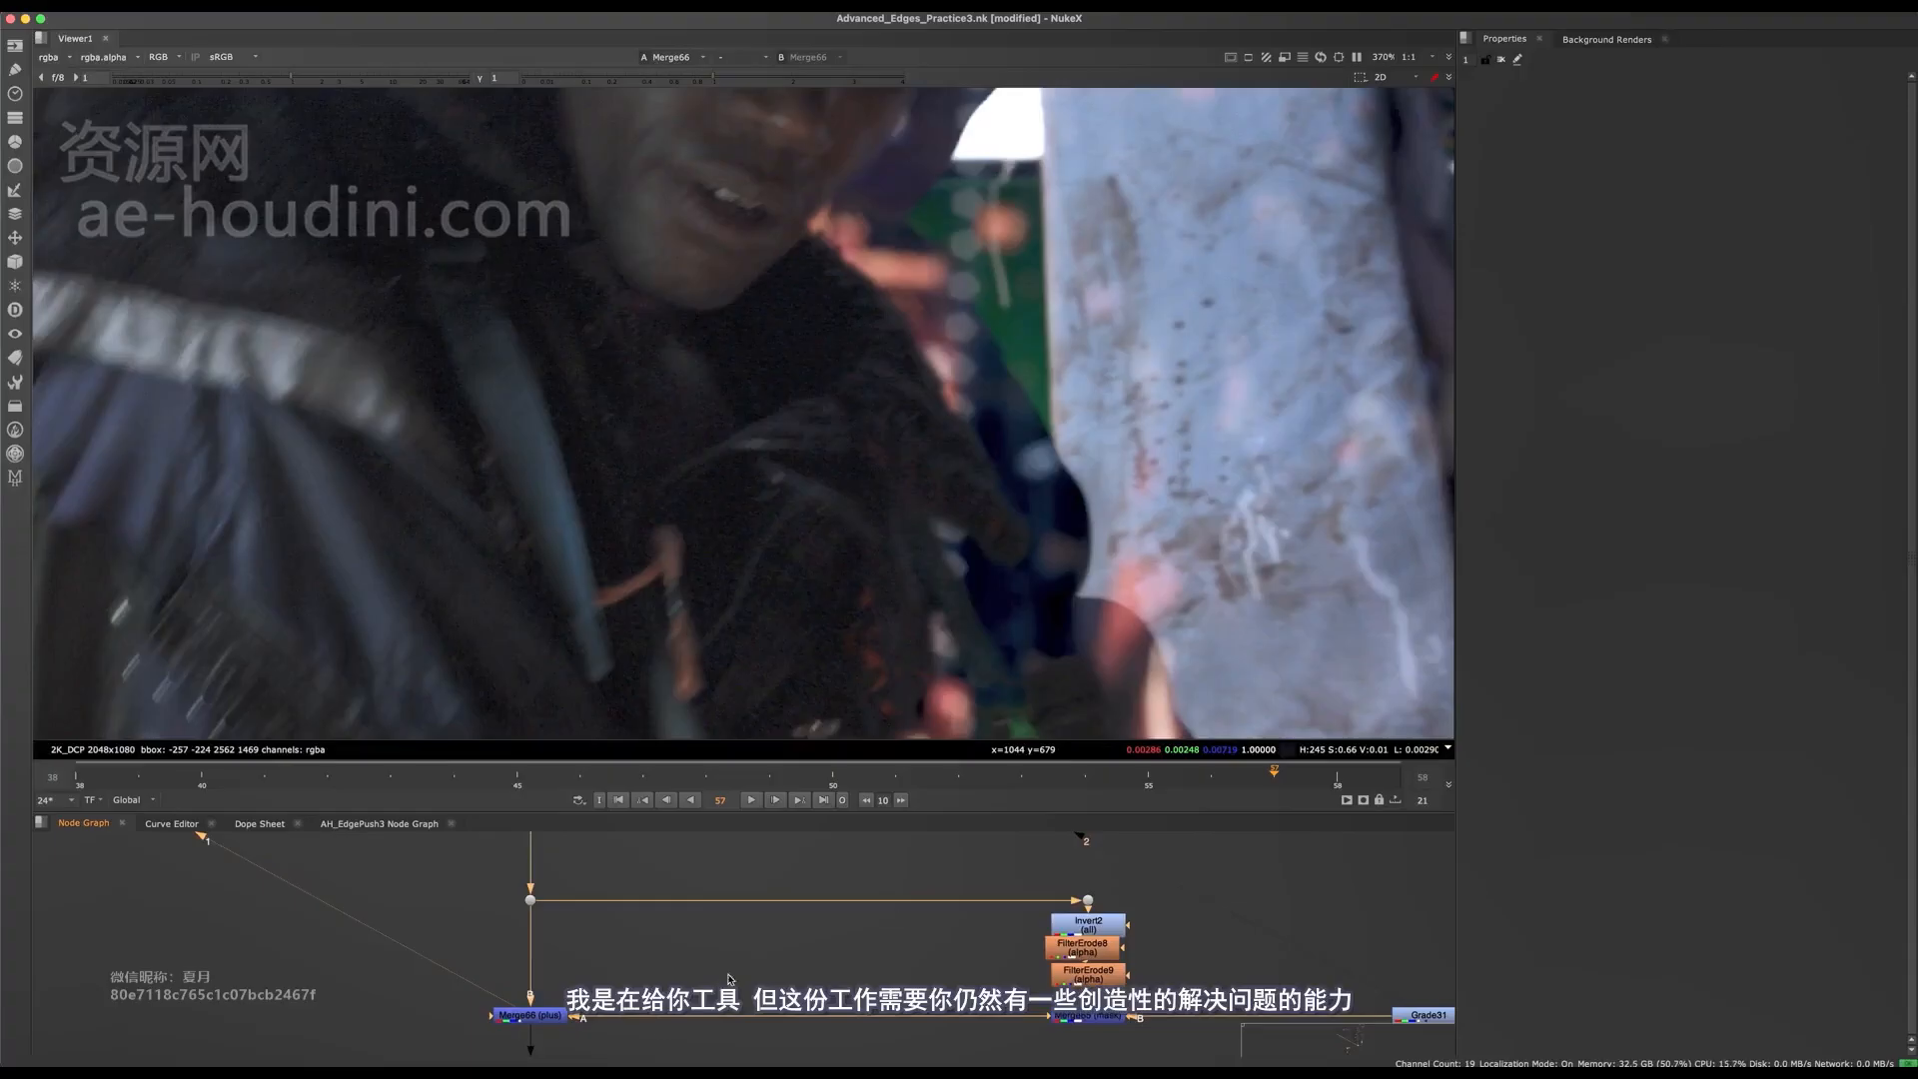
# - Toggle Merge66 (plus) and compare the chest and head edges in its output
pyautogui.click(533, 1015)
pyautogui.press('d')
pyautogui.press('d')
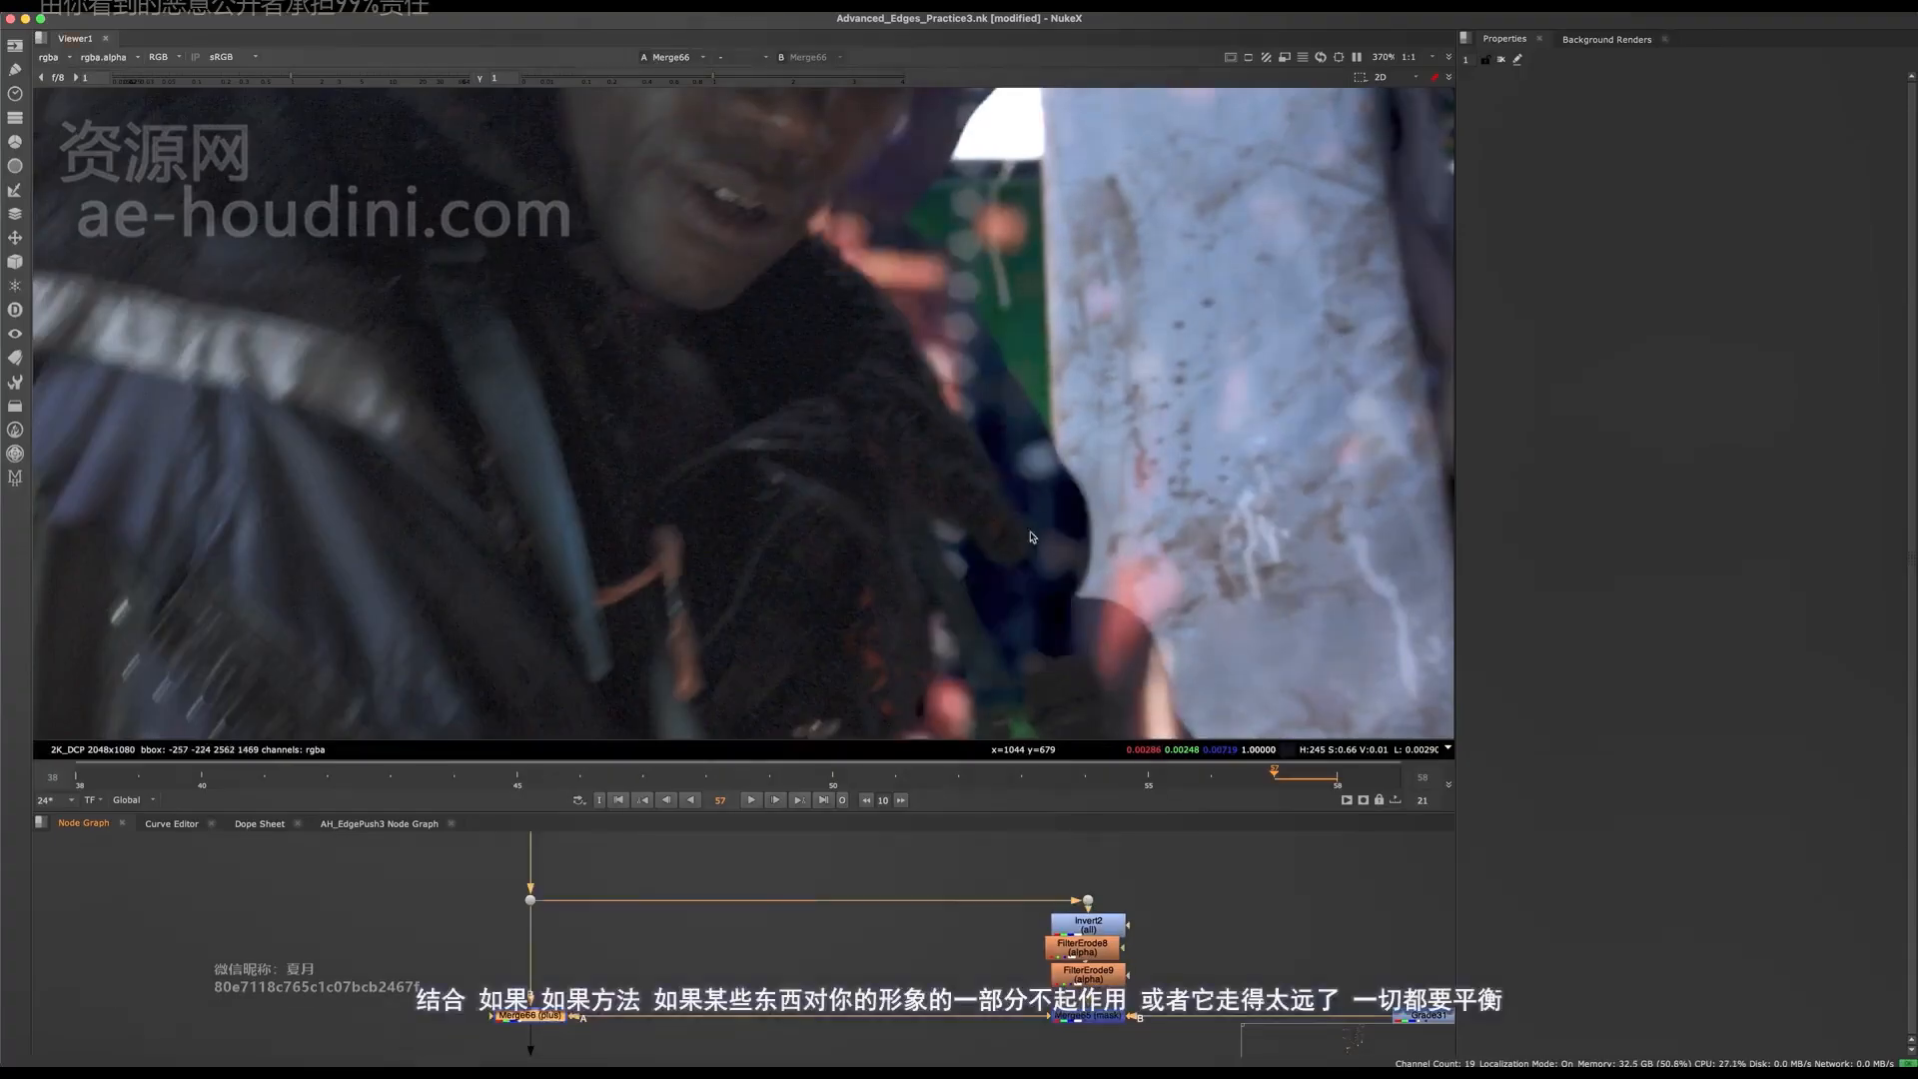
pyautogui.moveTo(329, 82); pyautogui.dragTo(372, 77)
pyautogui.moveTo(1033, 450); pyautogui.dragTo(981, 487, button='middle')
pyautogui.moveTo(868, 424); pyautogui.dragTo(1072, 449, button='middle')
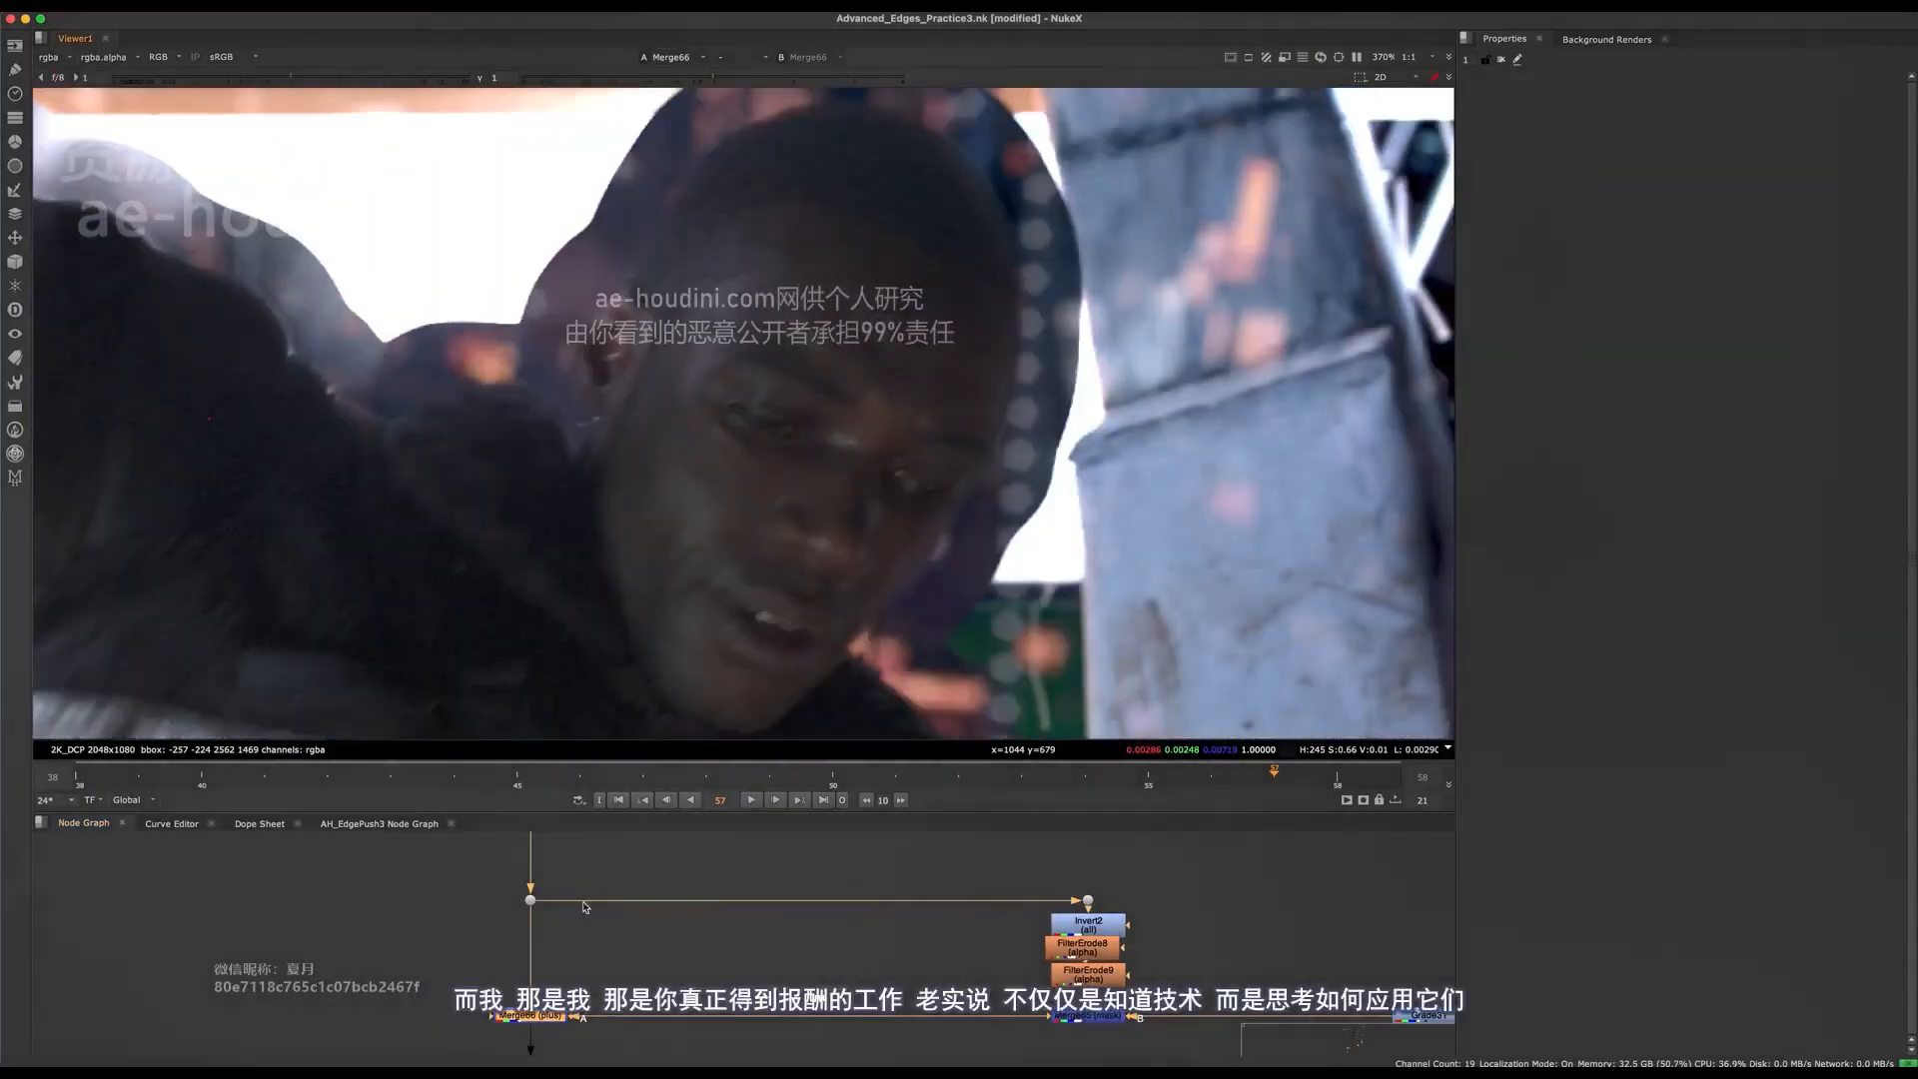
# - Return the viewer to the Merge35 composite and save the script
pyautogui.scroll(-3, 627, 917)
pyautogui.moveTo(1397, 952); pyautogui.dragTo(984, 865, button='middle')
pyautogui.scroll(4, 1029, 900)
pyautogui.click(920, 912)
pyautogui.press('1')
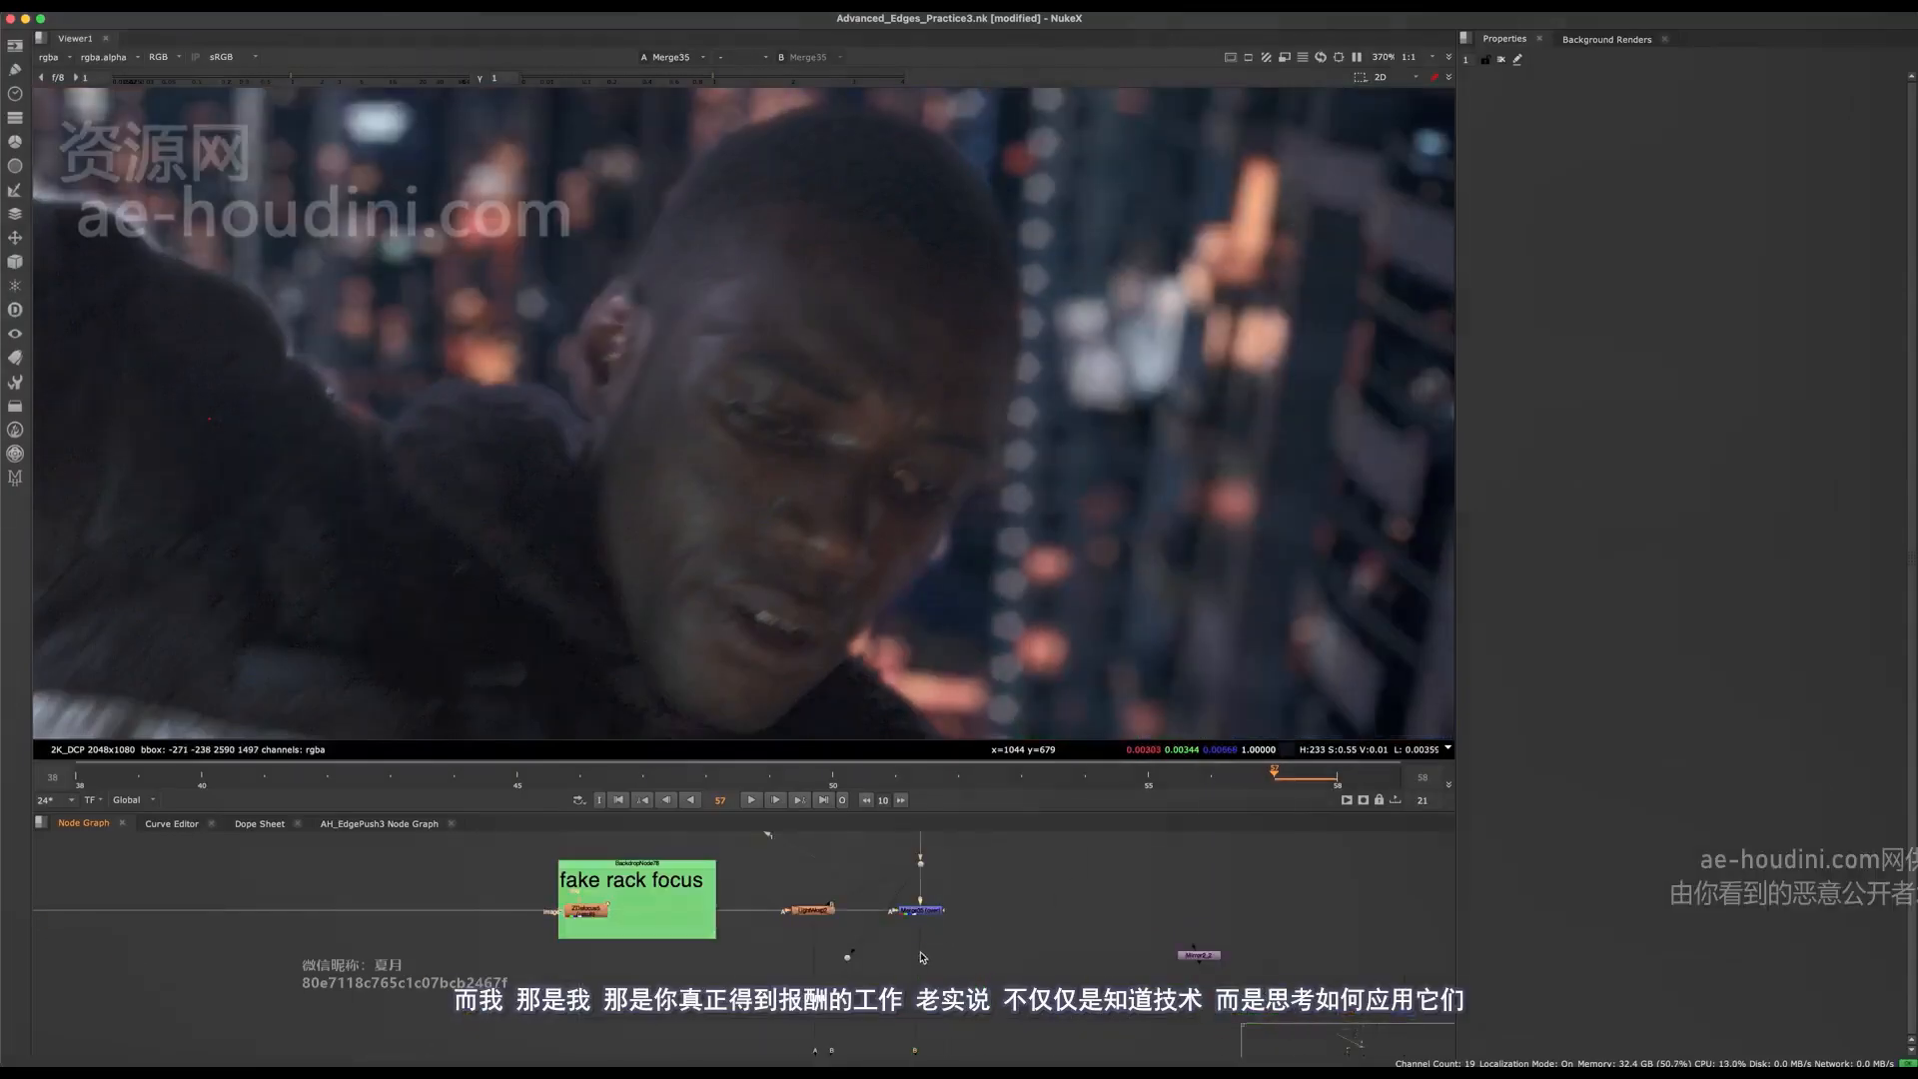
pyautogui.scroll(-2, 876, 456)
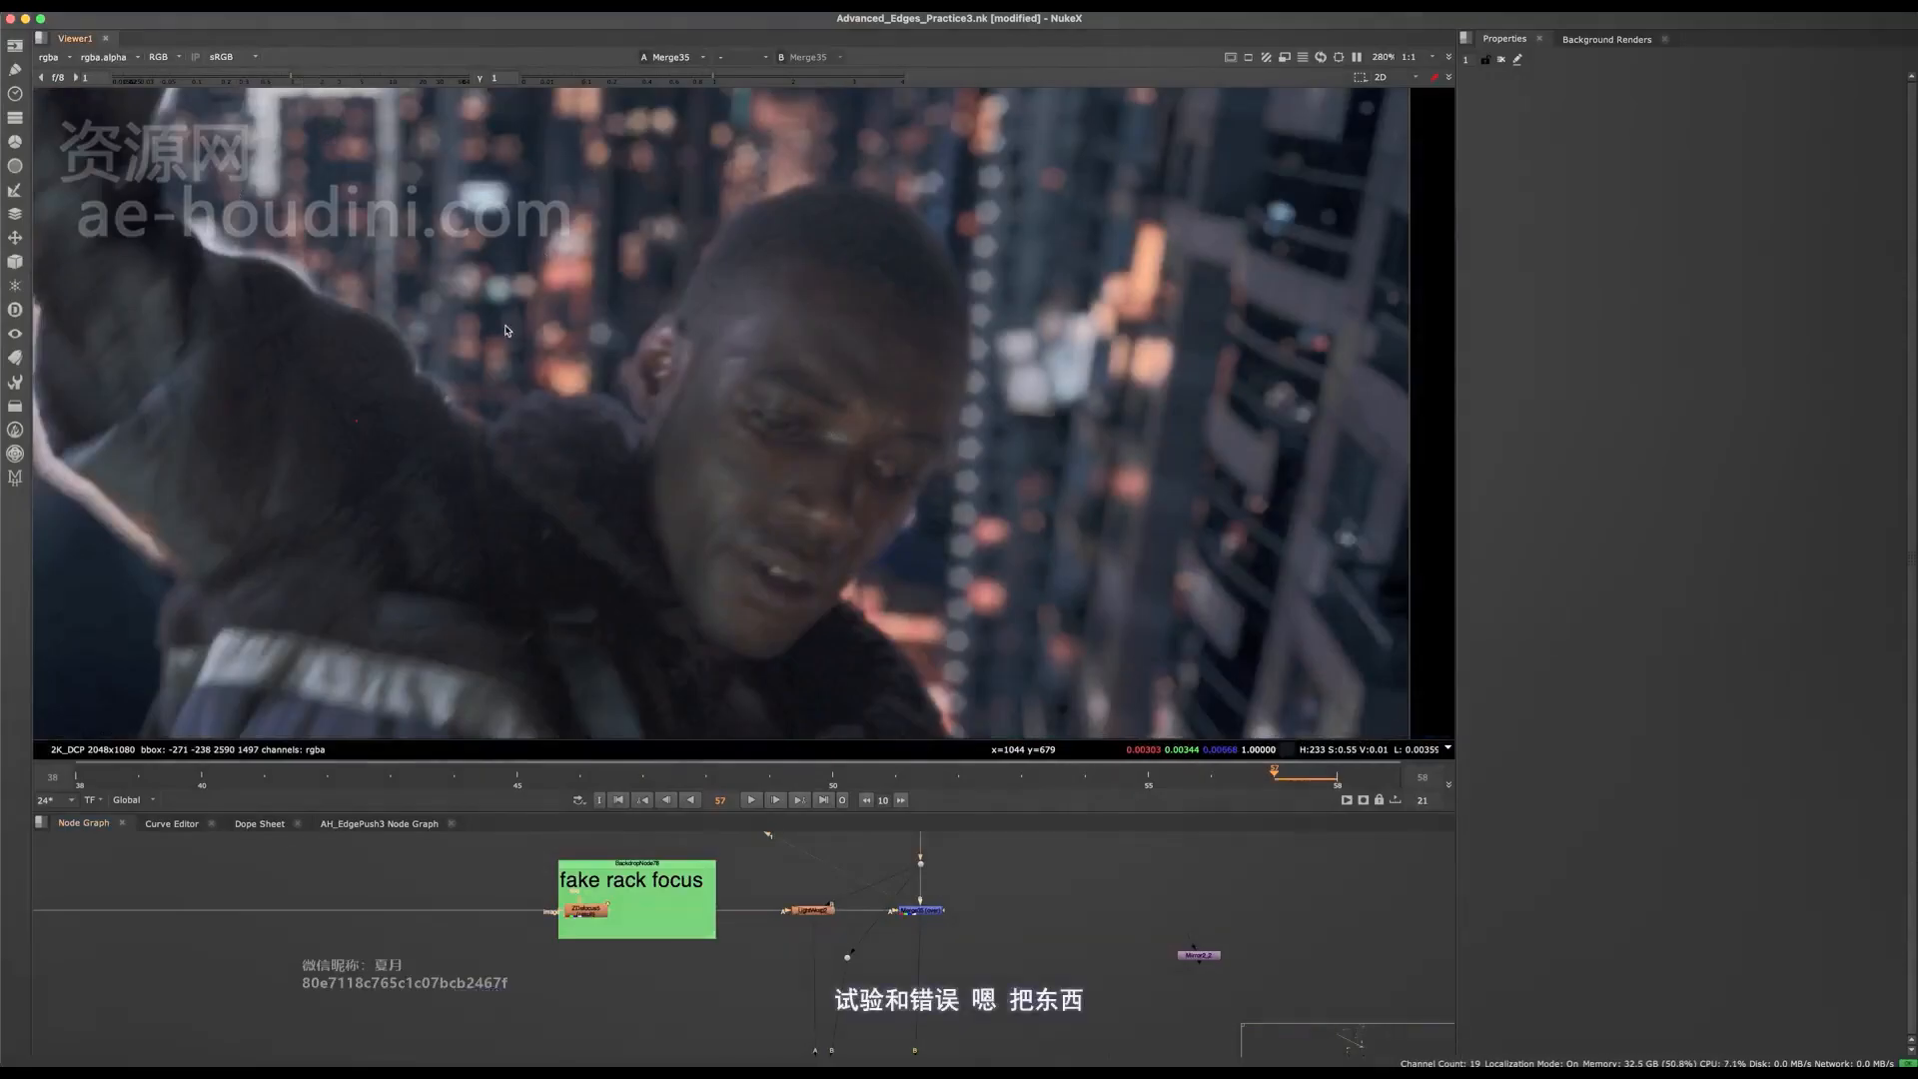
pyautogui.click(362, 78)
pyautogui.press('super+s')
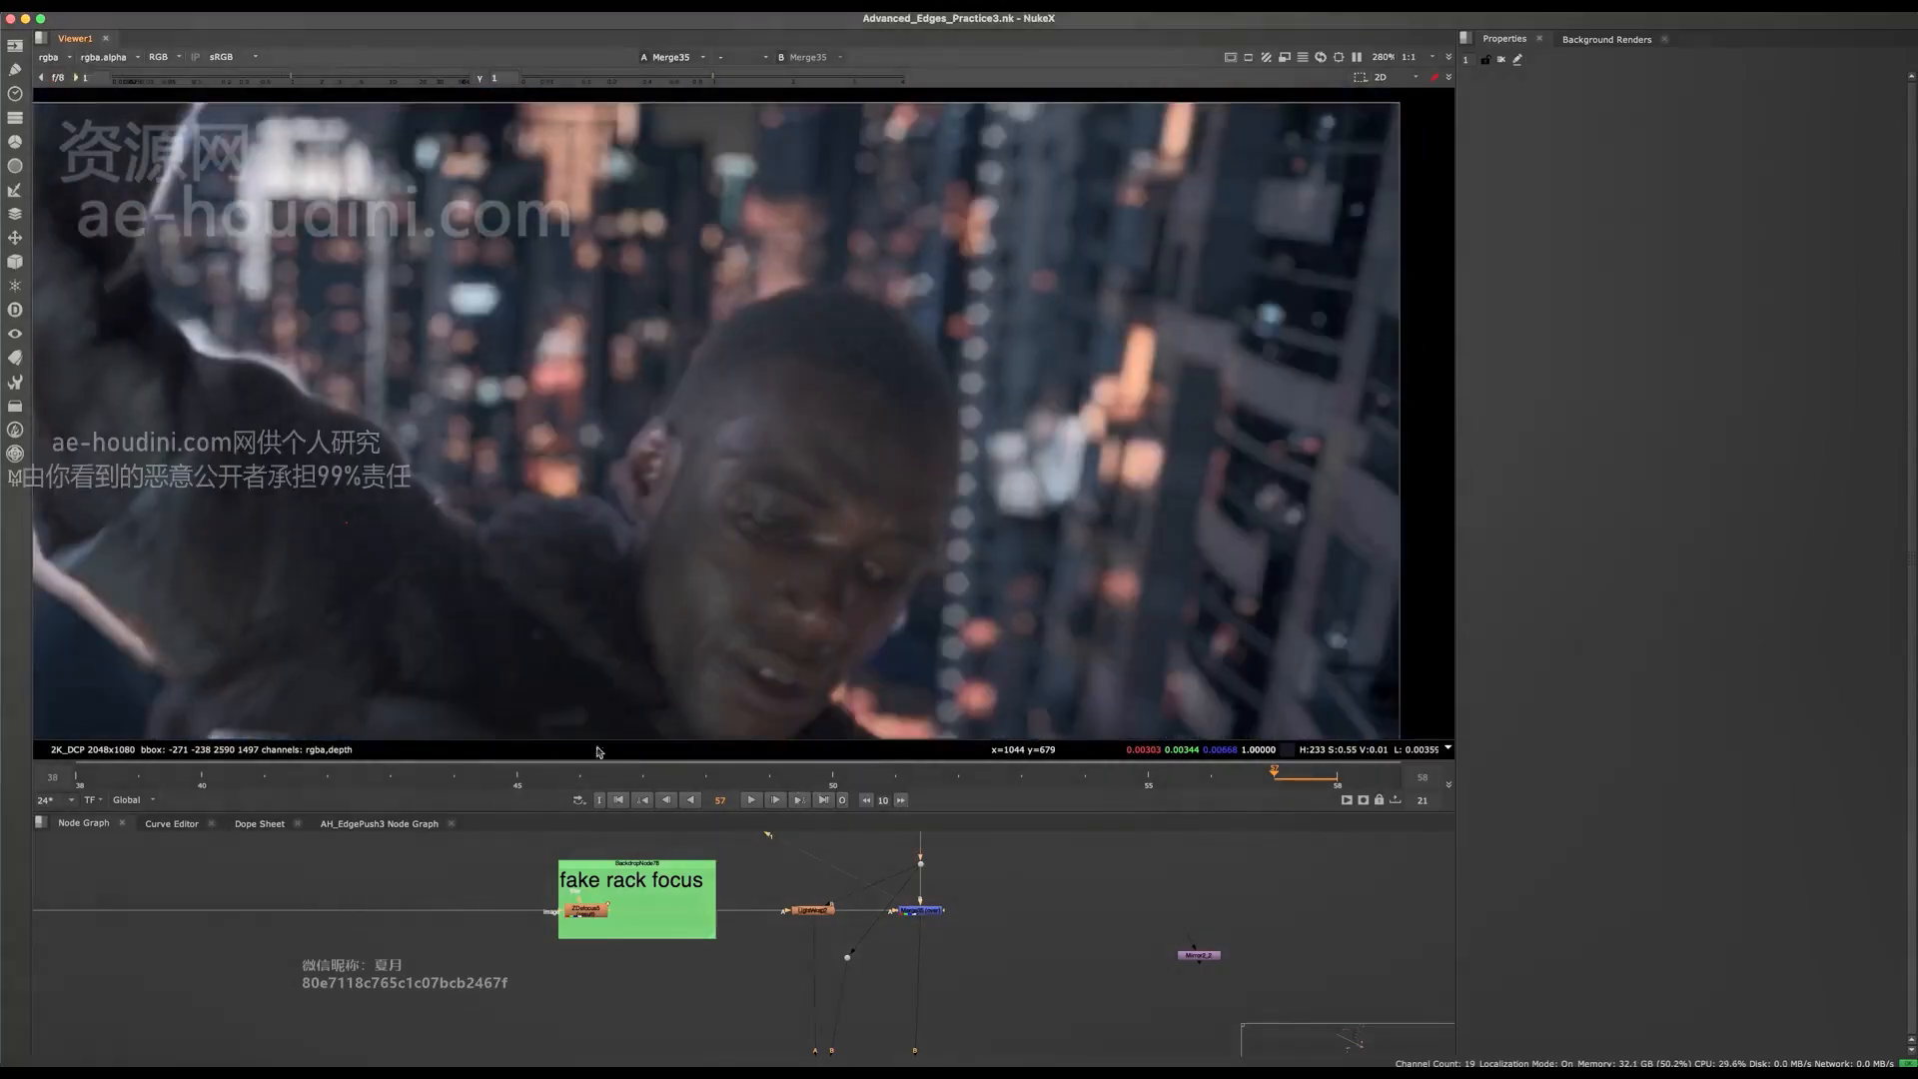
# - Create a backdrop around the spill nodes, from Merge66 (plus) and the erode chain through to Grade31
pyautogui.moveTo(599, 879); pyautogui.dragTo(751, 962, button='middle')
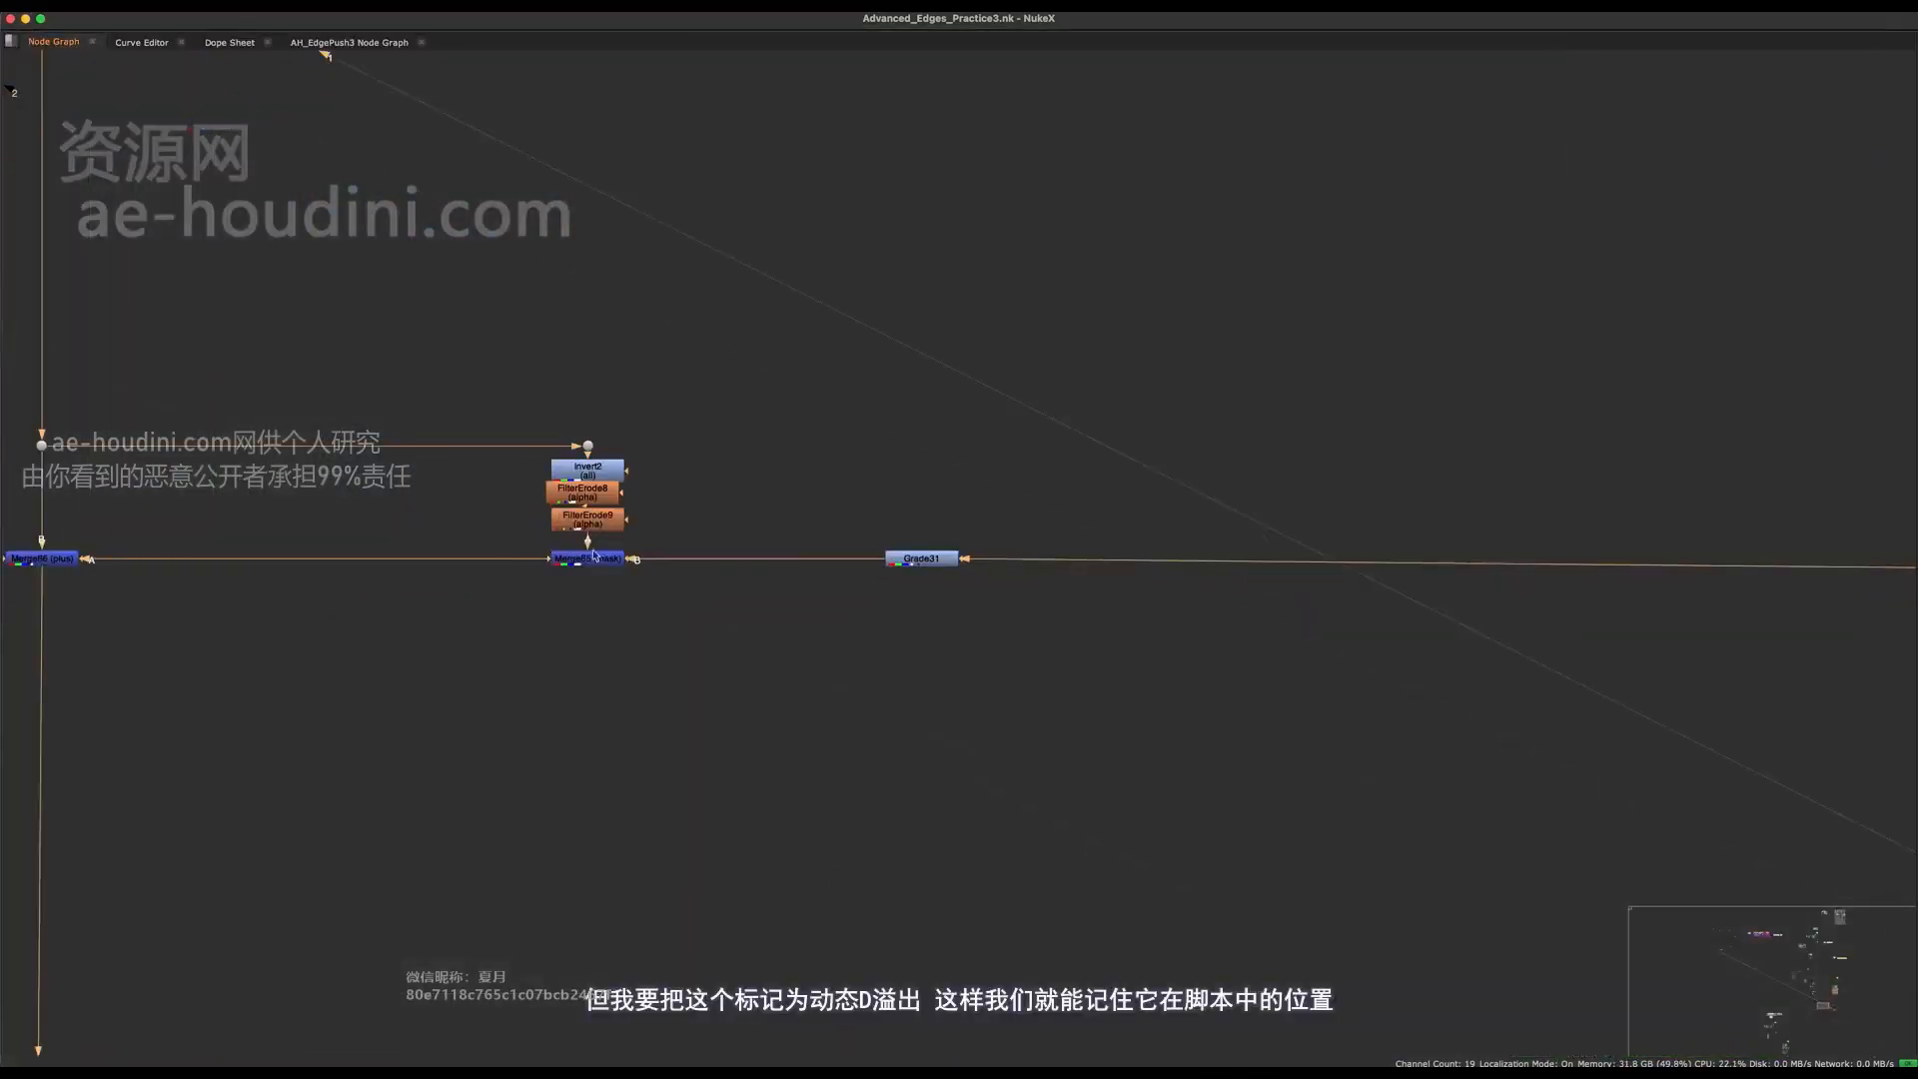
pyautogui.moveTo(1189, 303); pyautogui.dragTo(231, 647)
pyautogui.moveTo(636, 642); pyautogui.dragTo(848, 694, button='middle')
pyautogui.scroll(-3, 850, 691)
pyautogui.moveTo(1306, 441); pyautogui.dragTo(130, 755)
pyautogui.moveTo(536, 552); pyautogui.dragTo(593, 627, button='middle')
pyautogui.press('Tab')
pyautogui.write('back')
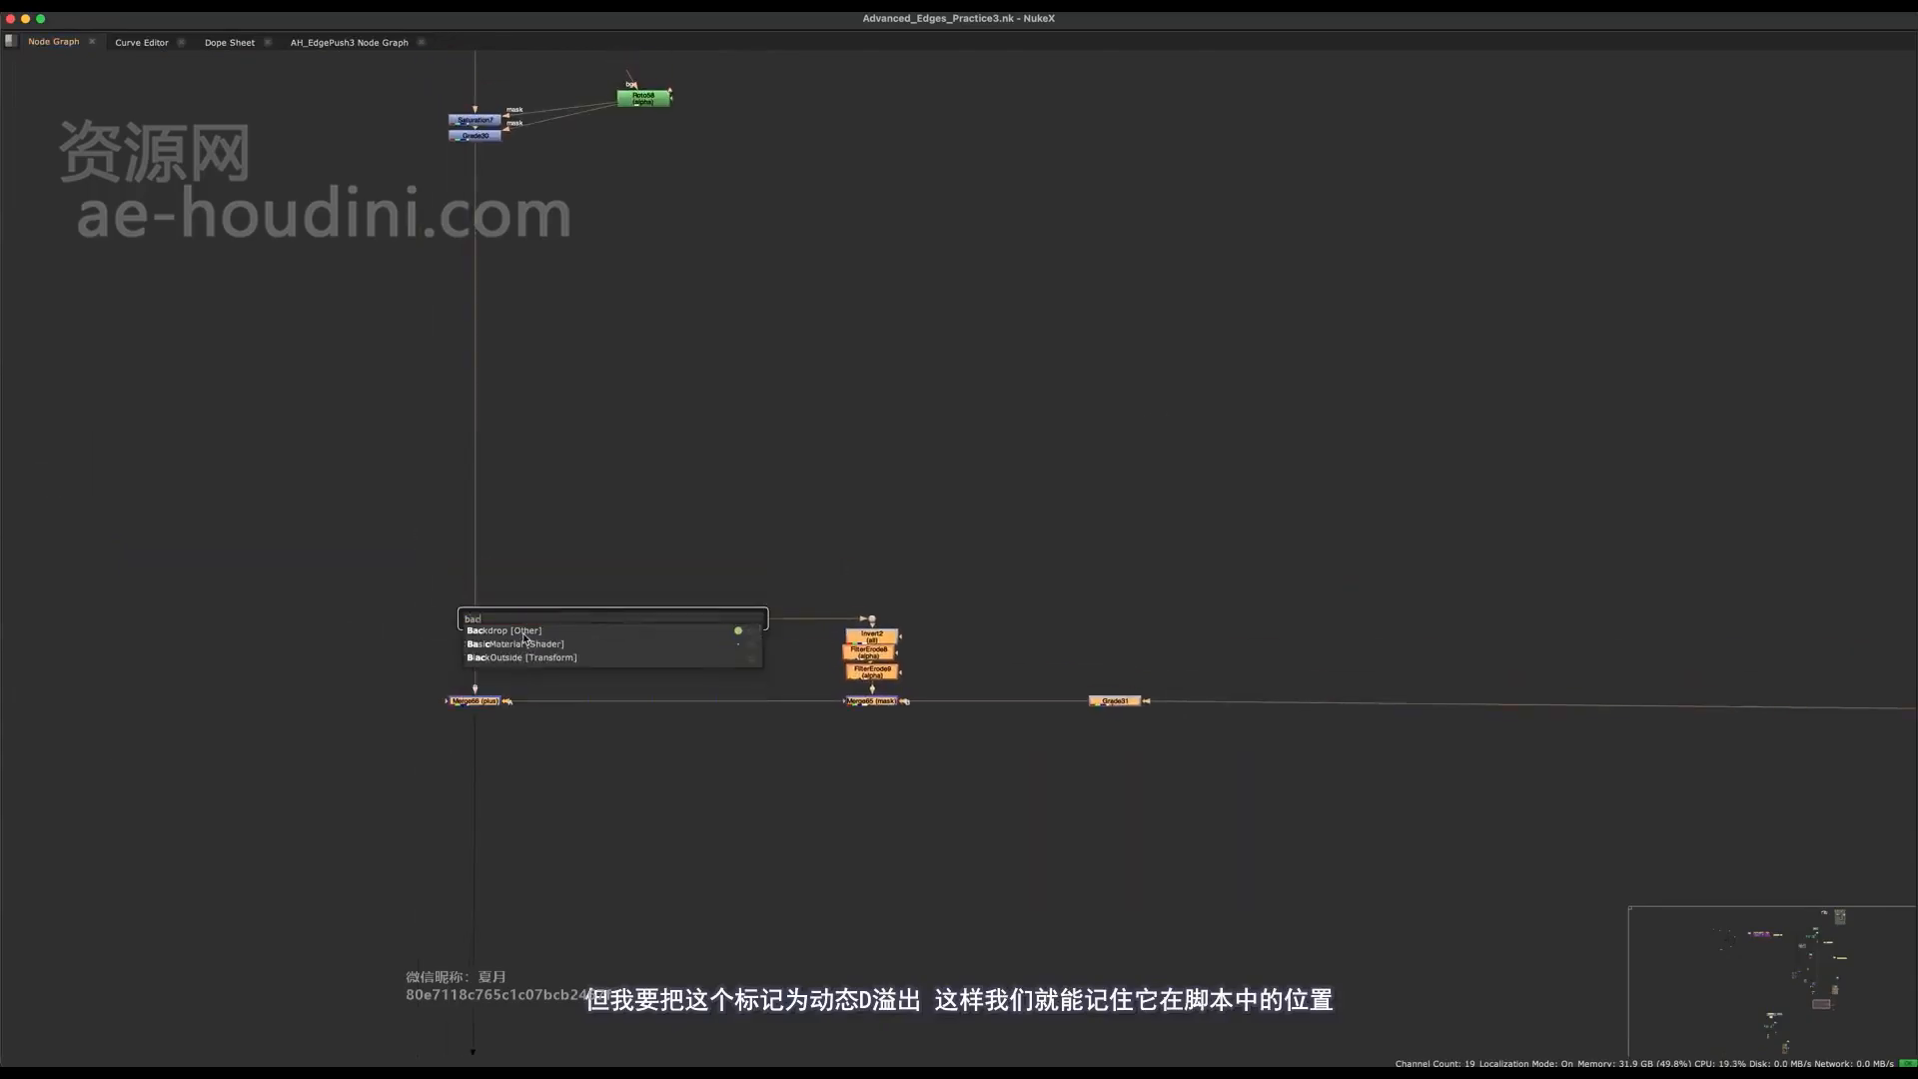
pyautogui.press('Return')
pyautogui.scroll(3, 592, 627)
pyautogui.moveTo(762, 553); pyautogui.dragTo(720, 690, button='middle')
# - Label the backdrop "Dynamic Despil" and save the script
pyautogui.press('space')
pyautogui.click(1608, 120)
pyautogui.write('De')
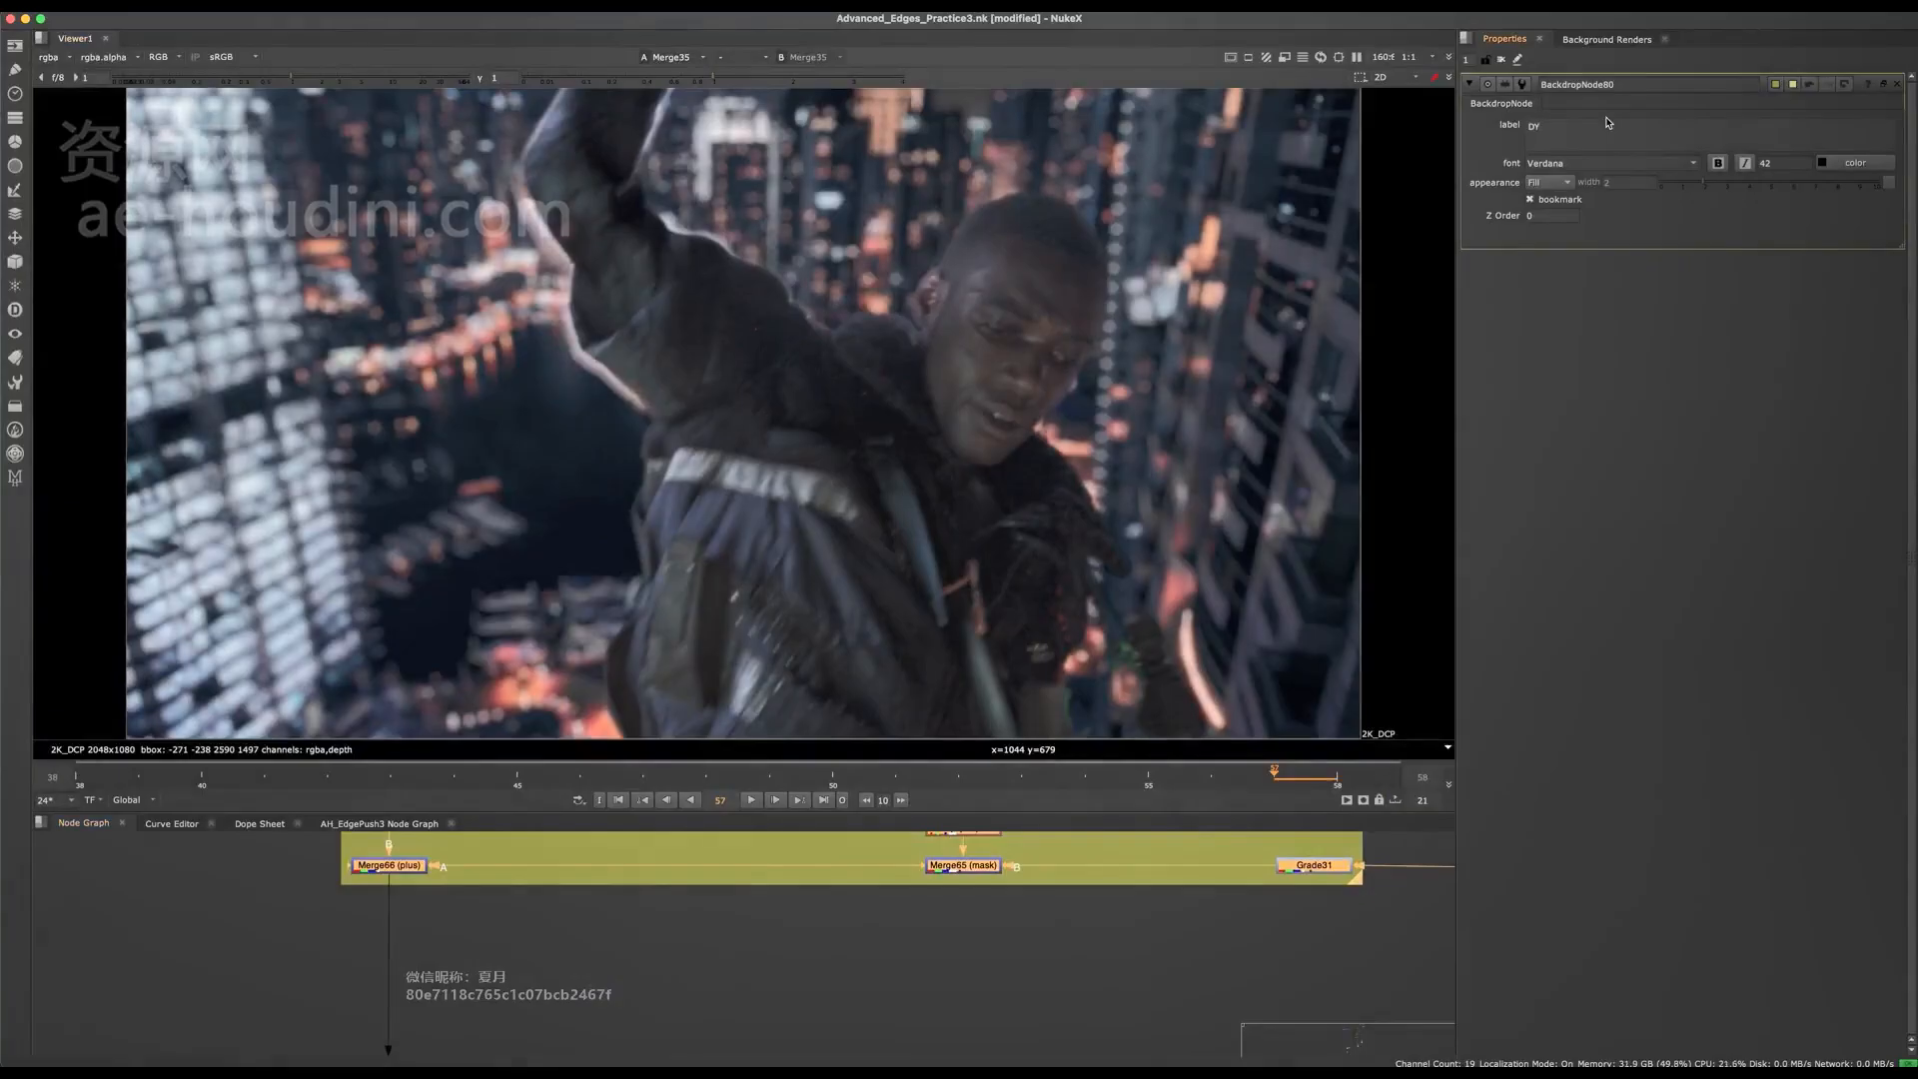
pyautogui.write('naimc')
pyautogui.press('BackSpace')
pyautogui.press('BackSpace')
pyautogui.press('BackSpace')
pyautogui.press('BackSpace')
pyautogui.write('mi')
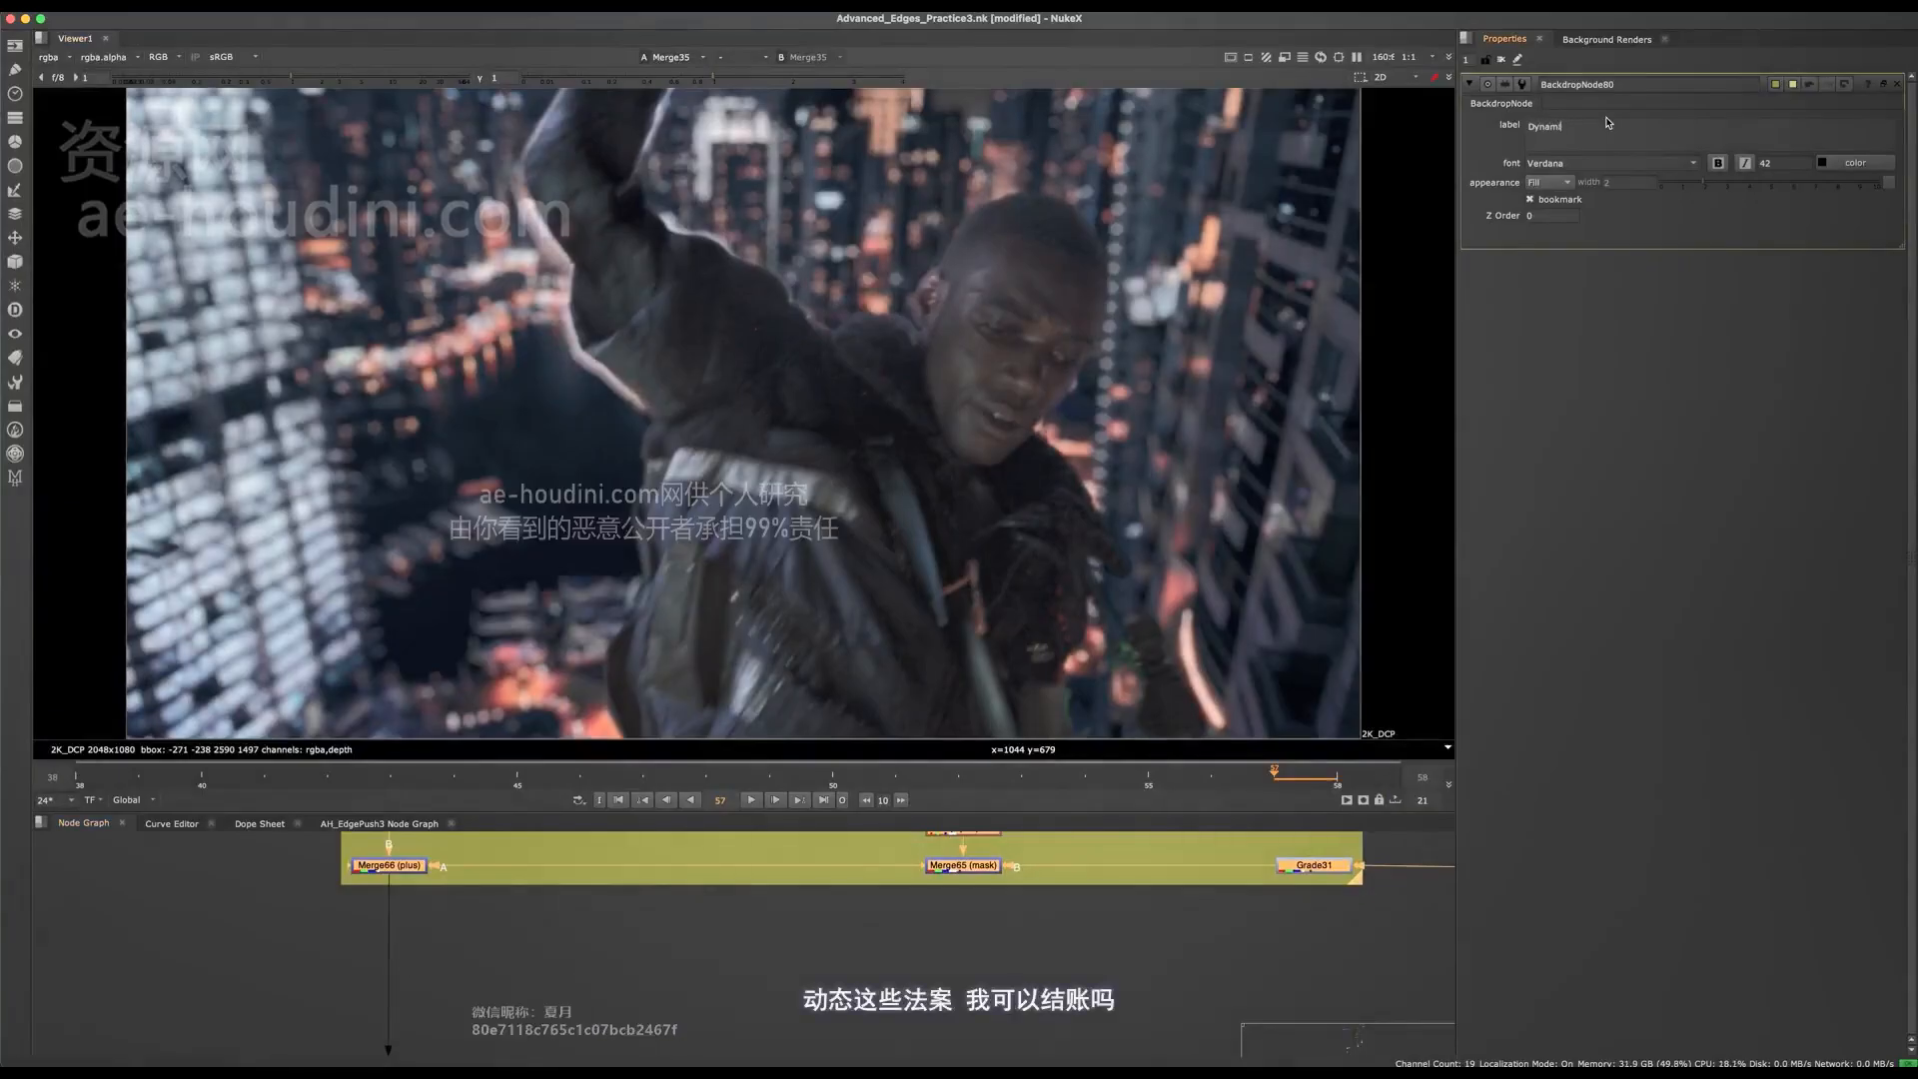
pyautogui.write('c Despil')
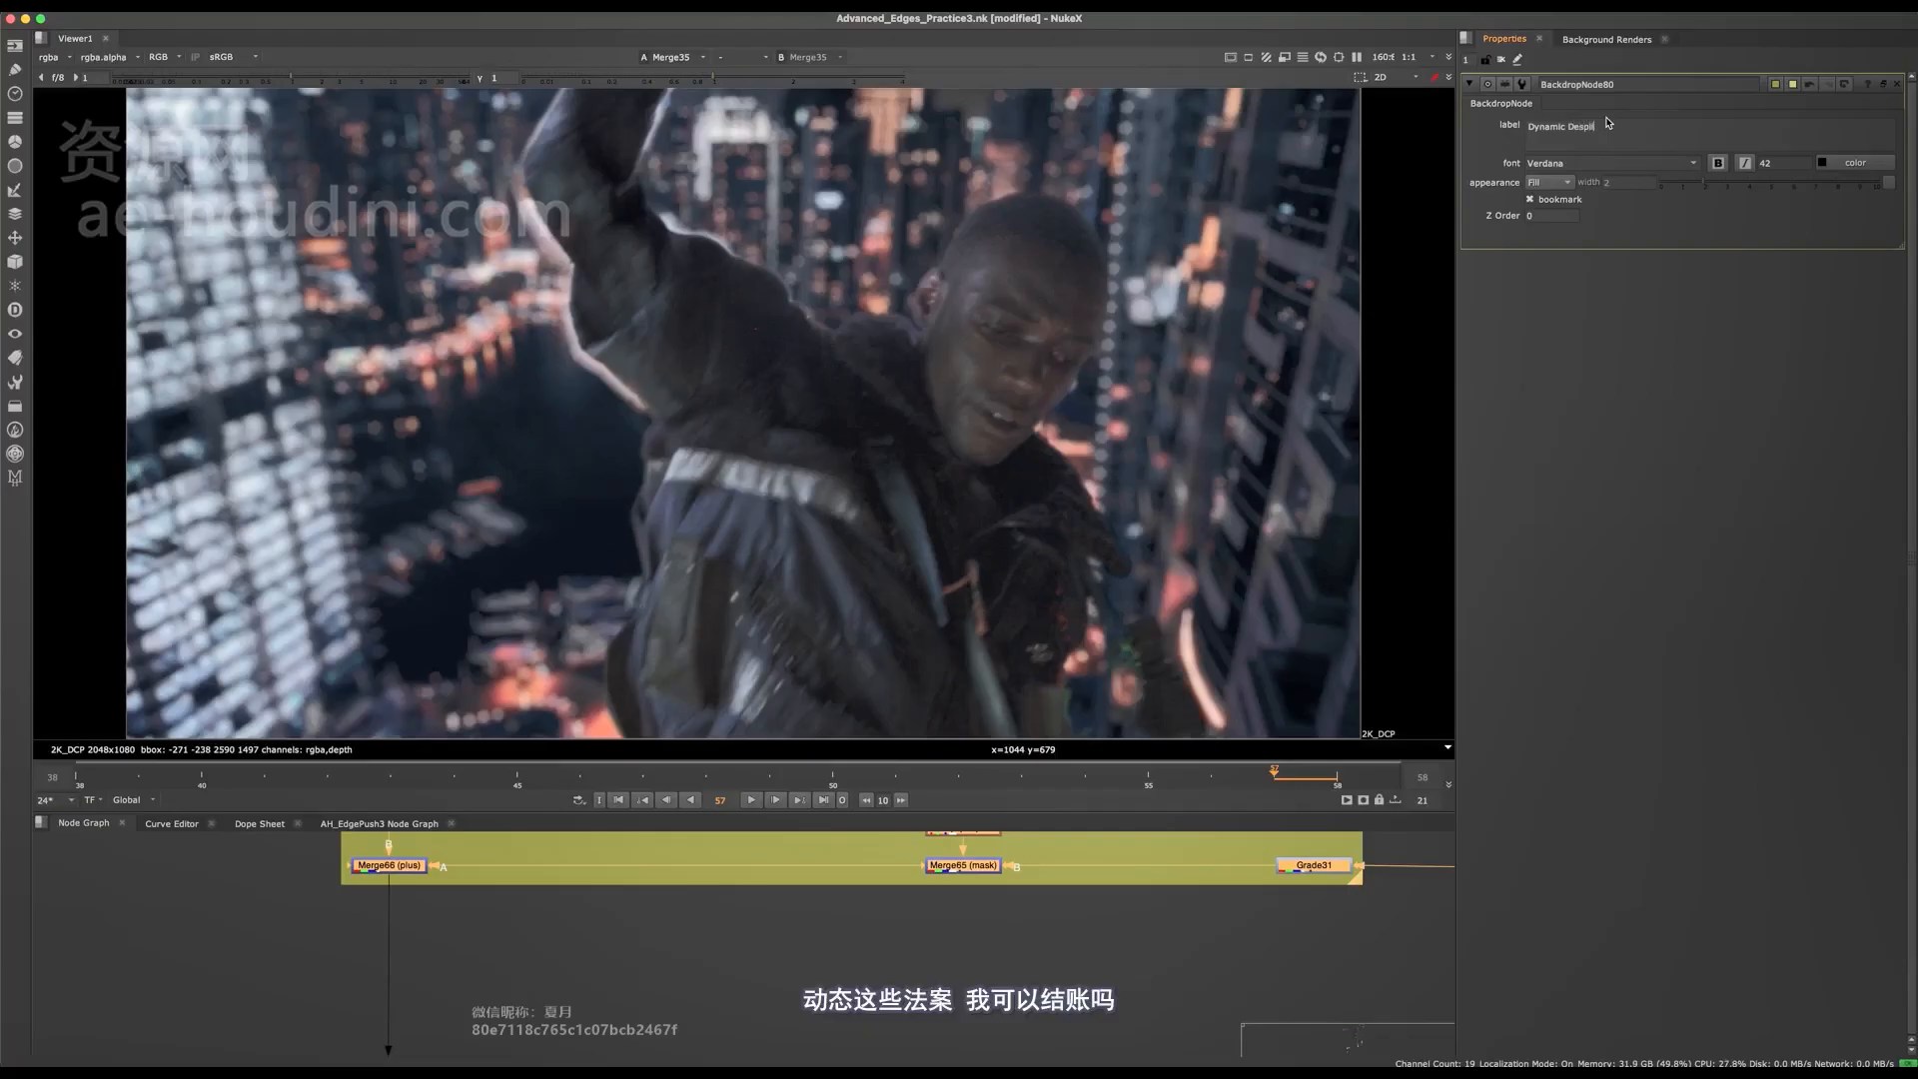
pyautogui.press('space')
pyautogui.hotkey('ctrl', 's')
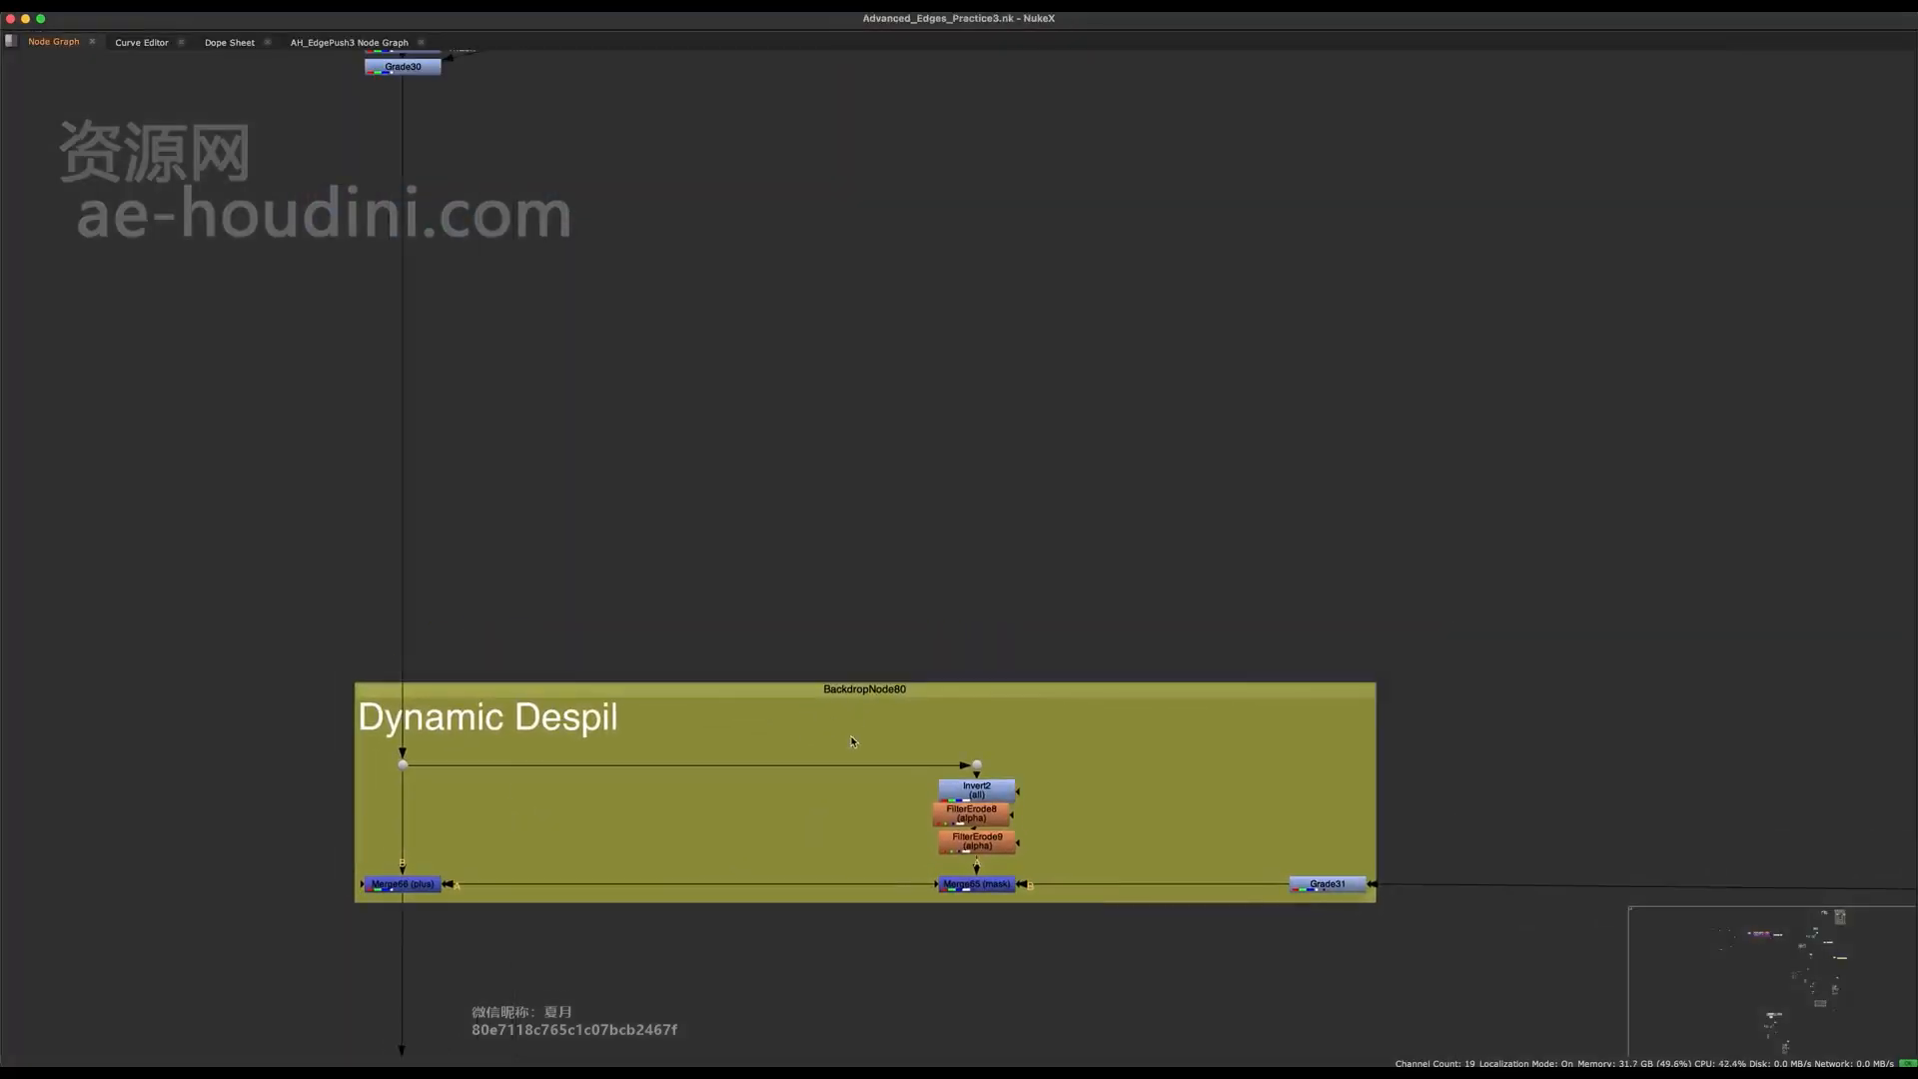
# - Correct the backdrop's label to "Dynamic Despill"
pyautogui.click(837, 716)
pyautogui.press('space')
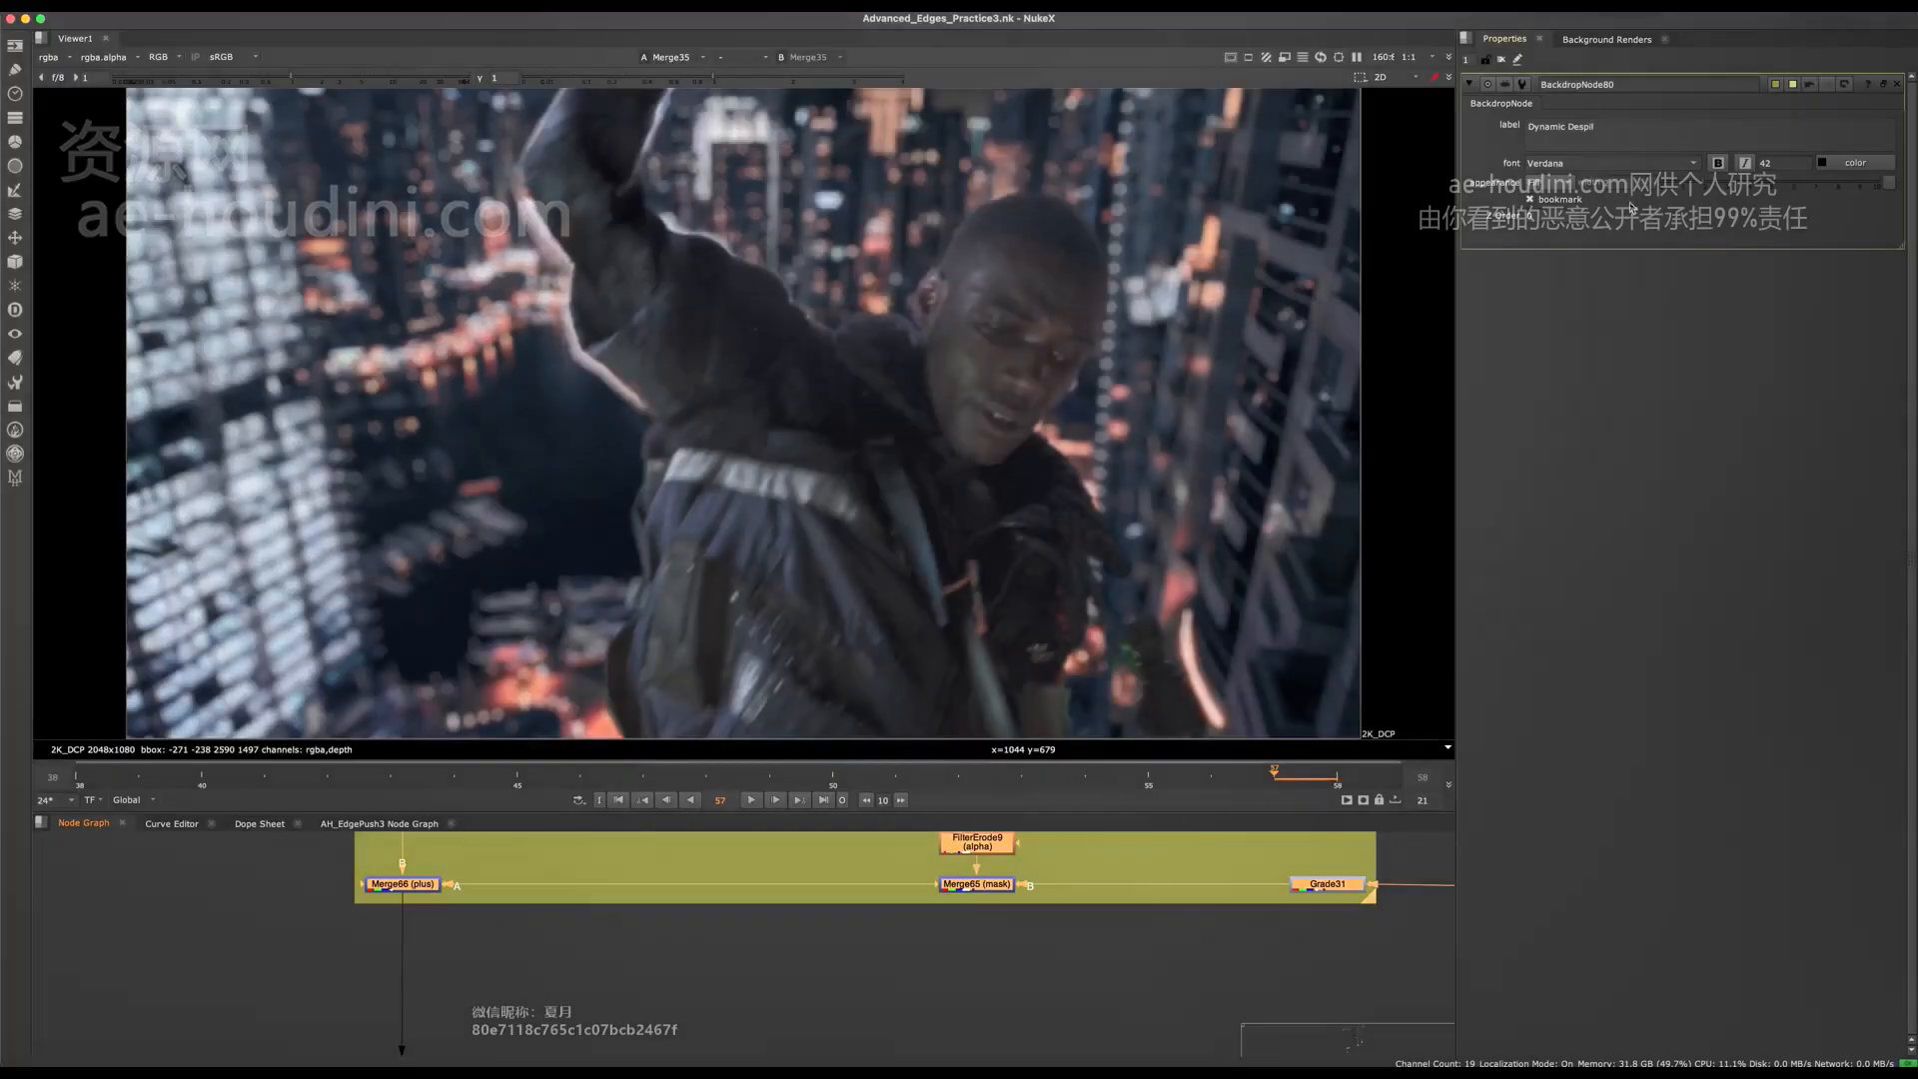
pyautogui.click(1669, 134)
pyautogui.write('l')
pyautogui.click(1002, 959)
# - Examine the full composite and the Dynamic Despill group, switching Merge66 (plus) off and on
pyautogui.moveTo(1342, 1061)
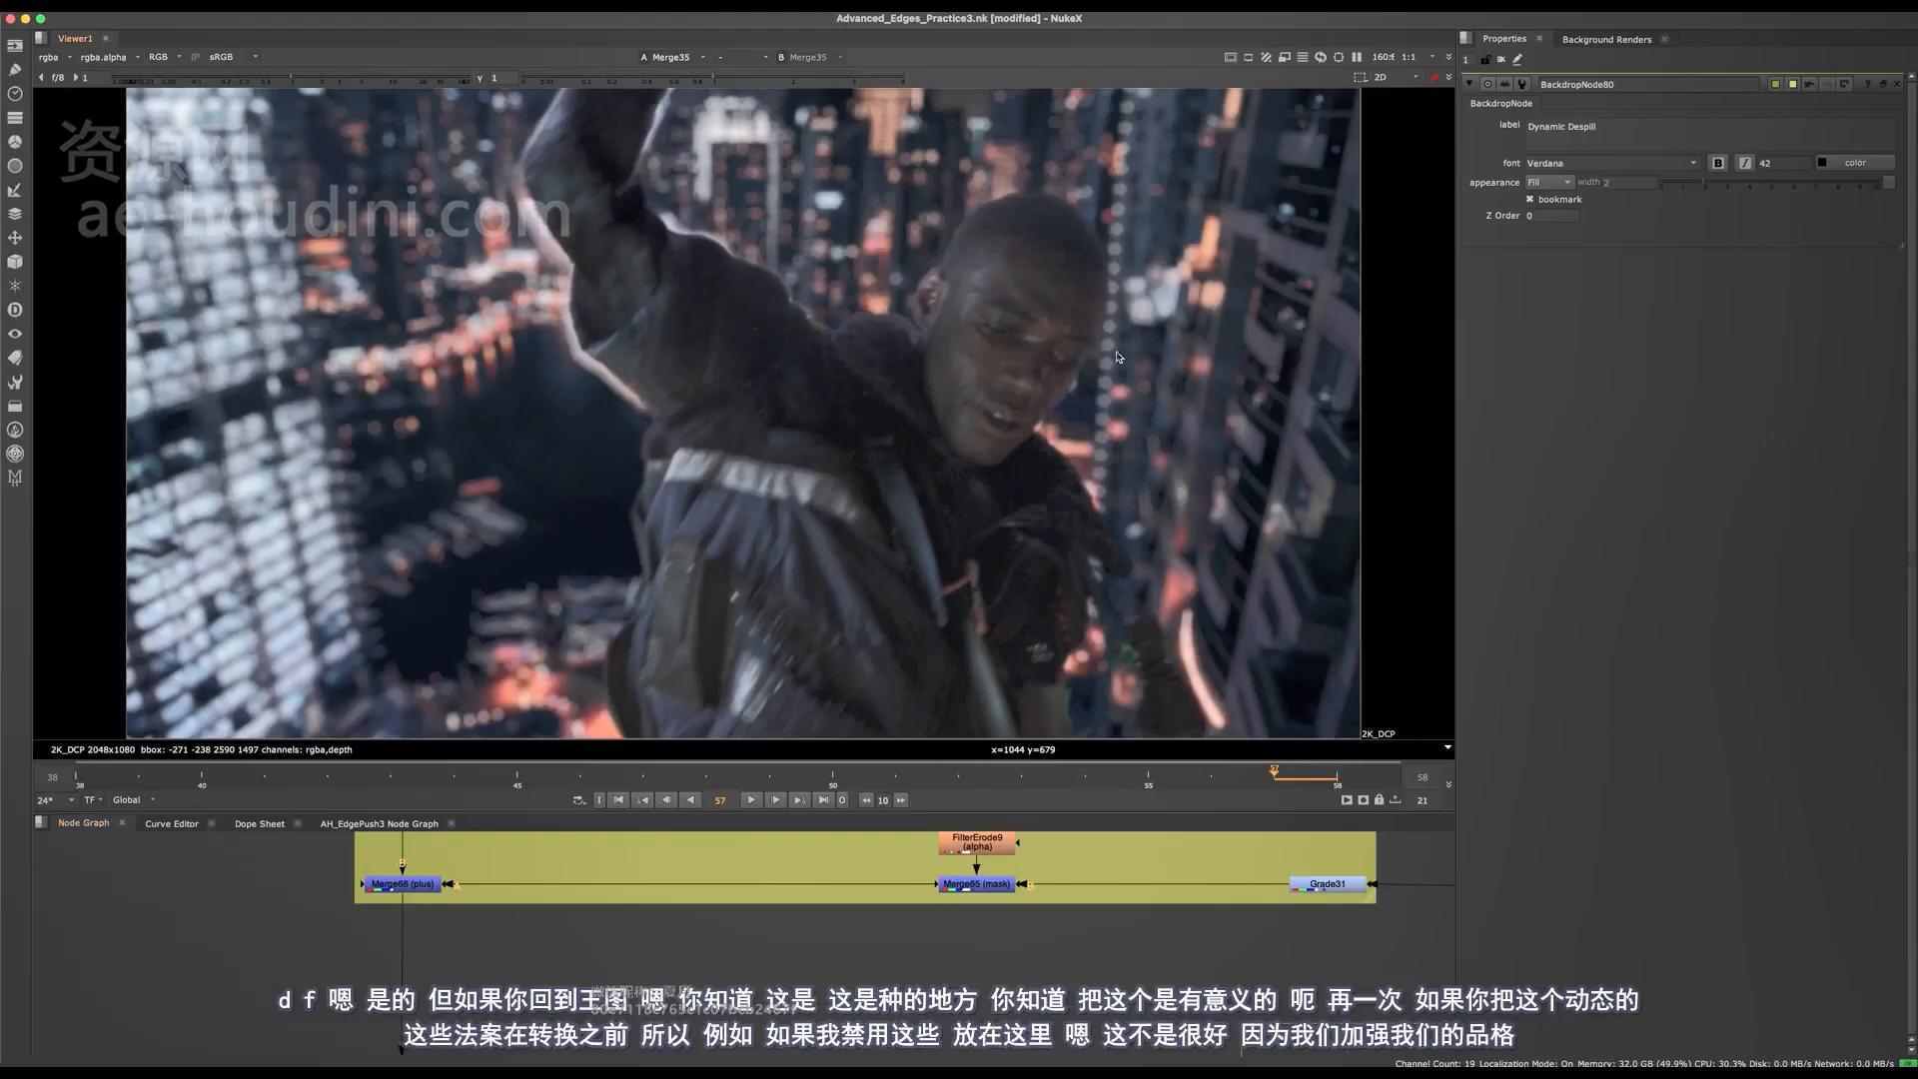
pyautogui.scroll(-6, 1085, 280)
pyautogui.scroll(2, 1051, 302)
pyautogui.press('f')
pyautogui.scroll(-2, 541, 925)
pyautogui.moveTo(555, 919); pyautogui.dragTo(543, 973, button='middle')
pyautogui.press('space')
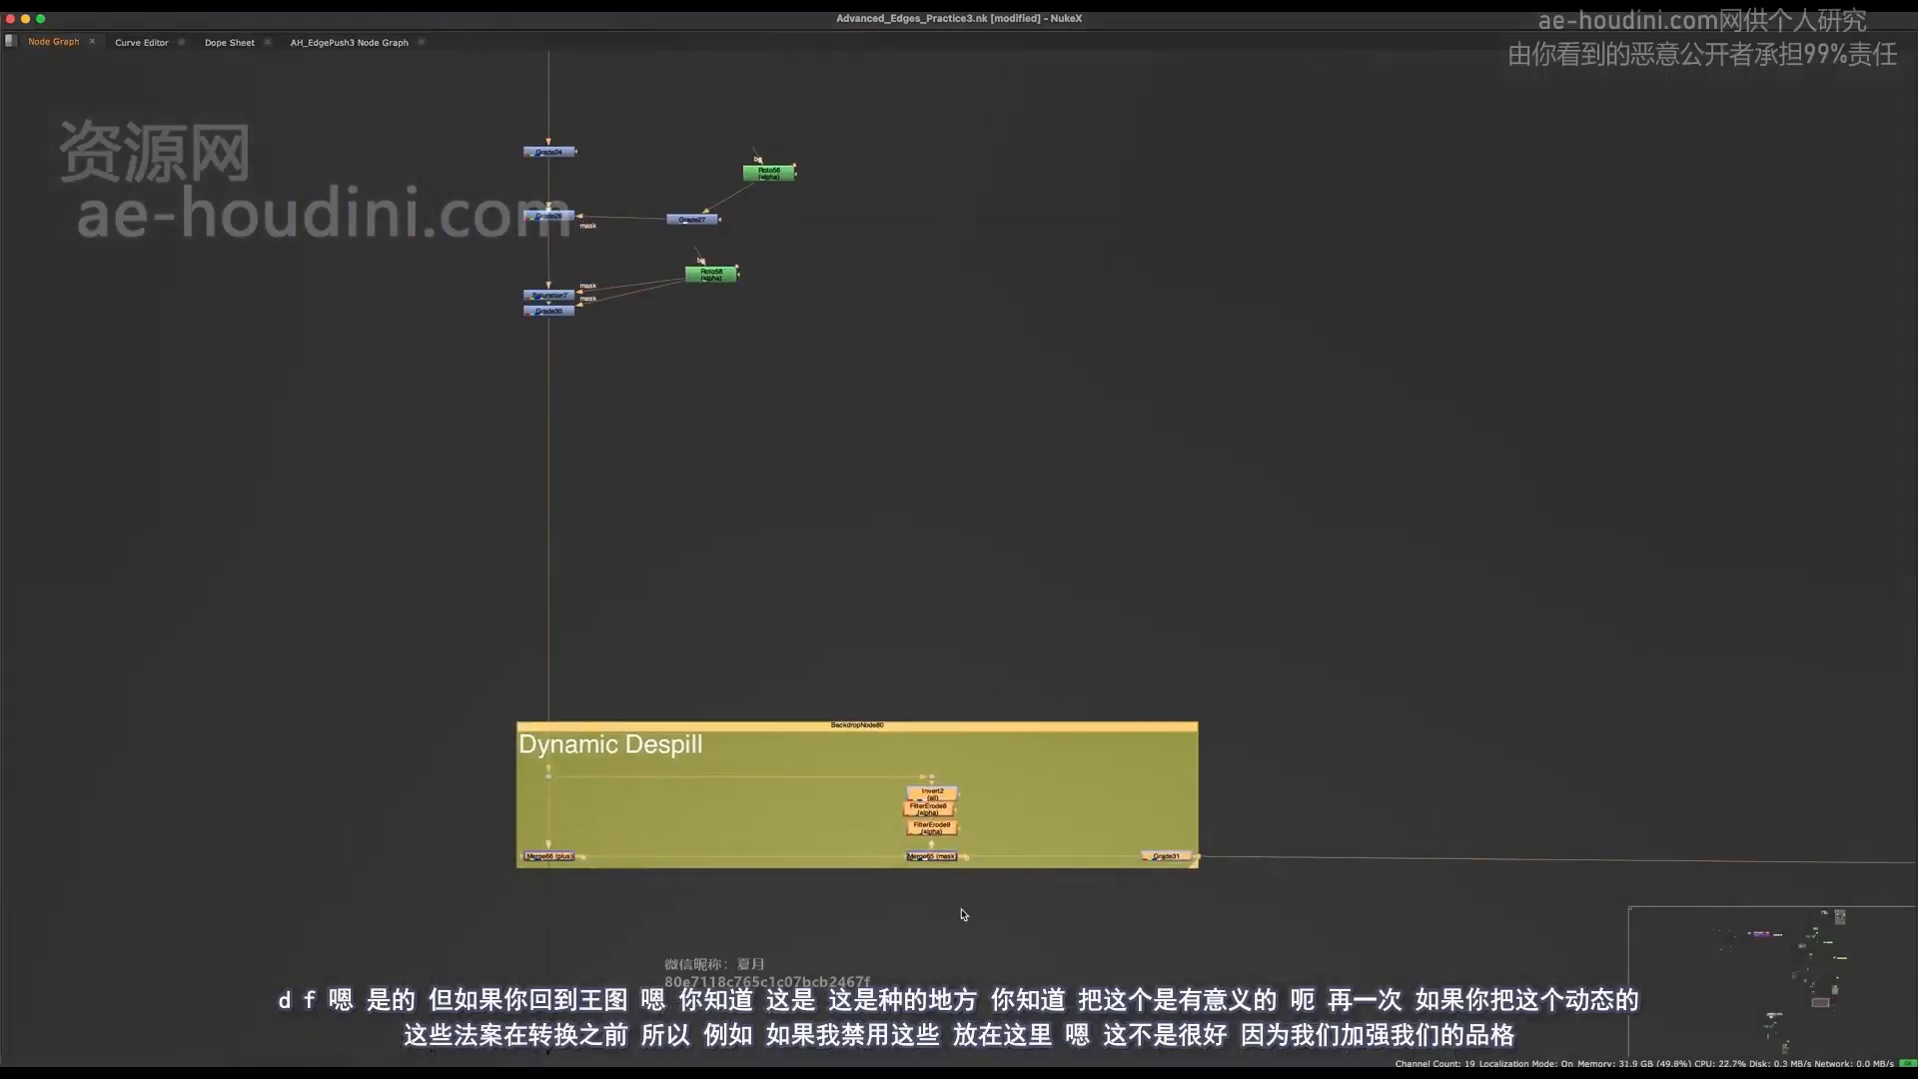
pyautogui.moveTo(864, 785); pyautogui.dragTo(1067, 659, button='middle')
pyautogui.click(754, 732)
pyautogui.scroll(5, 754, 737)
pyautogui.press('d')
pyautogui.press('d')
pyautogui.press('d')
pyautogui.press('d')
pyautogui.scroll(-5, 833, 751)
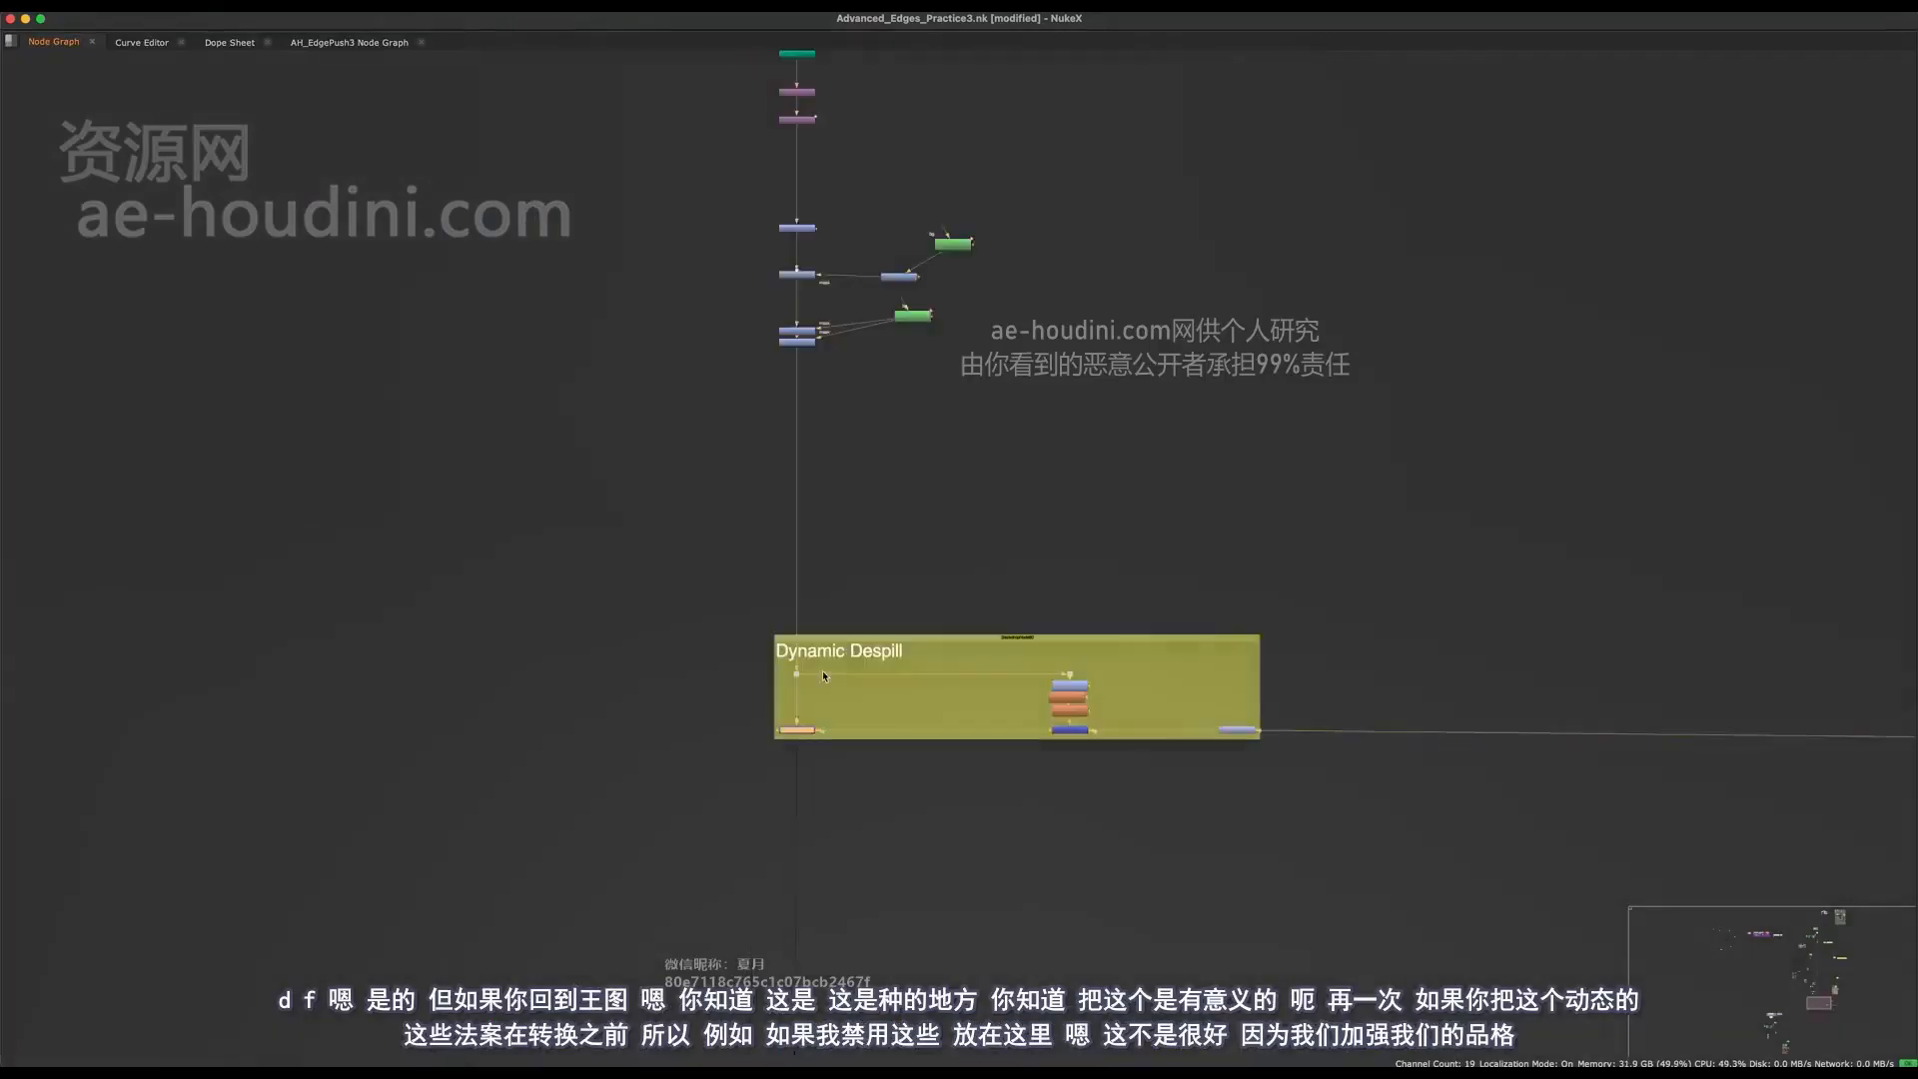
# - Copy and disable the Reformat and Person_Scale_Animated1 nodes above Grade24, undoing the accidental node move
pyautogui.moveTo(891, 164); pyautogui.dragTo(850, 468, button='middle')
pyautogui.scroll(4, 756, 424)
pyautogui.moveTo(789, 419); pyautogui.dragTo(800, 527)
pyautogui.moveTo(800, 527); pyautogui.dragTo(799, 423, button='middle')
pyautogui.press('super+z')
pyautogui.moveTo(927, 177); pyautogui.dragTo(734, 369)
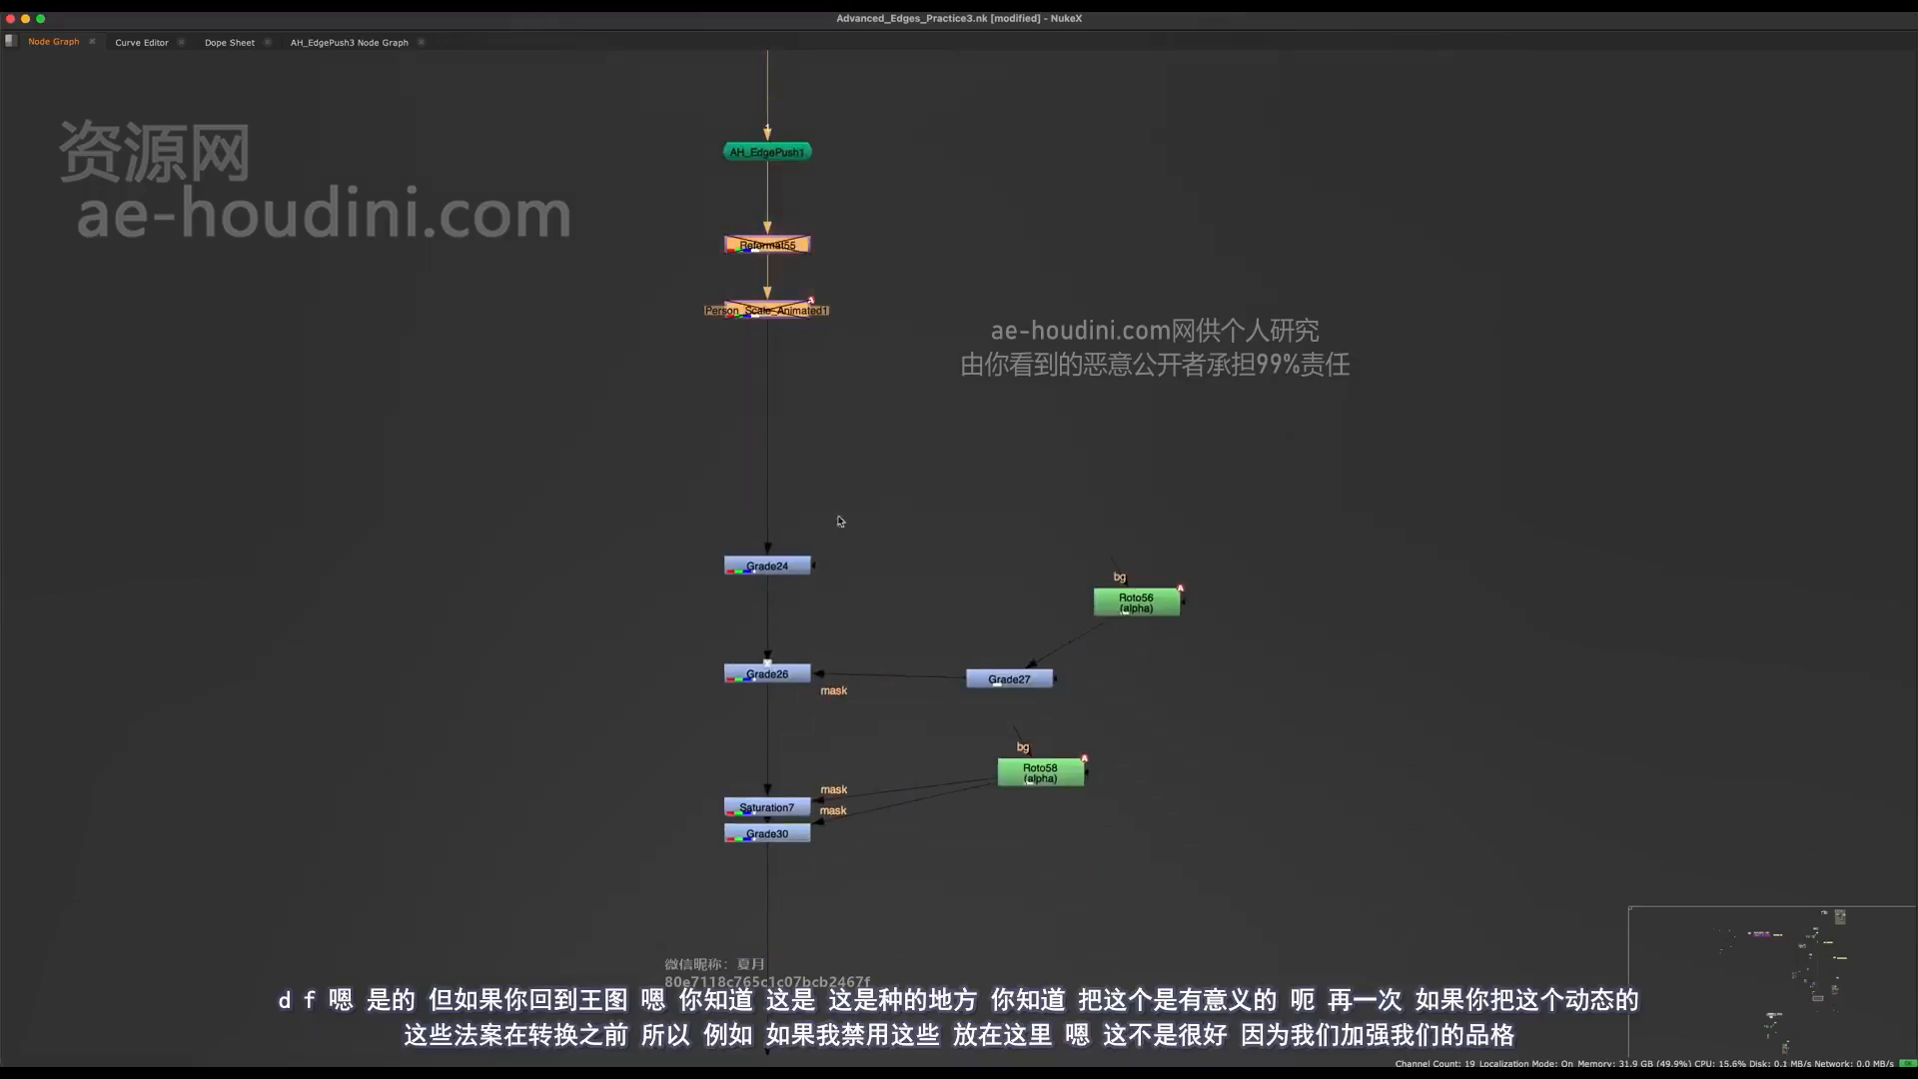
# - Paste the copied Reformat and person scale nodes directly after Merge66 (plus) and arrange them below the Dynamic Despill backdrop
pyautogui.scroll(-5, 844, 480)
pyautogui.moveTo(829, 699); pyautogui.dragTo(797, 355, button='middle')
pyautogui.scroll(5, 780, 640)
pyautogui.click(729, 522)
pyautogui.press('super+v')
pyautogui.scroll(1, 728, 574)
pyautogui.moveTo(793, 298); pyautogui.dragTo(716, 622)
pyautogui.moveTo(680, 460); pyautogui.dragTo(794, 272)
pyautogui.moveTo(800, 299); pyautogui.dragTo(773, 465, button='middle')
pyautogui.moveTo(856, 573); pyautogui.dragTo(639, 818)
pyautogui.moveTo(853, 712); pyautogui.dragTo(609, 857)
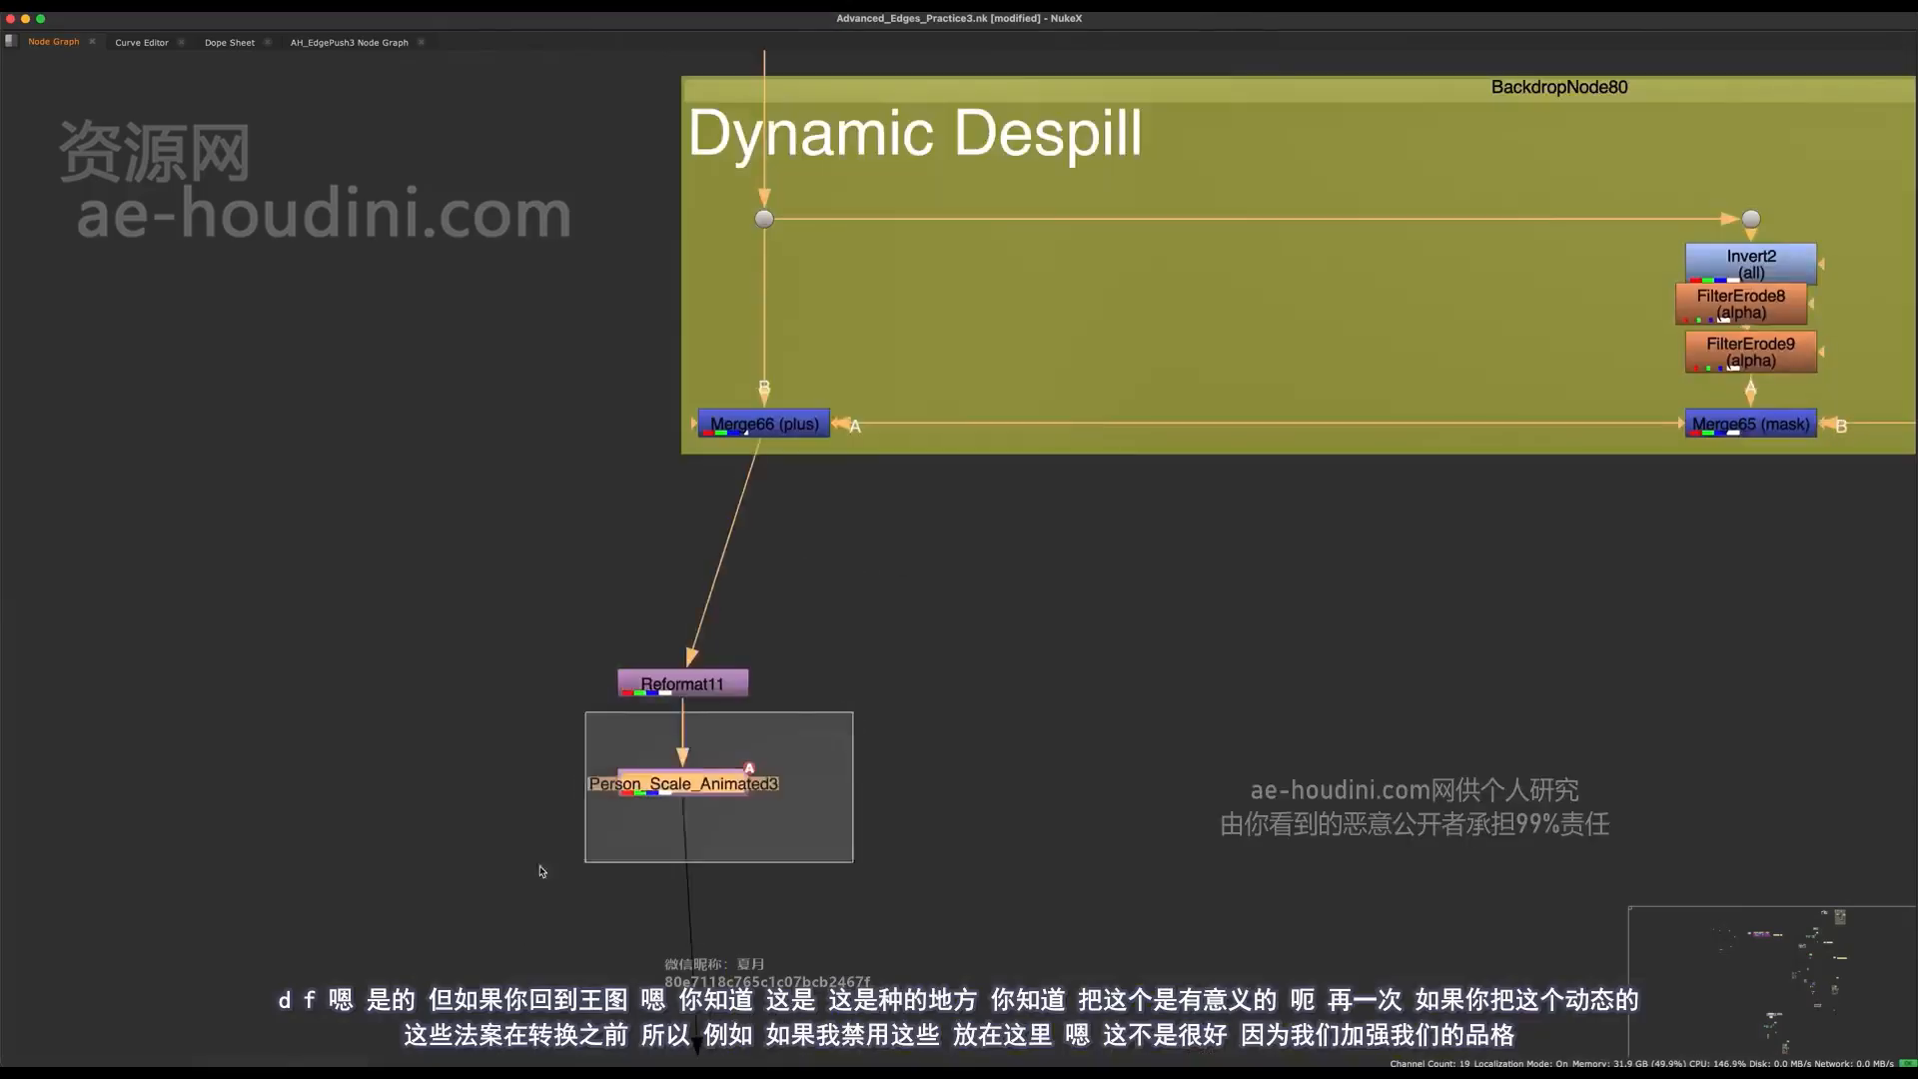
# - View the Person_Scale_Animated3 output and move the pasted Reformat11 and scale nodes closer beneath Merge66
pyautogui.press('space')
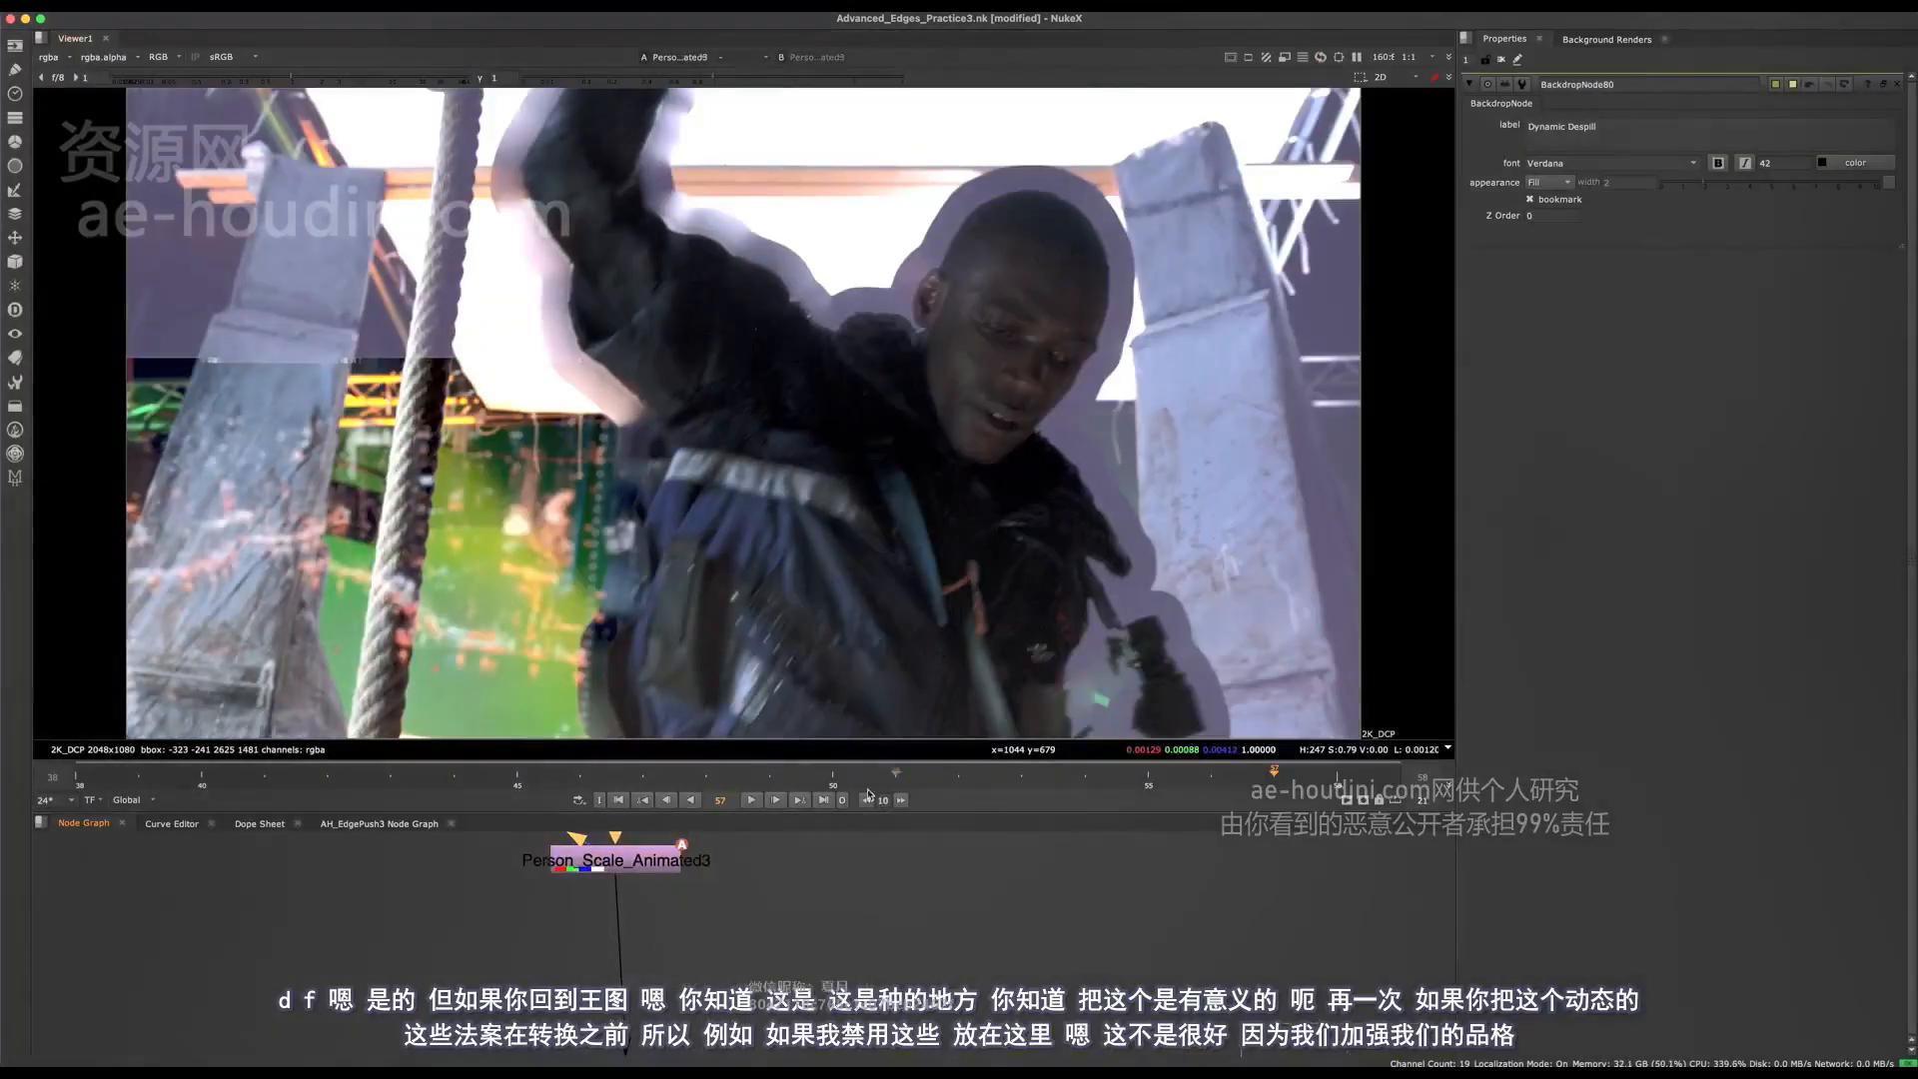
pyautogui.scroll(-2, 734, 898)
pyautogui.moveTo(719, 894); pyautogui.dragTo(685, 1004, button='middle')
pyautogui.press('space')
pyautogui.moveTo(688, 857); pyautogui.dragTo(500, 1005)
pyautogui.moveTo(611, 917); pyautogui.dragTo(638, 913)
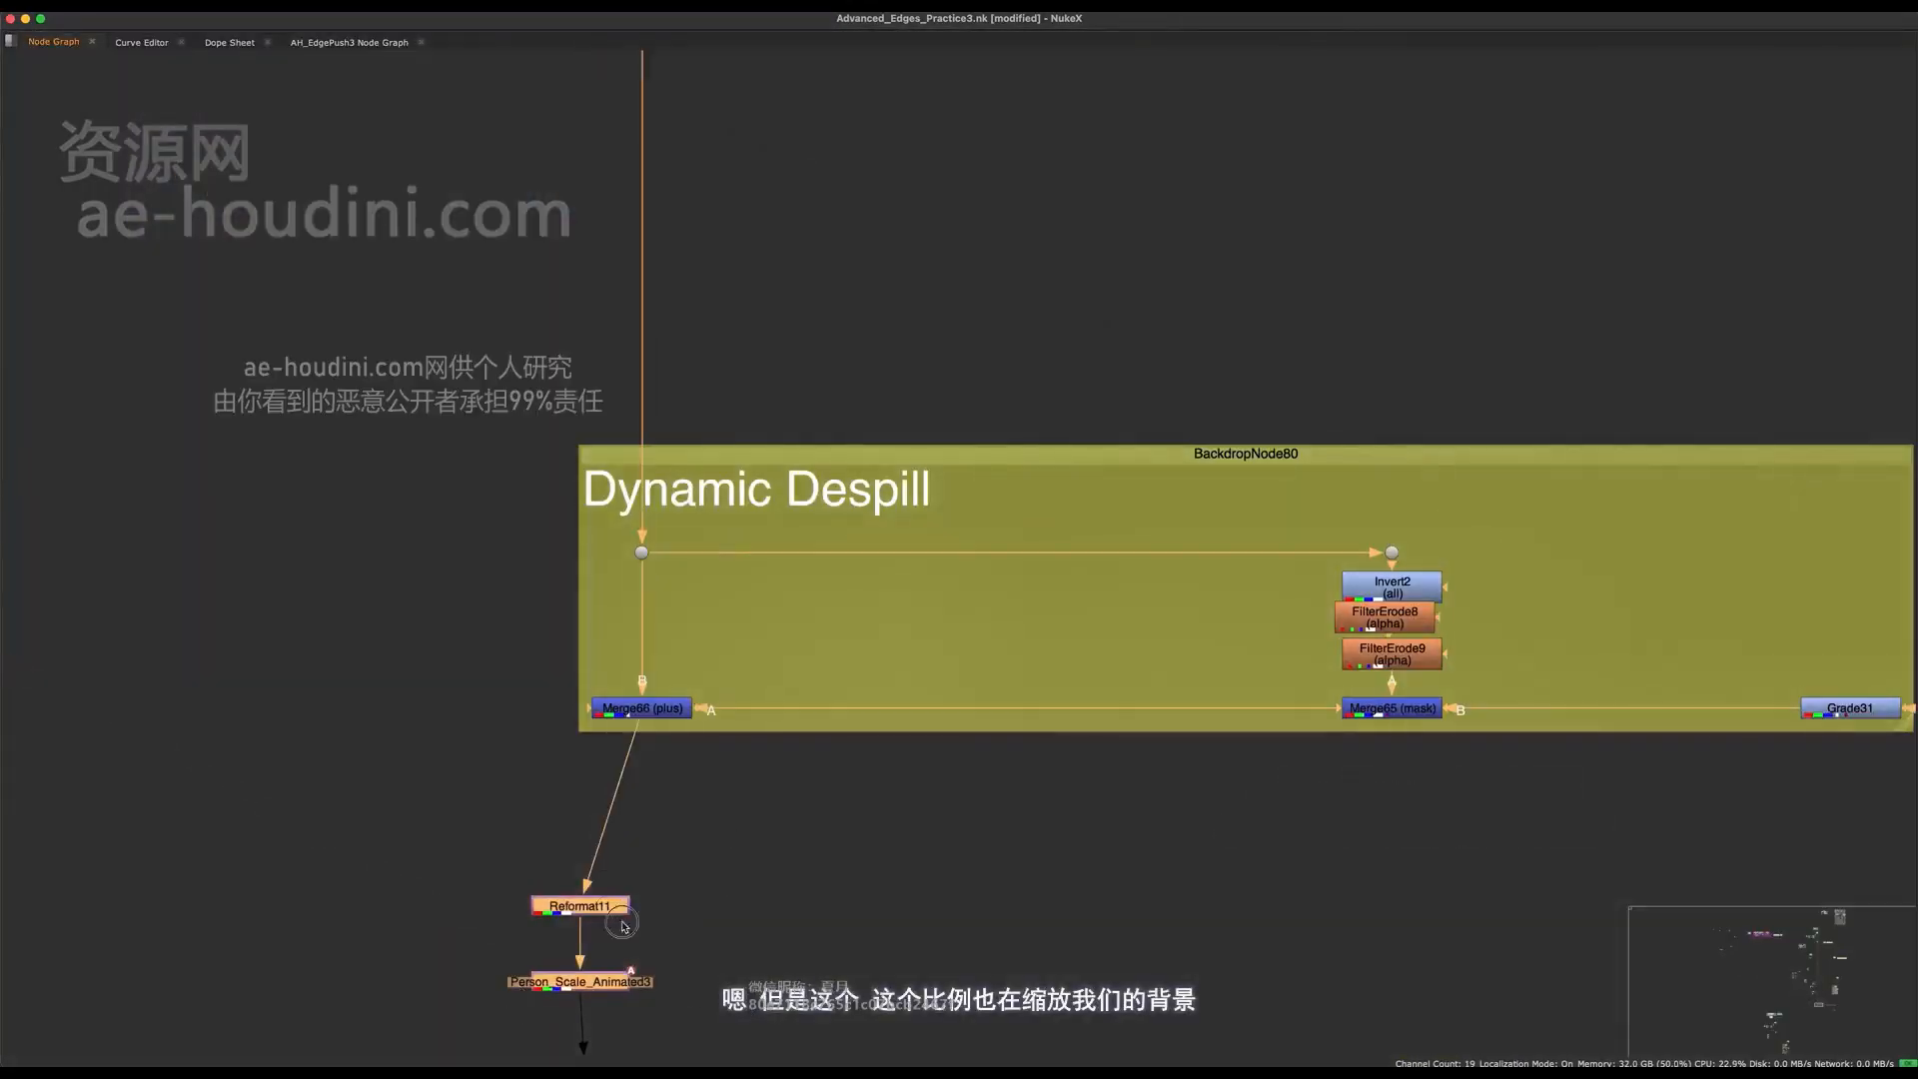
# - Examine how the graded background feeds Dynamic Despill through Grade31 and continues into Reformat11 and the person scale node
pyautogui.scroll(-2, 1002, 782)
pyautogui.moveTo(1002, 782); pyautogui.dragTo(705, 656, button='middle')
pyautogui.moveTo(1553, 536); pyautogui.dragTo(1336, 631)
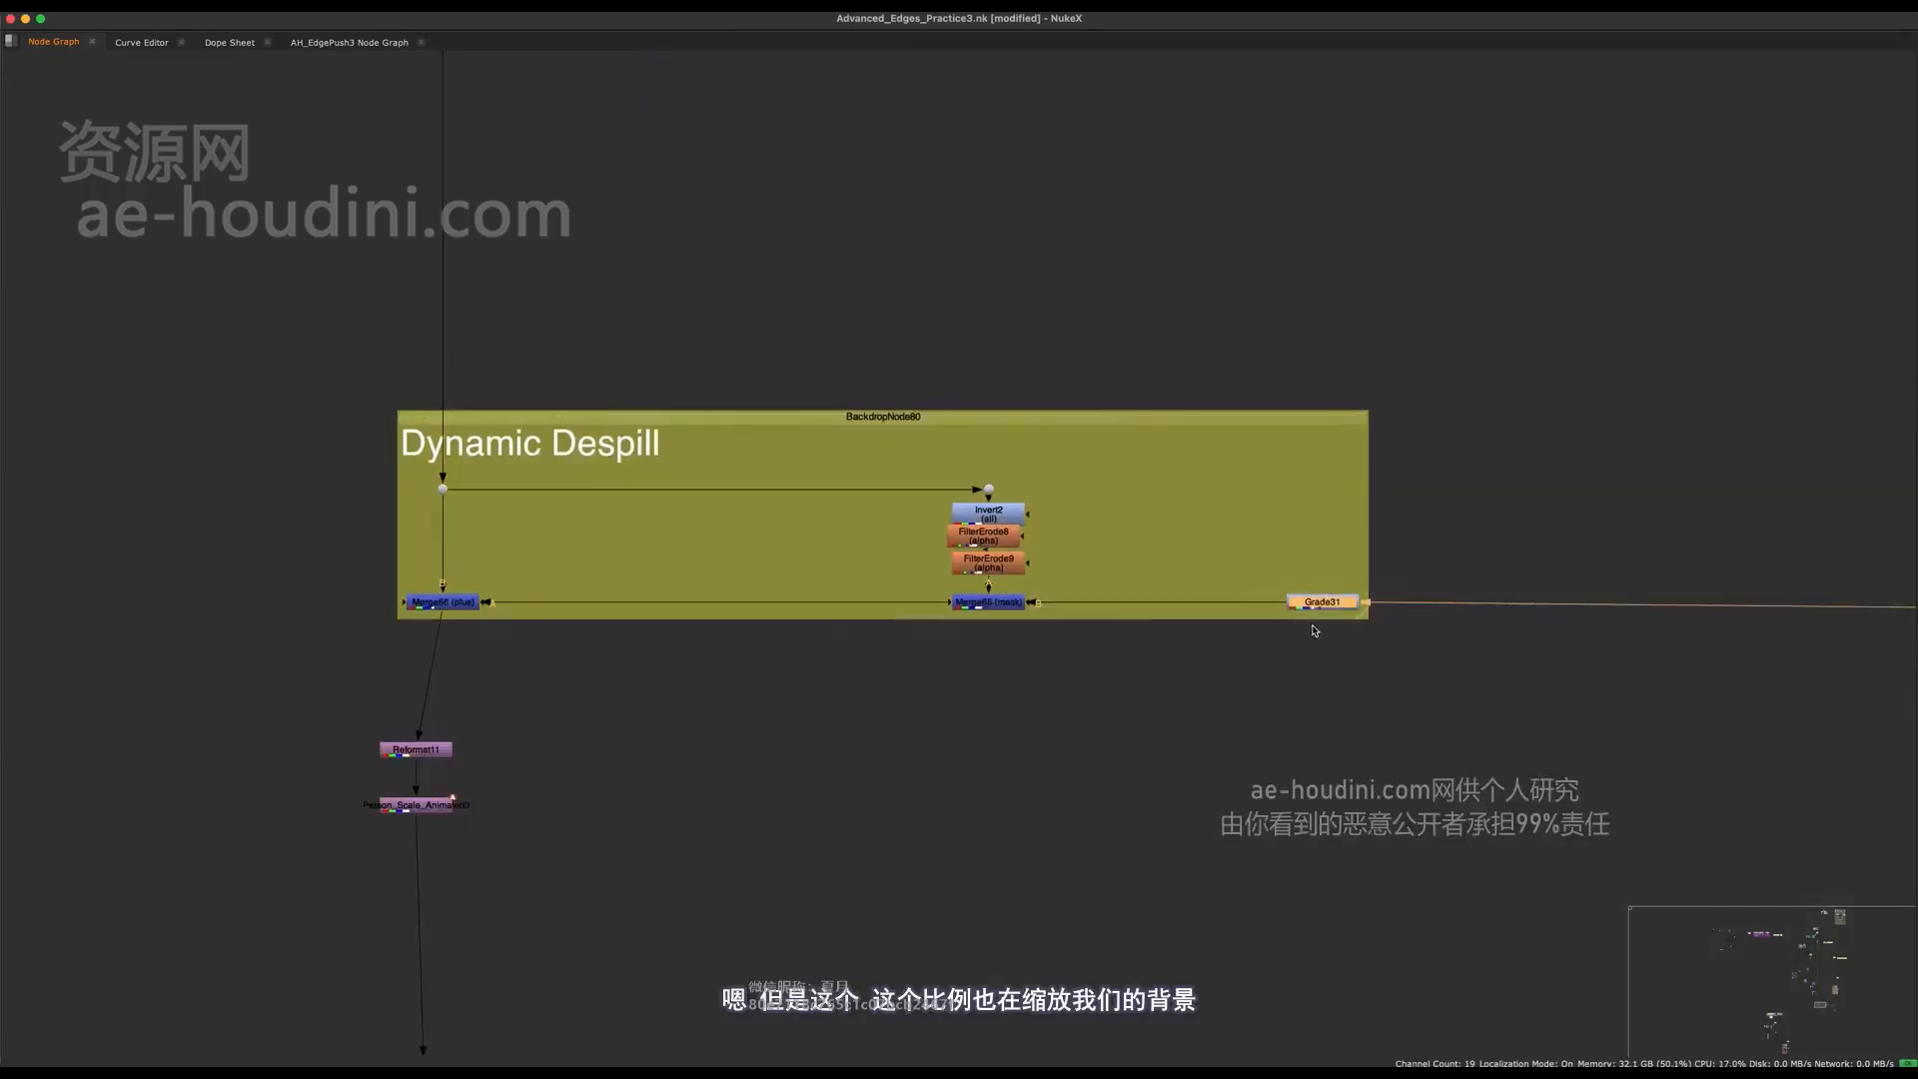
pyautogui.moveTo(762, 669); pyautogui.dragTo(913, 668, button='middle')
pyautogui.moveTo(750, 695); pyautogui.dragTo(535, 822)
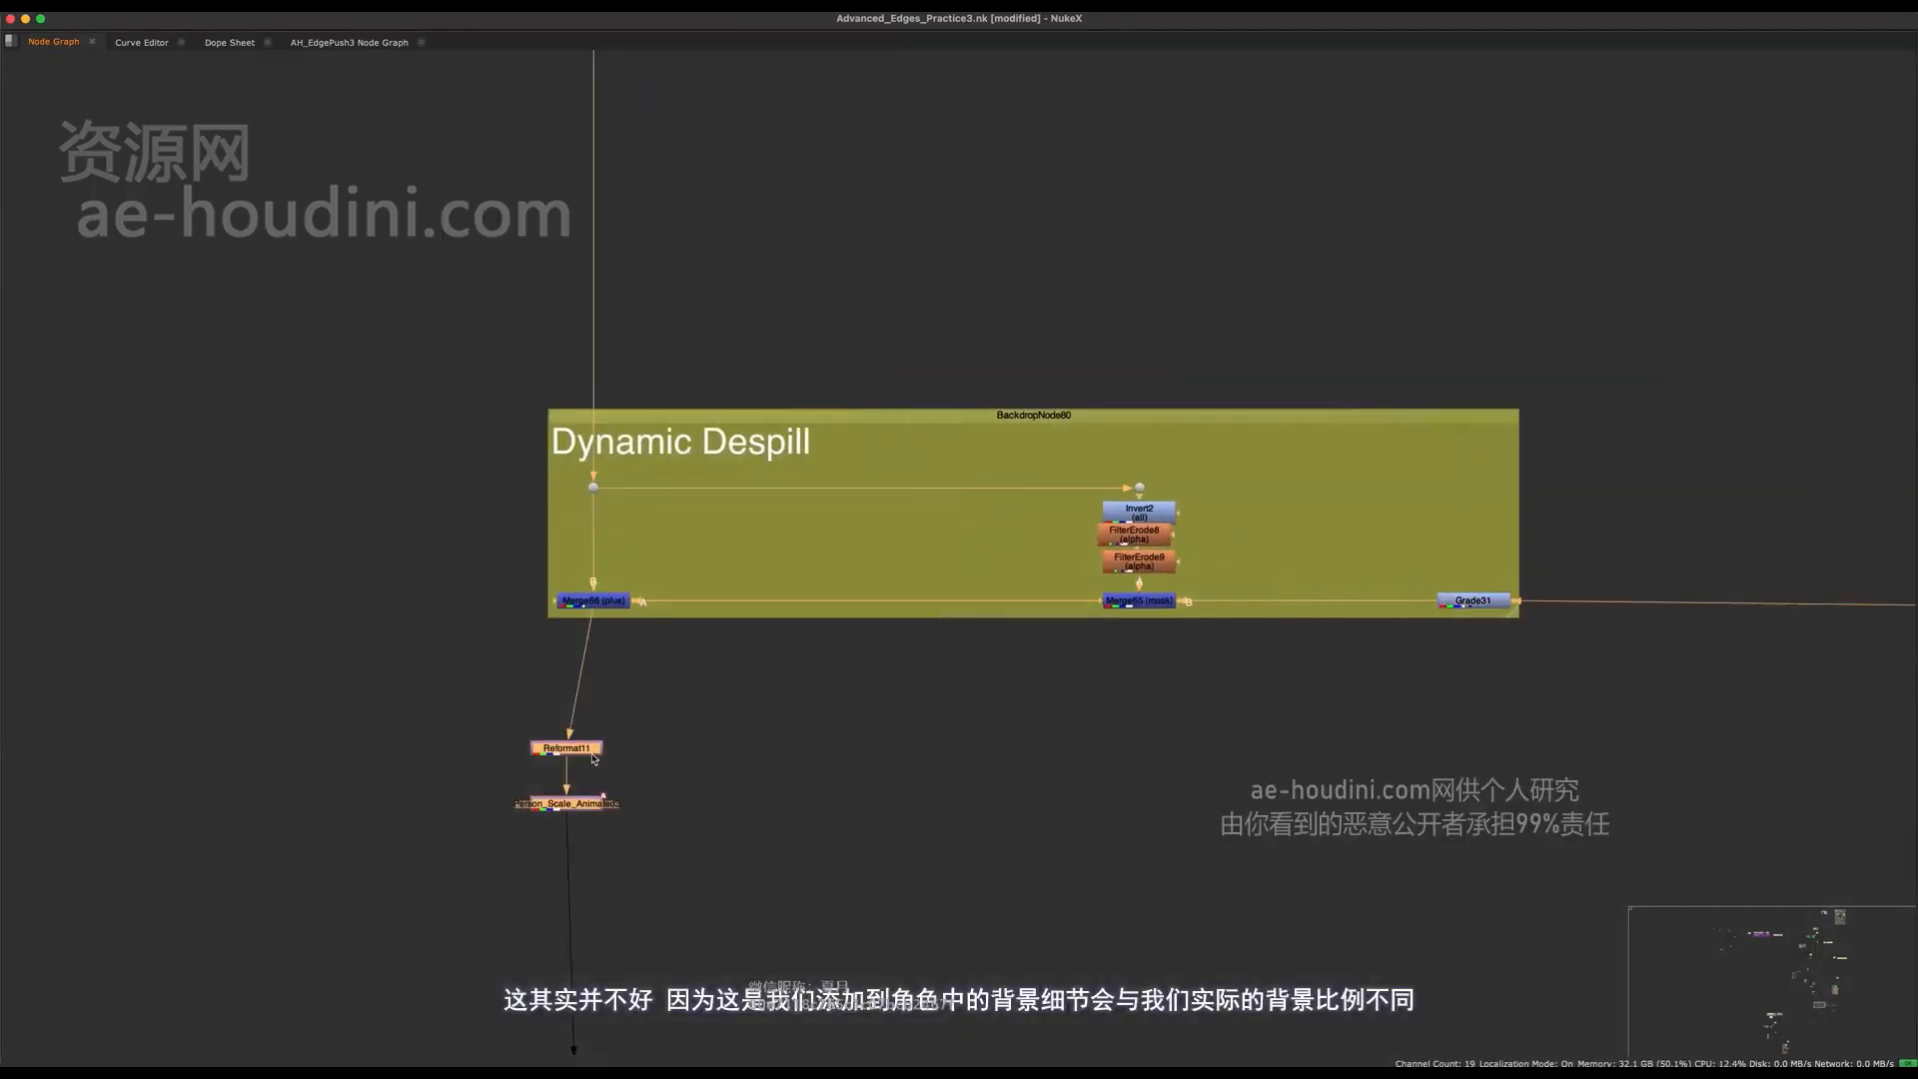
pyautogui.scroll(-3, 762, 719)
pyautogui.scroll(3, 714, 716)
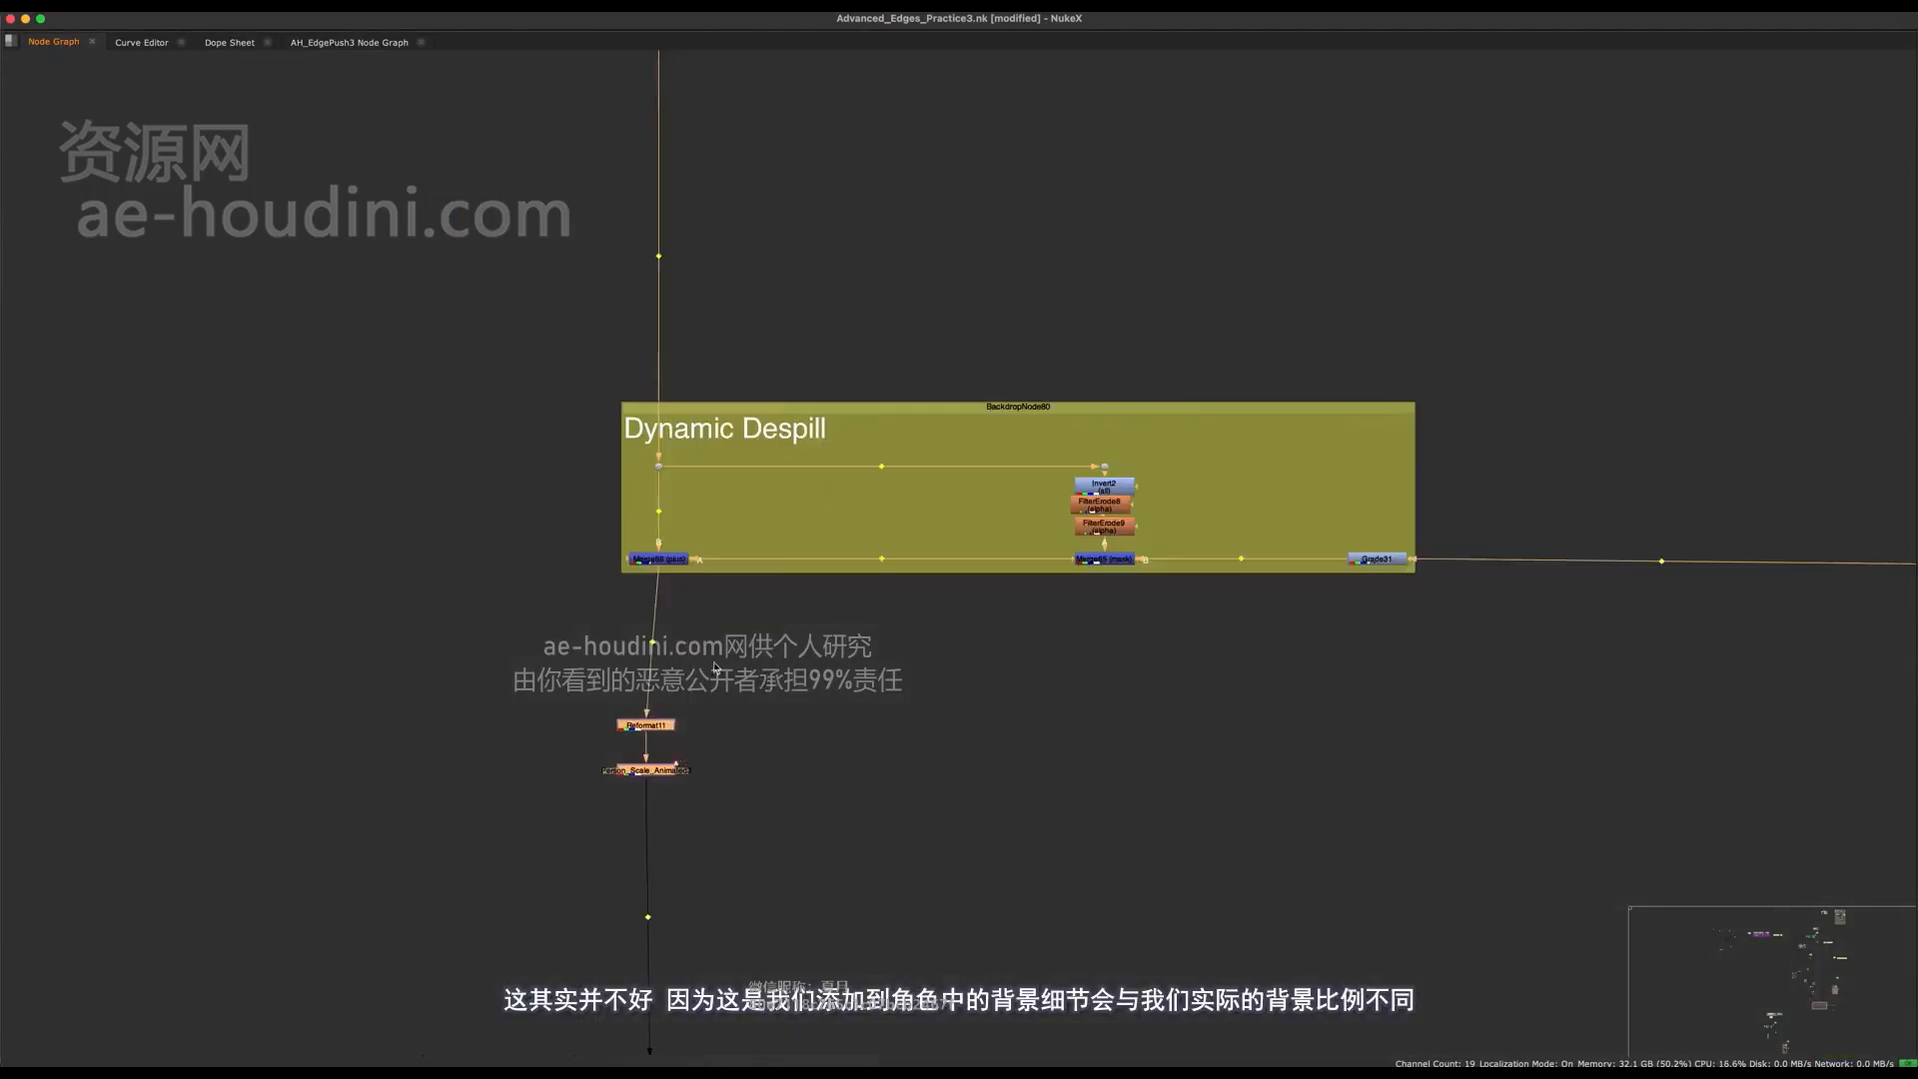
pyautogui.moveTo(713, 717); pyautogui.dragTo(698, 563, button='middle')
pyautogui.moveTo(941, 328); pyautogui.dragTo(587, 419)
pyautogui.moveTo(712, 397); pyautogui.dragTo(754, 518, button='middle')
pyautogui.scroll(2, 755, 499)
pyautogui.moveTo(795, 650); pyautogui.dragTo(630, 759)
pyautogui.moveTo(726, 692); pyautogui.dragTo(737, 701)
pyautogui.scroll(-5, 806, 705)
pyautogui.moveTo(1113, 653); pyautogui.dragTo(790, 627, button='middle')
pyautogui.moveTo(1476, 477); pyautogui.dragTo(1667, 657)
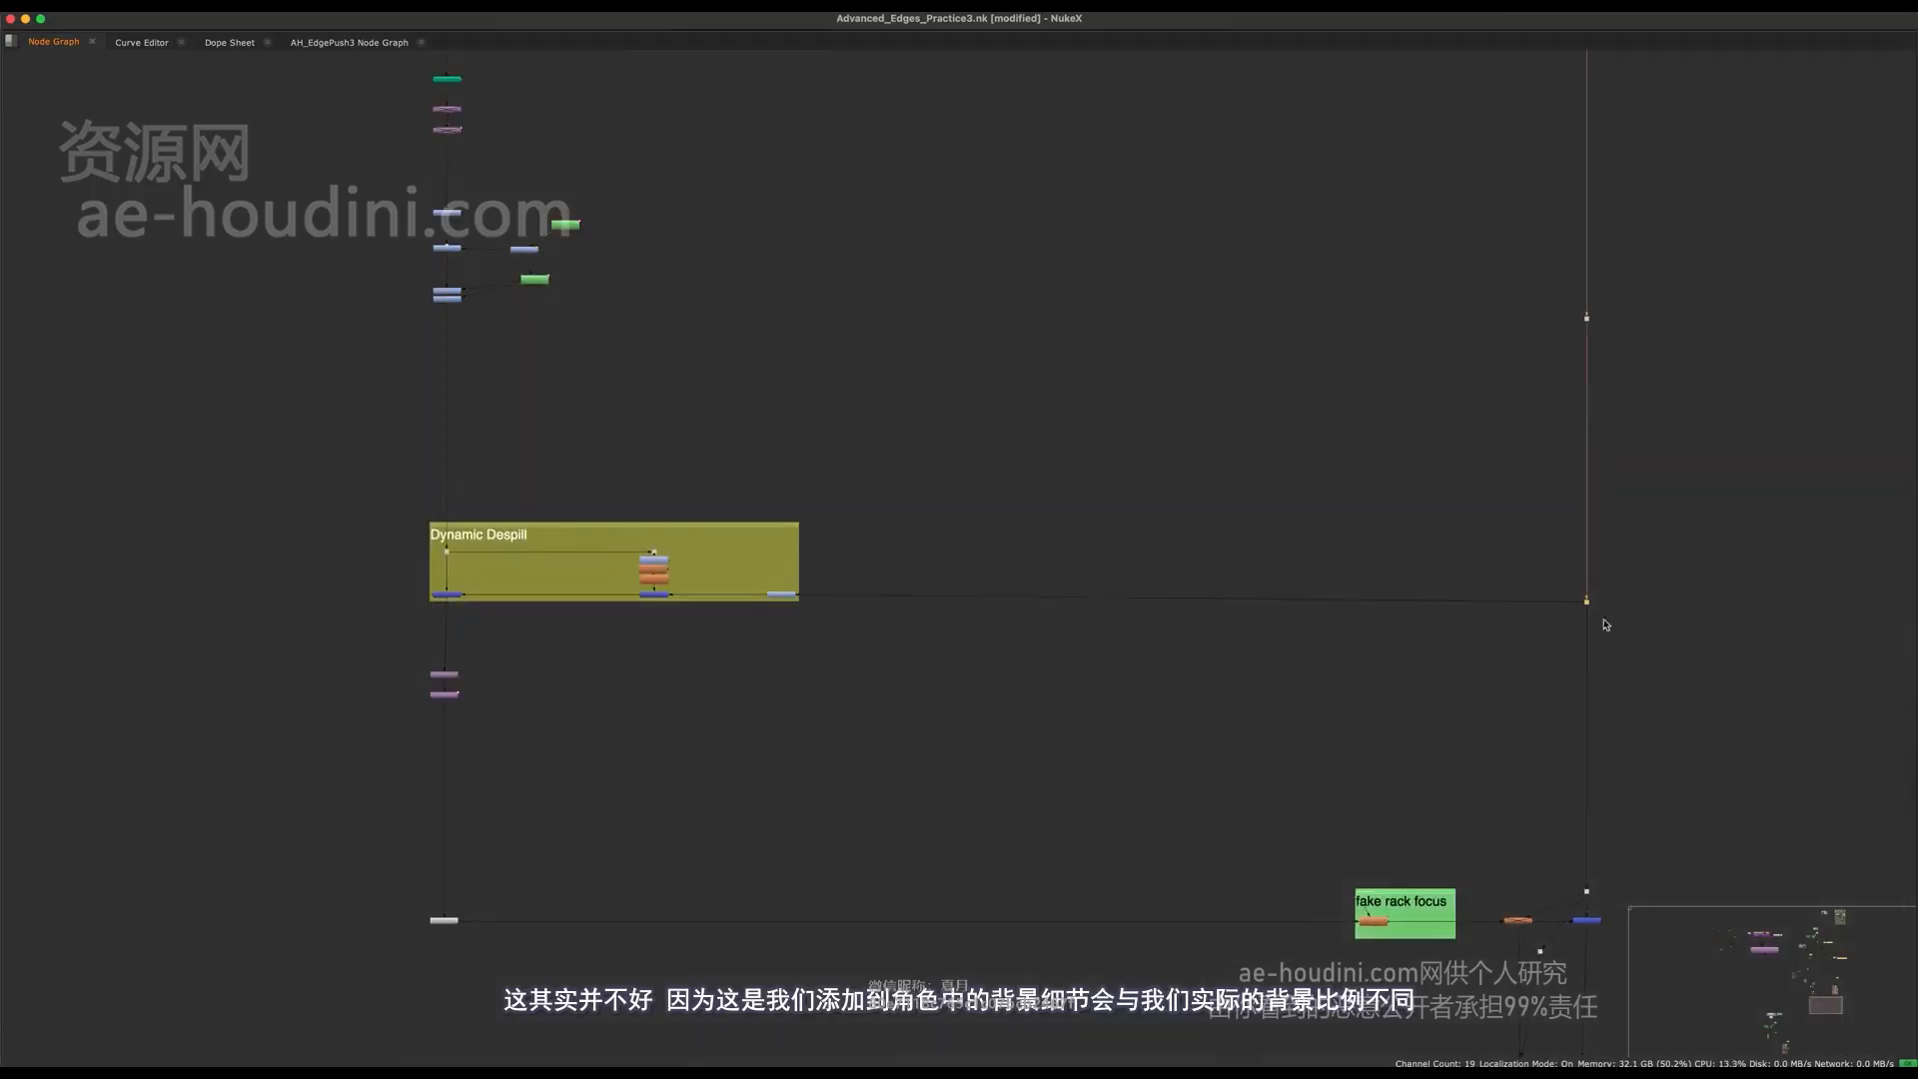
# - Remove the pasted Reformat11 and Person_Scale_Animated3 nodes below the Dynamic Despill backdrop and save the script
pyautogui.scroll(3, 514, 695)
pyautogui.moveTo(443, 605); pyautogui.dragTo(607, 1054, button='middle')
pyautogui.moveTo(661, 396); pyautogui.dragTo(658, 529, button='middle')
pyautogui.moveTo(537, 391); pyautogui.dragTo(608, 325)
pyautogui.scroll(5, 609, 334)
pyautogui.hotkey('ctrl', 's')
pyautogui.scroll(-5, 707, 770)
pyautogui.scroll(8, 934, 410)
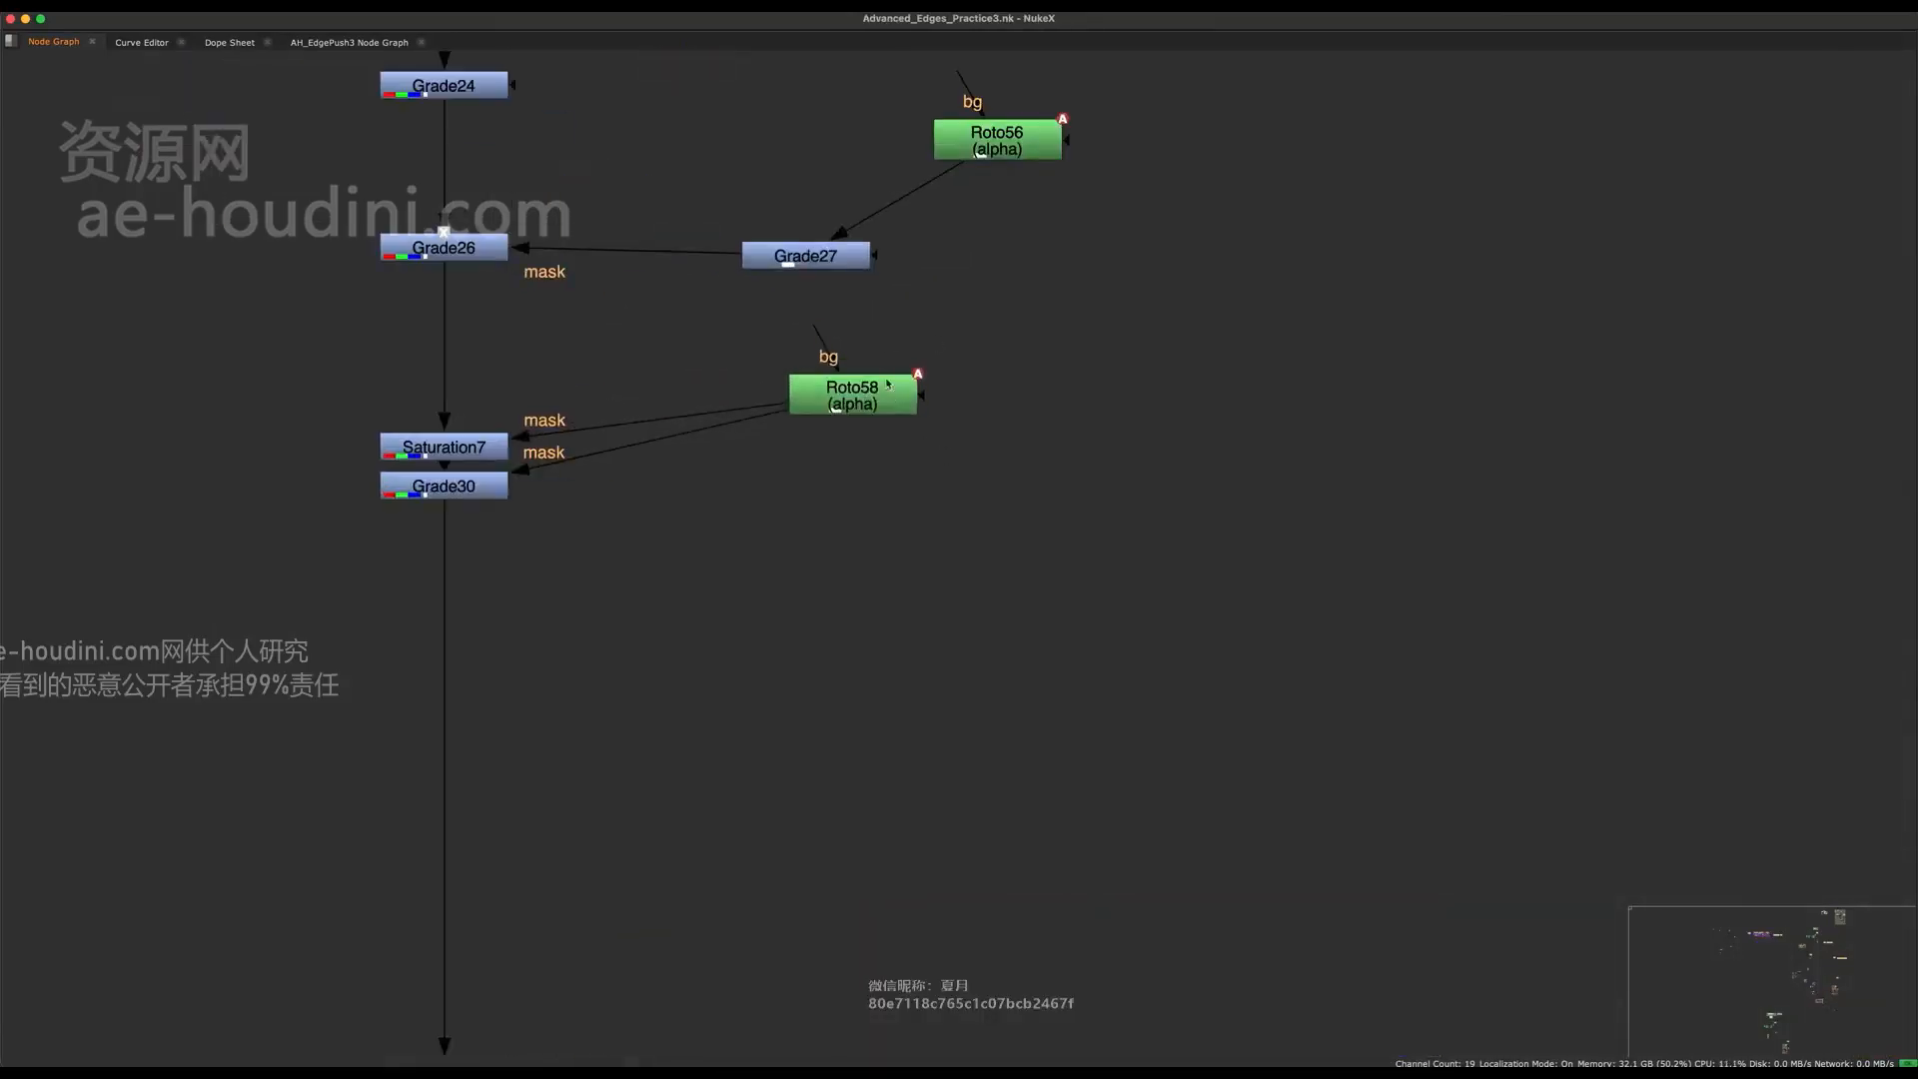
# - Add two Dot nodes beneath Roto58 to route its mask connections neatly into Saturation7 and Grade30
pyautogui.moveTo(889, 390); pyautogui.dragTo(895, 384)
pyautogui.moveTo(905, 430); pyautogui.dragTo(916, 488, button='middle')
pyautogui.press('.')
pyautogui.keyDown('ctrl'); pyautogui.moveTo(675, 516); pyautogui.dragTo(858, 546); pyautogui.keyUp('ctrl')
# - Move the Grade24, Grade26, Saturation7 and Grade30 corrections with their roto masks down to just above the Dynamic Despill backdrop
pyautogui.scroll(-4, 822, 547)
pyautogui.moveTo(781, 655); pyautogui.dragTo(778, 771, button='middle')
pyautogui.moveTo(842, 325); pyautogui.dragTo(488, 796)
pyautogui.moveTo(637, 396); pyautogui.dragTo(689, 531, button='middle')
pyautogui.moveTo(1139, 453); pyautogui.dragTo(514, 965)
pyautogui.moveTo(790, 713); pyautogui.dragTo(732, 495, button='middle')
pyautogui.scroll(-5, 733, 494)
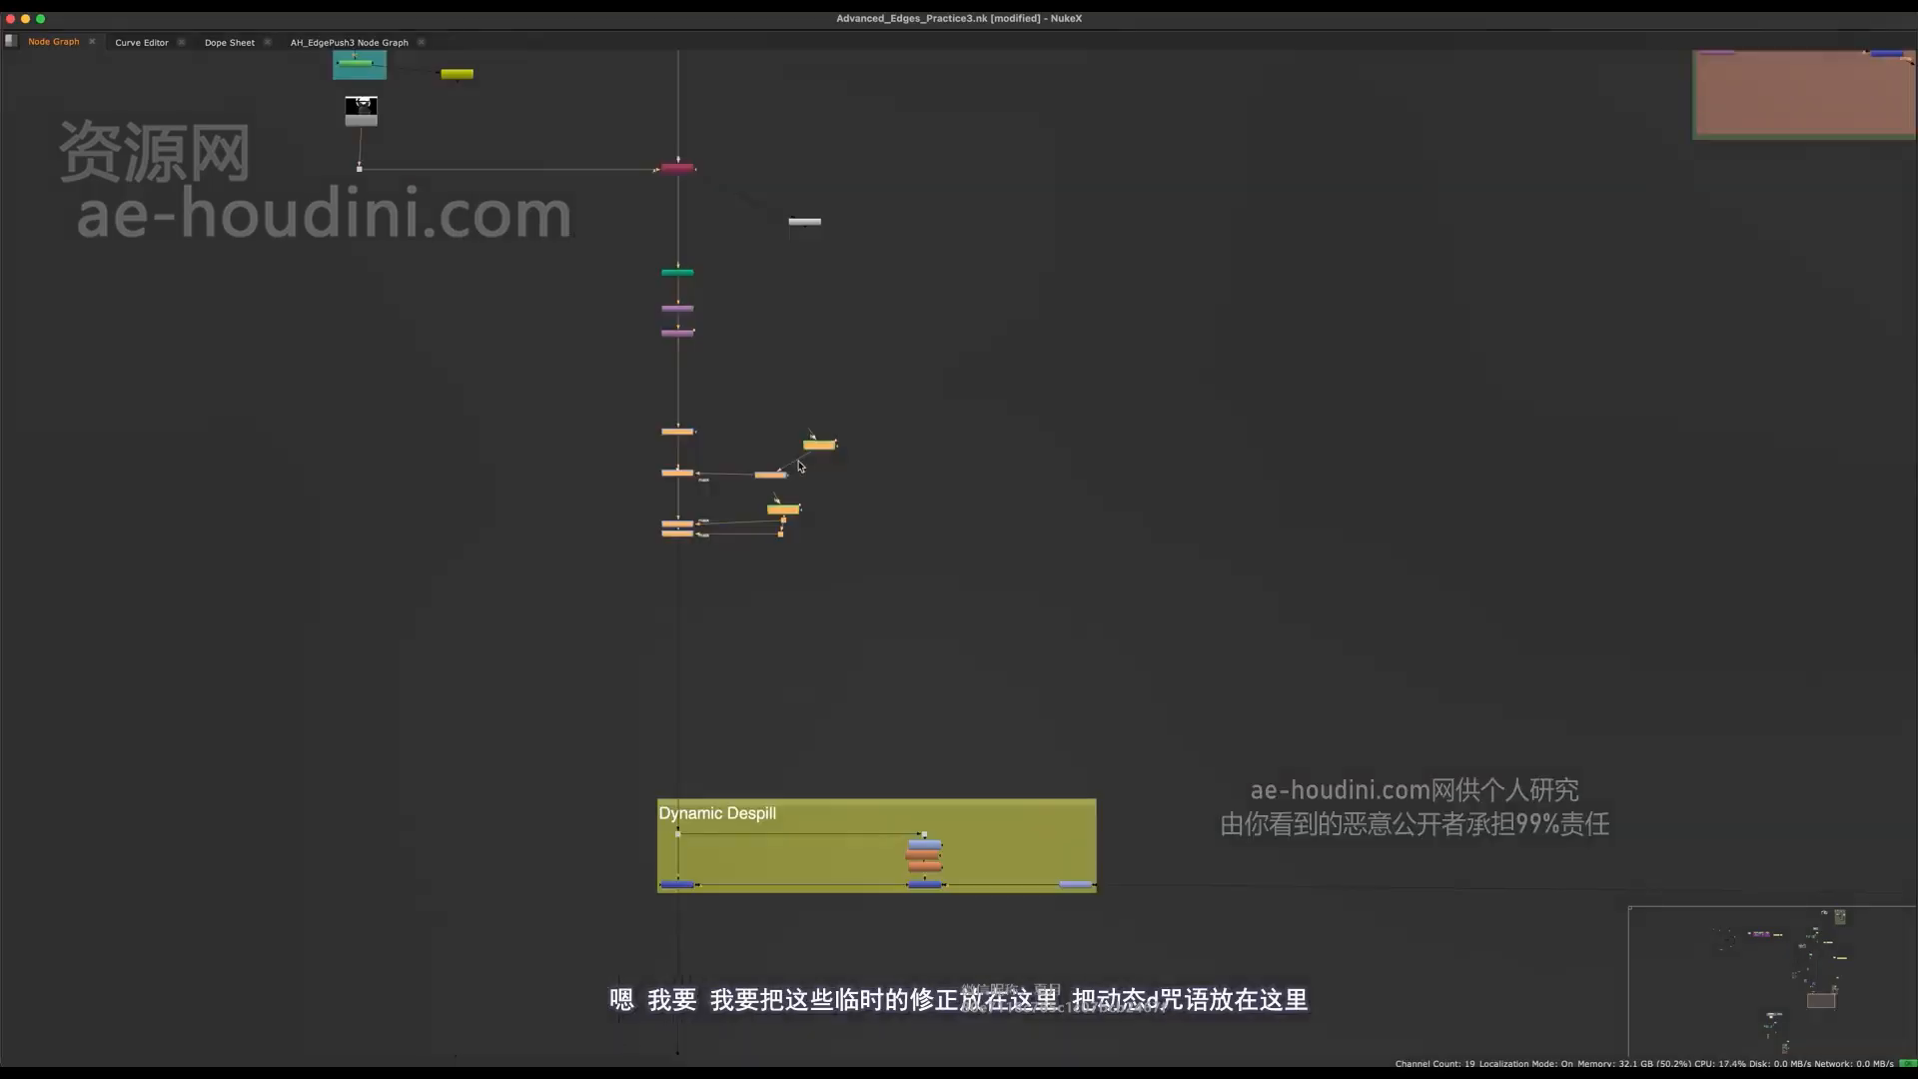
pyautogui.moveTo(782, 480); pyautogui.dragTo(775, 596)
pyautogui.moveTo(934, 360); pyautogui.dragTo(545, 653)
pyautogui.moveTo(820, 449); pyautogui.dragTo(824, 703)
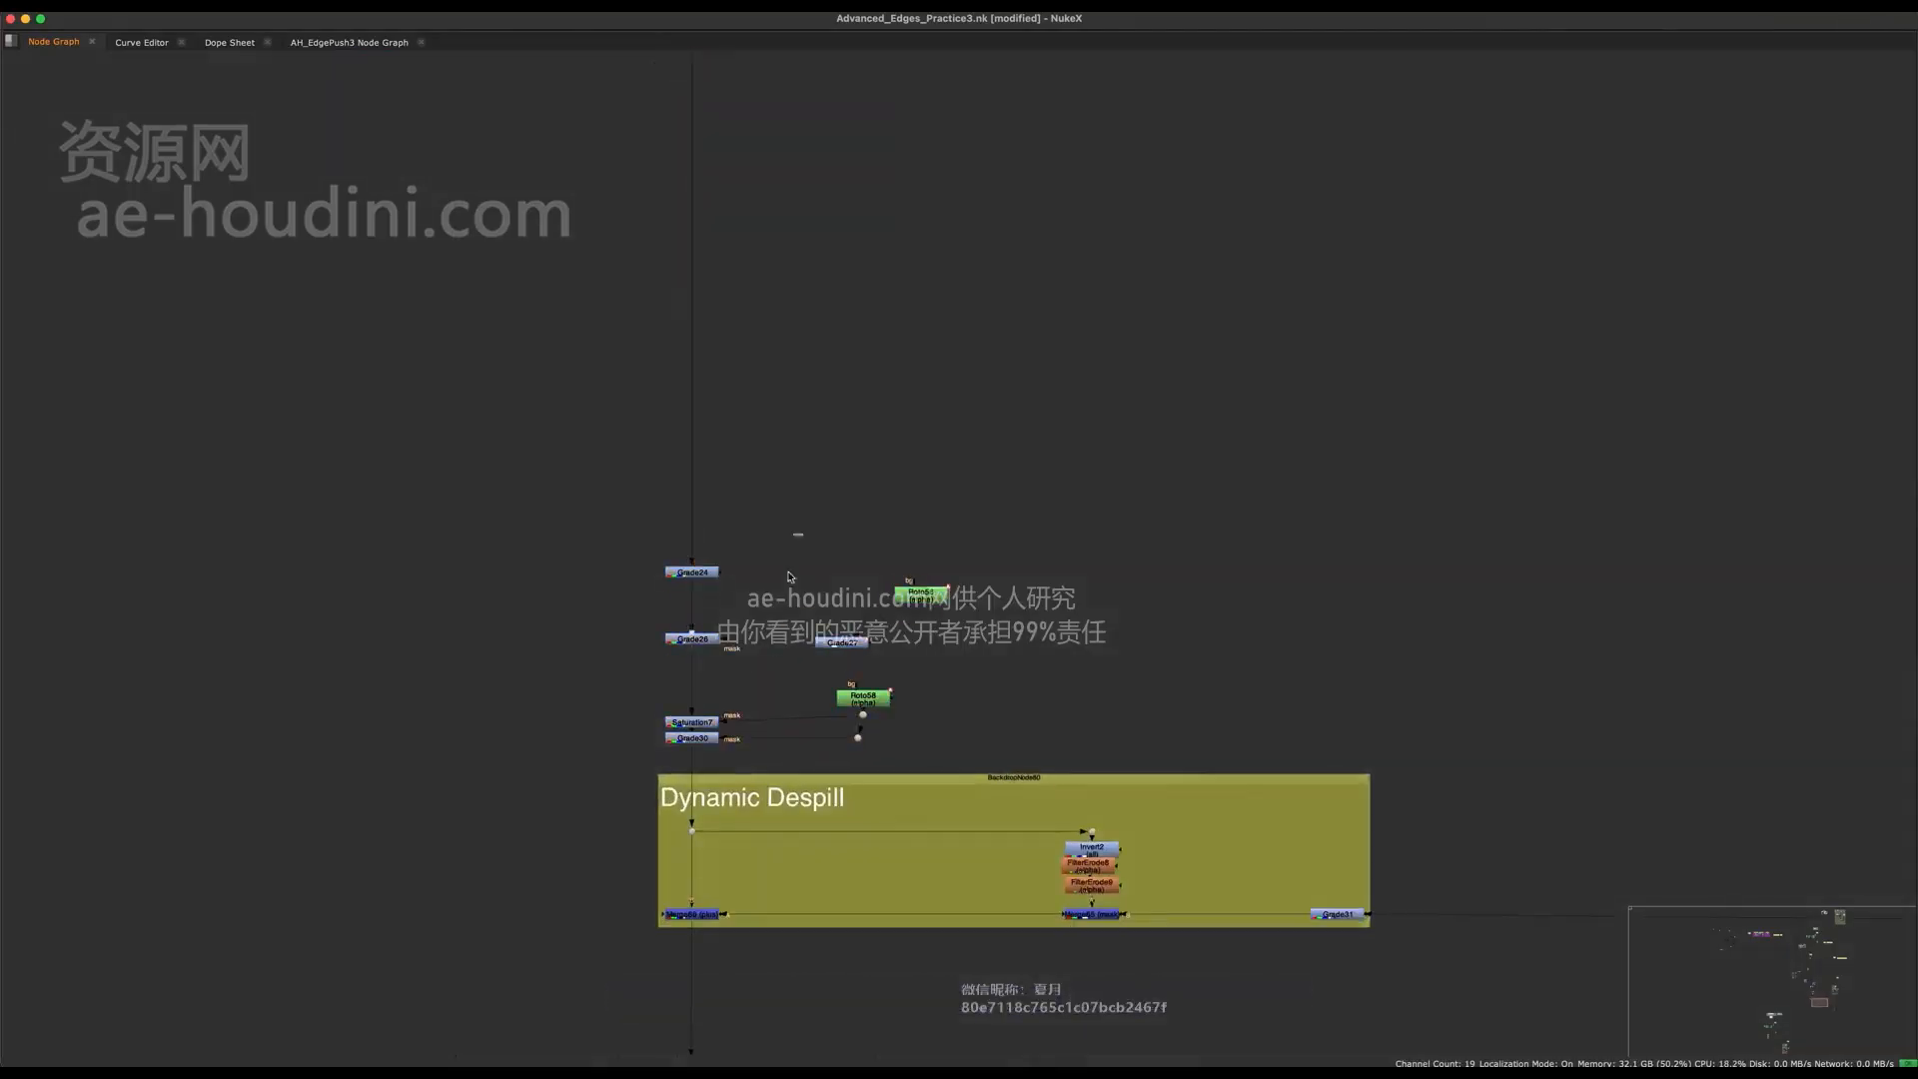
pyautogui.moveTo(716, 704); pyautogui.dragTo(652, 903)
pyautogui.moveTo(713, 676); pyautogui.dragTo(693, 700, button='middle')
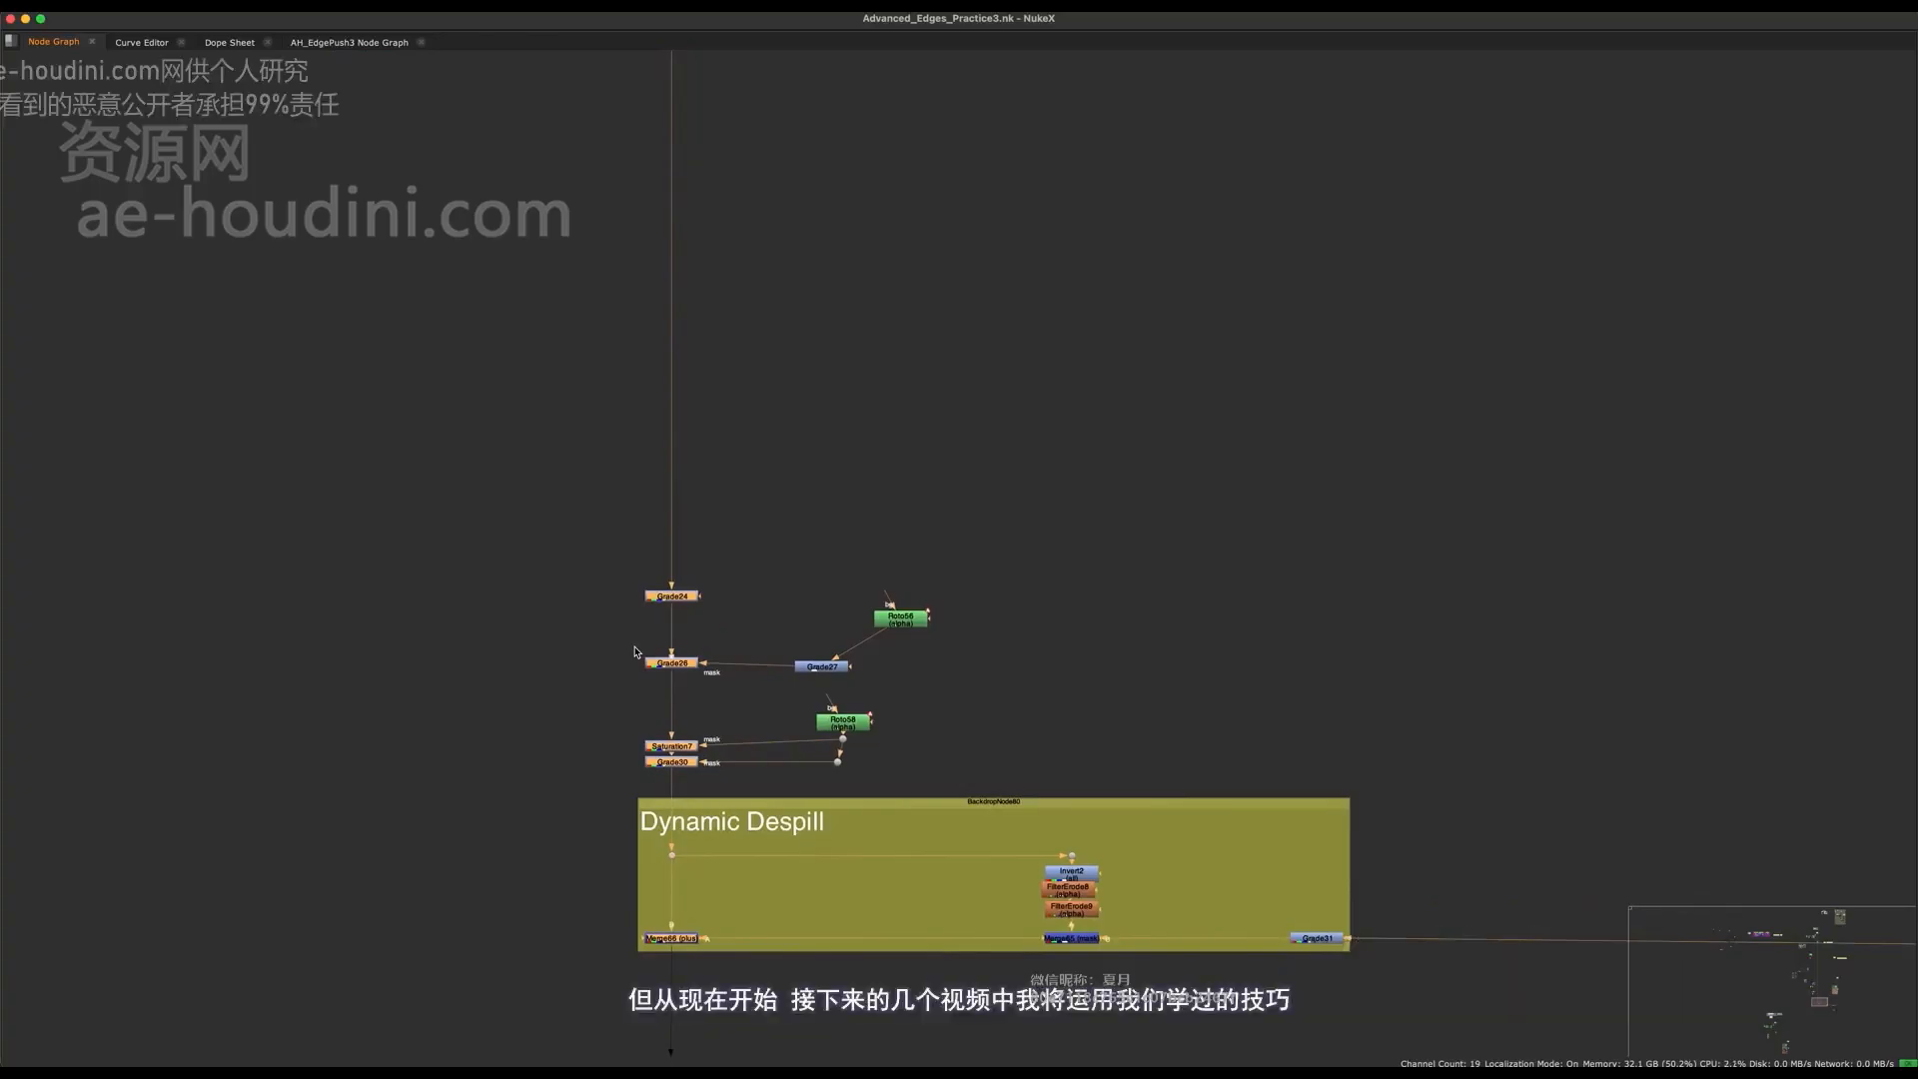
# - Examine the Advanced Despill Techniques node tree, from its checklist down through the precomped alpha and BG Plate branches
pyautogui.keyDown('alt'); pyautogui.moveTo(995, 485); pyautogui.dragTo(819, 799, button='middle'); pyautogui.keyUp('alt')
pyautogui.keyDown('alt'); pyautogui.moveTo(984, 232); pyautogui.dragTo(873, 757, button='middle'); pyautogui.keyUp('alt')
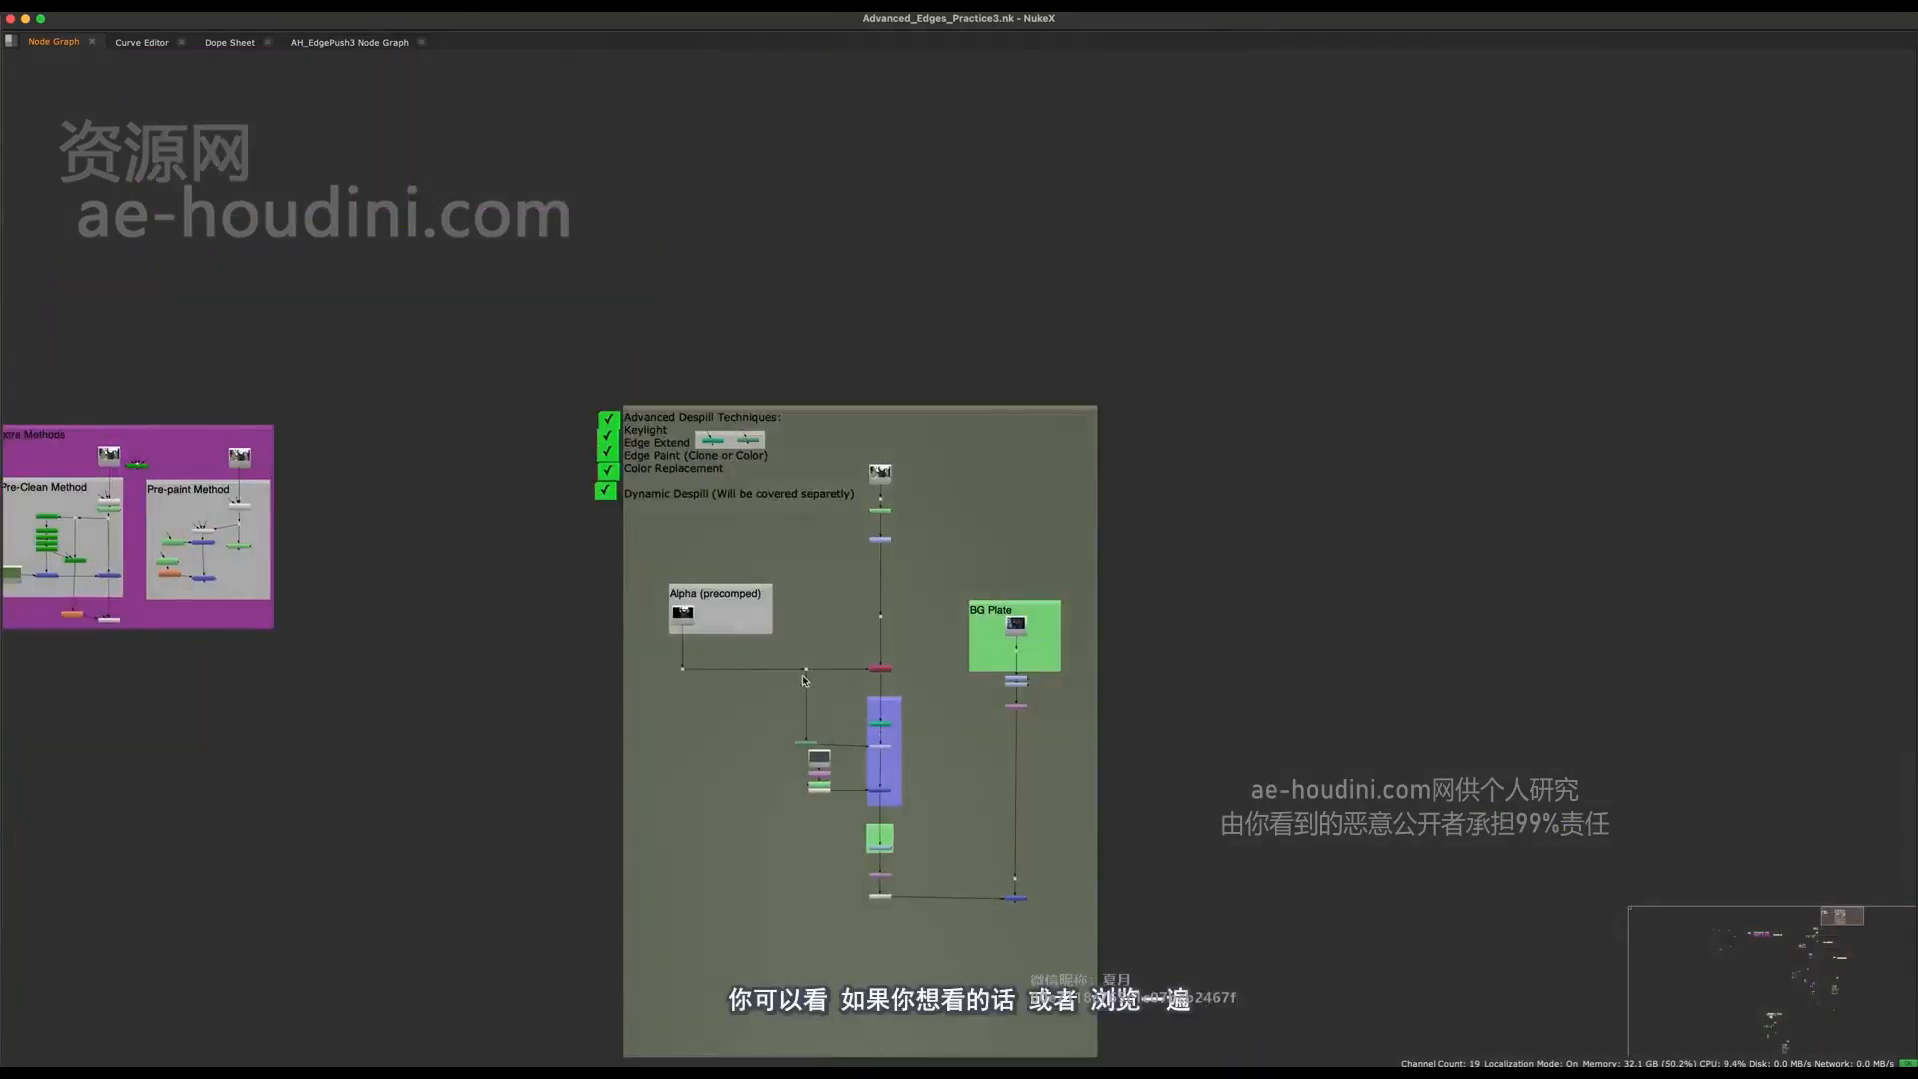
pyautogui.moveTo(810, 684); pyautogui.dragTo(775, 479, button='middle')
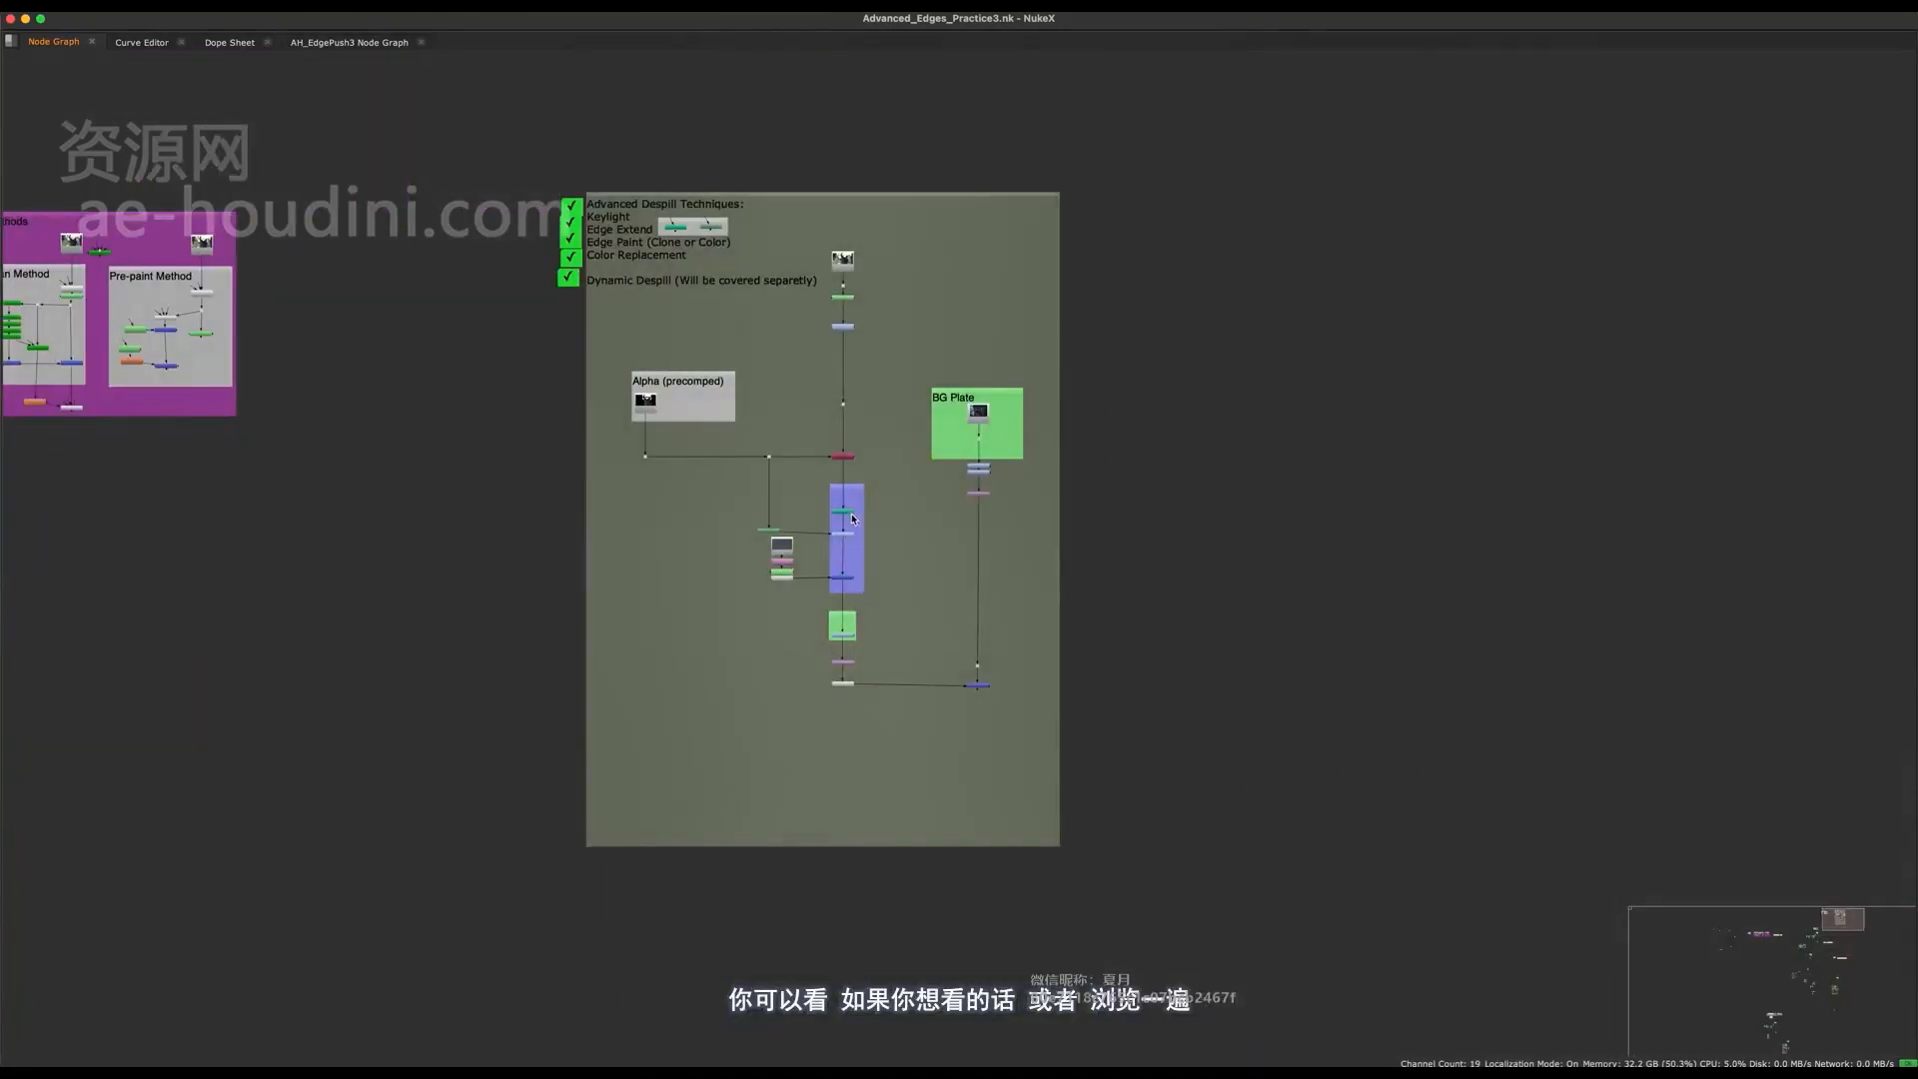
pyautogui.moveTo(802, 702); pyautogui.dragTo(952, 308, button='middle')
# - Review the whole script, from the keying and matte sections down to the Dynamic Despill group and the final background merge
pyautogui.scroll(-10, 854, 603)
pyautogui.moveTo(887, 599); pyautogui.dragTo(936, 520, button='middle')
pyautogui.scroll(4, 937, 521)
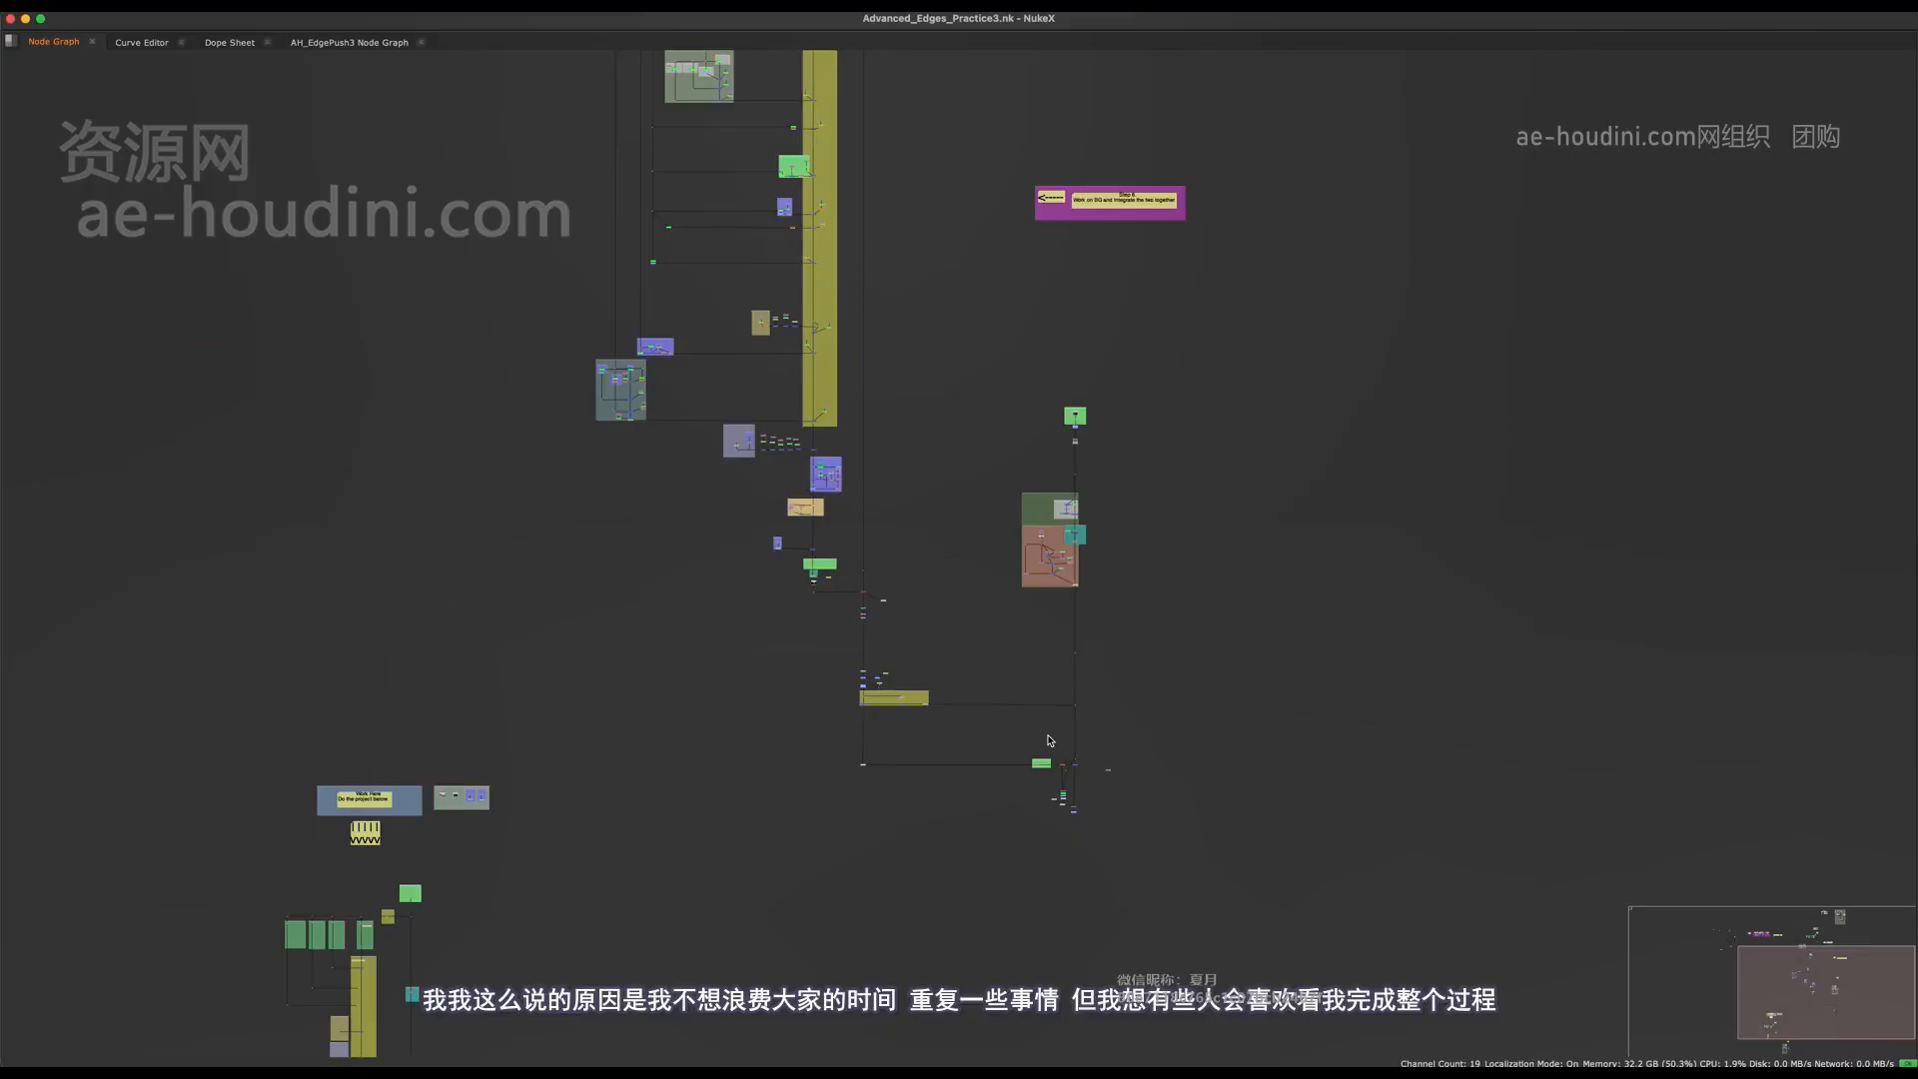
pyautogui.moveTo(962, 488); pyautogui.dragTo(994, 739, button='middle')
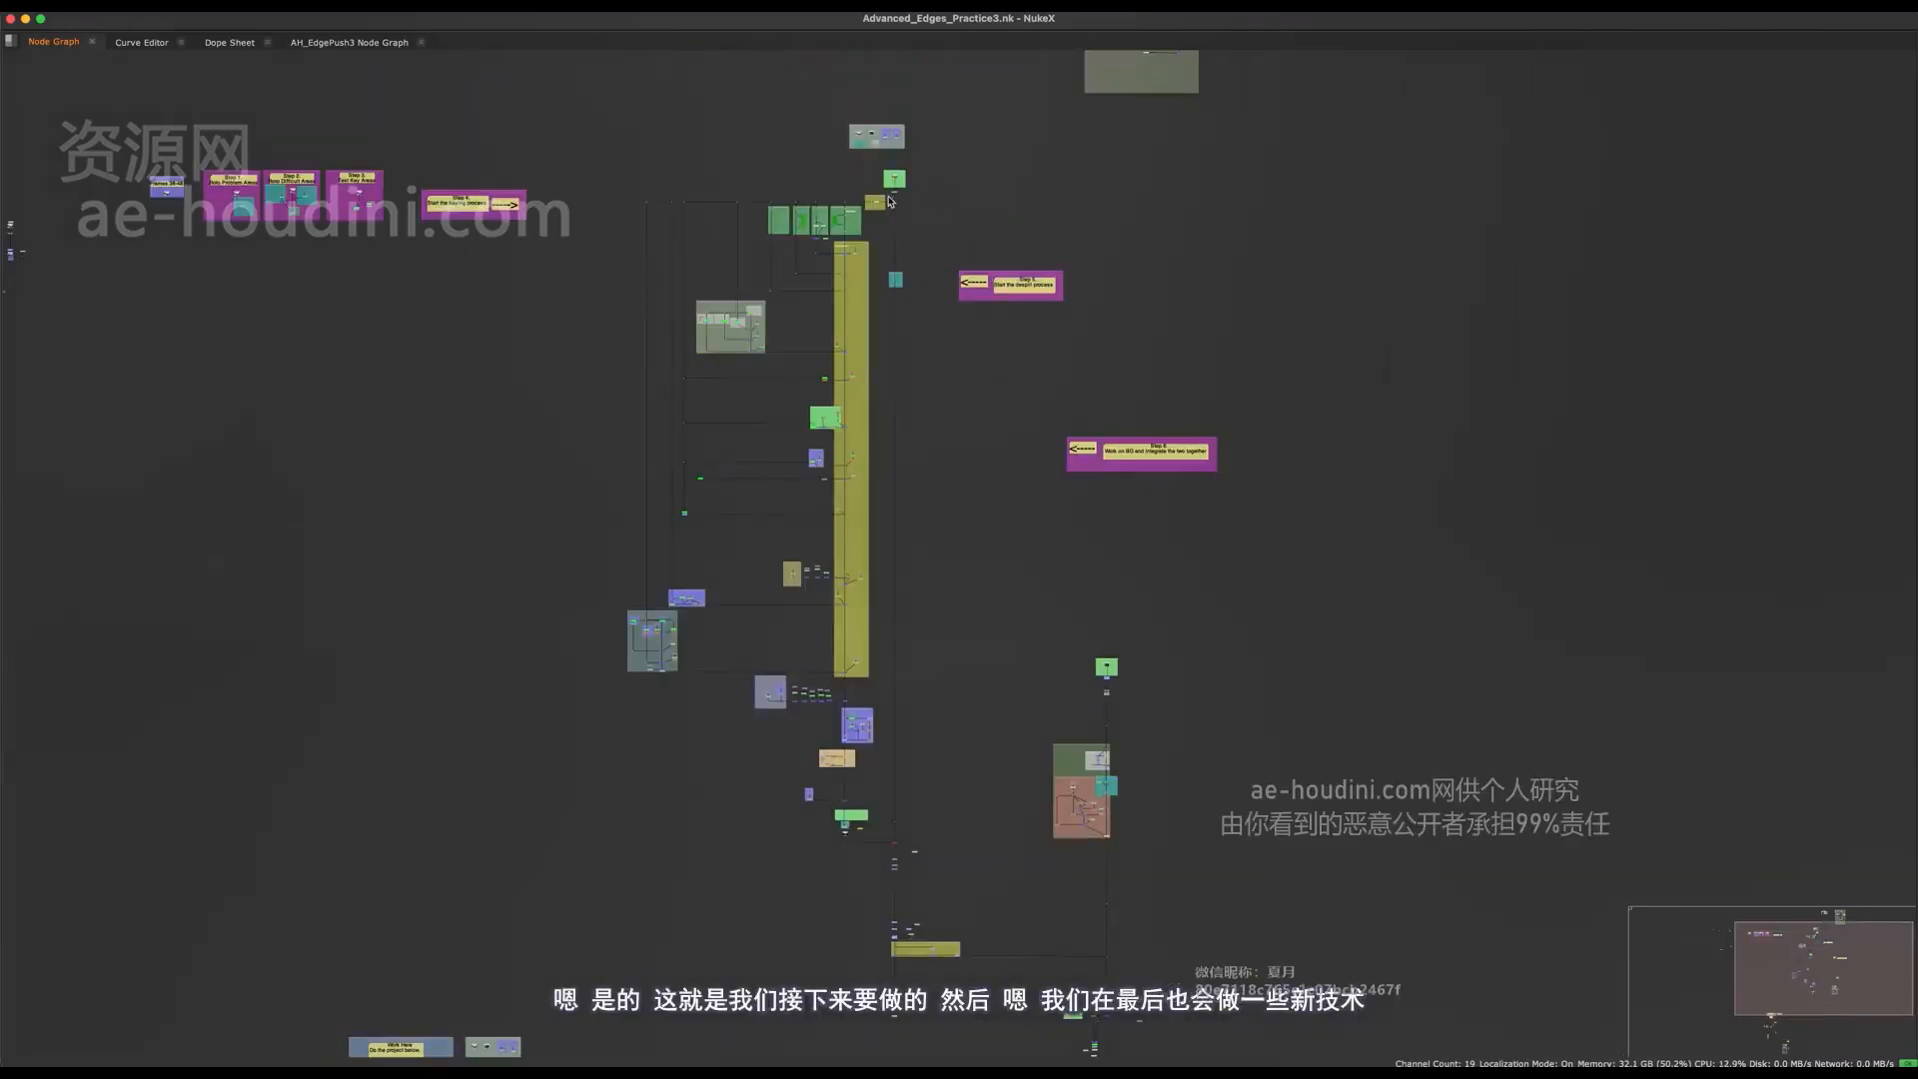
pyautogui.moveTo(885, 190); pyautogui.dragTo(587, 880)
pyautogui.scroll(5, 822, 888)
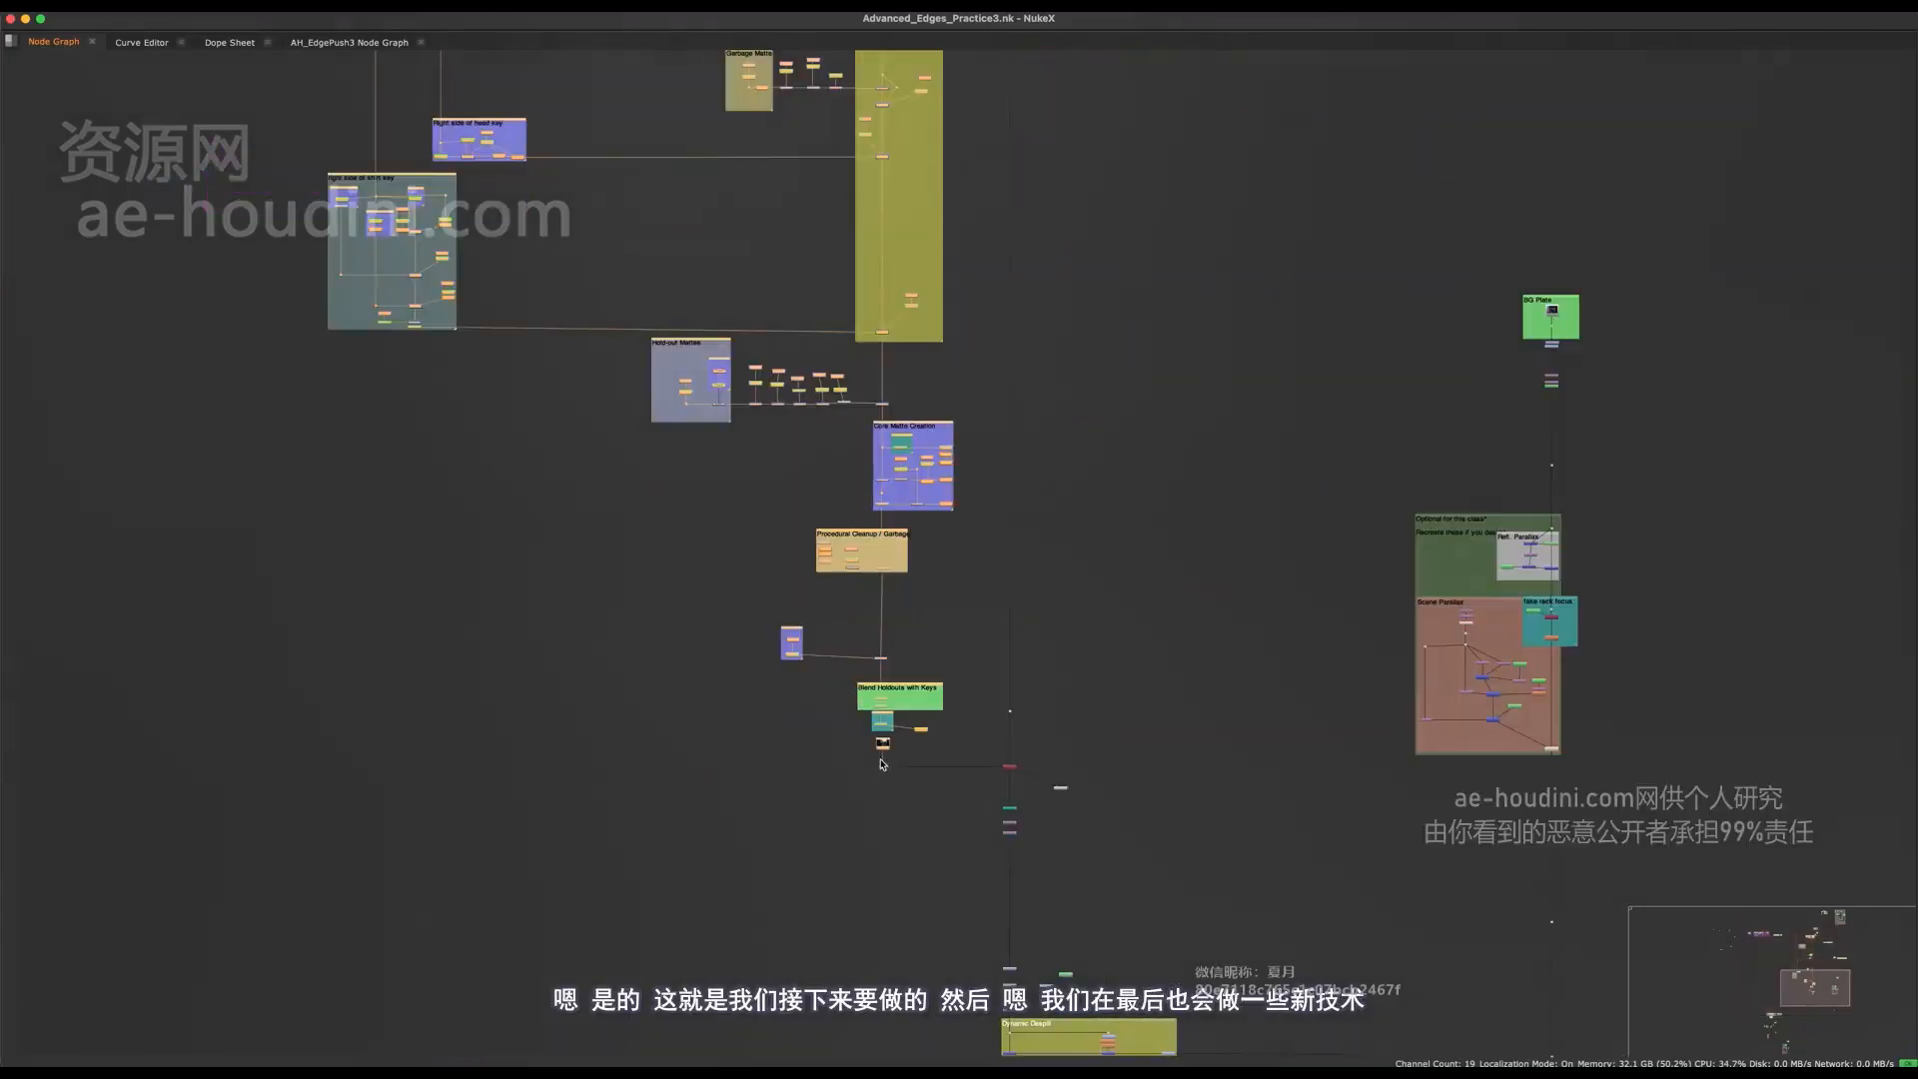
pyautogui.moveTo(889, 742); pyautogui.dragTo(638, 706, button='middle')
pyautogui.click(900, 708)
pyautogui.moveTo(887, 945); pyautogui.dragTo(892, 682, button='middle')
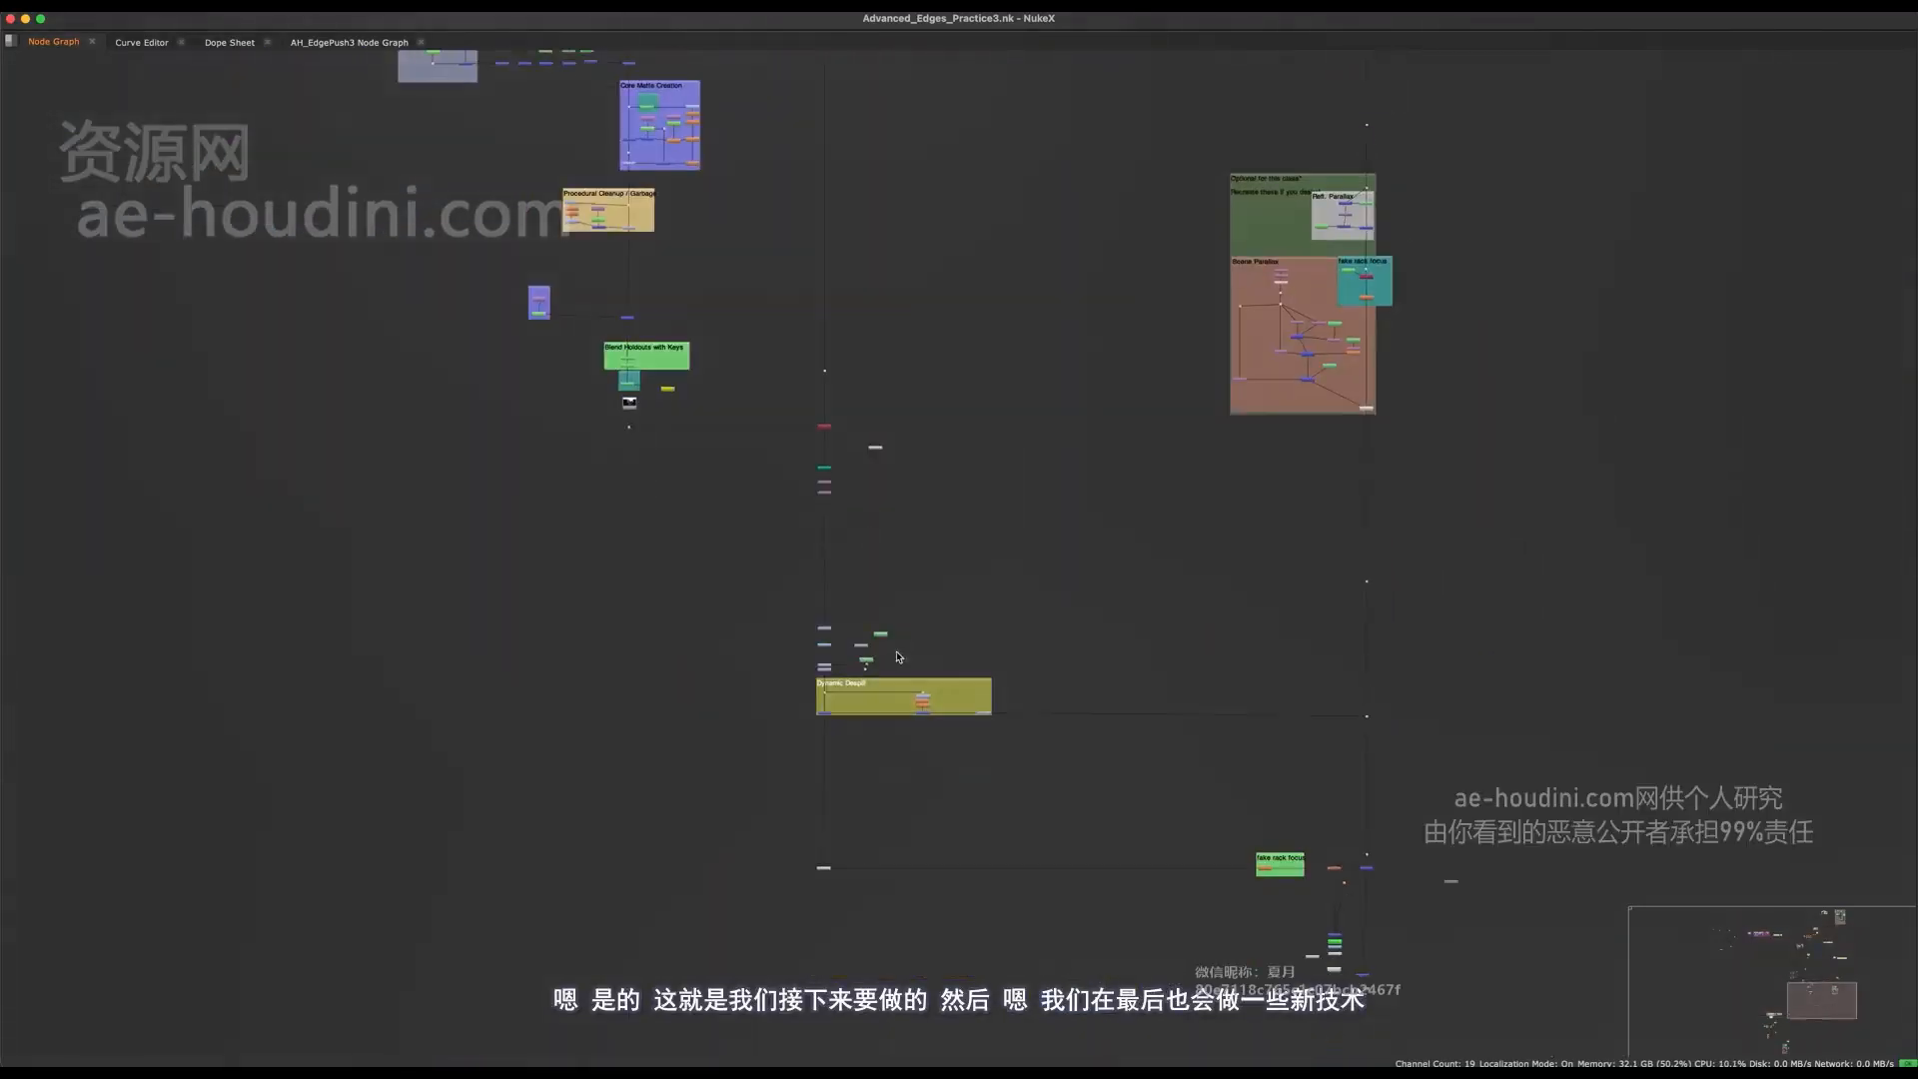
pyautogui.scroll(3, 892, 683)
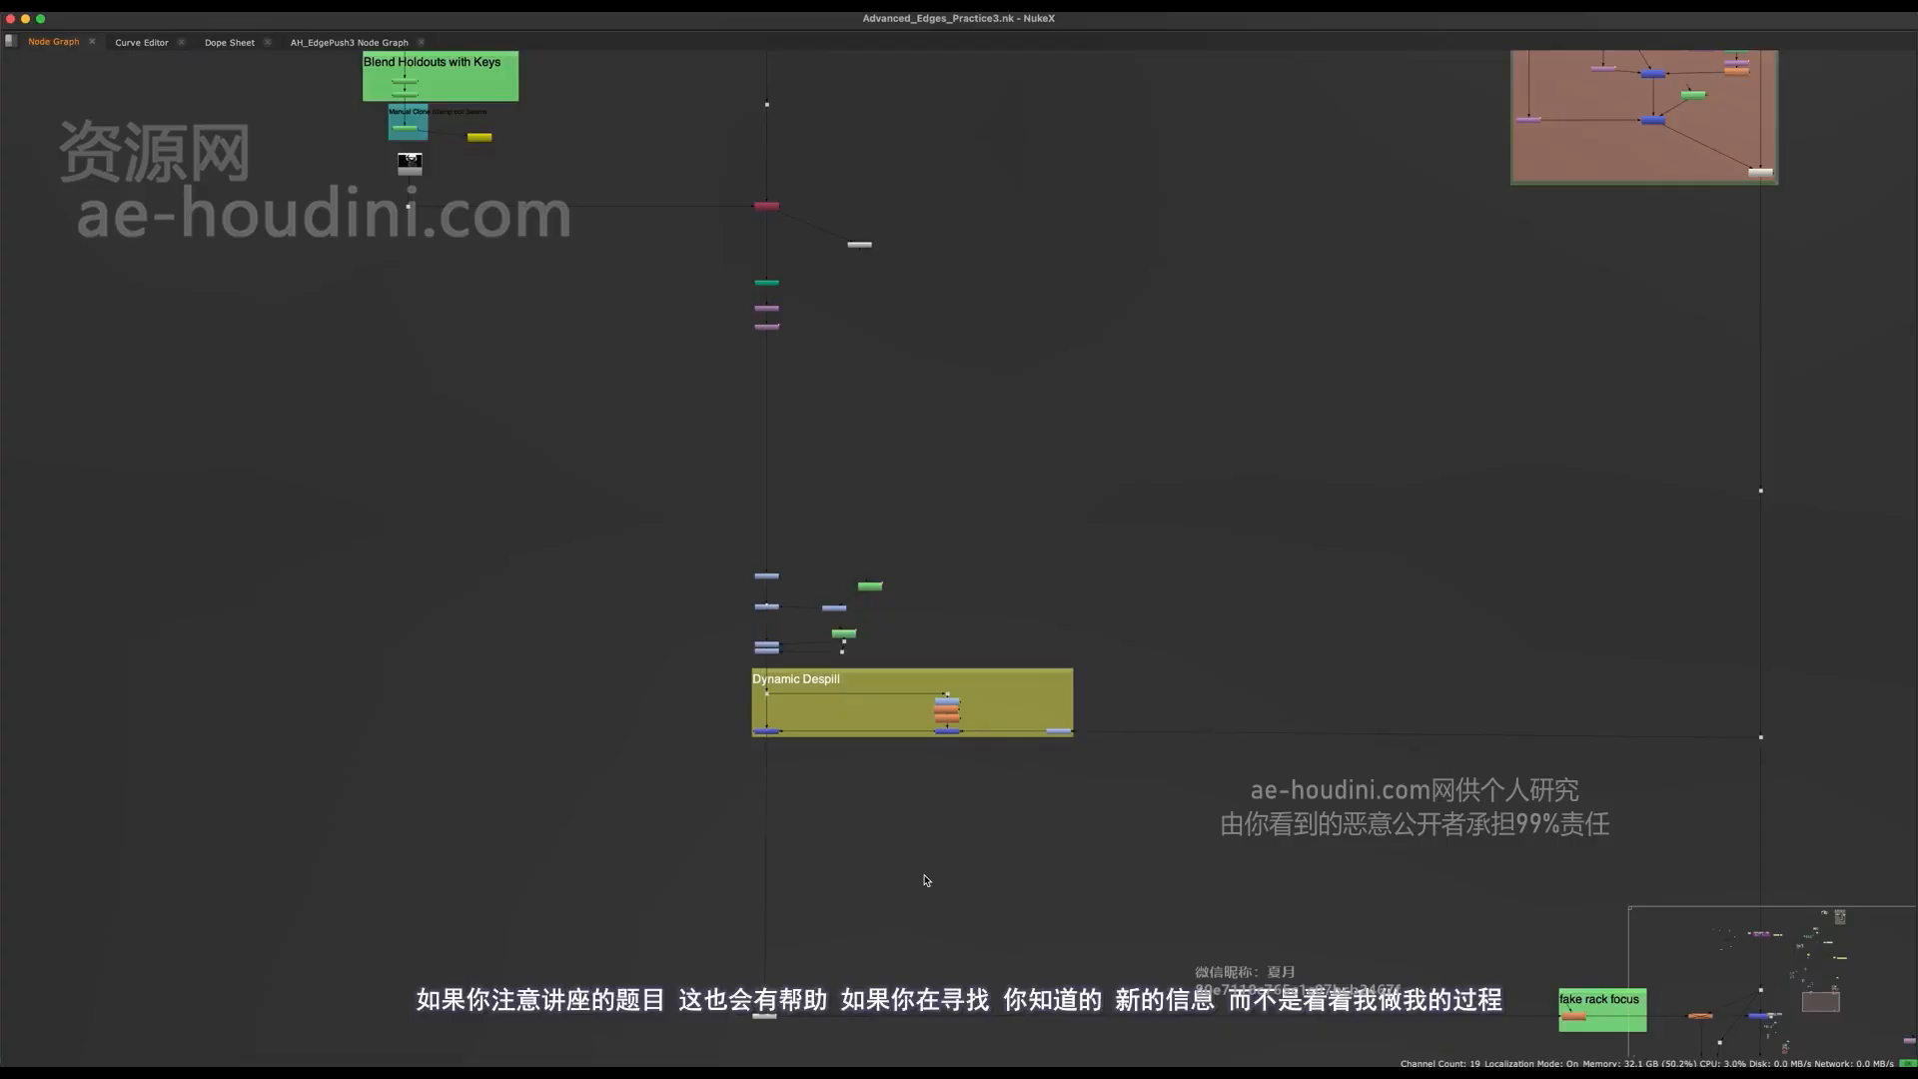